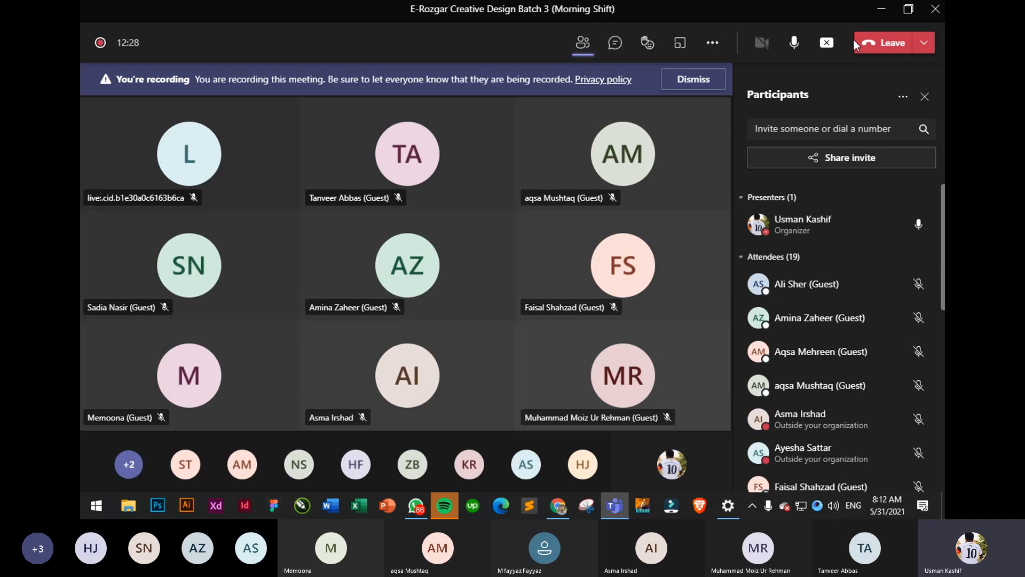
- Minimize the Microsoft Teams meeting window so Chrome's Google homepage is in front
{"action": "left_click", "coordinate": [880, 9]}
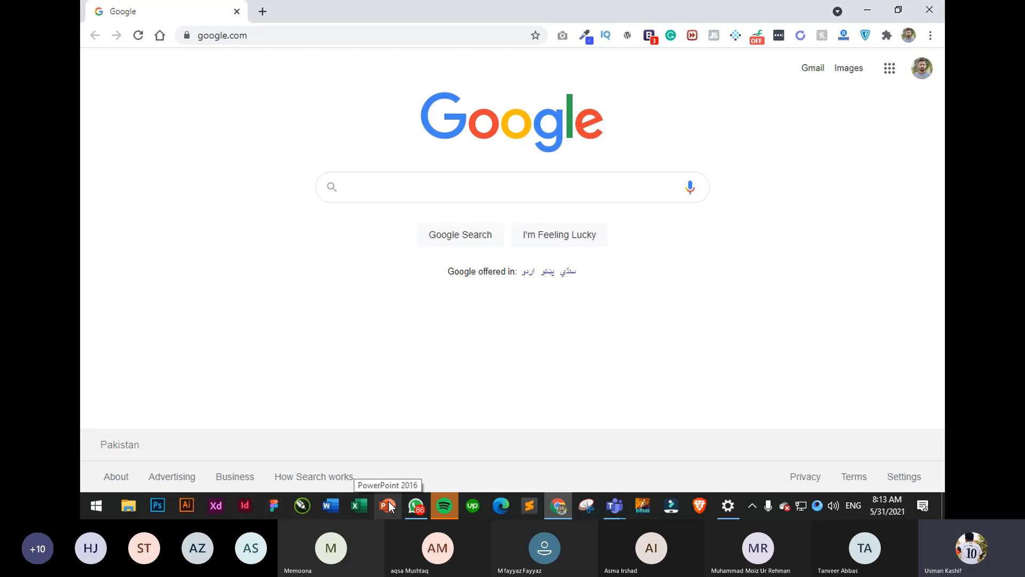
- Google 'getintopc' and open the Get Into PC website
{"action": "left_click", "coordinate": [401, 198]}
{"action": "type", "text": "g"}
{"action": "key", "text": "BackSpace"}
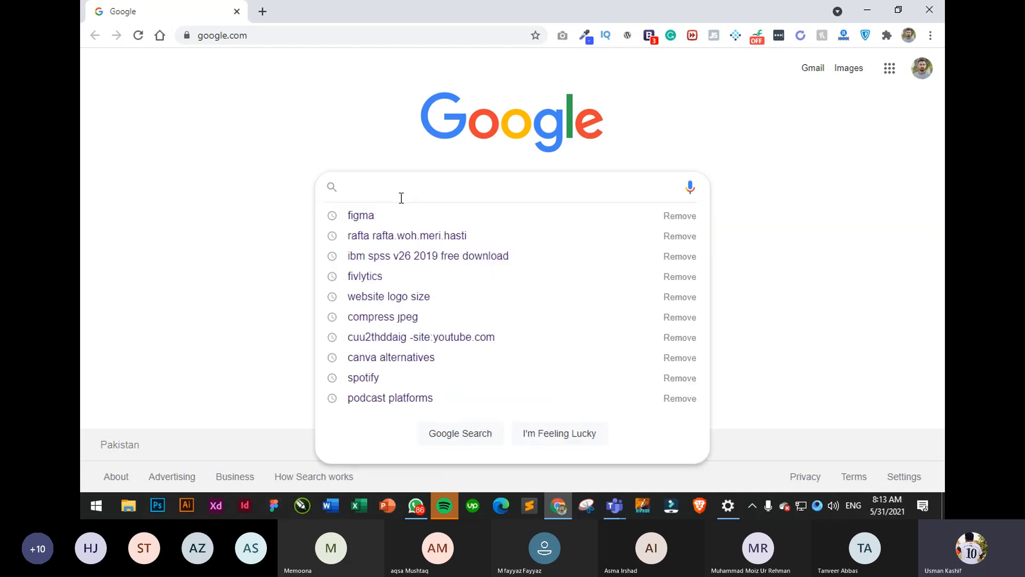
{"action": "type", "text": "getintopc"}
{"action": "key", "text": "Return"}
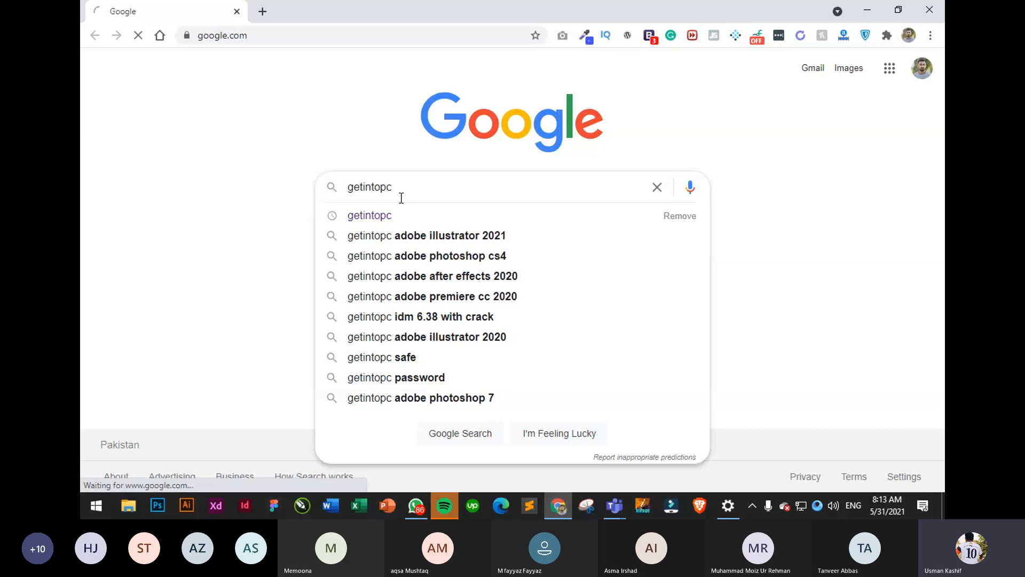
{"action": "left_click", "coordinate": [252, 244]}
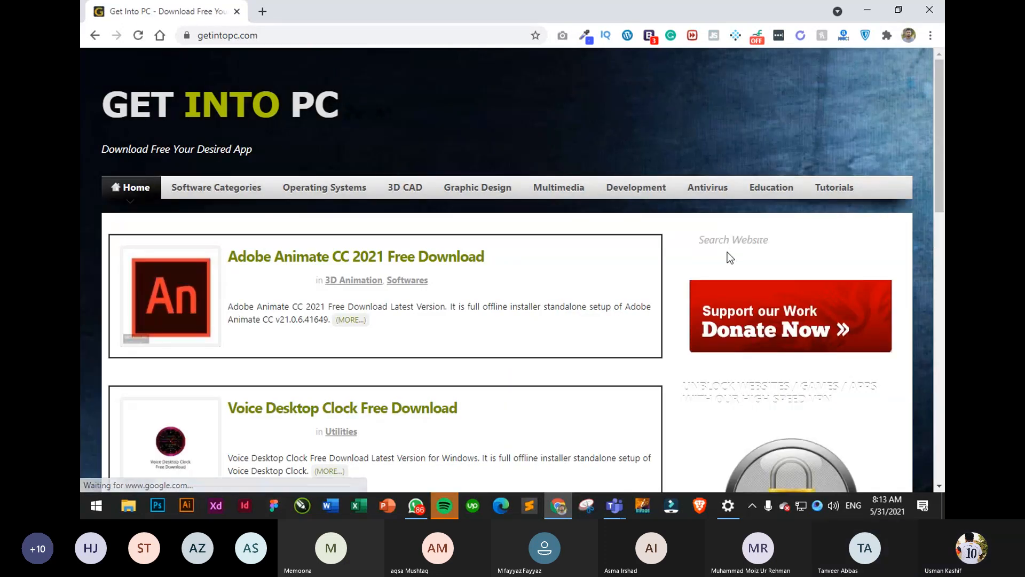
- Search the site for 'adobe illustrator' and scroll through the results
{"action": "left_click", "coordinate": [735, 238]}
{"action": "type", "text": "ad"}
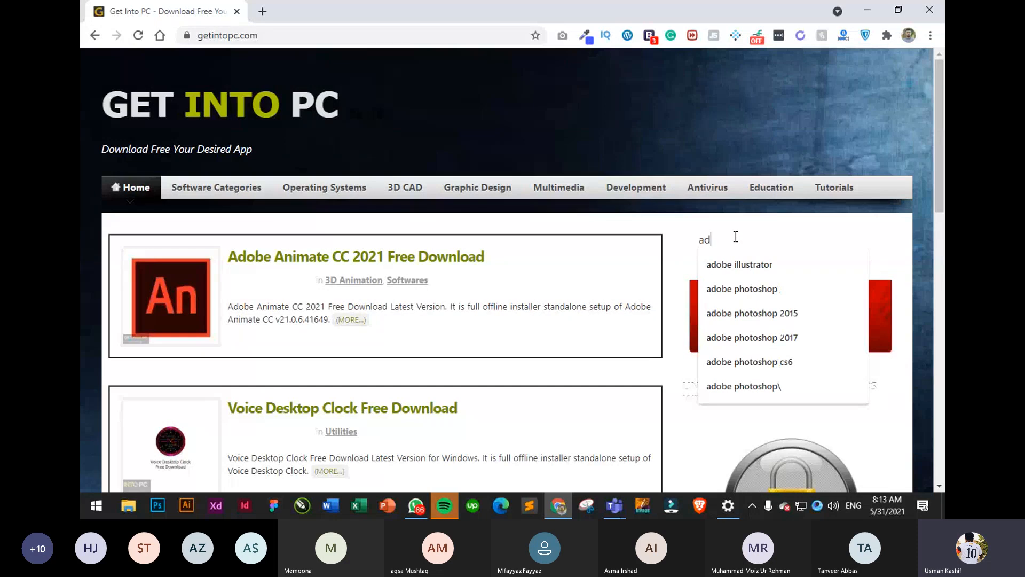
{"action": "type", "text": "ob"}
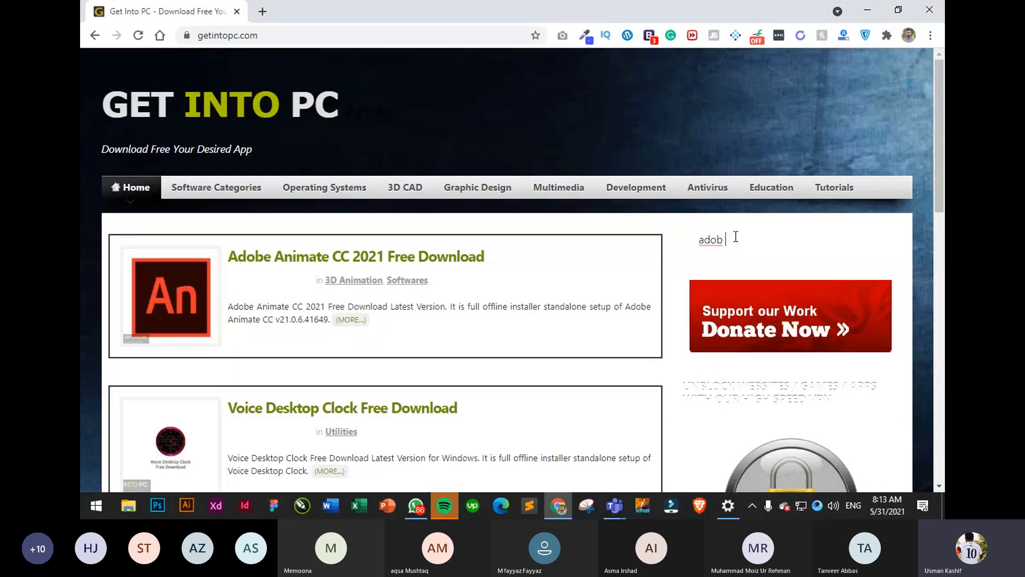
{"action": "type", "text": "e illustrat"}
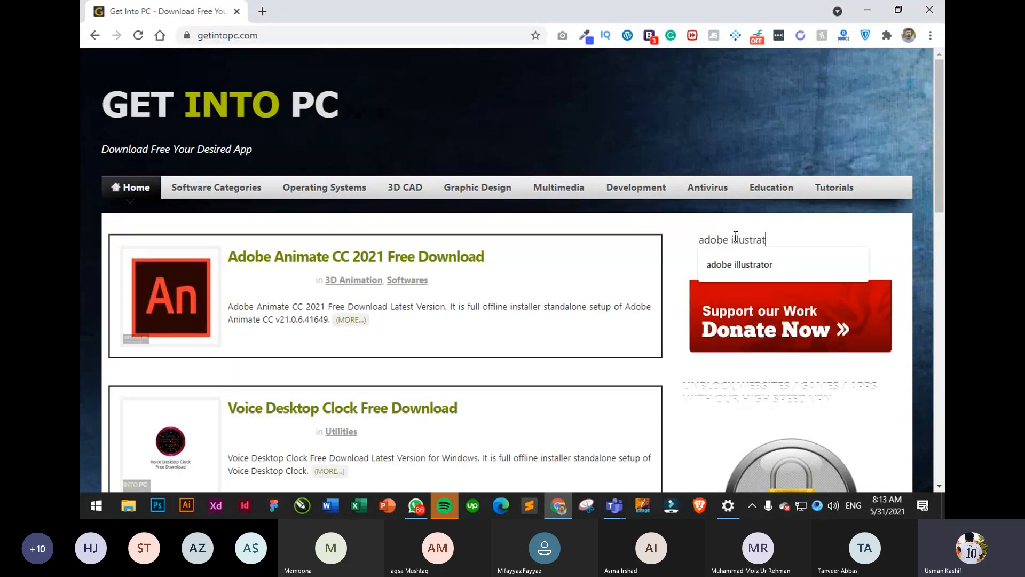
{"action": "type", "text": "or"}
{"action": "key", "text": "Return"}
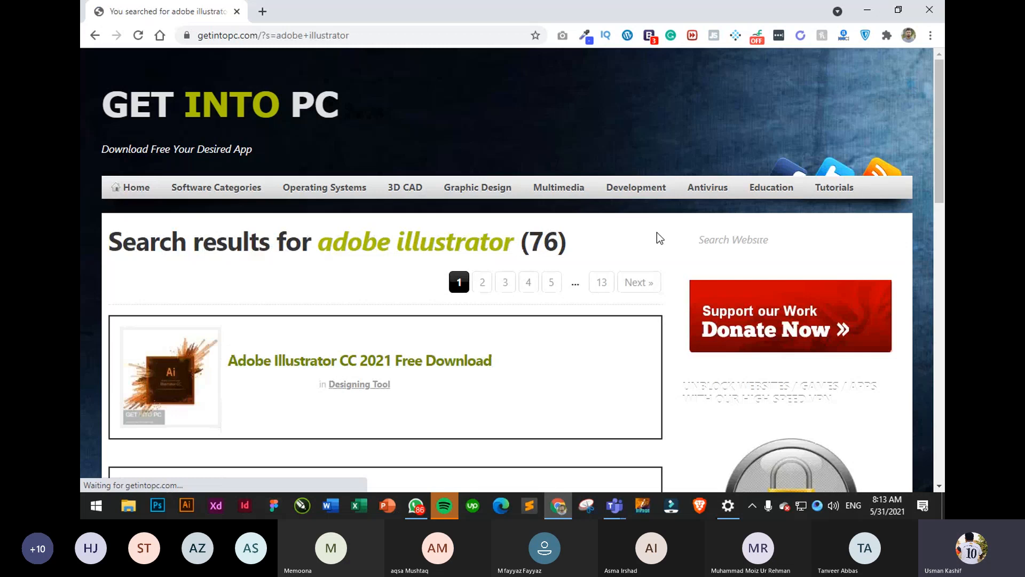
{"action": "scroll", "coordinate": [238, 383], "scroll_direction": "down", "scroll_amount": 10}
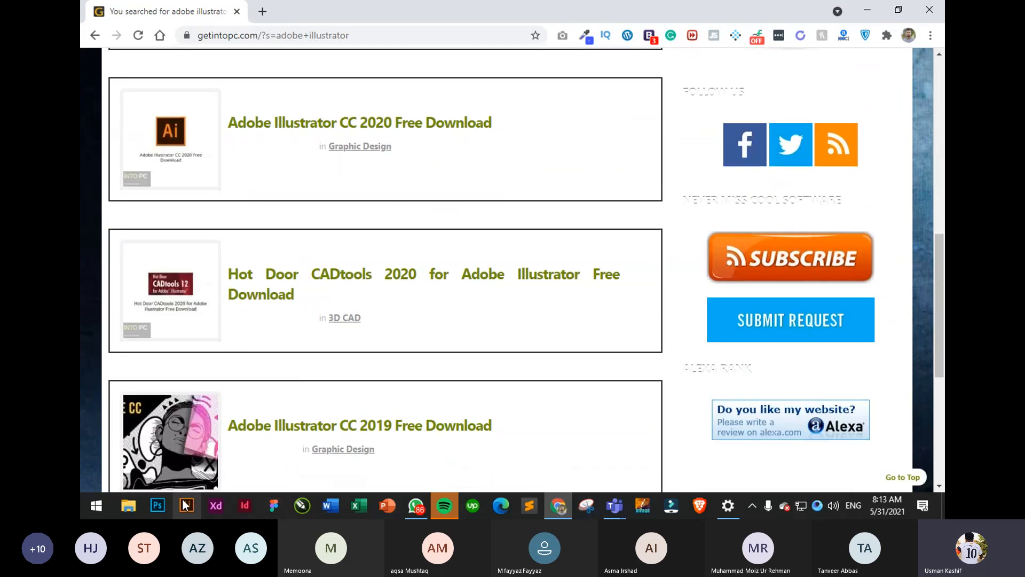
{"action": "scroll", "coordinate": [611, 303], "scroll_direction": "down", "scroll_amount": 6}
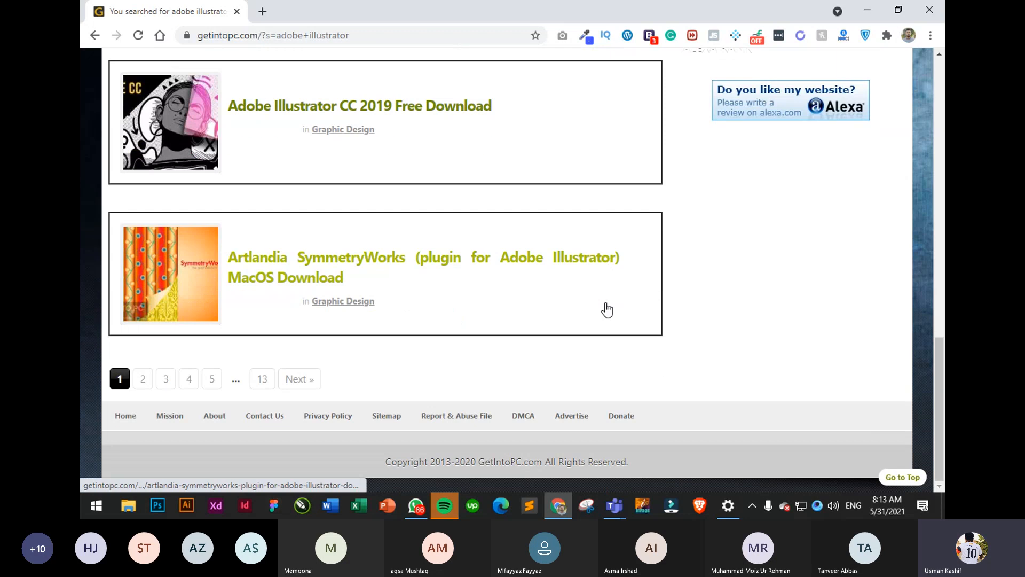
{"action": "scroll", "coordinate": [396, 304], "scroll_direction": "up", "scroll_amount": 15}
{"action": "scroll", "coordinate": [395, 303], "scroll_direction": "down", "scroll_amount": 5}
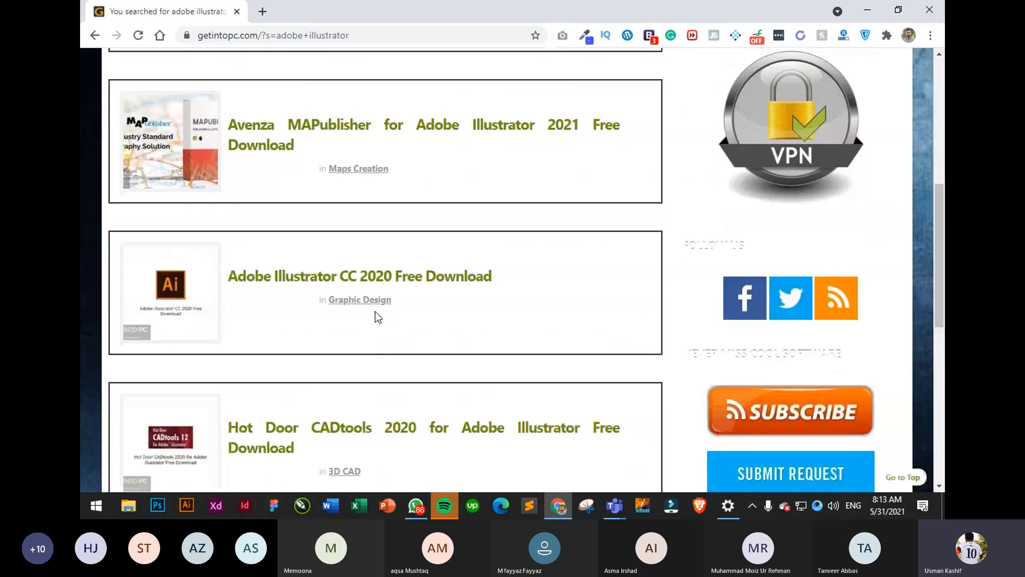
{"action": "scroll", "coordinate": [375, 312], "scroll_direction": "down", "scroll_amount": 9}
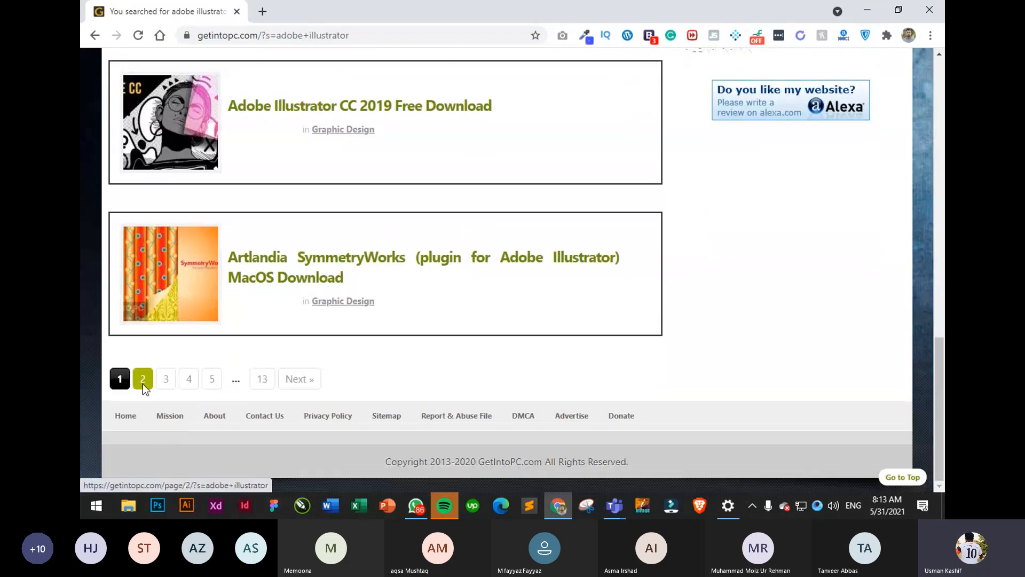
- Page through the search results to page 2, then page 3
{"action": "left_click", "coordinate": [143, 380]}
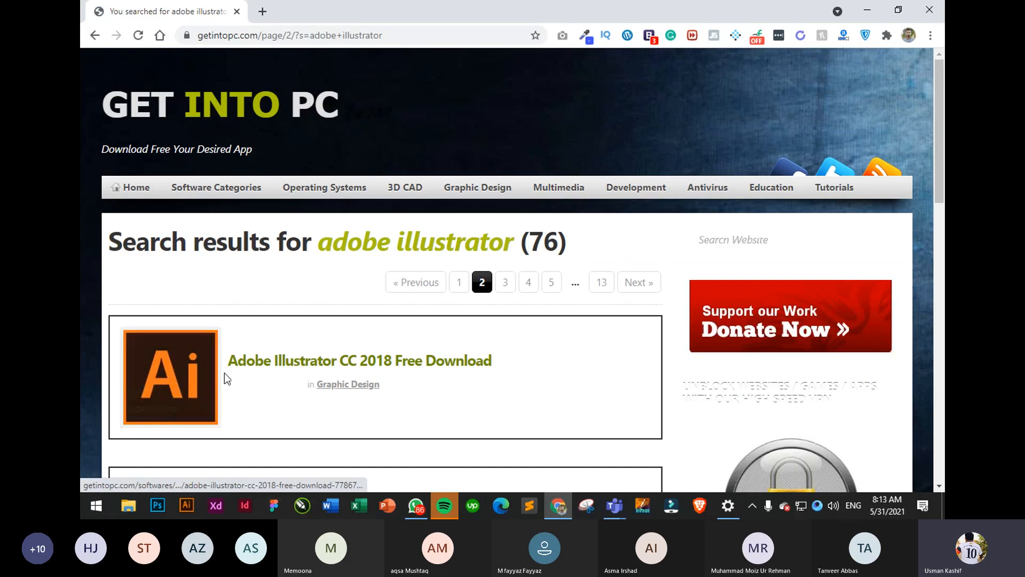
{"action": "scroll", "coordinate": [449, 347], "scroll_direction": "down", "scroll_amount": 5}
{"action": "scroll", "coordinate": [456, 299], "scroll_direction": "down", "scroll_amount": 5}
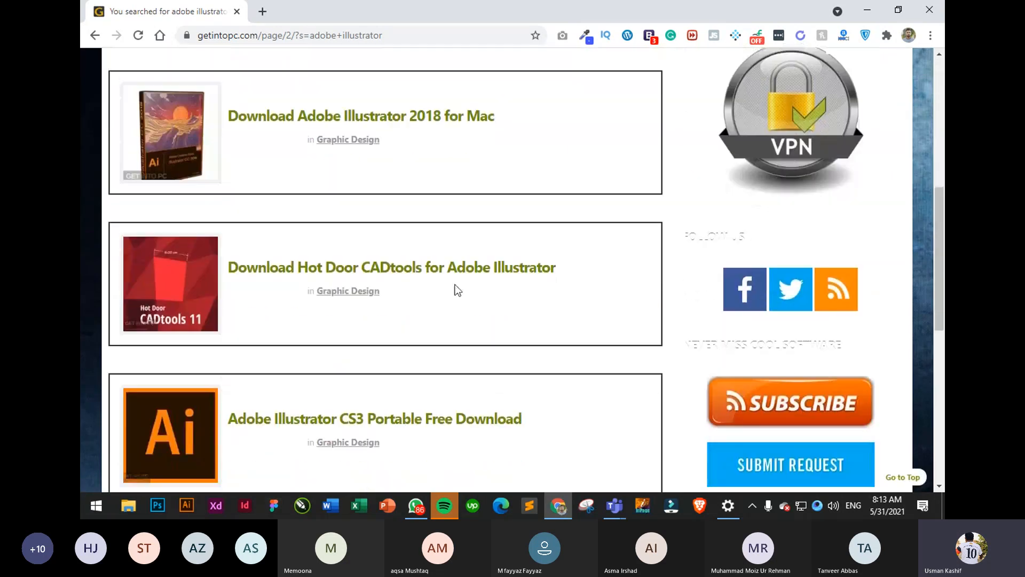
{"action": "scroll", "coordinate": [464, 251], "scroll_direction": "down", "scroll_amount": 2}
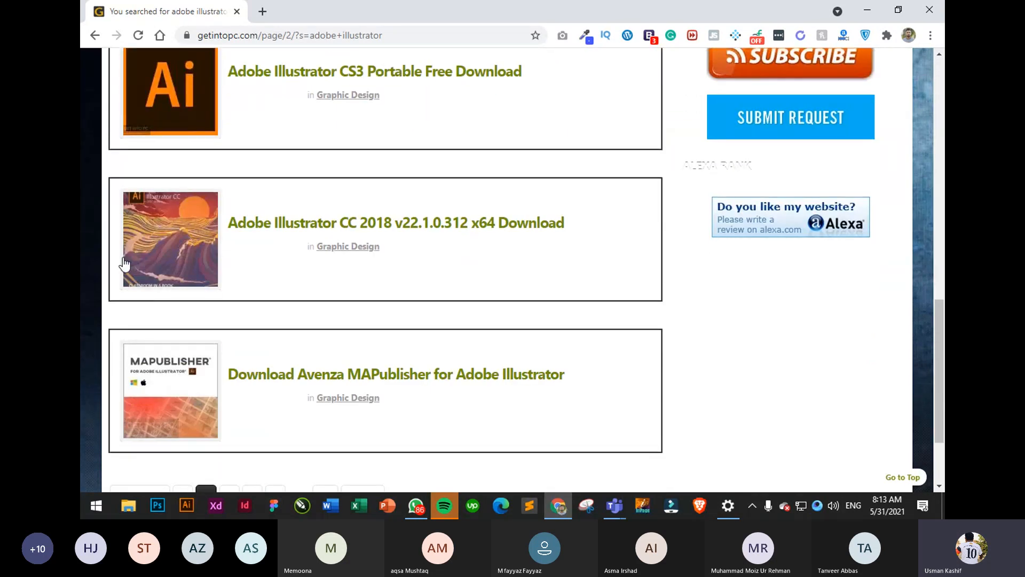
{"action": "scroll", "coordinate": [128, 272], "scroll_direction": "down", "scroll_amount": 2}
{"action": "left_click", "coordinate": [230, 383]}
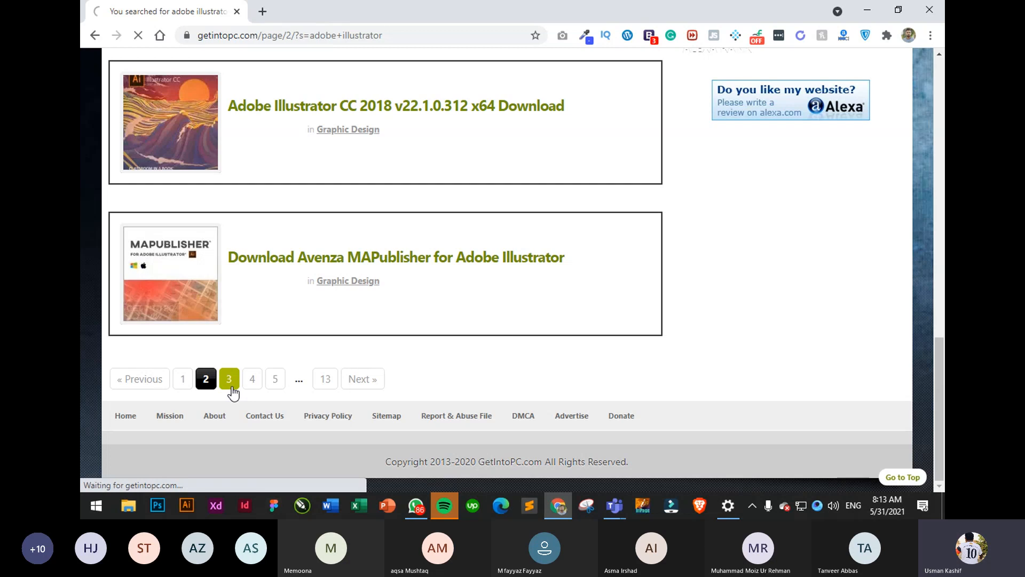
{"action": "scroll", "coordinate": [326, 373], "scroll_direction": "down", "scroll_amount": 1}
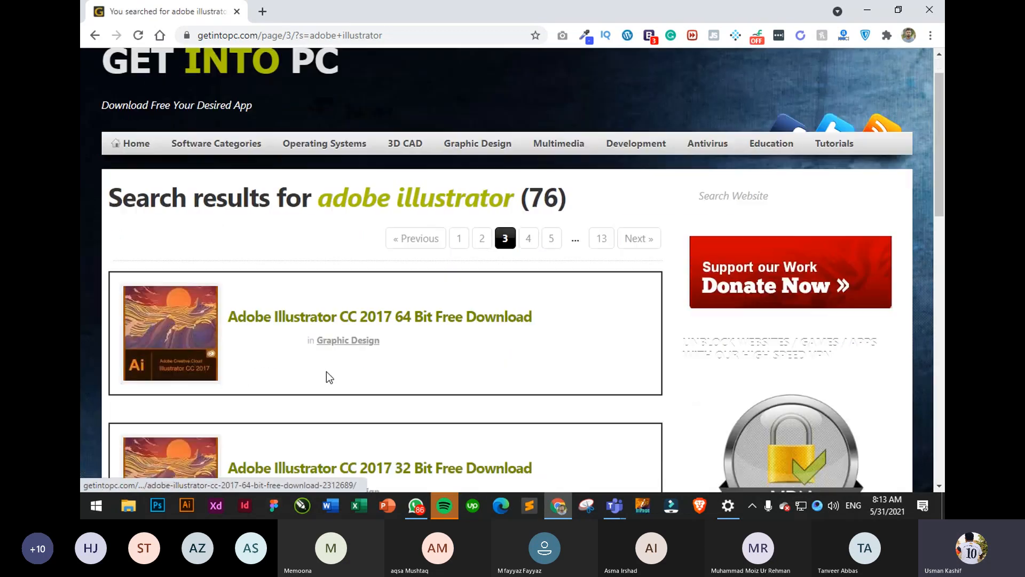
{"action": "scroll", "coordinate": [353, 319], "scroll_direction": "down", "scroll_amount": 7}
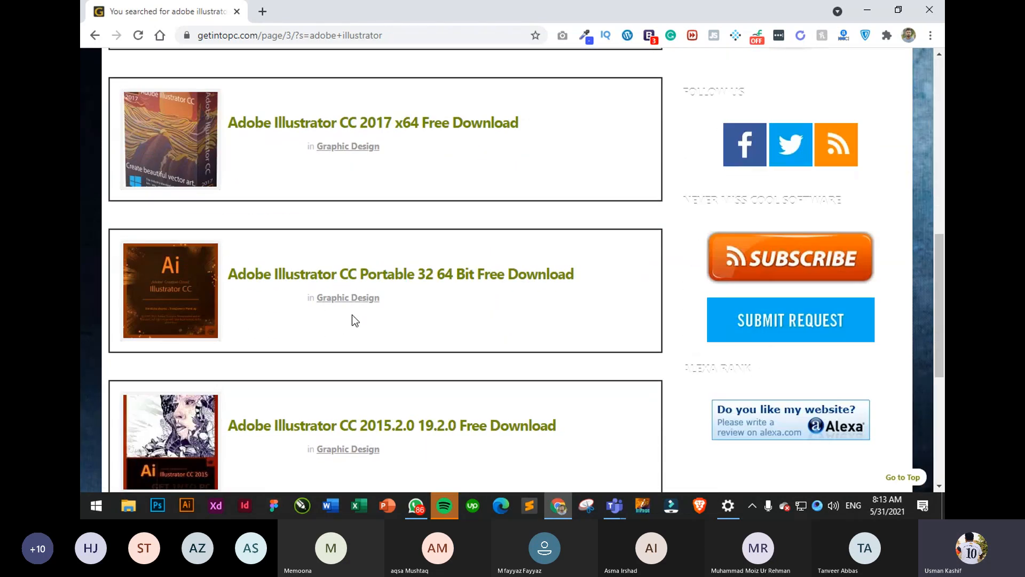
{"action": "scroll", "coordinate": [352, 321], "scroll_direction": "down", "scroll_amount": 5}
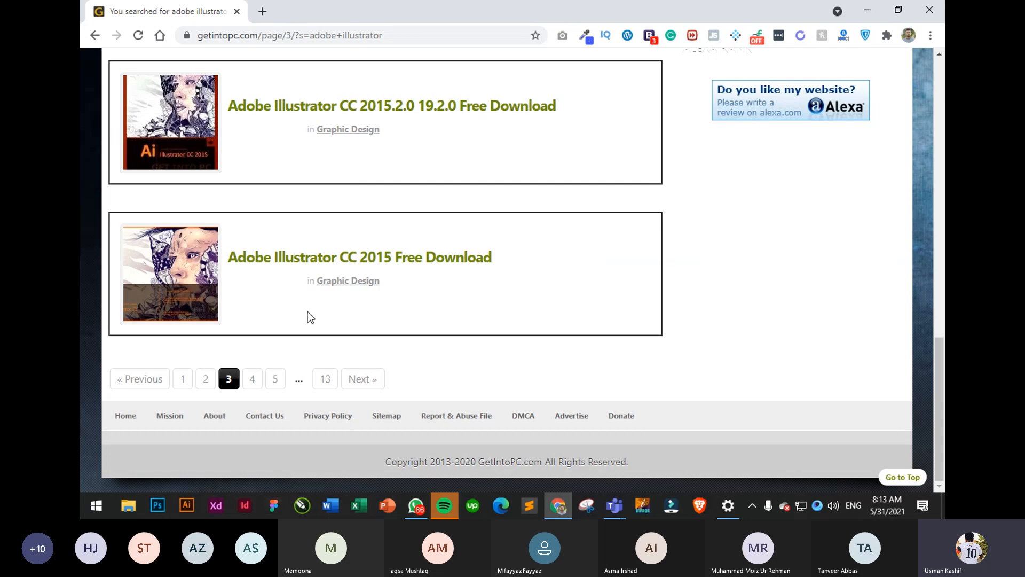
{"action": "scroll", "coordinate": [313, 310], "scroll_direction": "up", "scroll_amount": 12}
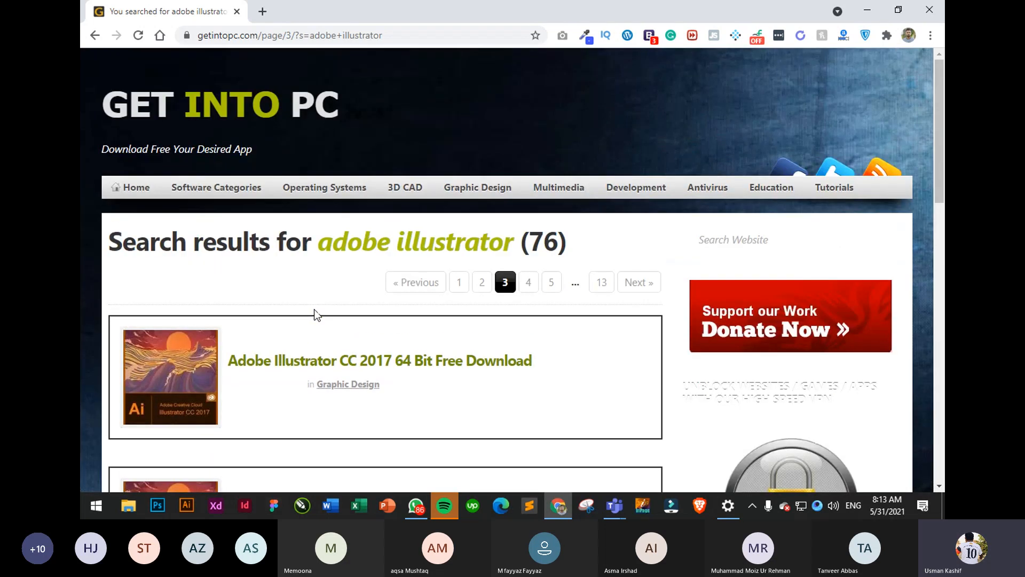
- Search Google for 'adobe illustrator cs6' in a new tab
{"action": "left_click", "coordinate": [263, 11]}
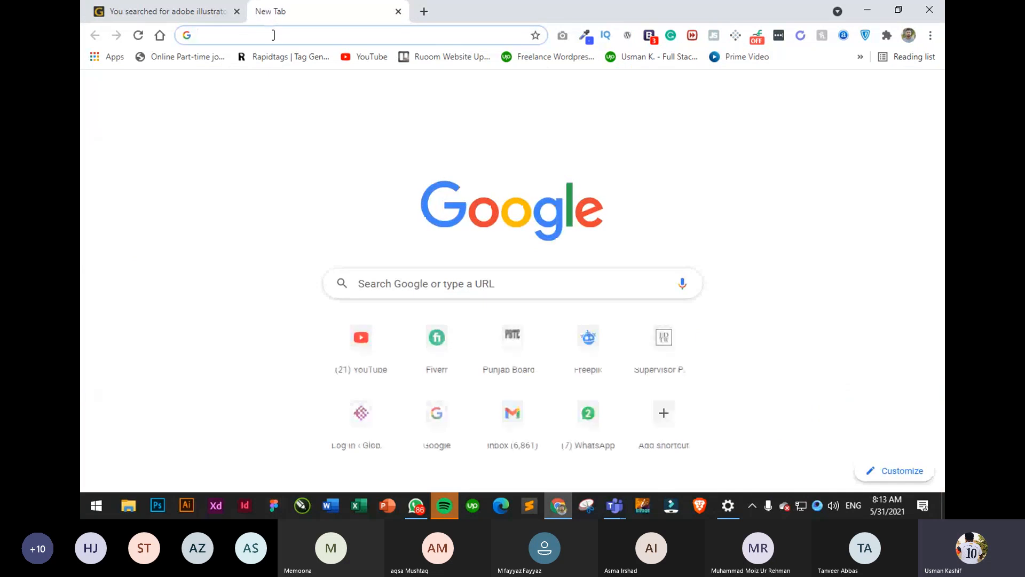
{"action": "type", "text": "adobe "}
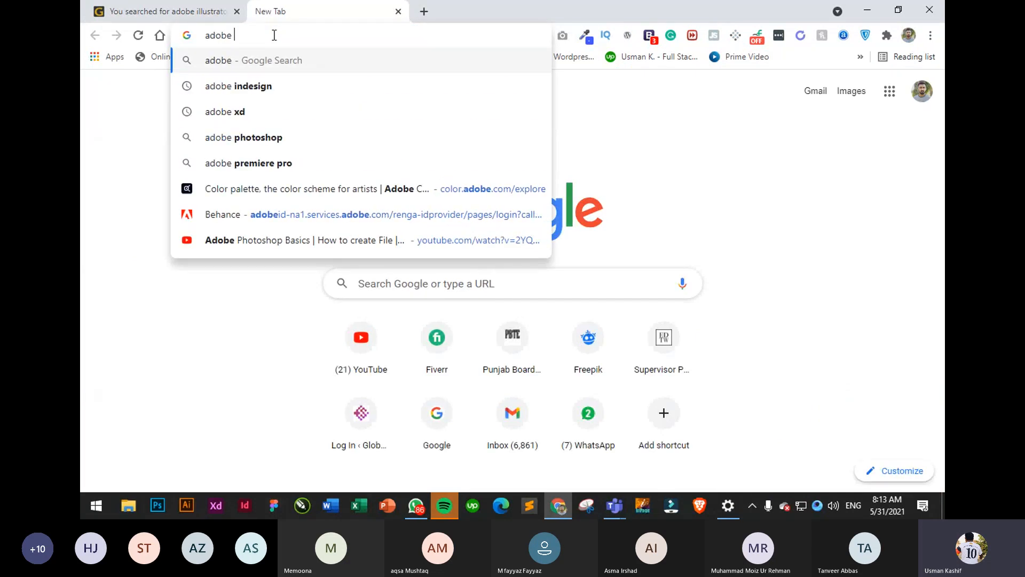
{"action": "type", "text": "illust"}
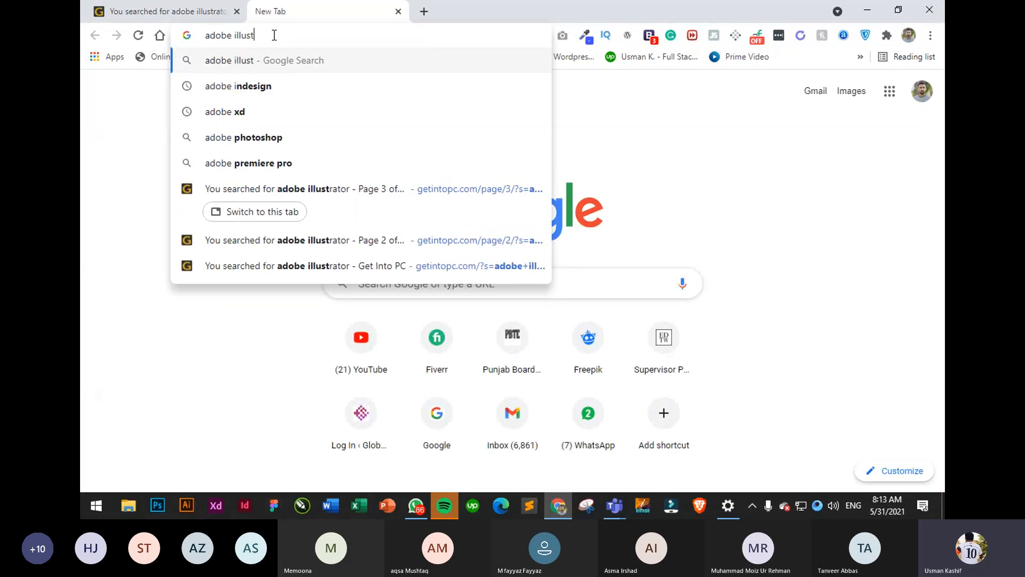
{"action": "type", "text": "rator cs6"}
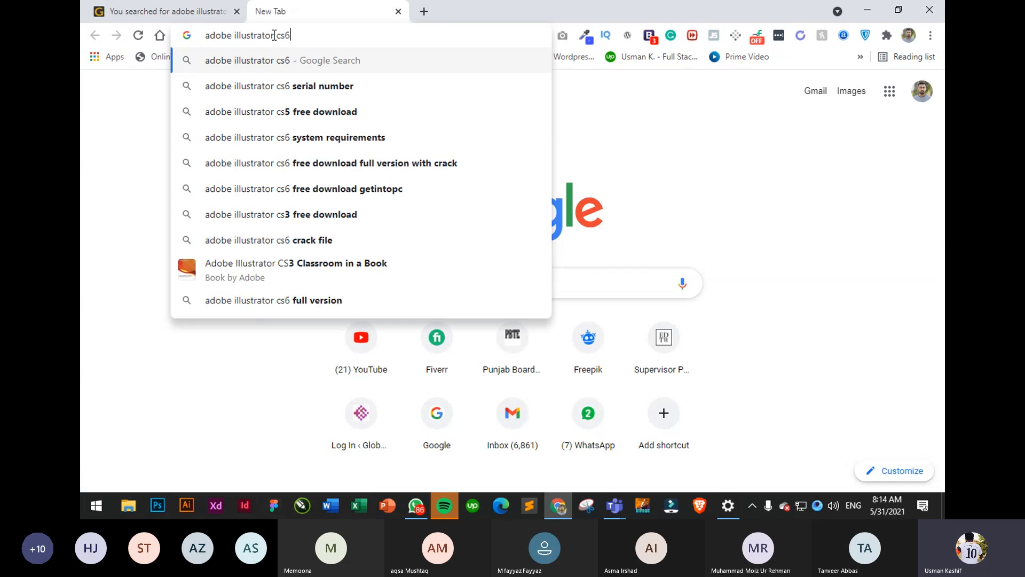
{"action": "key", "text": "Return"}
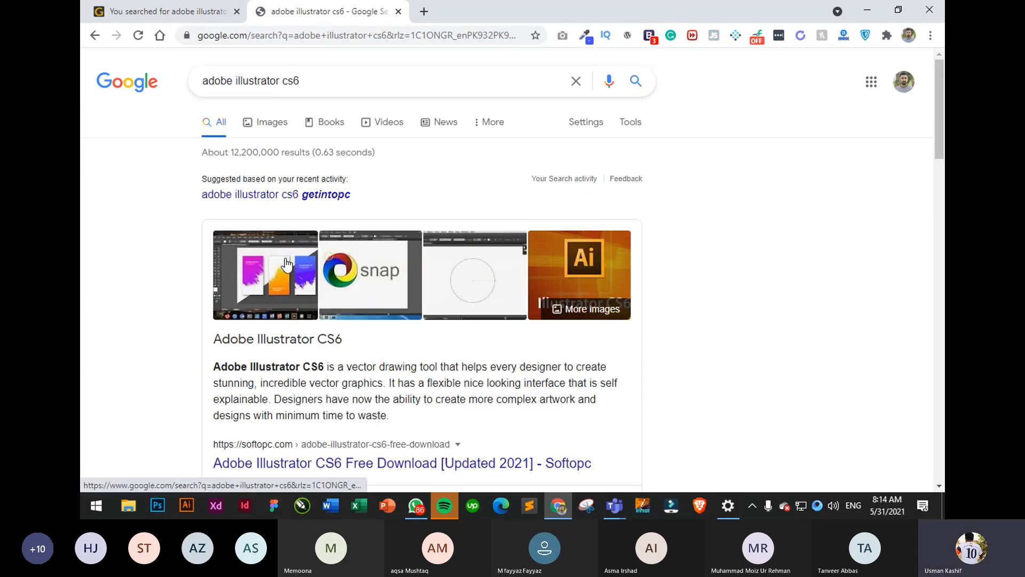
- View the Images results, preview the first Reddit image, then close that tab
{"action": "left_click", "coordinate": [287, 262]}
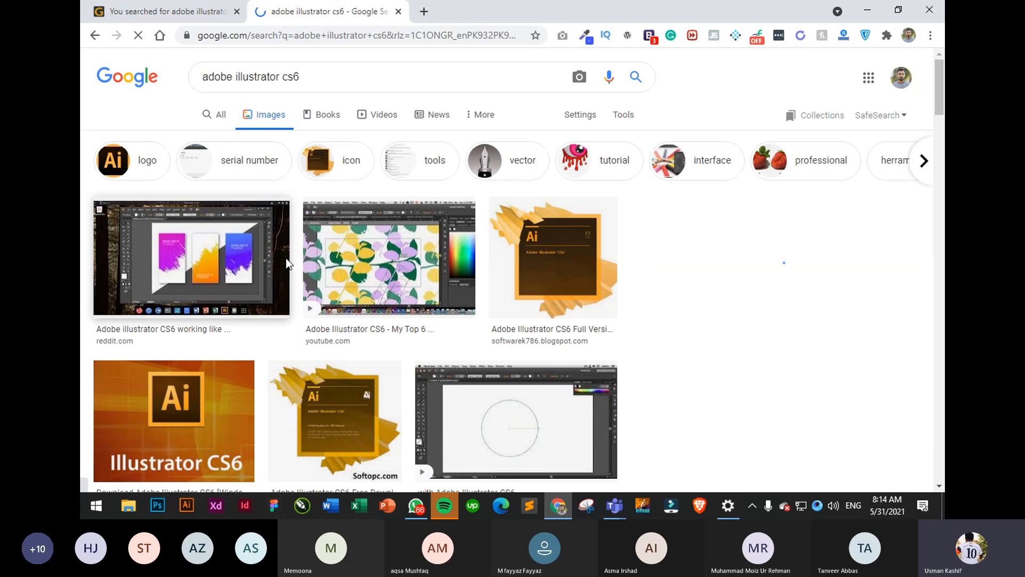
{"action": "left_click", "coordinate": [209, 277]}
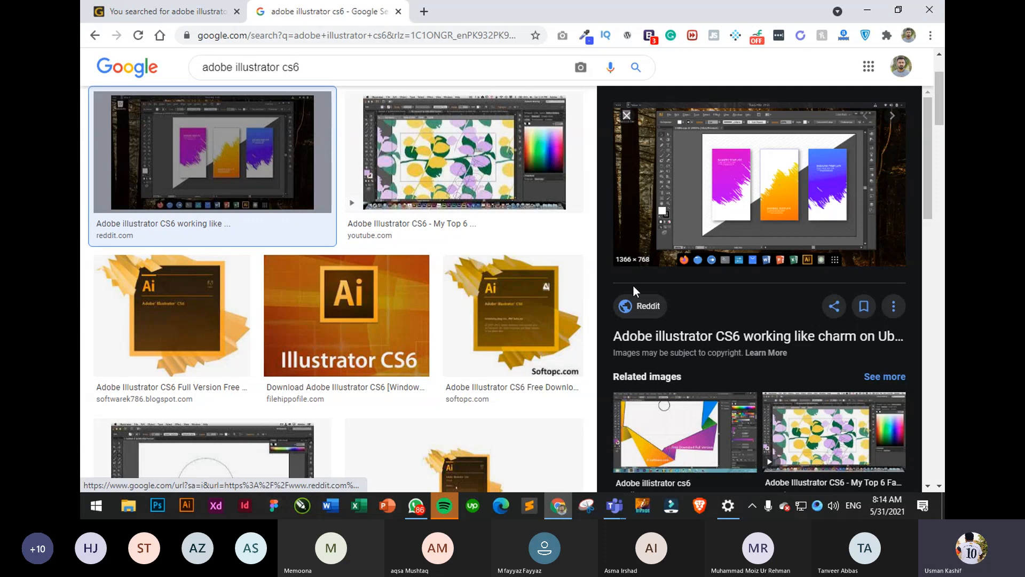
{"action": "scroll", "coordinate": [655, 348], "scroll_direction": "down", "scroll_amount": 10}
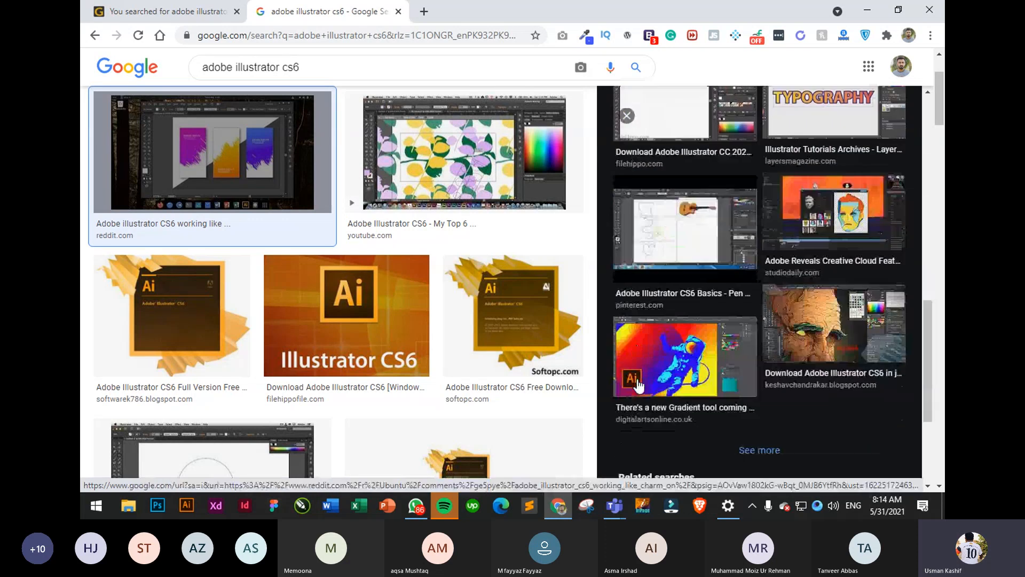
{"action": "scroll", "coordinate": [472, 361], "scroll_direction": "down", "scroll_amount": 6}
{"action": "scroll", "coordinate": [472, 361], "scroll_direction": "up", "scroll_amount": 10}
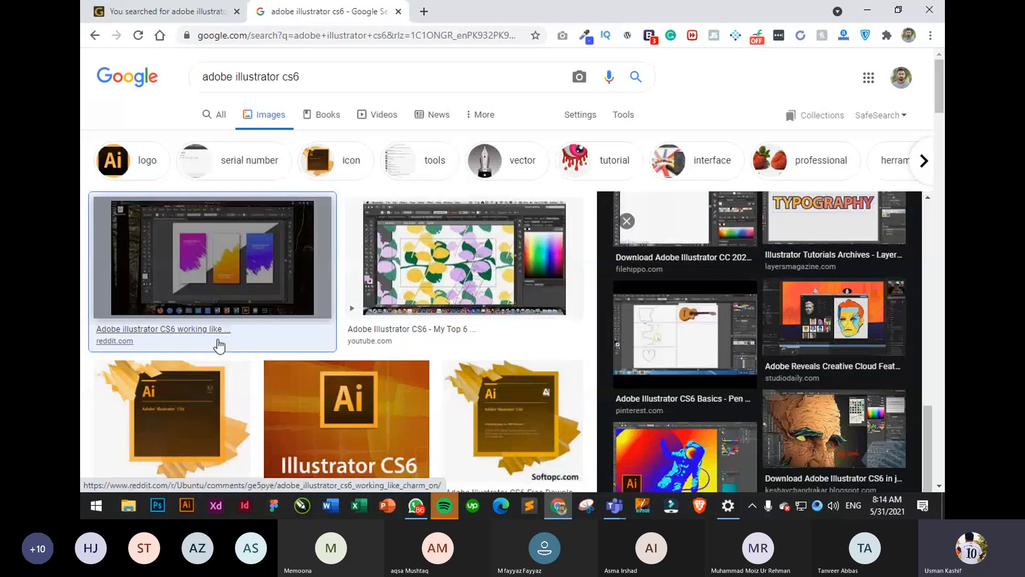
{"action": "left_click", "coordinate": [398, 12]}
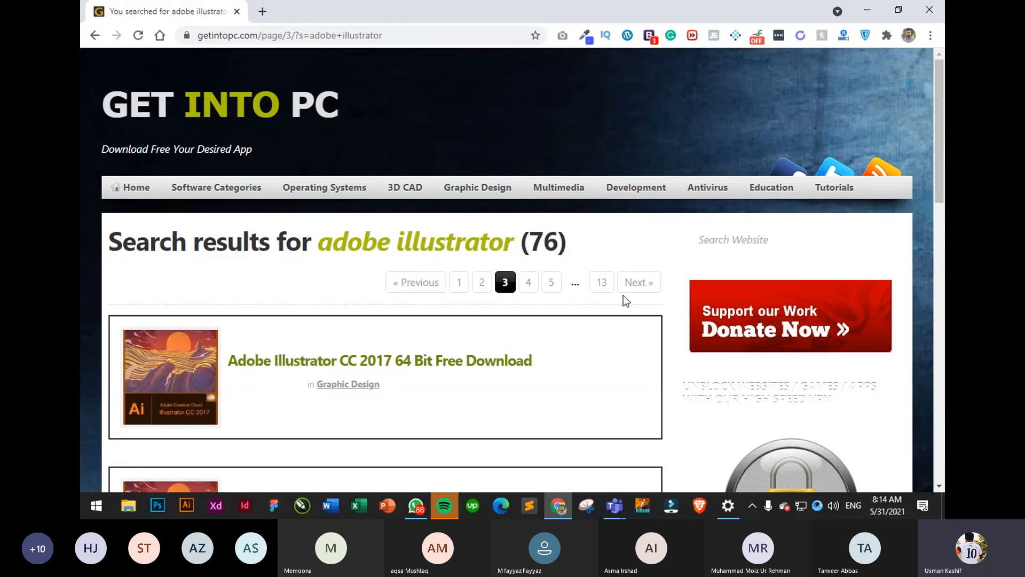
- Open and read the Adobe Illustrator CC 2017 64 Bit download article, then close Chrome
{"action": "scroll", "coordinate": [623, 296], "scroll_direction": "down", "scroll_amount": 2}
{"action": "left_click", "coordinate": [403, 239]}
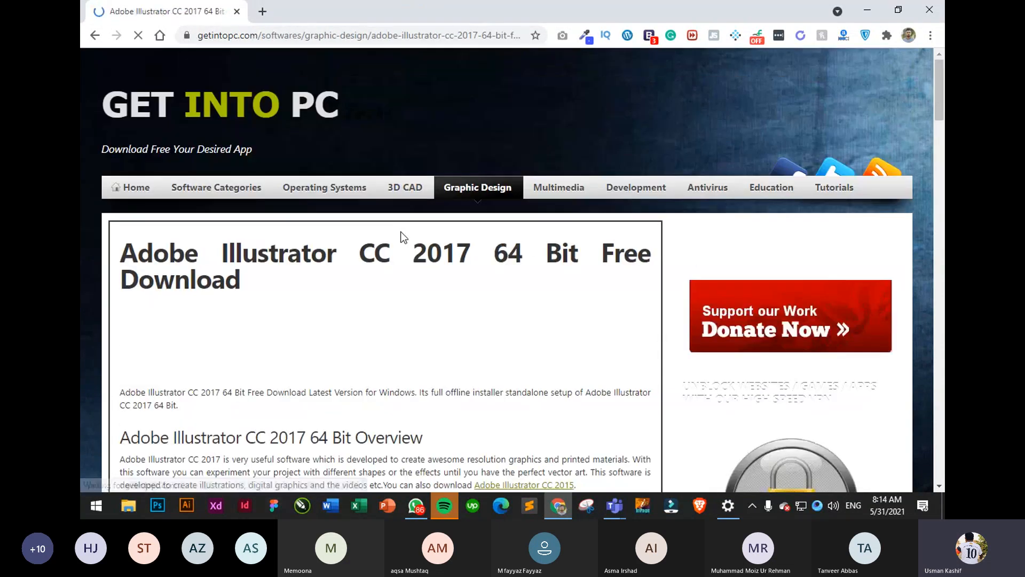
{"action": "scroll", "coordinate": [403, 238], "scroll_direction": "down", "scroll_amount": 10}
{"action": "scroll", "coordinate": [405, 237], "scroll_direction": "up", "scroll_amount": 3}
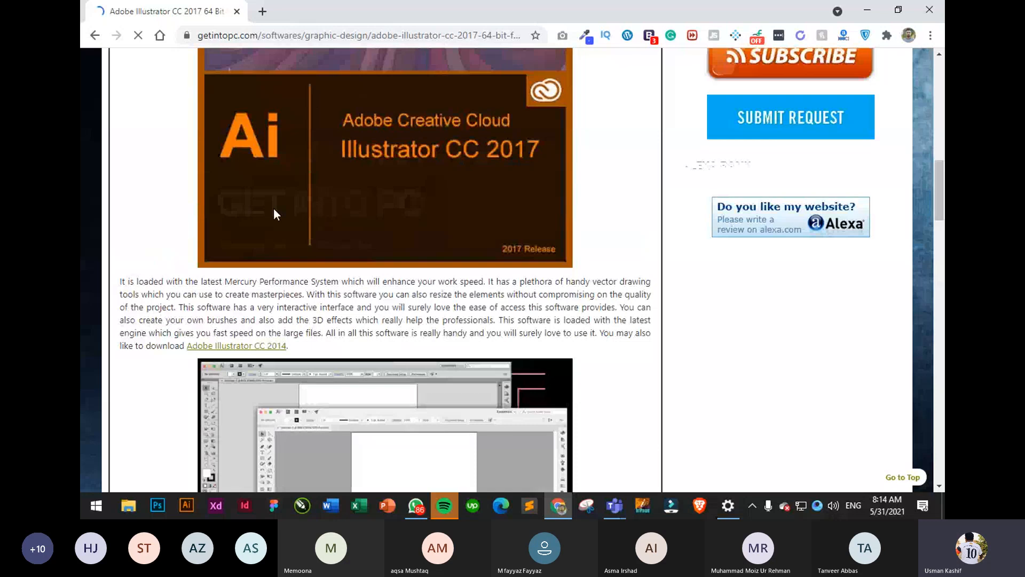
{"action": "scroll", "coordinate": [319, 213], "scroll_direction": "down", "scroll_amount": 5}
{"action": "scroll", "coordinate": [315, 219], "scroll_direction": "down", "scroll_amount": 9}
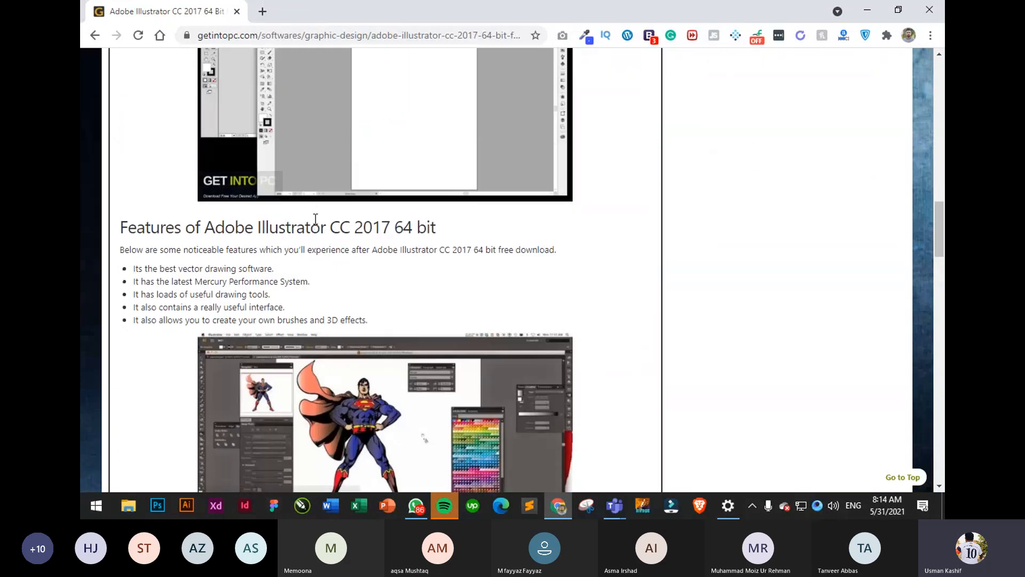
{"action": "scroll", "coordinate": [315, 220], "scroll_direction": "down", "scroll_amount": 10}
{"action": "scroll", "coordinate": [318, 245], "scroll_direction": "down", "scroll_amount": 9}
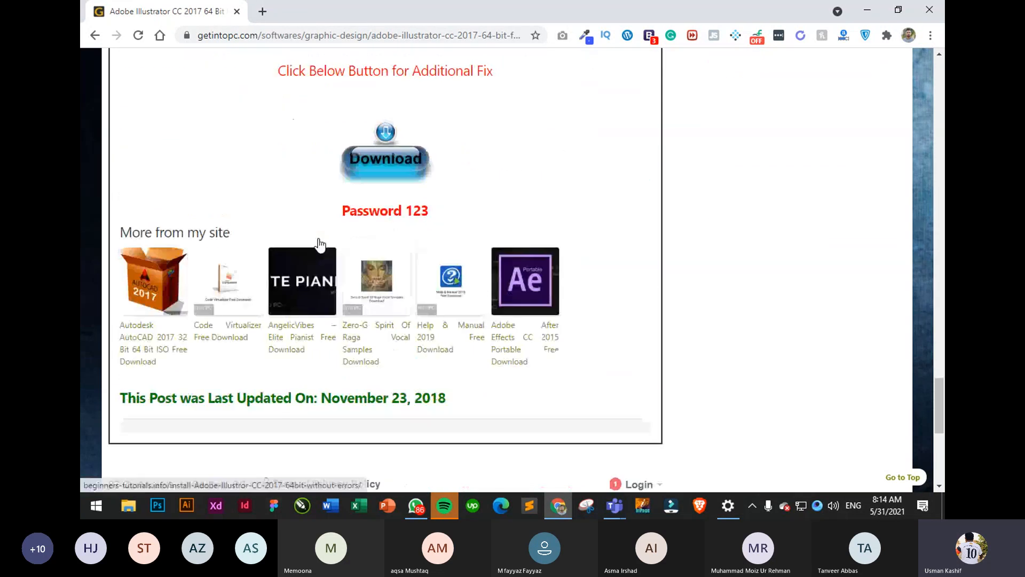
{"action": "scroll", "coordinate": [317, 238], "scroll_direction": "up", "scroll_amount": 20}
{"action": "scroll", "coordinate": [316, 238], "scroll_direction": "up", "scroll_amount": 15}
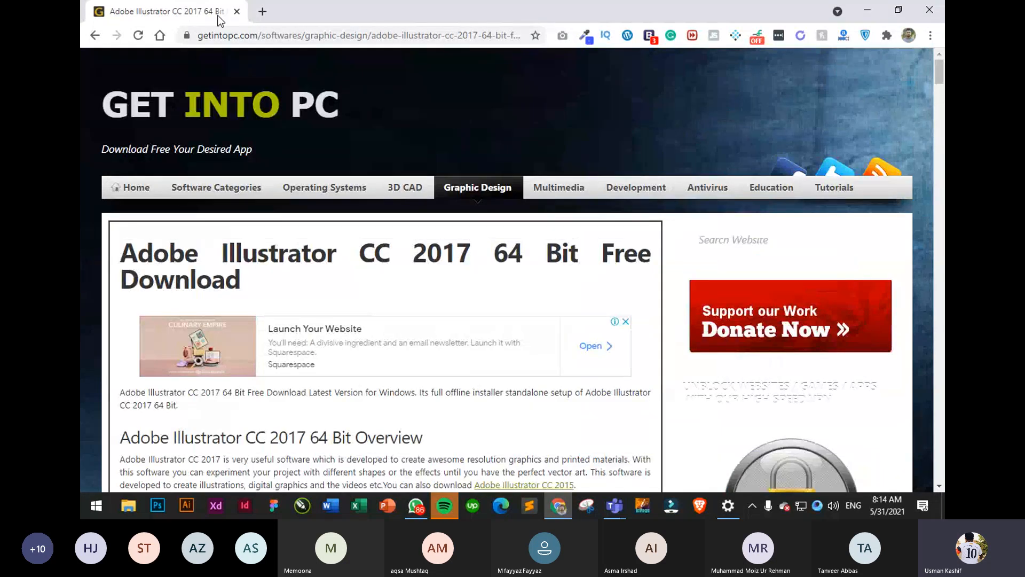
{"action": "left_click", "coordinate": [236, 11]}
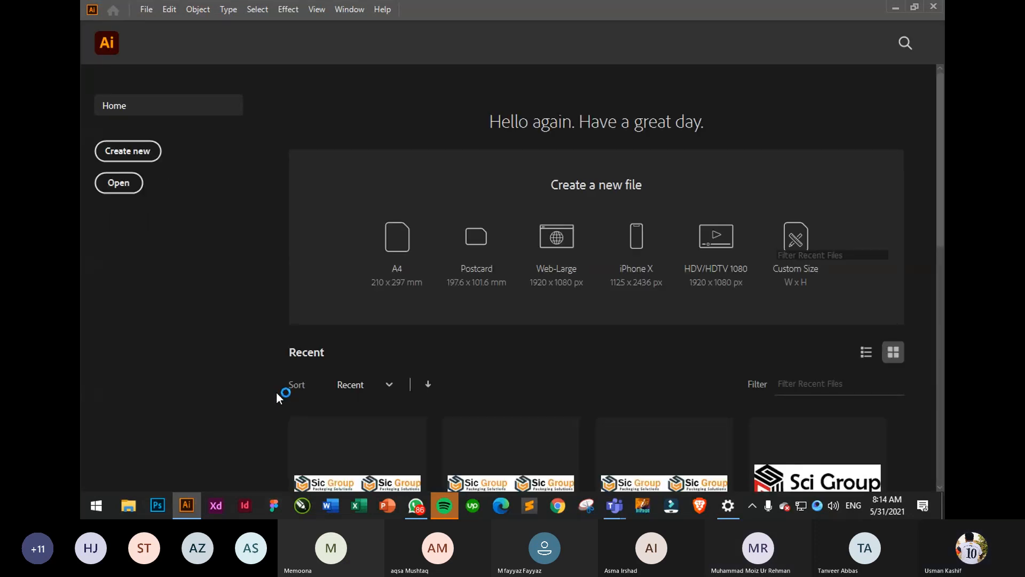
- Scroll through the recent files on Illustrator's Home screen
{"action": "scroll", "coordinate": [276, 392], "scroll_direction": "down", "scroll_amount": 3}
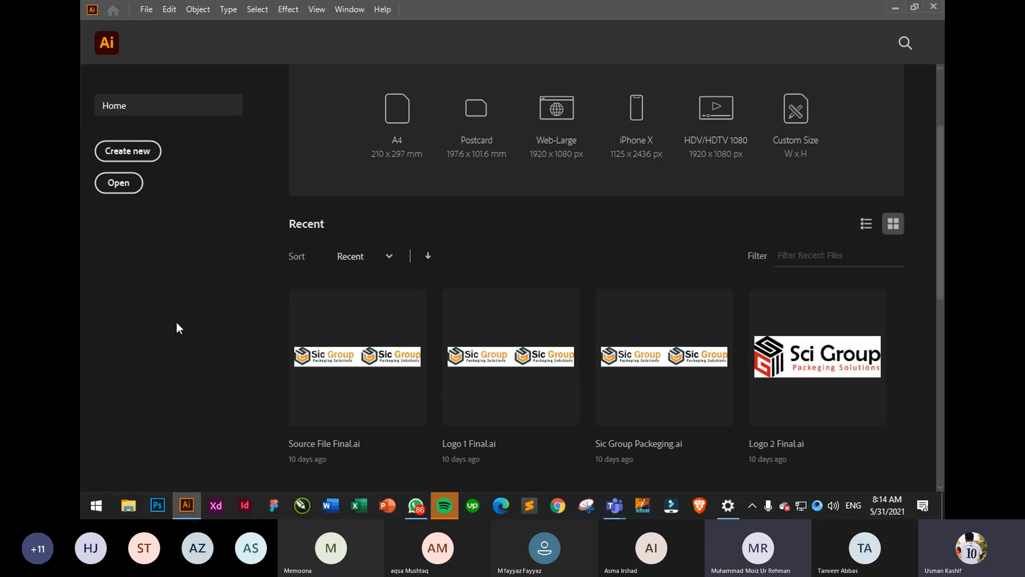
{"action": "scroll", "coordinate": [460, 166], "scroll_direction": "up", "scroll_amount": 3}
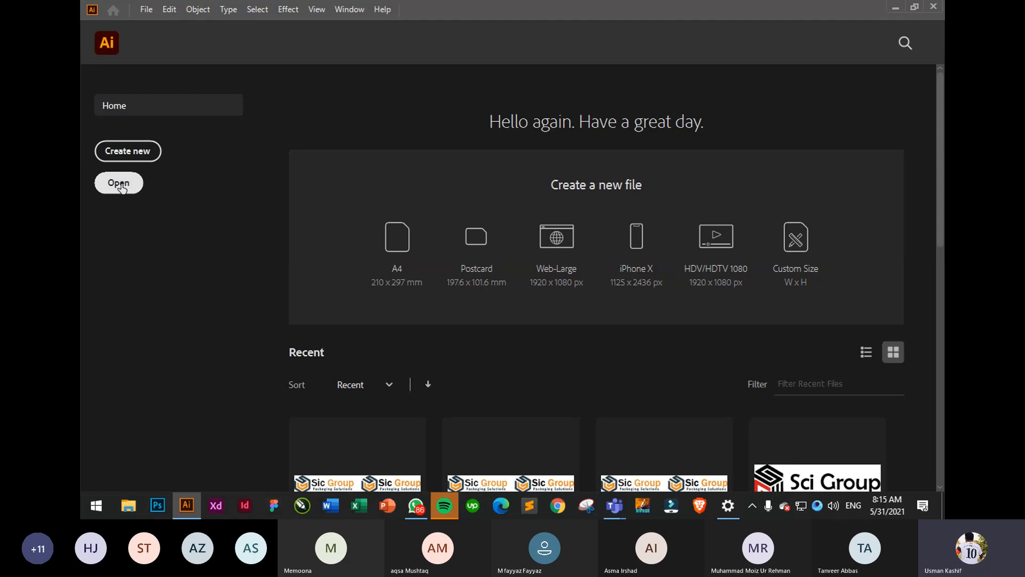
- Start a new document and keep its units set to Pixels
{"action": "left_click", "coordinate": [137, 153]}
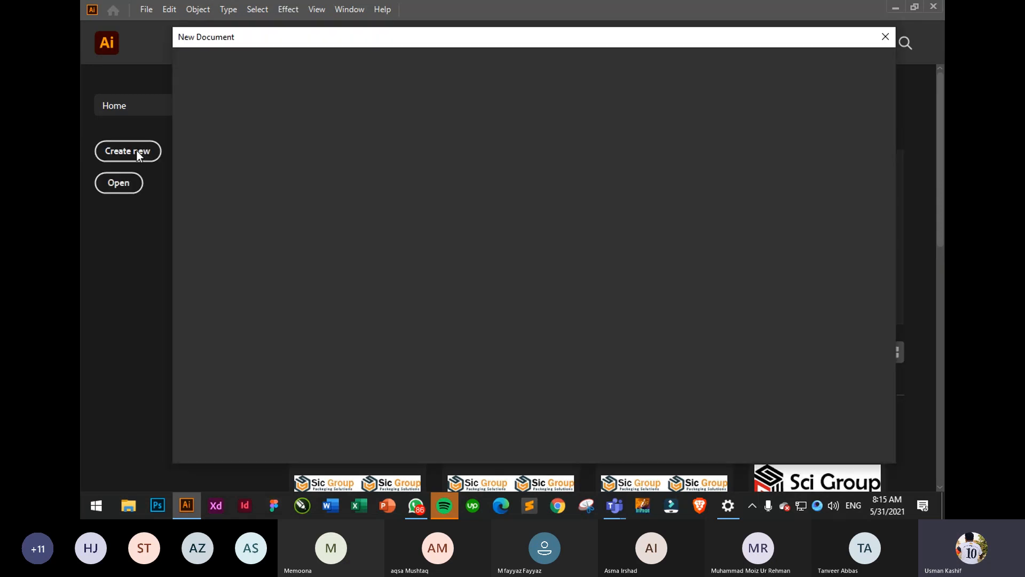
{"action": "left_click_drag", "start_coordinate": [347, 40], "coordinate": [355, 42]}
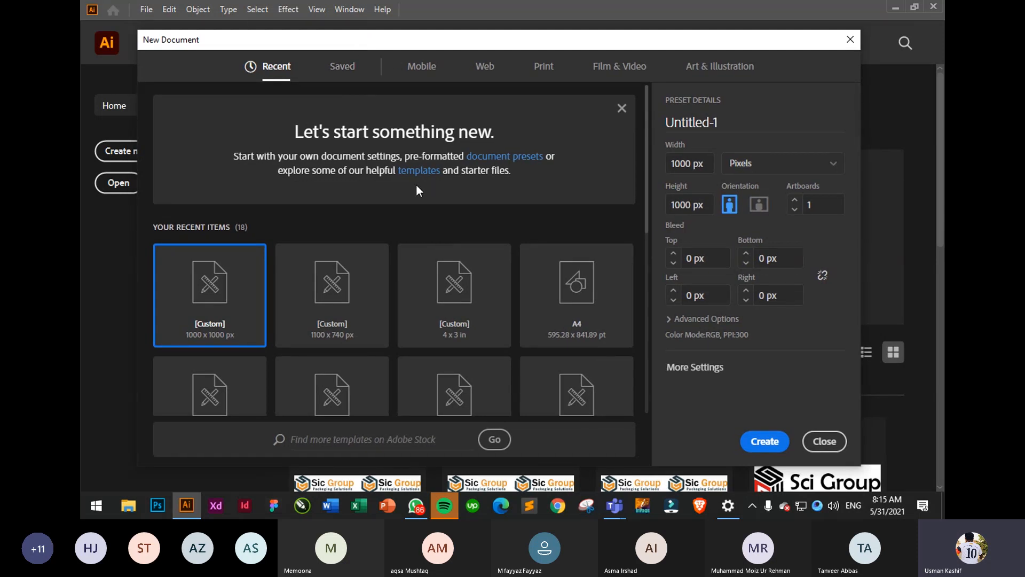
{"action": "scroll", "coordinate": [426, 185], "scroll_direction": "down", "scroll_amount": 4}
{"action": "scroll", "coordinate": [435, 133], "scroll_direction": "up", "scroll_amount": 4}
{"action": "scroll", "coordinate": [468, 214], "scroll_direction": "down", "scroll_amount": 2}
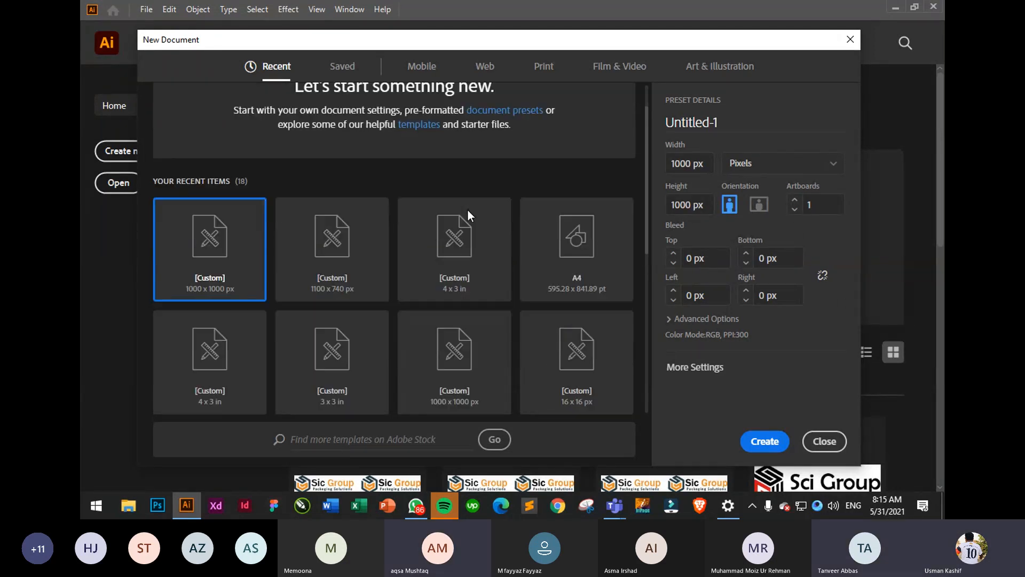
{"action": "scroll", "coordinate": [459, 192], "scroll_direction": "up", "scroll_amount": 2}
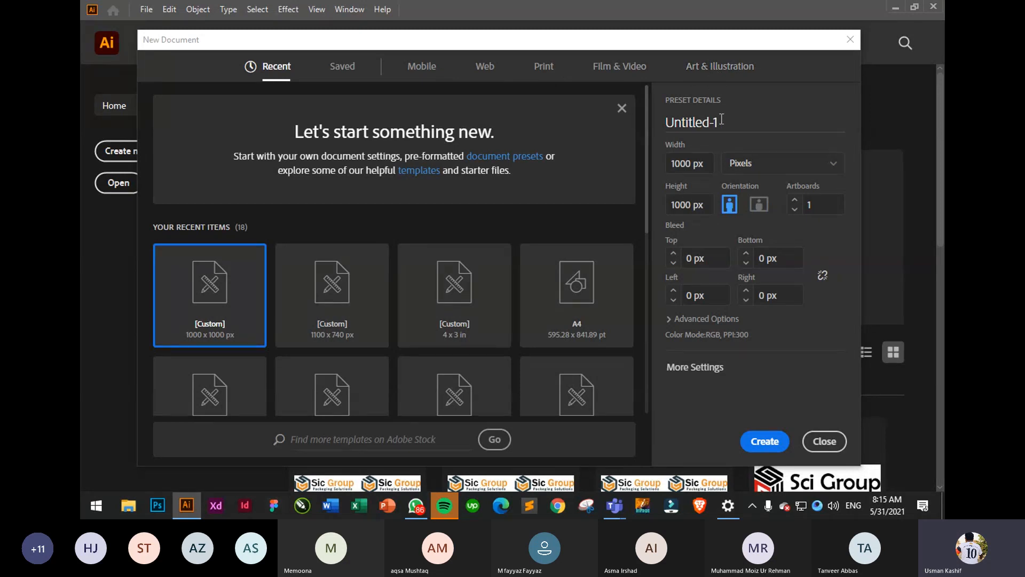
{"action": "left_click", "coordinate": [748, 169]}
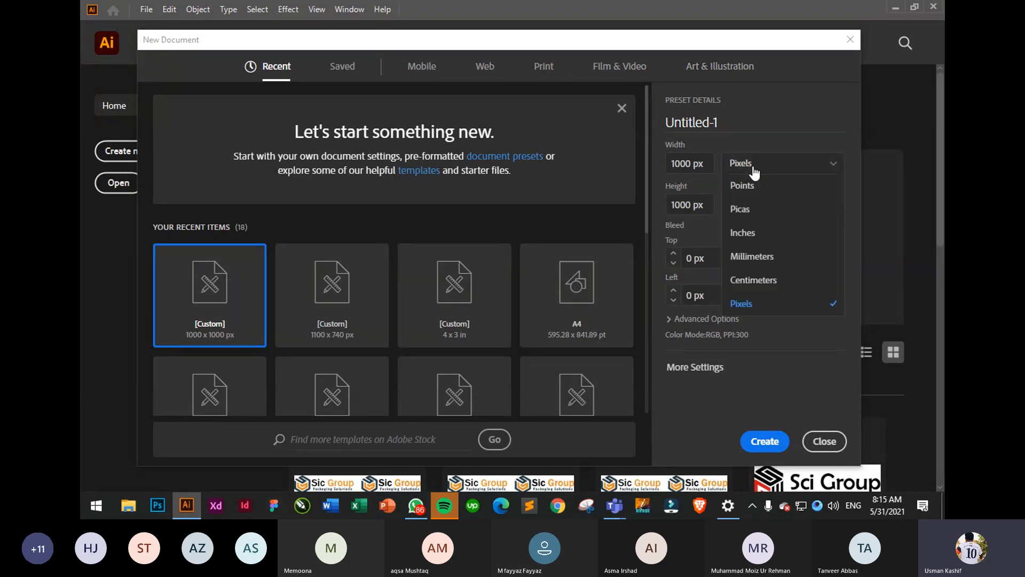
{"action": "left_click", "coordinate": [743, 172]}
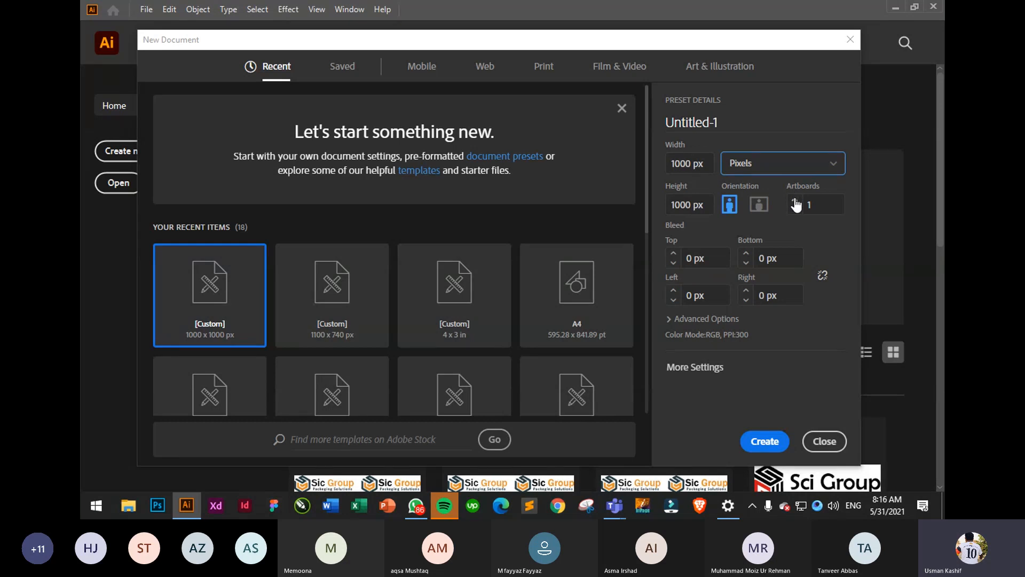
- Raise the artboard count to 4, then bring it back to 1
{"action": "left_click", "coordinate": [795, 200]}
{"action": "left_click", "coordinate": [795, 201]}
{"action": "left_click", "coordinate": [795, 201]}
{"action": "left_click", "coordinate": [796, 209]}
{"action": "left_click", "coordinate": [795, 209]}
{"action": "left_click", "coordinate": [796, 210]}
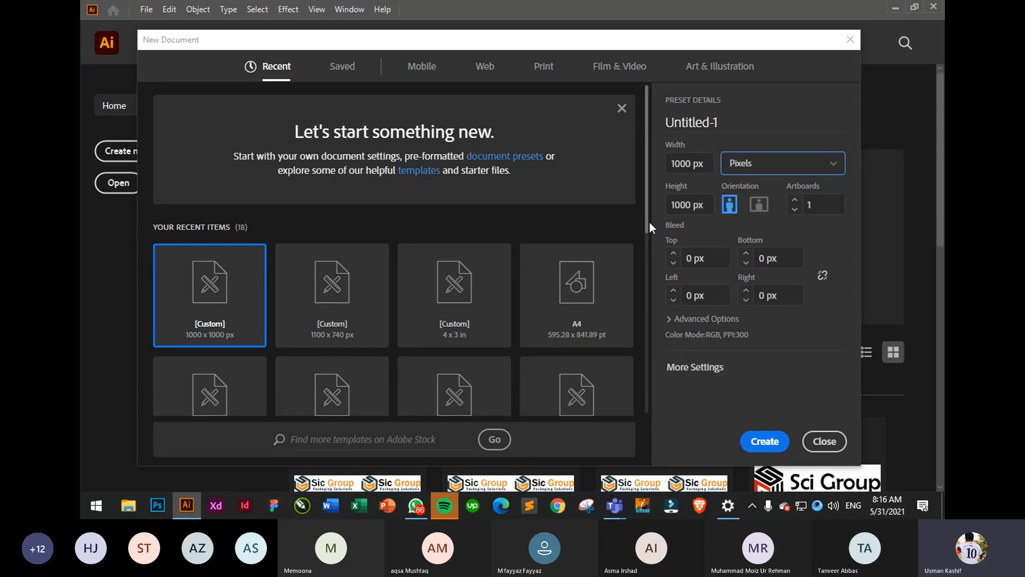
{"action": "left_click", "coordinate": [668, 227]}
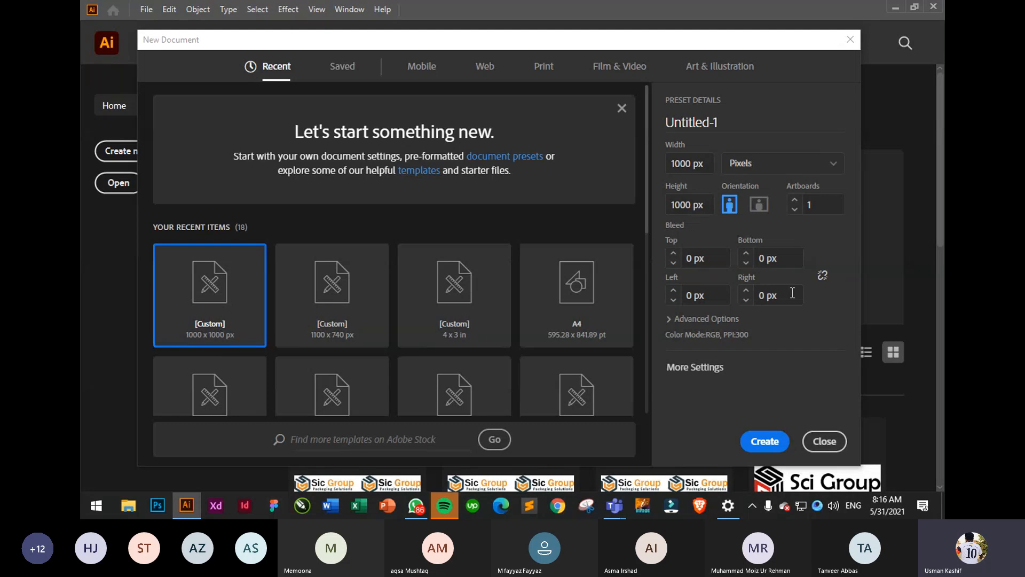
- Expand Advanced Options and leave raster effects at High (300 ppi)
{"action": "left_click", "coordinate": [669, 320]}
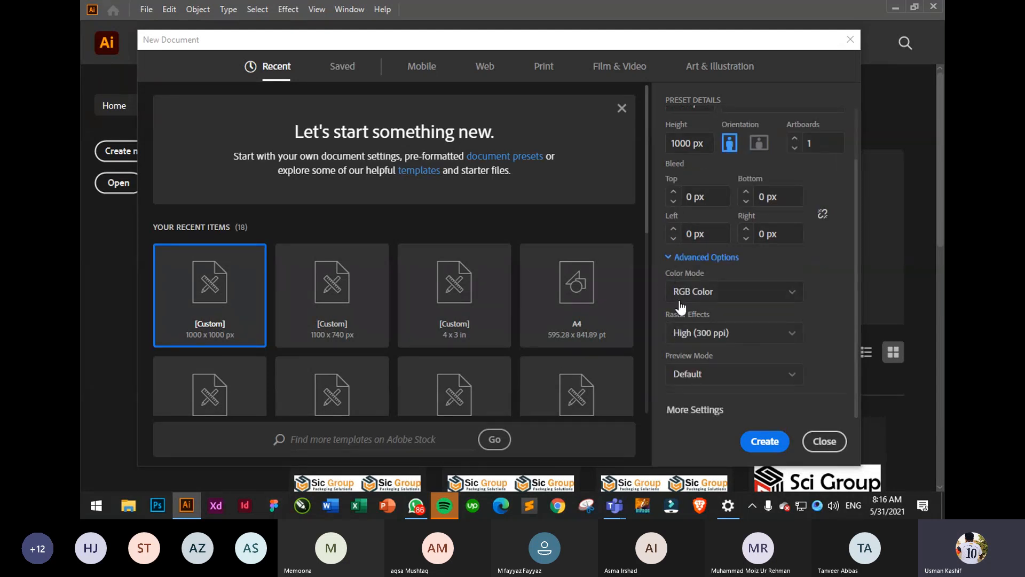
{"action": "left_click", "coordinate": [729, 333]}
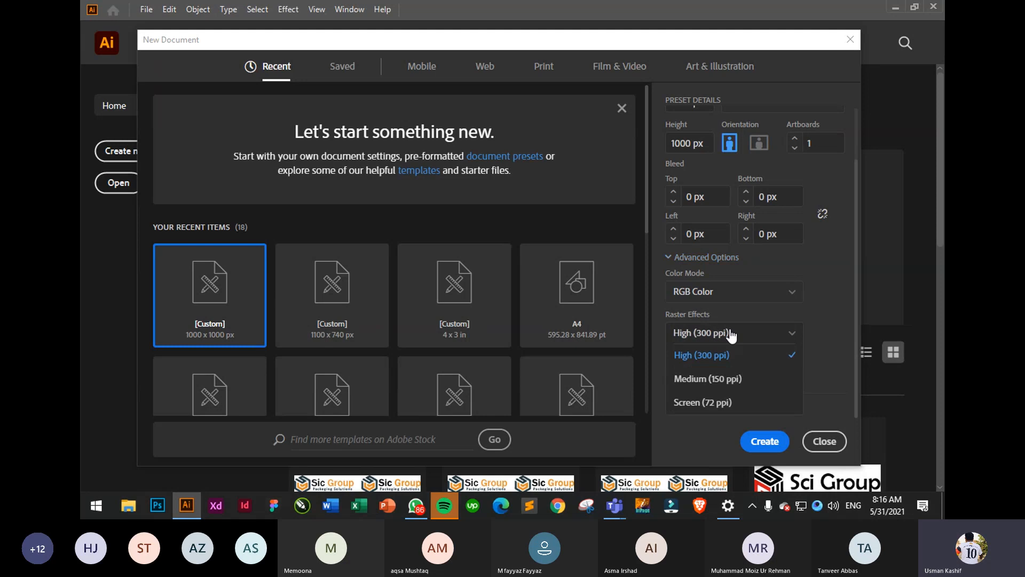
{"action": "left_click", "coordinate": [713, 354]}
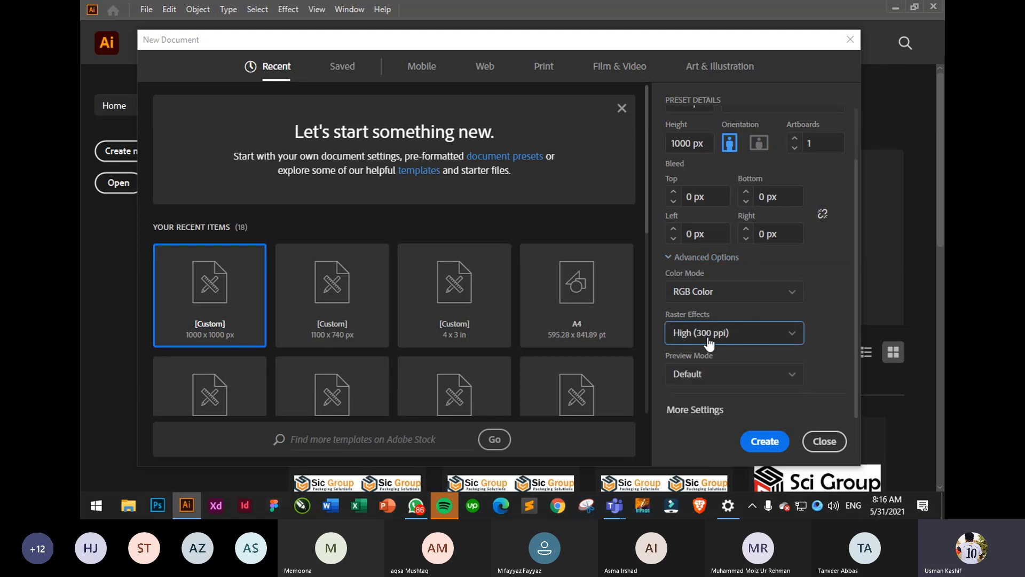
{"action": "left_click", "coordinate": [707, 343]}
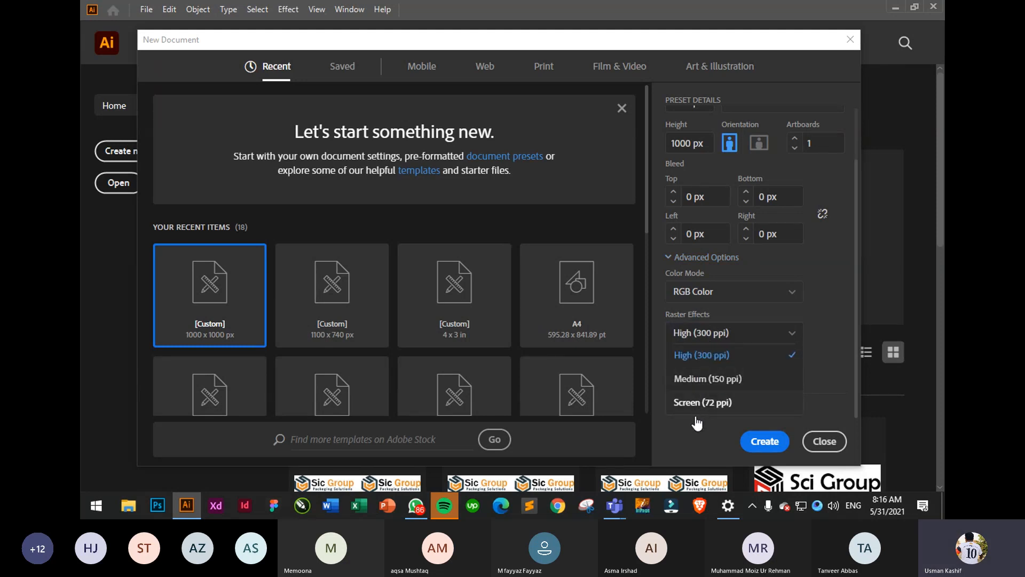
{"action": "left_click", "coordinate": [824, 315]}
{"action": "scroll", "coordinate": [710, 373], "scroll_direction": "up", "scroll_amount": 2}
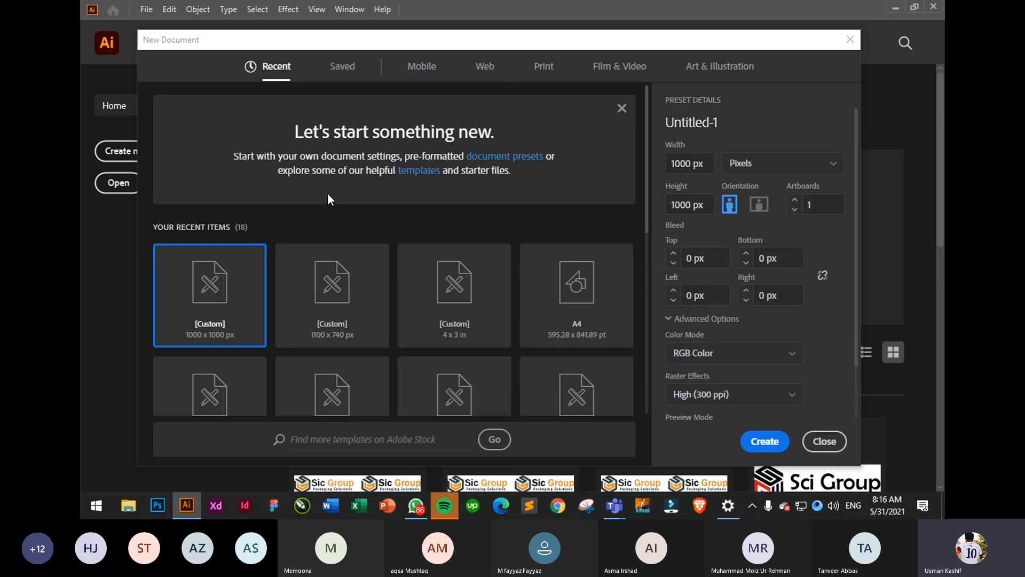
- Review the 1000 x 1000 px preset details and create the Untitled-1 document
{"action": "left_click_drag", "start_coordinate": [470, 41], "coordinate": [459, 40]}
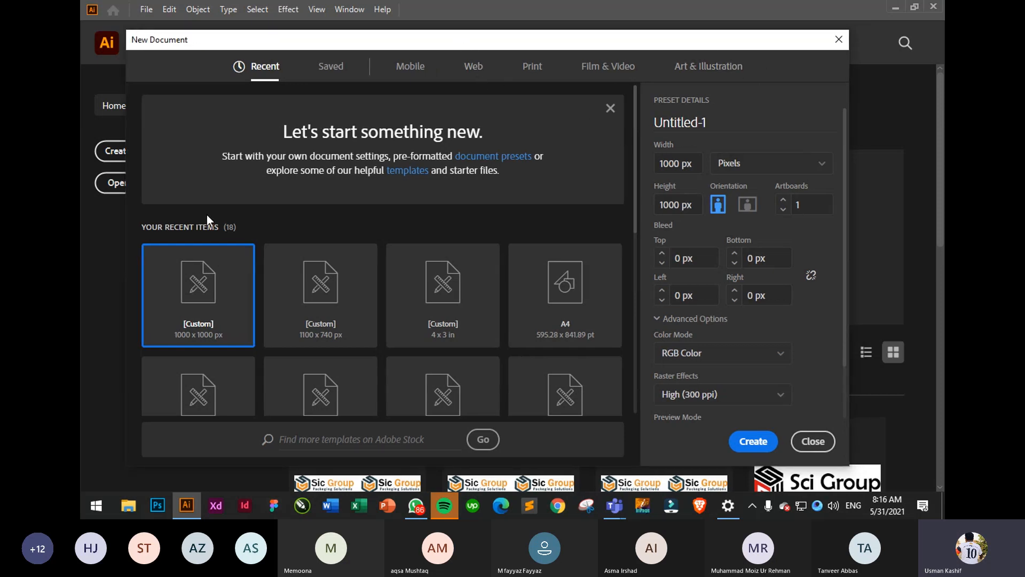
{"action": "scroll", "coordinate": [764, 208], "scroll_direction": "down", "scroll_amount": 2}
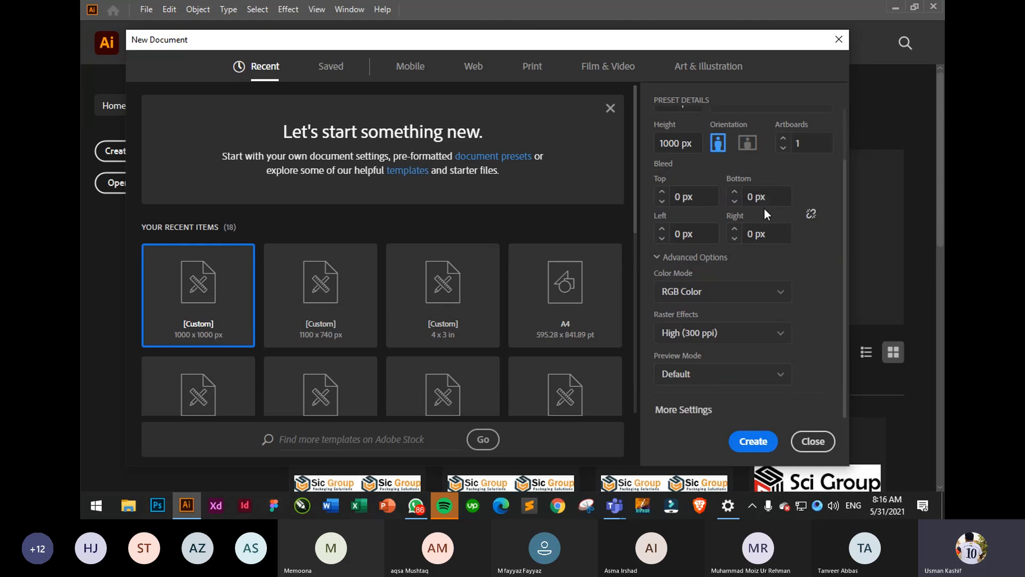
{"action": "scroll", "coordinate": [764, 209], "scroll_direction": "up", "scroll_amount": 2}
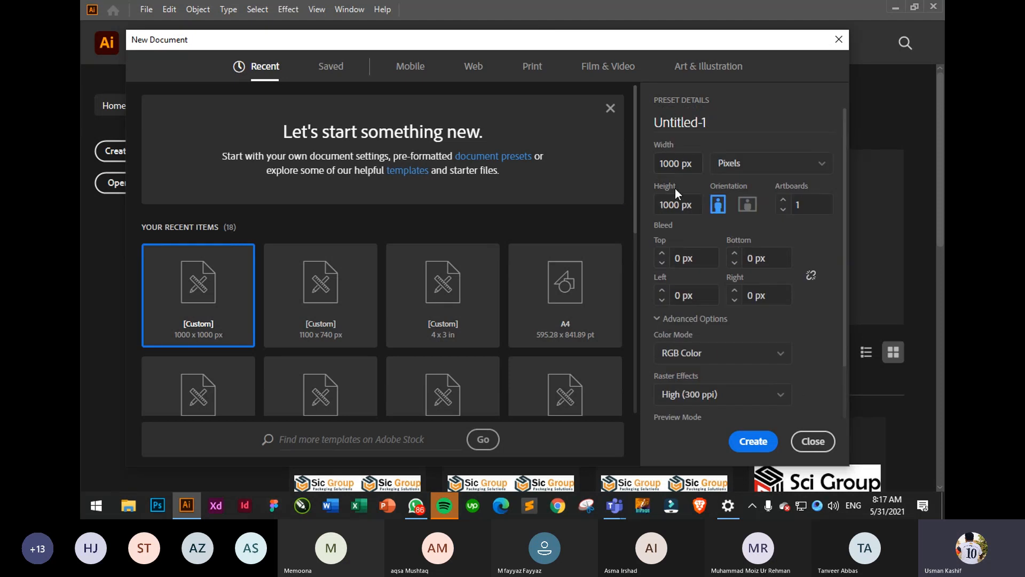
{"action": "scroll", "coordinate": [636, 181], "scroll_direction": "down", "scroll_amount": 3}
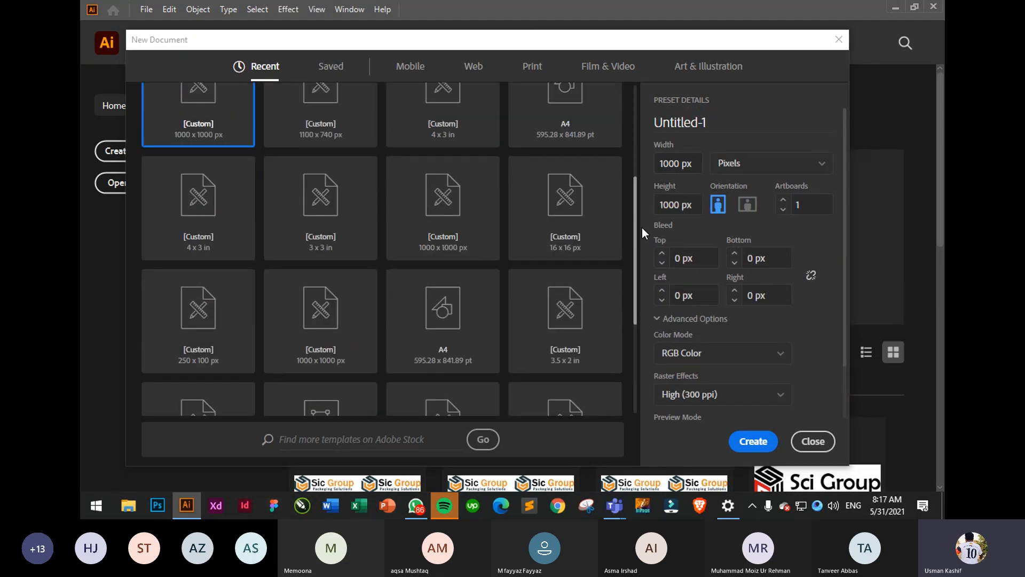
{"action": "left_click_drag", "start_coordinate": [642, 228], "coordinate": [640, 136]}
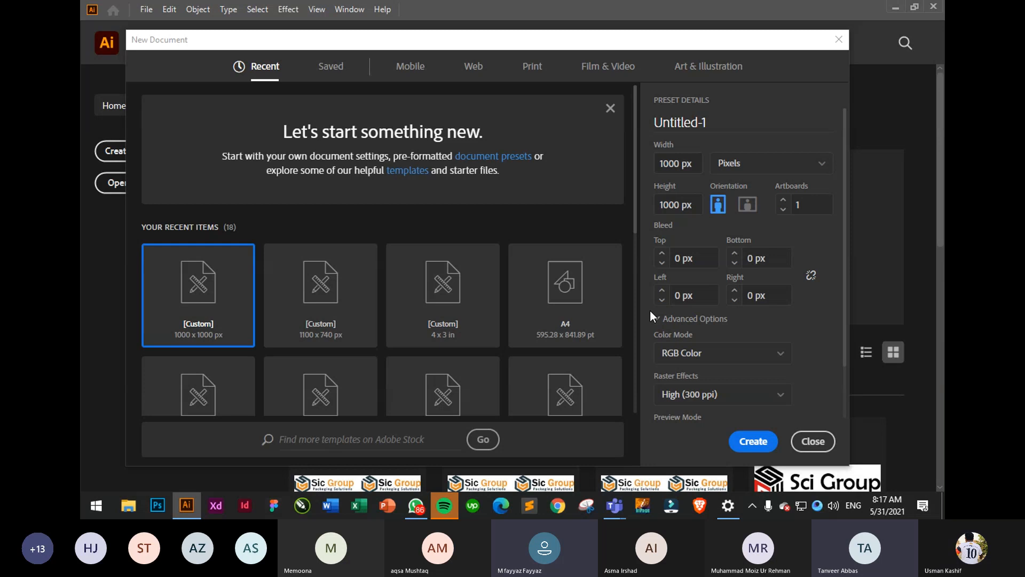
{"action": "left_click", "coordinate": [753, 441]}
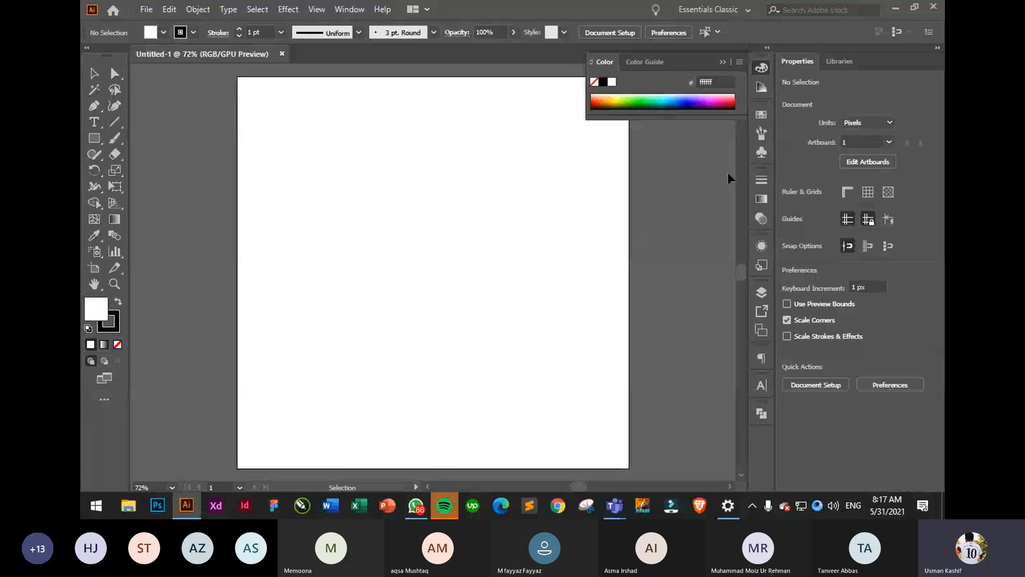
- Close the floating Color panel, marquee the artboard, and float the Tools panel as a single column
{"action": "left_click", "coordinate": [723, 62]}
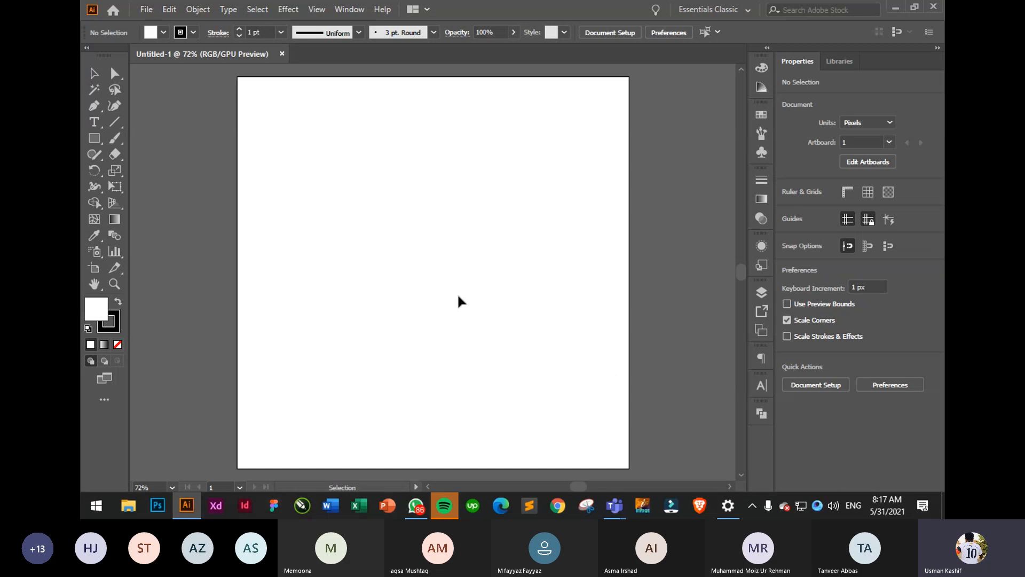
{"action": "left_click_drag", "start_coordinate": [258, 110], "coordinate": [630, 471]}
{"action": "left_click", "coordinate": [87, 49]}
{"action": "left_click_drag", "start_coordinate": [88, 53], "coordinate": [110, 64]}
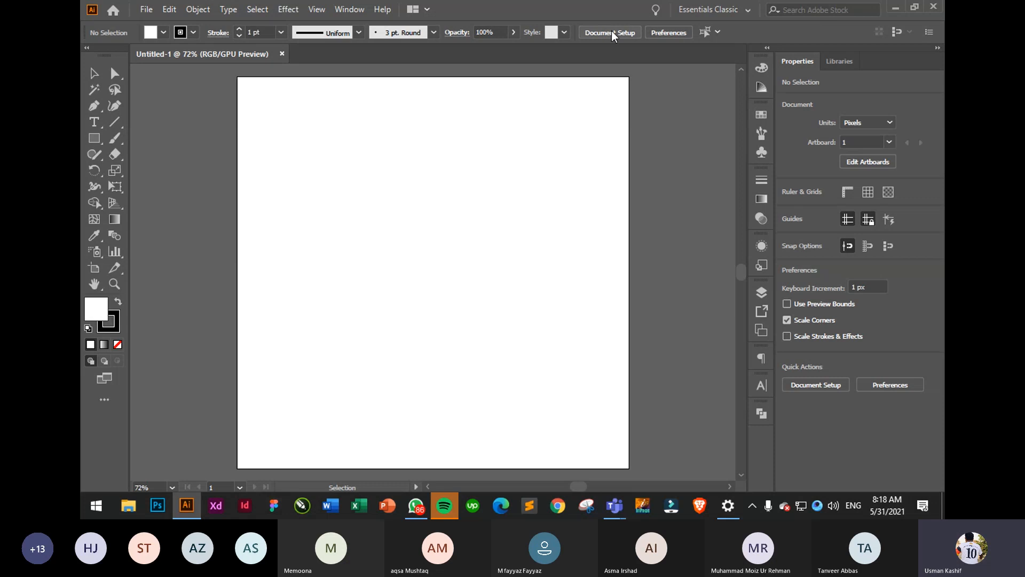
{"action": "left_click", "coordinate": [95, 187]}
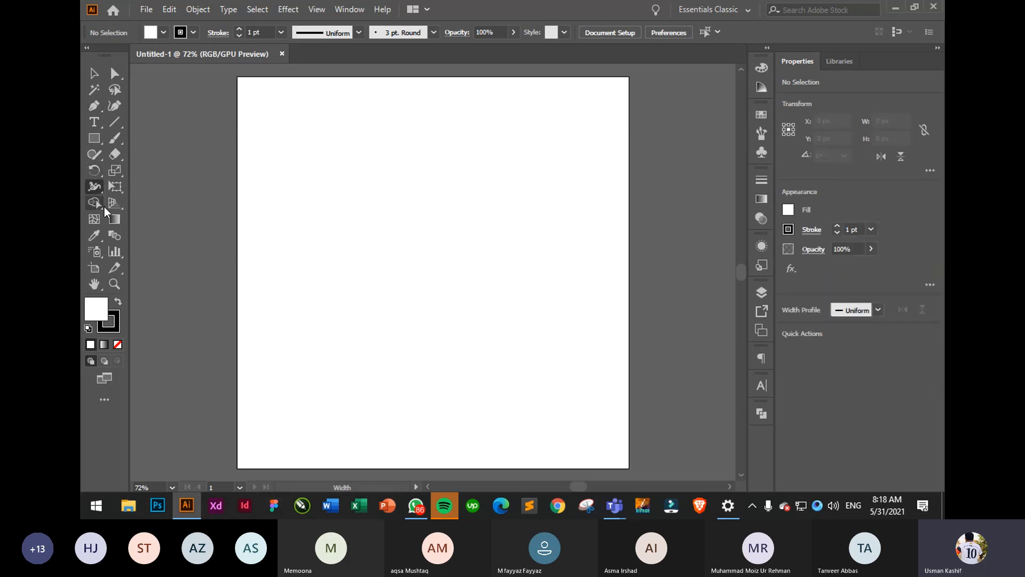
{"action": "left_click", "coordinate": [117, 172]}
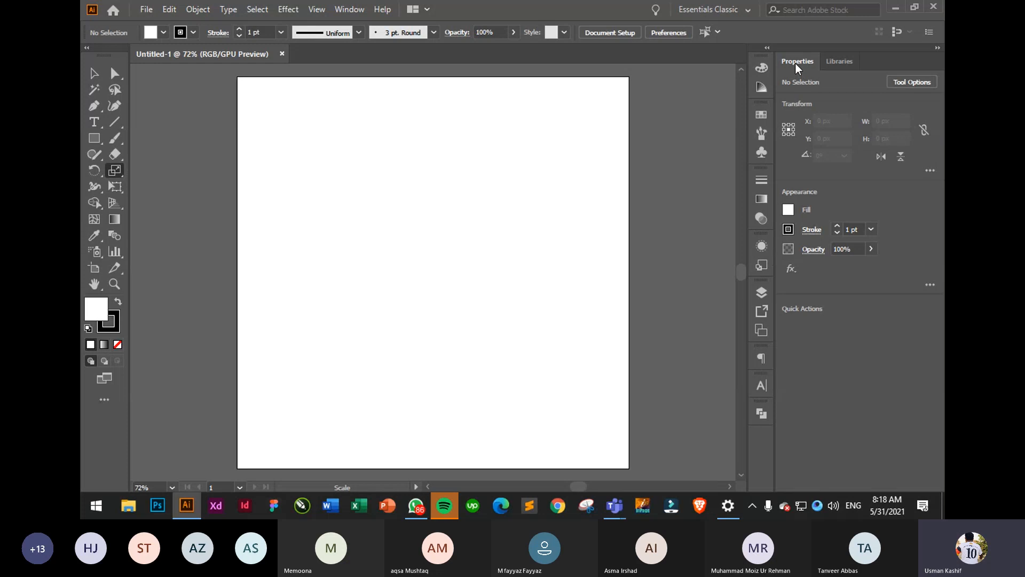
{"action": "key", "text": "v"}
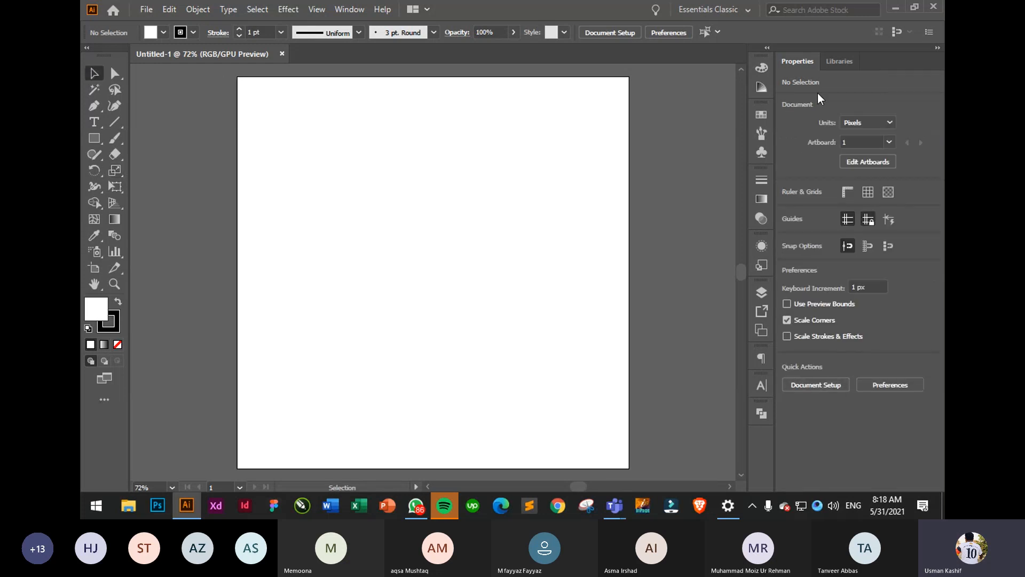
{"action": "left_click_drag", "start_coordinate": [840, 61], "coordinate": [664, 110]}
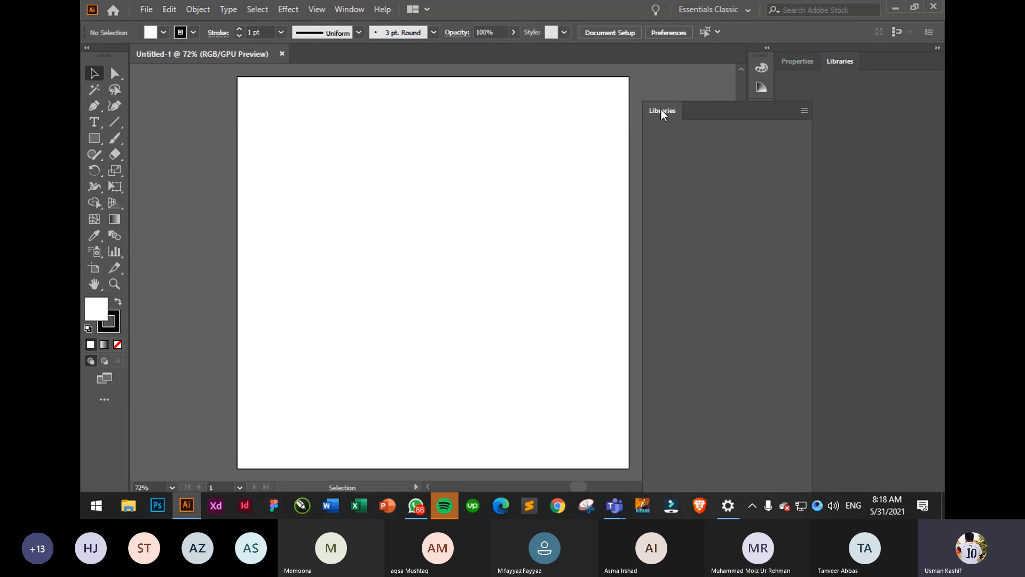
{"action": "left_click", "coordinate": [806, 98]}
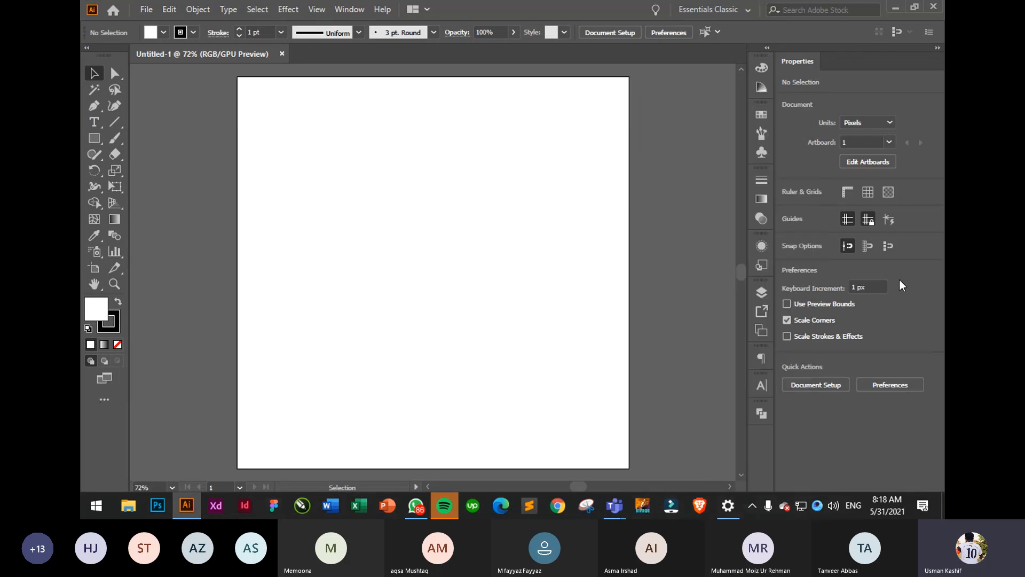
{"action": "left_click", "coordinate": [767, 48]}
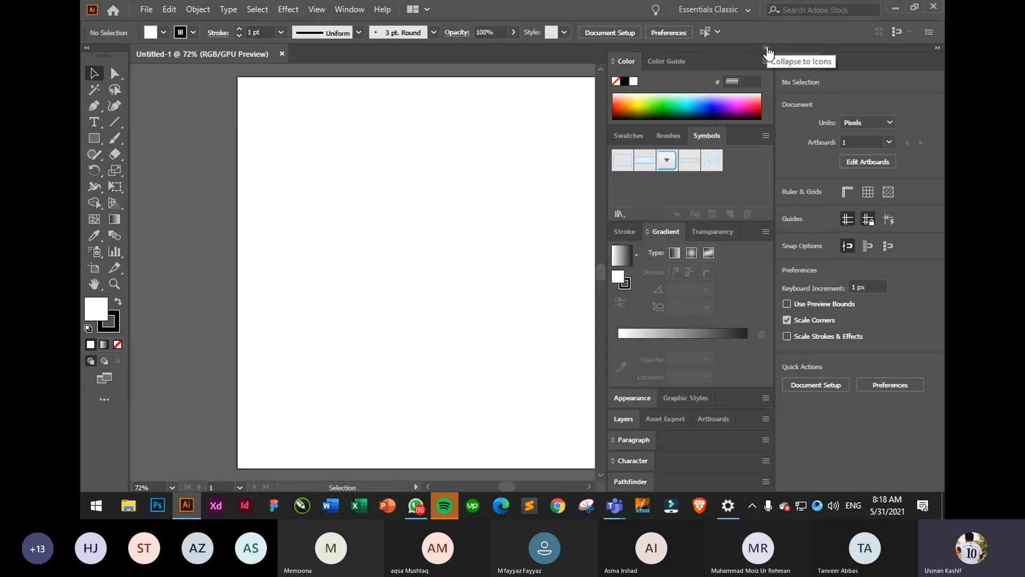
{"action": "left_click", "coordinate": [768, 49]}
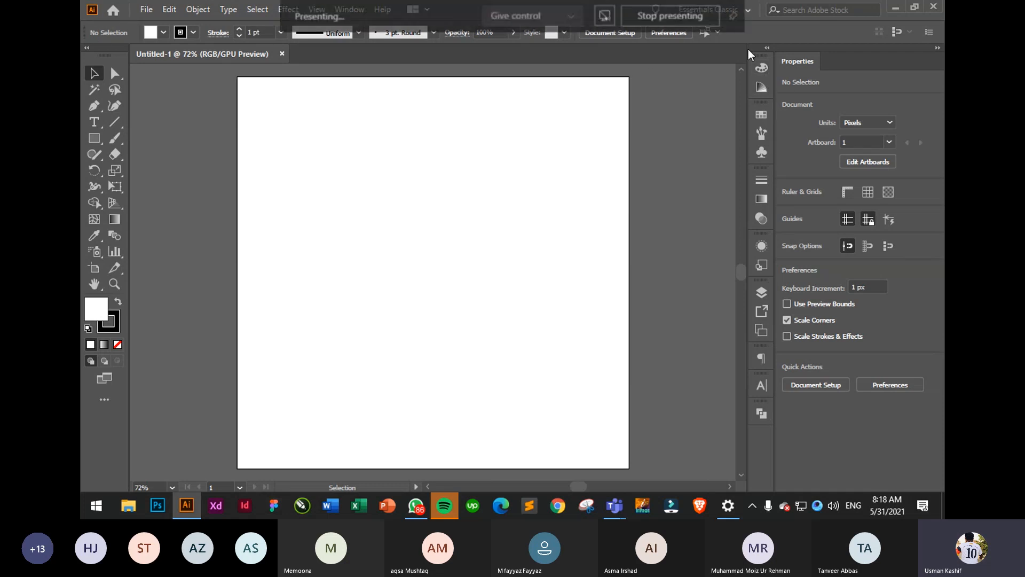
- Reset Essentials Classic, switch to Essentials, then return to Essentials Classic
{"action": "left_click", "coordinate": [754, 13]}
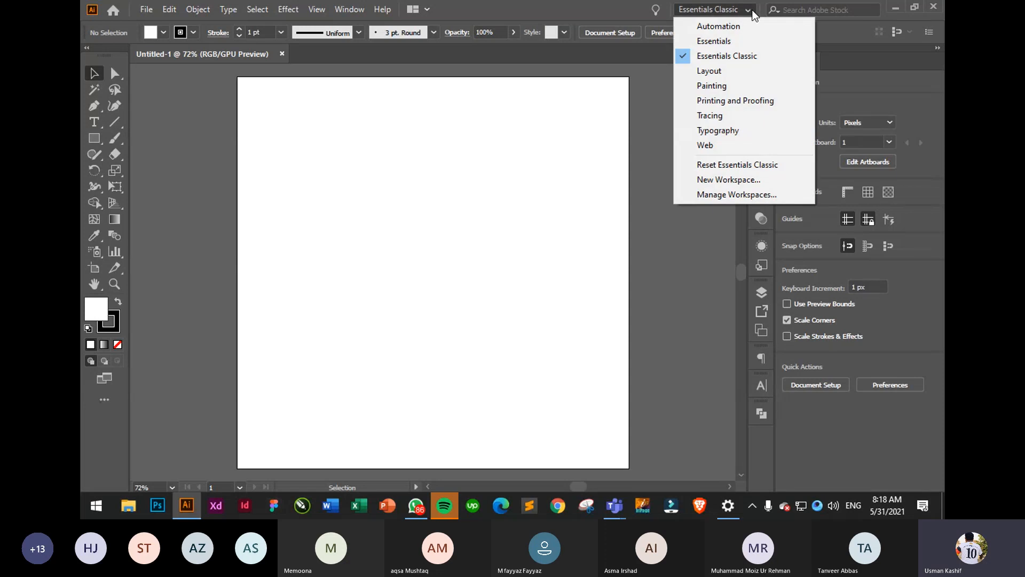
{"action": "left_click", "coordinate": [738, 167]}
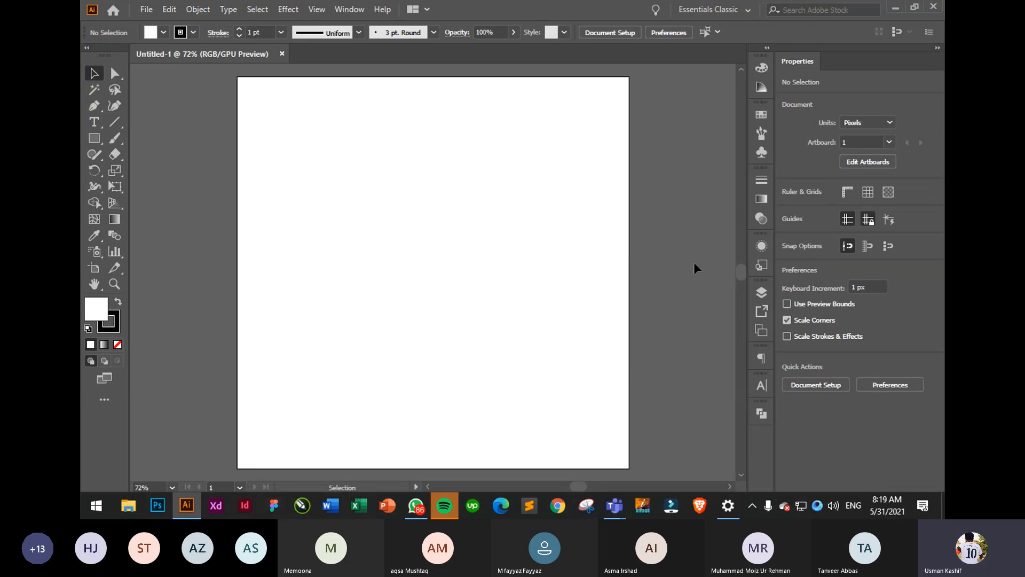
{"action": "left_click", "coordinate": [749, 12]}
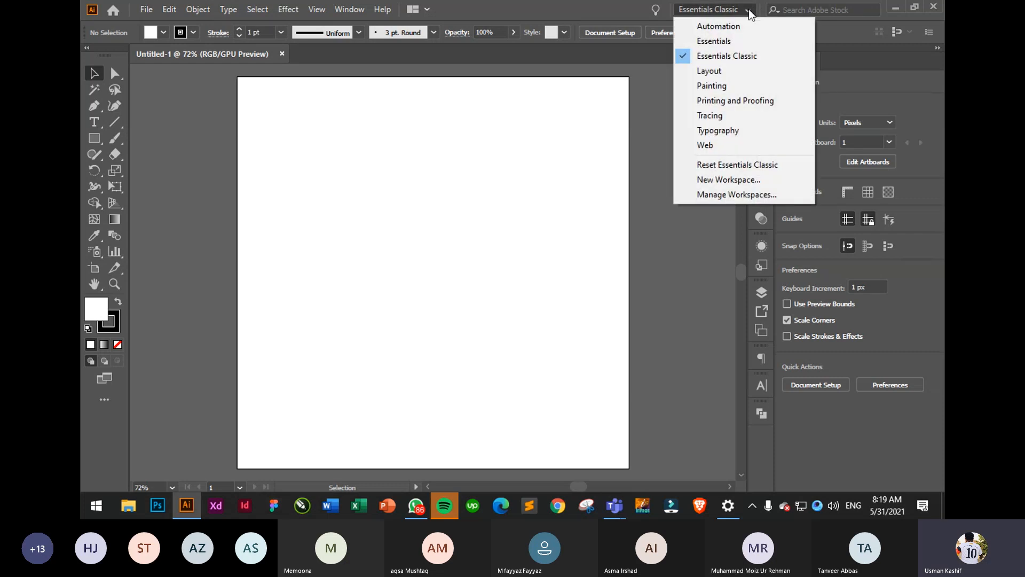
{"action": "left_click", "coordinate": [714, 41]}
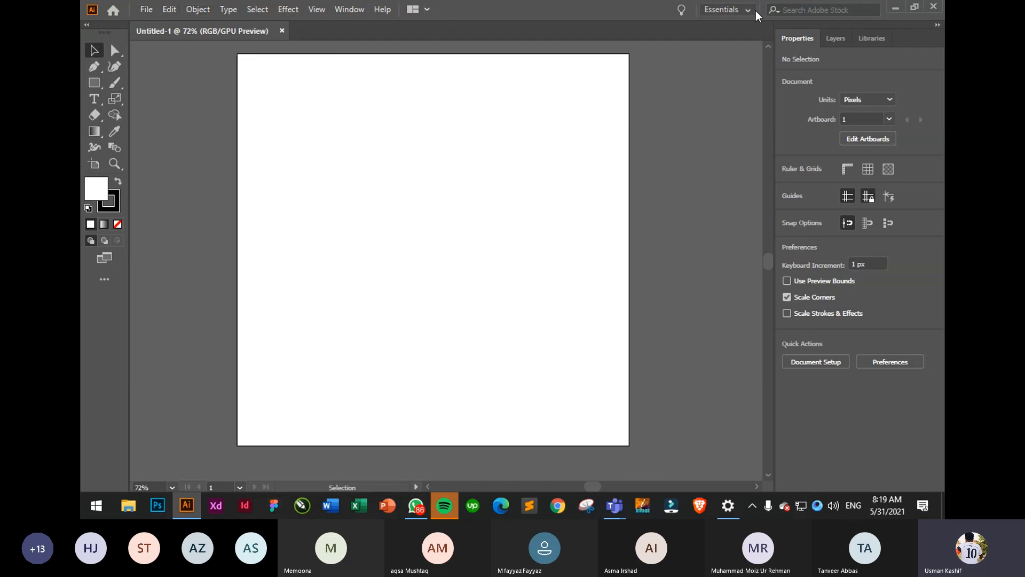
{"action": "left_click", "coordinate": [741, 11]}
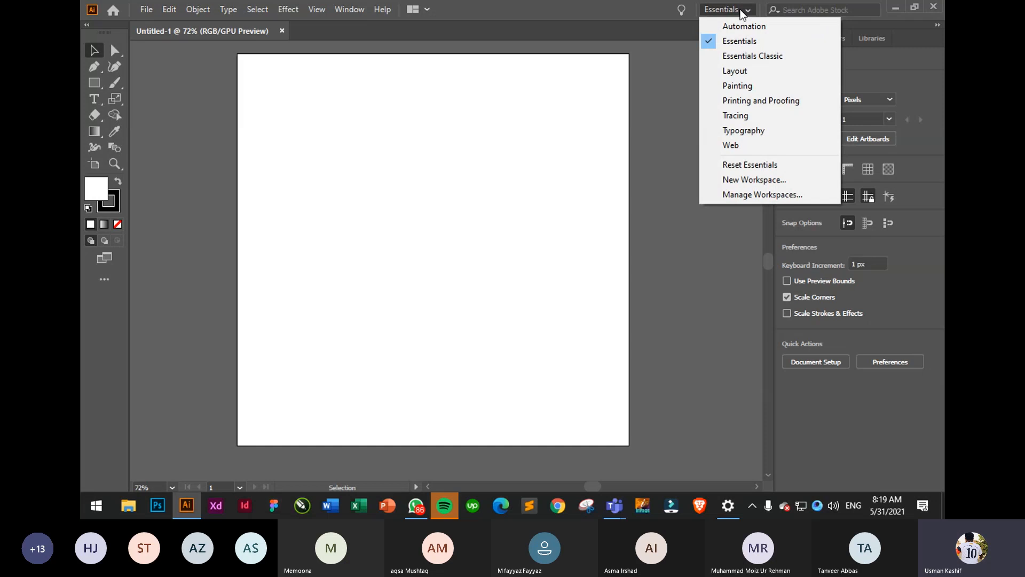
{"action": "left_click", "coordinate": [755, 56]}
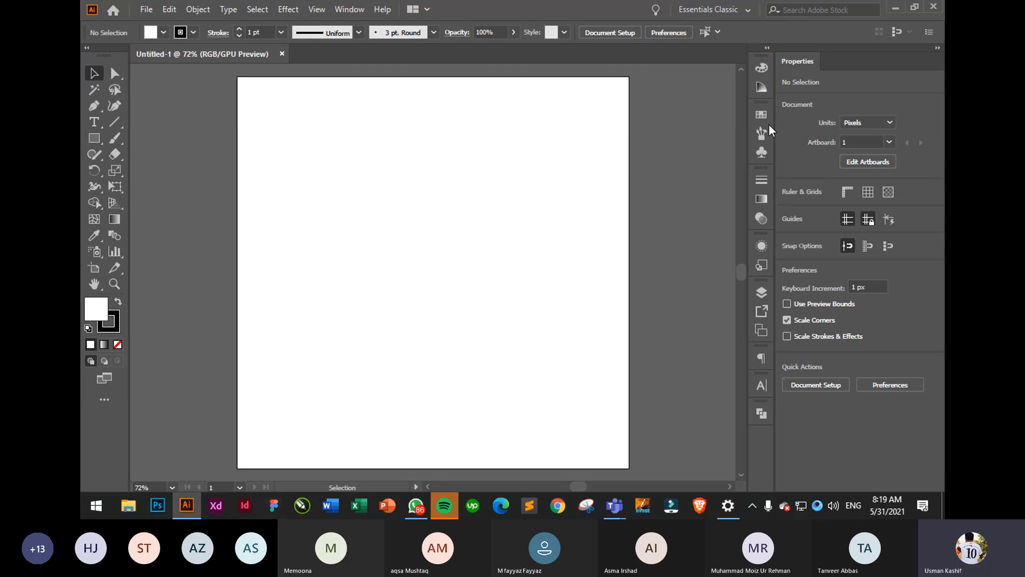
{"action": "left_click", "coordinate": [702, 12]}
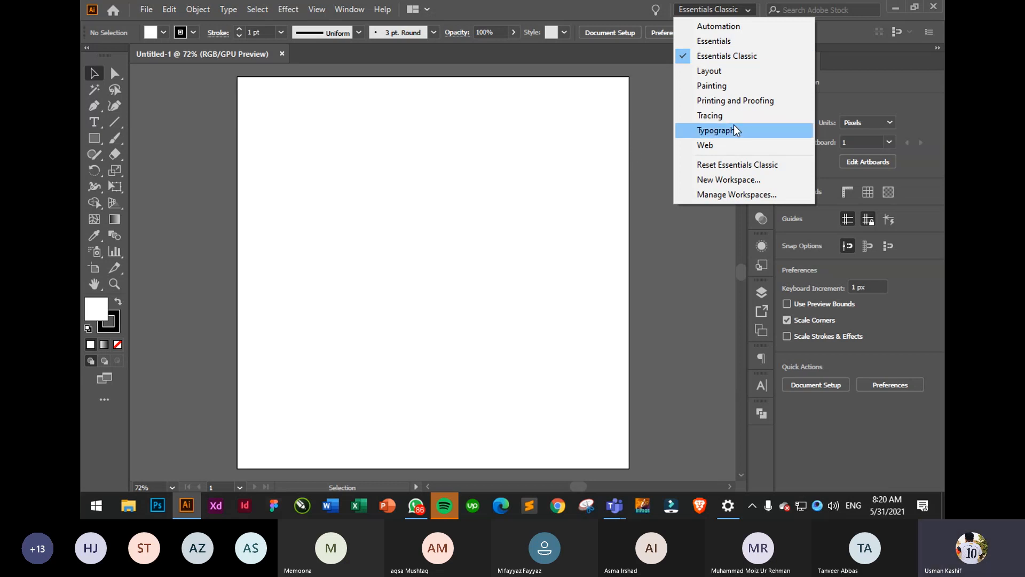
{"action": "left_click", "coordinate": [629, 188]}
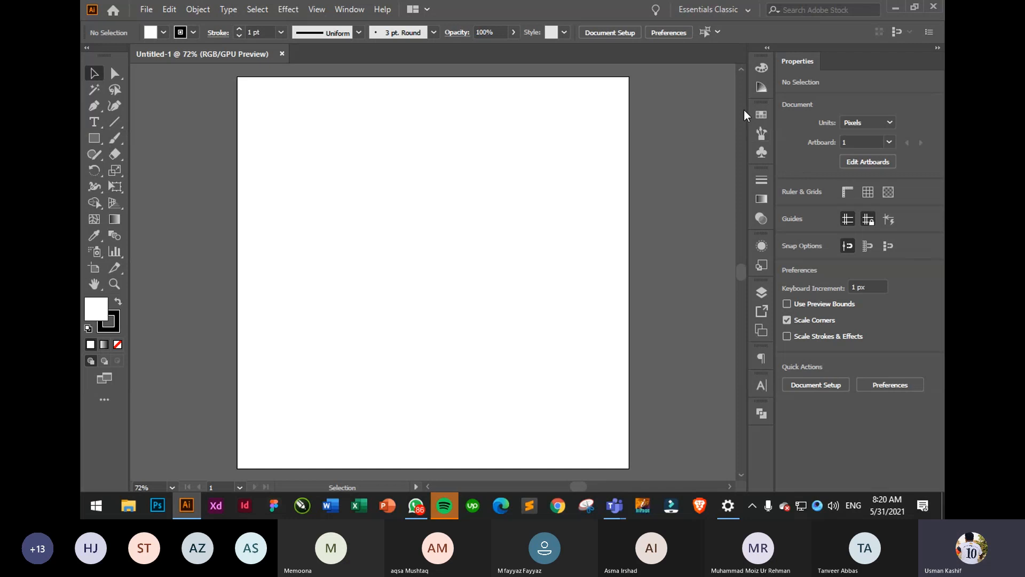
{"action": "left_click", "coordinate": [712, 11]}
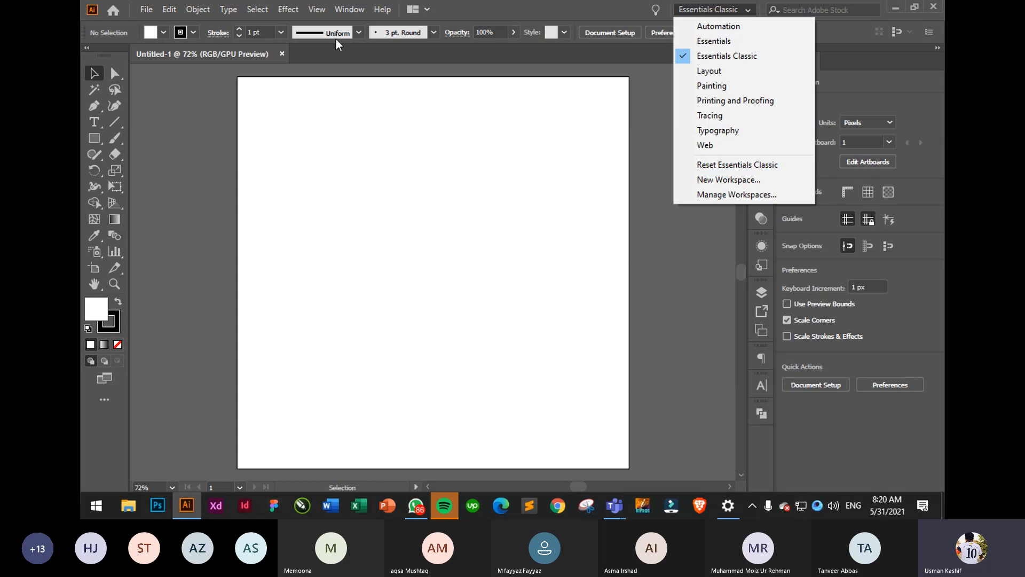
{"action": "left_click", "coordinate": [664, 260]}
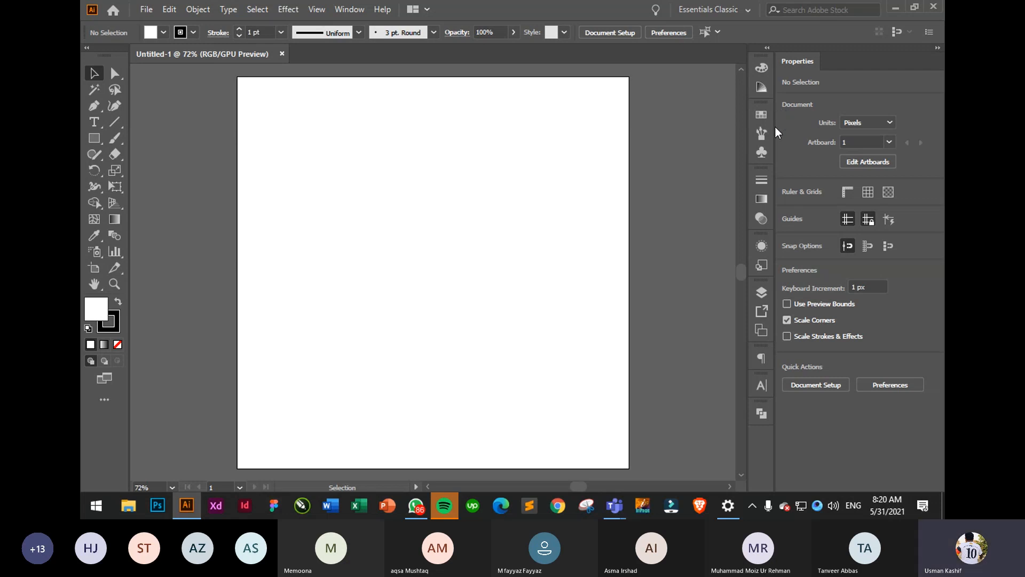
{"action": "left_click", "coordinate": [350, 8]}
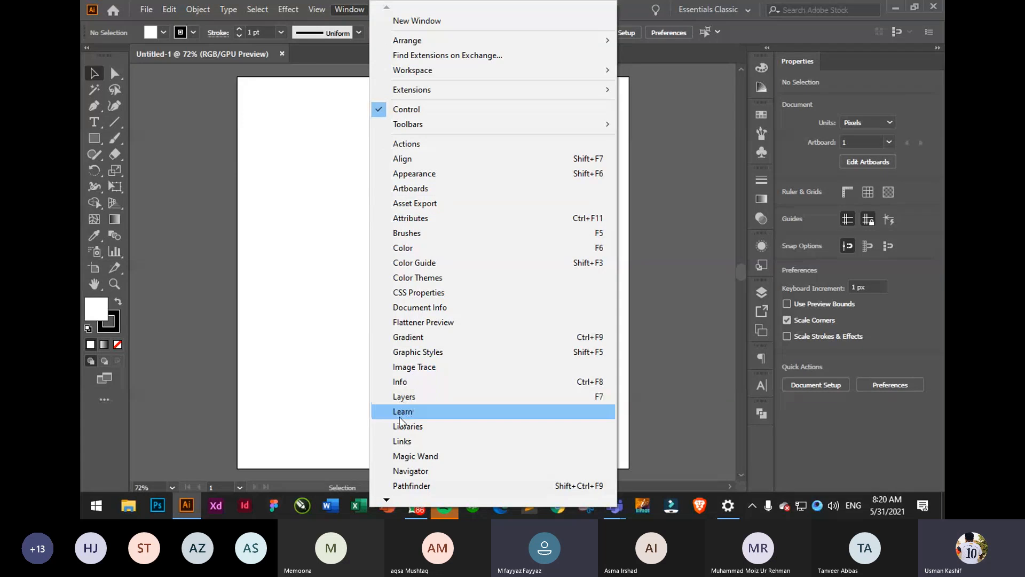
{"action": "mouse_move", "coordinate": [385, 501]}
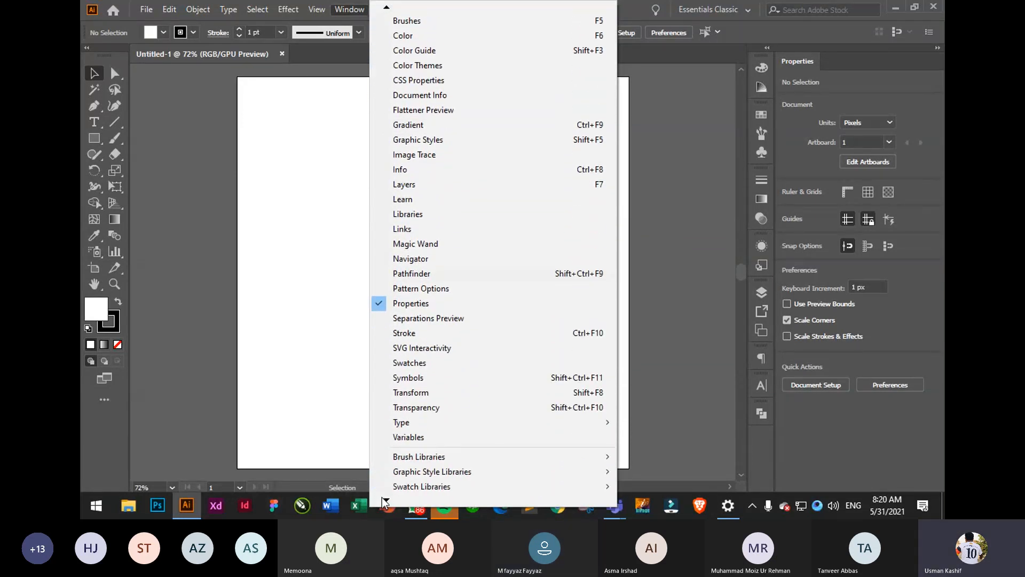
{"action": "left_click", "coordinate": [690, 219]}
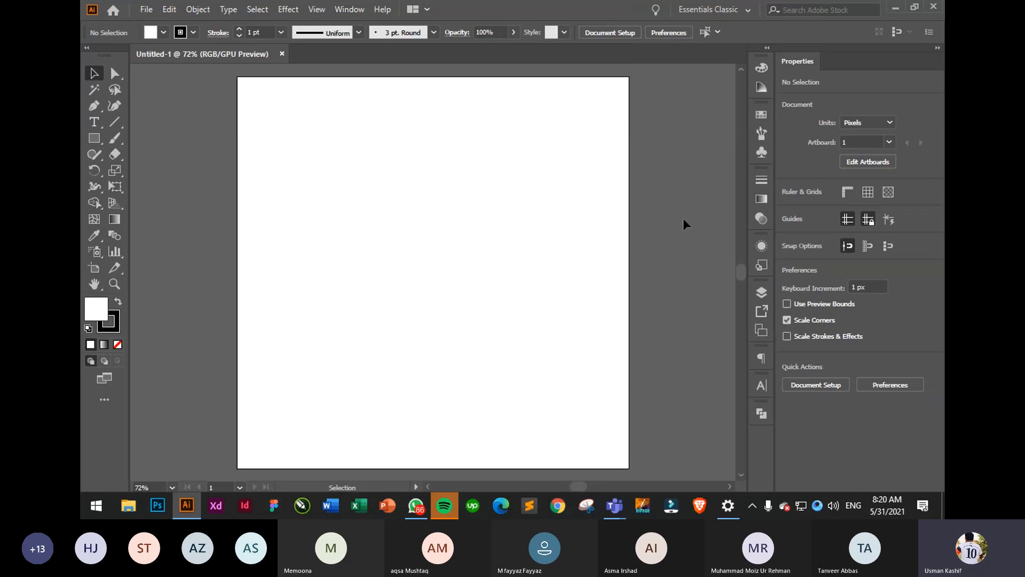
{"action": "left_click", "coordinate": [891, 143]}
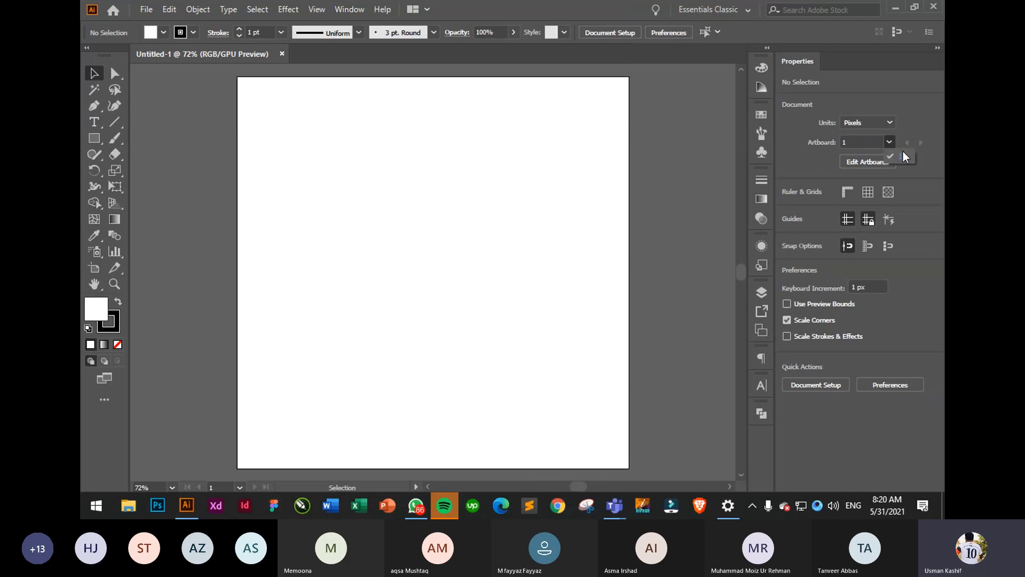
{"action": "left_click", "coordinate": [908, 156]}
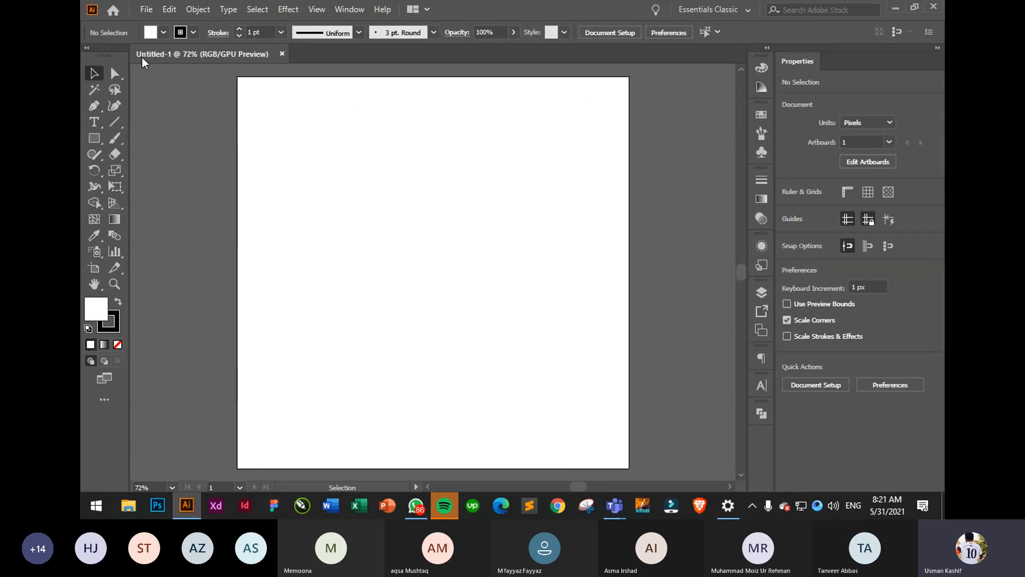
{"action": "left_click_drag", "start_coordinate": [268, 86], "coordinate": [680, 416]}
{"action": "left_click", "coordinate": [816, 385]}
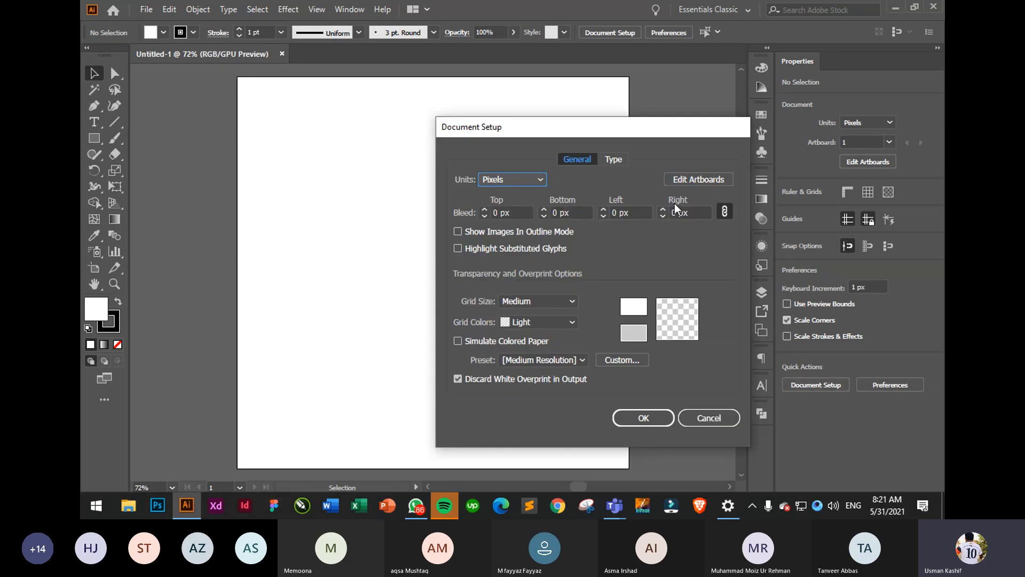
{"action": "left_click", "coordinate": [722, 417]}
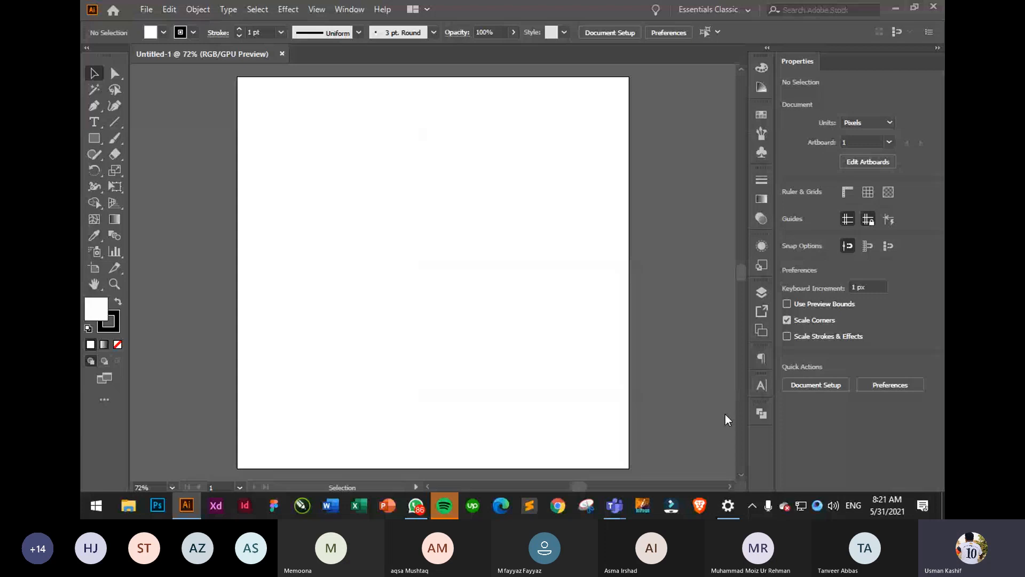
{"action": "left_click", "coordinate": [825, 383]}
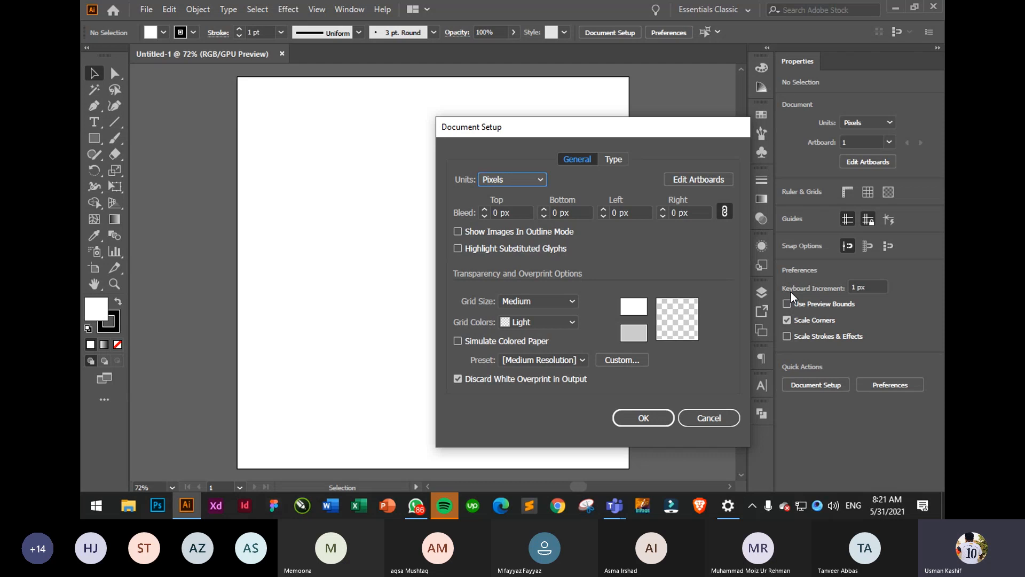
{"action": "left_click", "coordinate": [706, 418]}
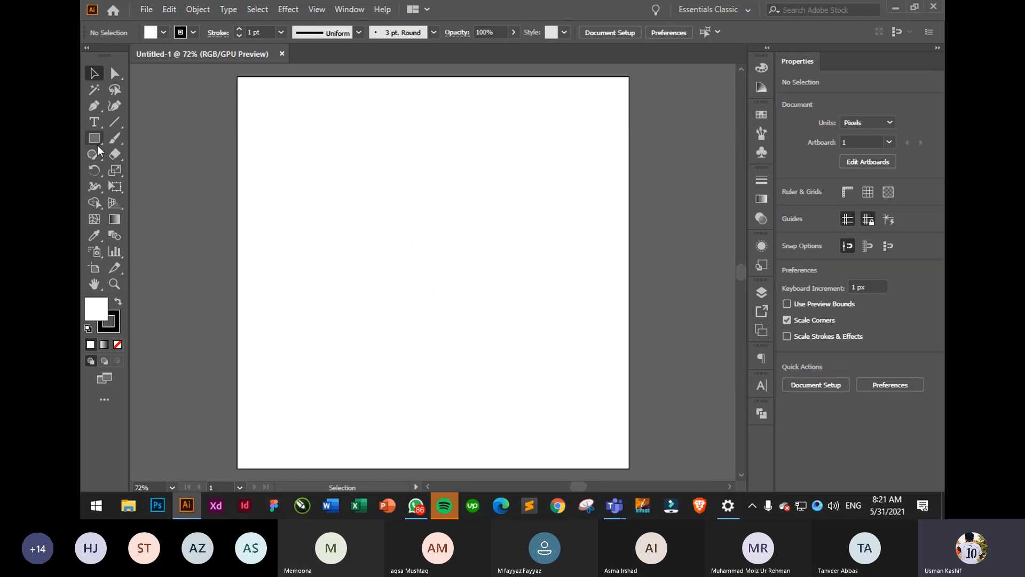
- Choose the Rectangle Tool and briefly check the stroke's Variable Width Profile list
{"action": "left_click_drag", "start_coordinate": [97, 145], "coordinate": [165, 140]}
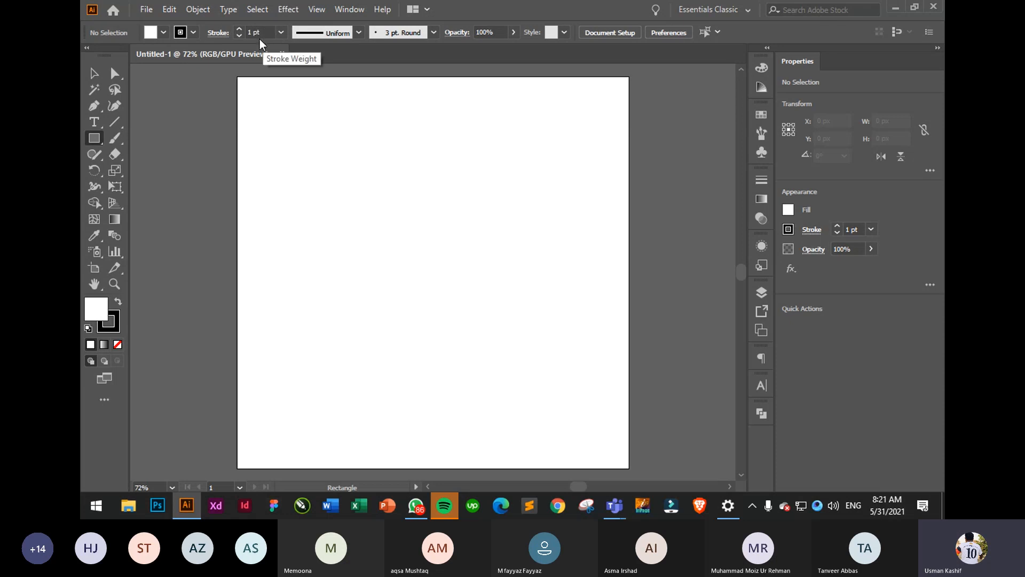
{"action": "left_click", "coordinate": [358, 32]}
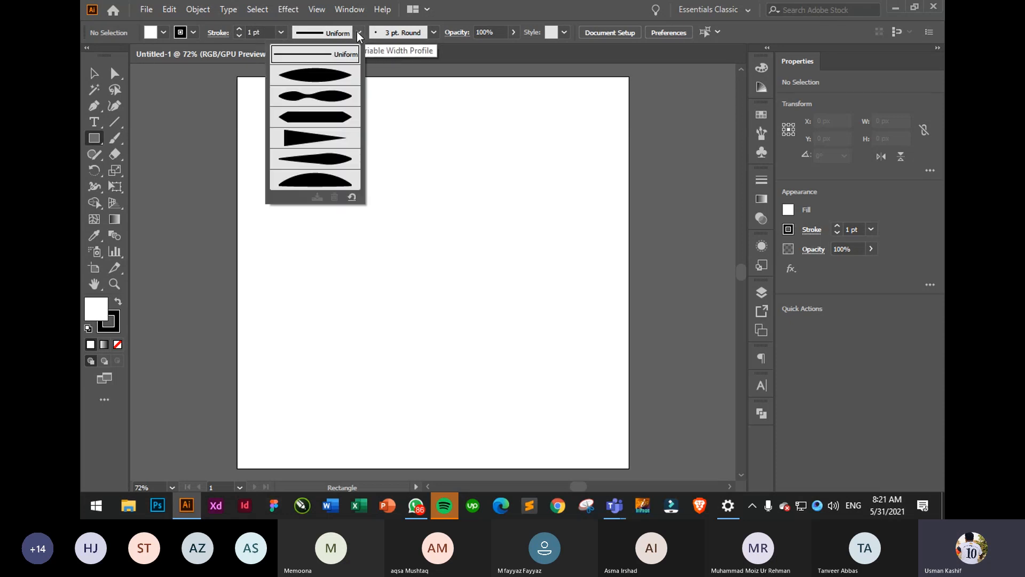
{"action": "left_click", "coordinate": [358, 32]}
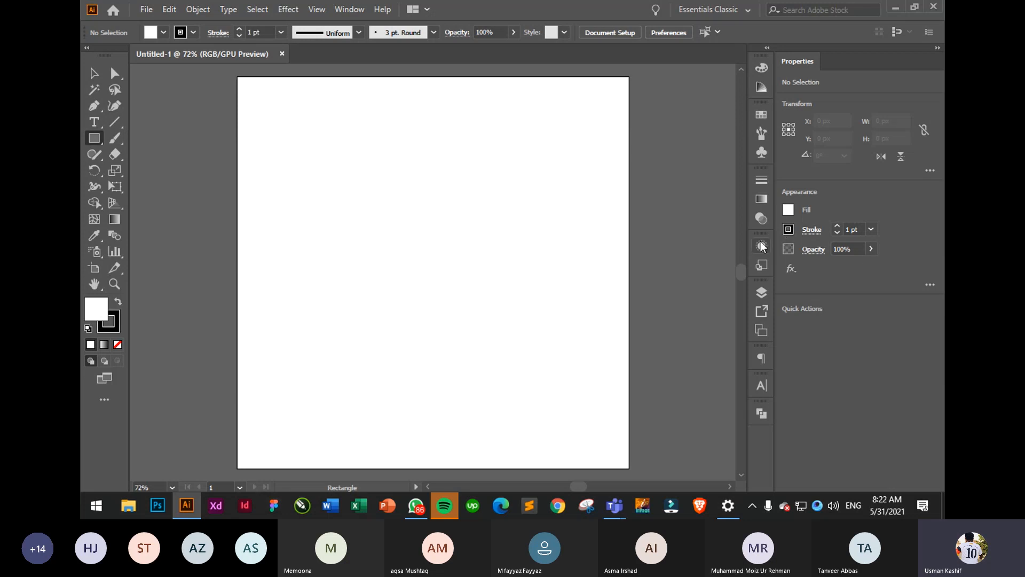
- Draw a roughly 507 x 534 px rectangle in the artboard's upper-left, filled red with no stroke
{"action": "mouse_move", "coordinate": [285, 132]}
{"action": "left_mouse_down"}
{"action": "mouse_move", "coordinate": [407, 201]}
{"action": "mouse_move", "coordinate": [484, 340]}
{"action": "left_mouse_up"}
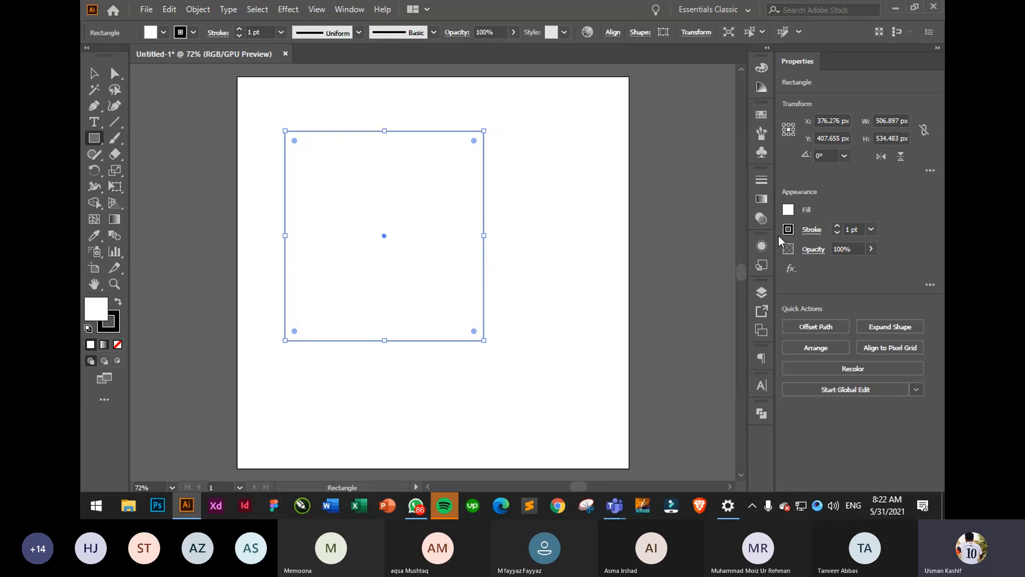
{"action": "left_click", "coordinate": [787, 209]}
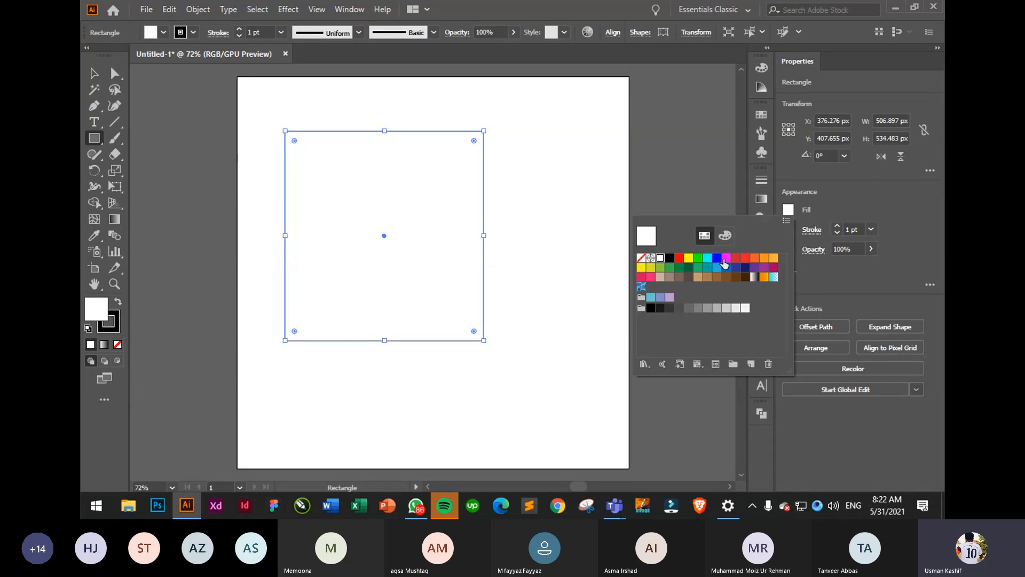
{"action": "left_click", "coordinate": [680, 259]}
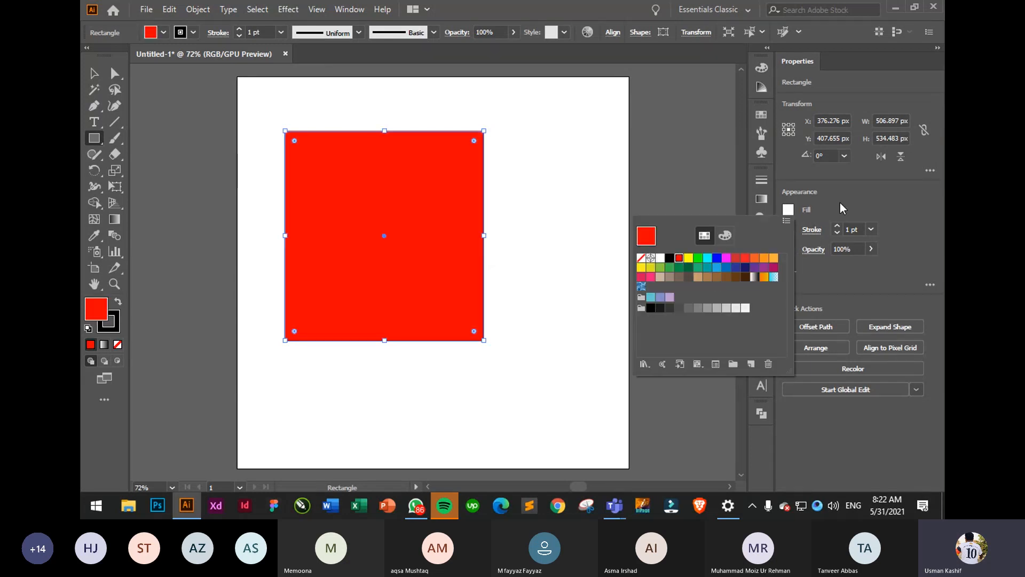
{"action": "left_click", "coordinate": [788, 229]}
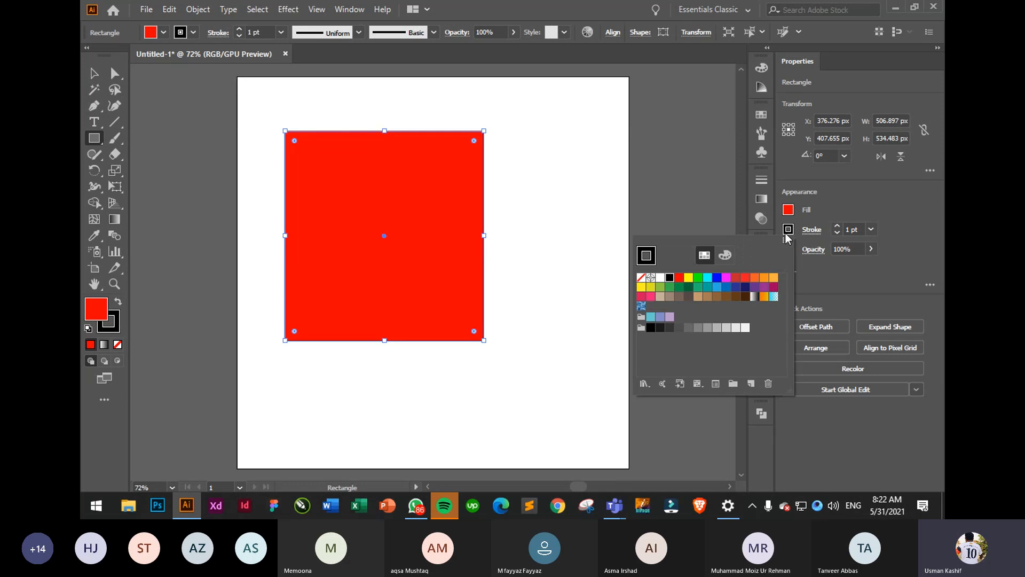
{"action": "left_click", "coordinate": [641, 278]}
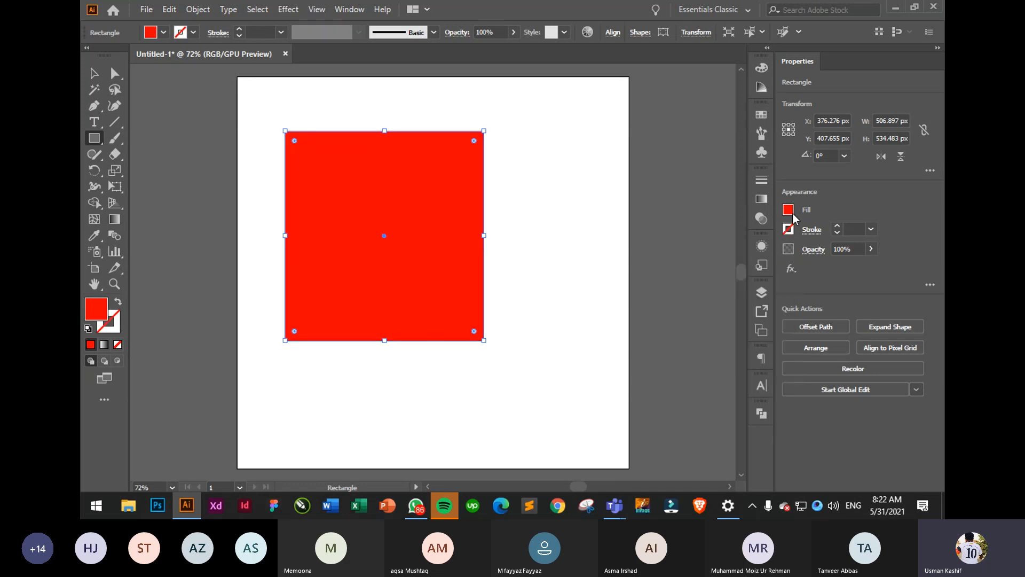
- Shrink the red rectangle to about 200 x 243 px and place it at the artboard's top-left corner
{"action": "key", "text": "v"}
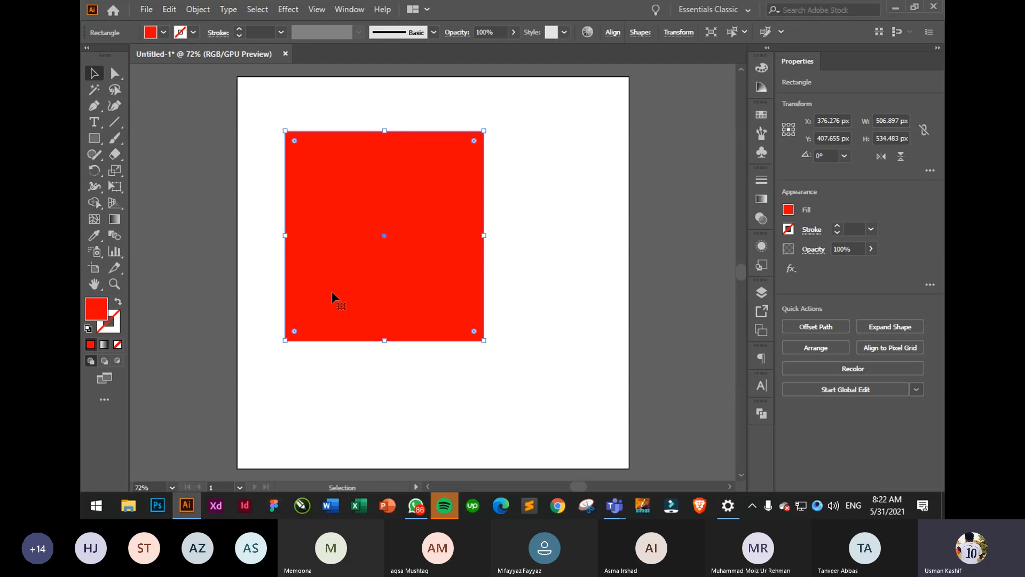
{"action": "left_click", "coordinate": [477, 392]}
{"action": "left_click", "coordinate": [458, 322]}
{"action": "left_click_drag", "start_coordinate": [484, 339], "coordinate": [296, 163]}
{"action": "key", "text": "ctrl+shift+a"}
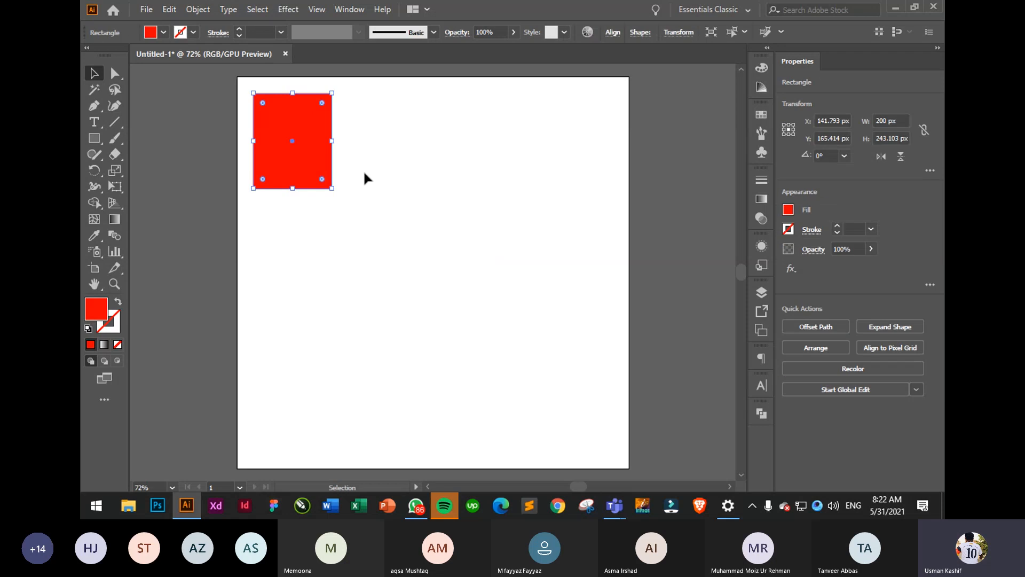
{"action": "left_click", "coordinate": [364, 176]}
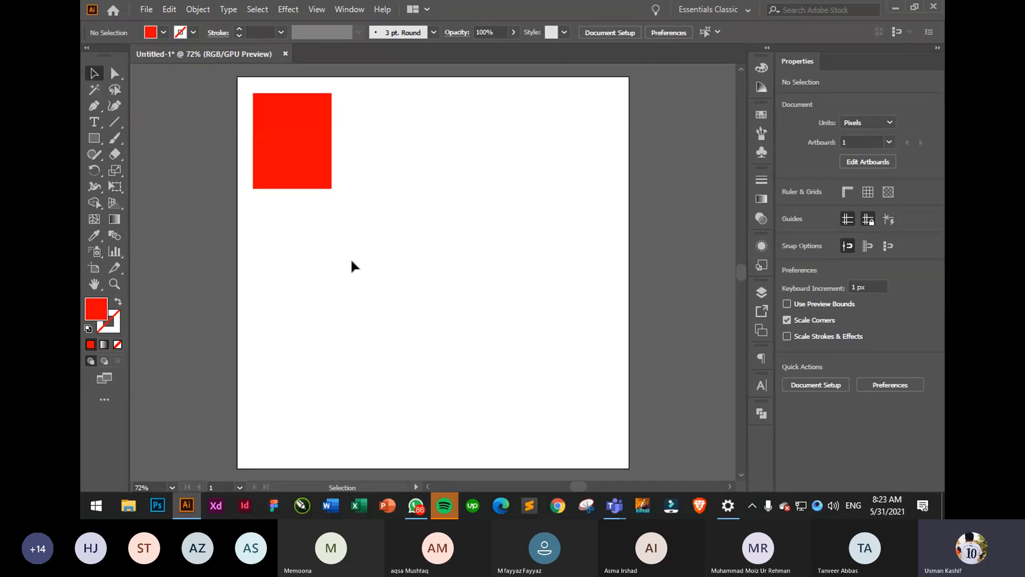
- Move the red rectangle around the artboard and undo a trial 40-degree rotation
{"action": "left_click", "coordinate": [323, 160]}
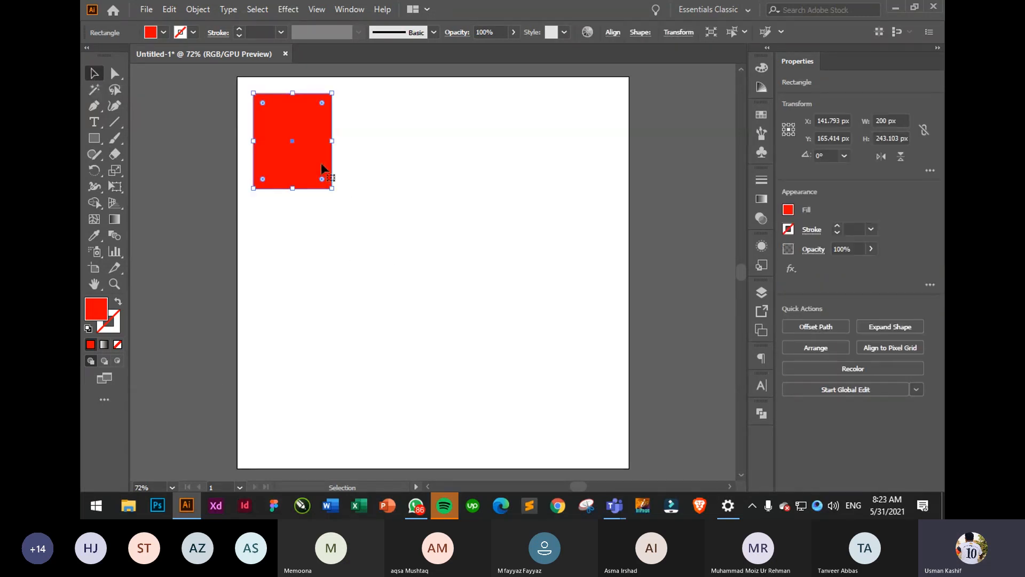
{"action": "left_click_drag", "start_coordinate": [307, 151], "coordinate": [393, 277]}
{"action": "left_click", "coordinate": [481, 171]}
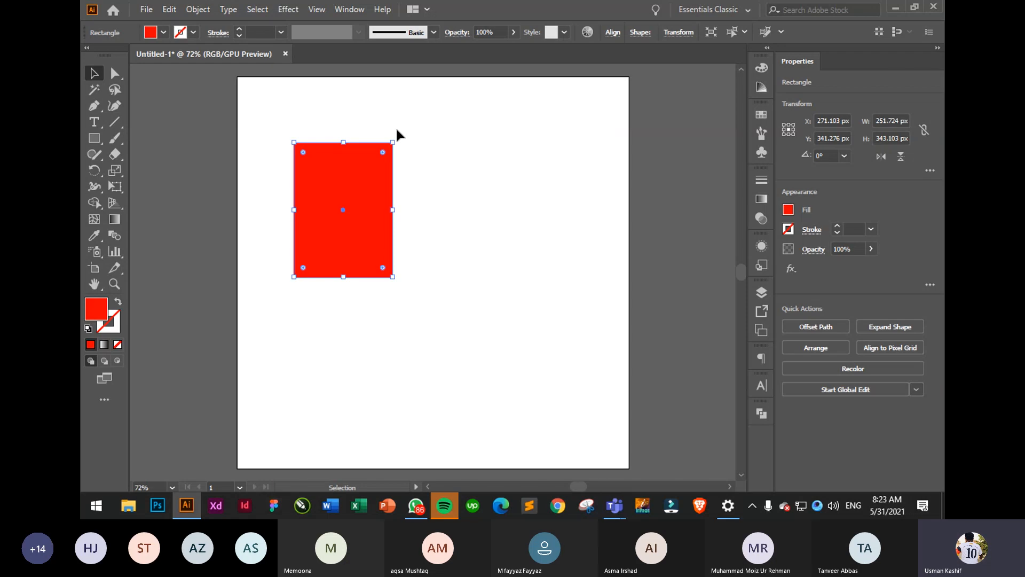
{"action": "left_click_drag", "start_coordinate": [394, 137], "coordinate": [340, 194]}
{"action": "key", "text": "ctrl+z"}
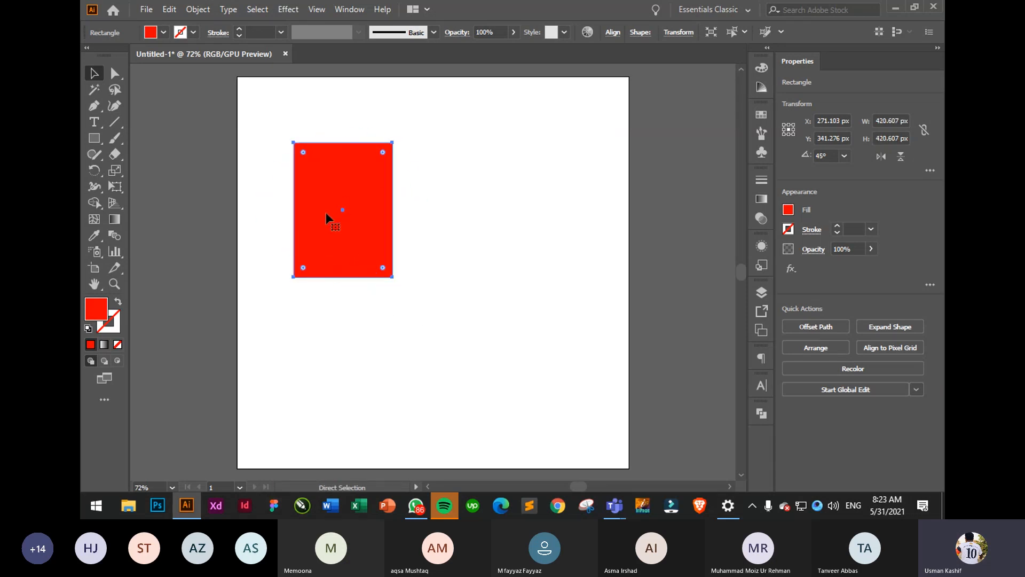
- Drag the red rectangle back to the top-left and shrink it to about 219 x 303 px
{"action": "left_click_drag", "start_coordinate": [357, 230], "coordinate": [305, 174]}
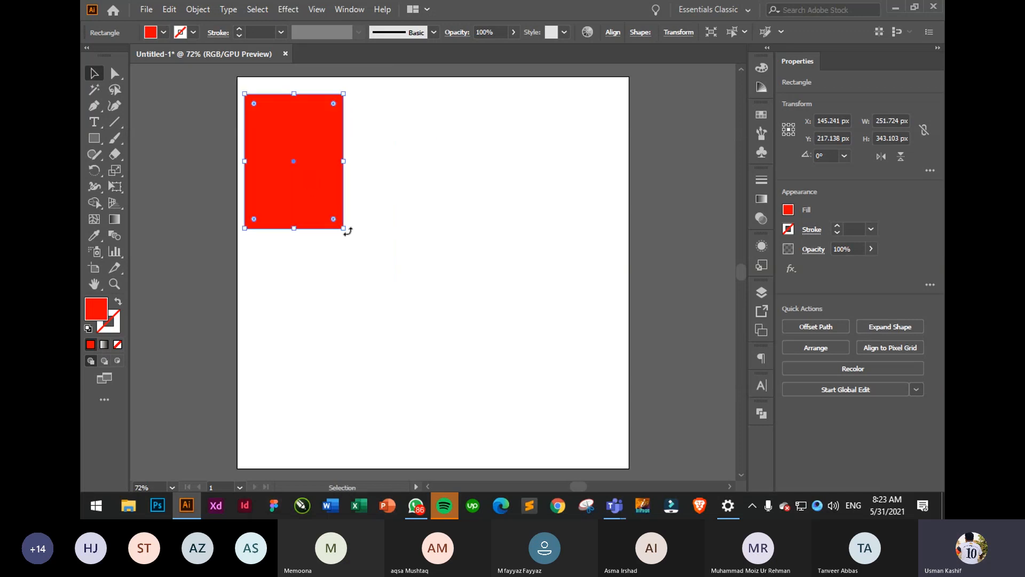
{"action": "left_click_drag", "start_coordinate": [343, 229], "coordinate": [330, 212]}
{"action": "left_click", "coordinate": [363, 204]}
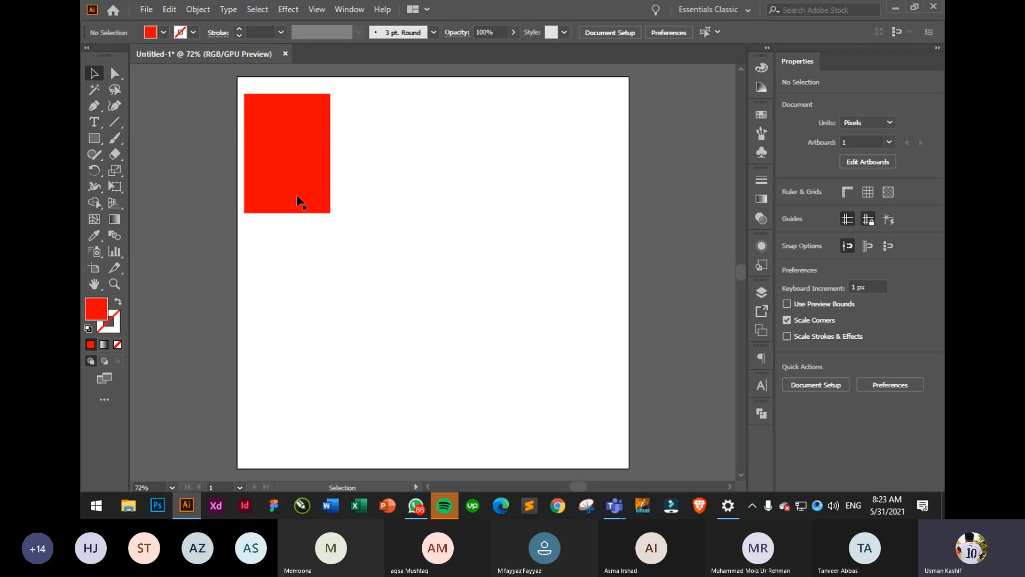
{"action": "left_click", "coordinate": [301, 160]}
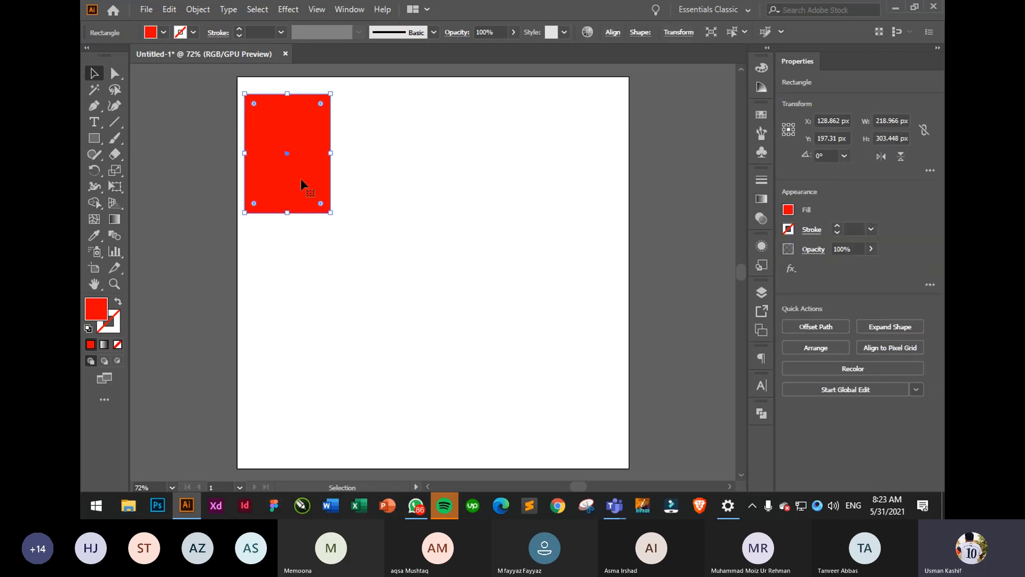
{"action": "left_click", "coordinate": [404, 157]}
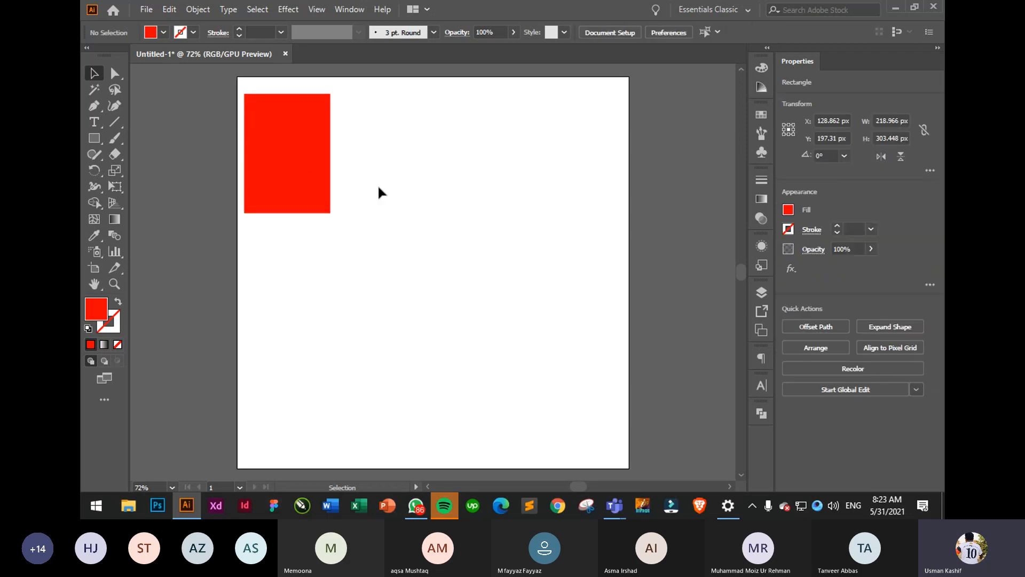
{"action": "left_click", "coordinate": [314, 191]}
{"action": "left_click", "coordinate": [344, 227]}
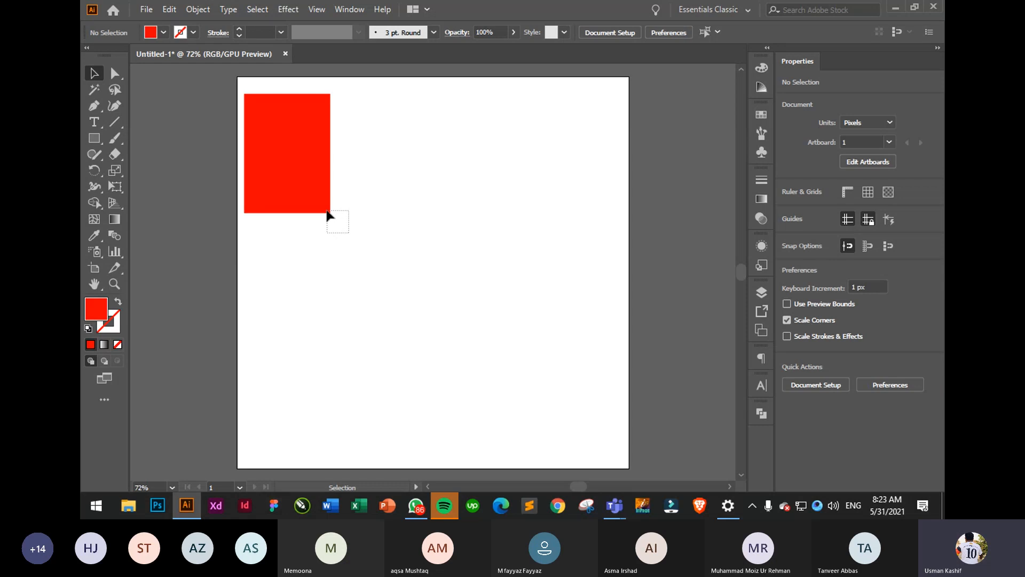
{"action": "left_click_drag", "start_coordinate": [328, 215], "coordinate": [324, 208]}
{"action": "left_click", "coordinate": [332, 229]}
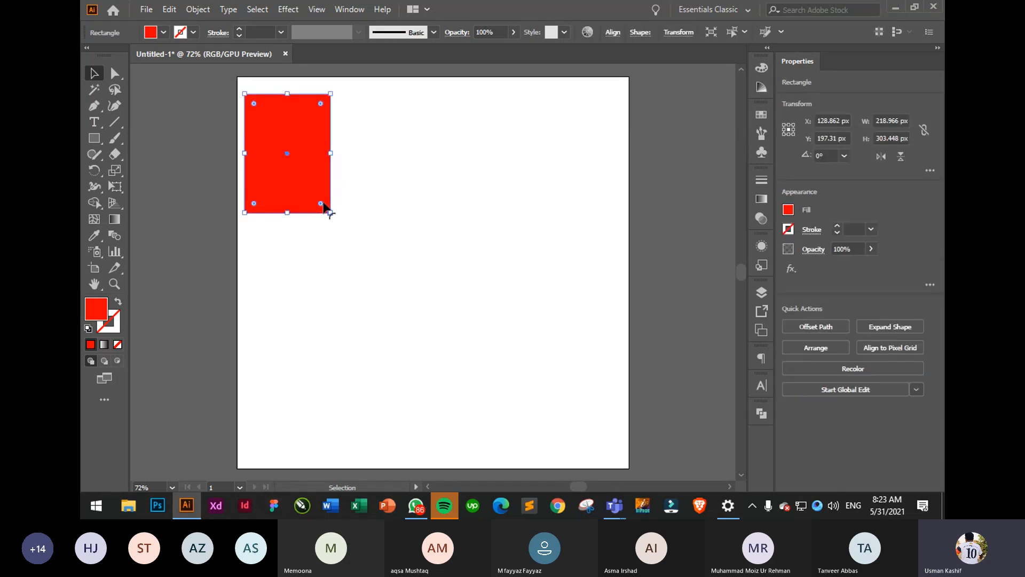
- Duplicate the red rectangle three times into a row of four across the top, then shift the row right
{"action": "left_click", "coordinate": [401, 218]}
{"action": "left_click_drag", "start_coordinate": [286, 156], "coordinate": [554, 184]}
{"action": "left_click", "coordinate": [469, 151]}
{"action": "left_click", "coordinate": [484, 171]}
{"action": "left_click", "coordinate": [412, 150]}
{"action": "left_click", "coordinate": [270, 144]}
{"action": "left_click", "coordinate": [526, 180]}
{"action": "left_click", "coordinate": [456, 171]}
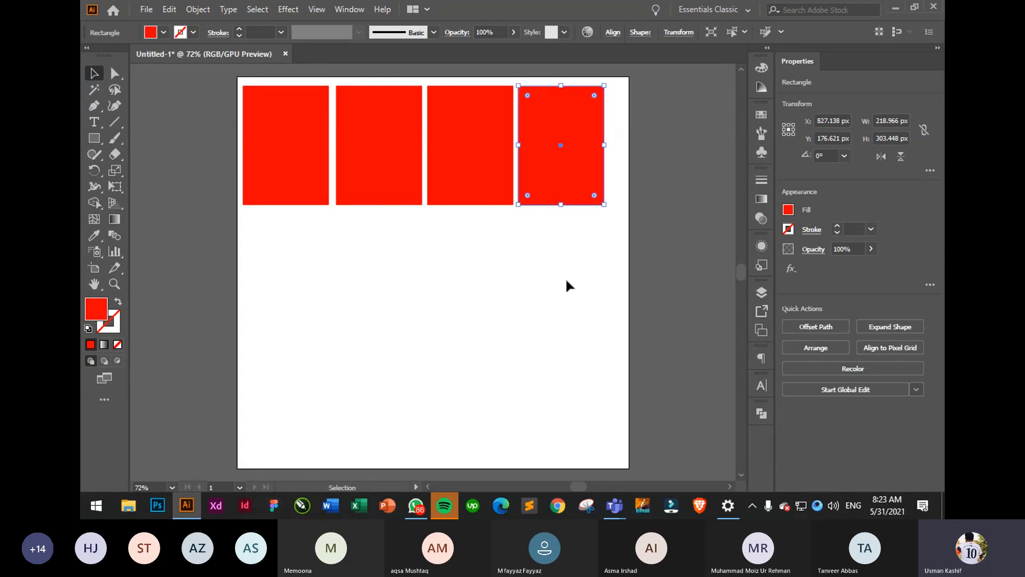
{"action": "left_click_drag", "start_coordinate": [588, 258], "coordinate": [238, 151]}
{"action": "left_click_drag", "start_coordinate": [363, 162], "coordinate": [390, 161]}
{"action": "left_click", "coordinate": [492, 299]}
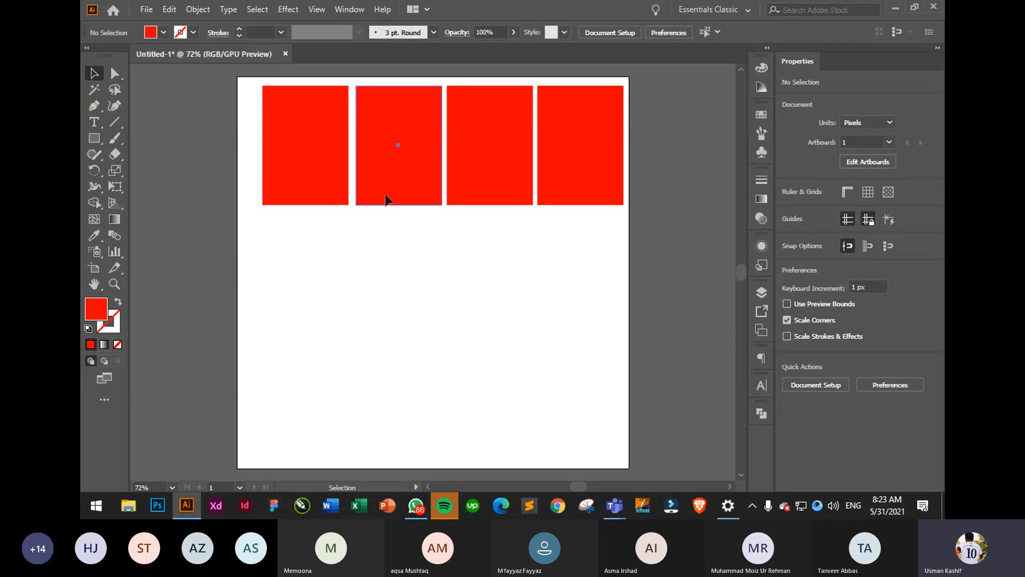
- Select the second and fourth rectangles together and move them down into a lower row
{"action": "left_click_drag", "start_coordinate": [389, 201], "coordinate": [408, 200]}
{"action": "left_click", "coordinate": [407, 249]}
{"action": "left_click", "coordinate": [511, 247]}
{"action": "left_click_drag", "start_coordinate": [479, 219], "coordinate": [243, 189]}
{"action": "left_click", "coordinate": [437, 284]}
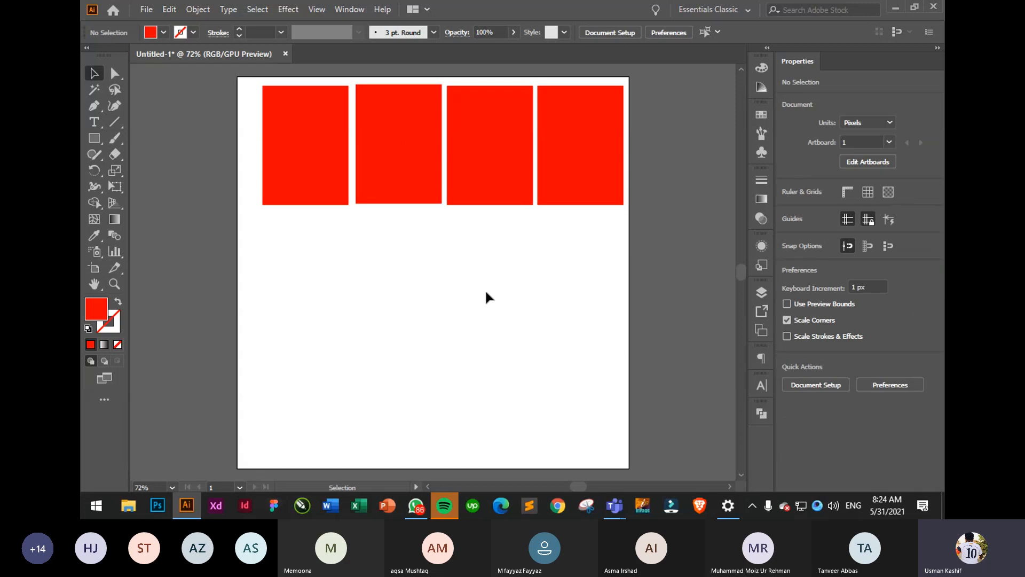
{"action": "left_click", "coordinate": [583, 158]}
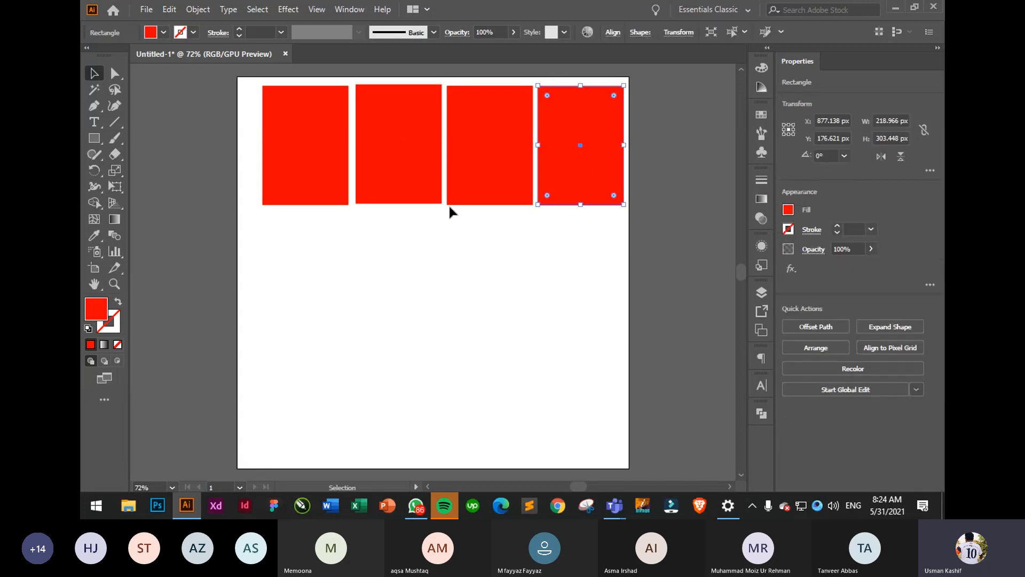
{"action": "left_click", "coordinate": [449, 204]}
{"action": "left_click", "coordinate": [588, 161], "text": "shift"}
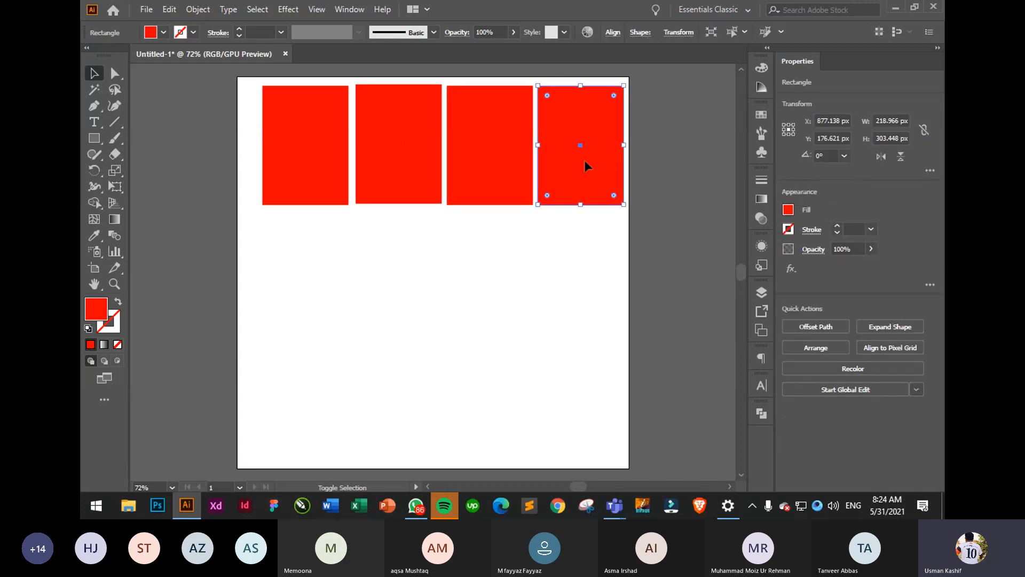
{"action": "left_click", "coordinate": [394, 165], "text": "shift"}
{"action": "left_click_drag", "start_coordinate": [561, 200], "coordinate": [562, 345]}
{"action": "left_click", "coordinate": [269, 267]}
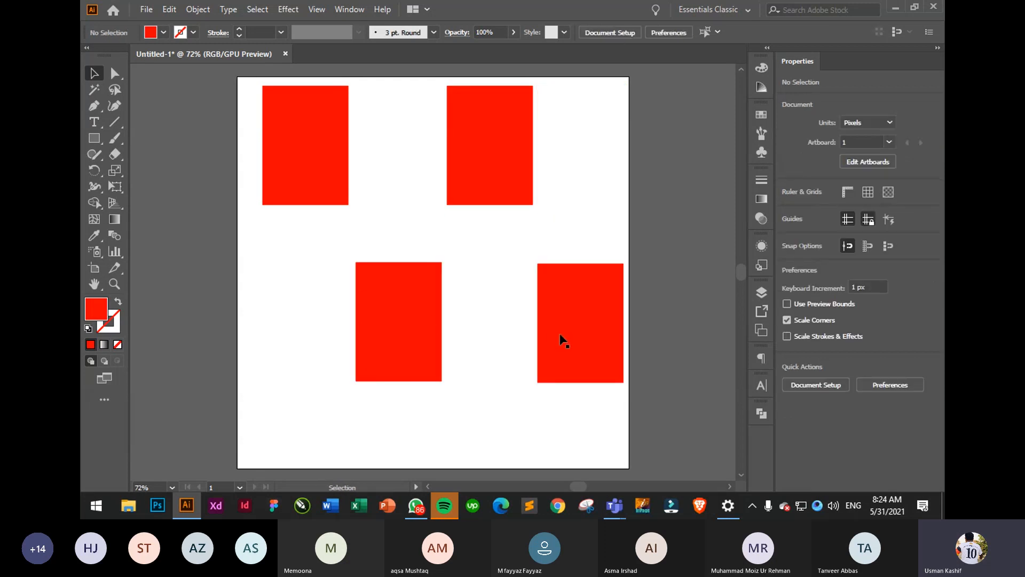
- Line up the four rectangles into a tight 2×2 grid with narrow gaps between them
{"action": "left_click_drag", "start_coordinate": [337, 172], "coordinate": [392, 190]}
{"action": "left_click_drag", "start_coordinate": [478, 162], "coordinate": [527, 164]}
{"action": "left_click_drag", "start_coordinate": [361, 162], "coordinate": [402, 188]}
{"action": "left_click", "coordinate": [498, 243]}
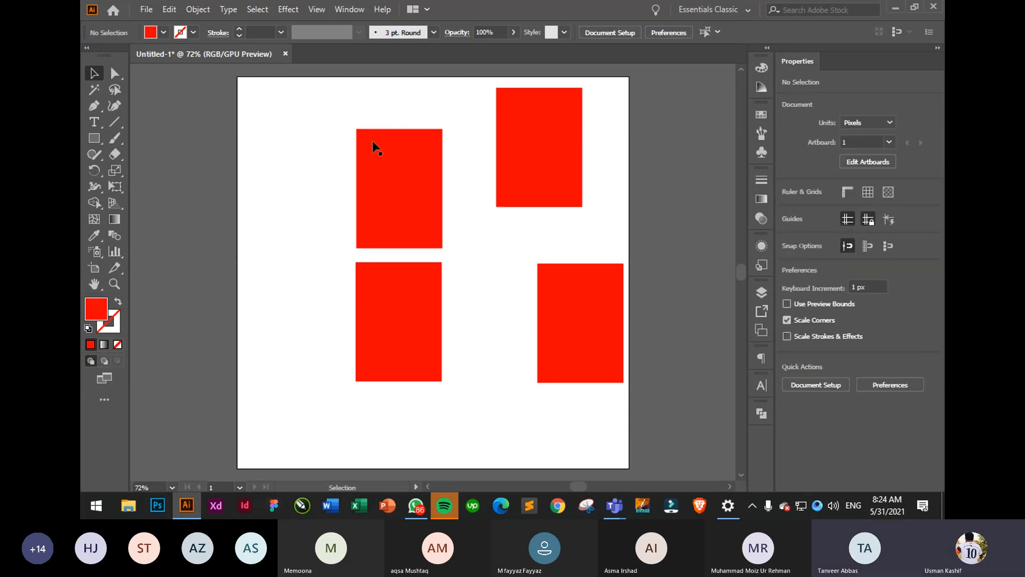
{"action": "left_click_drag", "start_coordinate": [373, 140], "coordinate": [484, 179]}
{"action": "left_click_drag", "start_coordinate": [551, 331], "coordinate": [467, 331]}
{"action": "left_click", "coordinate": [592, 206]}
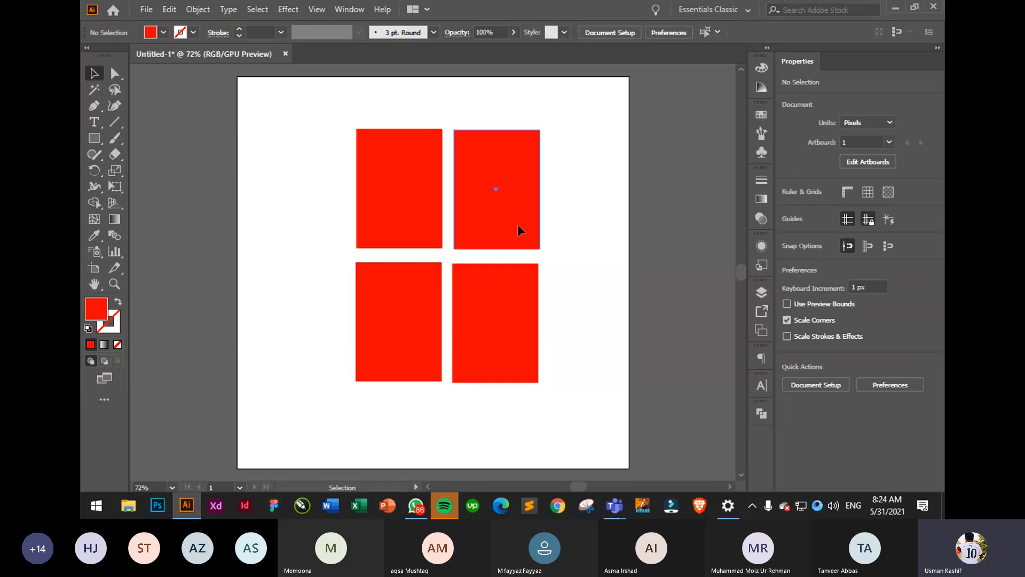
{"action": "left_click_drag", "start_coordinate": [516, 224], "coordinate": [514, 193]}
{"action": "left_click", "coordinate": [585, 229]}
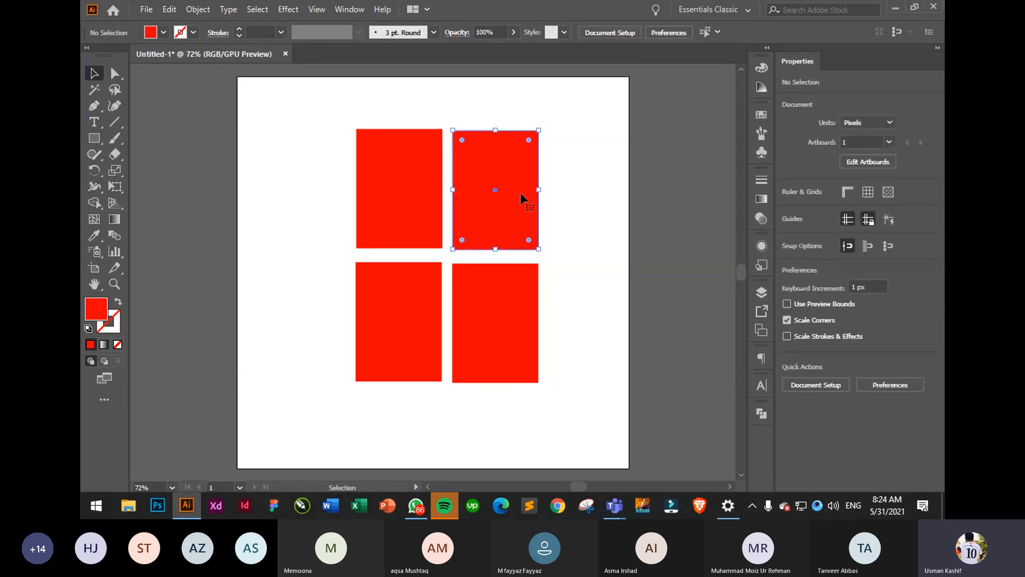
{"action": "left_click", "coordinate": [584, 180]}
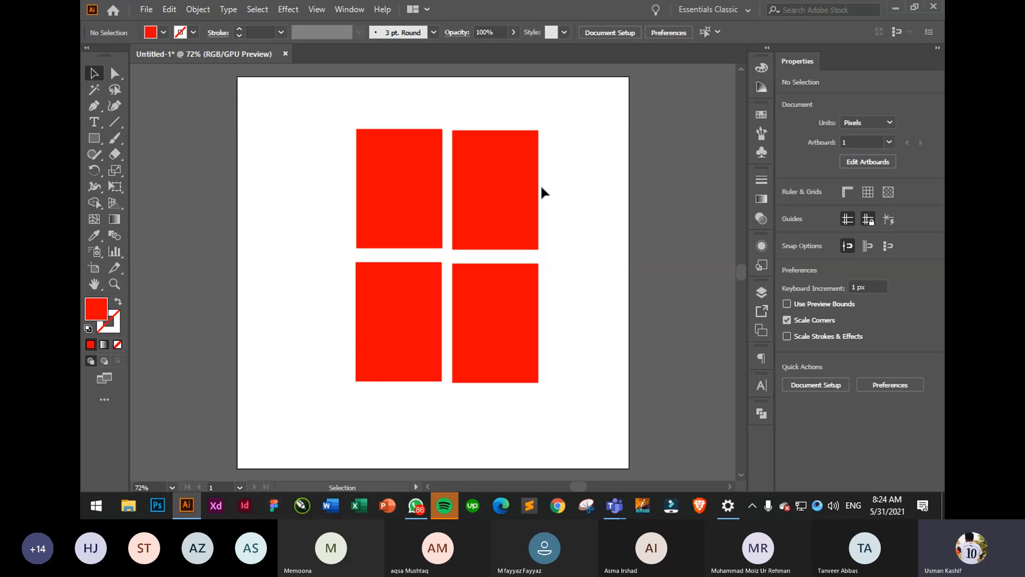
{"action": "key", "text": "ctrl+equal"}
{"action": "key", "text": "ctrl+equal"}
{"action": "key", "text": "ctrl+equal"}
{"action": "key", "text": "ctrl+equal"}
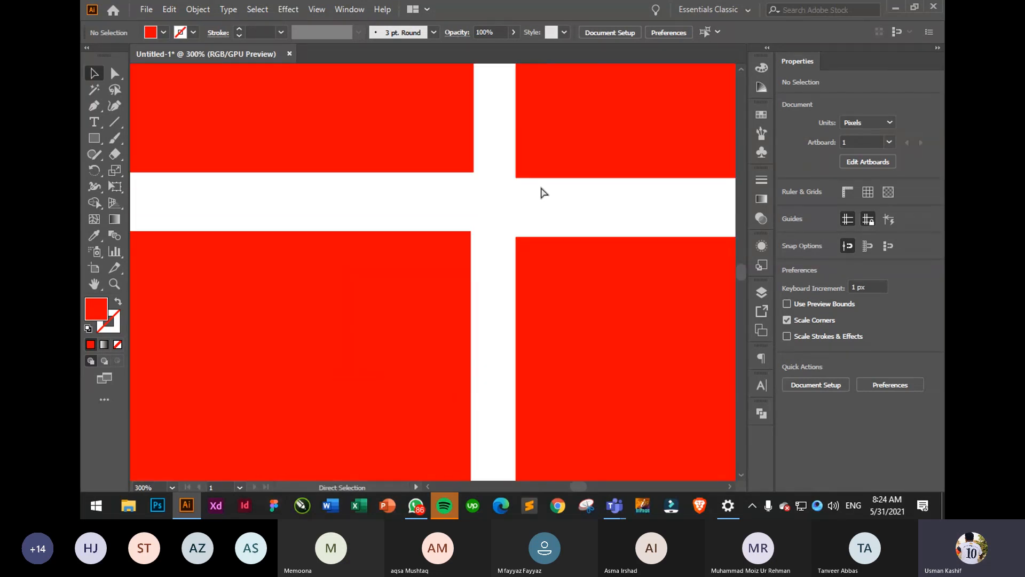
{"action": "key", "text": "ctrl+minus"}
{"action": "key", "text": "ctrl+minus"}
{"action": "key", "text": "ctrl+minus"}
{"action": "key", "text": "ctrl+minus"}
{"action": "key", "text": "ctrl+equal"}
{"action": "key", "text": "ctrl+equal"}
{"action": "key", "text": "ctrl+equal"}
{"action": "key", "text": "ctrl+equal"}
{"action": "key", "text": "ctrl+equal"}
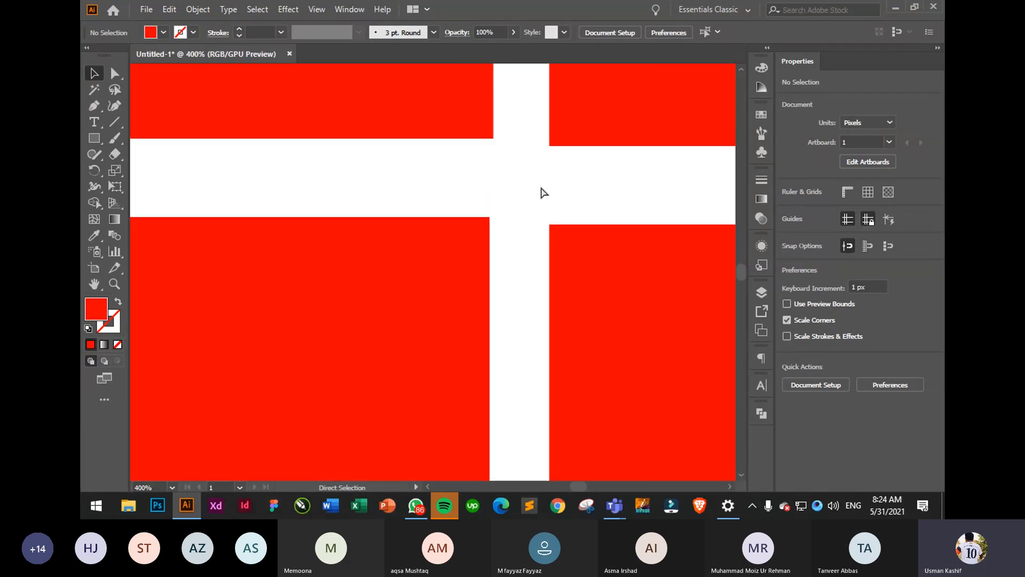
{"action": "key", "text": "ctrl+equal"}
{"action": "key", "text": "ctrl+equal"}
{"action": "key", "text": "ctrl+0"}
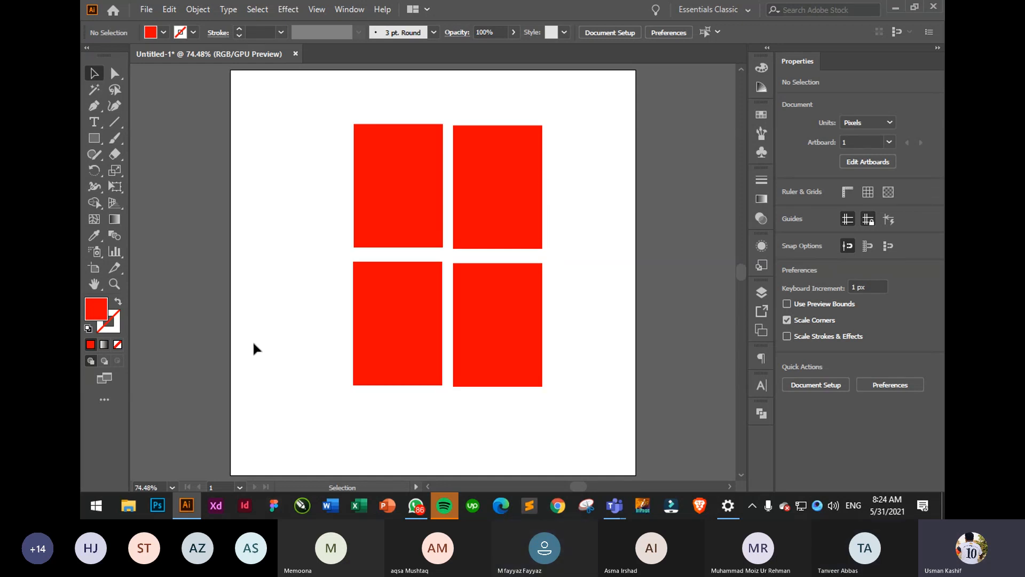
{"action": "scroll", "coordinate": [447, 256], "scroll_direction": "up", "scroll_amount": 3}
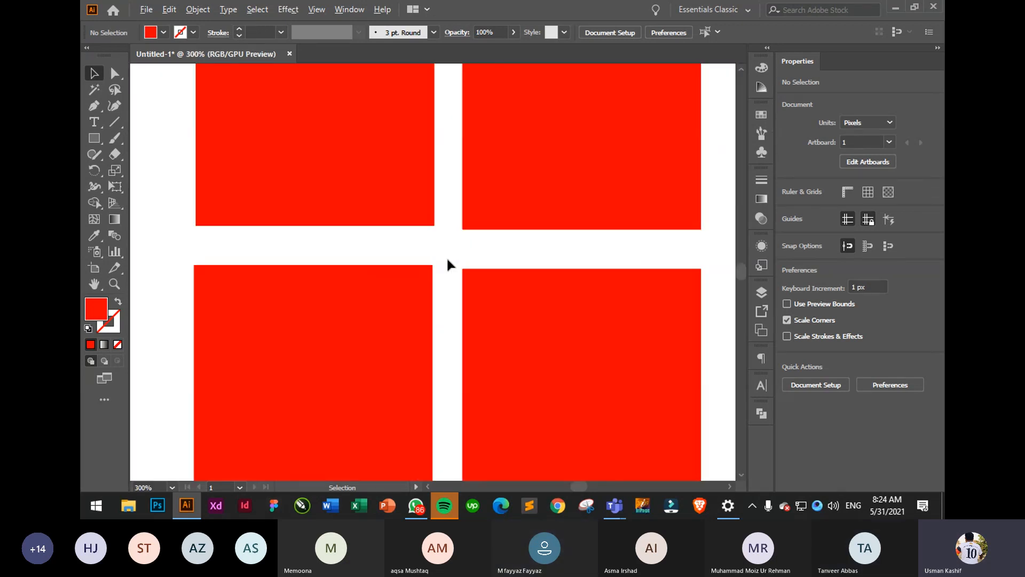
{"action": "scroll", "coordinate": [446, 257], "scroll_direction": "down", "scroll_amount": 3}
{"action": "scroll", "coordinate": [447, 260], "scroll_direction": "up", "scroll_amount": 8}
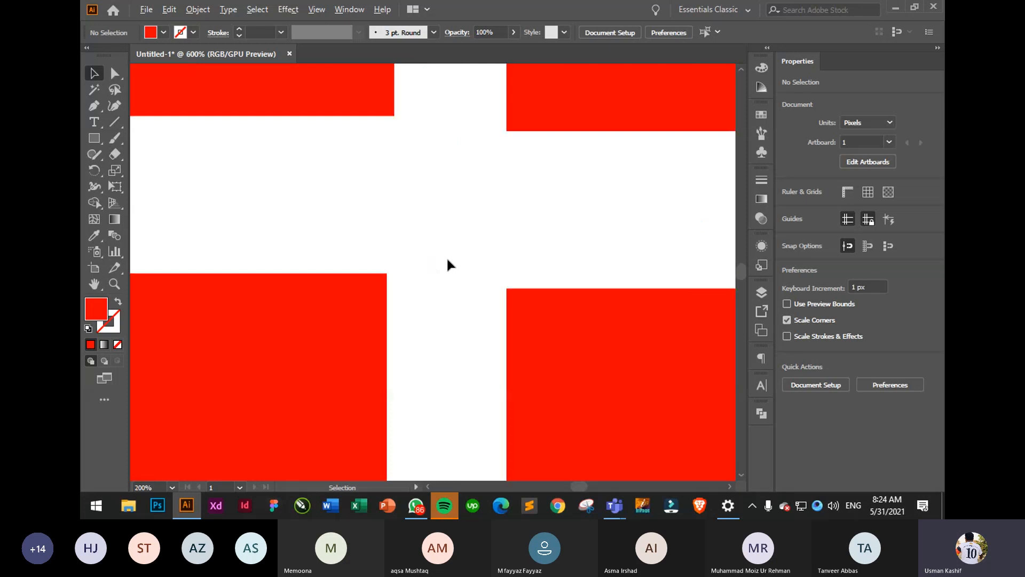
{"action": "key", "text": "space"}
{"action": "left_click_drag", "start_coordinate": [348, 186], "coordinate": [476, 311]}
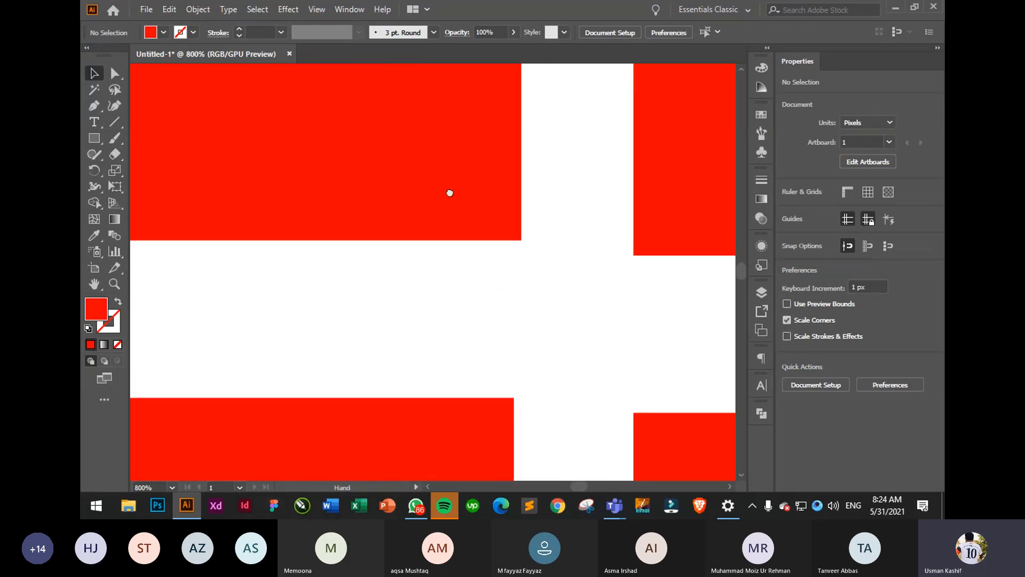
{"action": "left_click_drag", "start_coordinate": [449, 194], "coordinate": [511, 392]}
{"action": "left_click_drag", "start_coordinate": [357, 198], "coordinate": [571, 350]}
{"action": "left_click_drag", "start_coordinate": [362, 204], "coordinate": [597, 338]}
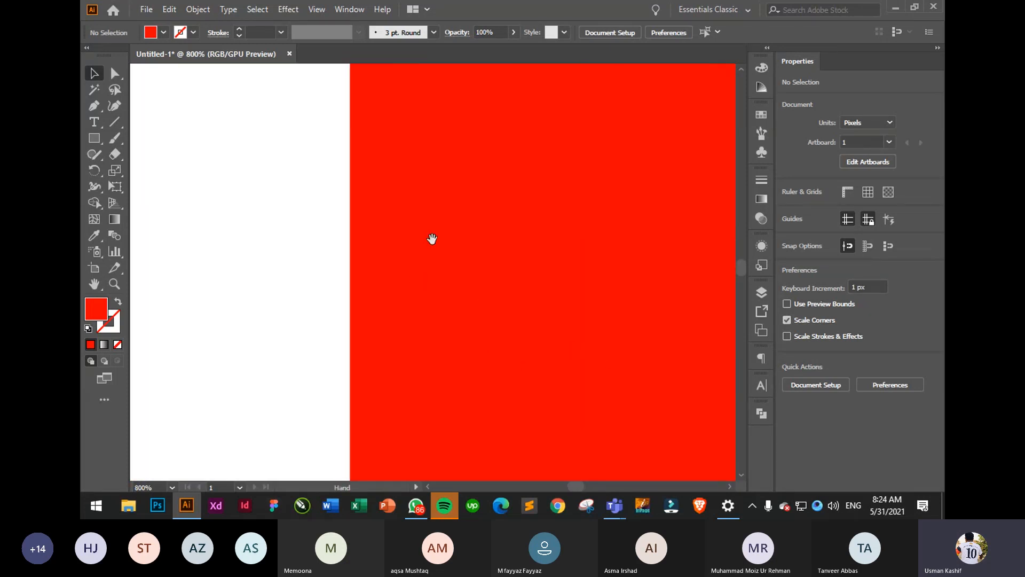
{"action": "left_click_drag", "start_coordinate": [432, 239], "coordinate": [351, 251]}
{"action": "scroll", "coordinate": [343, 229], "scroll_direction": "up", "scroll_amount": 5}
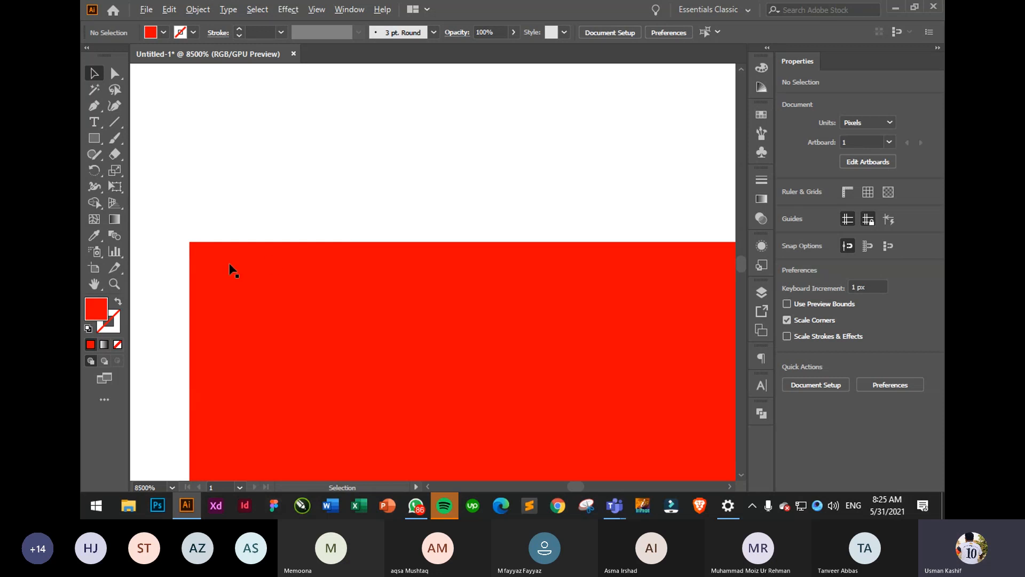
{"action": "scroll", "coordinate": [391, 251], "scroll_direction": "up", "scroll_amount": 5}
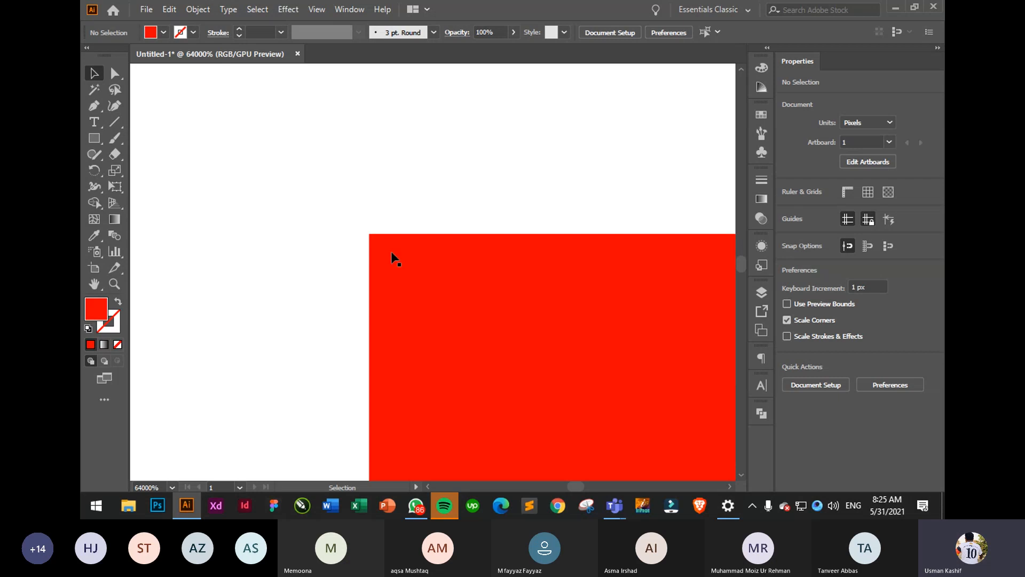
{"action": "scroll", "coordinate": [414, 229], "scroll_direction": "down", "scroll_amount": 10}
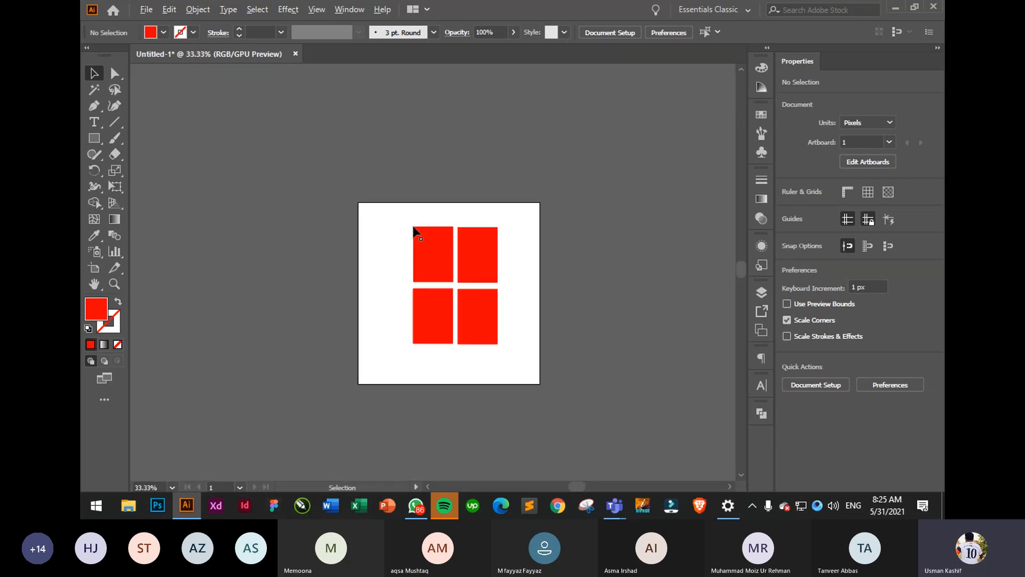
{"action": "scroll", "coordinate": [483, 288], "scroll_direction": "up", "scroll_amount": 4}
{"action": "scroll", "coordinate": [483, 290], "scroll_direction": "down", "scroll_amount": 2}
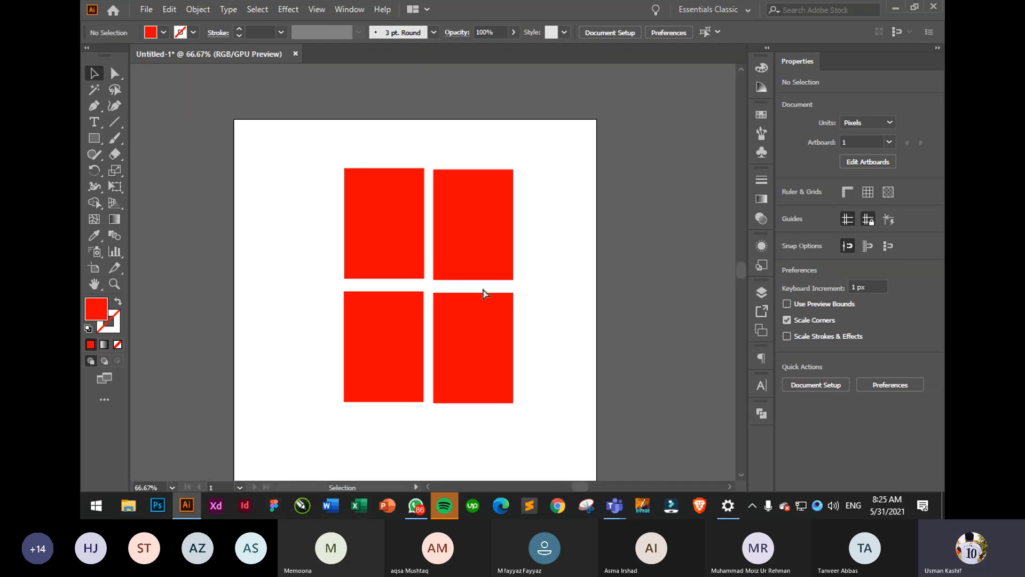
{"action": "scroll", "coordinate": [482, 290], "scroll_direction": "up", "scroll_amount": 1}
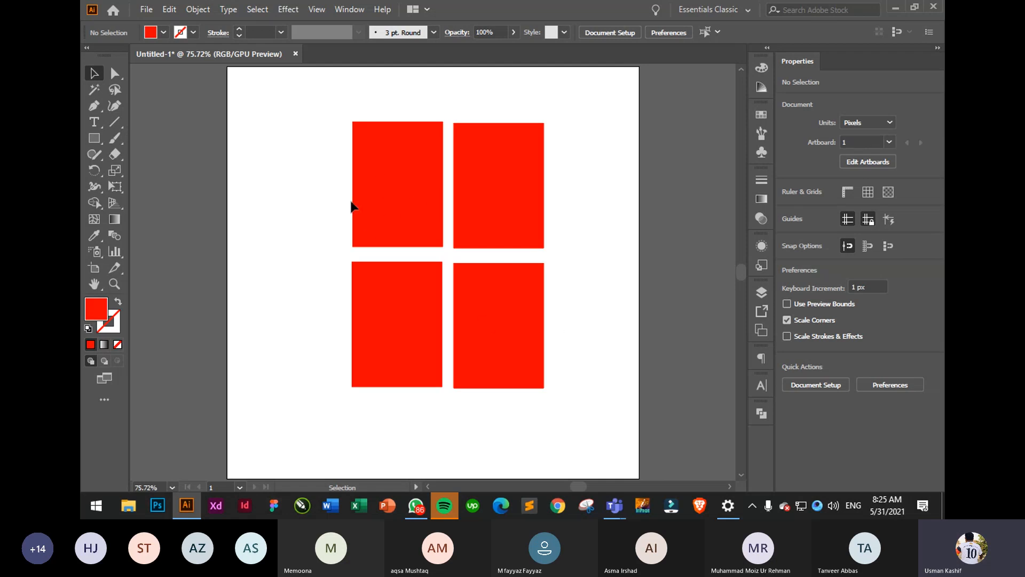
- Fill the top-right and bottom-left rectangles with the blue swatch, forming a checkerboard
{"action": "left_click", "coordinate": [372, 201]}
{"action": "left_click", "coordinate": [523, 191]}
{"action": "left_click", "coordinate": [522, 337]}
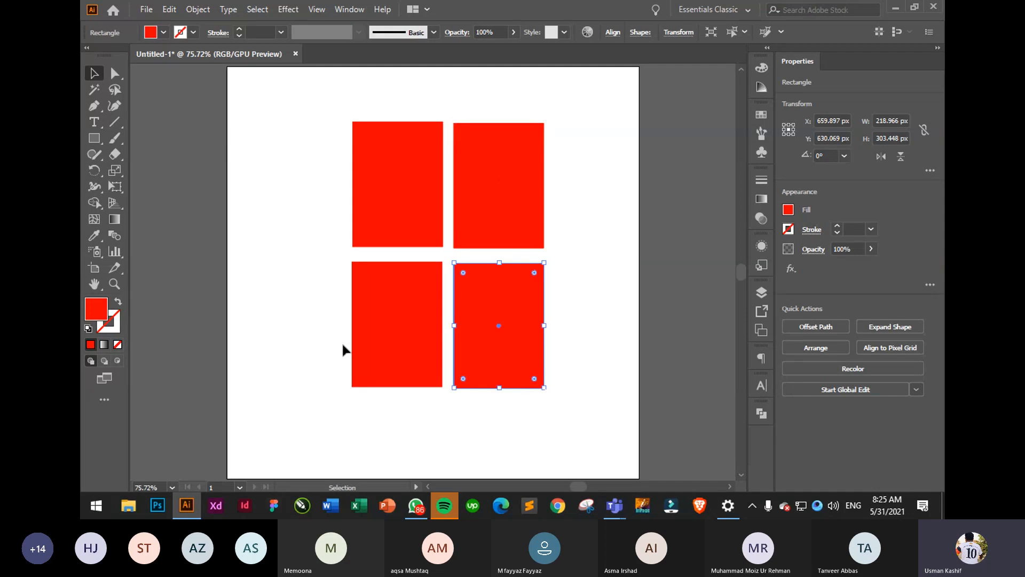
{"action": "left_click", "coordinate": [398, 328]}
{"action": "left_click", "coordinate": [636, 197]}
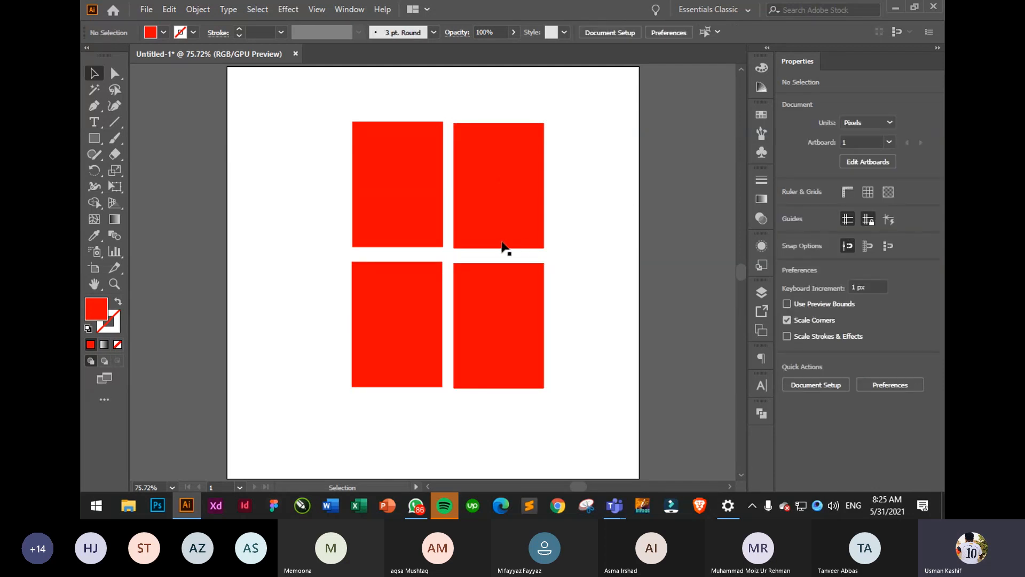
{"action": "left_click", "coordinate": [500, 243]}
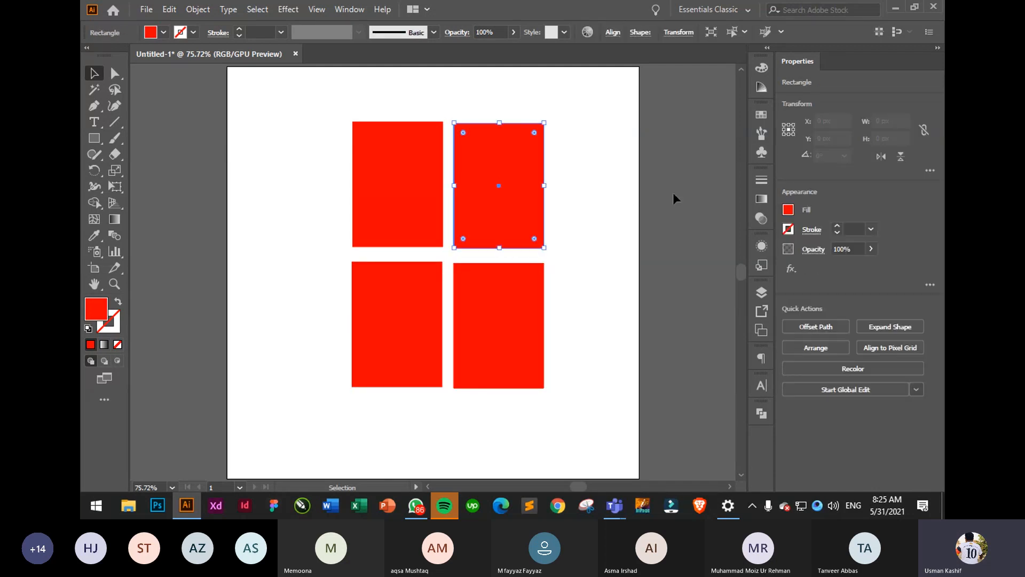
{"action": "left_click", "coordinate": [788, 209]}
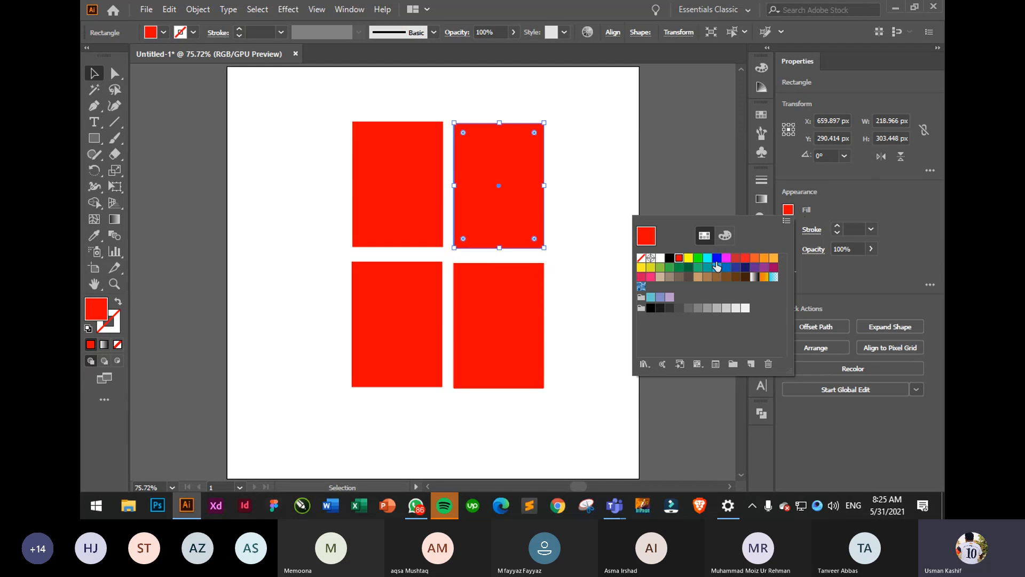
{"action": "left_click", "coordinate": [717, 266]}
{"action": "left_click", "coordinate": [398, 334]}
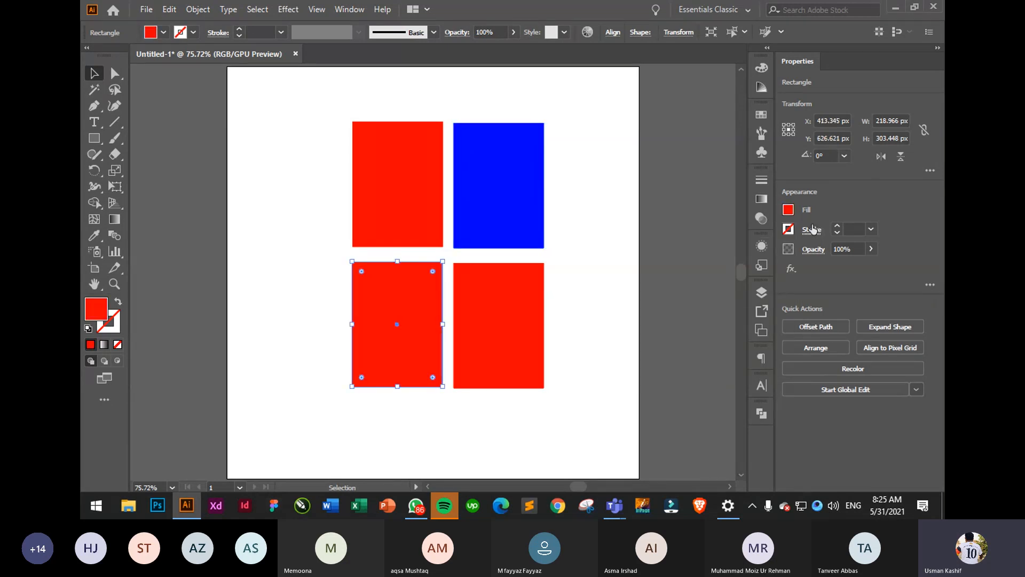
{"action": "left_click", "coordinate": [789, 210]}
{"action": "left_click", "coordinate": [716, 259]}
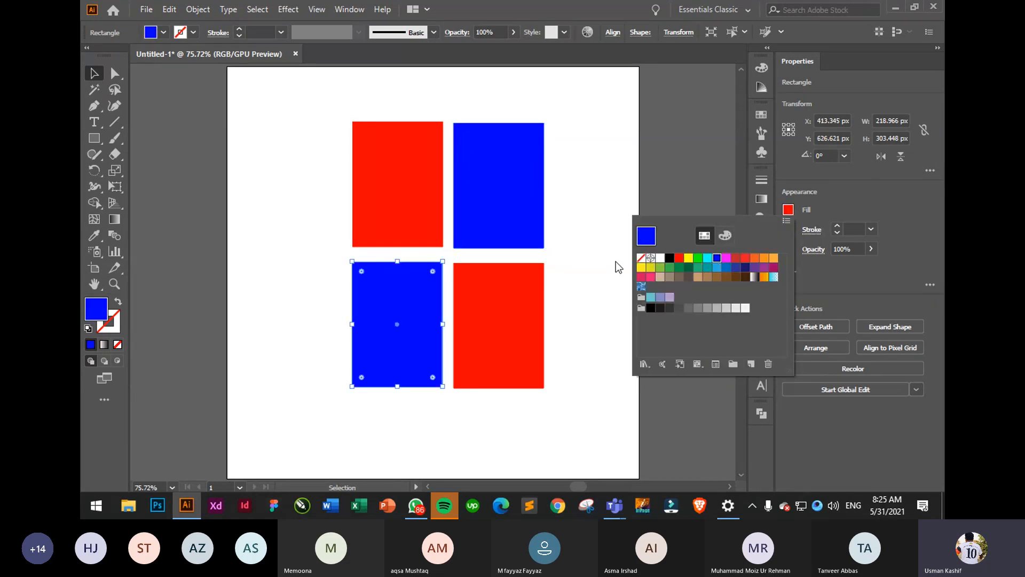
{"action": "left_click", "coordinate": [576, 202]}
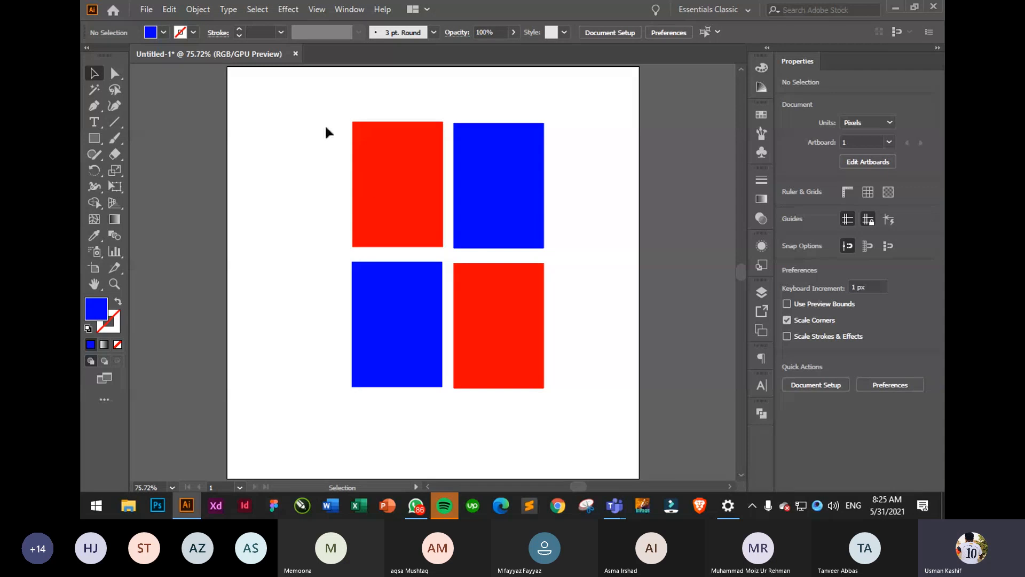
{"action": "left_click_drag", "start_coordinate": [326, 128], "coordinate": [604, 347]}
{"action": "left_click", "coordinate": [595, 276]}
{"action": "left_click", "coordinate": [395, 191]}
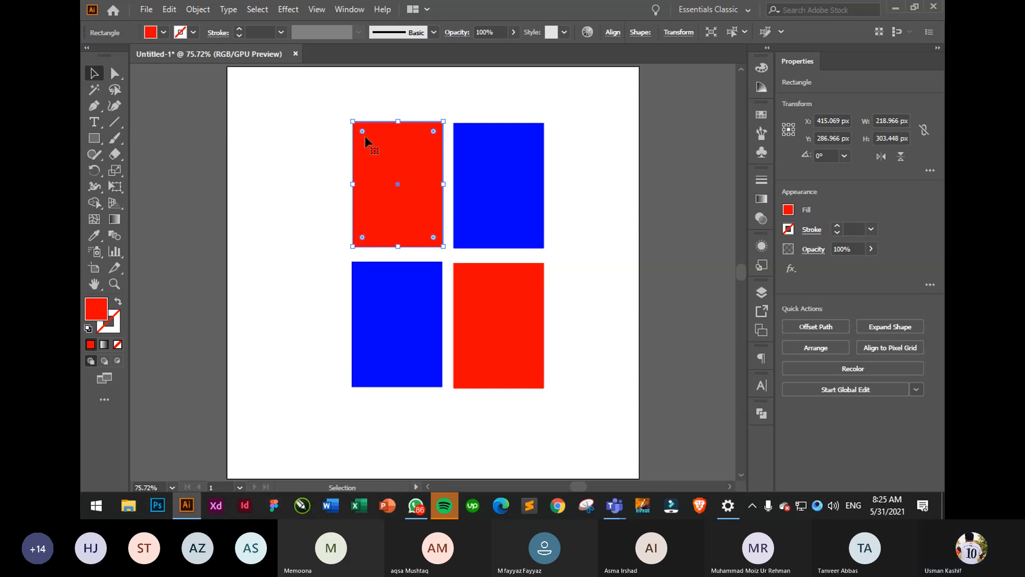
{"action": "left_click", "coordinate": [341, 157]}
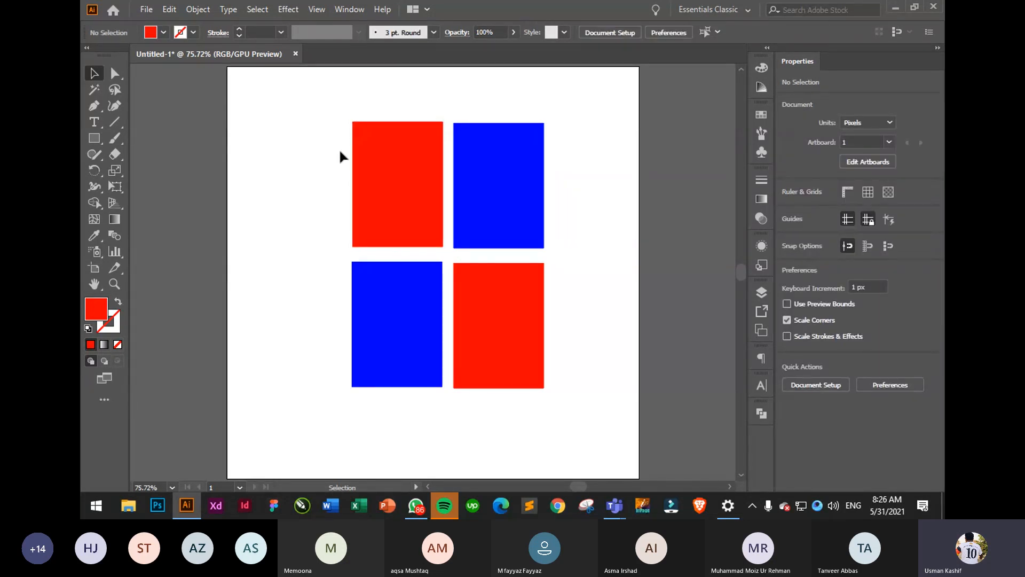
{"action": "left_click", "coordinate": [408, 181]}
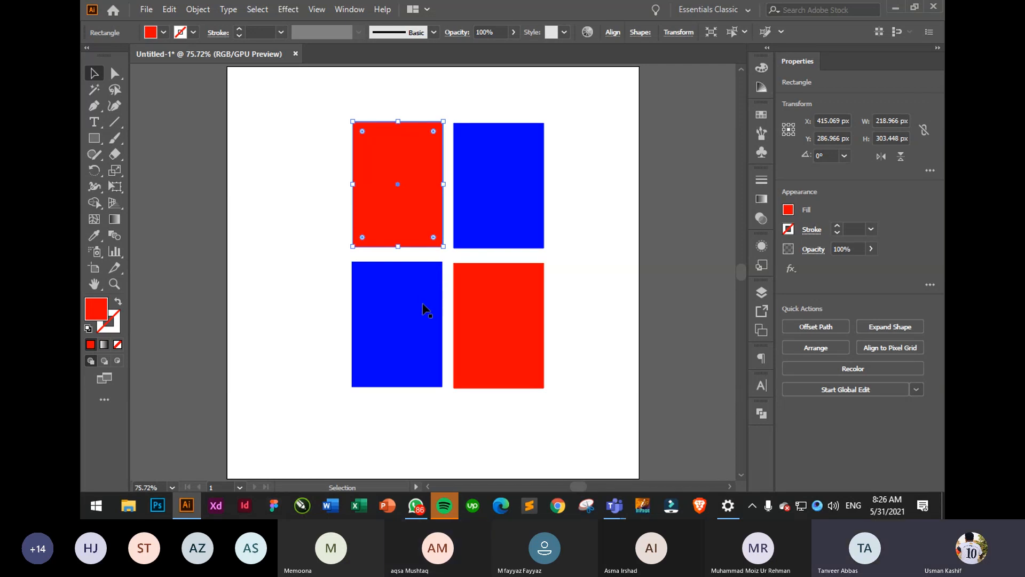
{"action": "left_click", "coordinate": [116, 75]}
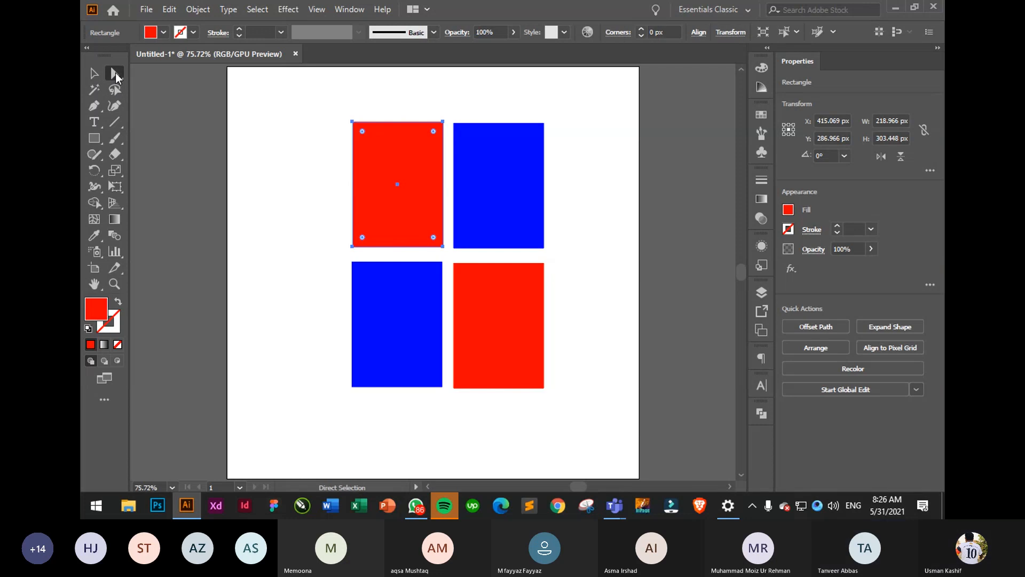
{"action": "left_click_drag", "start_coordinate": [336, 106], "coordinate": [451, 258]}
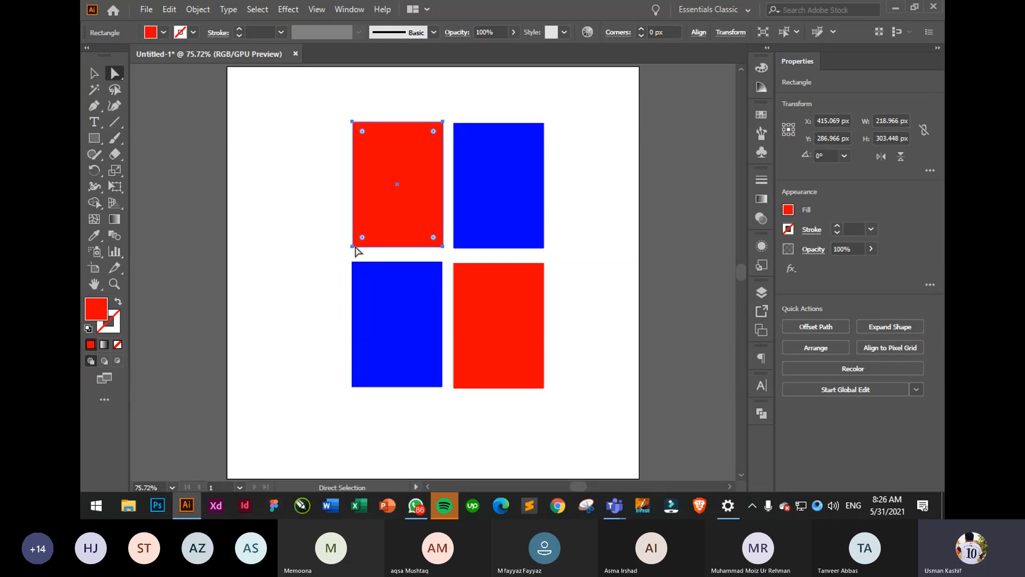
{"action": "left_click", "coordinate": [94, 73]}
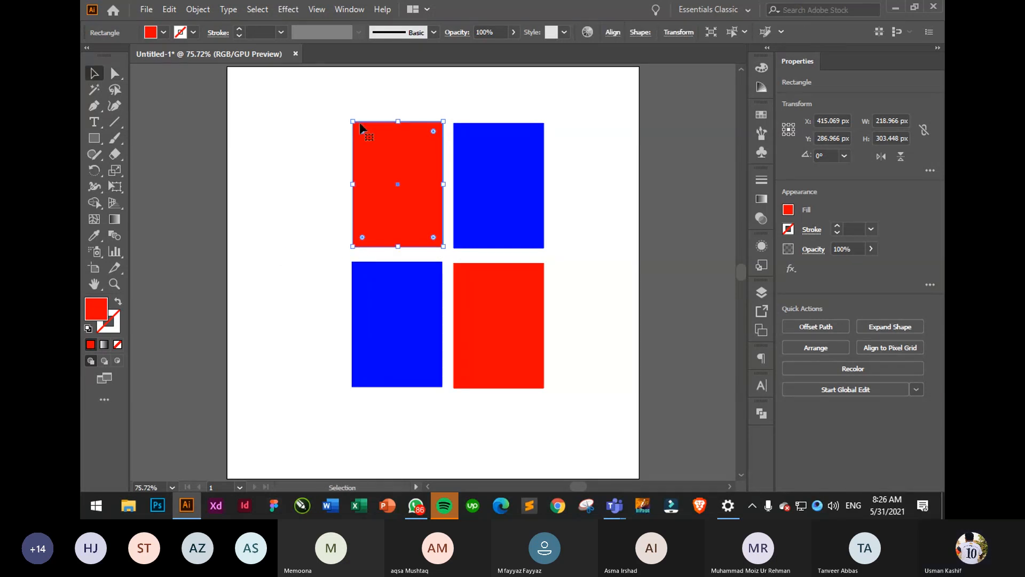
{"action": "left_click", "coordinate": [300, 131]}
{"action": "left_click", "coordinate": [415, 182]}
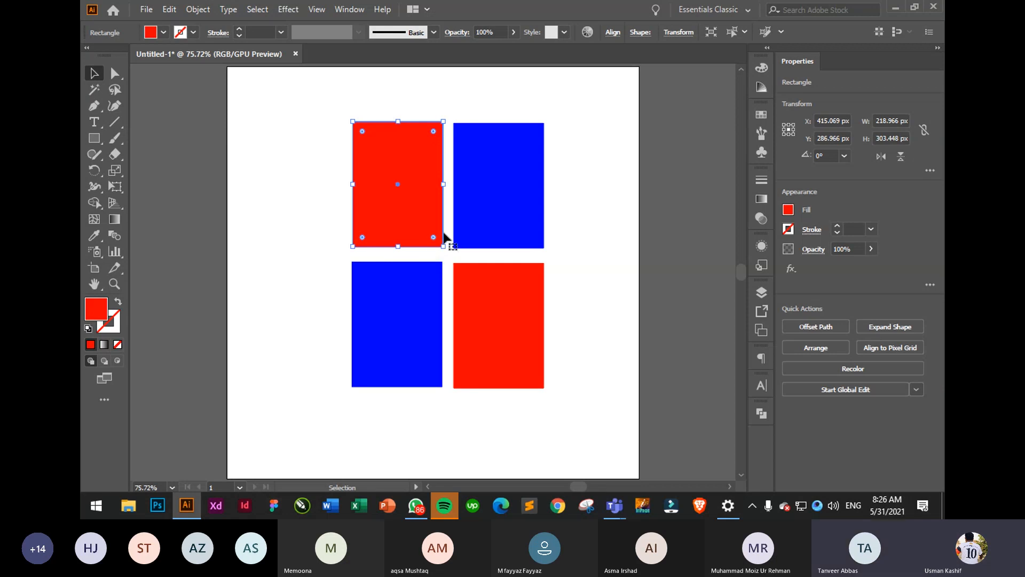
{"action": "left_click", "coordinate": [590, 173]}
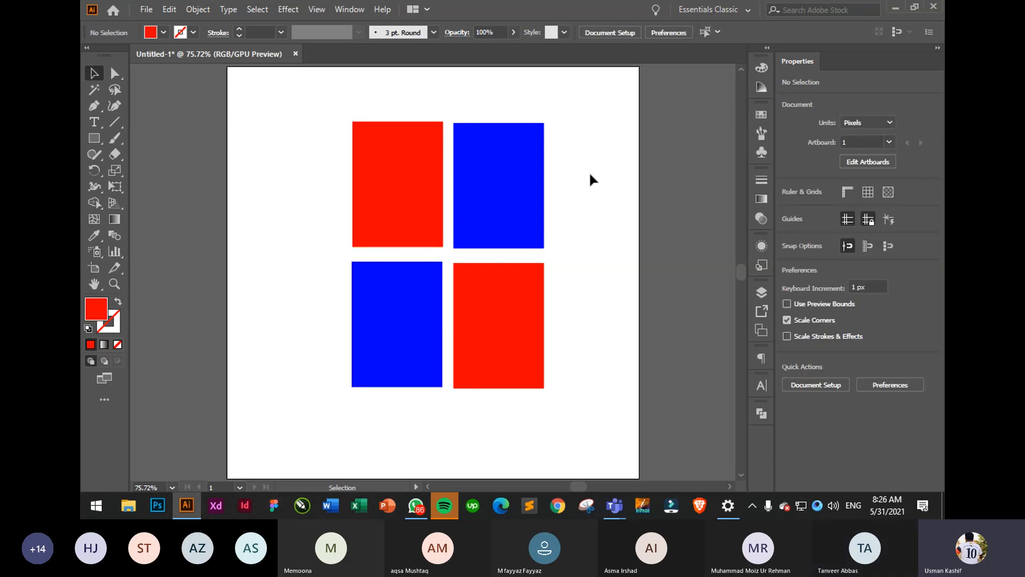
{"action": "left_click", "coordinate": [411, 172]}
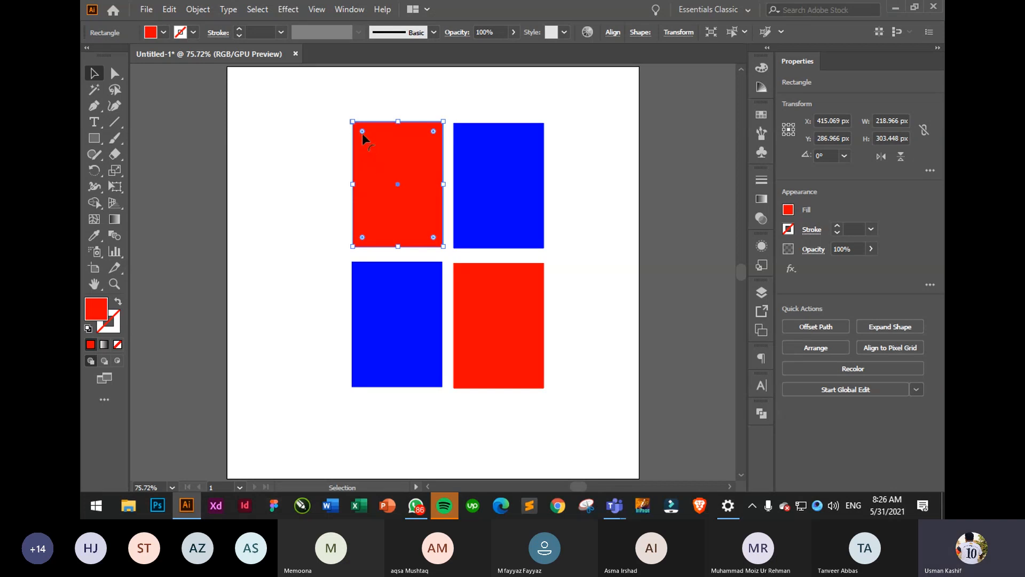
{"action": "left_click_drag", "start_coordinate": [362, 133], "coordinate": [380, 192]}
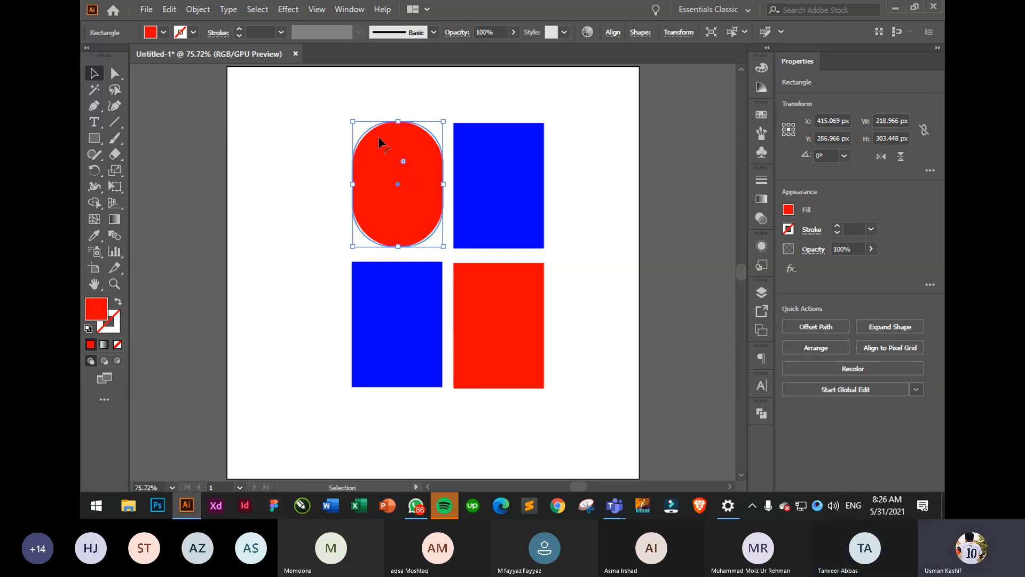
{"action": "key", "text": "ctrl+z"}
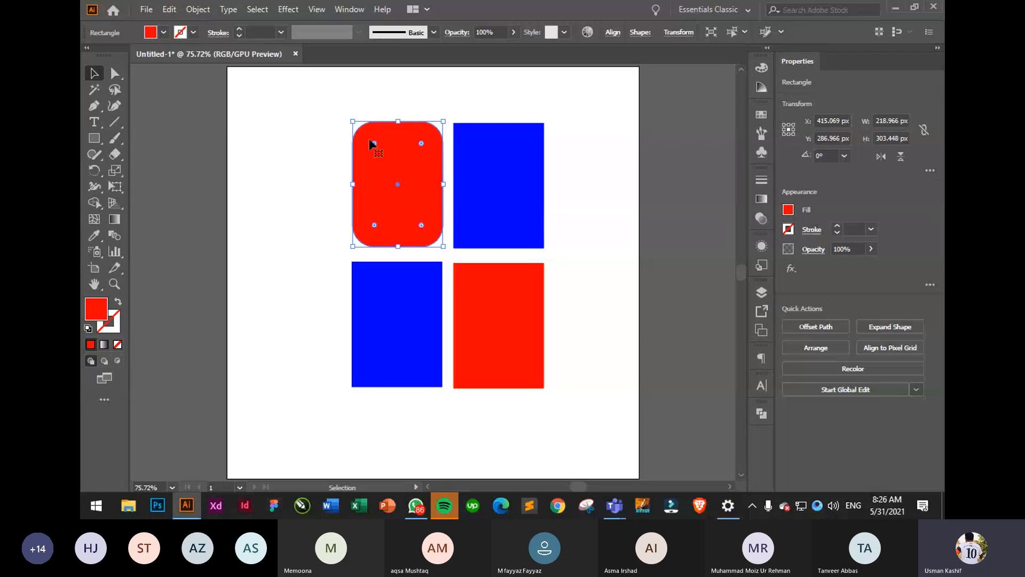
{"action": "left_click_drag", "start_coordinate": [376, 145], "coordinate": [371, 134]}
{"action": "left_click", "coordinate": [287, 185]}
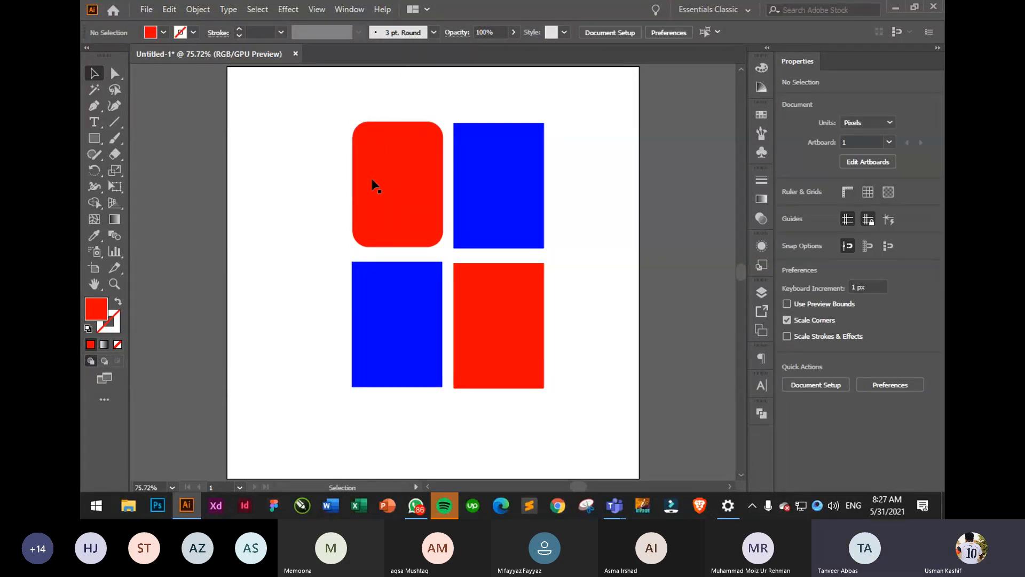
{"action": "left_click", "coordinate": [407, 183]}
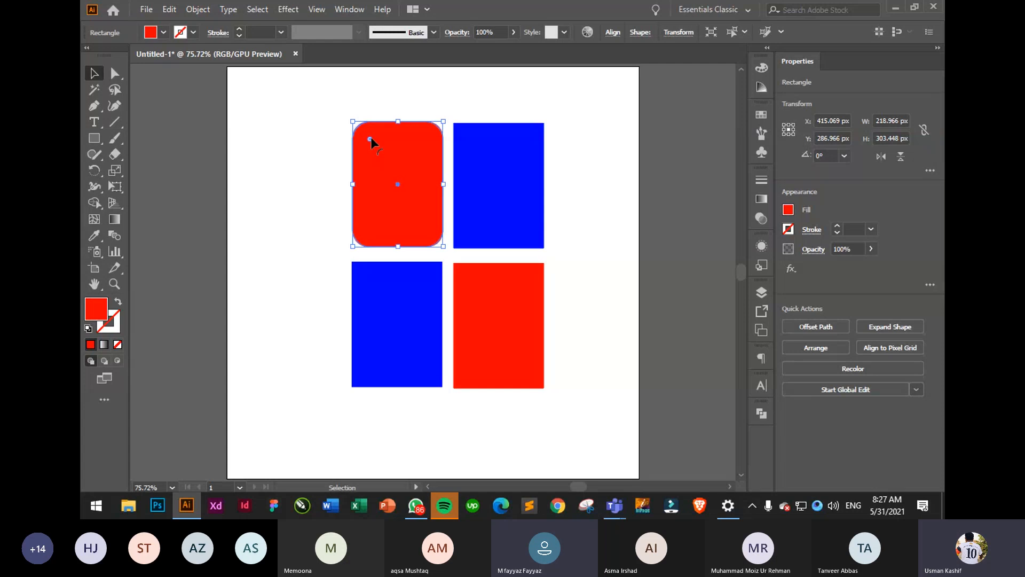
{"action": "mouse_move", "coordinate": [374, 140]}
{"action": "left_mouse_down"}
{"action": "mouse_move", "coordinate": [364, 134]}
{"action": "mouse_move", "coordinate": [374, 147]}
{"action": "left_mouse_up"}
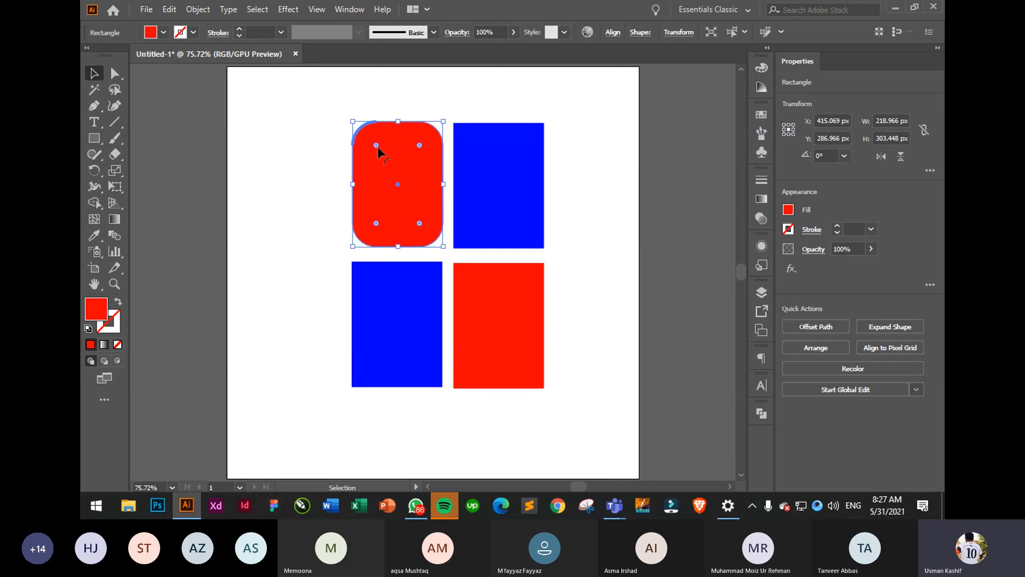
{"action": "right_click", "coordinate": [376, 153]}
{"action": "left_click", "coordinate": [259, 170]}
{"action": "left_click", "coordinate": [400, 156]}
{"action": "left_click_drag", "start_coordinate": [377, 144], "coordinate": [343, 114]}
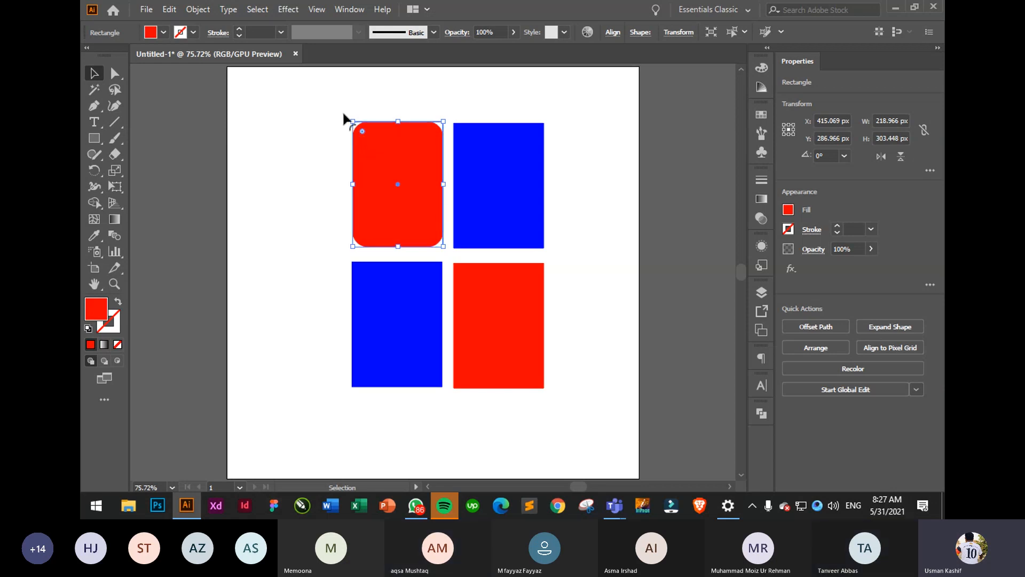
{"action": "left_click", "coordinate": [311, 137]}
{"action": "left_click", "coordinate": [379, 146]}
- With Direct Selection, round only the red rectangle's top-left corner, up to 138.19 px
{"action": "left_click", "coordinate": [114, 73]}
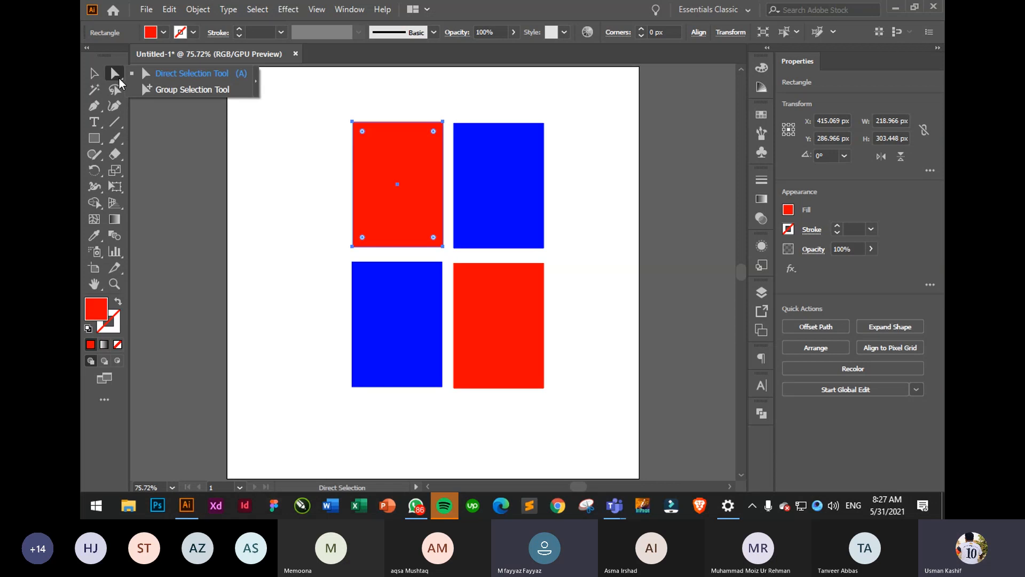
{"action": "left_click", "coordinate": [158, 73]}
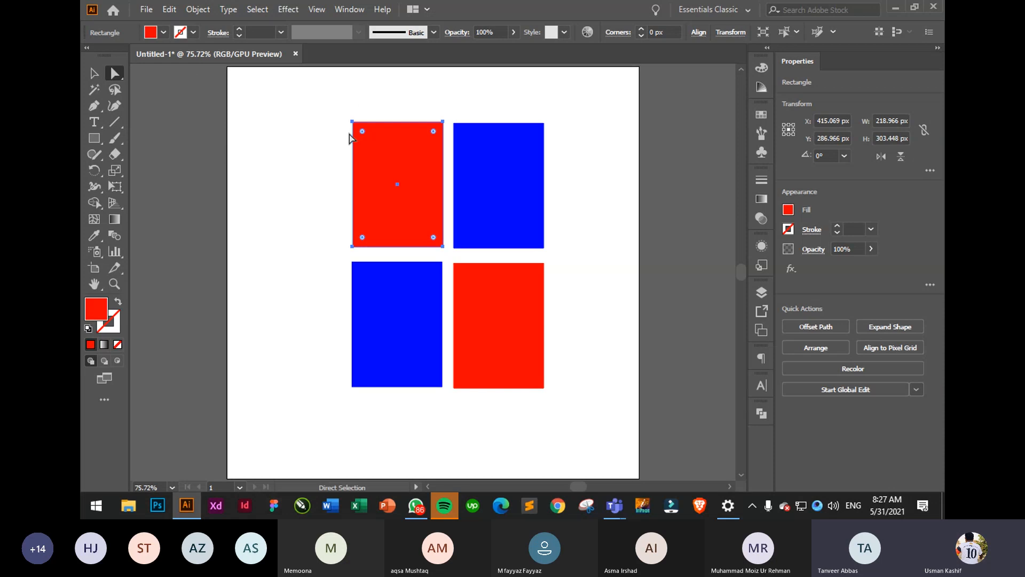
{"action": "left_click_drag", "start_coordinate": [340, 105], "coordinate": [367, 140]}
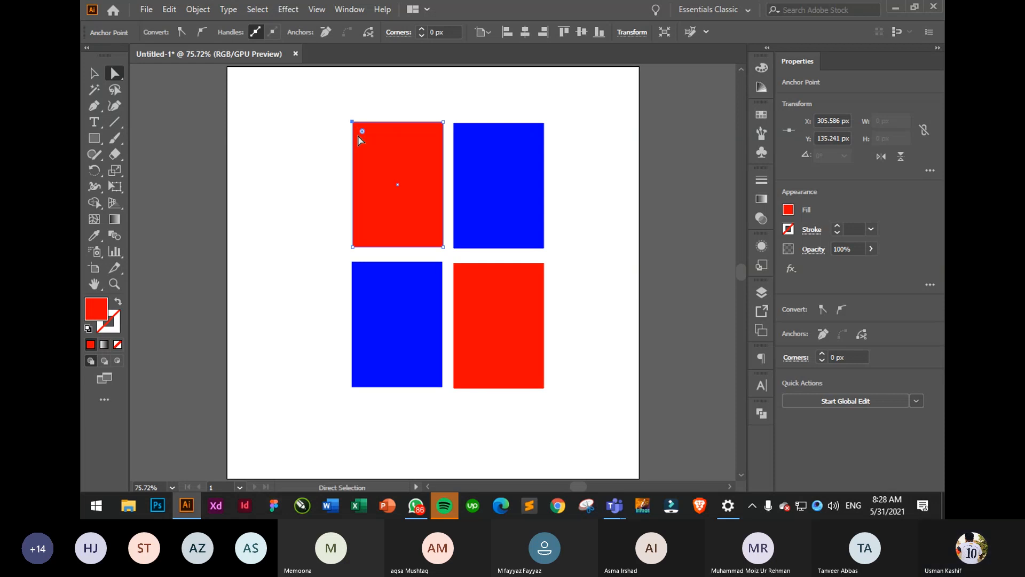
{"action": "left_click_drag", "start_coordinate": [363, 132], "coordinate": [320, 115]}
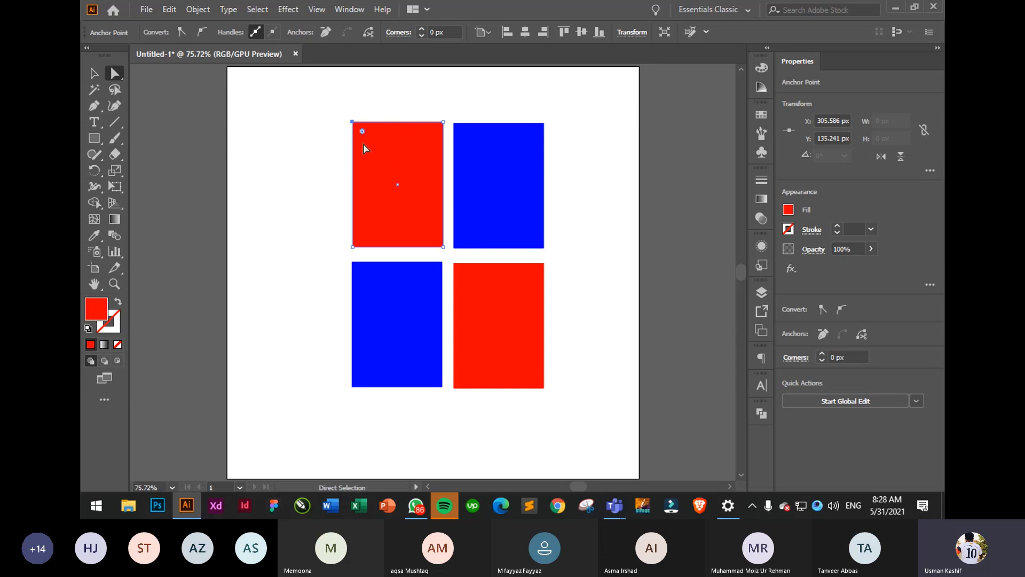
{"action": "left_click_drag", "start_coordinate": [361, 135], "coordinate": [410, 178]}
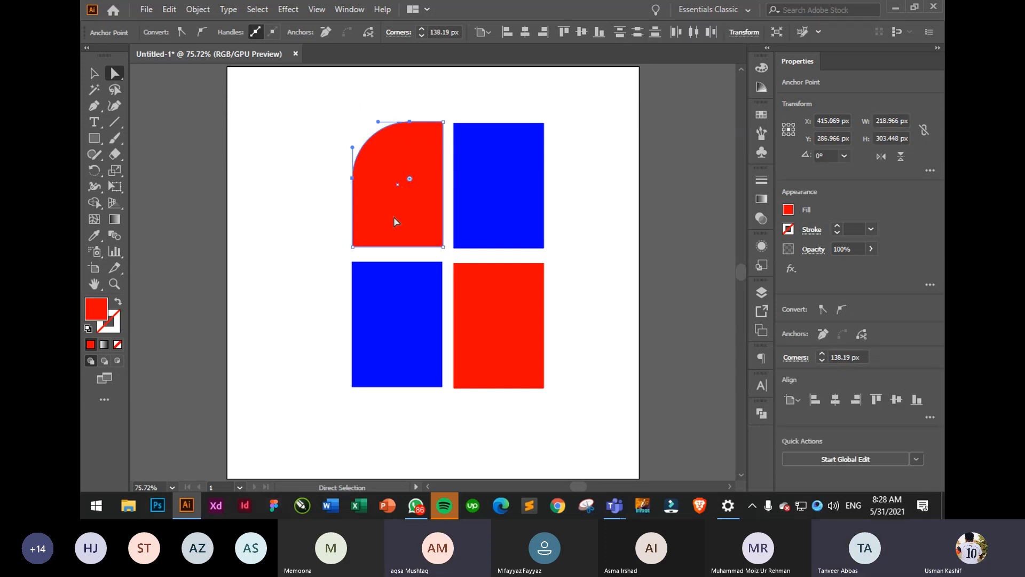
- Undo a trial bottom-right rounding, bevel the top-left corner, and reduce its radius to 56.05 px
{"action": "left_click", "coordinate": [433, 239]}
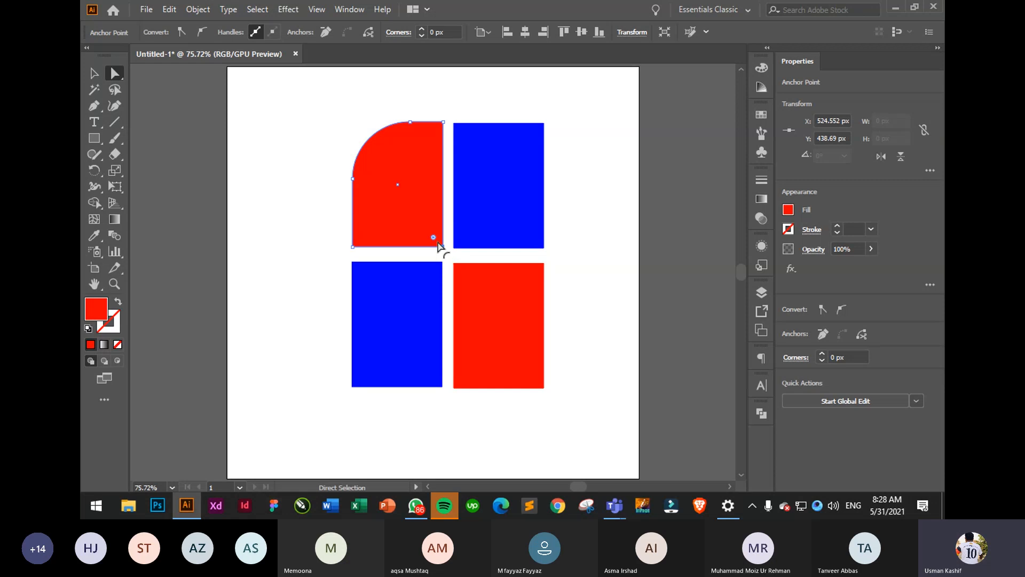
{"action": "left_click_drag", "start_coordinate": [436, 240], "coordinate": [389, 193]}
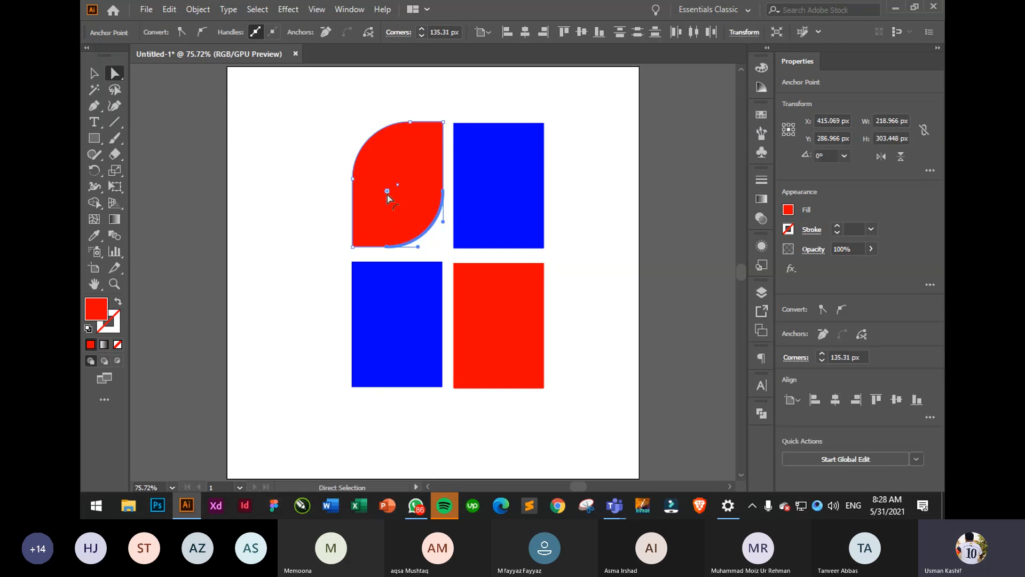
{"action": "key", "text": "ctrl+z"}
{"action": "key", "text": "ctrl+z"}
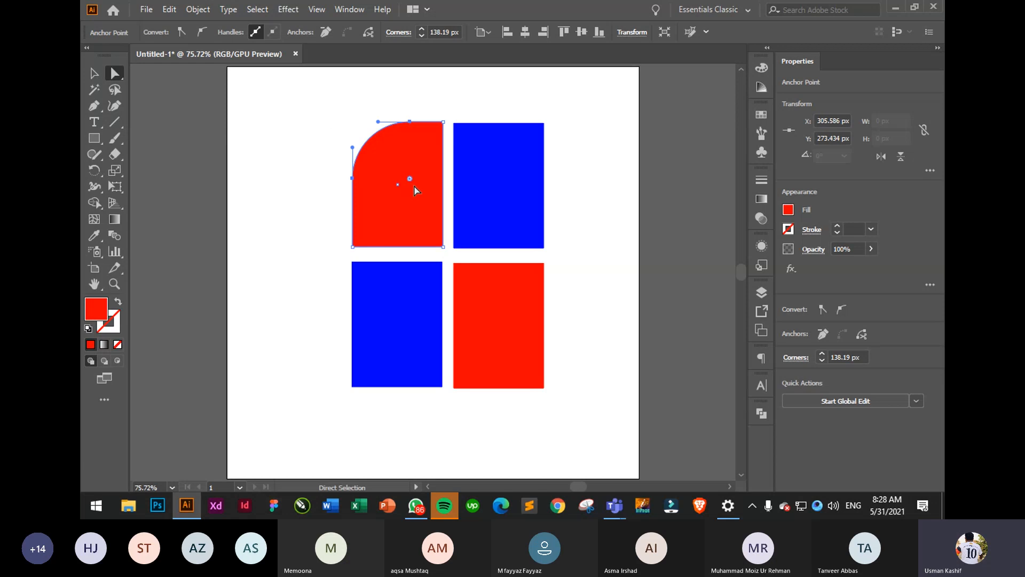
{"action": "left_click", "coordinate": [406, 182]}
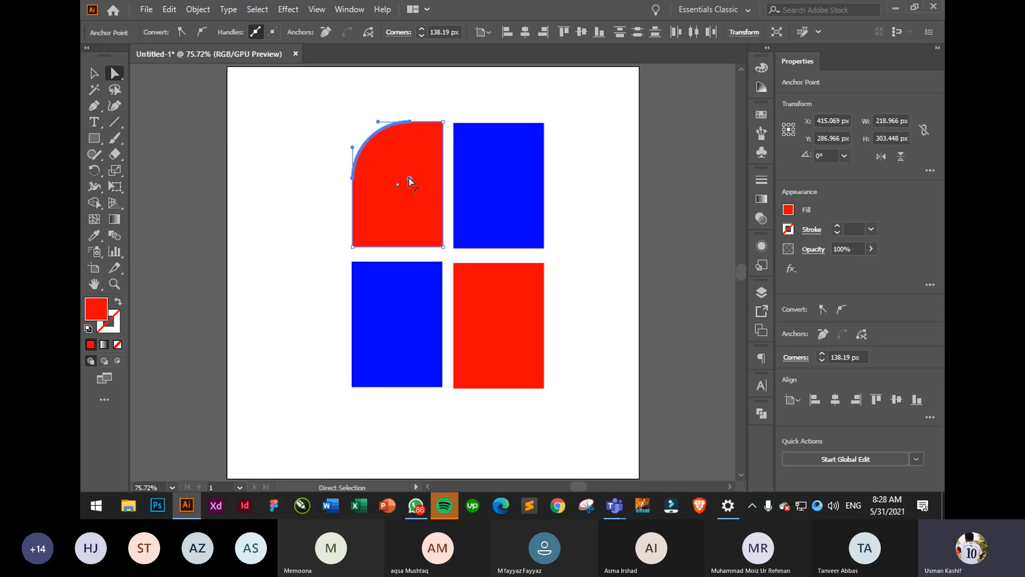
{"action": "left_click_drag", "start_coordinate": [409, 178], "coordinate": [373, 146]}
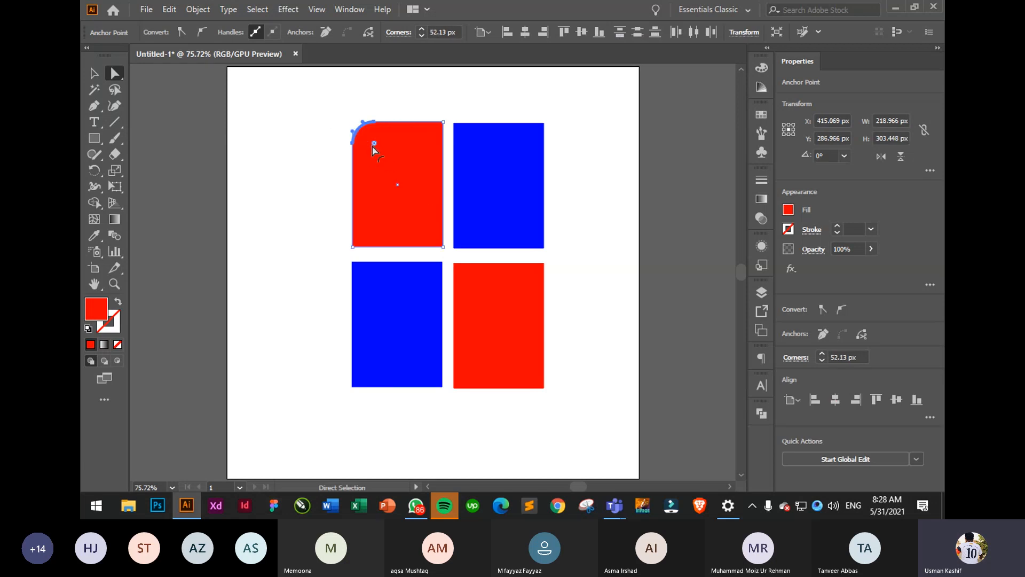
{"action": "left_click", "coordinate": [188, 34]}
{"action": "left_click_drag", "start_coordinate": [348, 138], "coordinate": [383, 149]}
{"action": "left_click", "coordinate": [388, 133]}
- Undo the corner changes so the red rectangle's top-left corner is sharp again
{"action": "left_click", "coordinate": [301, 162]}
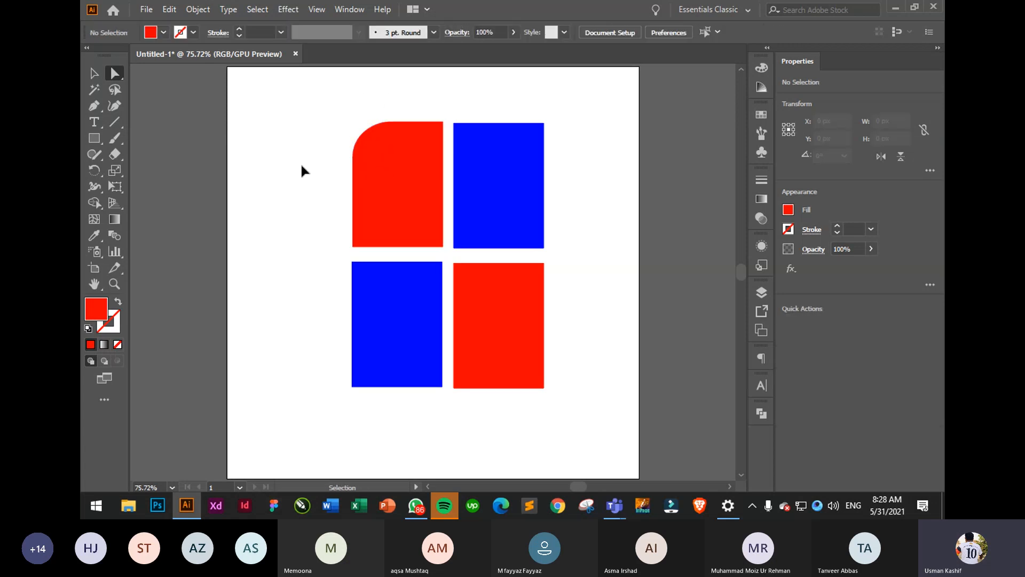
{"action": "key", "text": "ctrl+z"}
{"action": "key", "text": "ctrl+z"}
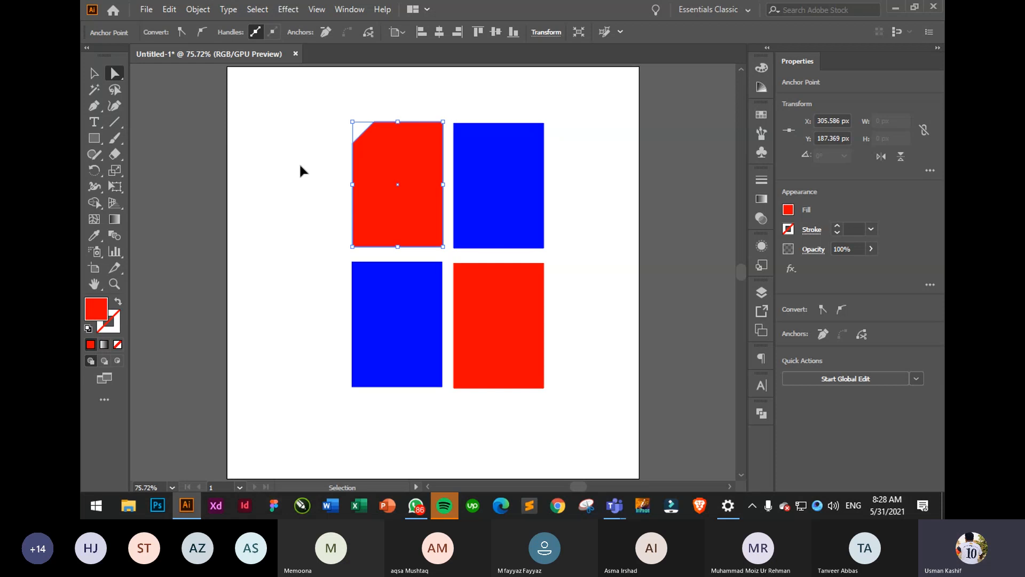
{"action": "key", "text": "a"}
{"action": "left_click_drag", "start_coordinate": [342, 142], "coordinate": [389, 101]}
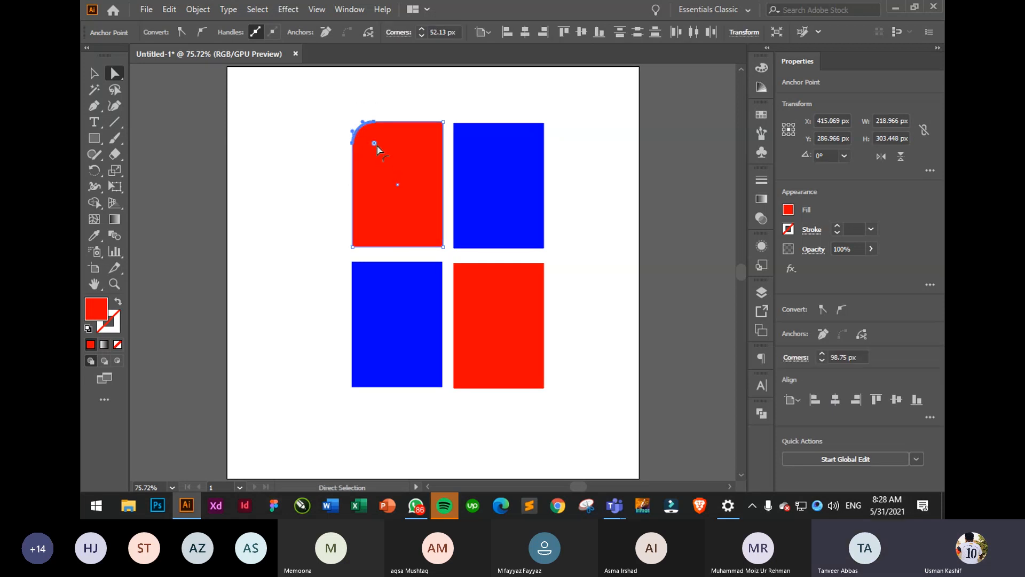
{"action": "left_click_drag", "start_coordinate": [376, 144], "coordinate": [348, 117]}
{"action": "left_click", "coordinate": [352, 122]}
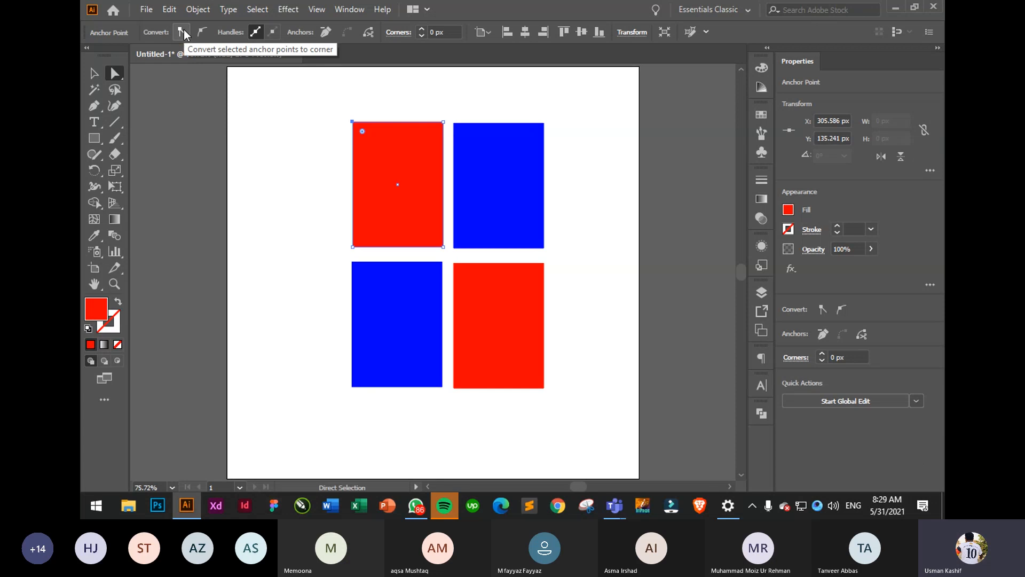
- Select the red rectangle's two left anchor points and nudge them left three times
{"action": "left_click", "coordinate": [201, 32]}
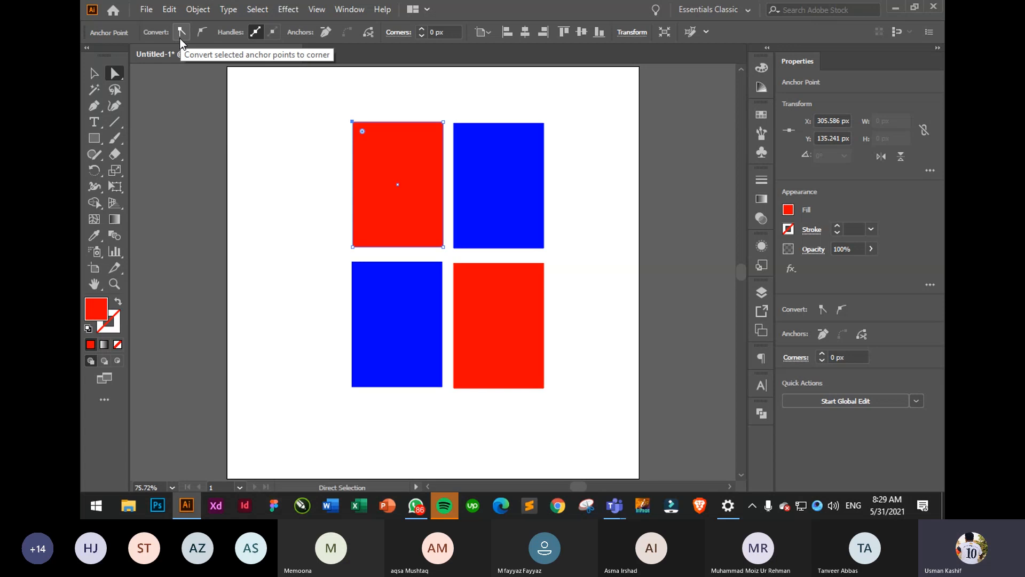
{"action": "left_click", "coordinate": [357, 149]}
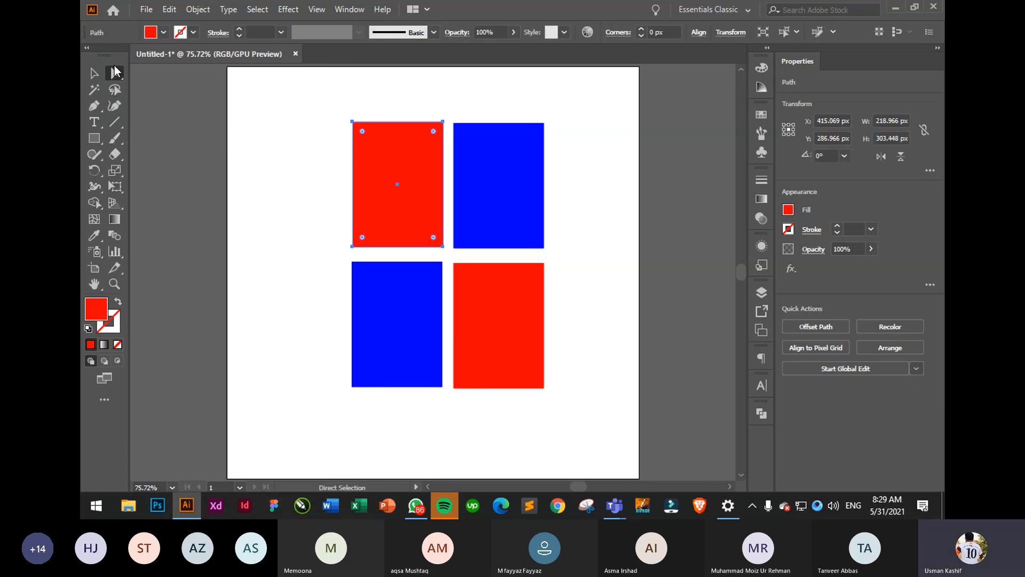
{"action": "left_click_drag", "start_coordinate": [328, 102], "coordinate": [360, 259]}
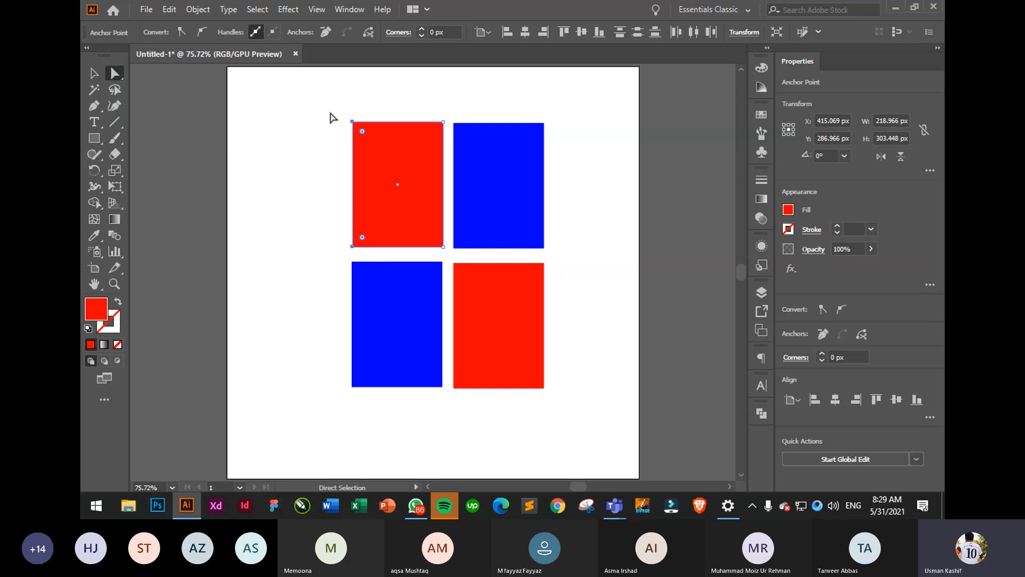
{"action": "left_click_drag", "start_coordinate": [331, 117], "coordinate": [361, 263]}
{"action": "key", "text": "Left"}
{"action": "key", "text": "Left"}
{"action": "key", "text": "Left"}
{"action": "key", "text": "Left"}
{"action": "key", "text": "Left"}
{"action": "key", "text": "Left"}
{"action": "key", "text": "Left"}
{"action": "key", "text": "Left"}
{"action": "key", "text": "Left"}
{"action": "key", "text": "Left"}
{"action": "key", "text": "Left"}
{"action": "key", "text": "Left"}
{"action": "key", "text": "Left"}
{"action": "key", "text": "Left"}
{"action": "key", "text": "Left"}
{"action": "key", "text": "Left"}
{"action": "key", "text": "Left"}
{"action": "key", "text": "Left"}
{"action": "key", "text": "Left"}
{"action": "key", "text": "Left"}
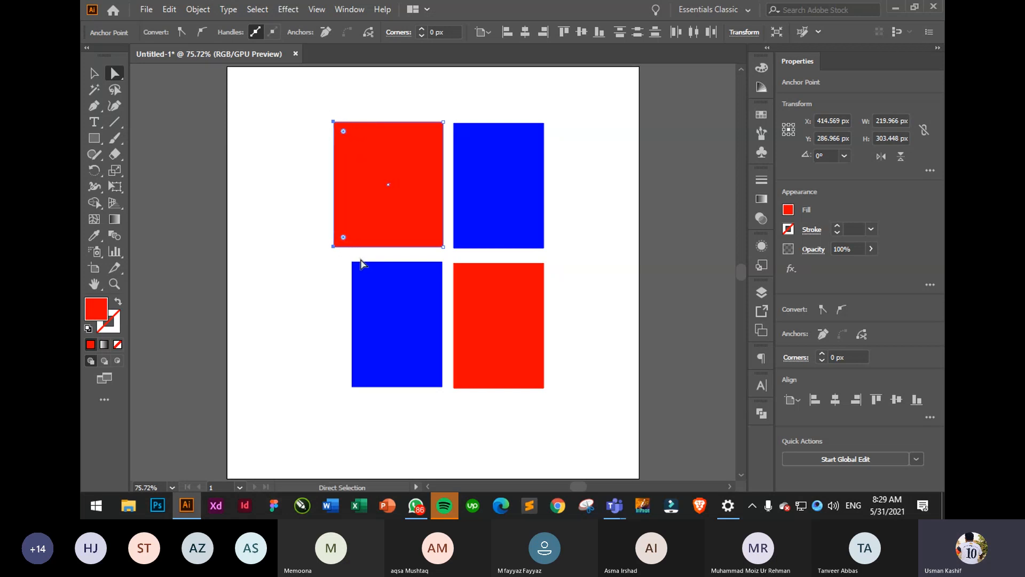
{"action": "key", "text": "Left"}
{"action": "key", "text": "Left"}
{"action": "key", "text": "Left"}
{"action": "key", "text": "Left"}
{"action": "key", "text": "Left"}
{"action": "key", "text": "Left"}
{"action": "key", "text": "Left"}
{"action": "key", "text": "Left"}
{"action": "key", "text": "Left"}
{"action": "key", "text": "Left"}
{"action": "key", "text": "Left"}
{"action": "key", "text": "Left"}
{"action": "key", "text": "Left"}
{"action": "key", "text": "Left"}
{"action": "key", "text": "Left"}
{"action": "key", "text": "Left"}
{"action": "key", "text": "Left"}
{"action": "key", "text": "Left"}
{"action": "key", "text": "Left"}
{"action": "key", "text": "Left"}
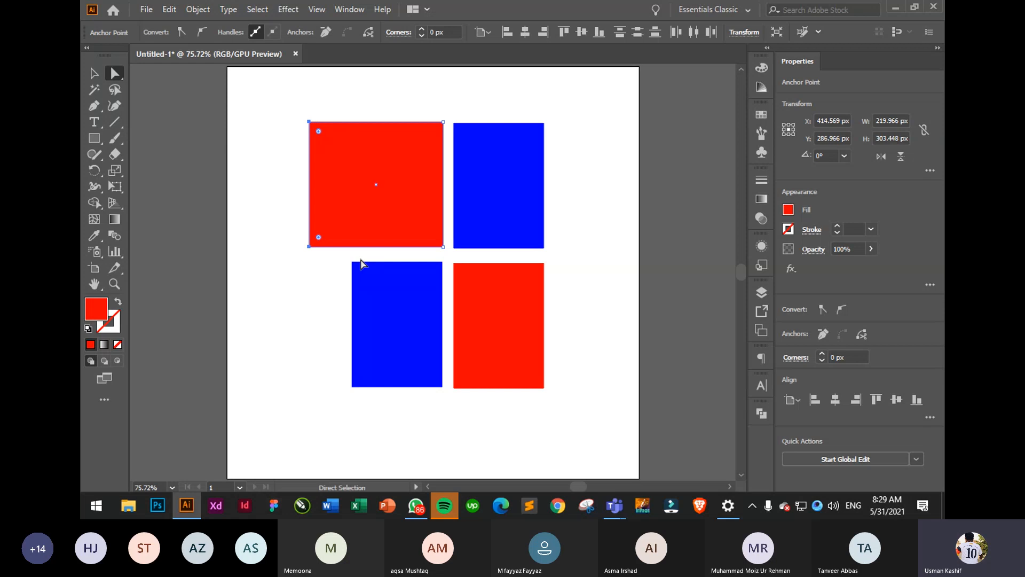
{"action": "key", "text": "Left"}
{"action": "key", "text": "Left"}
{"action": "key", "text": "Left"}
{"action": "key", "text": "Left"}
{"action": "key", "text": "Left"}
{"action": "key", "text": "Left"}
{"action": "key", "text": "Left"}
{"action": "key", "text": "Left"}
{"action": "key", "text": "Left"}
{"action": "key", "text": "Left"}
{"action": "key", "text": "Left"}
- Undo an accidental skew and nudge the left edge right twice, making the rectangle about 237 px wide
{"action": "left_click", "coordinate": [364, 108]}
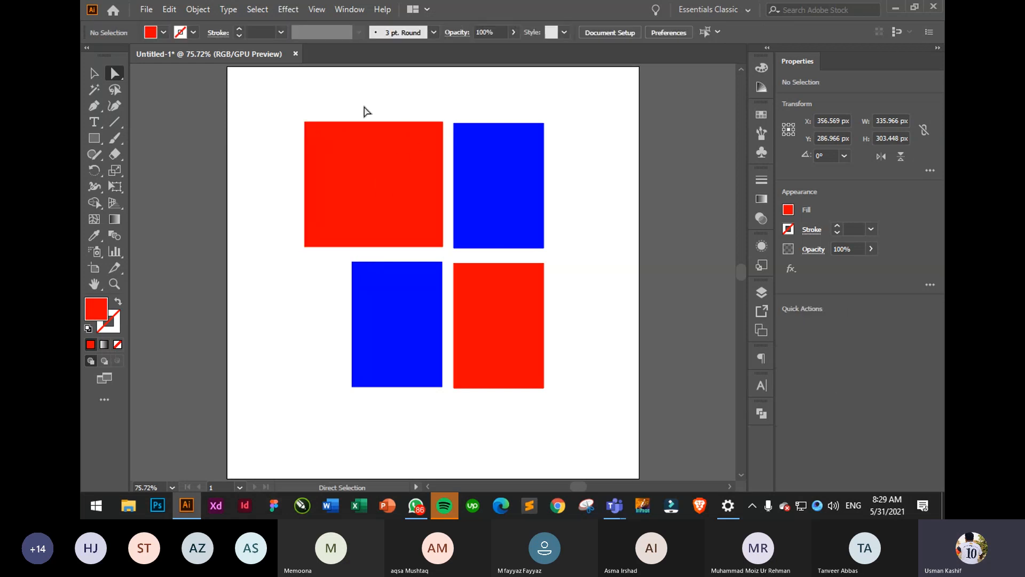
{"action": "left_click_drag", "start_coordinate": [448, 113], "coordinate": [408, 229]}
{"action": "key", "text": "ctrl+z"}
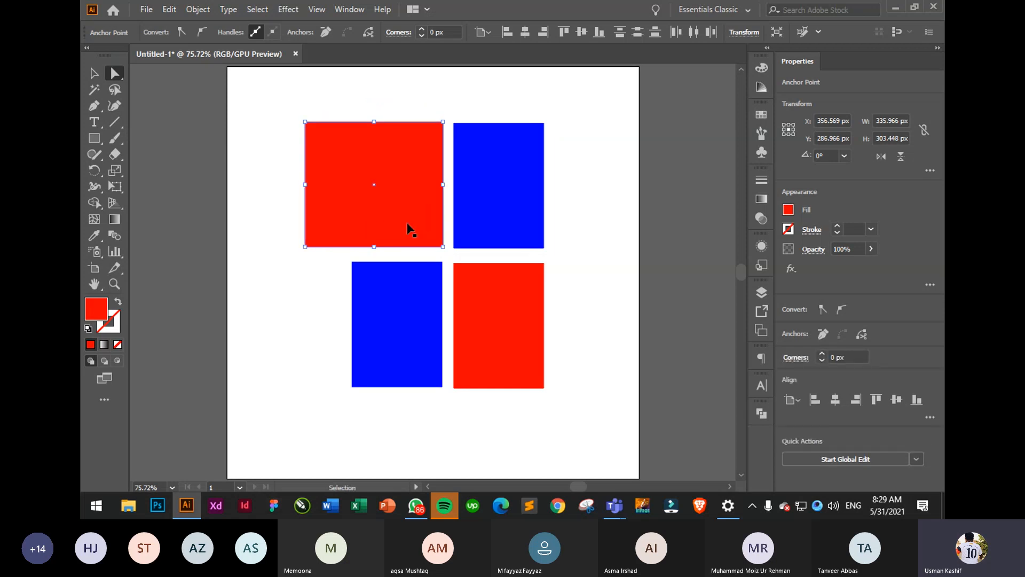
{"action": "key", "text": "Right"}
{"action": "key", "text": "Right"}
{"action": "key", "text": "Right"}
{"action": "key", "text": "Right"}
{"action": "key", "text": "Right"}
{"action": "key", "text": "Right"}
{"action": "key", "text": "Right"}
{"action": "key", "text": "Right"}
{"action": "key", "text": "Right"}
{"action": "key", "text": "Right"}
{"action": "key", "text": "Right"}
{"action": "key", "text": "Right"}
{"action": "key", "text": "Right"}
{"action": "key", "text": "Right"}
{"action": "key", "text": "Right"}
{"action": "key", "text": "Right"}
{"action": "key", "text": "Right"}
{"action": "key", "text": "Right"}
{"action": "key", "text": "Right"}
{"action": "key", "text": "Right"}
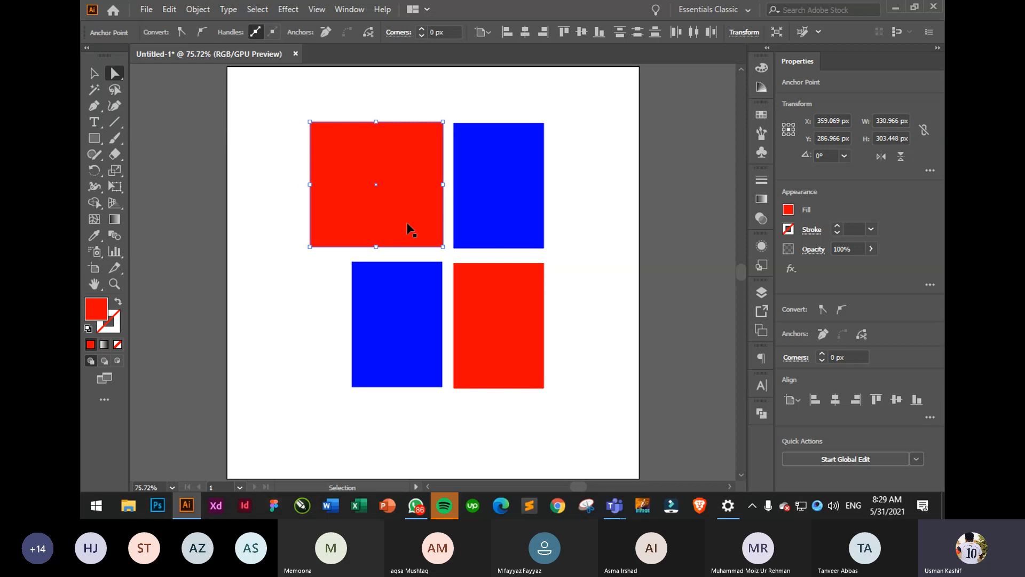
{"action": "key", "text": "Right"}
{"action": "key", "text": "Right"}
{"action": "key", "text": "Right"}
{"action": "key", "text": "Right"}
{"action": "key", "text": "Right"}
{"action": "key", "text": "Right"}
{"action": "key", "text": "Right"}
{"action": "key", "text": "Right"}
{"action": "key", "text": "Right"}
{"action": "key", "text": "Right"}
{"action": "key", "text": "Right"}
{"action": "key", "text": "Right"}
{"action": "key", "text": "Right"}
{"action": "key", "text": "Right"}
{"action": "key", "text": "Right"}
{"action": "key", "text": "Right"}
{"action": "key", "text": "Right"}
{"action": "key", "text": "Right"}
{"action": "key", "text": "Right"}
{"action": "key", "text": "Right"}
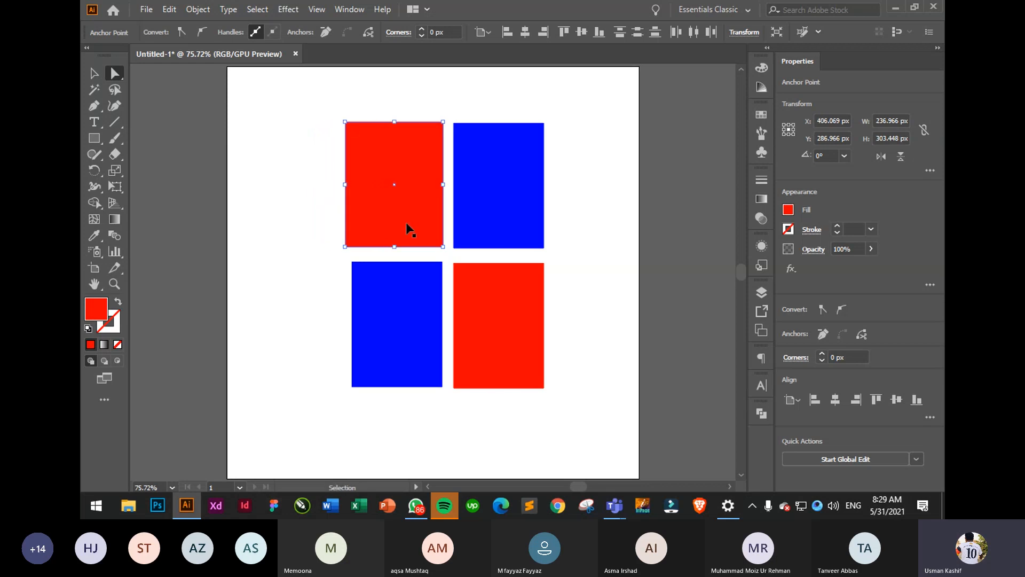
{"action": "left_click", "coordinate": [329, 108]}
{"action": "left_click", "coordinate": [389, 156]}
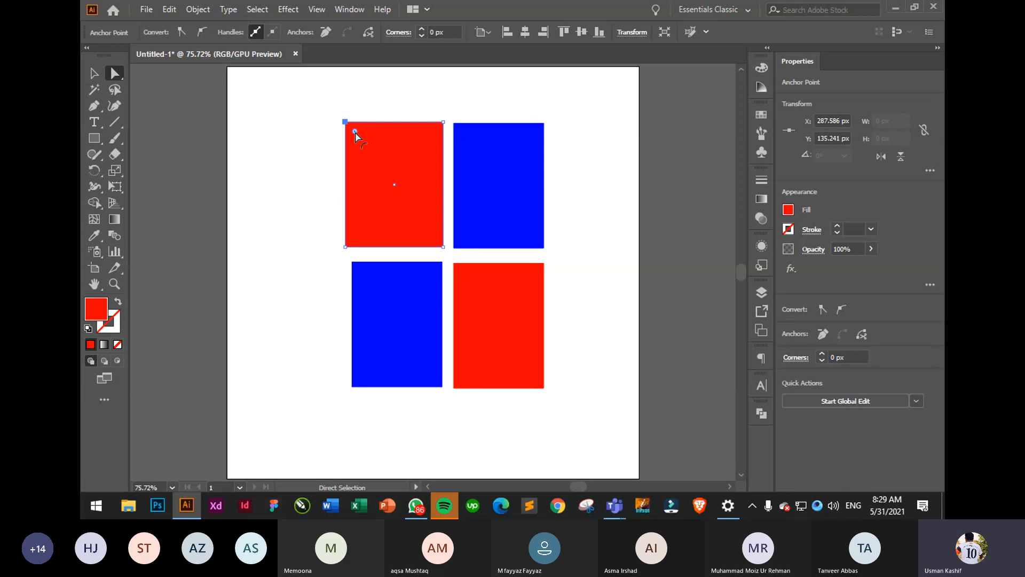
{"action": "left_click_drag", "start_coordinate": [300, 106], "coordinate": [446, 147]}
{"action": "left_click_drag", "start_coordinate": [322, 100], "coordinate": [449, 142]}
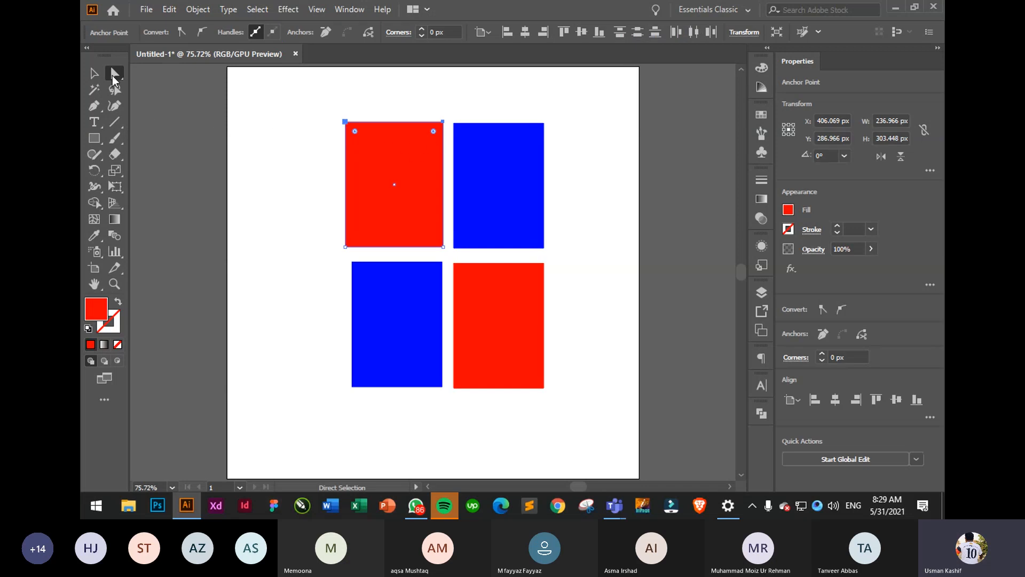
{"action": "left_click", "coordinate": [328, 136]}
{"action": "left_click_drag", "start_coordinate": [331, 106], "coordinate": [431, 158]}
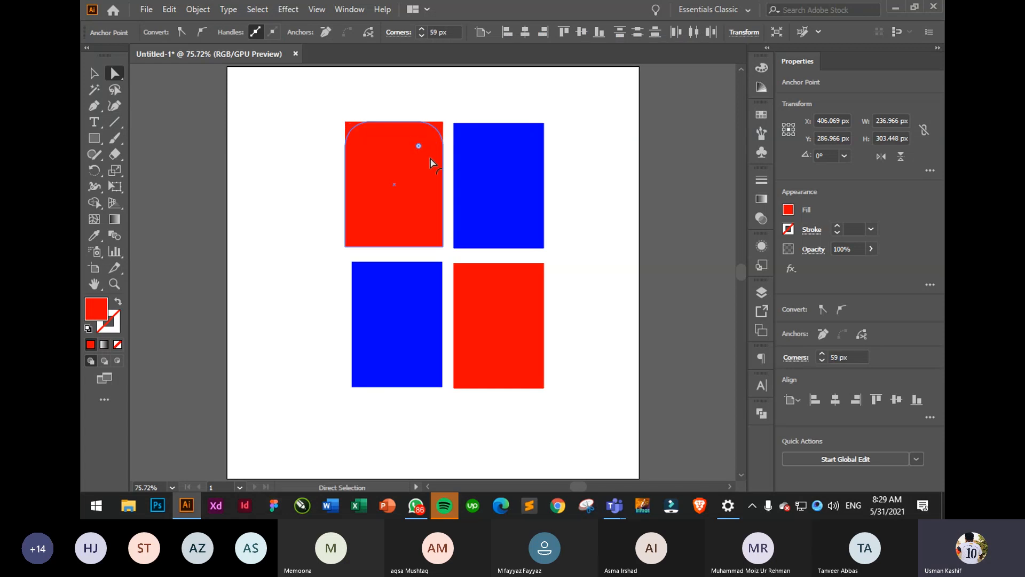
{"action": "left_click", "coordinate": [270, 124]}
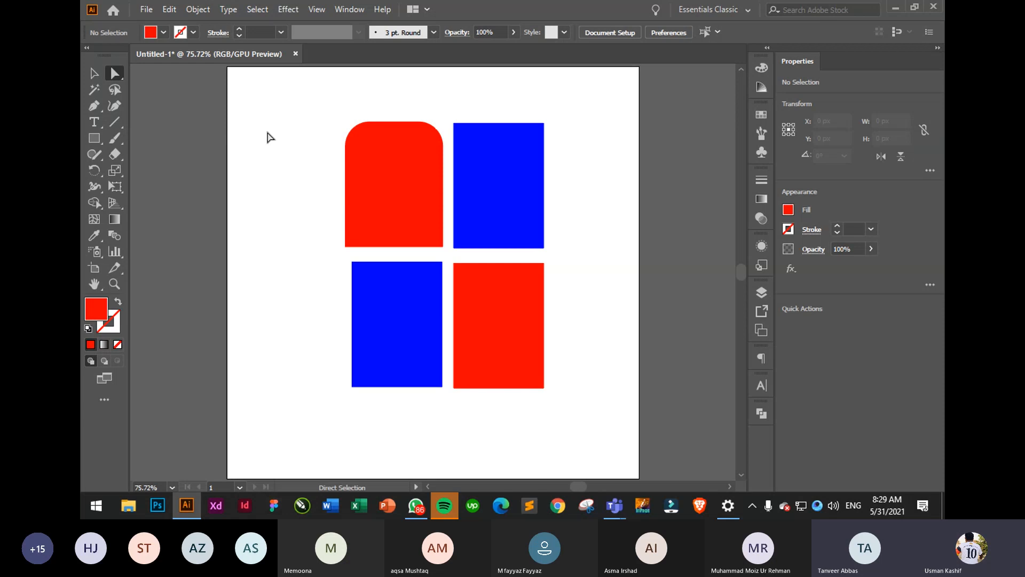
{"action": "key", "text": "ctrl+z"}
- Shift the red rectangle slightly and resize it from its bottom-right corner
{"action": "key", "text": "v"}
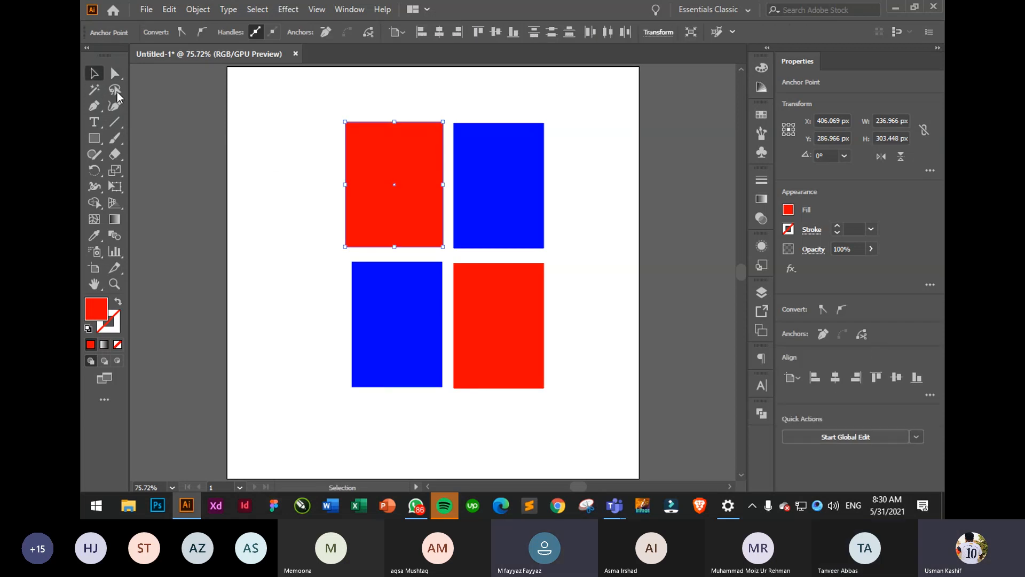
{"action": "mouse_move", "coordinate": [376, 200]}
{"action": "left_mouse_down"}
{"action": "mouse_move", "coordinate": [399, 196]}
{"action": "mouse_move", "coordinate": [289, 169]}
{"action": "mouse_move", "coordinate": [405, 201]}
{"action": "mouse_move", "coordinate": [389, 204]}
{"action": "left_mouse_up"}
{"action": "left_click", "coordinate": [251, 149]}
{"action": "left_click", "coordinate": [297, 165]}
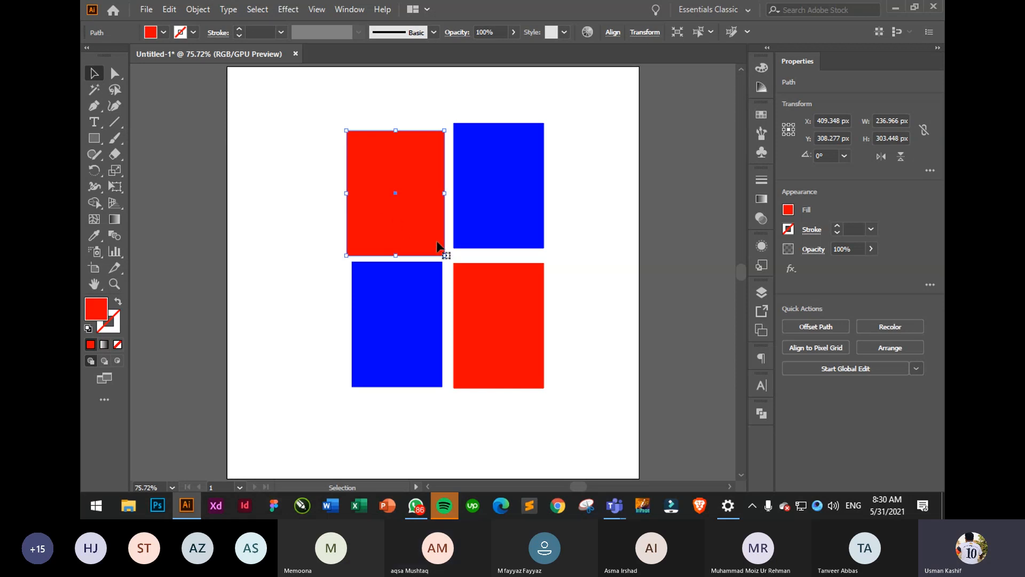
{"action": "left_click_drag", "start_coordinate": [445, 256], "coordinate": [479, 265]}
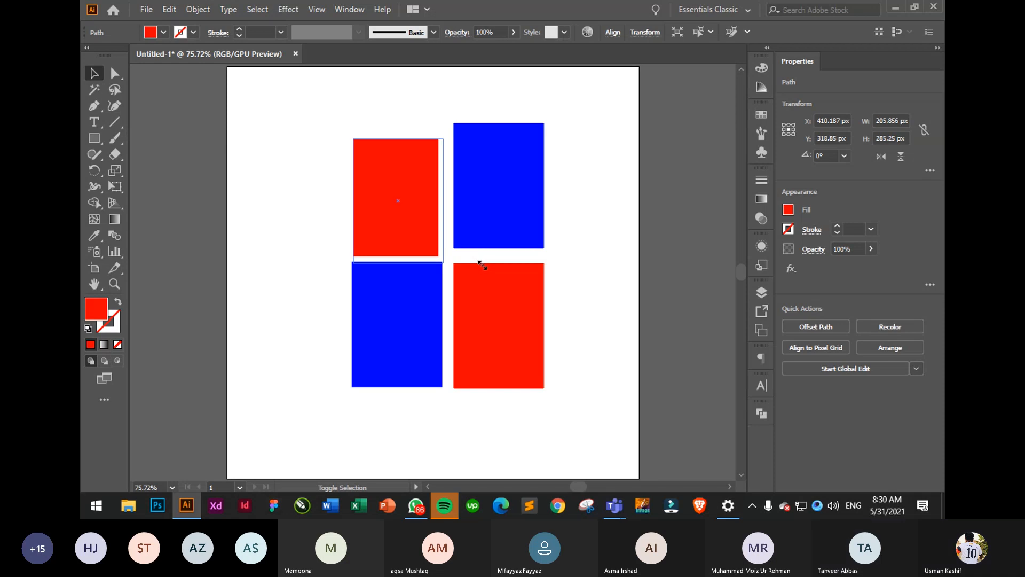
{"action": "left_click_drag", "start_coordinate": [415, 232], "coordinate": [415, 220]}
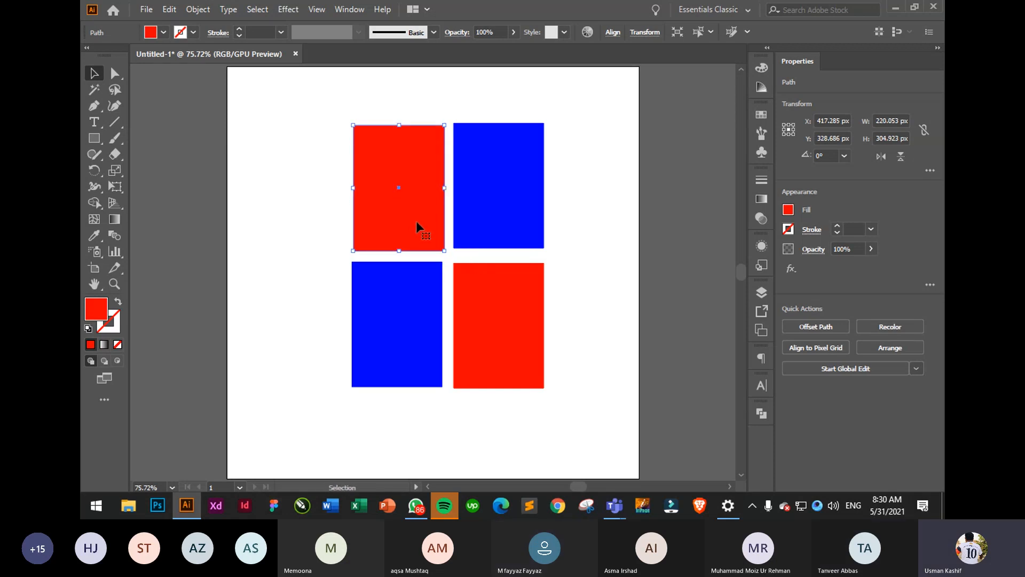
- Fine-tune the red rectangle to about 217 x 301 px, aligned with the blue one below
{"action": "left_click", "coordinate": [293, 232]}
{"action": "left_click", "coordinate": [432, 224]}
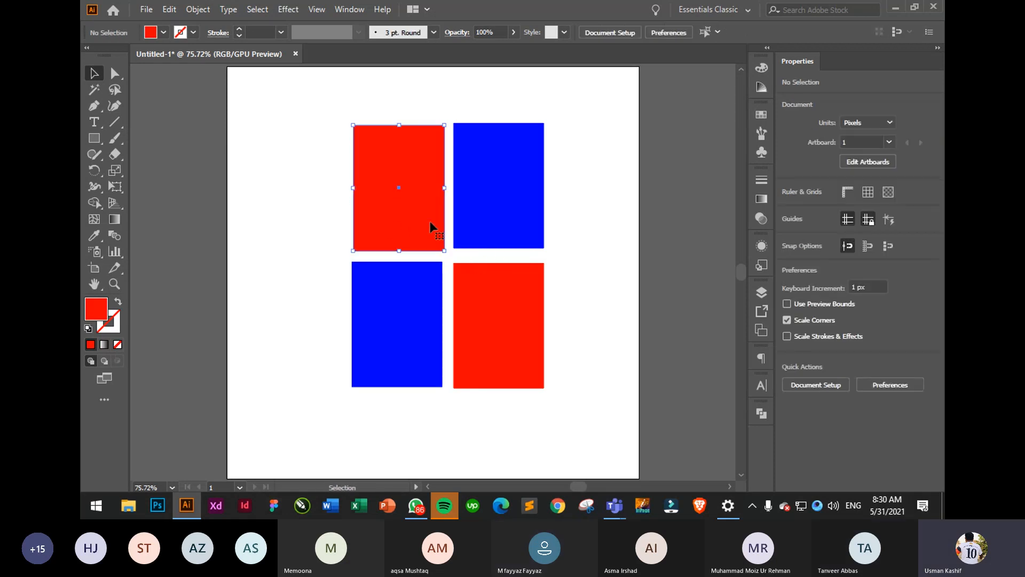
{"action": "mouse_move", "coordinate": [448, 254]}
{"action": "left_mouse_down"}
{"action": "mouse_move", "coordinate": [378, 137]}
{"action": "mouse_move", "coordinate": [443, 235]}
{"action": "mouse_move", "coordinate": [447, 259]}
{"action": "left_mouse_up"}
{"action": "left_click", "coordinate": [591, 248]}
{"action": "left_click", "coordinate": [428, 221]}
{"action": "left_click", "coordinate": [374, 124]}
{"action": "left_click", "coordinate": [357, 131]}
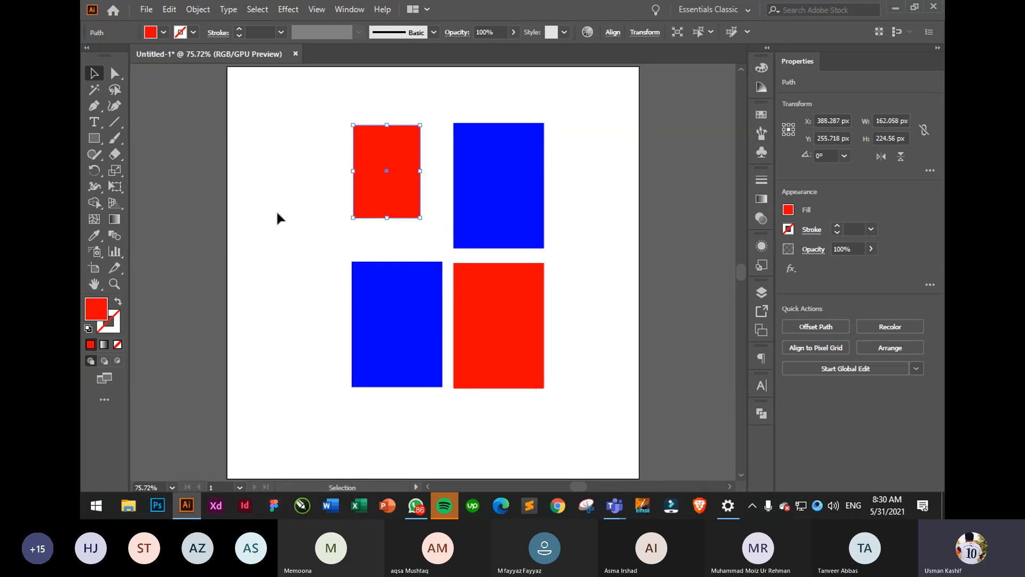
{"action": "mouse_move", "coordinate": [421, 223]}
{"action": "left_mouse_down"}
{"action": "mouse_move", "coordinate": [450, 257]}
{"action": "mouse_move", "coordinate": [421, 223]}
{"action": "left_mouse_up"}
{"action": "left_click", "coordinate": [577, 229]}
{"action": "left_click", "coordinate": [603, 215]}
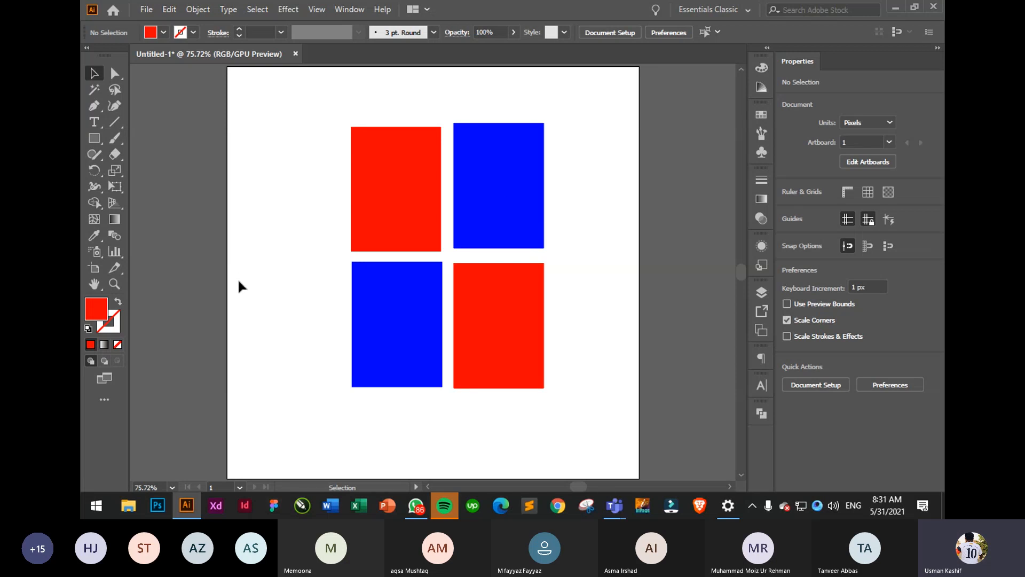
- Move the whole 2×2 grid lower on the artboard, then draw a small rectangle at the top-left
{"action": "left_click_drag", "start_coordinate": [313, 107], "coordinate": [639, 401]}
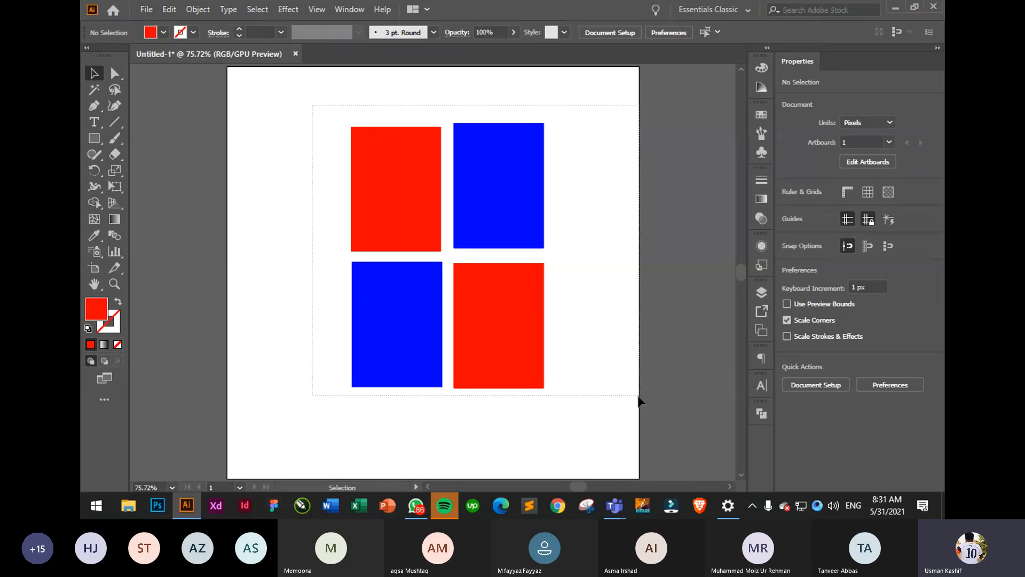
{"action": "left_click_drag", "start_coordinate": [515, 338], "coordinate": [505, 411]}
{"action": "left_click", "coordinate": [512, 336]}
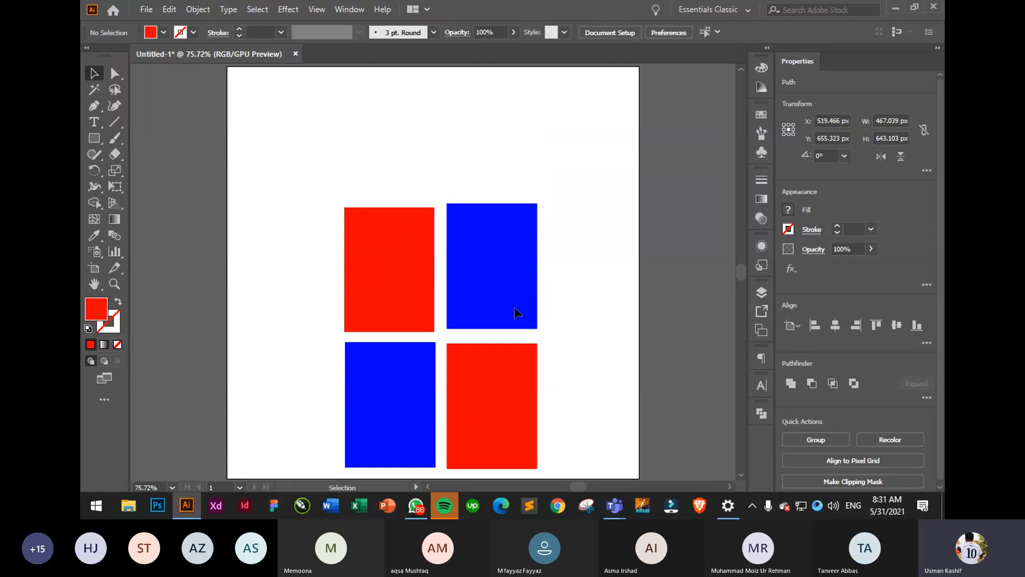
{"action": "left_click_drag", "start_coordinate": [492, 292], "coordinate": [490, 294]}
{"action": "left_click", "coordinate": [584, 277]}
{"action": "left_click_drag", "start_coordinate": [338, 182], "coordinate": [554, 361]}
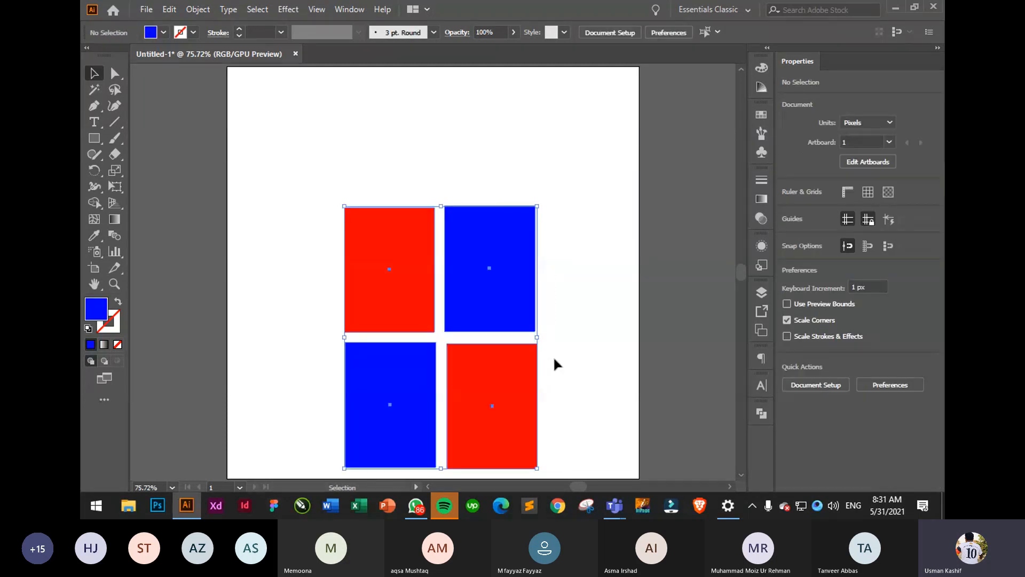
{"action": "left_click", "coordinate": [371, 179]}
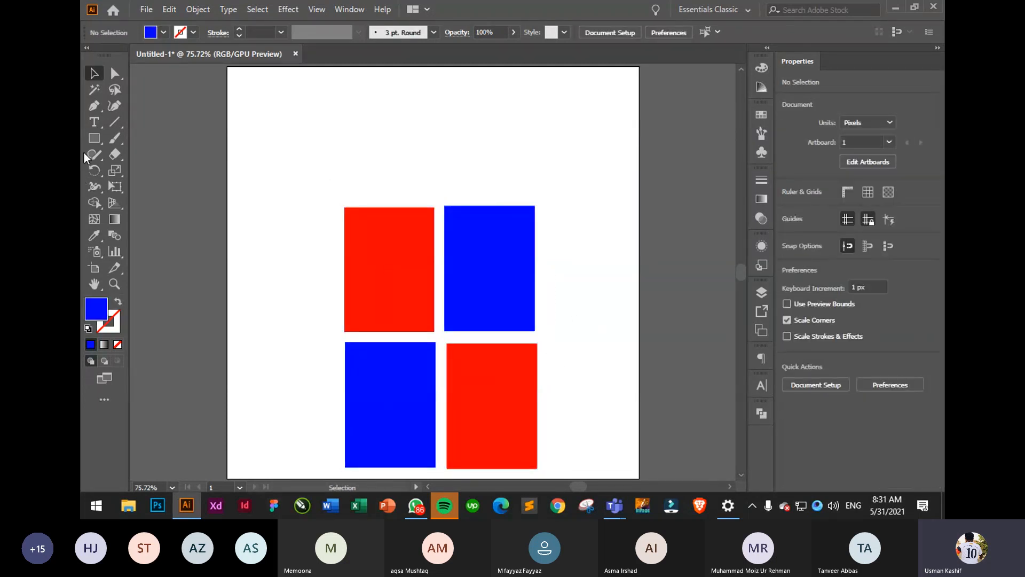
{"action": "left_click", "coordinate": [94, 138]}
{"action": "mouse_move", "coordinate": [255, 89]}
{"action": "left_mouse_down"}
{"action": "mouse_move", "coordinate": [283, 129]}
{"action": "mouse_move", "coordinate": [394, 140]}
{"action": "left_mouse_up"}
{"action": "left_click_drag", "start_coordinate": [430, 101], "coordinate": [467, 133]}
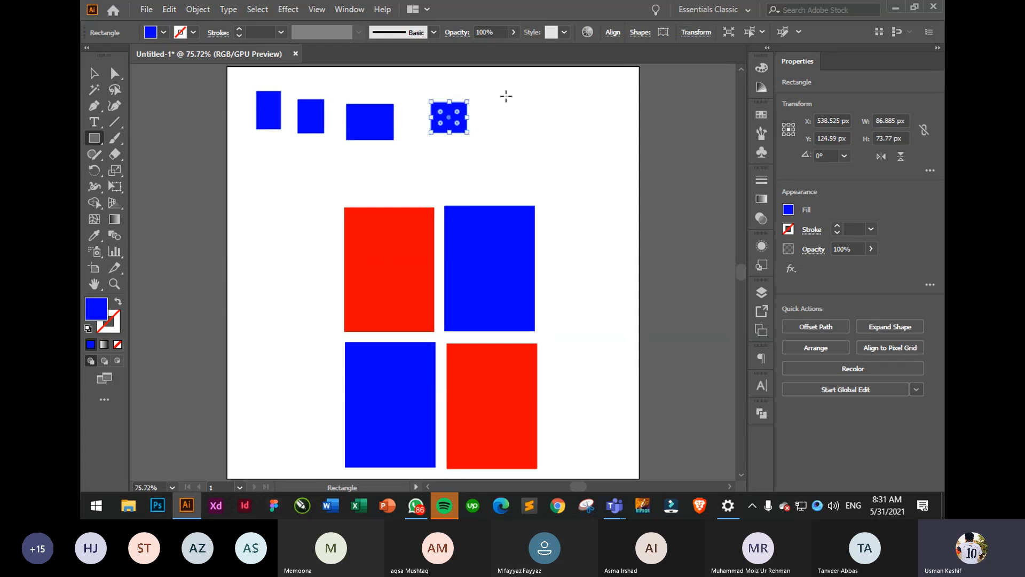
{"action": "left_click_drag", "start_coordinate": [505, 96], "coordinate": [565, 150]}
{"action": "left_click_drag", "start_coordinate": [594, 109], "coordinate": [633, 165]}
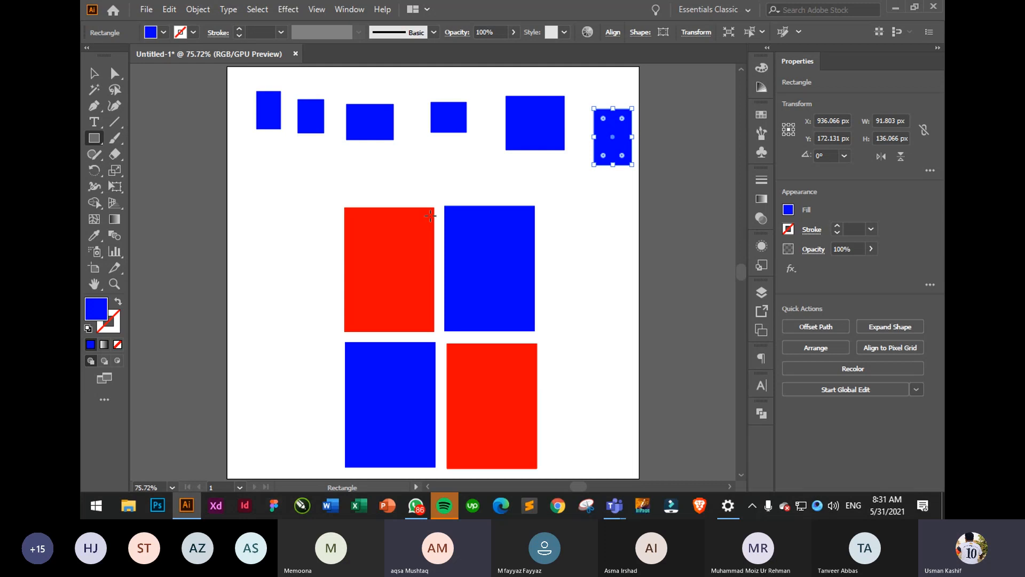
{"action": "key", "text": "ctrl+z"}
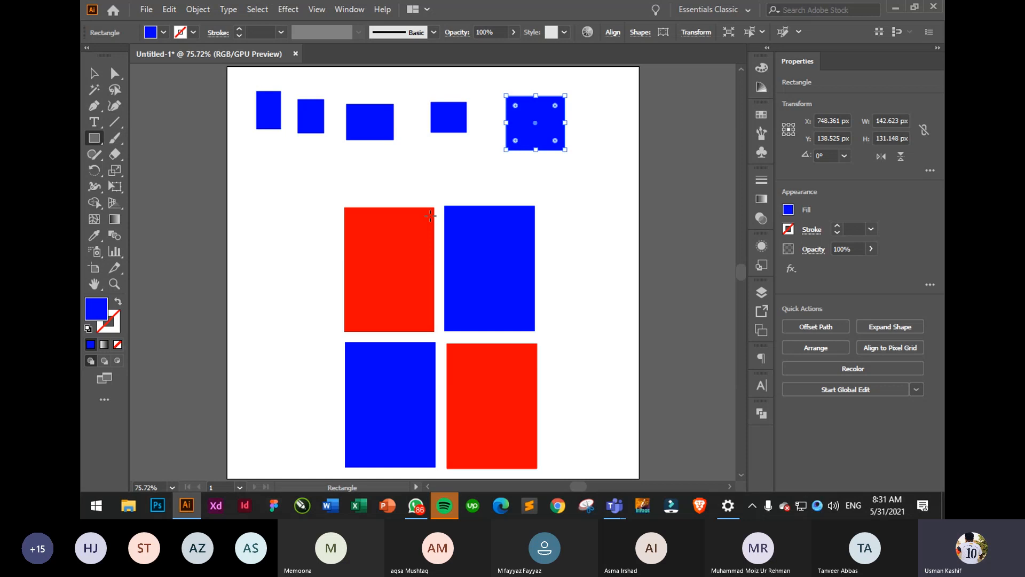
{"action": "key", "text": "ctrl+z"}
{"action": "key", "text": "ctrl+z"}
{"action": "key", "text": "ctrl+z"}
{"action": "key", "text": "ctrl+z"}
{"action": "key", "text": "ctrl+z"}
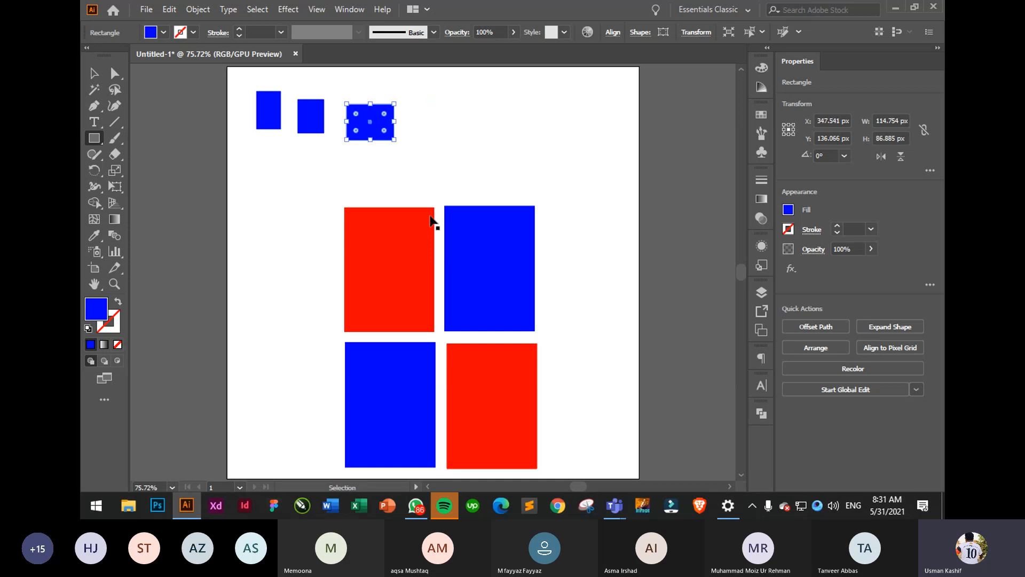
{"action": "key", "text": "ctrl+z"}
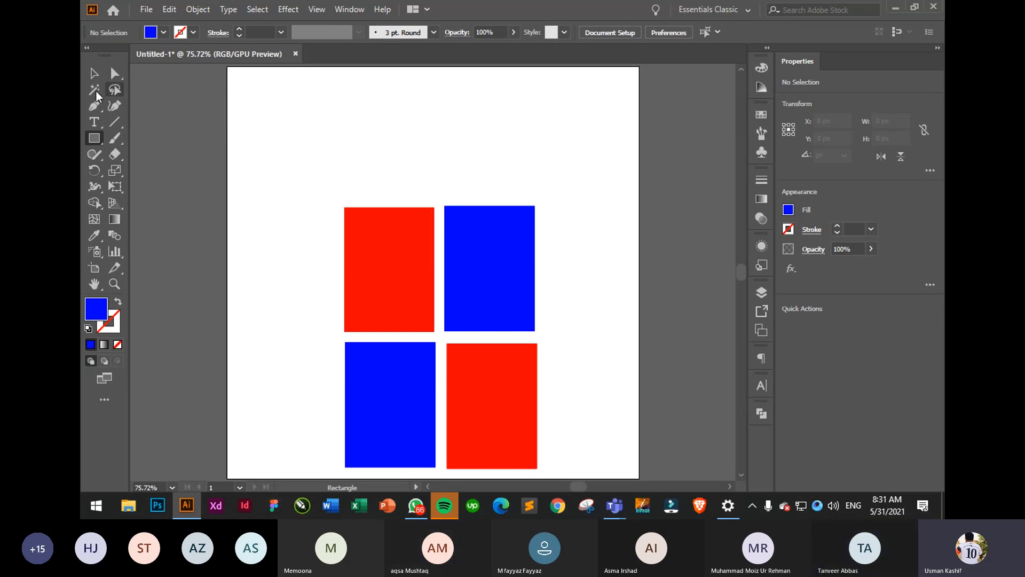
- Move the 2×2 rectangle grid down slightly and reposition its top-right blue rectangle
{"action": "left_click", "coordinate": [93, 75]}
{"action": "left_click_drag", "start_coordinate": [309, 166], "coordinate": [554, 423]}
{"action": "mouse_move", "coordinate": [472, 317]}
{"action": "left_mouse_down"}
{"action": "mouse_move", "coordinate": [473, 295]}
{"action": "mouse_move", "coordinate": [476, 305]}
{"action": "left_mouse_up"}
{"action": "left_click", "coordinate": [587, 315]}
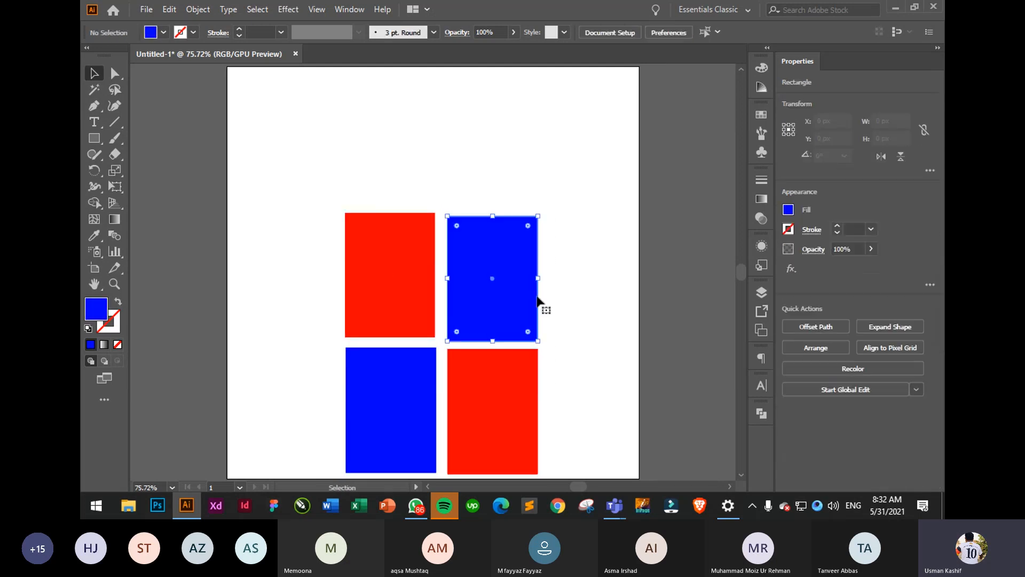
{"action": "left_click", "coordinate": [540, 300]}
{"action": "left_click", "coordinate": [427, 287]}
{"action": "left_click", "coordinate": [626, 274]}
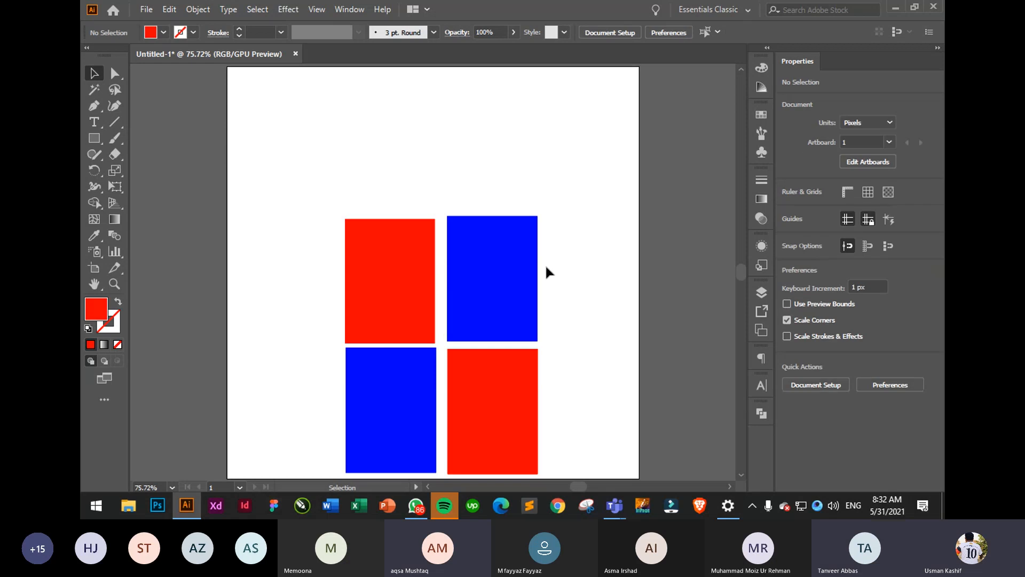
- Draw six small red rectangles of varying sizes along the artboard top and marquee-select them
{"action": "left_click", "coordinate": [90, 138]}
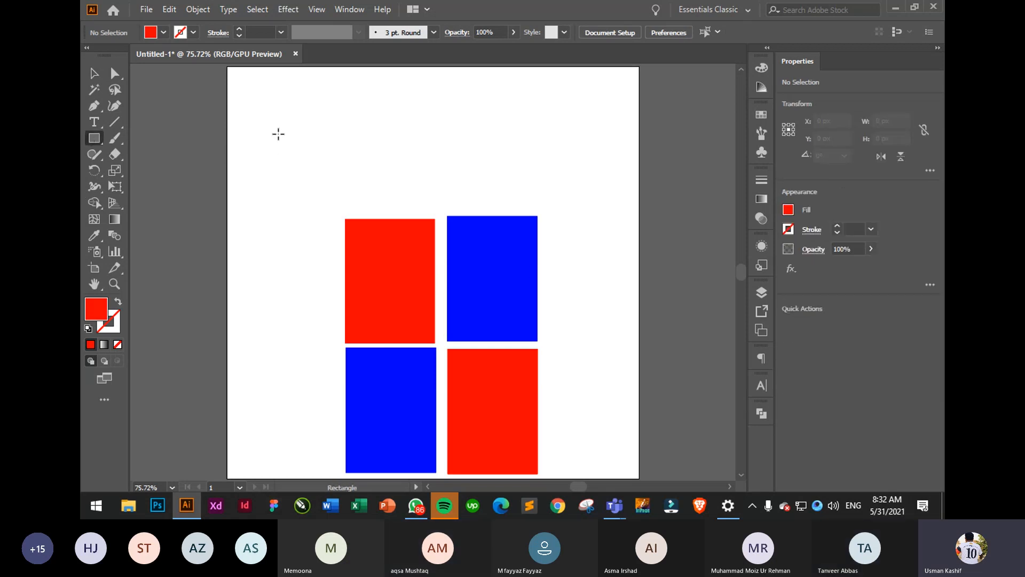
{"action": "left_click_drag", "start_coordinate": [258, 98], "coordinate": [336, 151]}
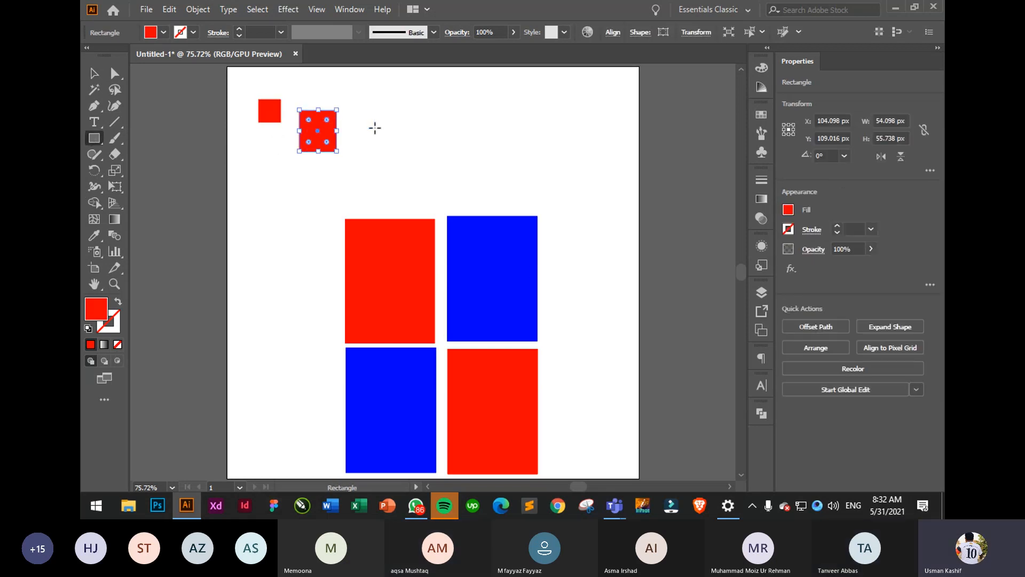
{"action": "left_click_drag", "start_coordinate": [377, 121], "coordinate": [400, 149]}
{"action": "left_click_drag", "start_coordinate": [447, 103], "coordinate": [551, 159]}
{"action": "left_click_drag", "start_coordinate": [588, 107], "coordinate": [637, 137]}
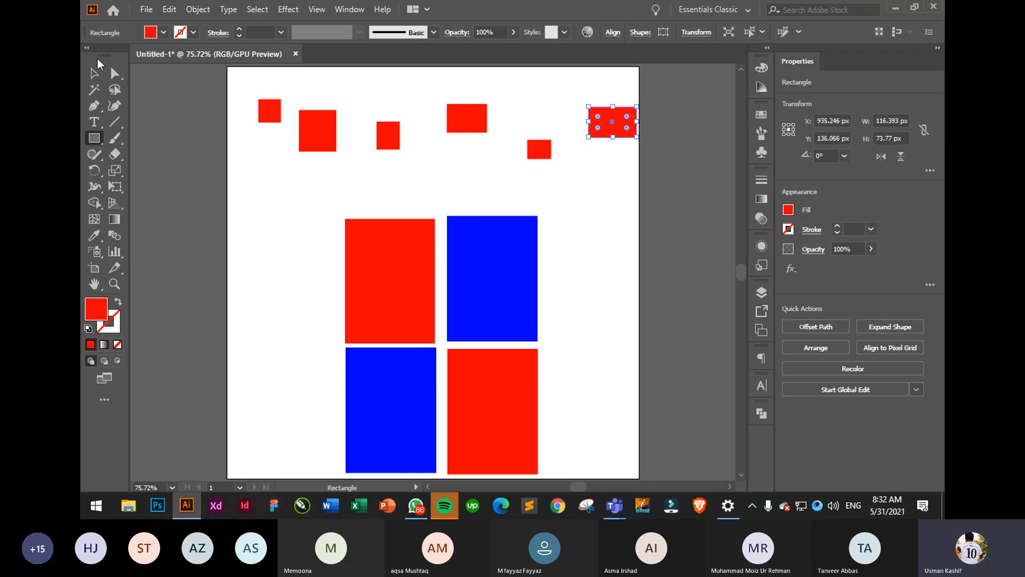
{"action": "left_click", "coordinate": [93, 74]}
{"action": "left_click", "coordinate": [275, 147]}
{"action": "left_click_drag", "start_coordinate": [242, 75], "coordinate": [645, 171]}
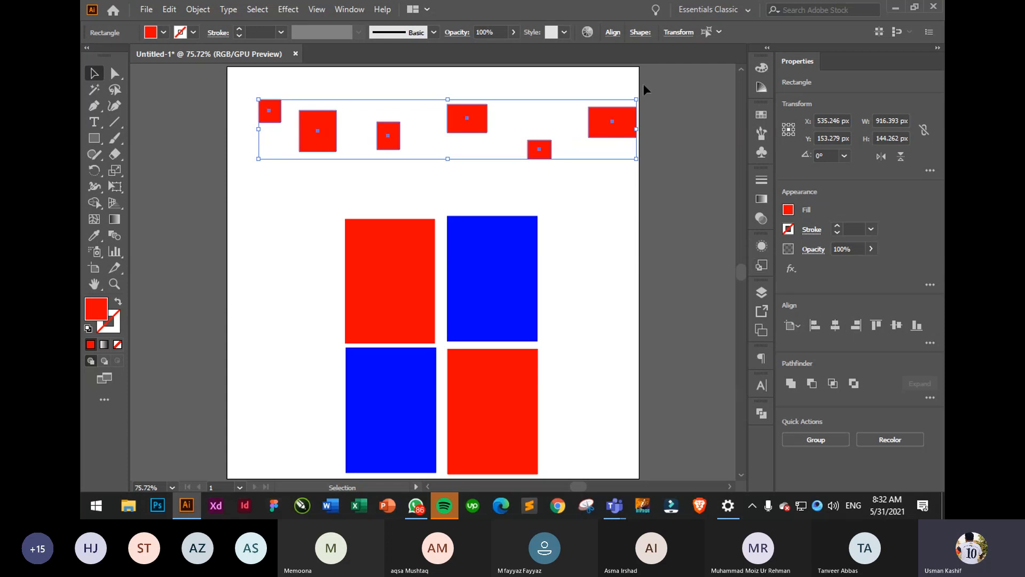
{"action": "left_click", "coordinate": [613, 33]}
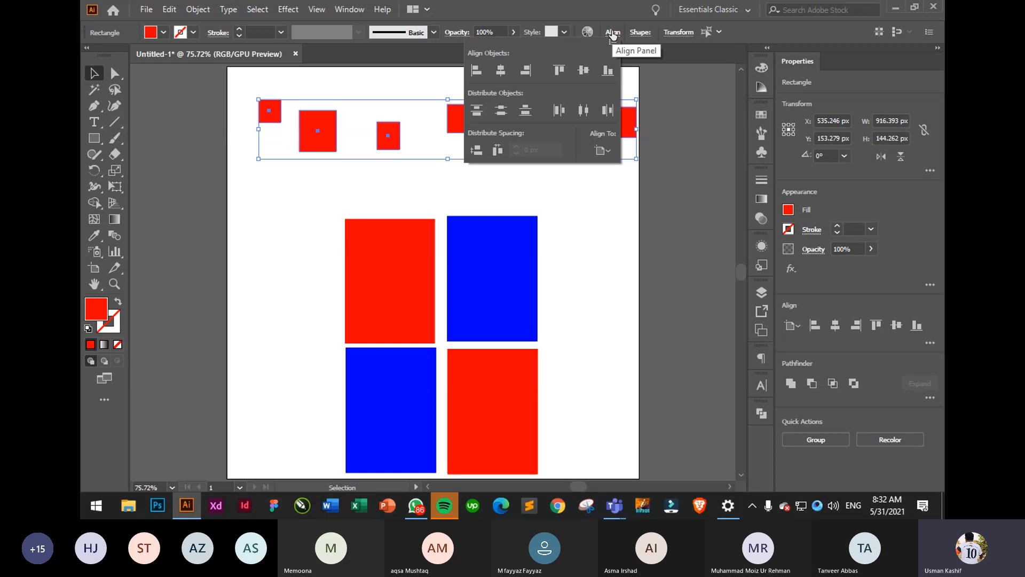
{"action": "left_click", "coordinate": [612, 34]}
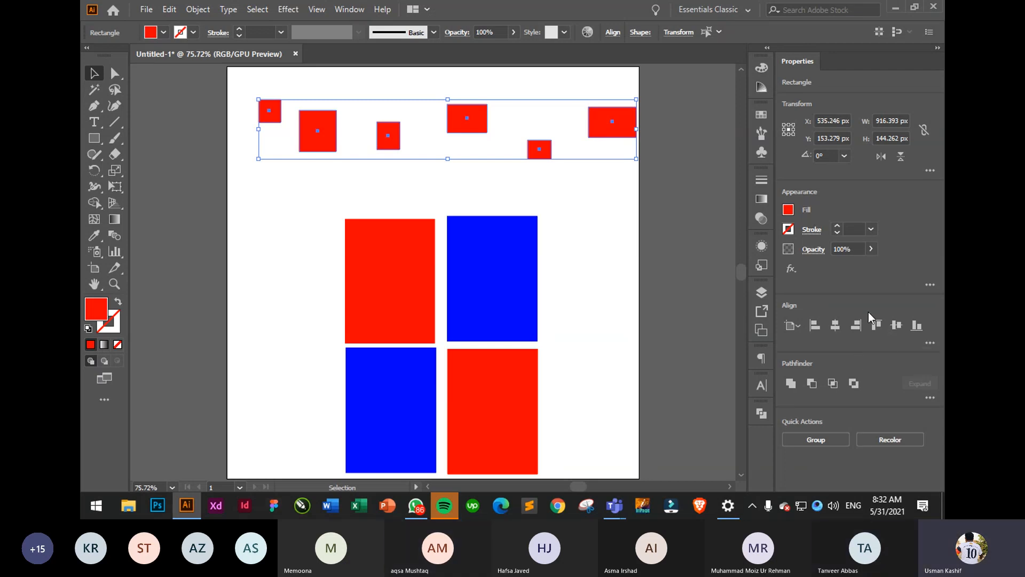
{"action": "left_click", "coordinate": [876, 324]}
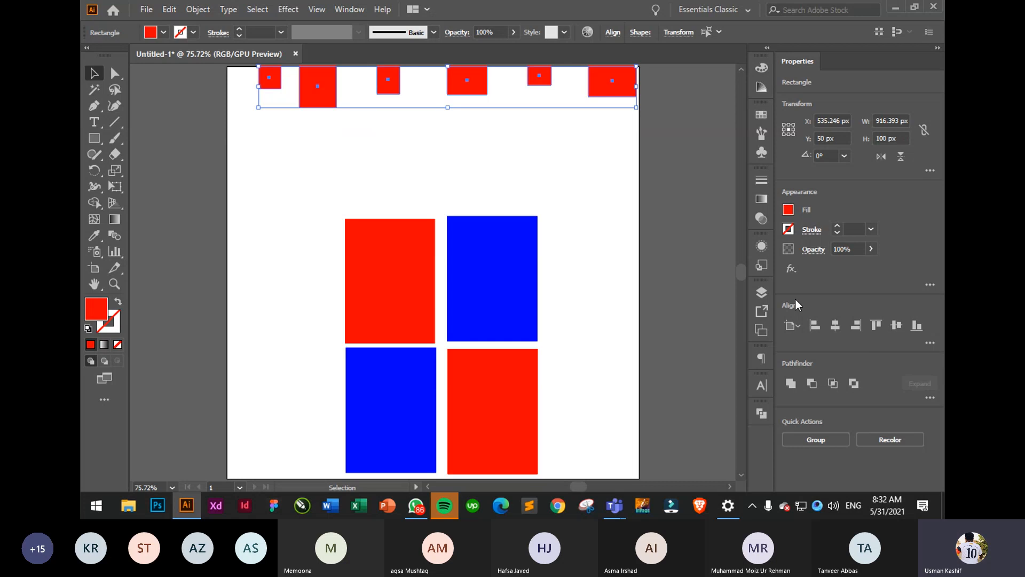
{"action": "scroll", "coordinate": [590, 282], "scroll_direction": "down", "scroll_amount": 1, "text": "alt"}
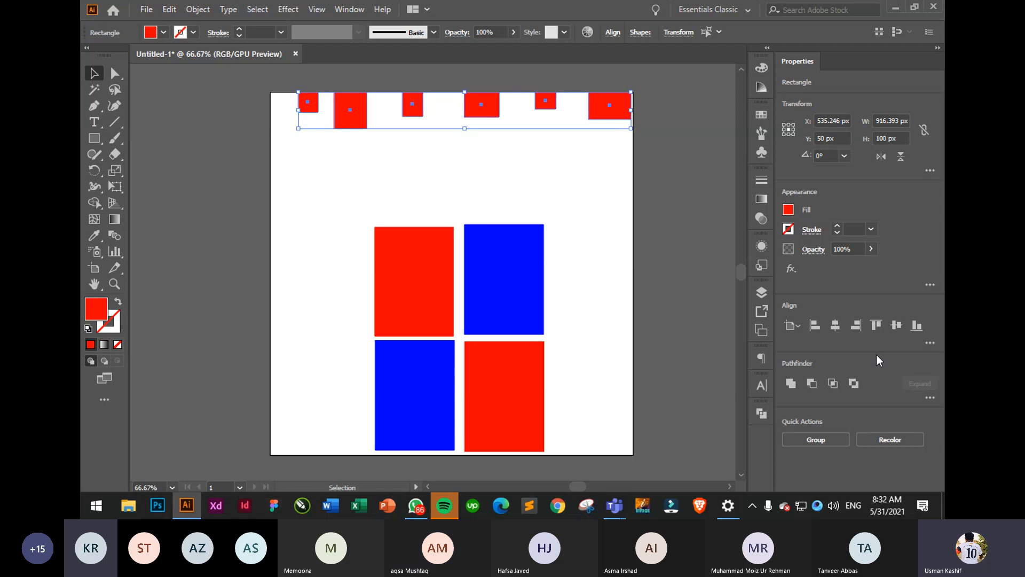
{"action": "left_click", "coordinate": [836, 326]}
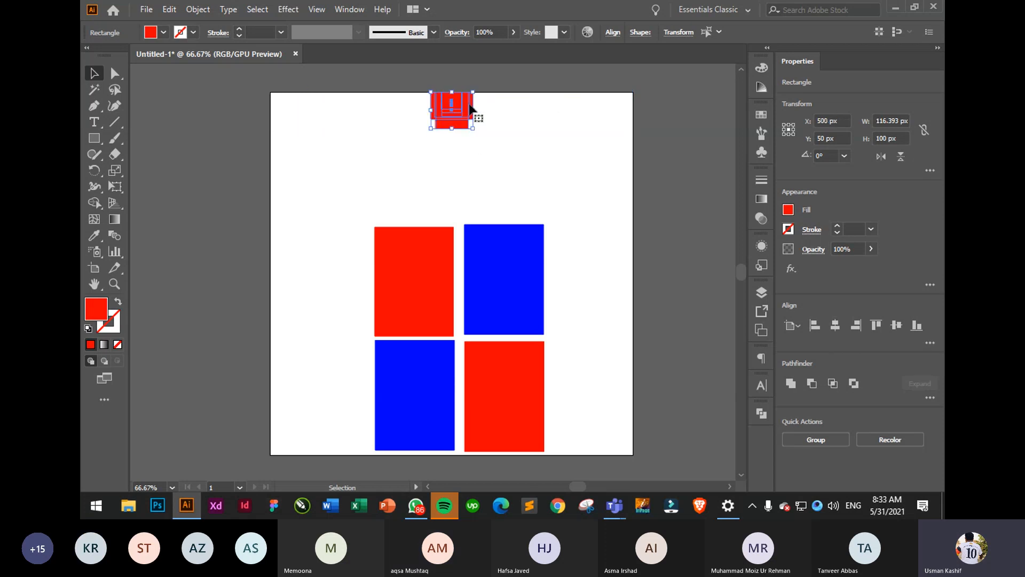
{"action": "key", "text": "ctrl+z"}
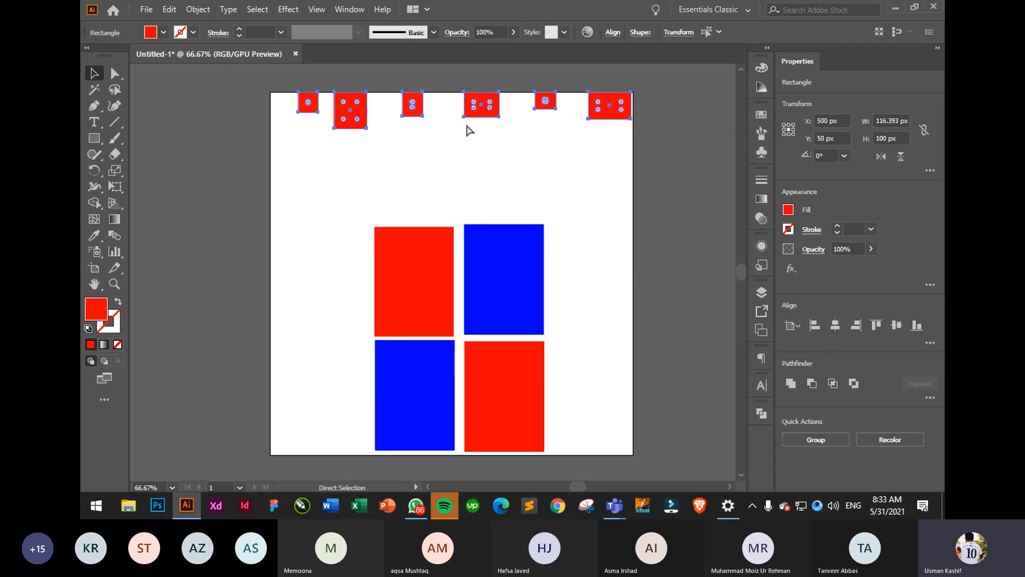
{"action": "left_click", "coordinate": [916, 325]}
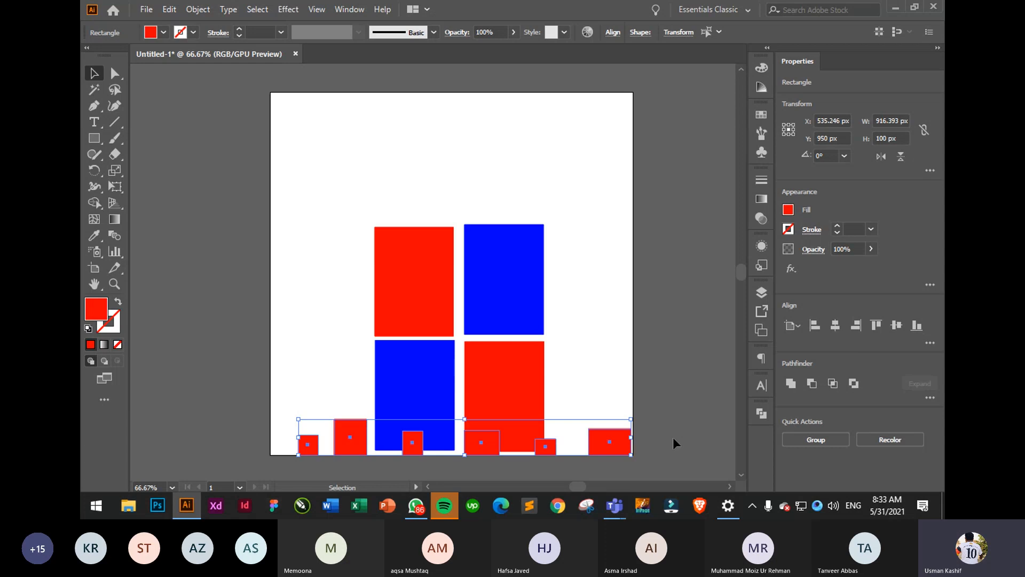
{"action": "key", "text": "ctrl+z"}
{"action": "key", "text": "ctrl+z"}
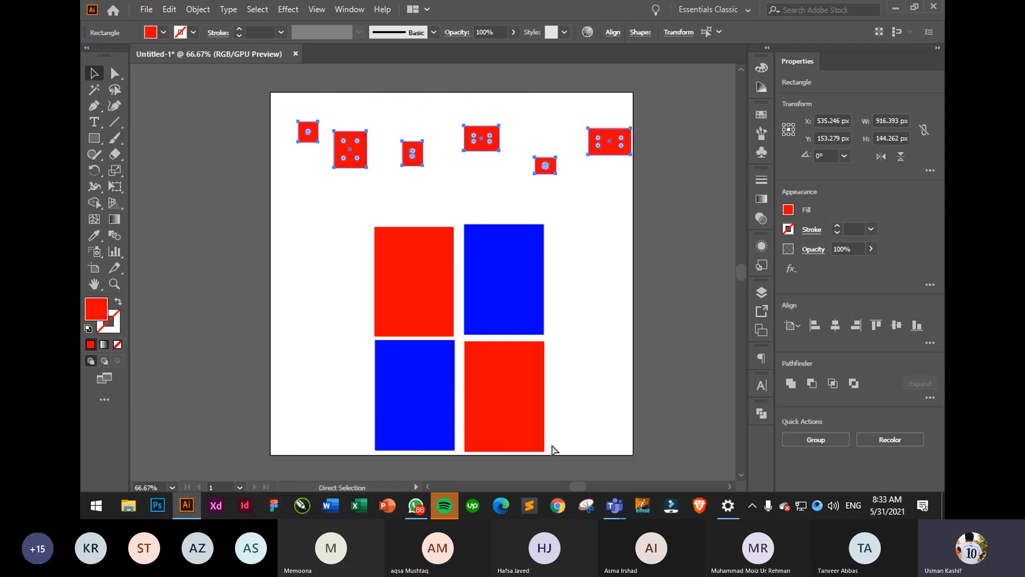
{"action": "key", "text": "v"}
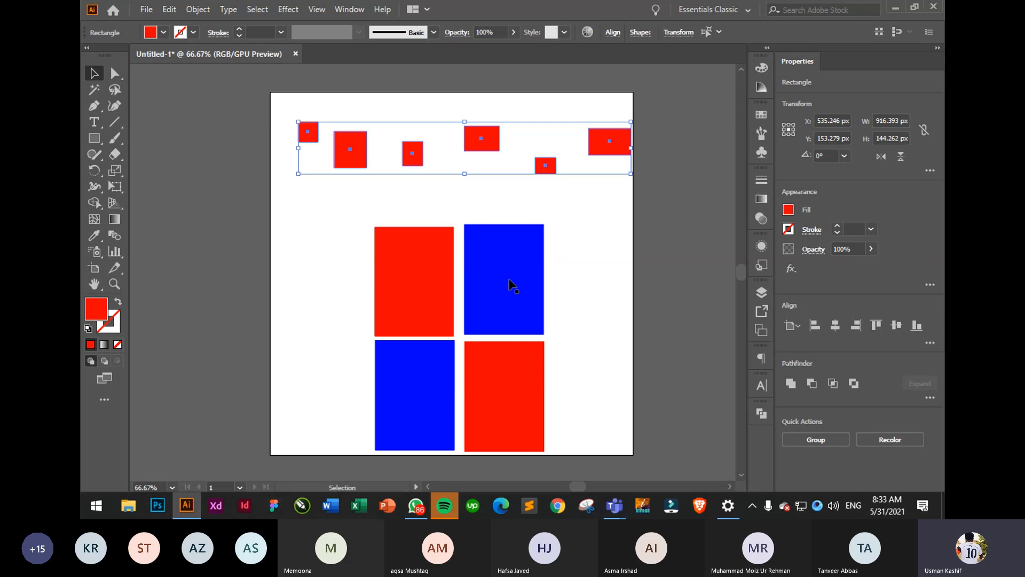
- Set the Align panel to Align to Key Object, using the fourth small rectangle as key
{"action": "left_click", "coordinate": [796, 329]}
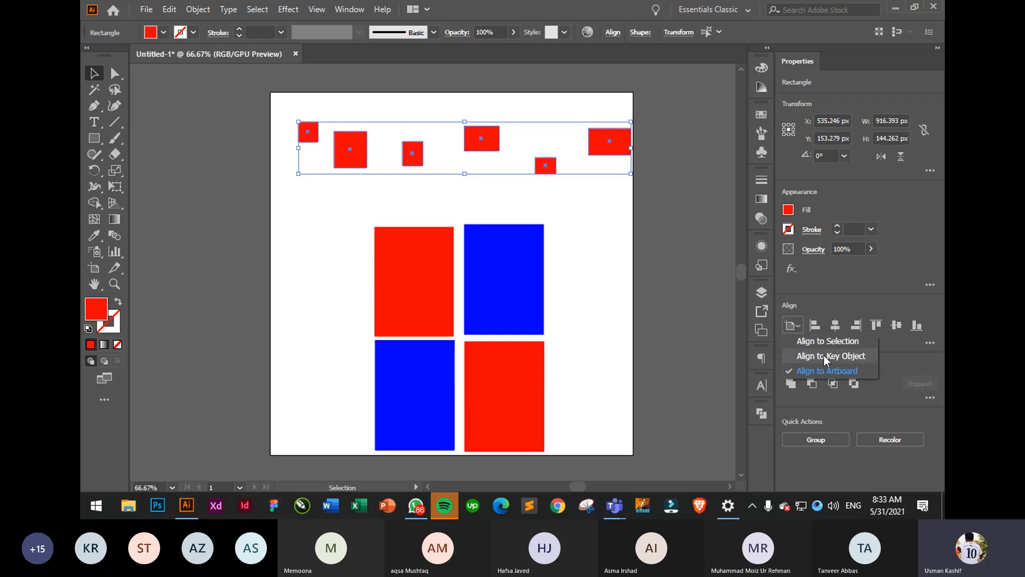
{"action": "left_click", "coordinate": [835, 341]}
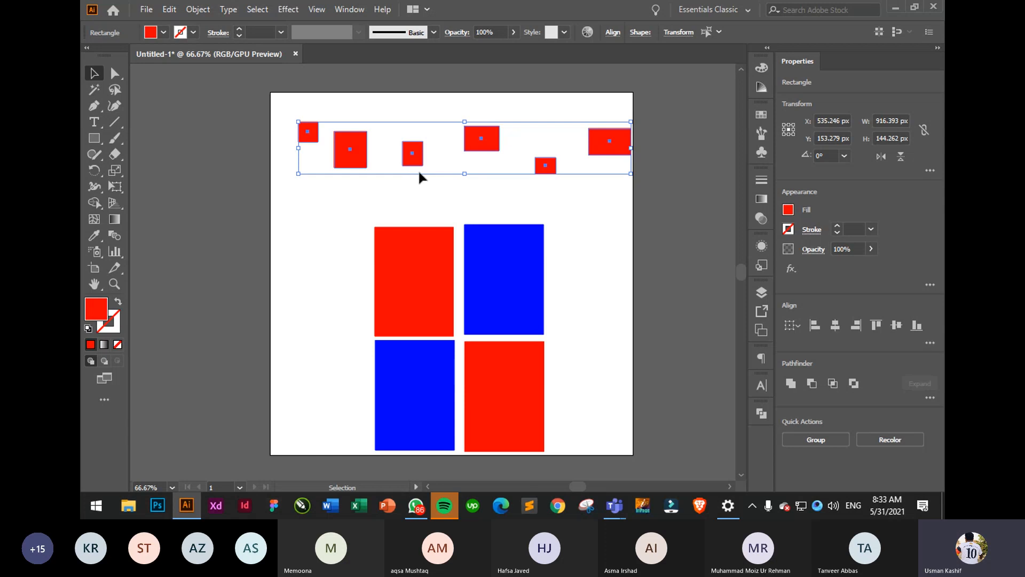
{"action": "left_click", "coordinate": [488, 142]}
- Align the small rectangles' tops, then bottoms, and make the second rectangle the new key object
{"action": "left_click", "coordinate": [876, 326]}
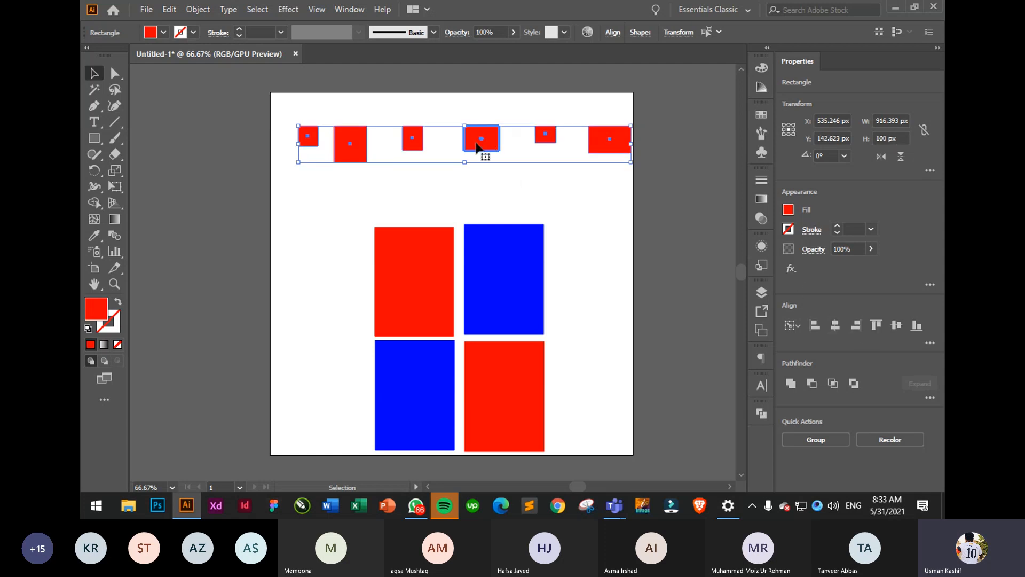
{"action": "left_click", "coordinate": [915, 326]}
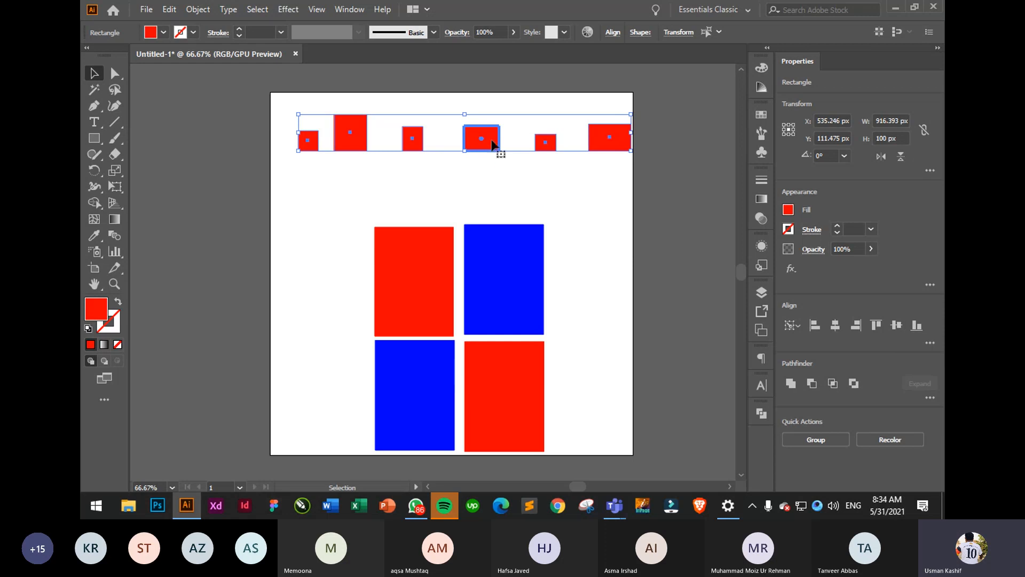
{"action": "left_click", "coordinate": [512, 196]}
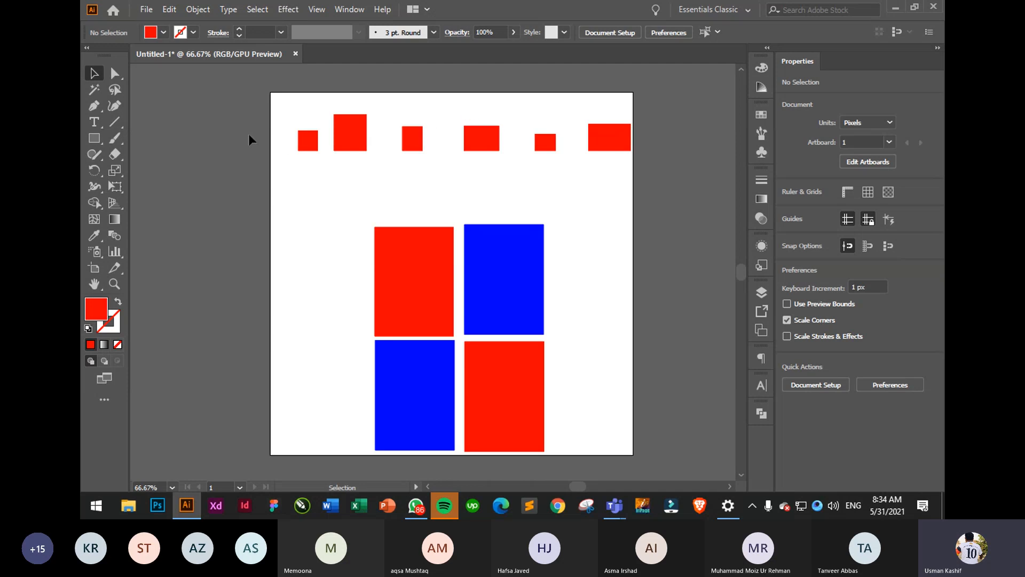
{"action": "left_click_drag", "start_coordinate": [283, 97], "coordinate": [630, 180]}
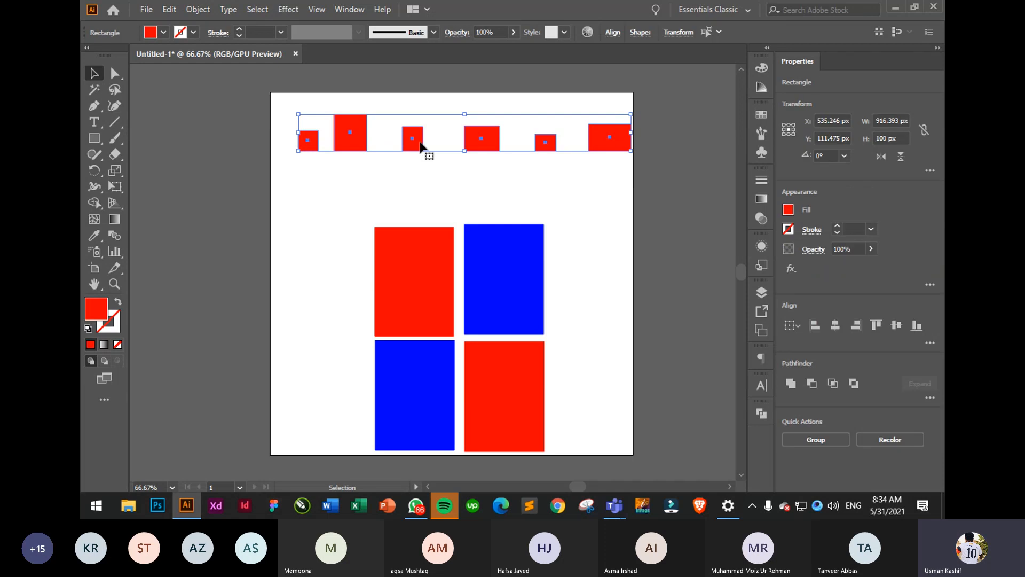
{"action": "left_click", "coordinate": [362, 145]}
- Select all six small red rectangles and delete them
{"action": "left_click", "coordinate": [588, 189]}
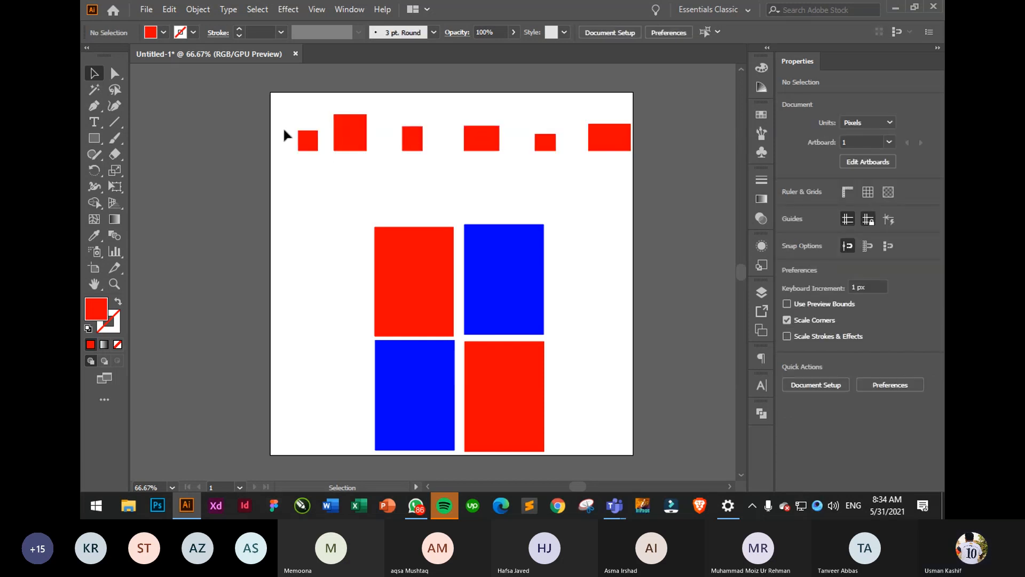
{"action": "left_click_drag", "start_coordinate": [286, 105], "coordinate": [643, 177]}
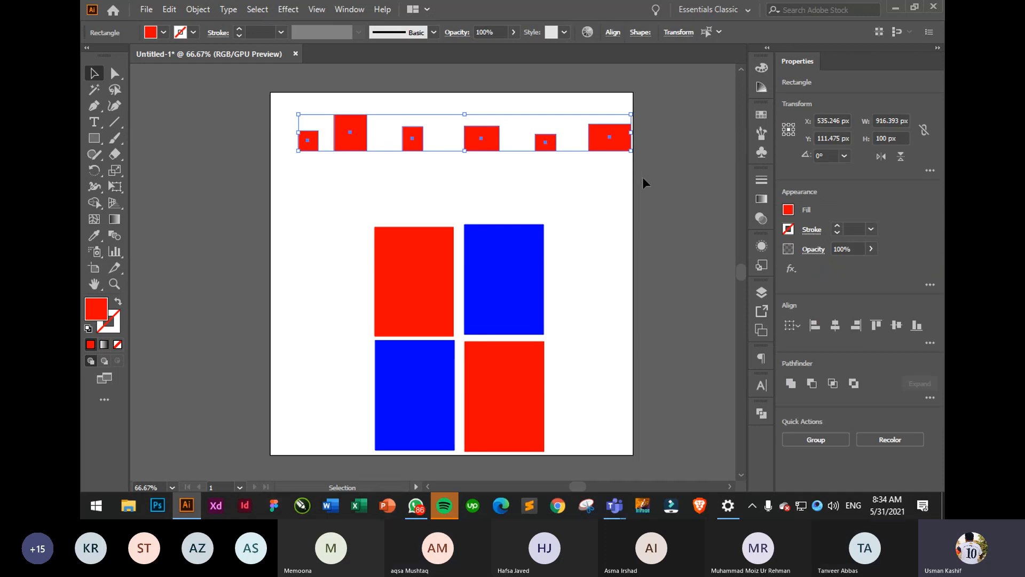
{"action": "key", "text": "Delete"}
- Raise the 2×2 grid, nudge its top-right blue rectangle into line, and pick the Magic Wand tool
{"action": "left_click_drag", "start_coordinate": [324, 178], "coordinate": [511, 360]}
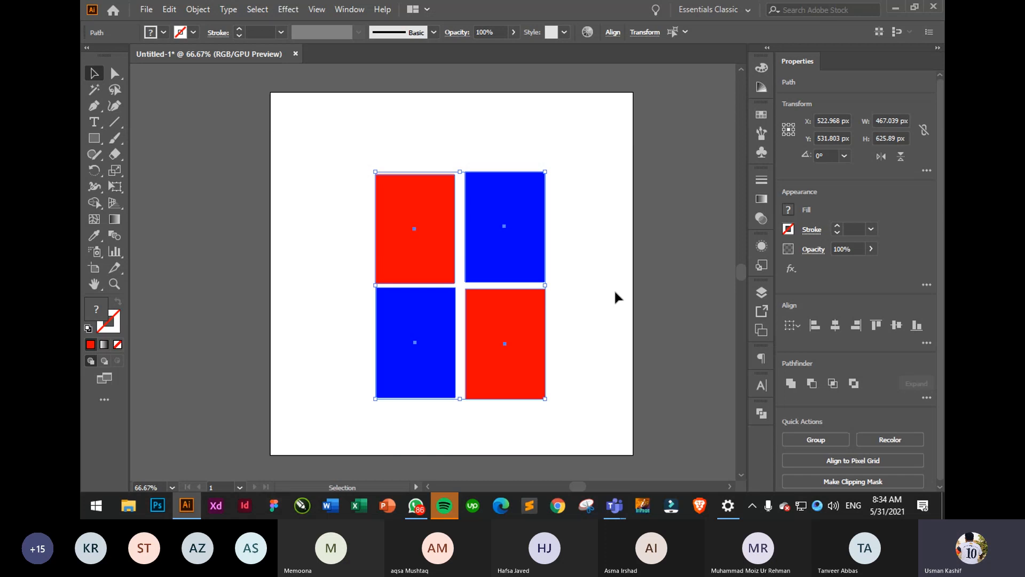
{"action": "left_click", "coordinate": [614, 288]}
{"action": "left_click_drag", "start_coordinate": [520, 236], "coordinate": [517, 238]}
{"action": "left_click", "coordinate": [602, 226]}
{"action": "left_click", "coordinate": [497, 238]}
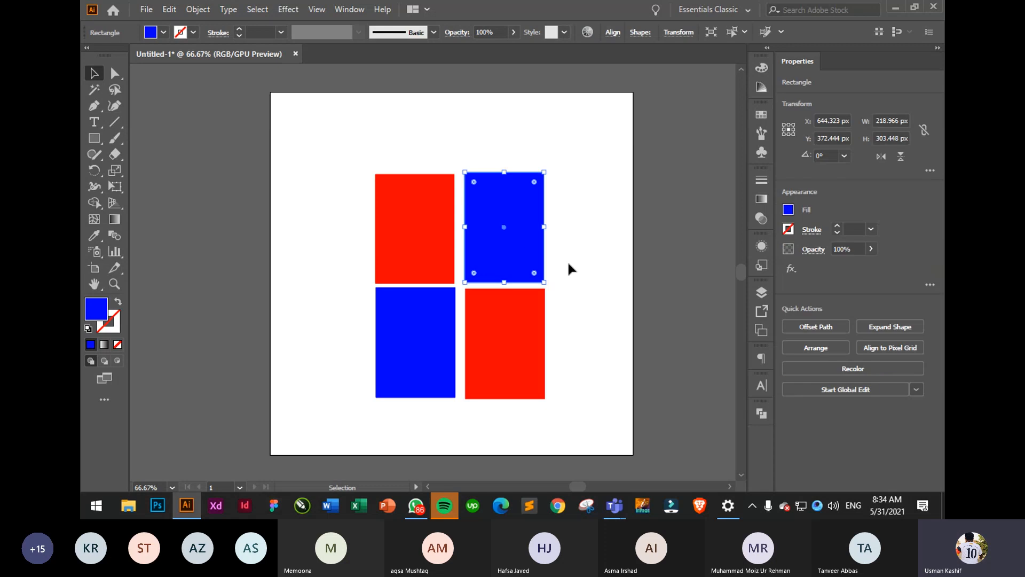
{"action": "left_click", "coordinate": [570, 267]}
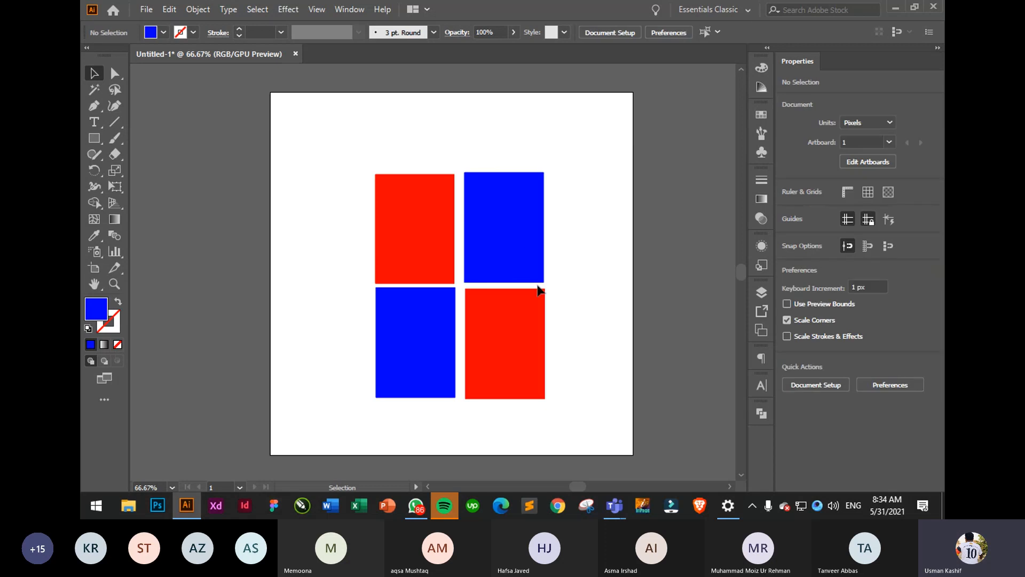
{"action": "left_click", "coordinate": [95, 93]}
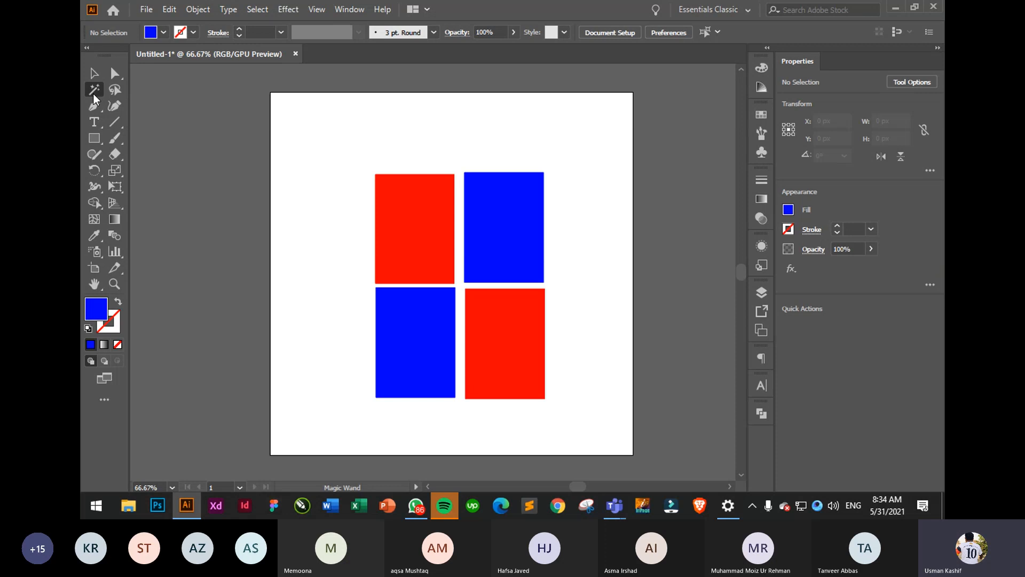
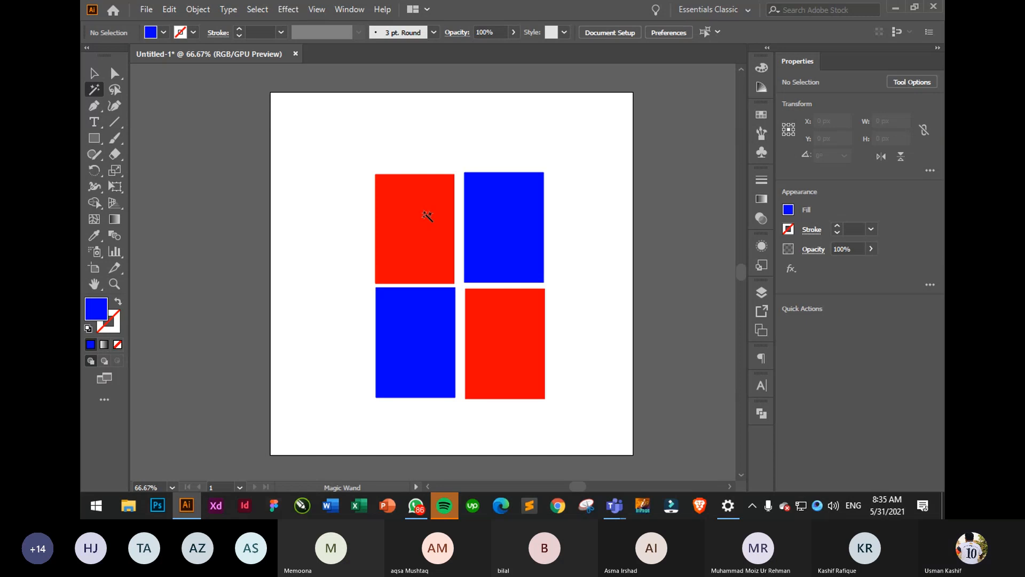
- Select both red rectangles and move them left together
{"action": "left_click", "coordinate": [422, 236]}
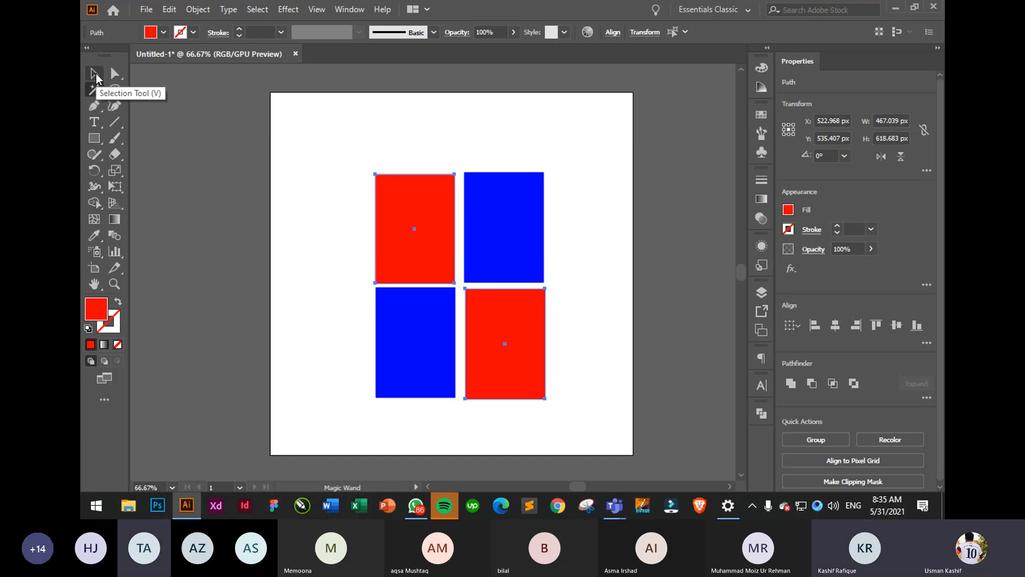
{"action": "left_click", "coordinate": [94, 73]}
{"action": "left_click_drag", "start_coordinate": [469, 219], "coordinate": [415, 212]}
{"action": "left_click", "coordinate": [580, 213]}
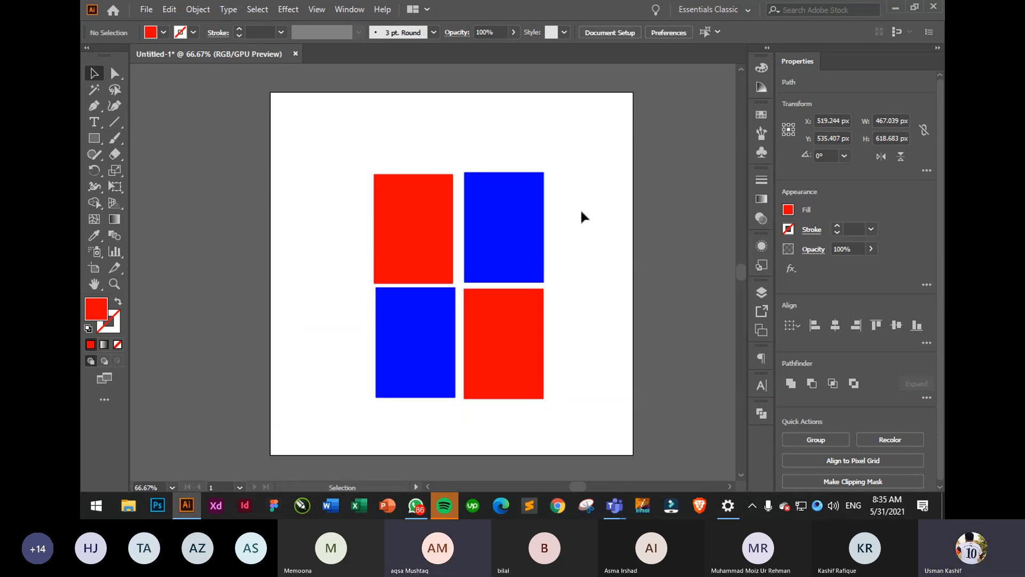
- Select both blue rectangles by colour with the Magic Wand, then deselect them
{"action": "left_click", "coordinate": [95, 91]}
{"action": "left_click", "coordinate": [499, 235]}
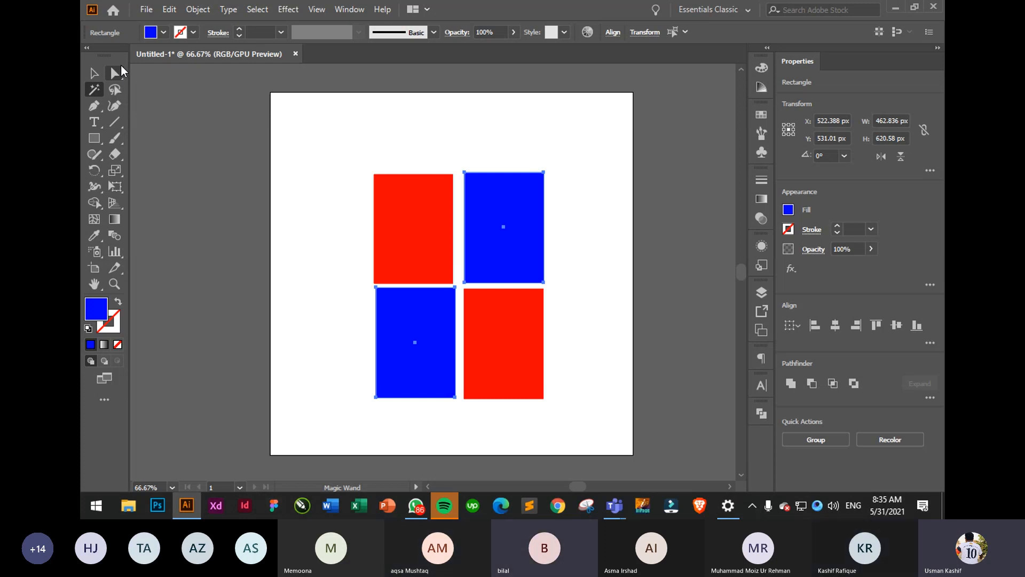
{"action": "left_click", "coordinate": [94, 73]}
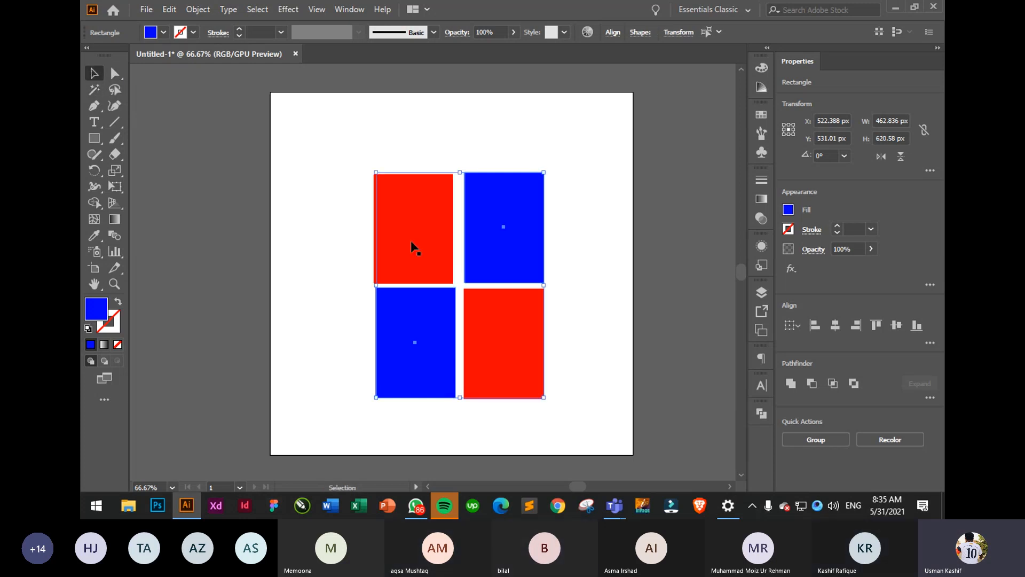
{"action": "left_click", "coordinate": [641, 273]}
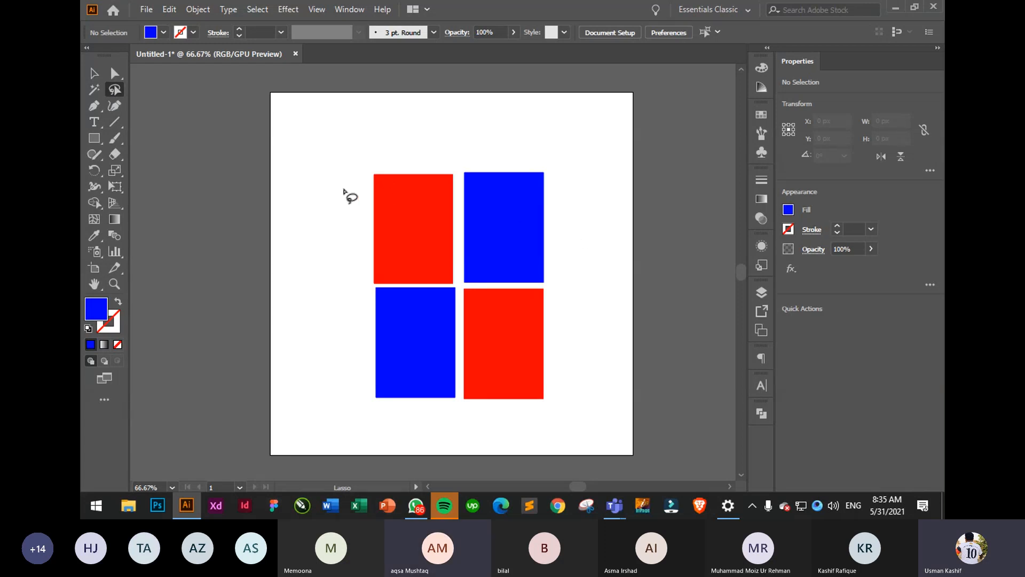
- Lasso-select anchor points on three of the rectangles
{"action": "mouse_move", "coordinate": [343, 189]}
{"action": "left_mouse_down"}
{"action": "mouse_move", "coordinate": [363, 154]}
{"action": "mouse_move", "coordinate": [459, 131]}
{"action": "mouse_move", "coordinate": [545, 137]}
{"action": "mouse_move", "coordinate": [577, 171]}
{"action": "mouse_move", "coordinate": [577, 208]}
{"action": "mouse_move", "coordinate": [515, 272]}
{"action": "mouse_move", "coordinate": [431, 274]}
{"action": "mouse_move", "coordinate": [432, 339]}
{"action": "mouse_move", "coordinate": [362, 378]}
{"action": "mouse_move", "coordinate": [329, 353]}
{"action": "mouse_move", "coordinate": [312, 277]}
{"action": "mouse_move", "coordinate": [347, 193]}
{"action": "left_mouse_up"}
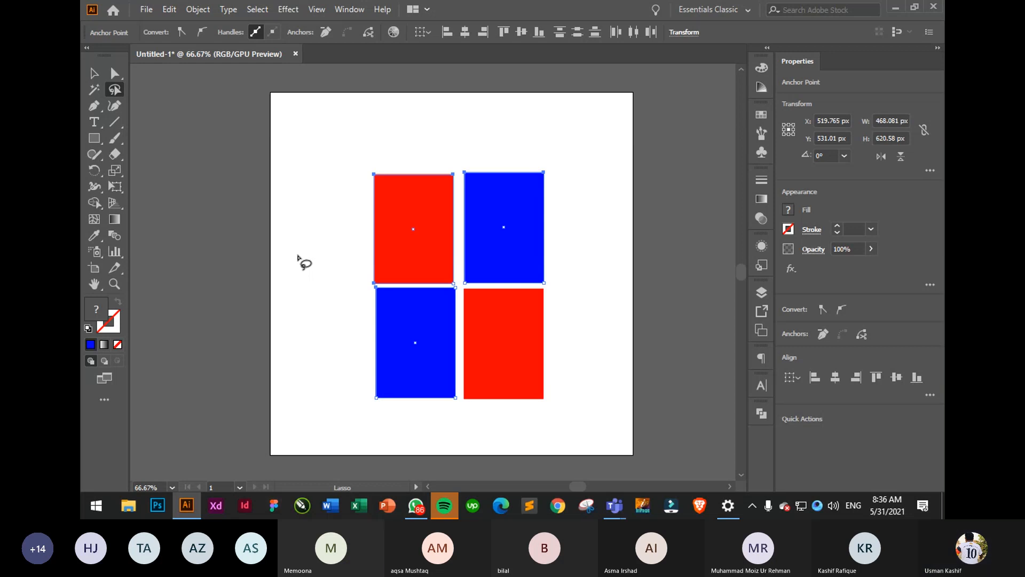
{"action": "left_click", "coordinate": [326, 273]}
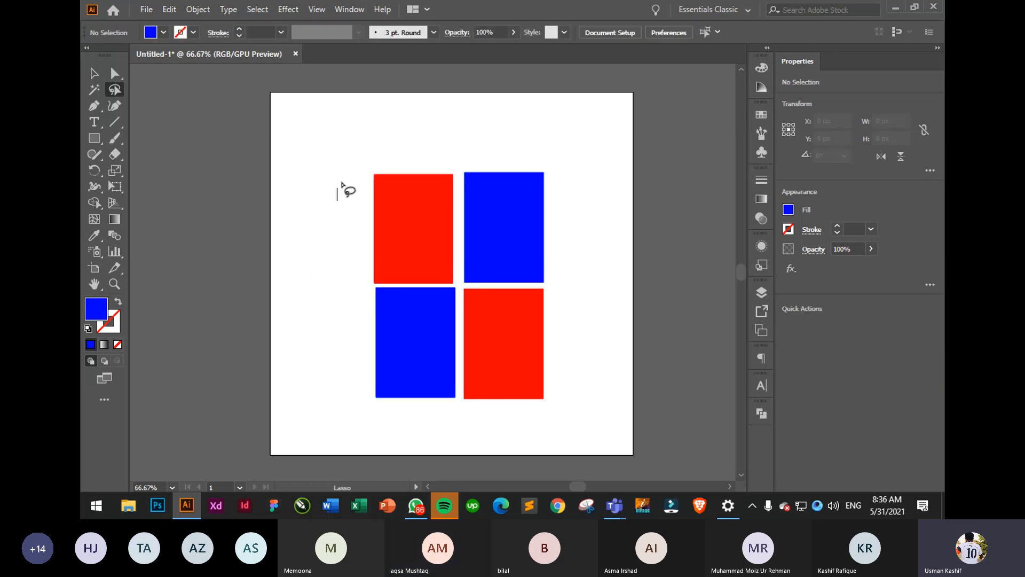
{"action": "mouse_move", "coordinate": [343, 185]}
{"action": "left_mouse_down"}
{"action": "mouse_move", "coordinate": [420, 296]}
{"action": "mouse_move", "coordinate": [385, 370]}
{"action": "mouse_move", "coordinate": [323, 247]}
{"action": "left_mouse_up"}
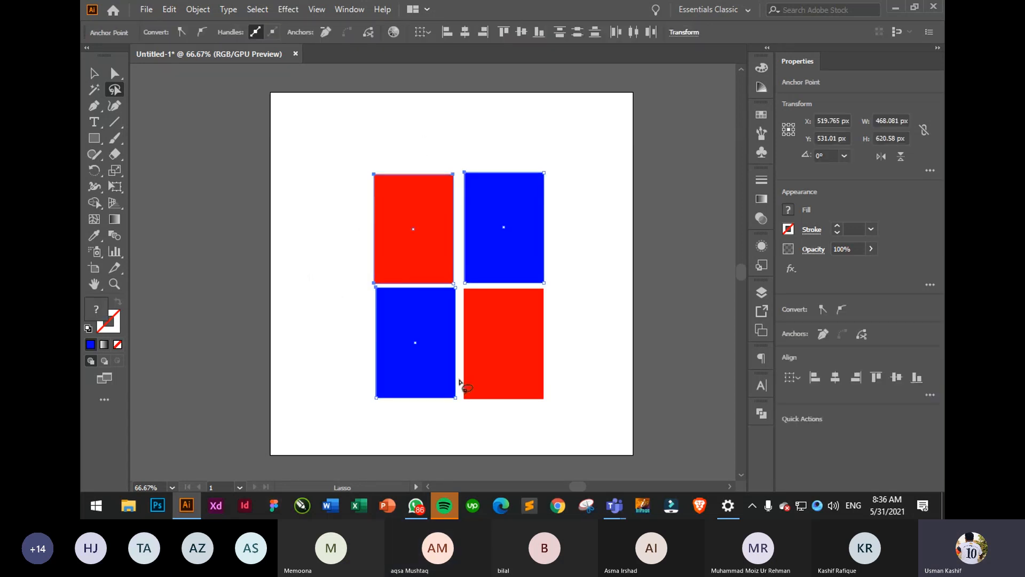
{"action": "mouse_move", "coordinate": [567, 334]}
{"action": "left_mouse_down"}
{"action": "mouse_move", "coordinate": [428, 316]}
{"action": "mouse_move", "coordinate": [538, 243]}
{"action": "left_mouse_up"}
{"action": "left_click", "coordinate": [582, 249]}
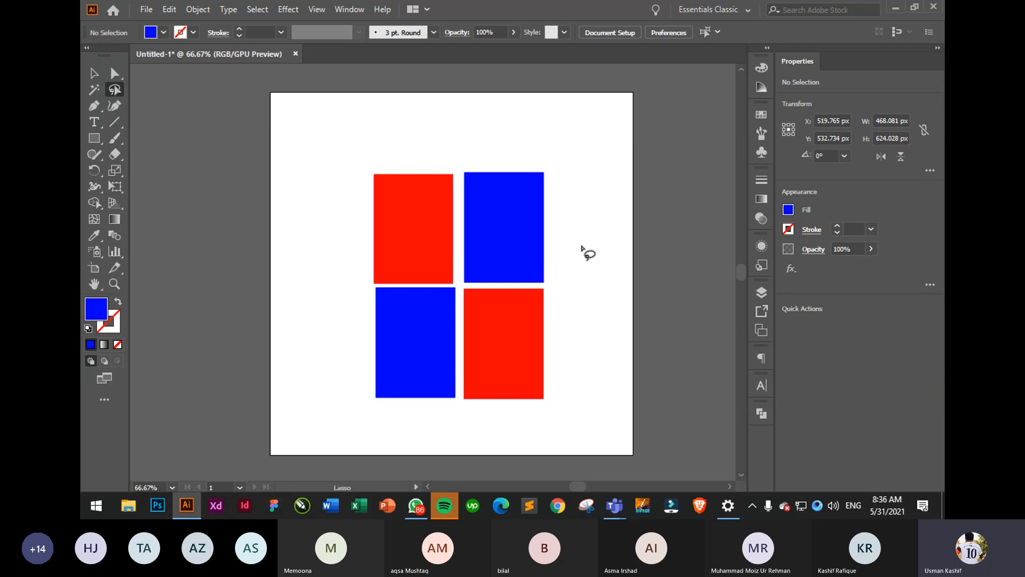
- Lasso-select anchor points across all four rectangles, then clear the selection
{"action": "mouse_move", "coordinate": [567, 210]}
{"action": "left_mouse_down"}
{"action": "mouse_move", "coordinate": [367, 350]}
{"action": "mouse_move", "coordinate": [526, 182]}
{"action": "left_mouse_up"}
{"action": "left_click", "coordinate": [575, 258]}
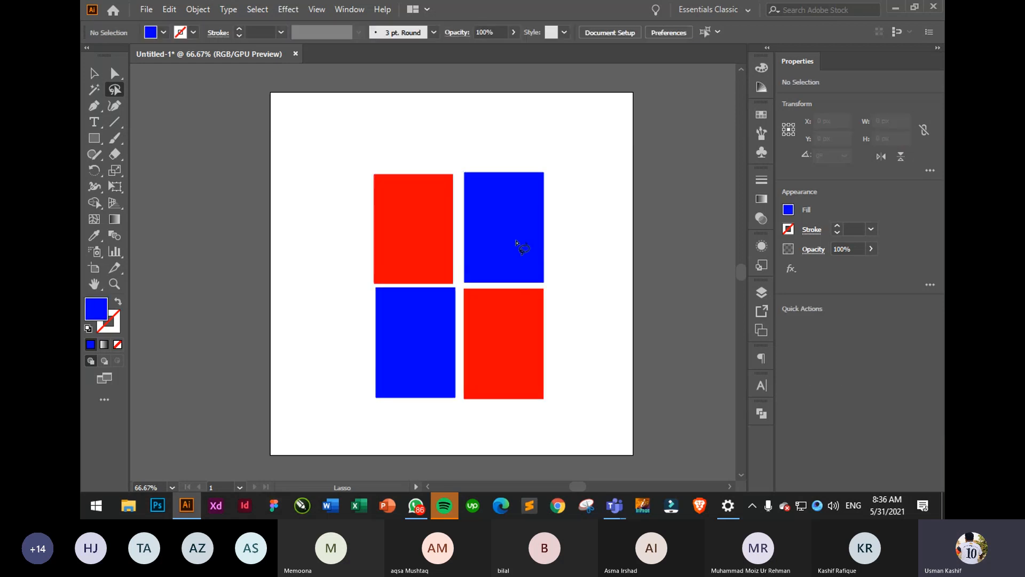
{"action": "left_click_drag", "start_coordinate": [516, 243], "coordinate": [492, 229]}
{"action": "left_click", "coordinate": [597, 250]}
{"action": "left_click_drag", "start_coordinate": [349, 269], "coordinate": [376, 282]}
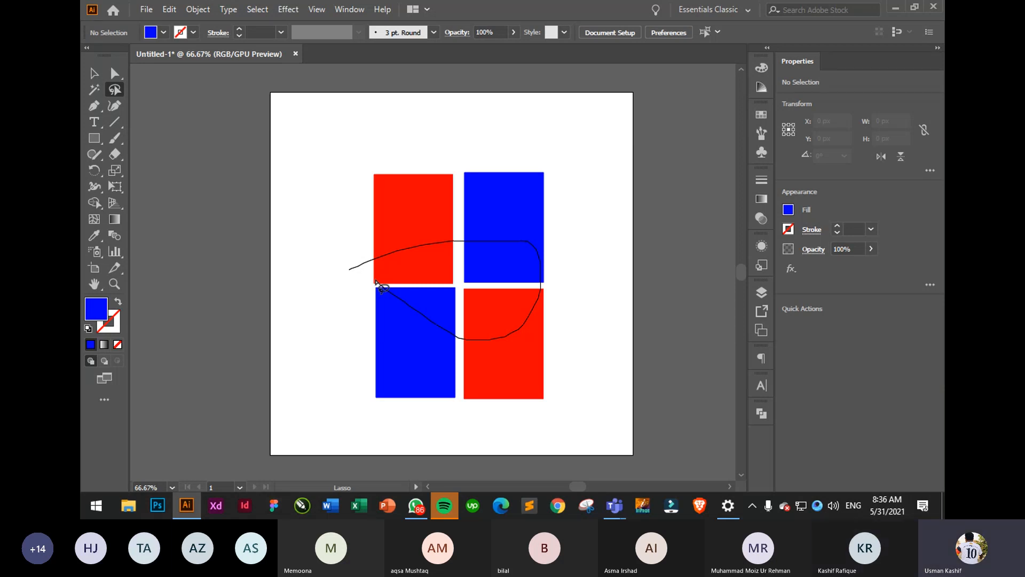
{"action": "left_click_drag", "start_coordinate": [376, 282], "coordinate": [376, 282]}
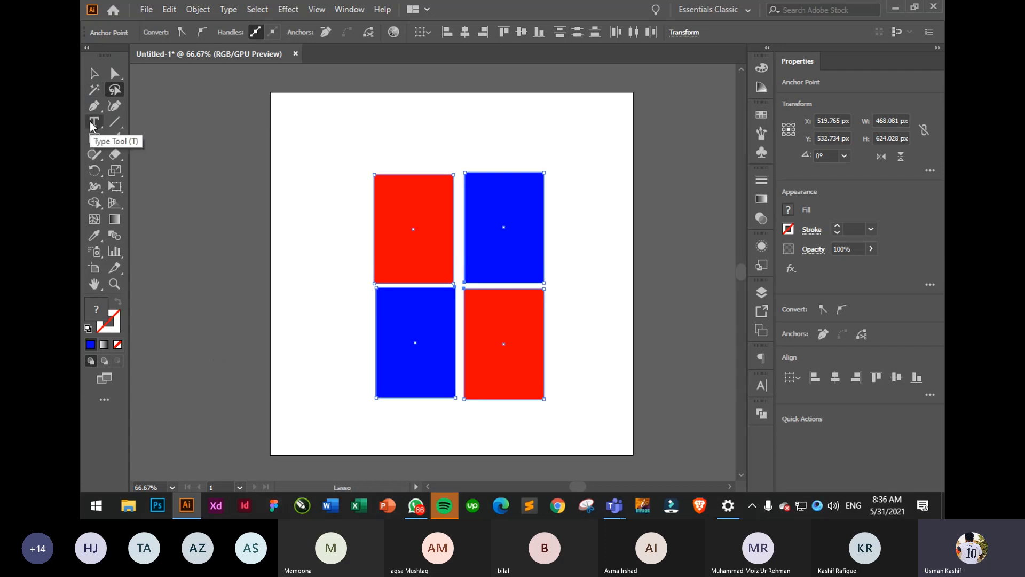
{"action": "left_click", "coordinate": [94, 73]}
{"action": "left_click", "coordinate": [437, 285]}
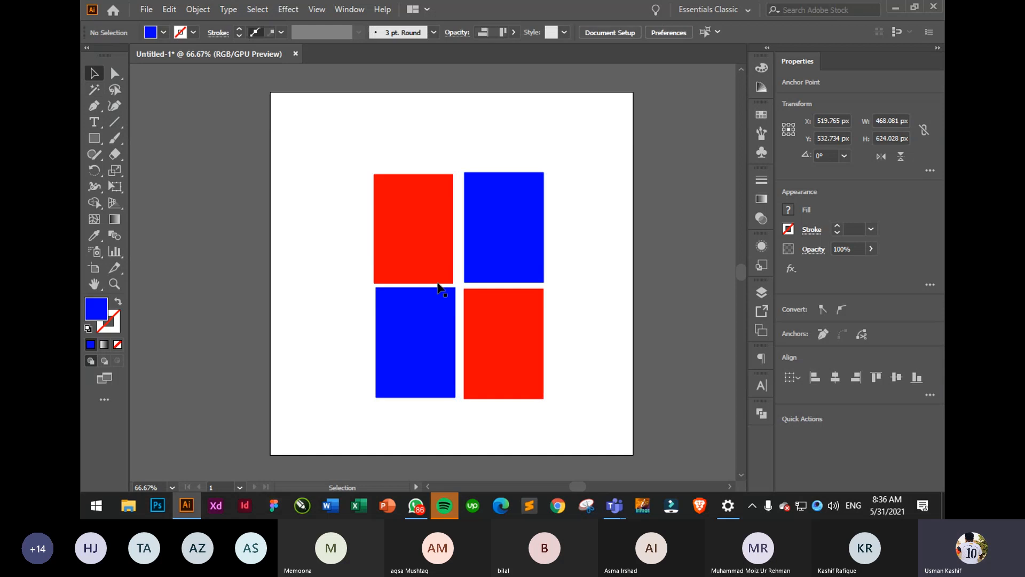
- Delete four of the rectangles and move the remaining red one toward centre
{"action": "left_click", "coordinate": [499, 345]}
{"action": "left_click", "coordinate": [380, 347], "text": "shift"}
{"action": "left_click", "coordinate": [428, 256], "text": "shift"}
{"action": "left_click", "coordinate": [505, 228], "text": "shift"}
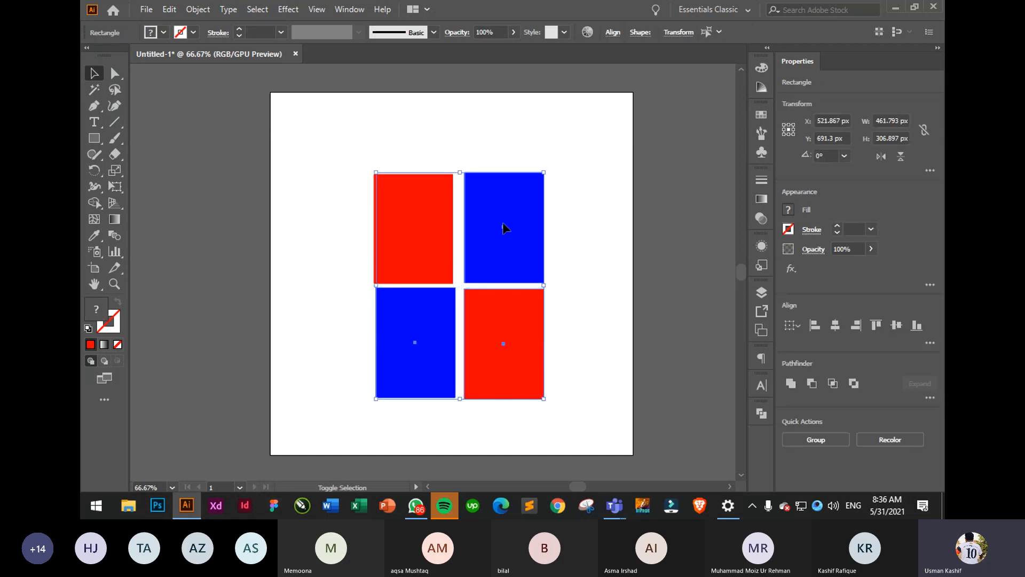
{"action": "key", "text": "Delete"}
{"action": "left_click_drag", "start_coordinate": [410, 268], "coordinate": [470, 257]}
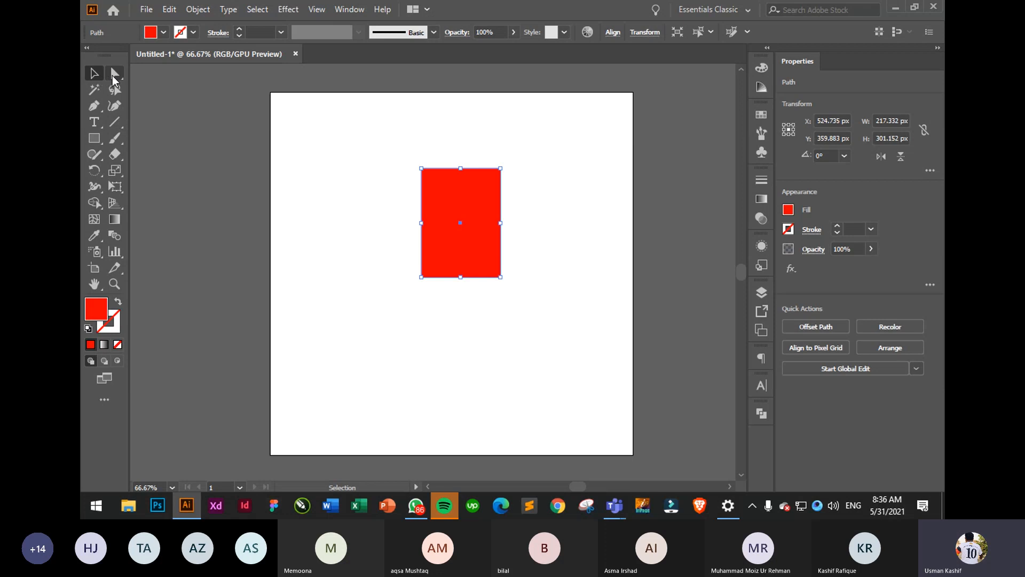
- Delete the red rectangle's top-right corner to form a triangle, then move it lower
{"action": "left_click", "coordinate": [114, 76]}
{"action": "left_click_drag", "start_coordinate": [476, 143], "coordinate": [531, 183]}
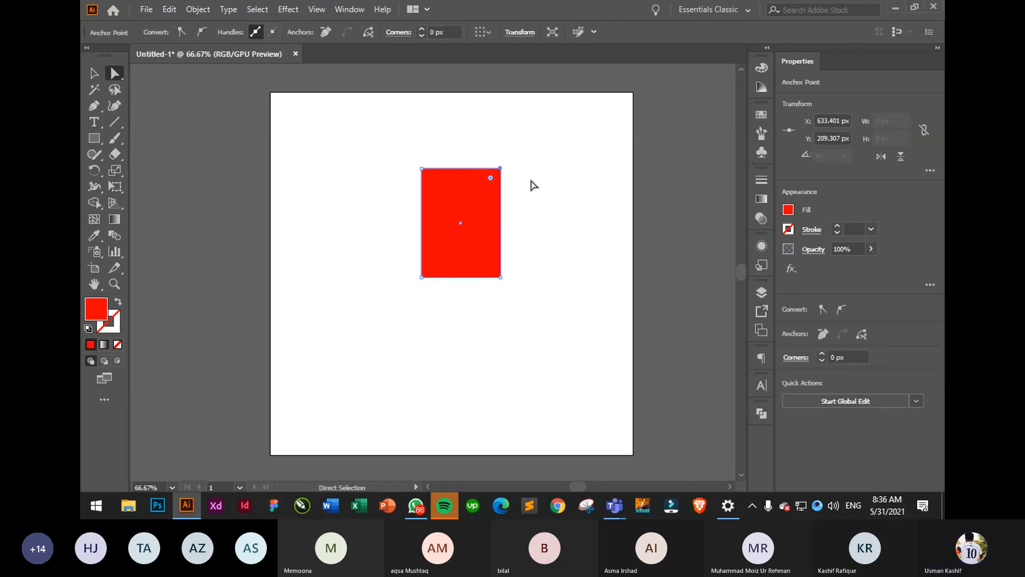
{"action": "key", "text": "Delete"}
{"action": "left_click", "coordinate": [504, 174]}
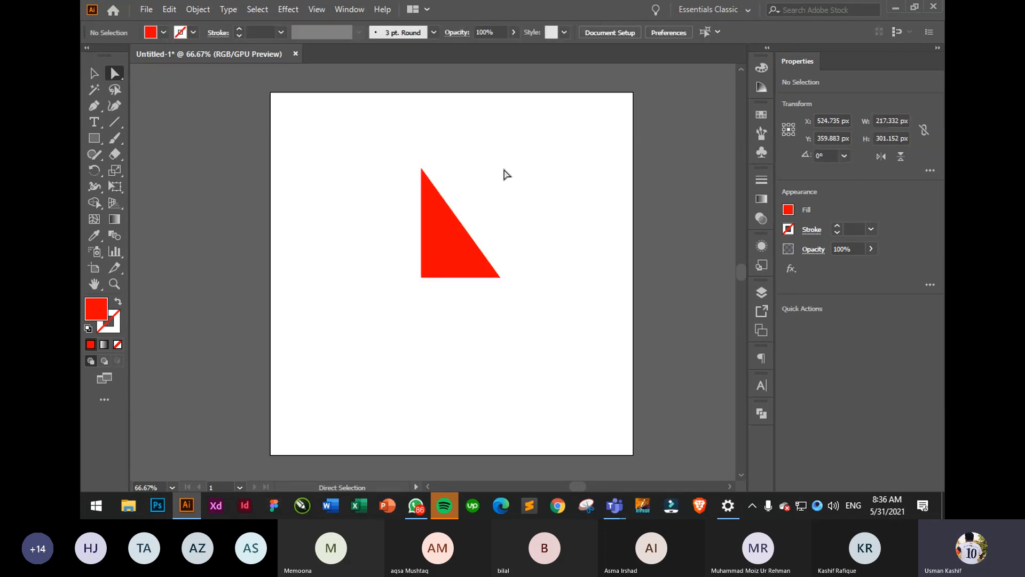
{"action": "left_click", "coordinate": [450, 236]}
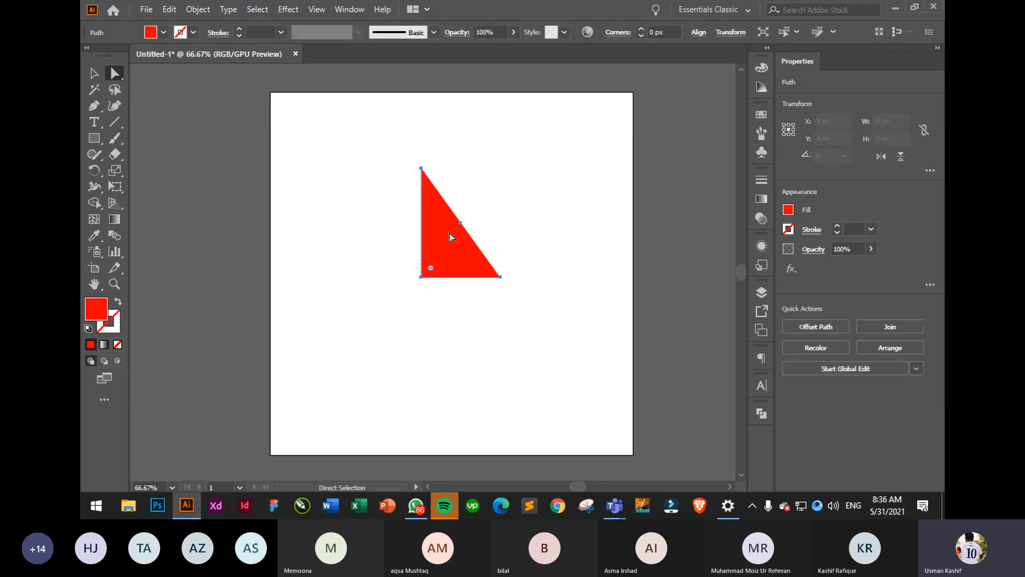
{"action": "left_click", "coordinate": [93, 74]}
{"action": "left_click", "coordinate": [531, 195]}
{"action": "left_click_drag", "start_coordinate": [431, 237], "coordinate": [434, 275]}
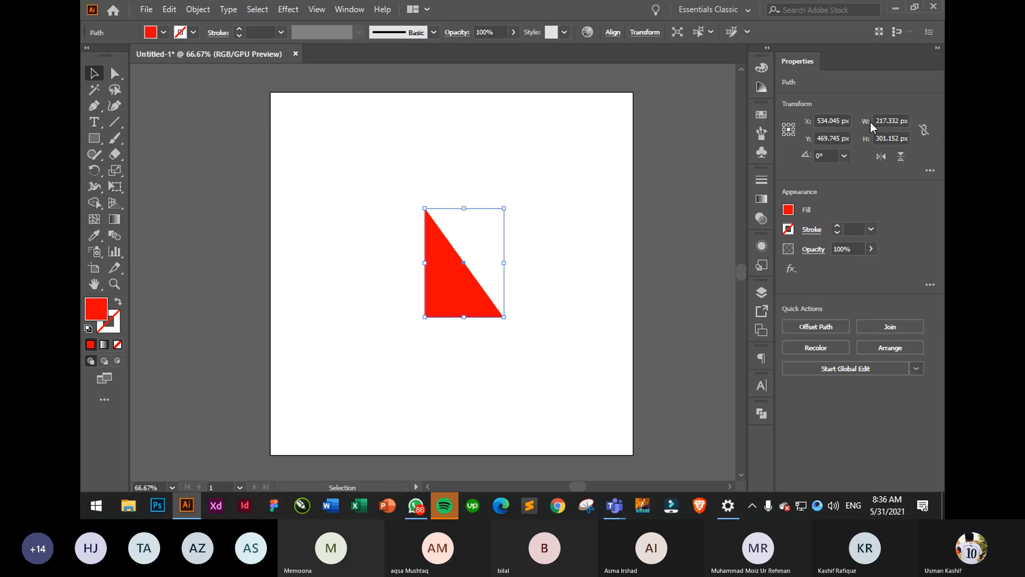
- Undo the move and the corner deletion, restoring the red rectangle
{"action": "left_click", "coordinate": [529, 192]}
{"action": "left_click", "coordinate": [454, 264]}
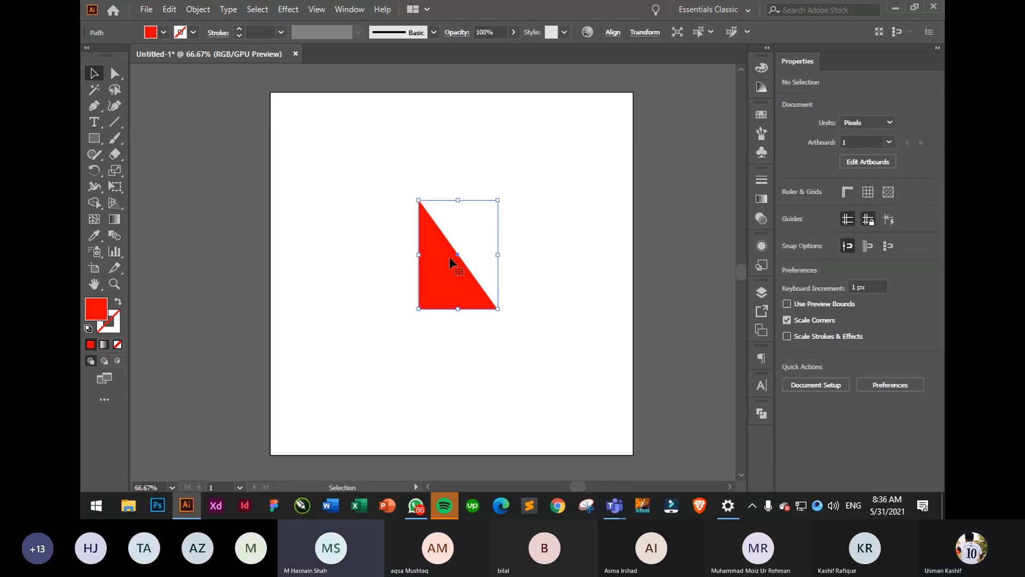
{"action": "key", "text": "ctrl+z"}
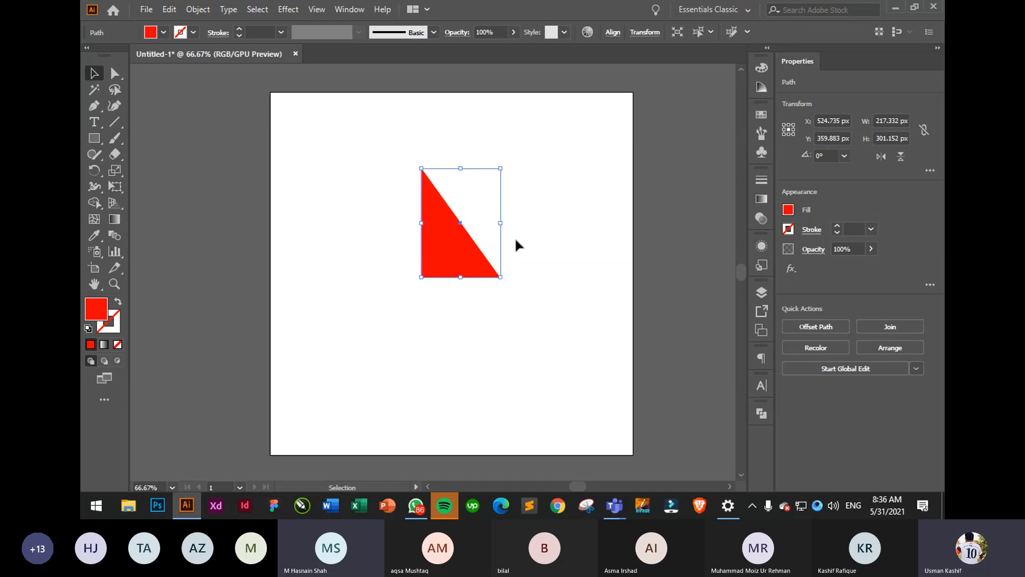
{"action": "key", "text": "ctrl+z"}
{"action": "left_click", "coordinate": [492, 151]}
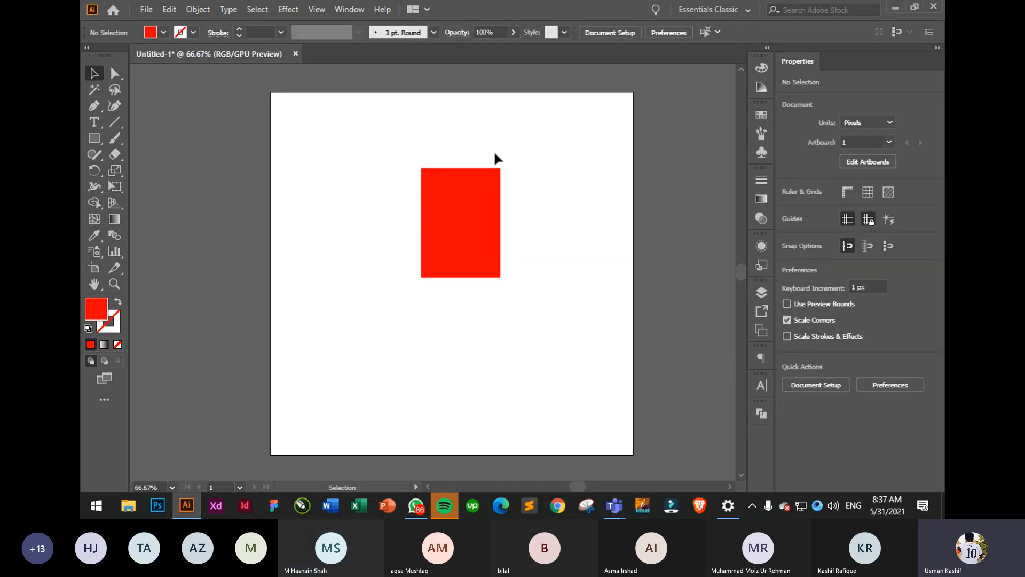
{"action": "left_click", "coordinate": [475, 184]}
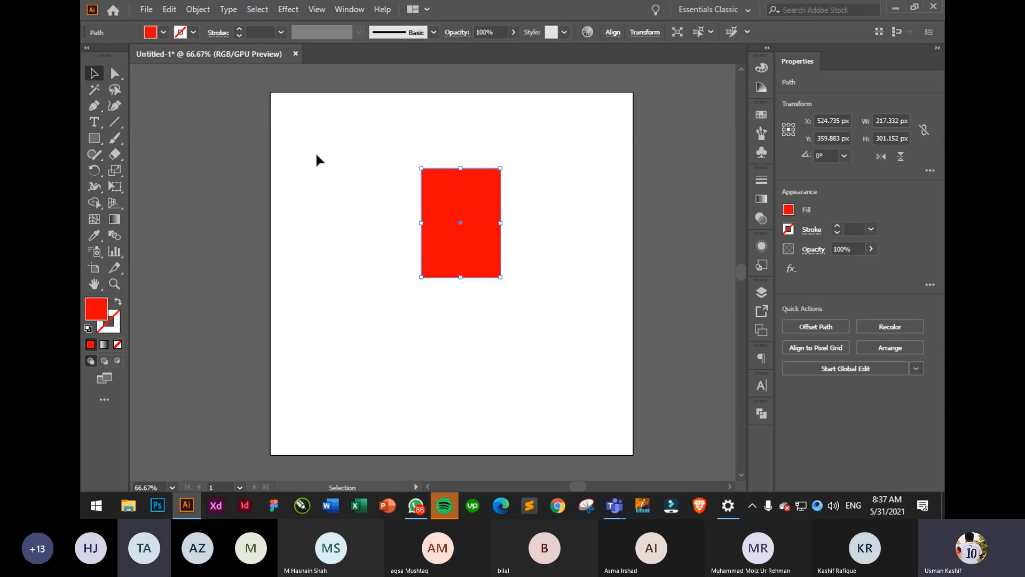
- Remove the rectangle's top-right anchor point to make a right triangle
{"action": "left_click", "coordinate": [115, 74]}
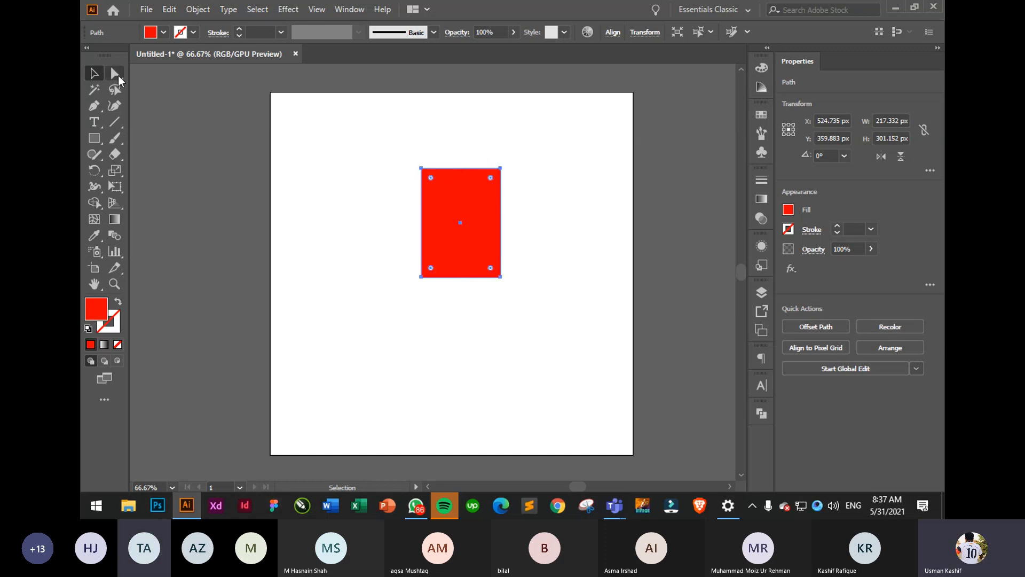
{"action": "left_click", "coordinate": [502, 169]}
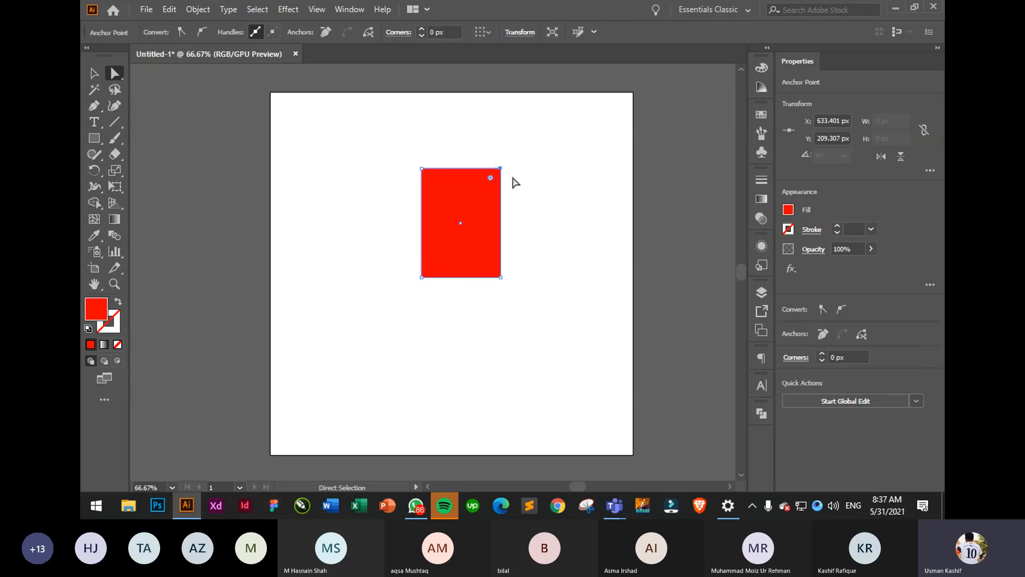
{"action": "left_click", "coordinate": [326, 32]}
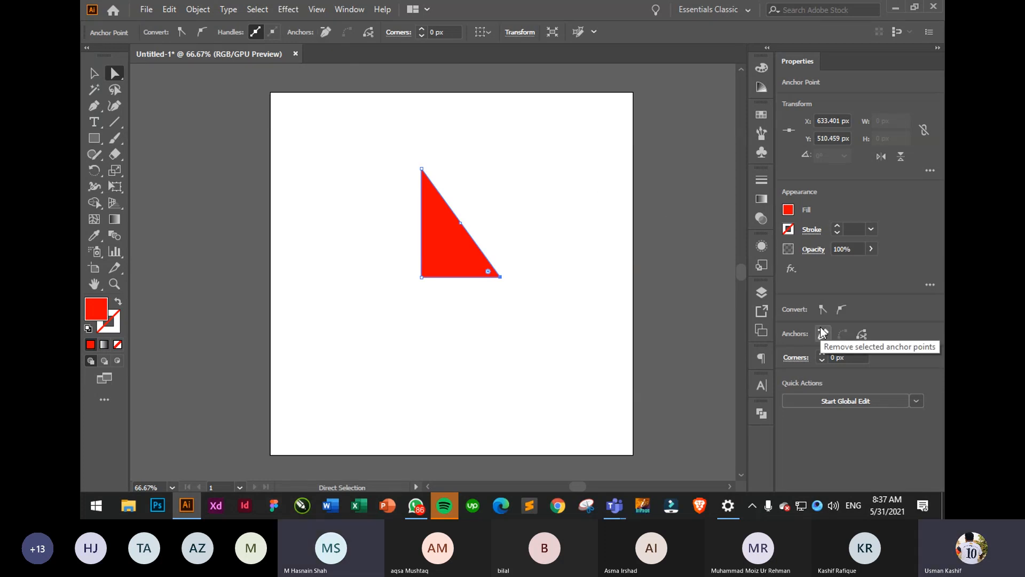
{"action": "left_click", "coordinate": [510, 220]}
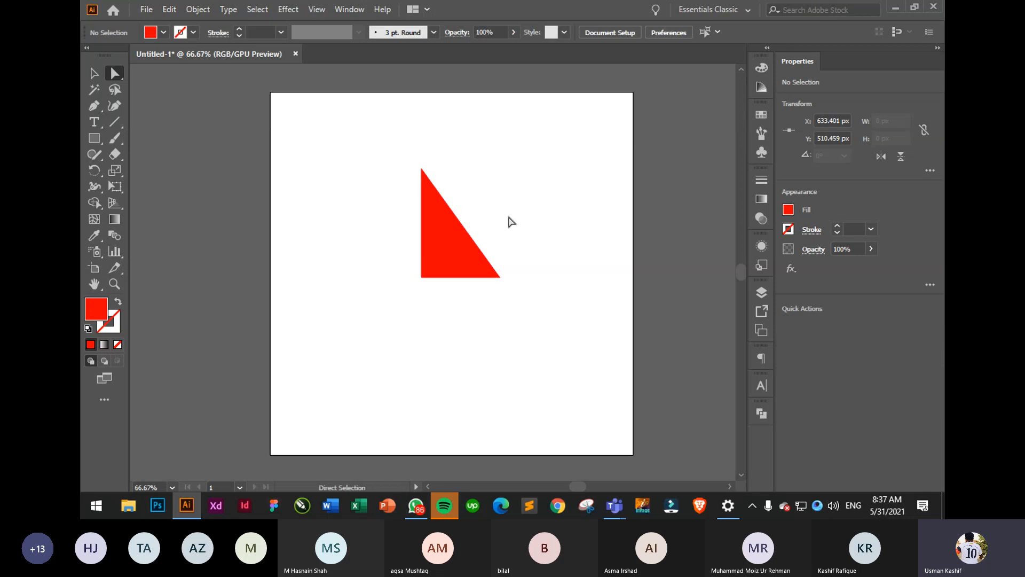
- Nudge the red triangle slightly left and down
{"action": "left_click", "coordinate": [94, 73]}
{"action": "left_click_drag", "start_coordinate": [446, 272], "coordinate": [431, 291]}
{"action": "left_click", "coordinate": [541, 248]}
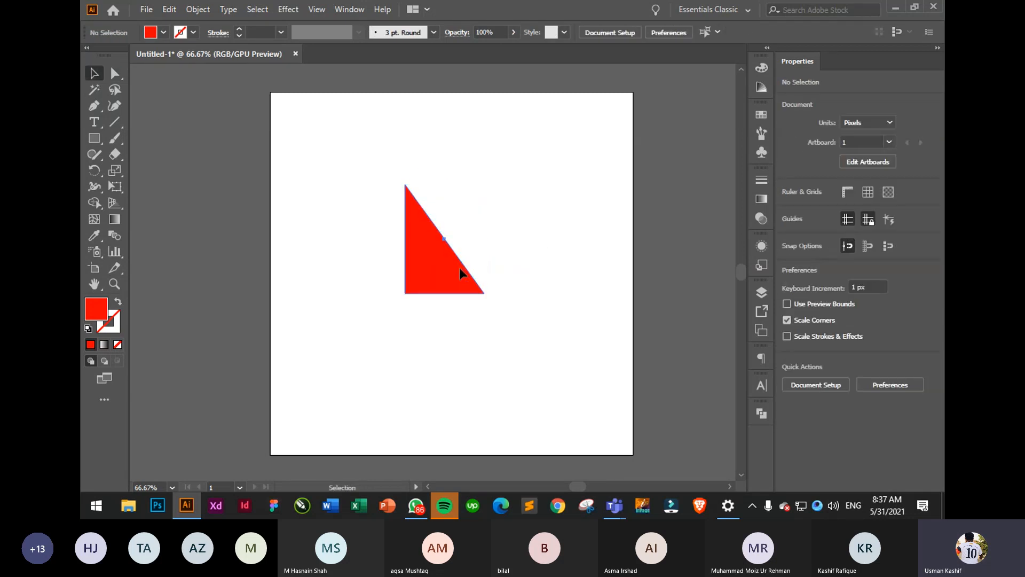
{"action": "left_click", "coordinate": [459, 269]}
{"action": "left_click", "coordinate": [507, 270]}
{"action": "left_click", "coordinate": [440, 285]}
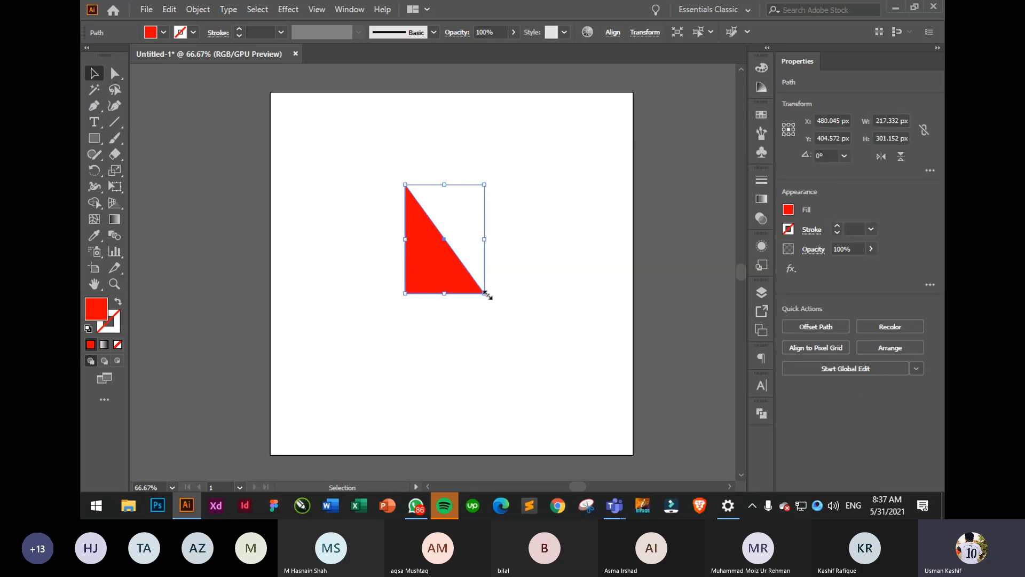
- Enlarge the triangle from its bottom-right corner and move it up-left
{"action": "left_click_drag", "start_coordinate": [486, 294], "coordinate": [550, 358]}
{"action": "left_click", "coordinate": [567, 345]}
{"action": "left_click_drag", "start_coordinate": [477, 322], "coordinate": [453, 293]}
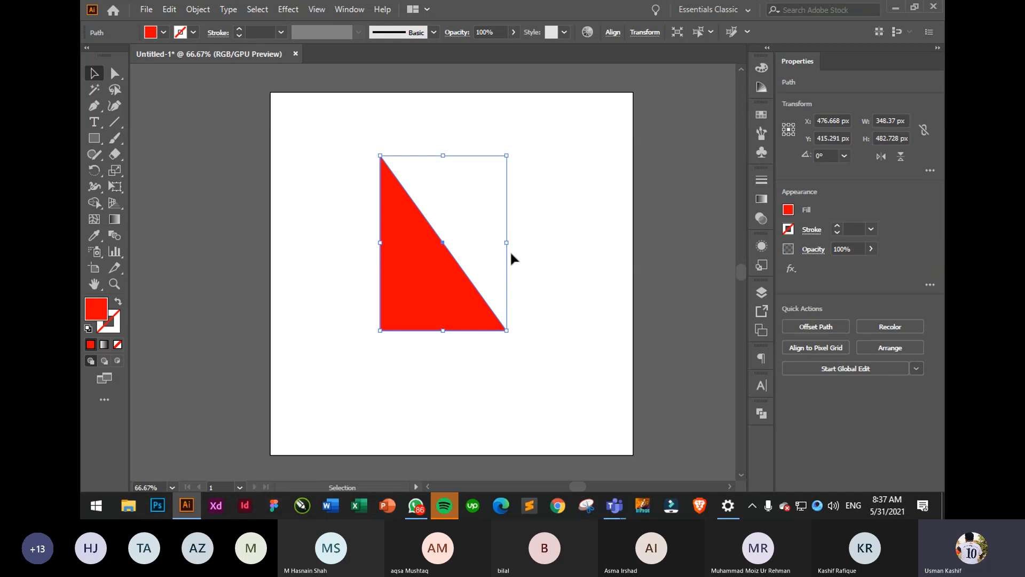
{"action": "left_click", "coordinate": [466, 270]}
- Reselect the triangle and check its Transform settings and the Window menu
{"action": "left_click", "coordinate": [451, 273]}
{"action": "left_click", "coordinate": [651, 35]}
{"action": "left_click", "coordinate": [343, 11]}
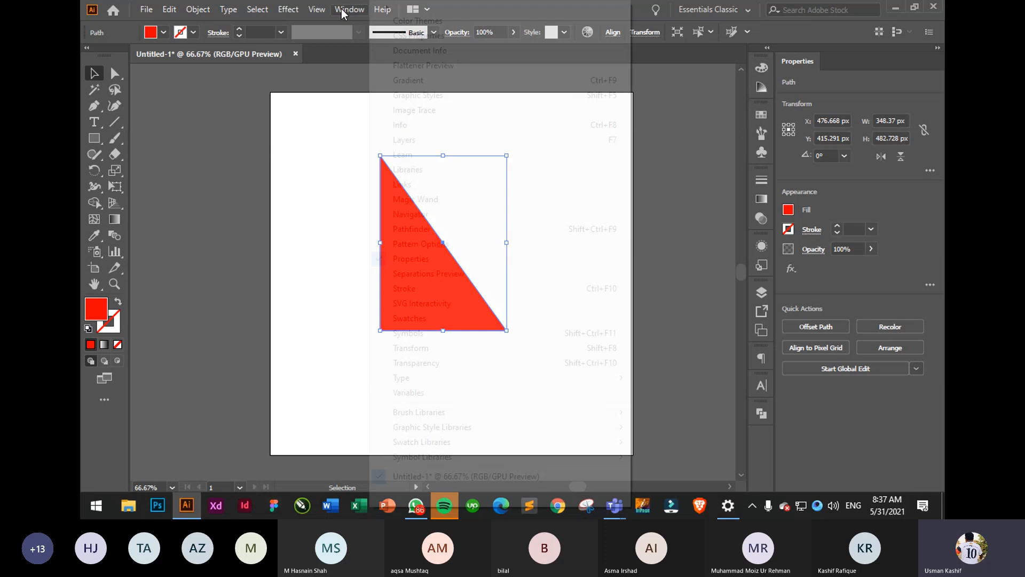
{"action": "left_click", "coordinate": [687, 159]}
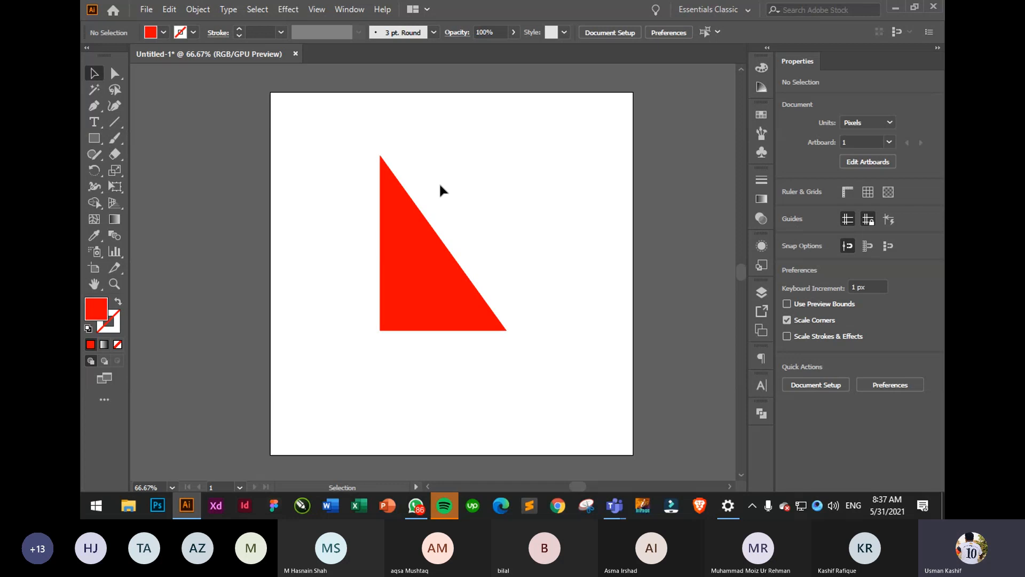
{"action": "left_click", "coordinate": [446, 275]}
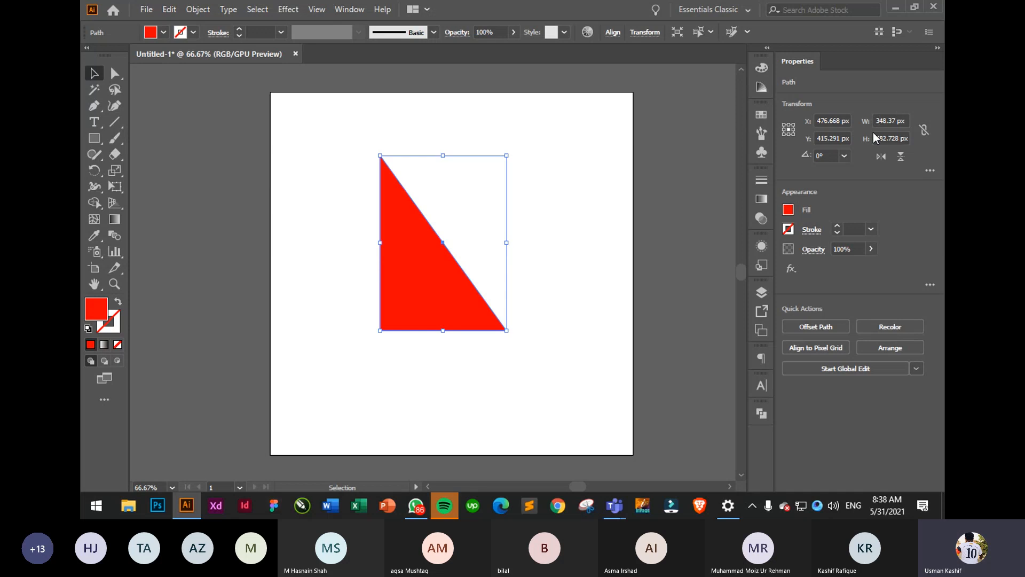
- Link the triangle's width and height proportions and inspect the extra transform options
{"action": "left_click", "coordinate": [924, 131]}
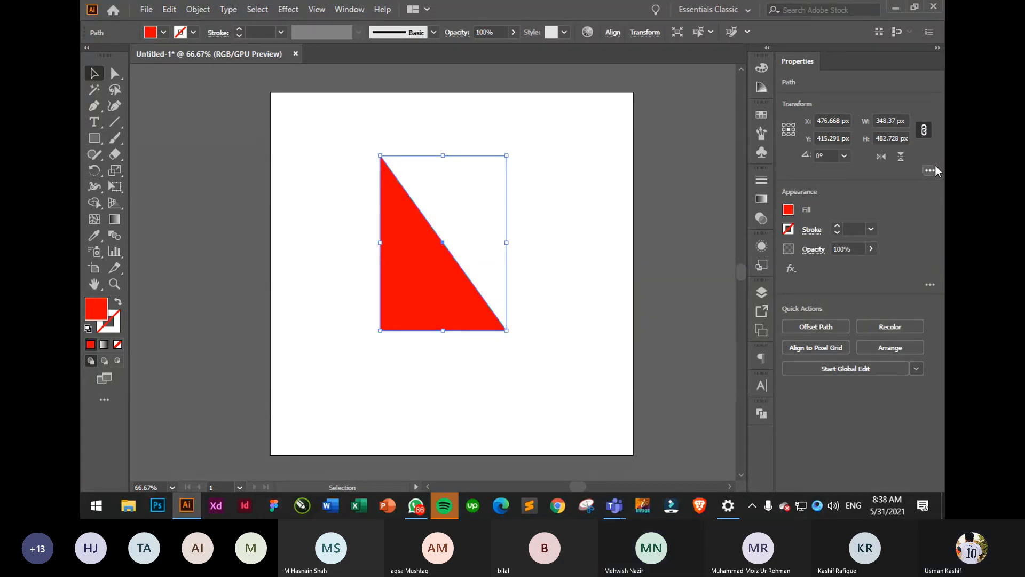
{"action": "left_click", "coordinate": [934, 169]}
{"action": "left_click", "coordinate": [936, 159]}
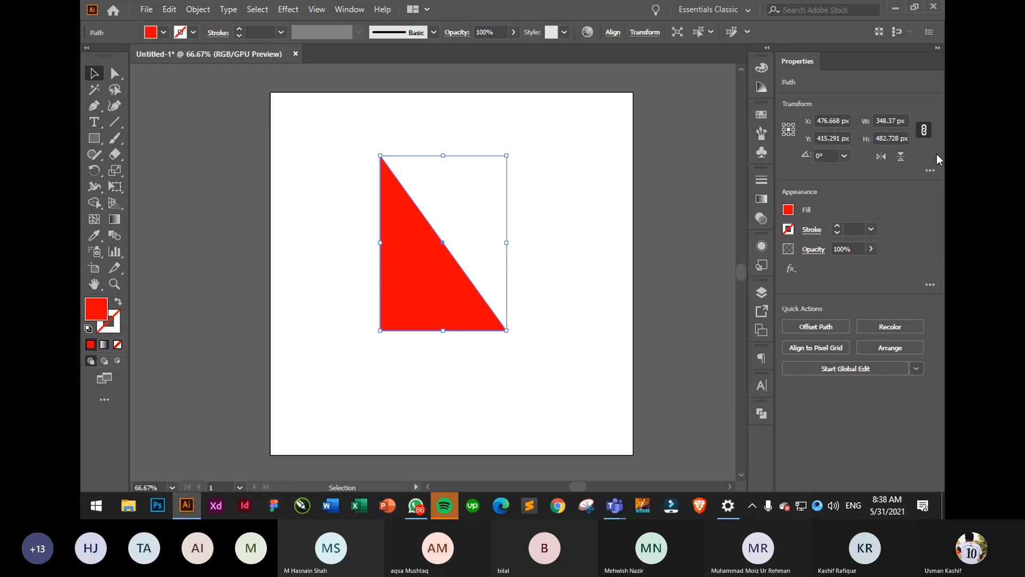
{"action": "right_click", "coordinate": [880, 130]}
{"action": "key", "text": "Escape"}
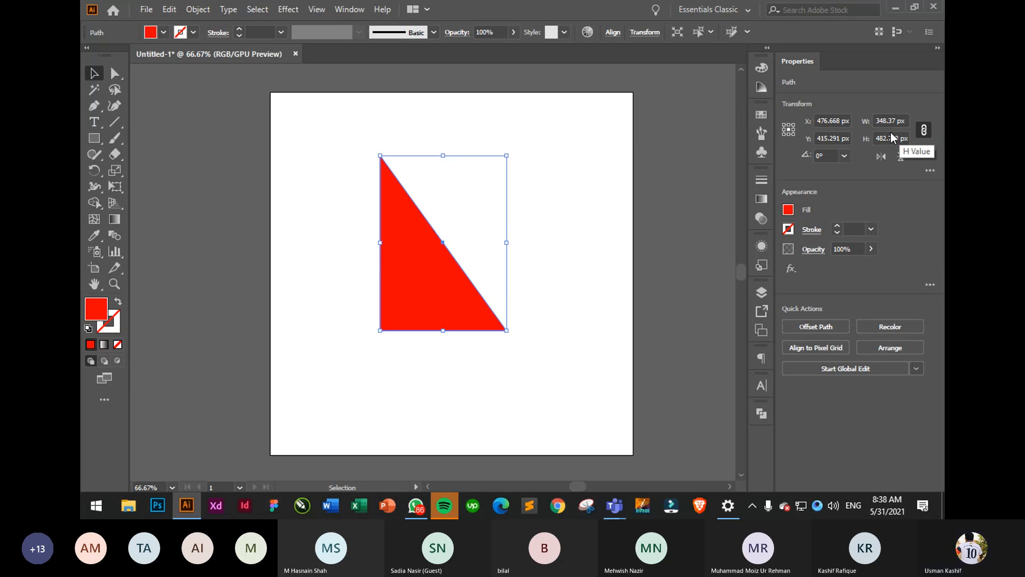
- Unlink proportions and set the triangle's width to 372.37 px
{"action": "left_click", "coordinate": [924, 129]}
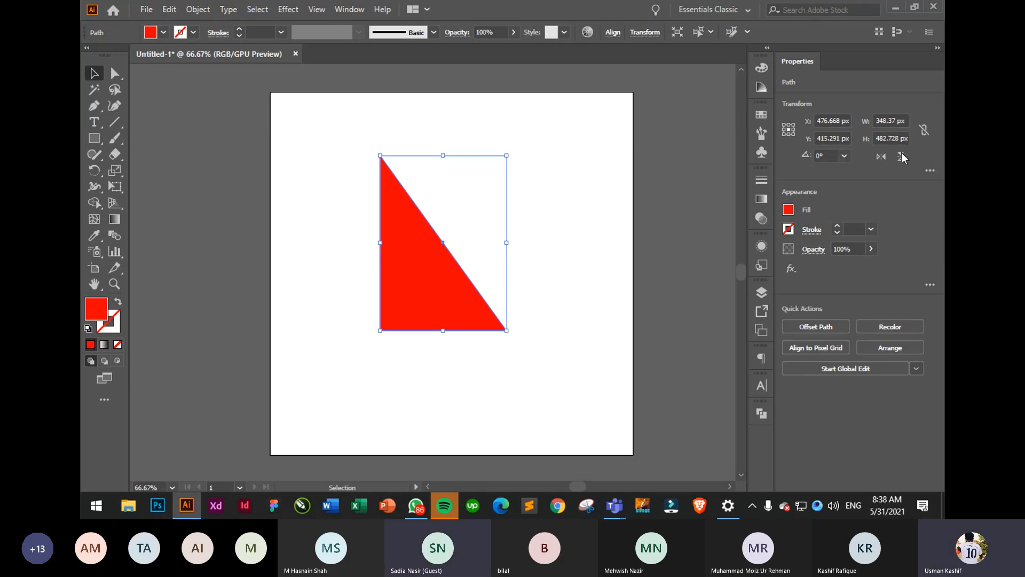
{"action": "left_click", "coordinate": [885, 120]}
{"action": "left_click", "coordinate": [885, 119]}
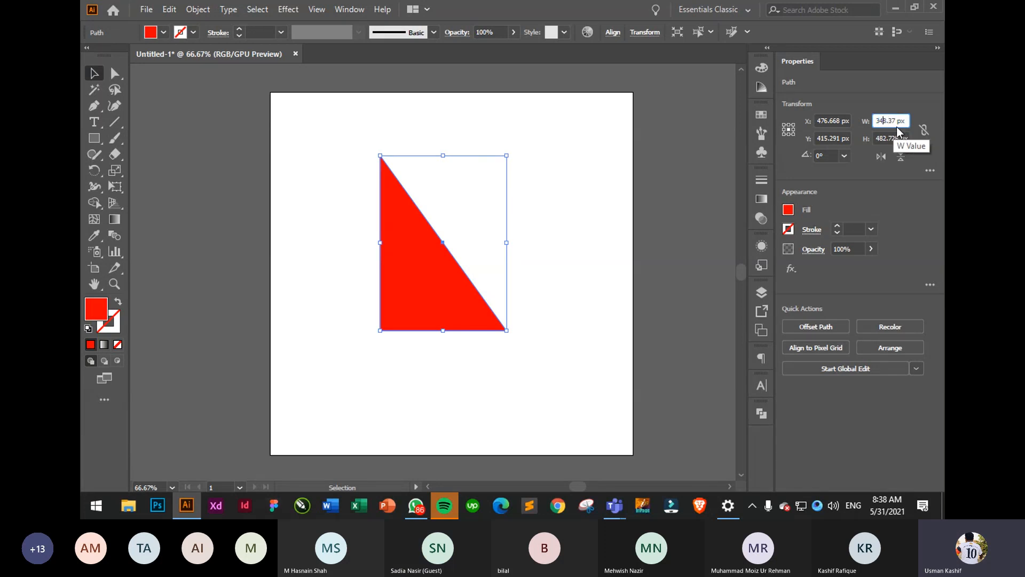
{"action": "type", "text": "72"}
{"action": "key", "text": "Return"}
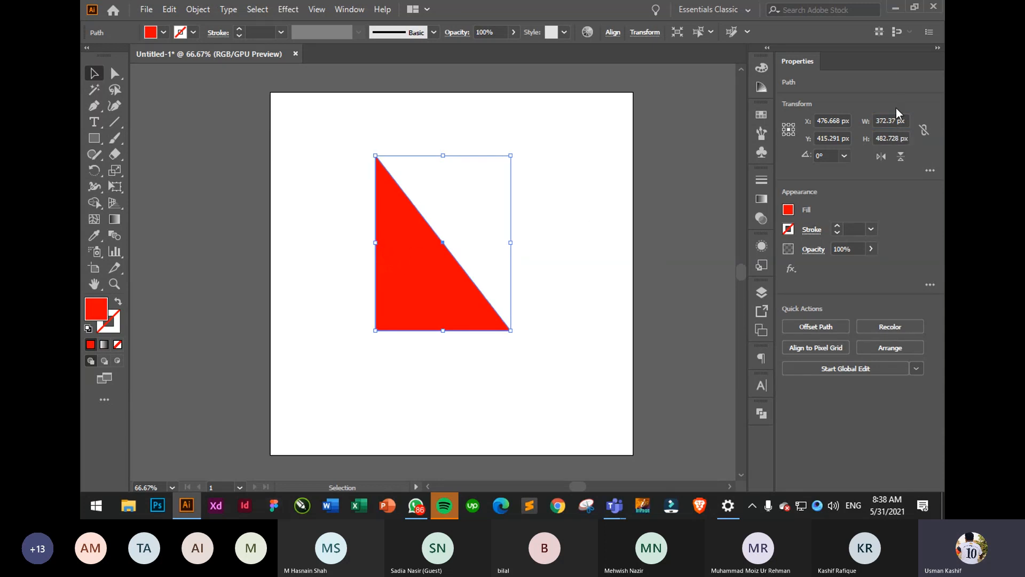
{"action": "left_click", "coordinate": [843, 156]}
{"action": "left_click", "coordinate": [843, 156]}
- Try Flip Horizontal and Flip Vertical, leaving the triangle flipped upside down
{"action": "left_click", "coordinate": [881, 156]}
{"action": "left_click", "coordinate": [881, 156]}
{"action": "left_click", "coordinate": [881, 156]}
{"action": "left_click", "coordinate": [881, 156]}
{"action": "left_click", "coordinate": [901, 156]}
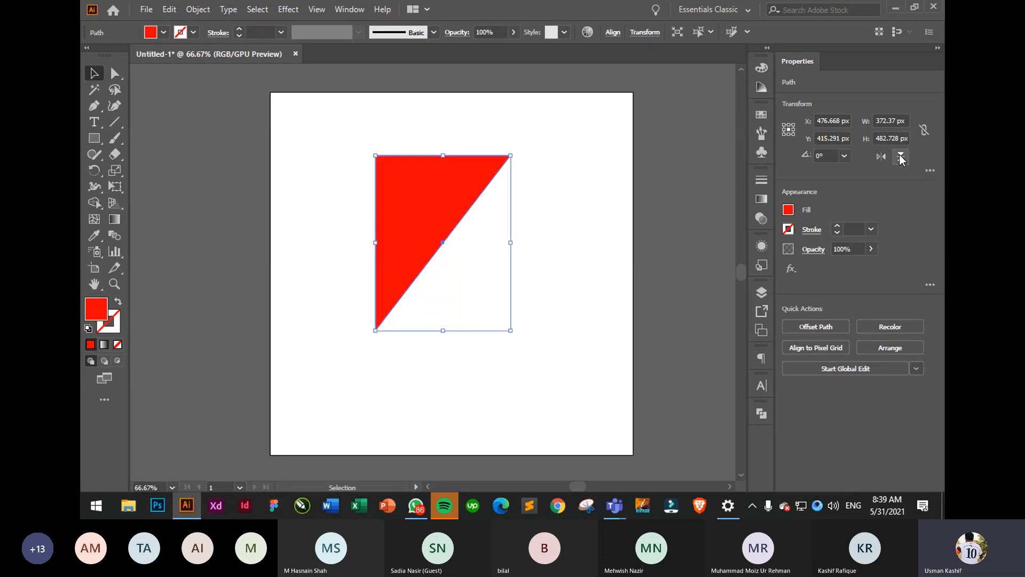
{"action": "left_click", "coordinate": [901, 157]}
{"action": "left_click", "coordinate": [901, 157]}
- Open and close the Transform More Options flyout
{"action": "left_click", "coordinate": [930, 171]}
{"action": "left_click", "coordinate": [826, 254]}
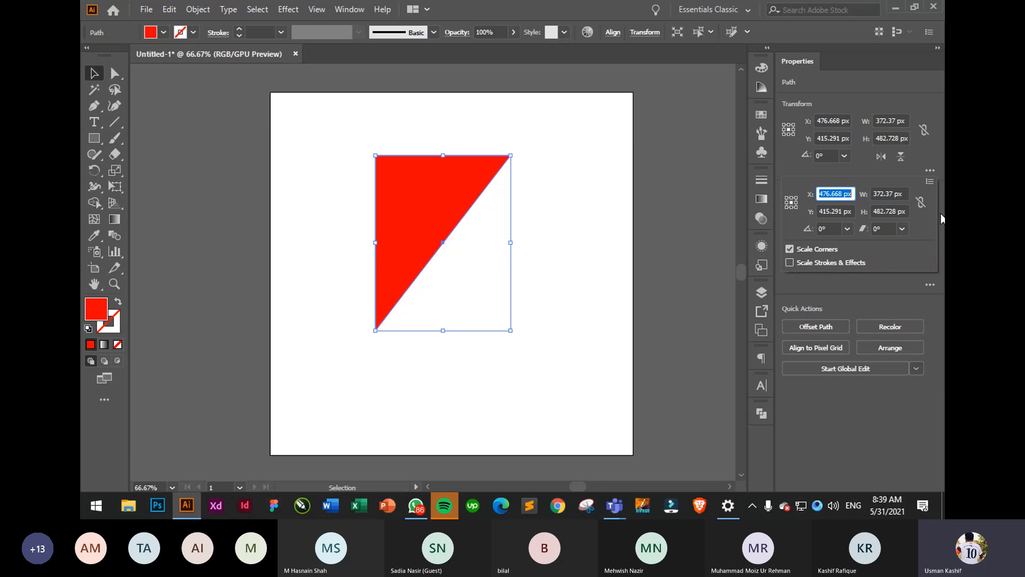
{"action": "left_click", "coordinate": [930, 170]}
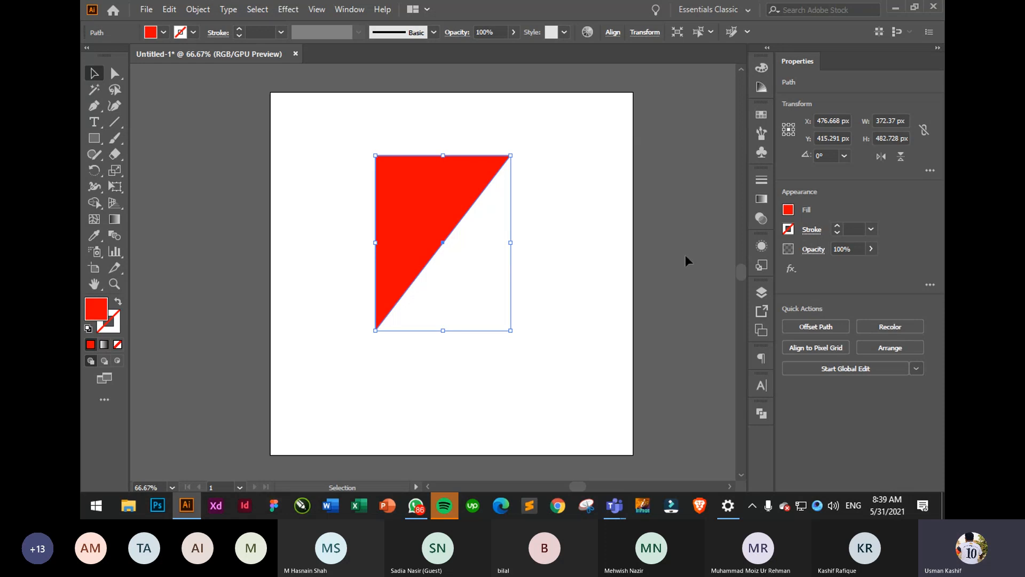
- Nudge the triangle slightly lower, then swap default colours to no fill and red stroke
{"action": "left_click", "coordinate": [657, 248]}
{"action": "mouse_move", "coordinate": [432, 252]}
{"action": "left_mouse_down"}
{"action": "mouse_move", "coordinate": [403, 245]}
{"action": "mouse_move", "coordinate": [437, 272]}
{"action": "left_mouse_up"}
{"action": "left_click", "coordinate": [312, 298]}
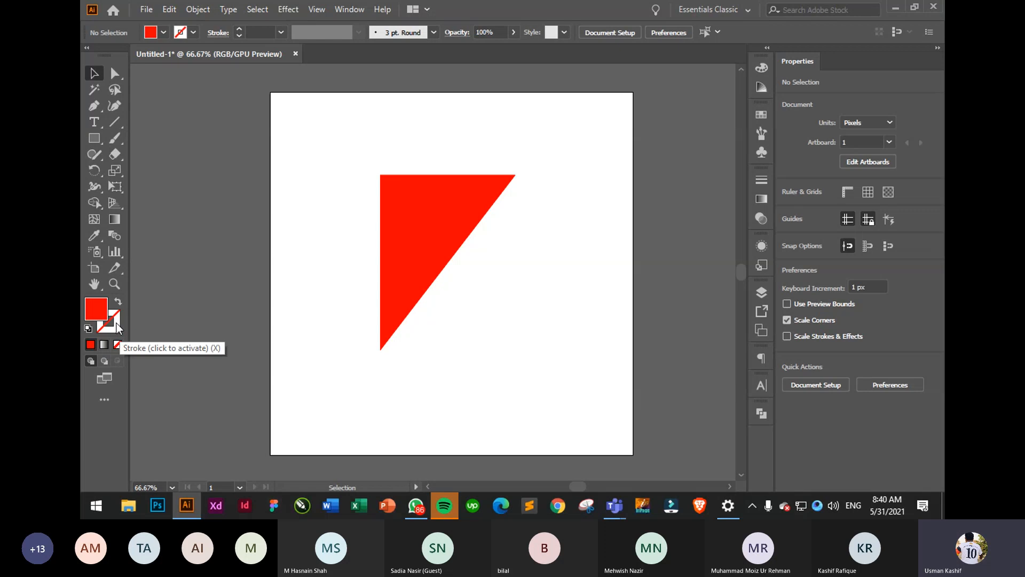
{"action": "left_click", "coordinate": [120, 303]}
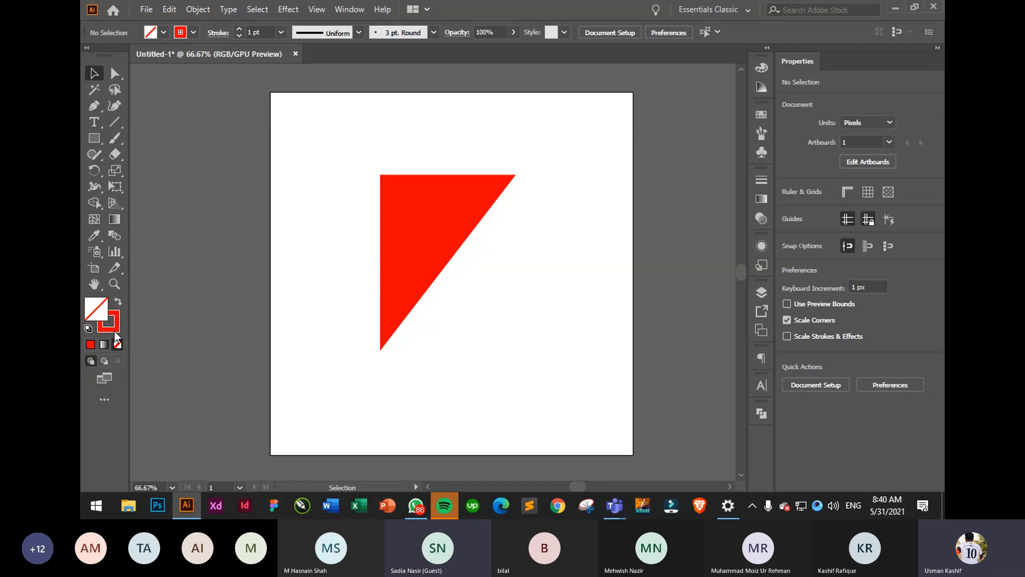
{"action": "left_click", "coordinate": [411, 233]}
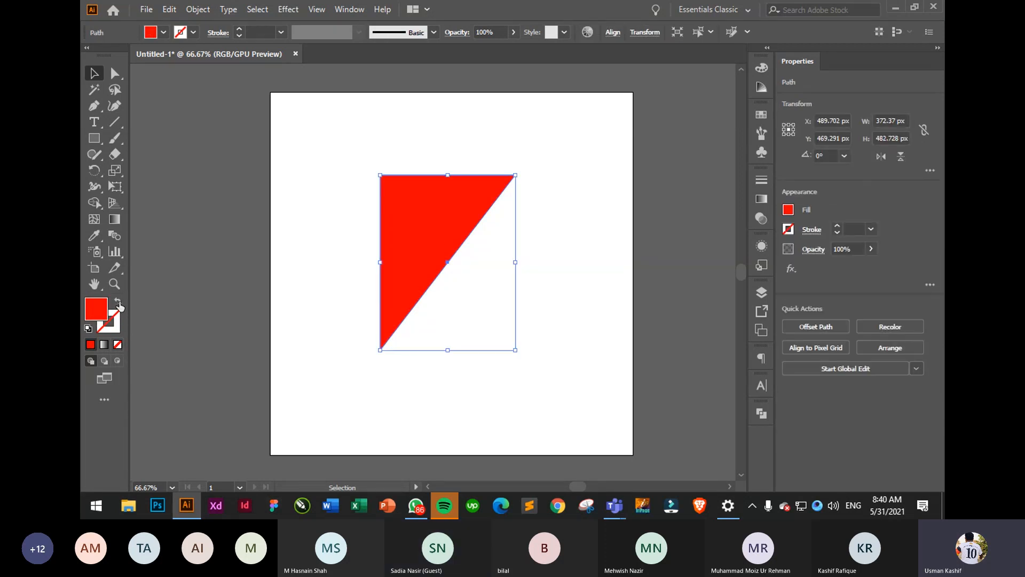
{"action": "left_click", "coordinate": [118, 303]}
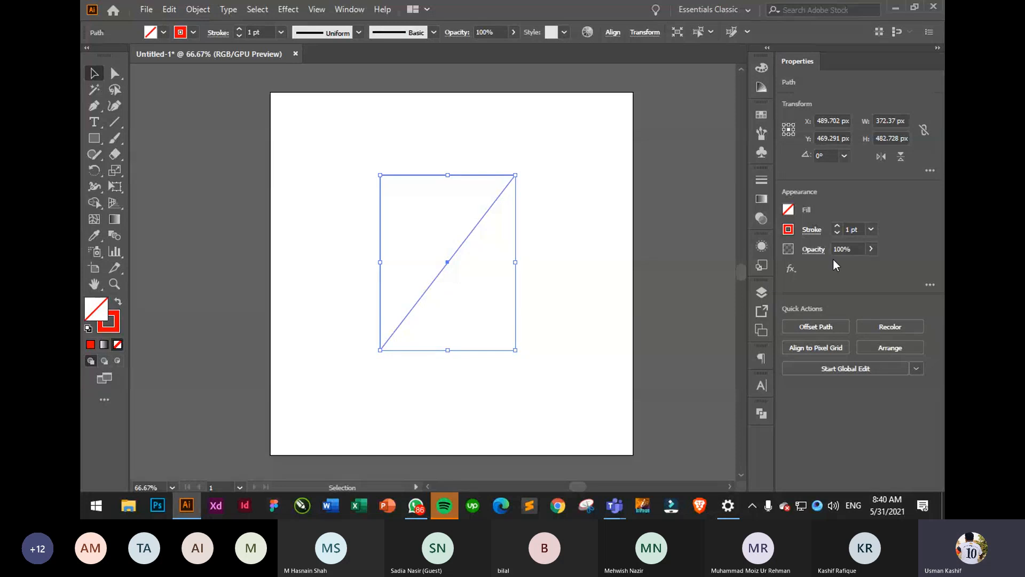
{"action": "left_click", "coordinate": [838, 227]}
{"action": "left_click", "coordinate": [838, 226]}
{"action": "left_click", "coordinate": [838, 226]}
{"action": "left_click", "coordinate": [838, 226]}
{"action": "left_click", "coordinate": [837, 226]}
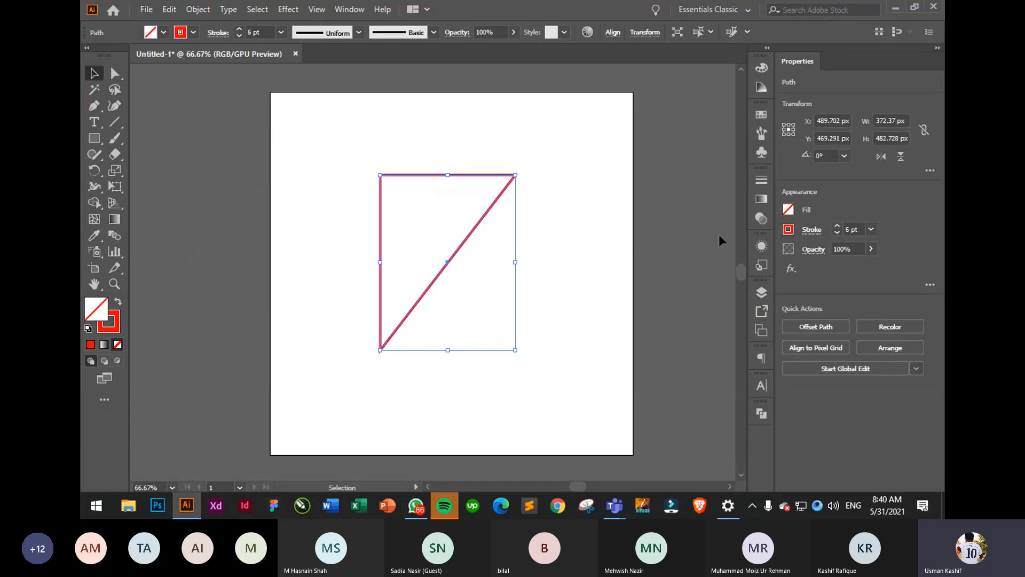
{"action": "left_click", "coordinate": [590, 248]}
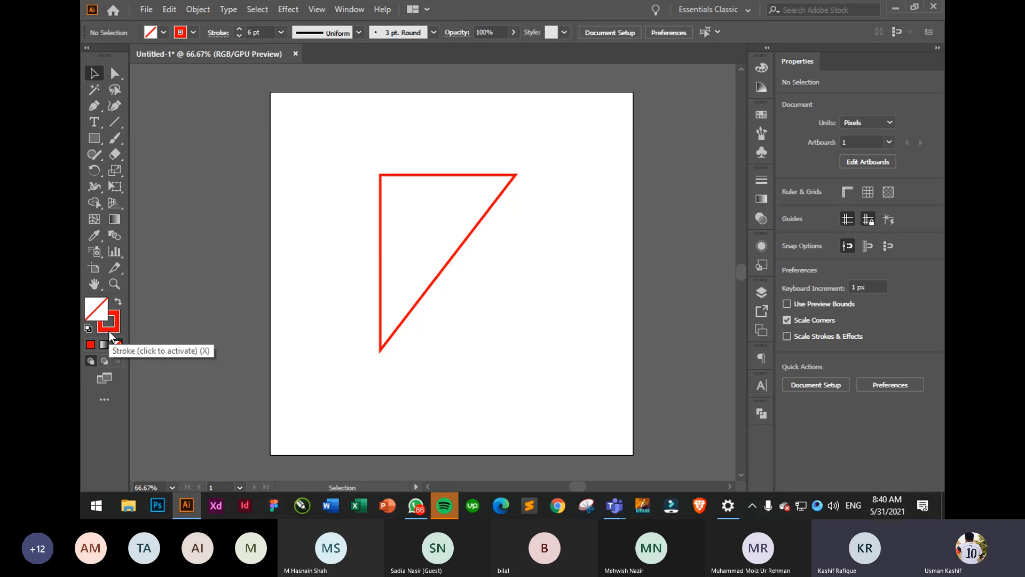
{"action": "left_click_drag", "start_coordinate": [440, 347], "coordinate": [240, 237]}
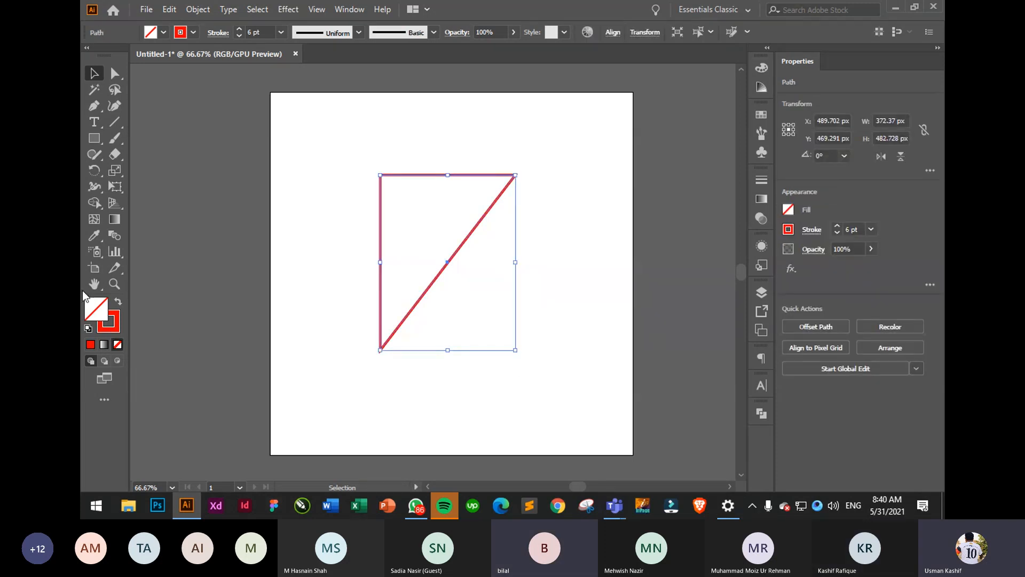
{"action": "left_click", "coordinate": [118, 305]}
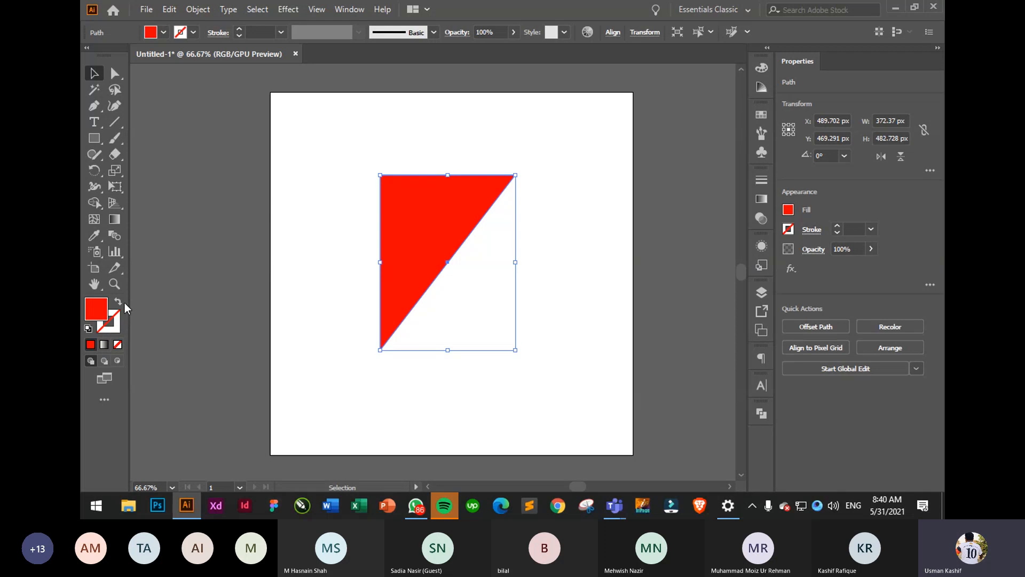
{"action": "left_click", "coordinate": [119, 304]}
{"action": "left_click", "coordinate": [119, 304]}
{"action": "left_click", "coordinate": [119, 304]}
{"action": "left_click", "coordinate": [118, 304]}
{"action": "left_click", "coordinate": [119, 304]}
{"action": "left_click", "coordinate": [119, 303]}
{"action": "left_click_drag", "start_coordinate": [363, 152], "coordinate": [468, 277]}
{"action": "left_click_drag", "start_coordinate": [548, 369], "coordinate": [339, 184]}
{"action": "left_click_drag", "start_coordinate": [316, 145], "coordinate": [550, 376]}
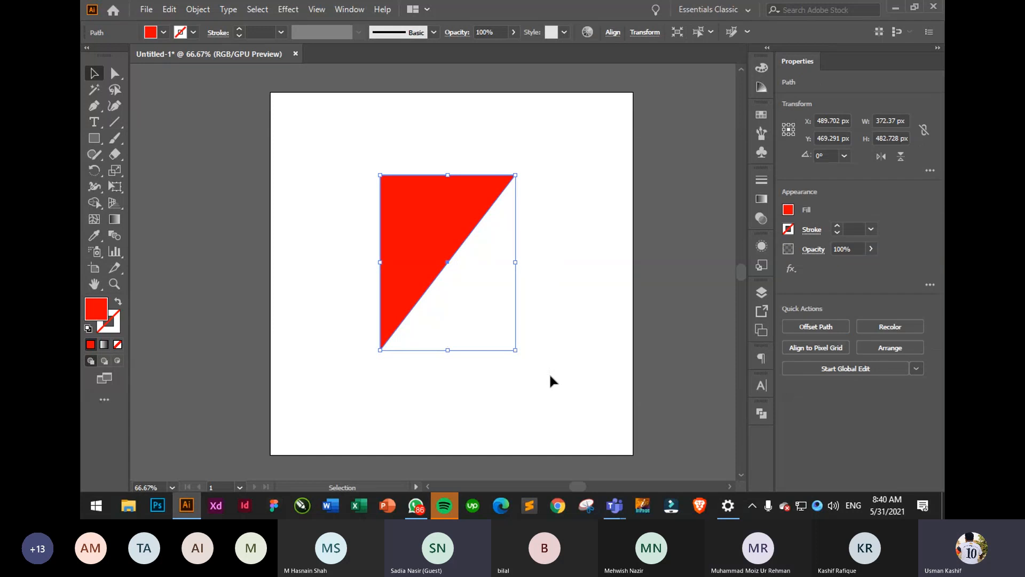
- Delete the triangle and draw the outer corners of a new freeform shape with the Pen
{"action": "key", "text": "Delete"}
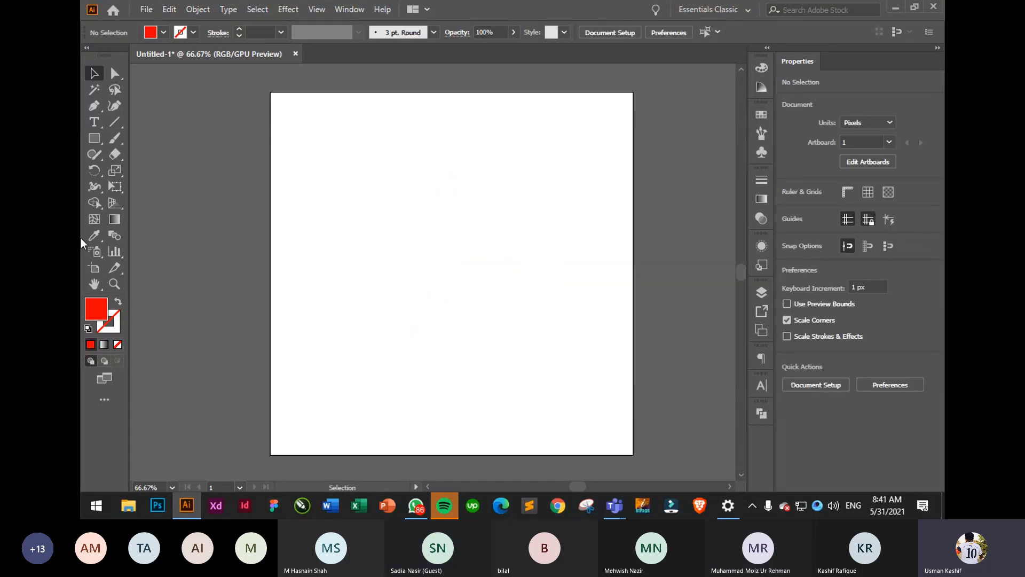
{"action": "left_click", "coordinate": [94, 109]}
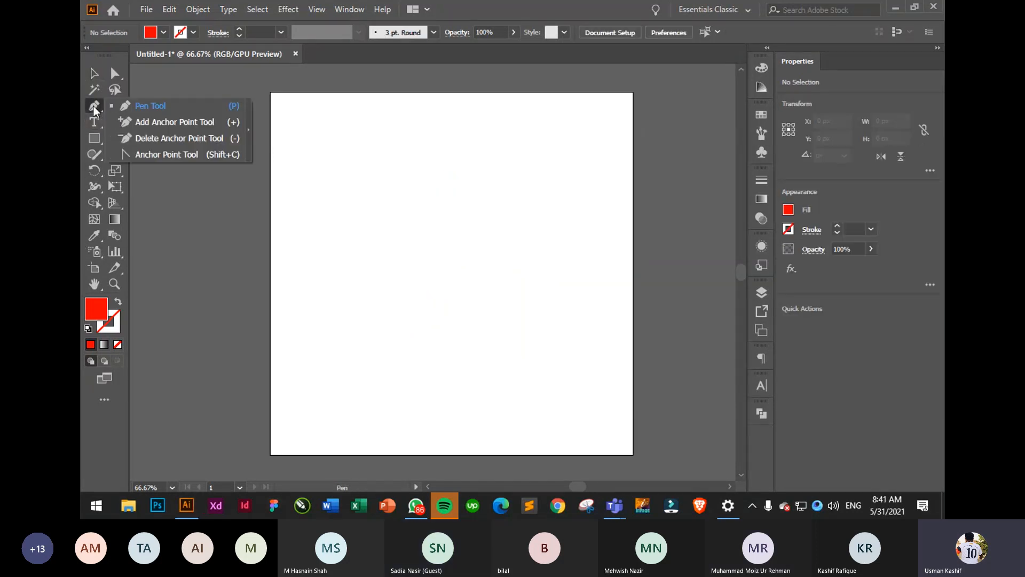
{"action": "left_click", "coordinate": [149, 104]}
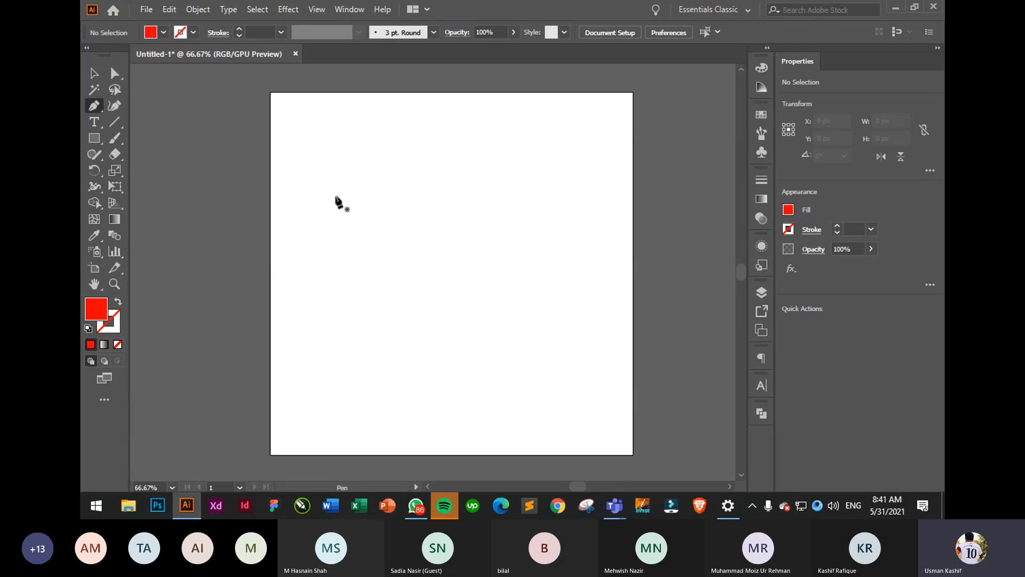
{"action": "left_click", "coordinate": [319, 280]}
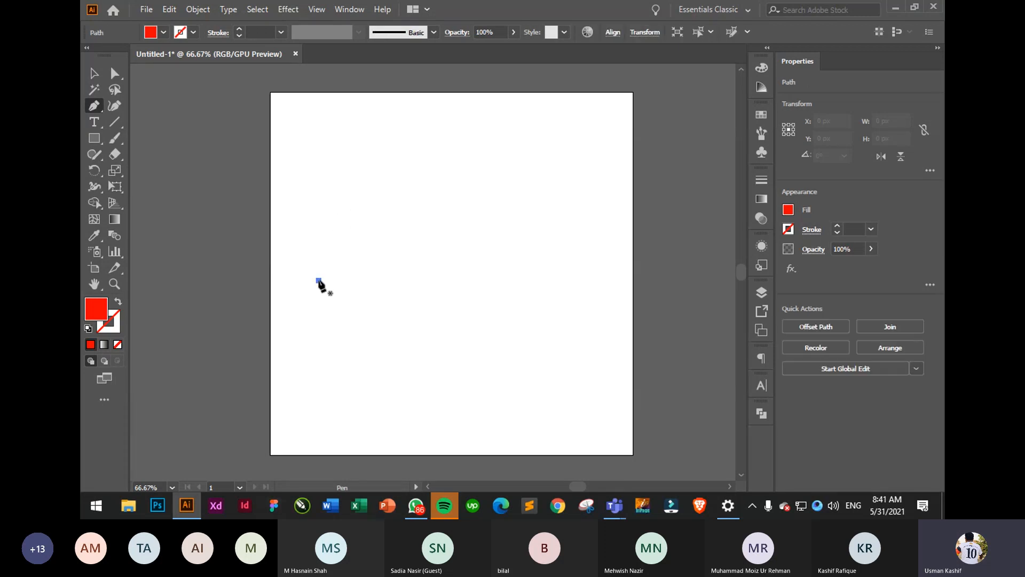
{"action": "left_click", "coordinate": [339, 173]}
{"action": "left_click", "coordinate": [464, 164]}
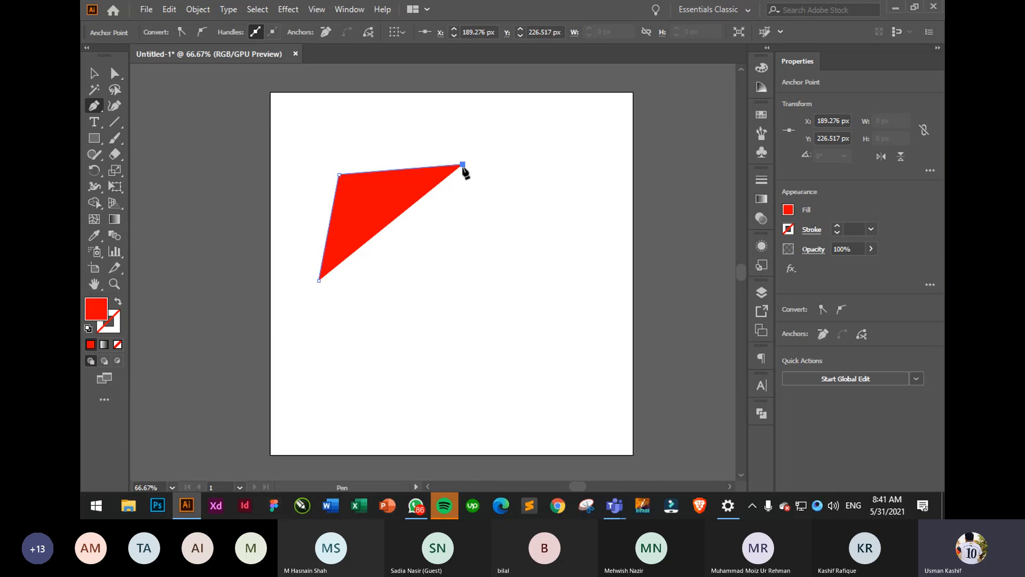
{"action": "left_click", "coordinate": [513, 236]}
{"action": "left_click", "coordinate": [575, 163]}
{"action": "left_click", "coordinate": [565, 282]}
{"action": "left_click", "coordinate": [577, 385]}
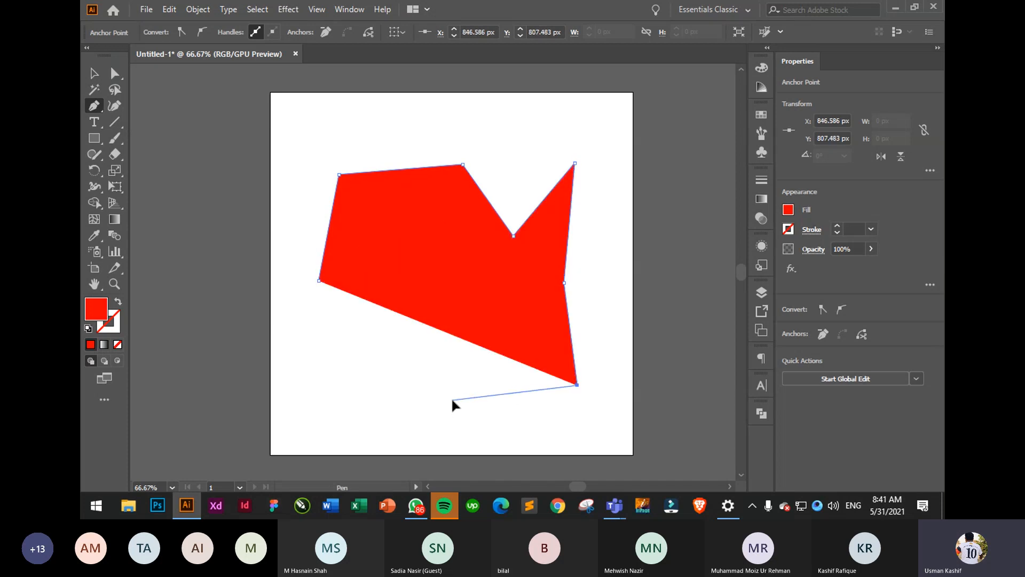
{"action": "left_click", "coordinate": [453, 400]}
- Add the left side and inner notch corners, close the path, and shift the shape up-right
{"action": "left_click", "coordinate": [305, 442]}
{"action": "left_click", "coordinate": [276, 317]}
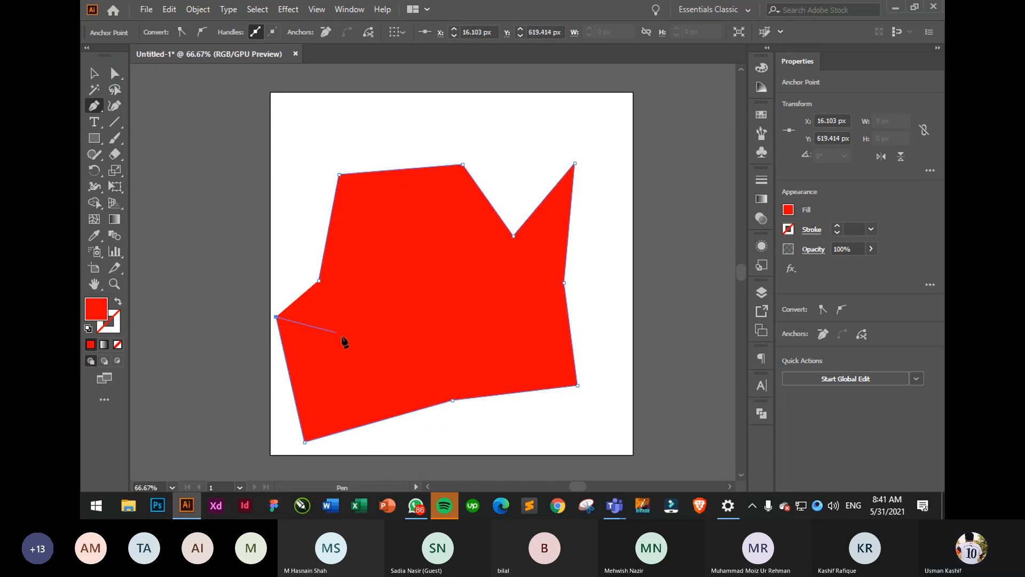
{"action": "left_click", "coordinate": [352, 348]}
{"action": "left_click", "coordinate": [446, 344]}
{"action": "left_click", "coordinate": [454, 252]}
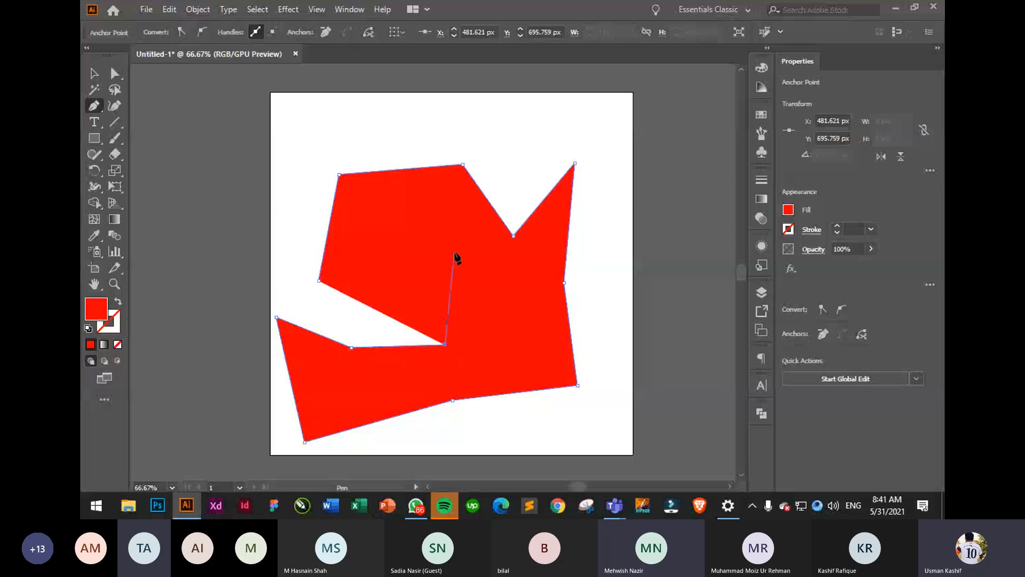
{"action": "left_click", "coordinate": [376, 258]}
{"action": "left_click", "coordinate": [337, 321]}
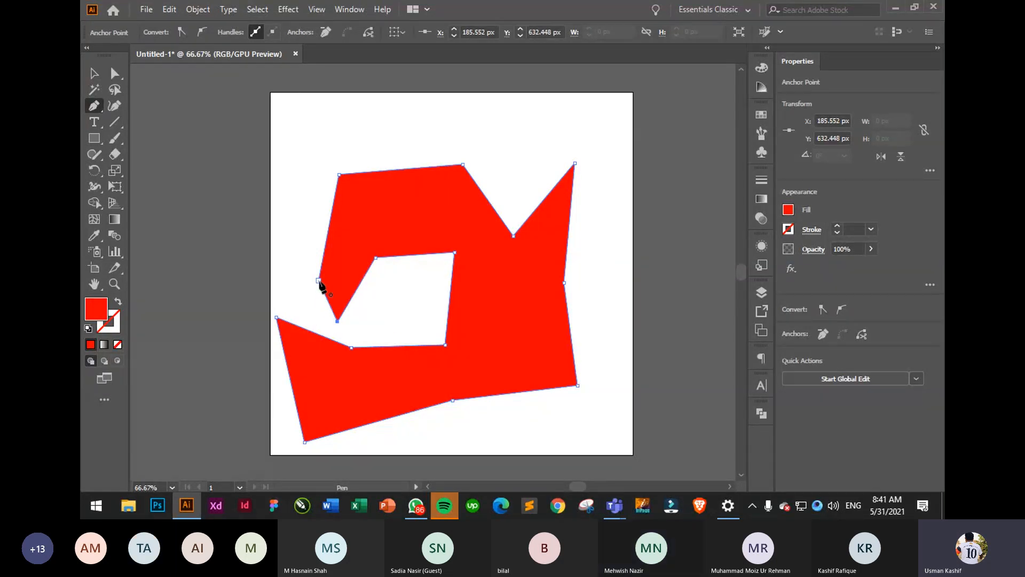
{"action": "left_click", "coordinate": [319, 281]}
{"action": "left_click", "coordinate": [94, 74]}
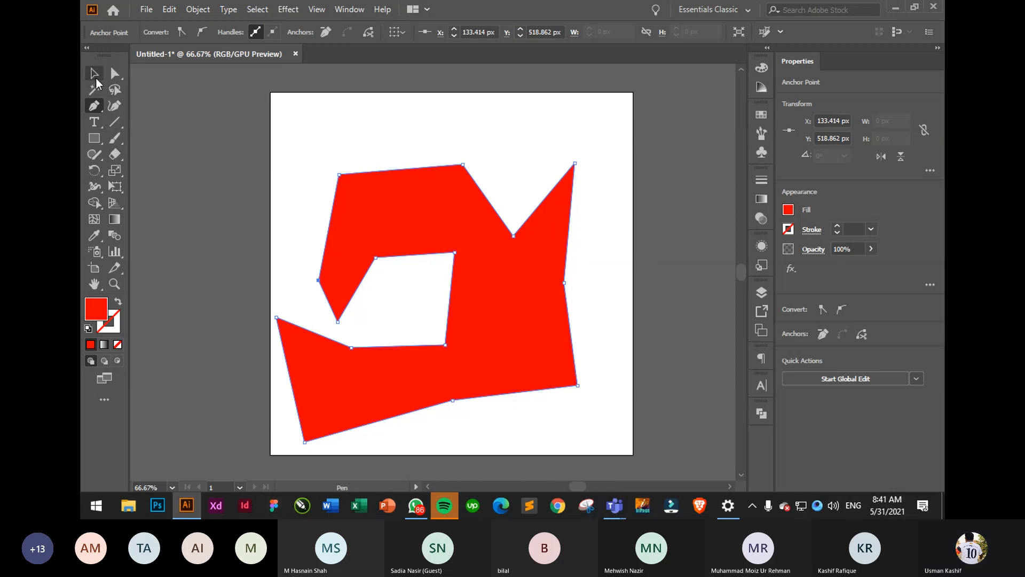
{"action": "left_click_drag", "start_coordinate": [517, 301], "coordinate": [531, 279]}
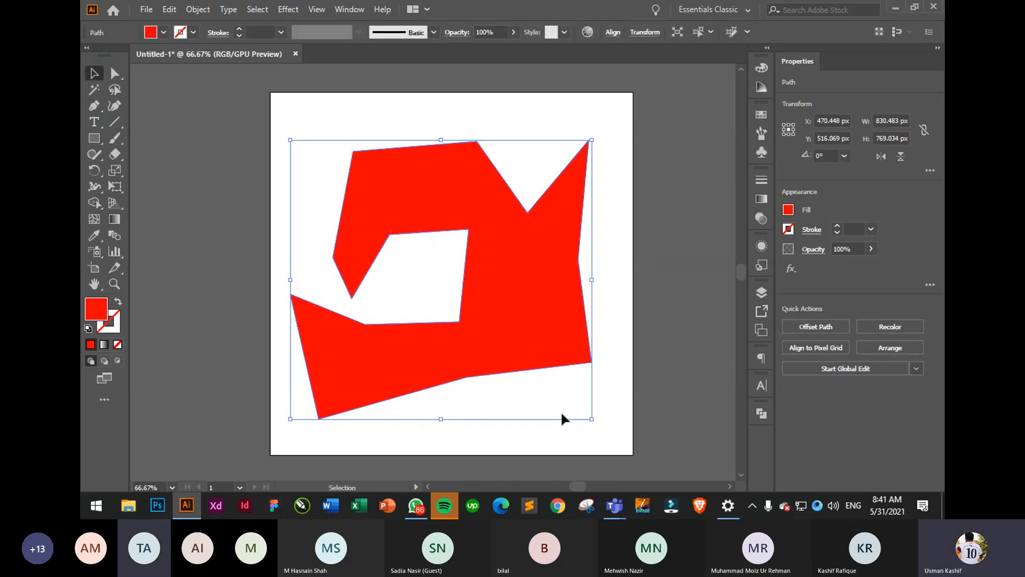
- Select all anchors of the red shape and round every corner
{"action": "left_click", "coordinate": [114, 73]}
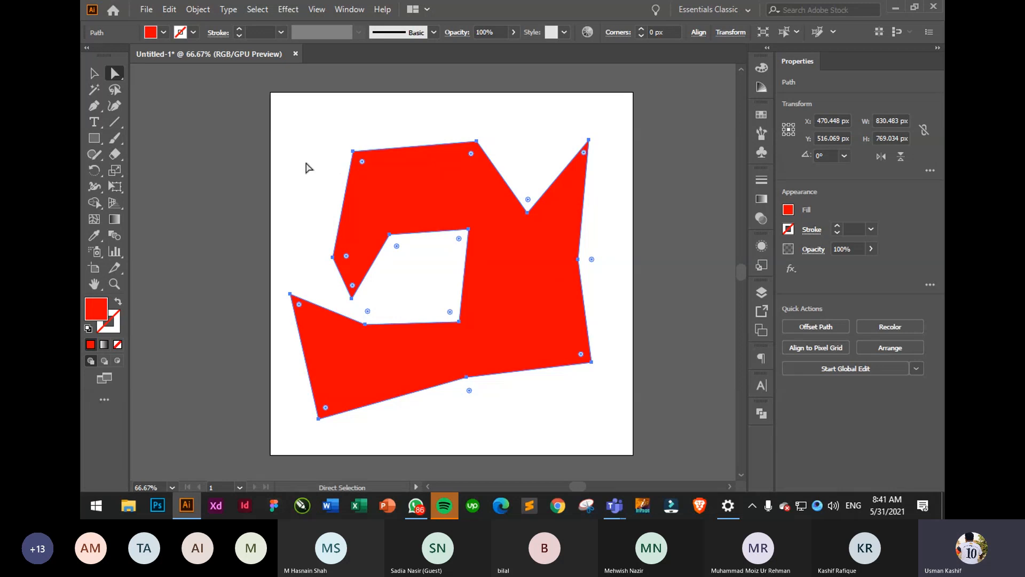
{"action": "left_click_drag", "start_coordinate": [308, 113], "coordinate": [586, 430]}
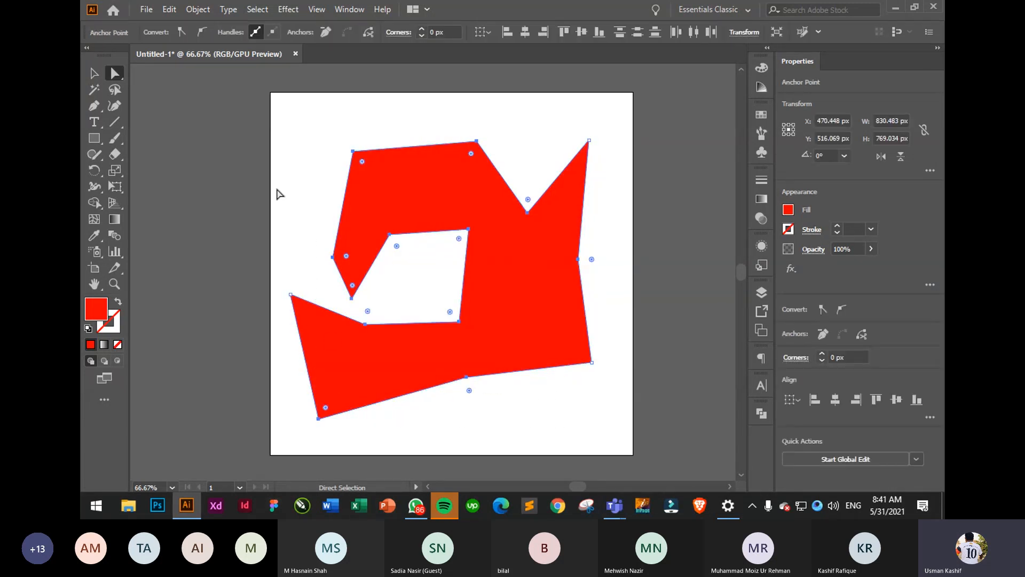
{"action": "left_click_drag", "start_coordinate": [272, 142], "coordinate": [604, 413]}
{"action": "left_click_drag", "start_coordinate": [591, 259], "coordinate": [624, 259]}
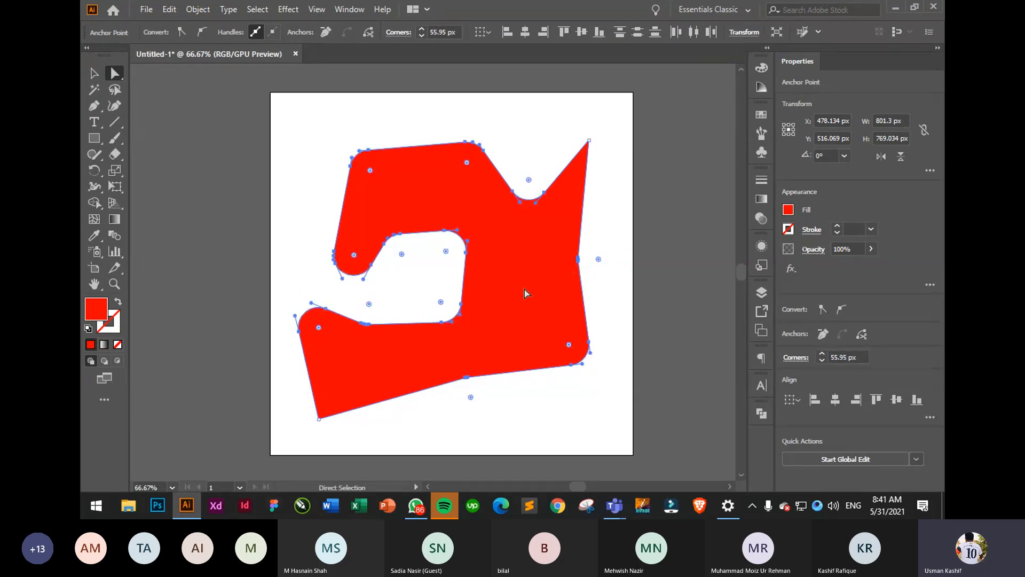
{"action": "left_click", "coordinate": [533, 431]}
- Round the bottom-left corner and tighten the rounding at the V-shaped notch
{"action": "left_click_drag", "start_coordinate": [358, 435], "coordinate": [347, 377]}
{"action": "left_click", "coordinate": [453, 433]}
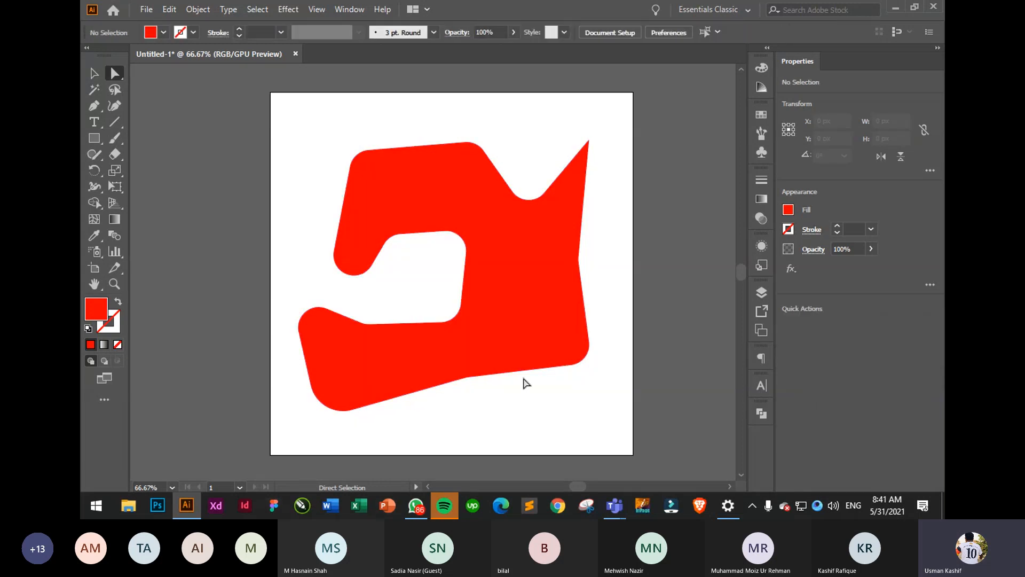
{"action": "left_click_drag", "start_coordinate": [591, 131], "coordinate": [584, 154]}
{"action": "left_click", "coordinate": [602, 189]}
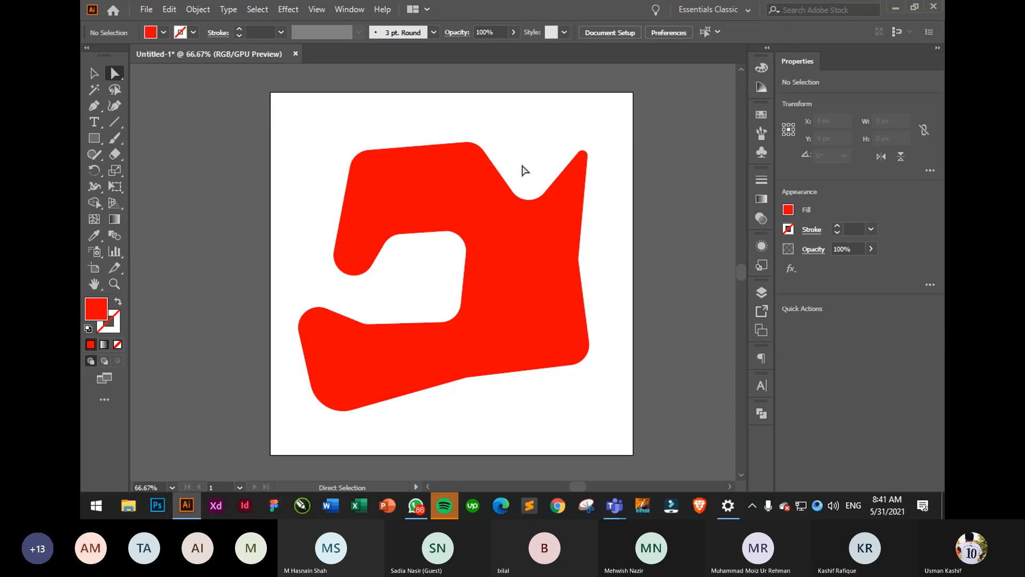
{"action": "left_click", "coordinate": [544, 193]}
{"action": "left_click_drag", "start_coordinate": [529, 179], "coordinate": [534, 200]}
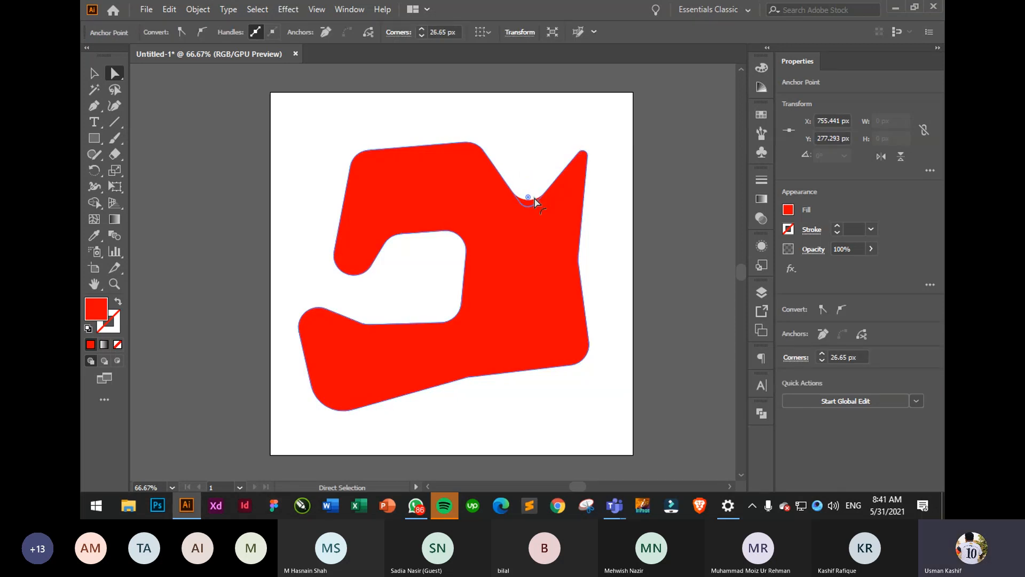
{"action": "left_click", "coordinate": [618, 213]}
- Enlarge the right-side corner's rounding and round the bottom-right corner
{"action": "left_click_drag", "start_coordinate": [441, 117], "coordinate": [470, 198]}
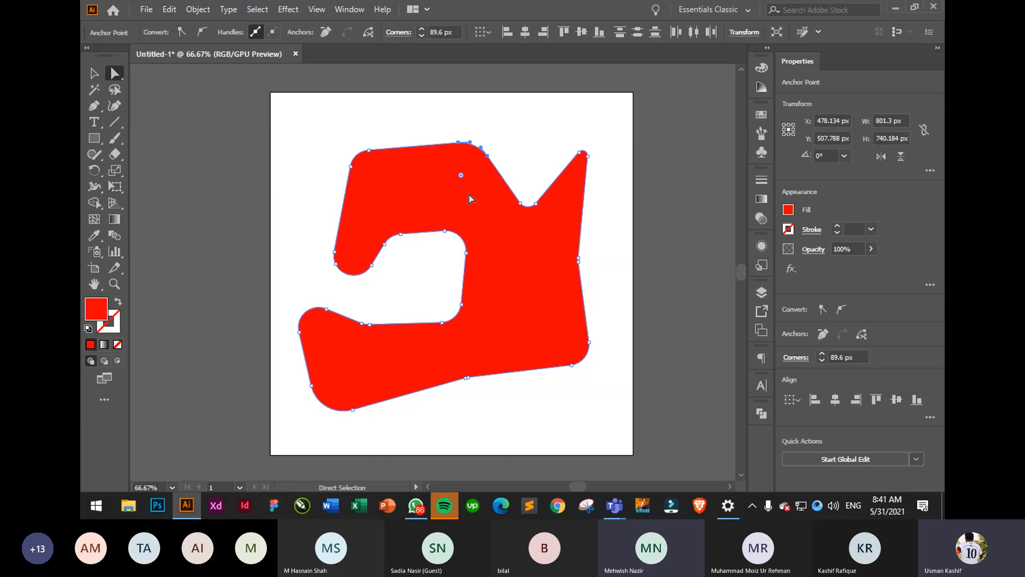
{"action": "left_click", "coordinate": [618, 272]}
{"action": "left_click", "coordinate": [579, 259]}
{"action": "left_click_drag", "start_coordinate": [600, 260], "coordinate": [725, 262]}
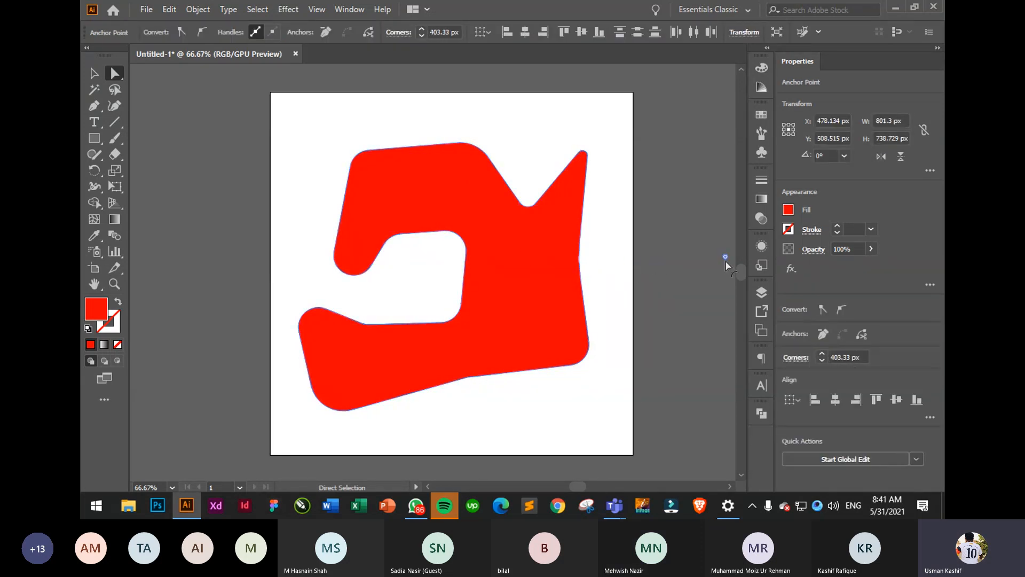
{"action": "left_click", "coordinate": [609, 277]}
{"action": "left_click_drag", "start_coordinate": [611, 374], "coordinate": [533, 313]}
{"action": "left_click_drag", "start_coordinate": [569, 344], "coordinate": [557, 339]}
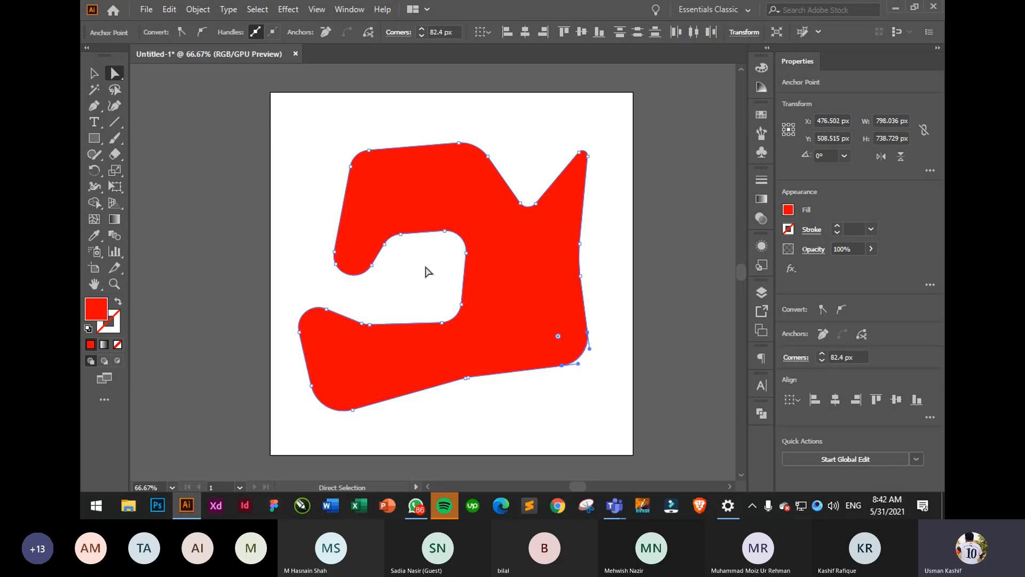
- Round the inner hole's upper-right corner further, then deselect
{"action": "left_click_drag", "start_coordinate": [458, 293], "coordinate": [472, 317]}
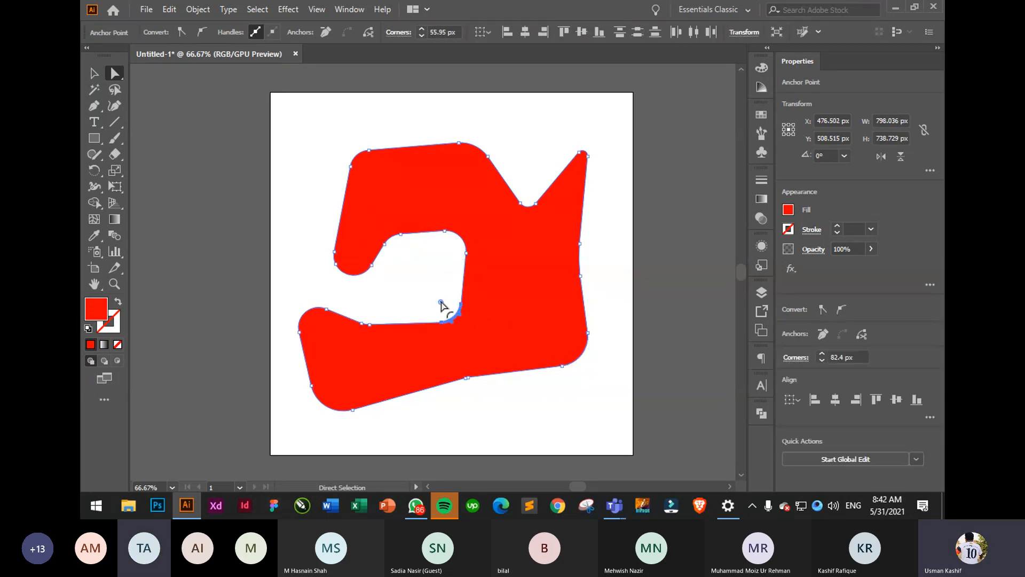
{"action": "left_click", "coordinate": [450, 277]}
{"action": "left_click", "coordinate": [466, 253]}
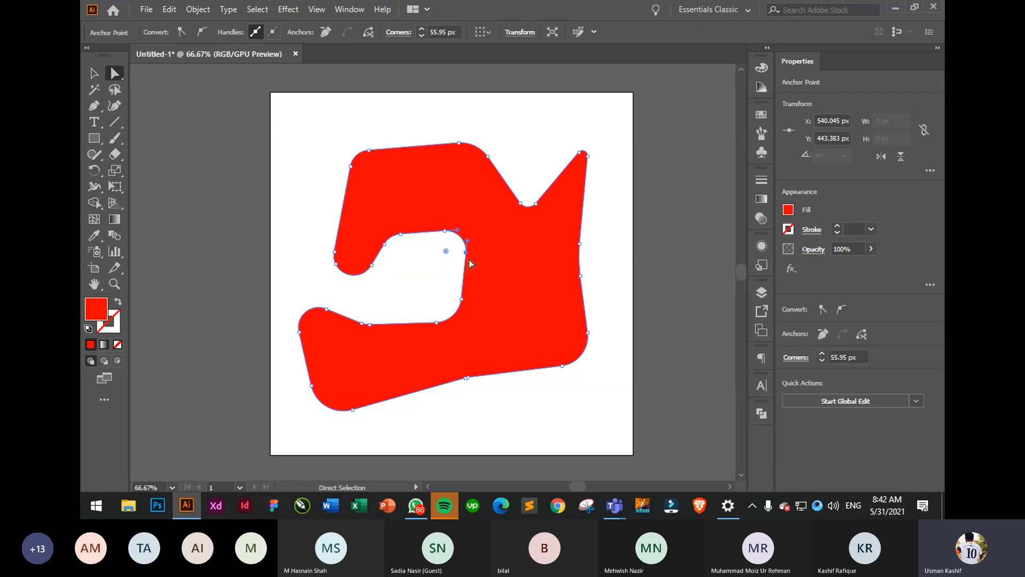
{"action": "left_click_drag", "start_coordinate": [454, 249], "coordinate": [436, 263]}
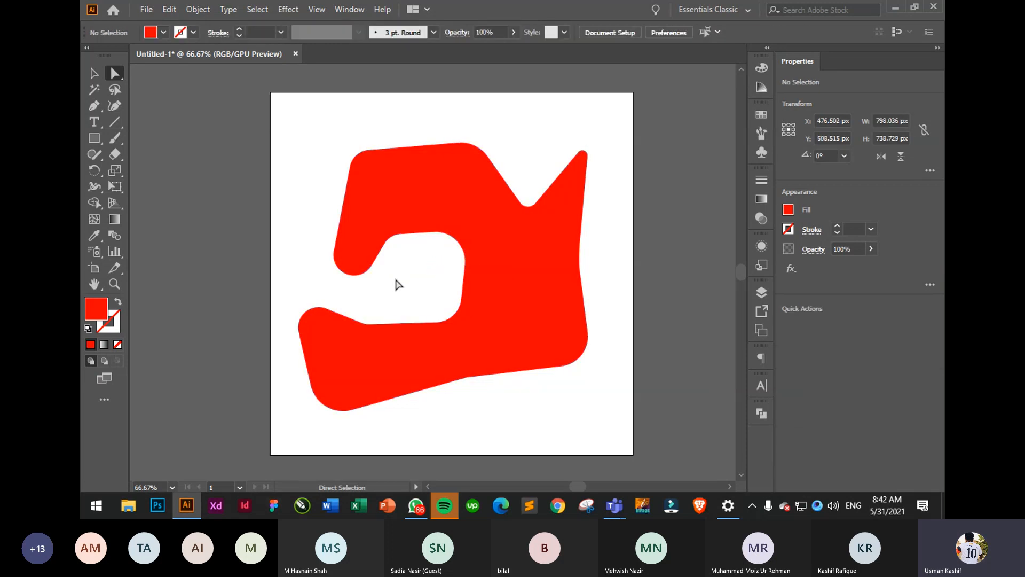
{"action": "left_click", "coordinate": [396, 284]}
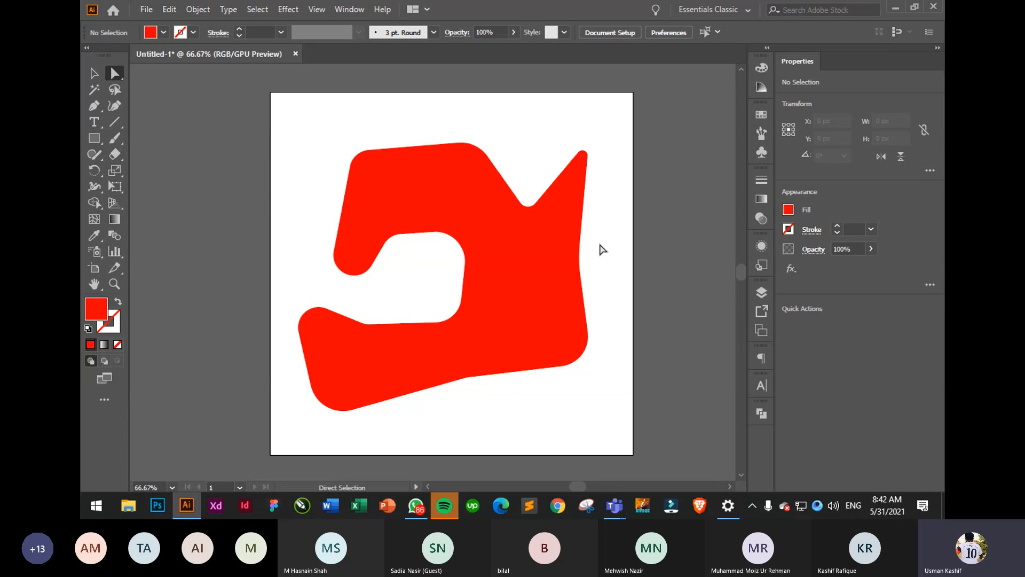
- Delete the red shape from the artboard
{"action": "left_click", "coordinate": [94, 73]}
{"action": "left_click", "coordinate": [476, 224]}
{"action": "key", "text": "Delete"}
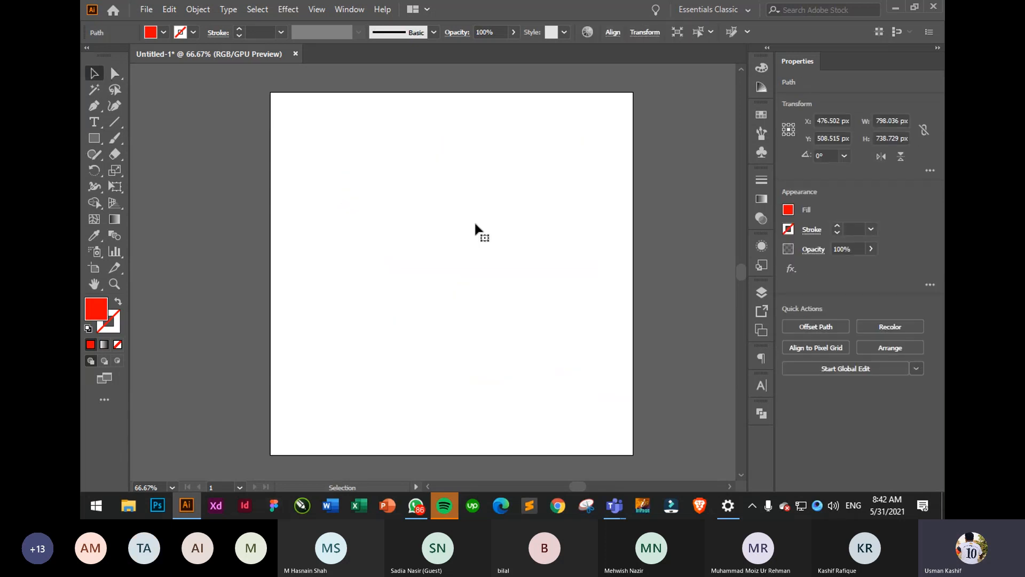
- With the Pen tool active, set fill to None and stroke to black
{"action": "left_click", "coordinate": [94, 107]}
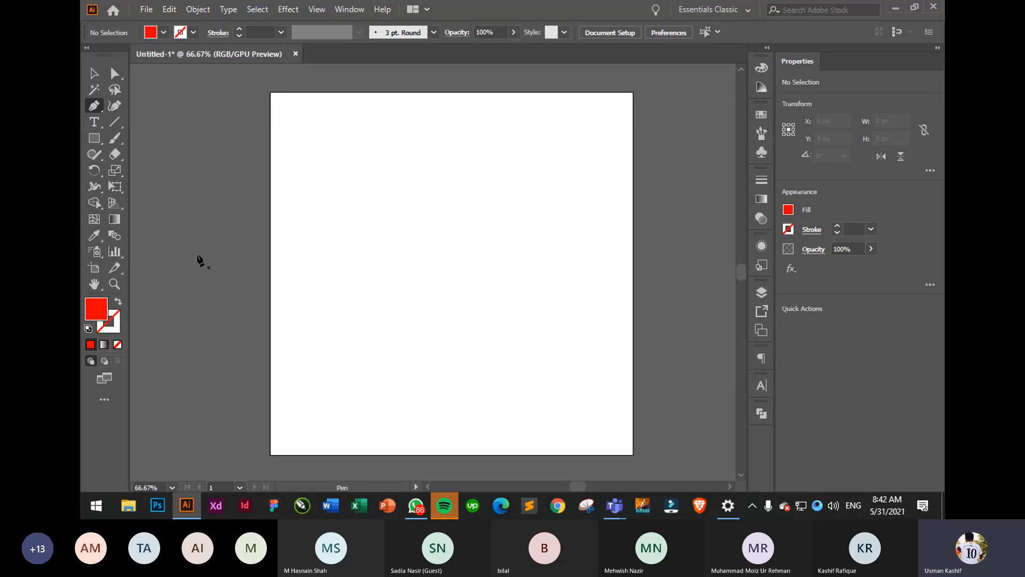
{"action": "left_click", "coordinate": [788, 210]}
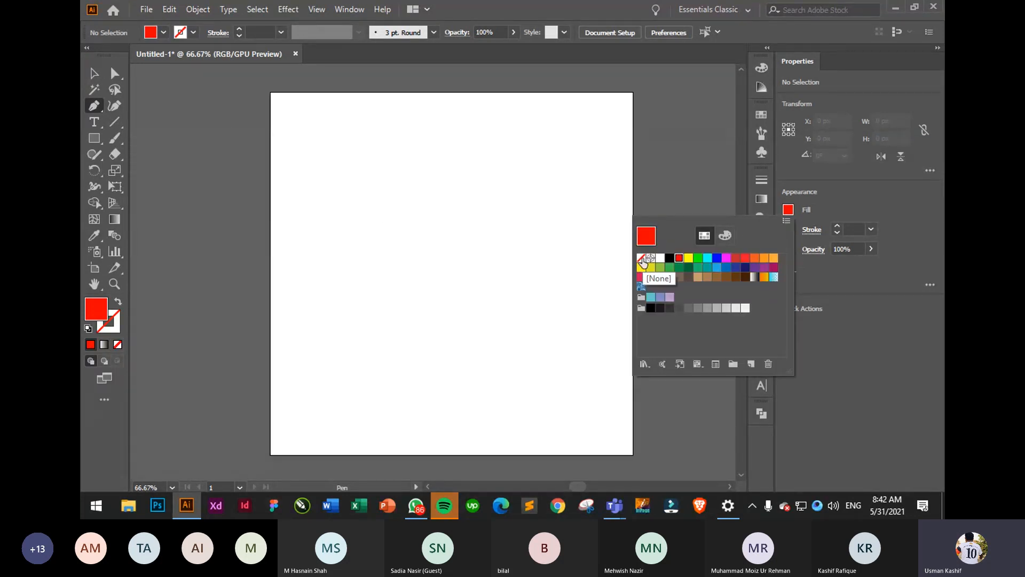
{"action": "left_click", "coordinate": [641, 259]}
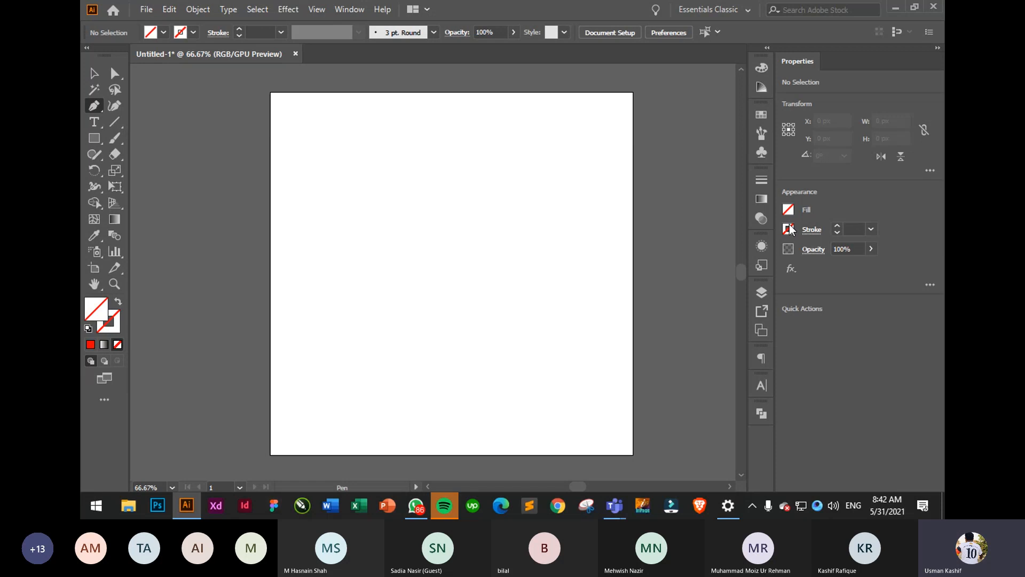
{"action": "left_click", "coordinate": [790, 229]}
{"action": "left_click", "coordinate": [670, 277]}
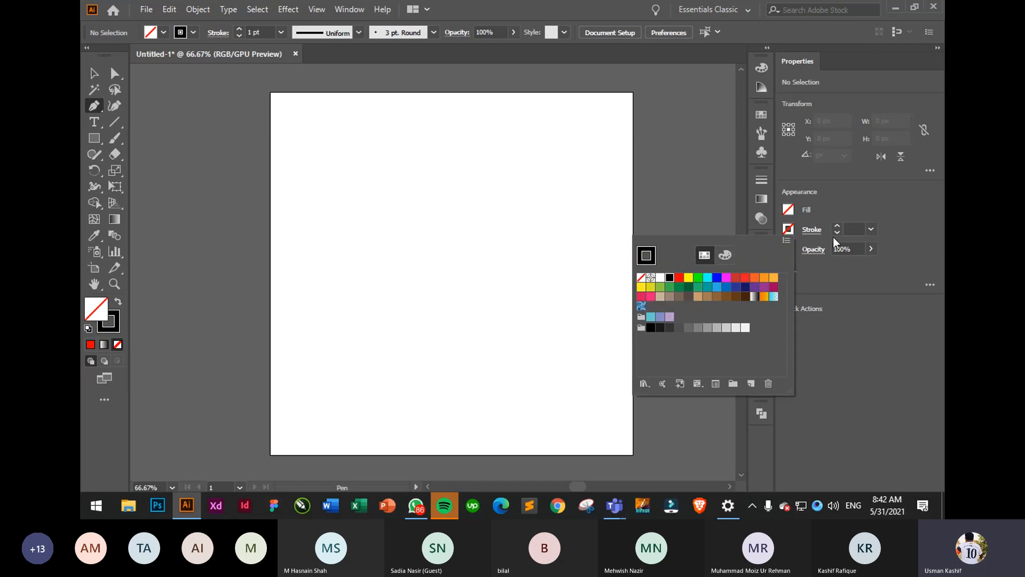
{"action": "left_click", "coordinate": [877, 211]}
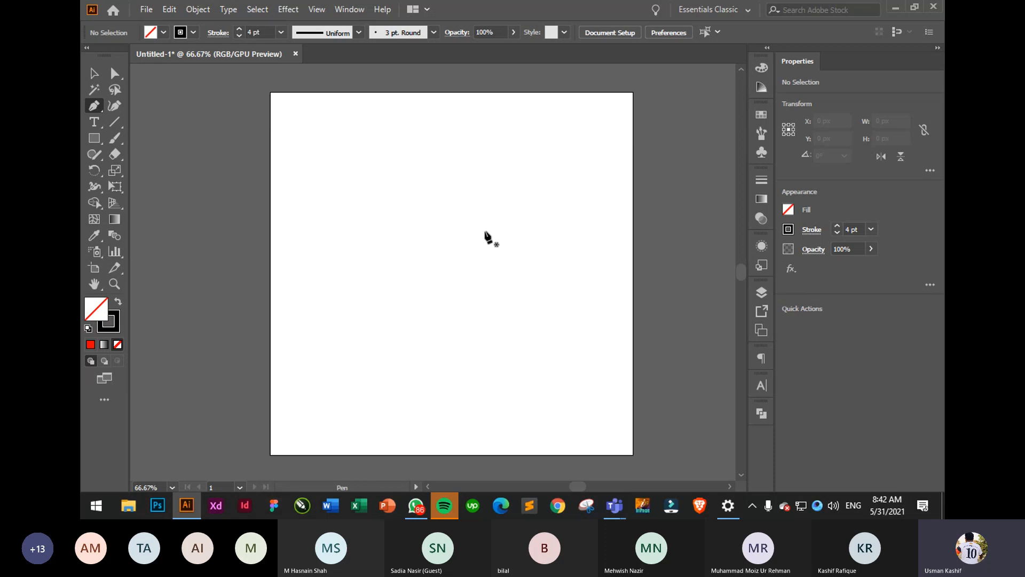
- Start a test Pen outline along the top, right side and inner notch
{"action": "left_click", "coordinate": [342, 224]}
{"action": "left_click", "coordinate": [455, 174]}
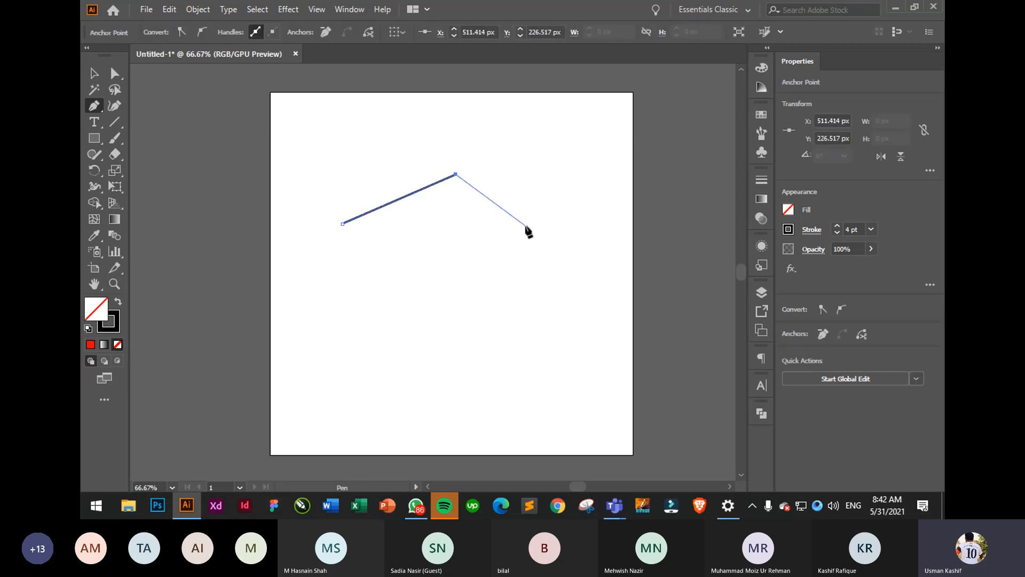
{"action": "left_click", "coordinate": [526, 226]}
{"action": "left_click", "coordinate": [563, 280]}
{"action": "left_click", "coordinate": [567, 358]}
{"action": "left_click", "coordinate": [504, 389]}
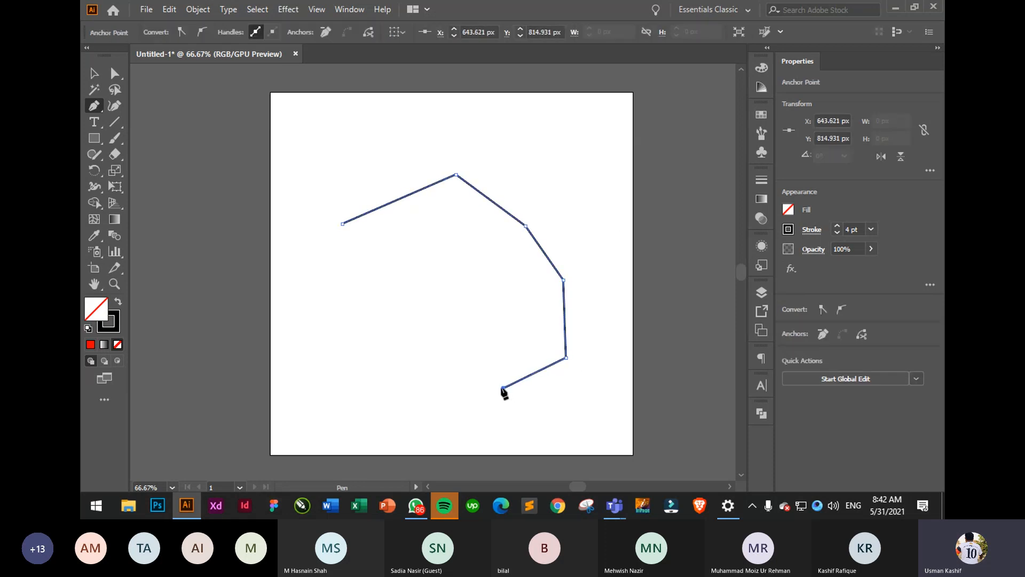
{"action": "left_click", "coordinate": [483, 284]}
{"action": "left_click", "coordinate": [426, 293]}
{"action": "left_click", "coordinate": [450, 397]}
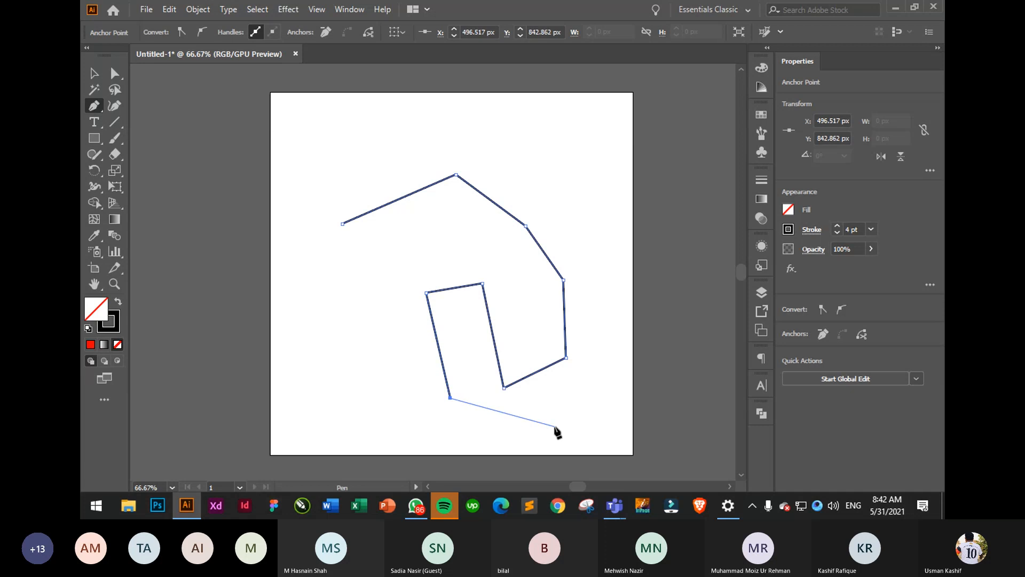
- Finish the outline along the bottom and left, close it, then delete it
{"action": "left_click", "coordinate": [556, 427]}
{"action": "left_click", "coordinate": [563, 448]}
{"action": "left_click", "coordinate": [414, 457]}
{"action": "left_click", "coordinate": [319, 412]}
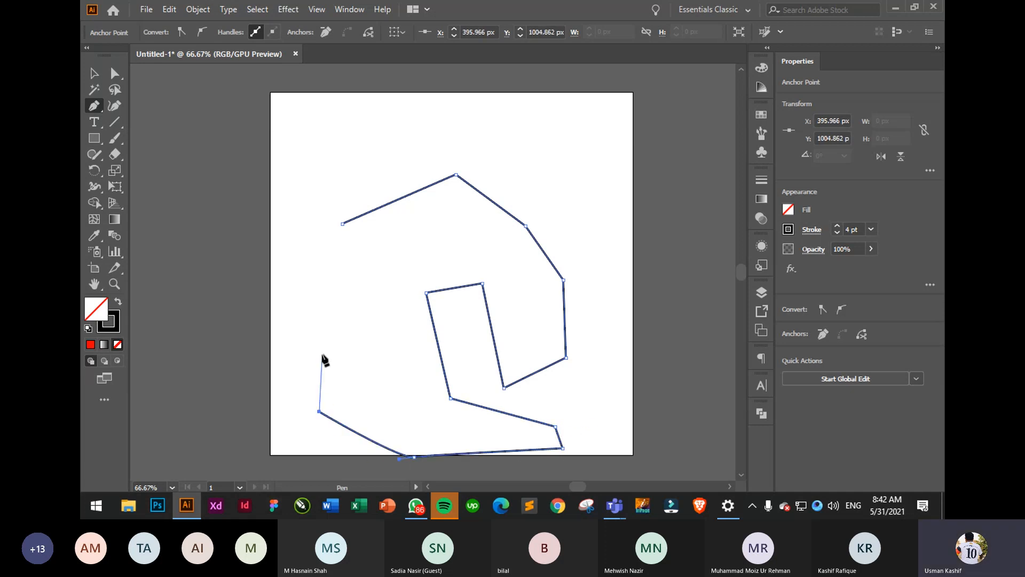
{"action": "left_click", "coordinate": [322, 319]}
{"action": "left_click", "coordinate": [311, 234]}
{"action": "left_click", "coordinate": [342, 224]}
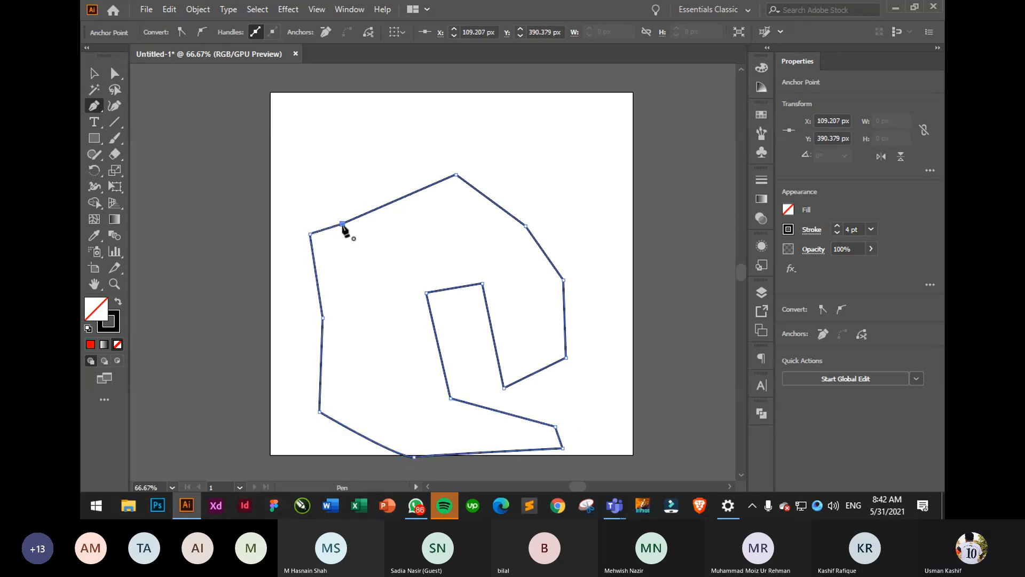
{"action": "key", "text": "Delete"}
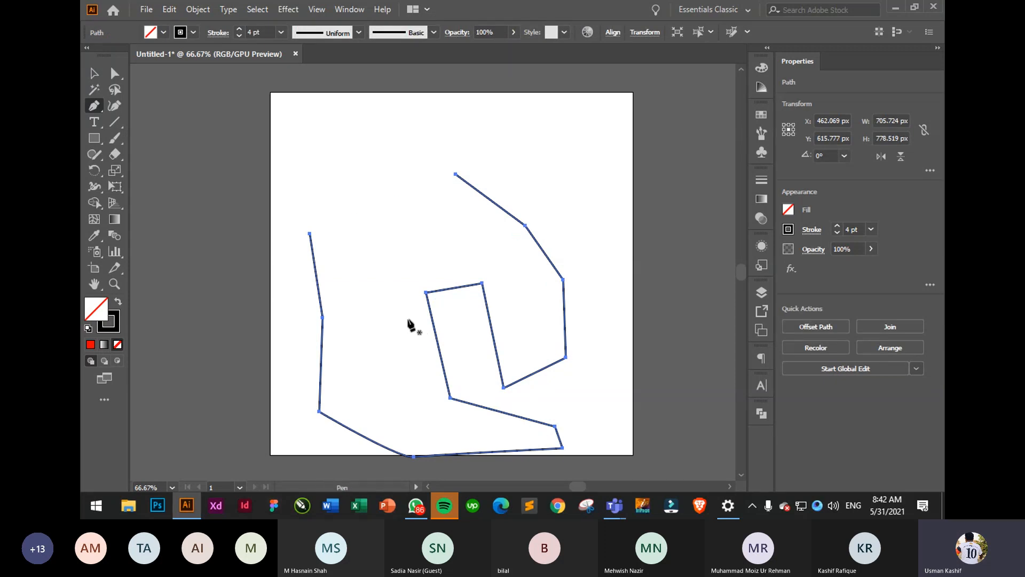
{"action": "key", "text": "Delete"}
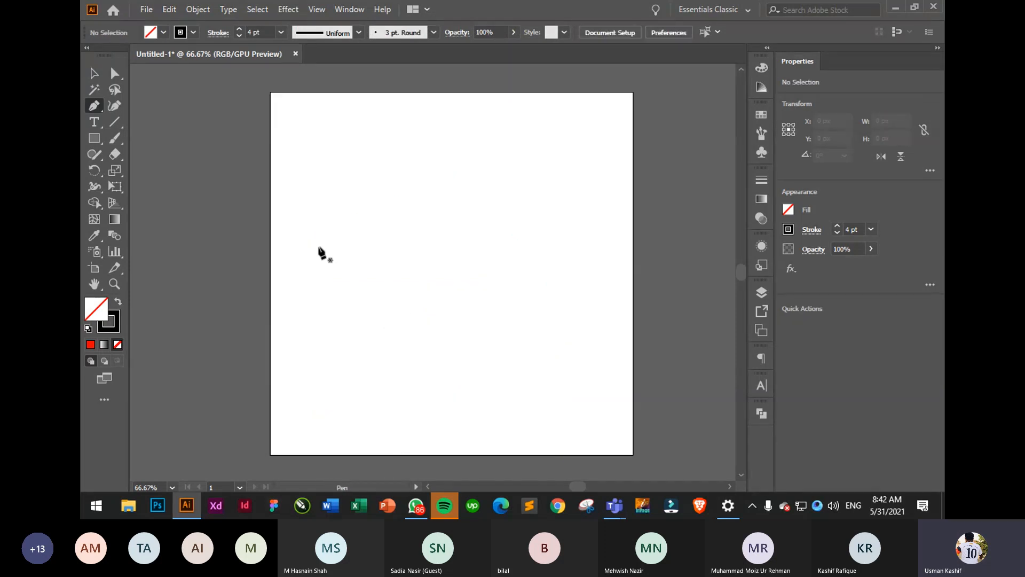
- Draw a five-point open Pen path, then select all and delete it
{"action": "left_click", "coordinate": [319, 246]}
{"action": "left_click", "coordinate": [414, 173]}
{"action": "left_click", "coordinate": [570, 160]}
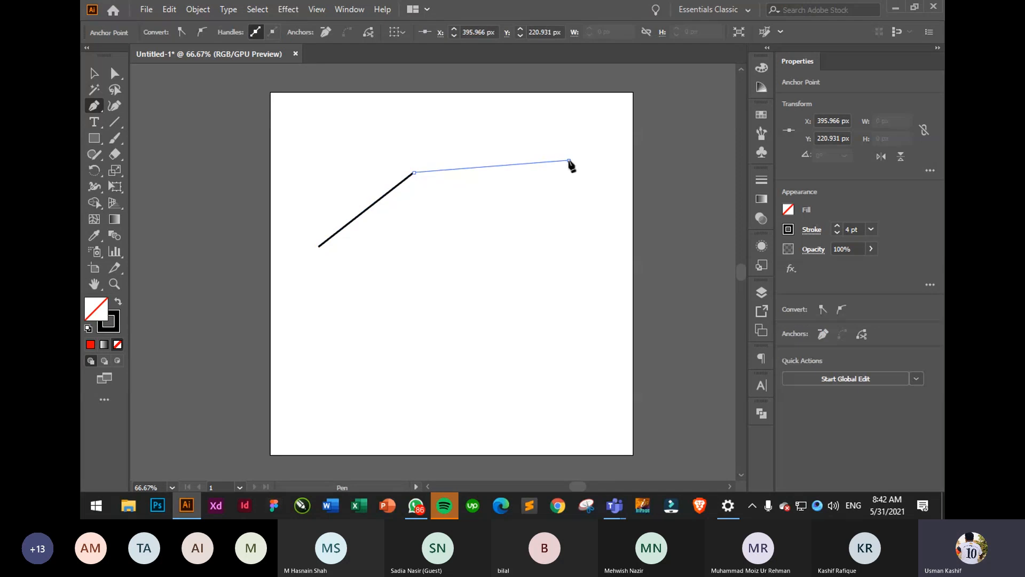
{"action": "left_click", "coordinate": [558, 295]}
{"action": "left_click", "coordinate": [441, 304]}
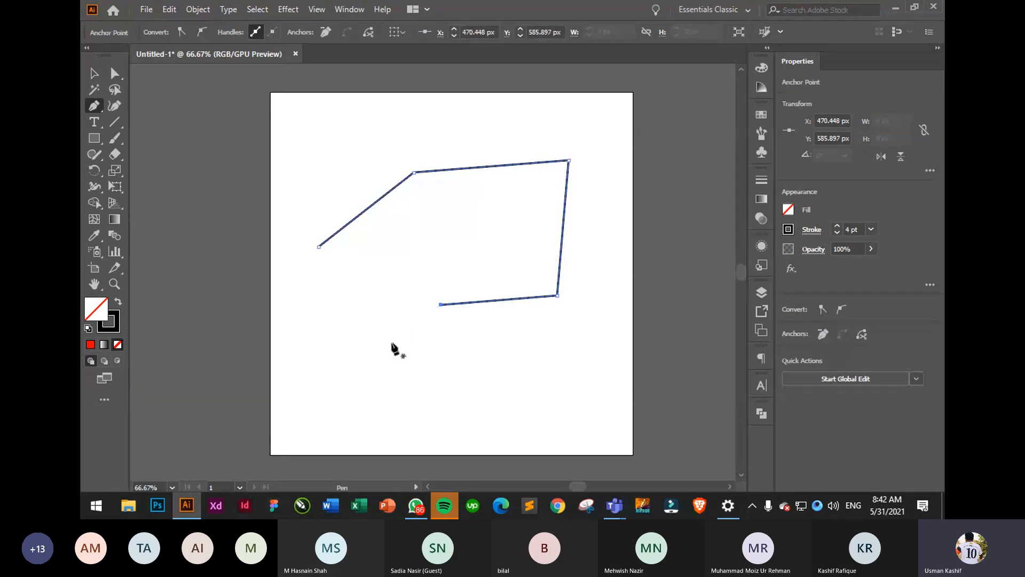
{"action": "key", "text": "ctrl+a"}
{"action": "key", "text": "Delete"}
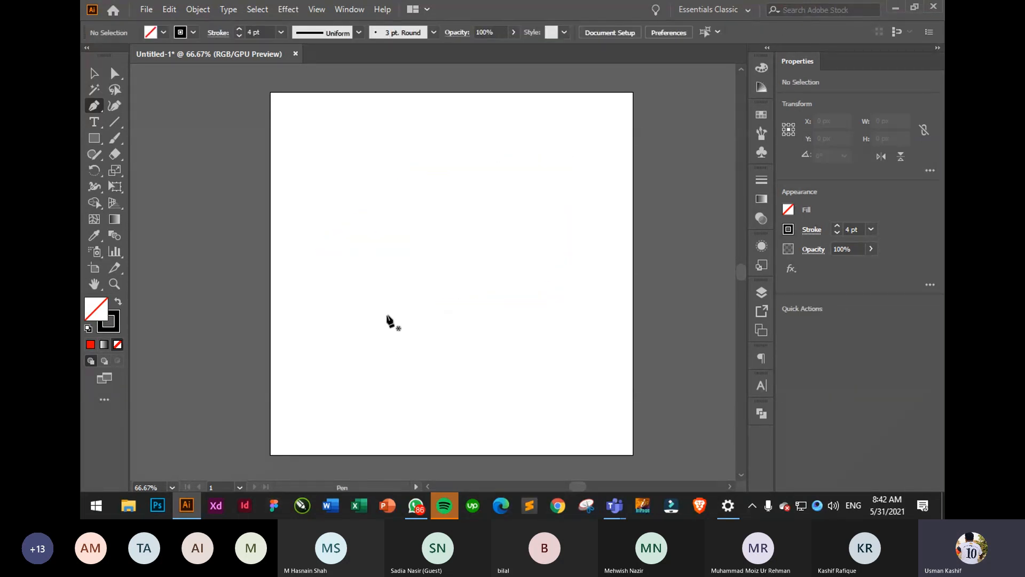
{"action": "left_click", "coordinate": [340, 284]}
{"action": "left_click_drag", "start_coordinate": [436, 197], "coordinate": [509, 223]}
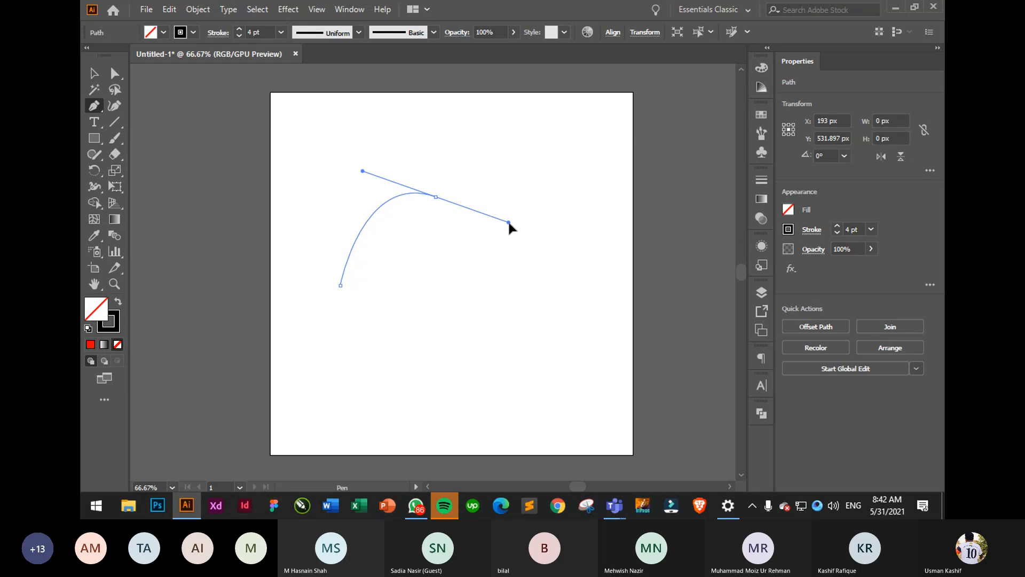
{"action": "left_click_drag", "start_coordinate": [508, 223], "coordinate": [509, 223]}
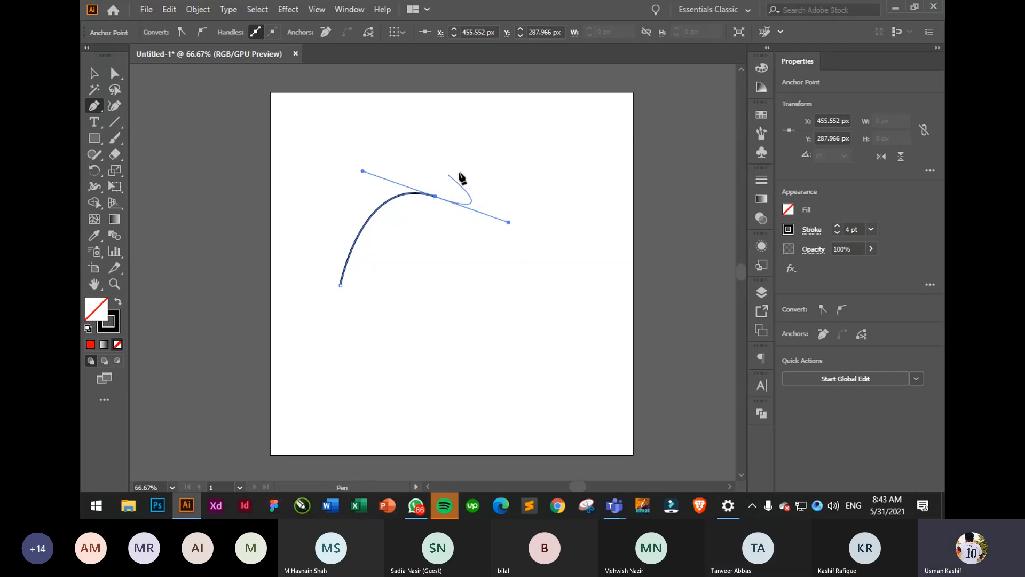
{"action": "left_click", "coordinate": [436, 197]}
{"action": "left_click", "coordinate": [434, 292]}
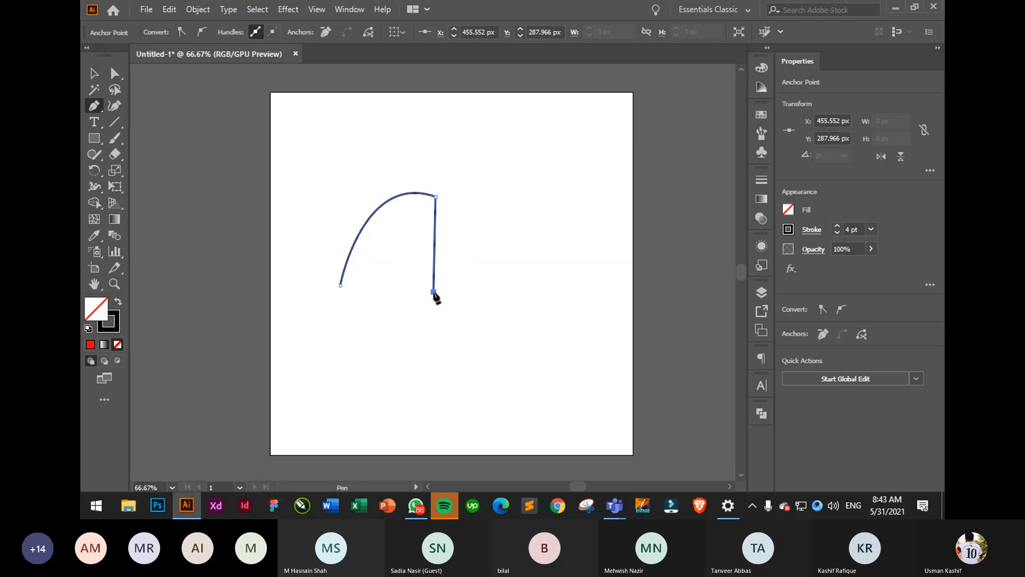
{"action": "left_click", "coordinate": [340, 286]}
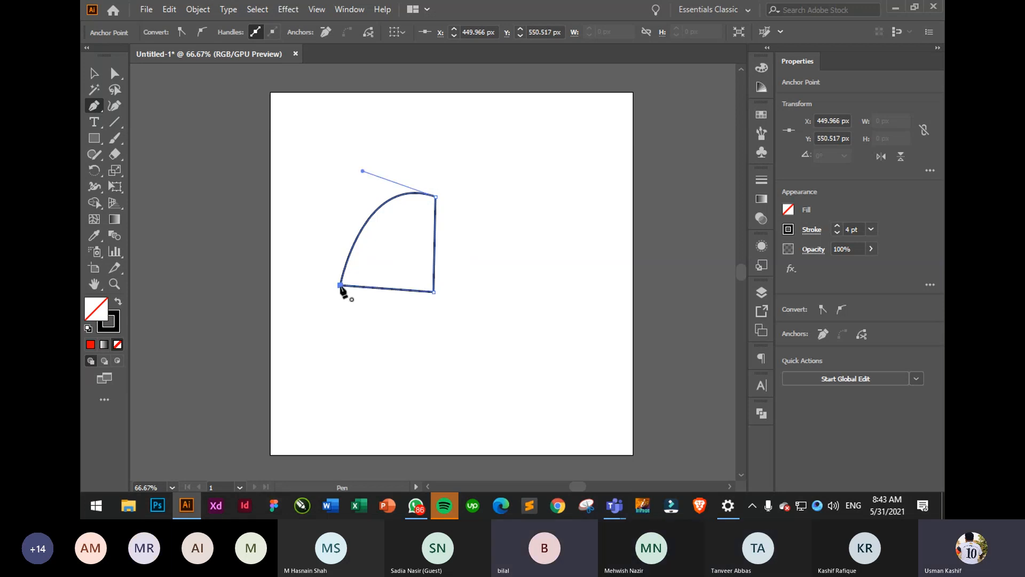
{"action": "left_click", "coordinate": [91, 74]}
{"action": "left_click_drag", "start_coordinate": [375, 299], "coordinate": [376, 300]}
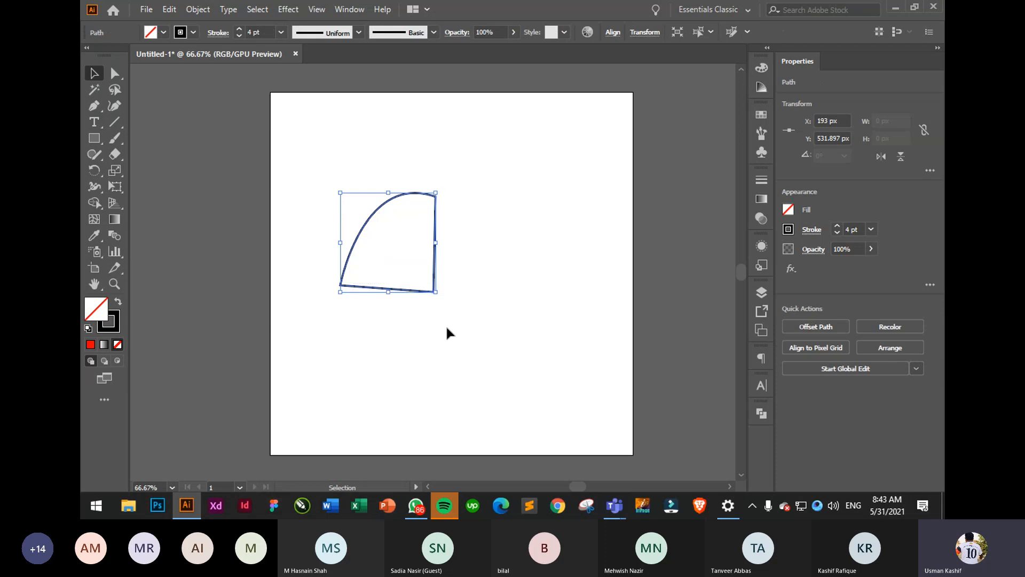
{"action": "left_click", "coordinate": [440, 160]}
{"action": "left_click", "coordinate": [367, 289]}
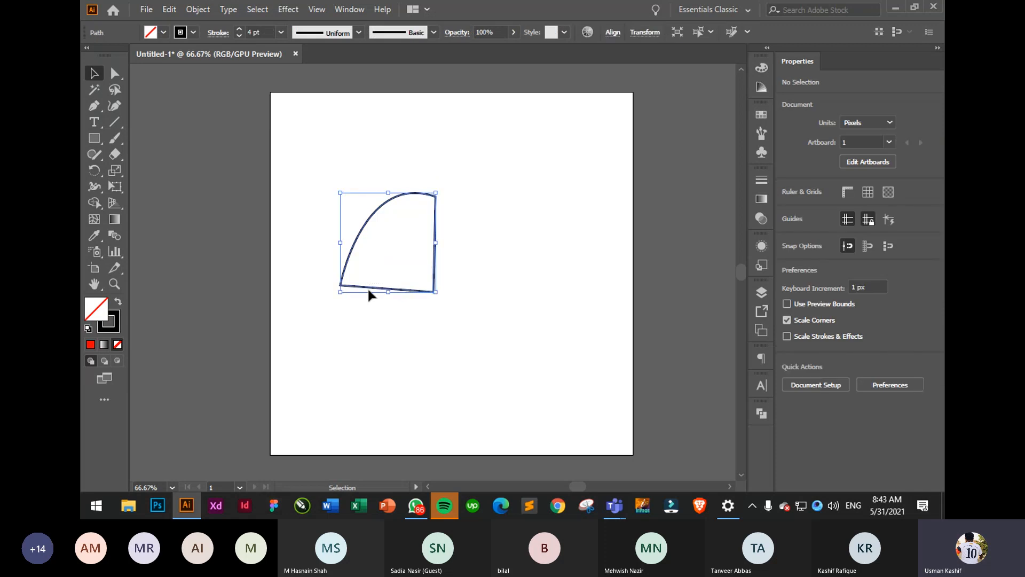
{"action": "left_click", "coordinate": [114, 74]}
{"action": "left_click_drag", "start_coordinate": [458, 169], "coordinate": [418, 213]}
{"action": "left_click", "coordinate": [494, 199]}
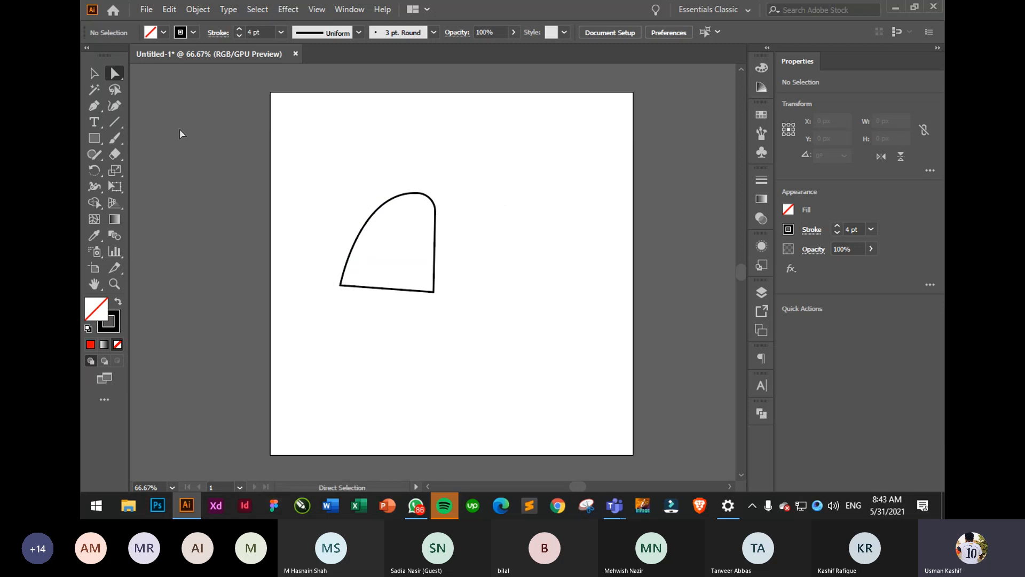
{"action": "left_click", "coordinate": [94, 73]}
{"action": "left_click_drag", "start_coordinate": [294, 180], "coordinate": [470, 353]}
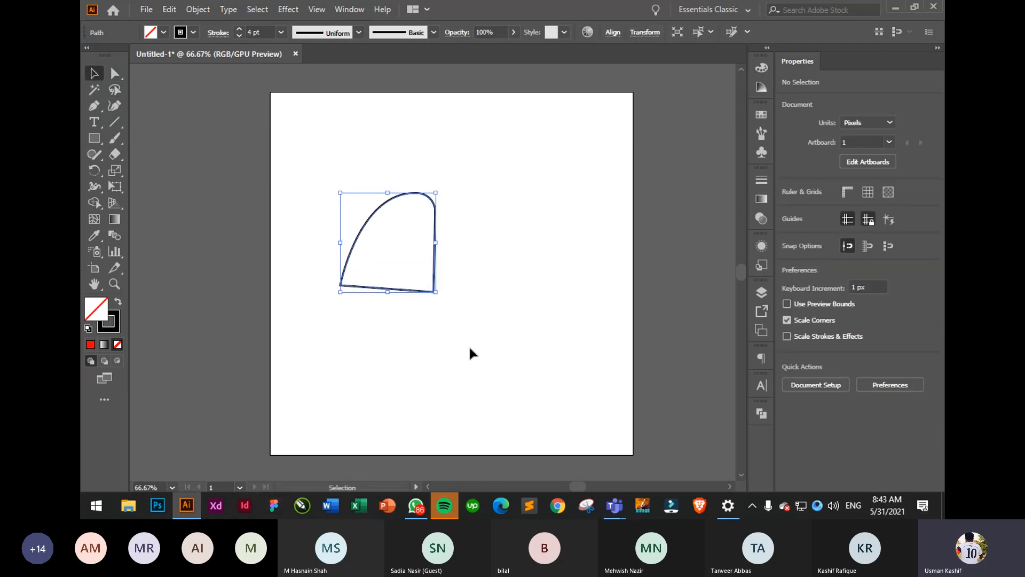
{"action": "key", "text": "Delete"}
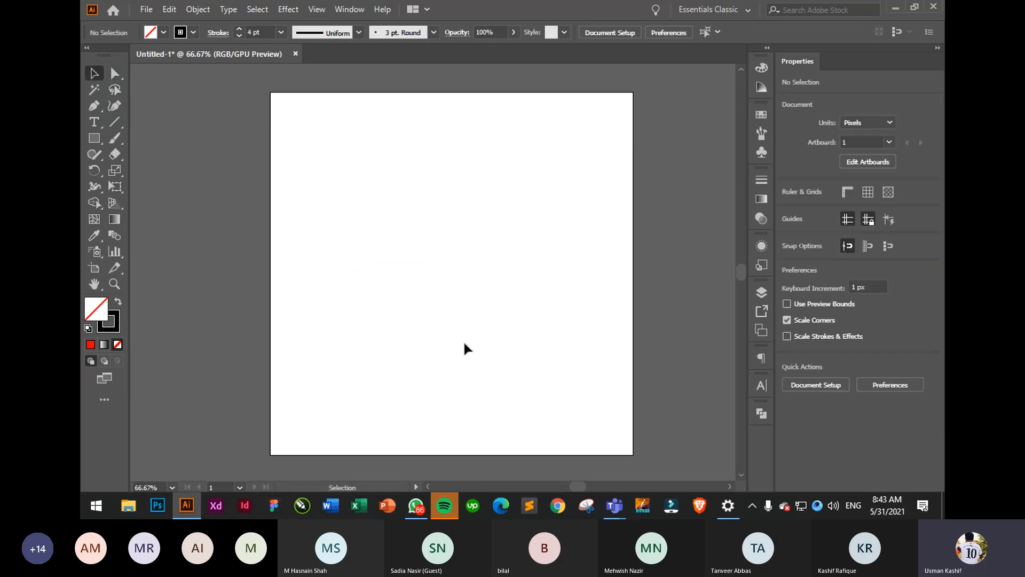
- Select the Pen tool and show its flyout of anchor point tools
{"action": "left_click", "coordinate": [98, 110]}
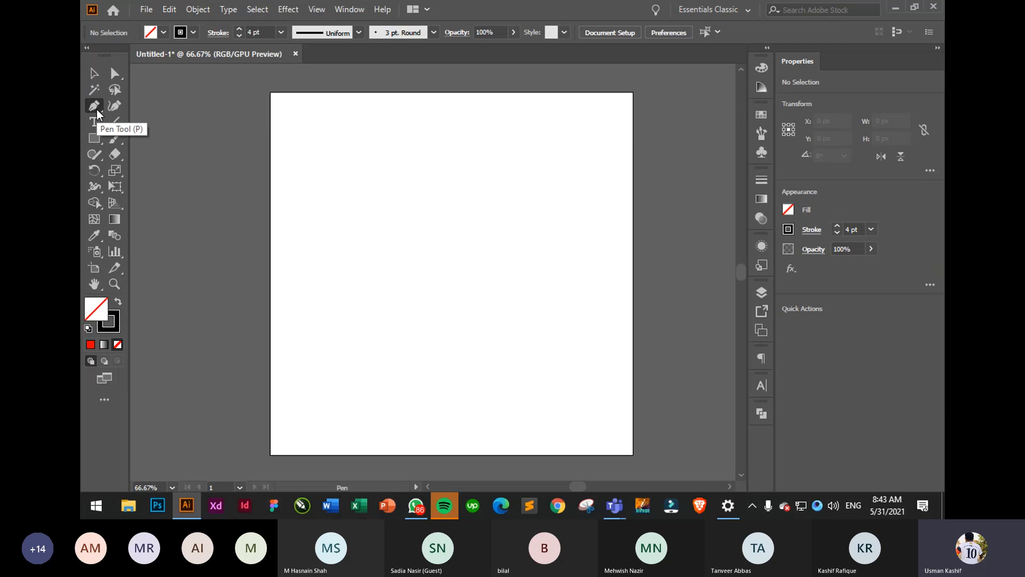
{"action": "right_click", "coordinate": [102, 110]}
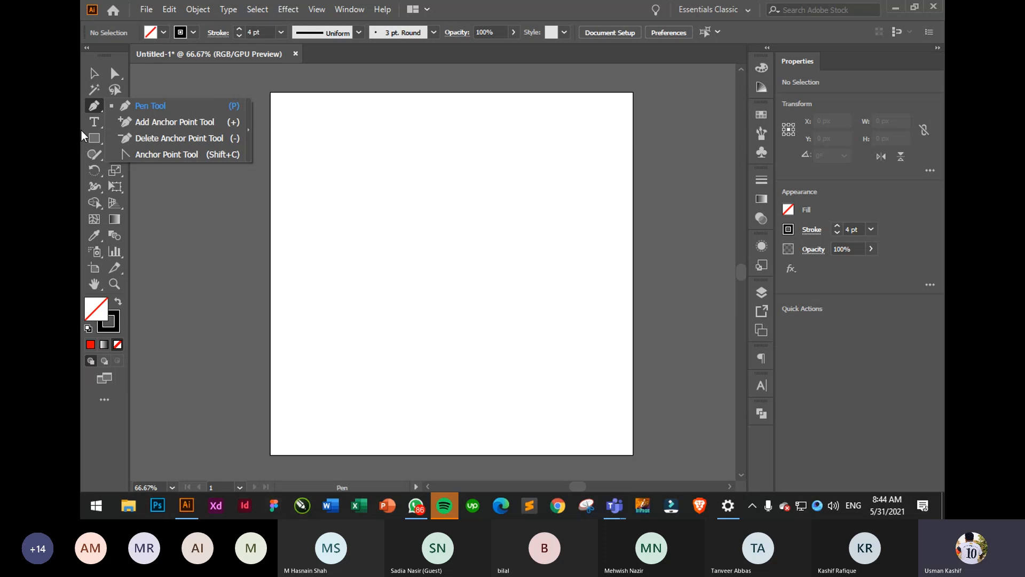
- Draw a large rectangle in the artboard centre and select it
{"action": "left_click", "coordinate": [94, 138]}
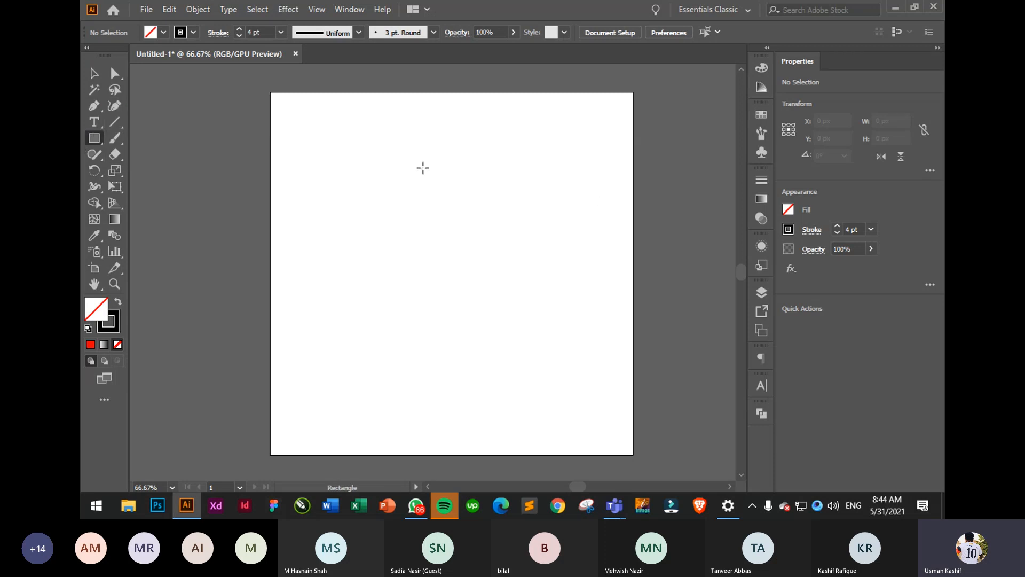
{"action": "left_click_drag", "start_coordinate": [334, 173], "coordinate": [568, 387]}
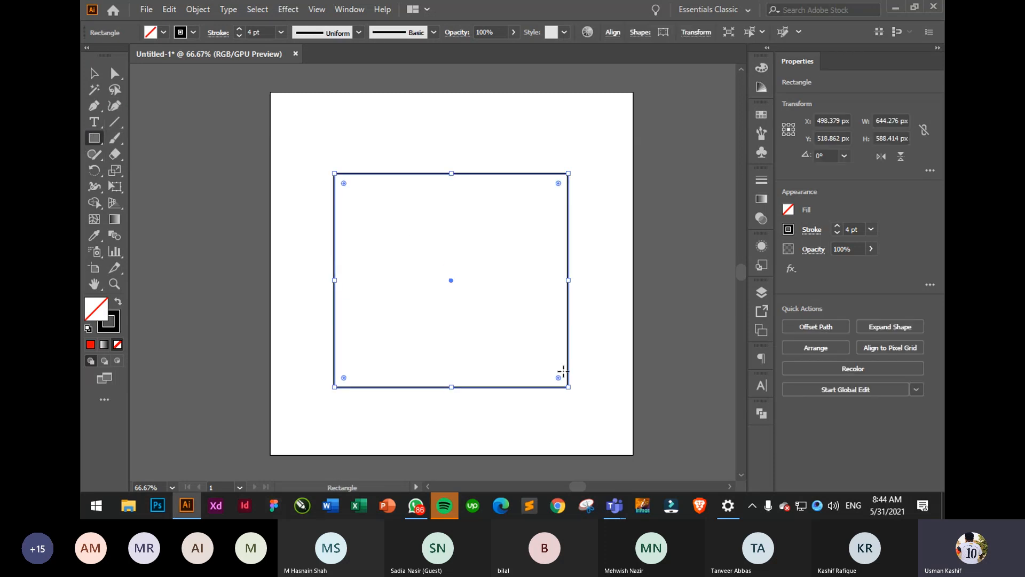
{"action": "left_click", "coordinate": [92, 74]}
{"action": "left_click", "coordinate": [319, 122]}
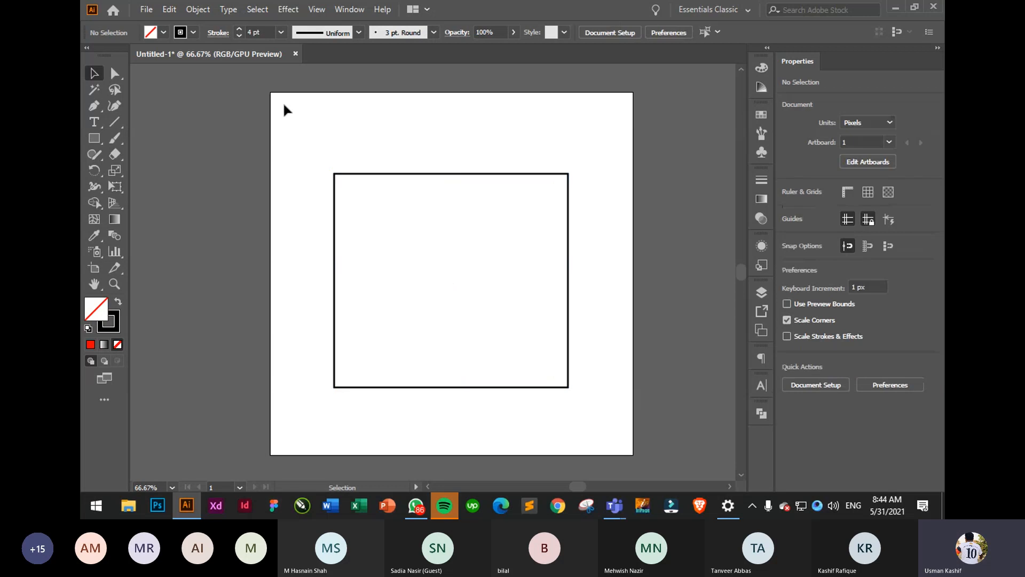
{"action": "left_click_drag", "start_coordinate": [303, 94], "coordinate": [584, 417]}
- Add anchor points on the rectangle's top, left and bottom edges
{"action": "left_click_drag", "start_coordinate": [93, 105], "coordinate": [160, 119]}
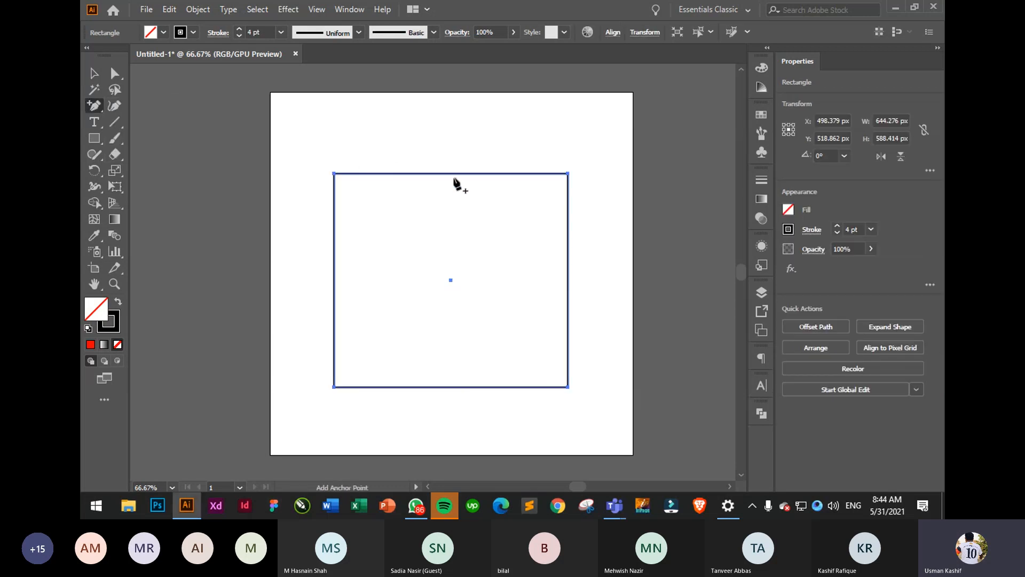
{"action": "left_click", "coordinate": [452, 173]}
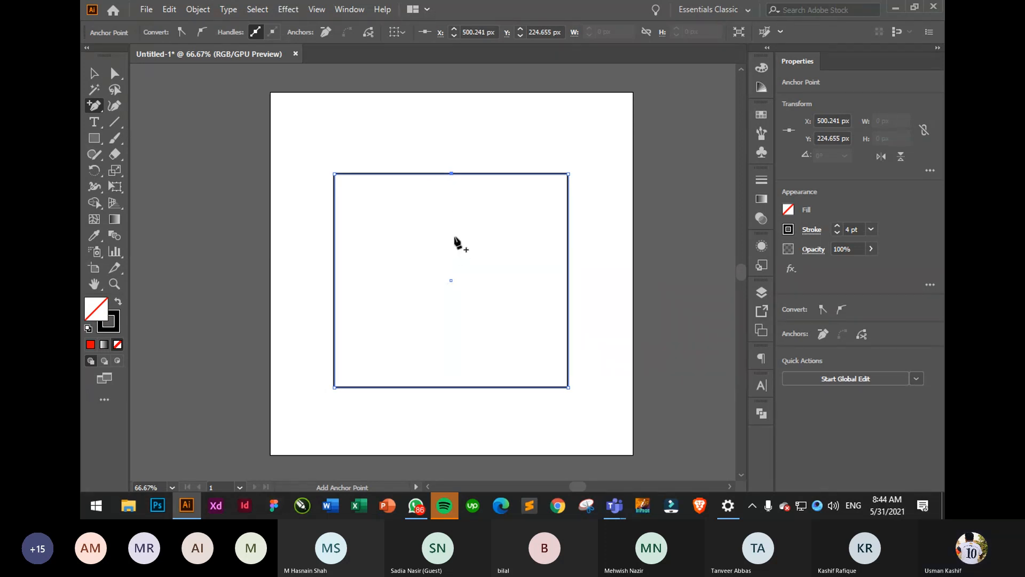
{"action": "left_click", "coordinate": [334, 286]}
{"action": "left_click", "coordinate": [452, 390]}
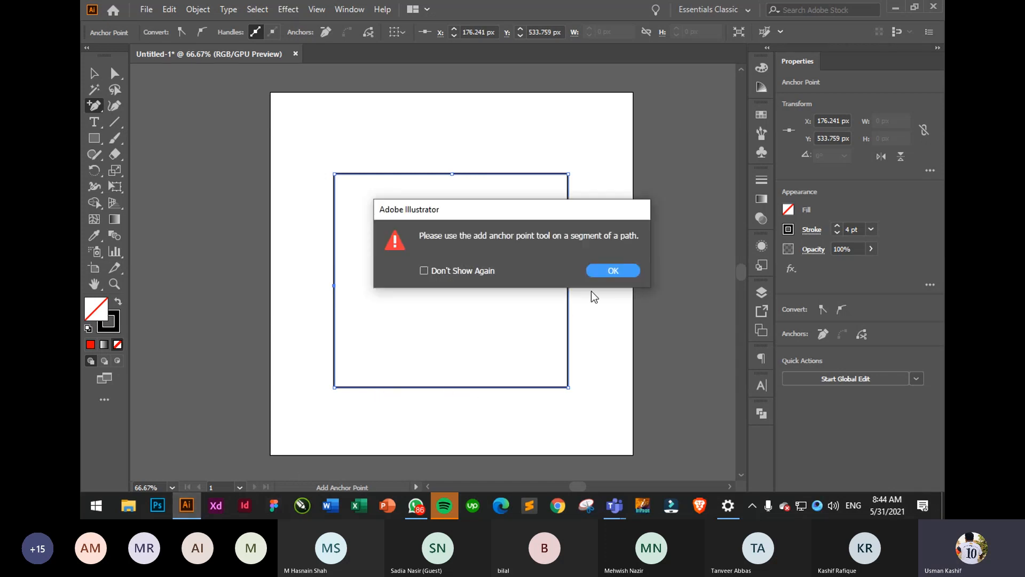
{"action": "left_click", "coordinate": [612, 271]}
{"action": "left_click", "coordinate": [447, 389]}
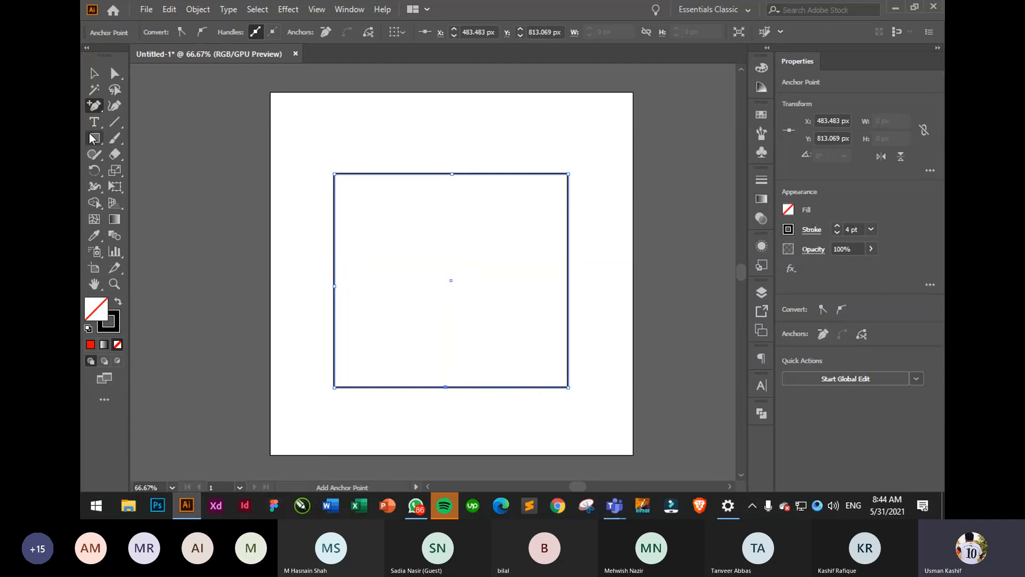
- Drag the top-middle anchor down to the centre with Direct Selection
{"action": "left_click", "coordinate": [95, 75]}
{"action": "left_click", "coordinate": [115, 75]}
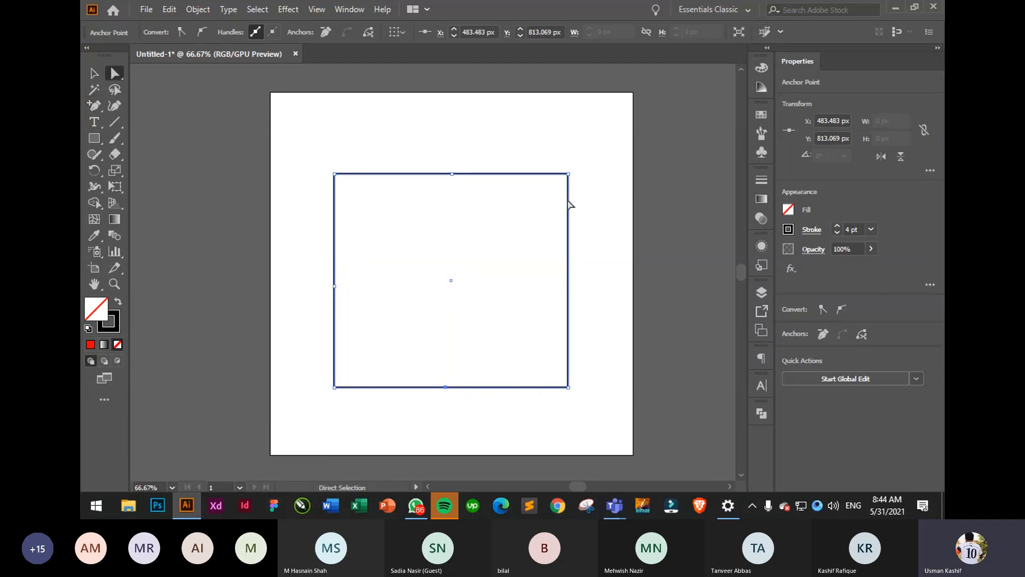
{"action": "left_click_drag", "start_coordinate": [437, 134], "coordinate": [469, 210]}
{"action": "left_click_drag", "start_coordinate": [452, 175], "coordinate": [454, 284]}
- Remove the notch's bottom anchor and the left-edge anchor with Delete Anchor Point
{"action": "left_click", "coordinate": [603, 216]}
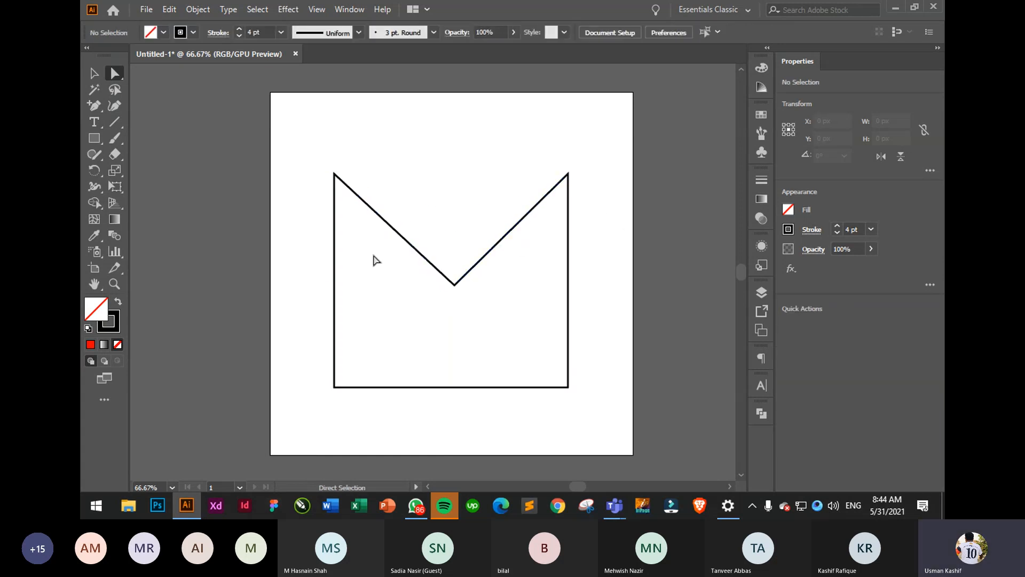
{"action": "left_click", "coordinate": [94, 104]}
{"action": "left_click", "coordinate": [94, 73]}
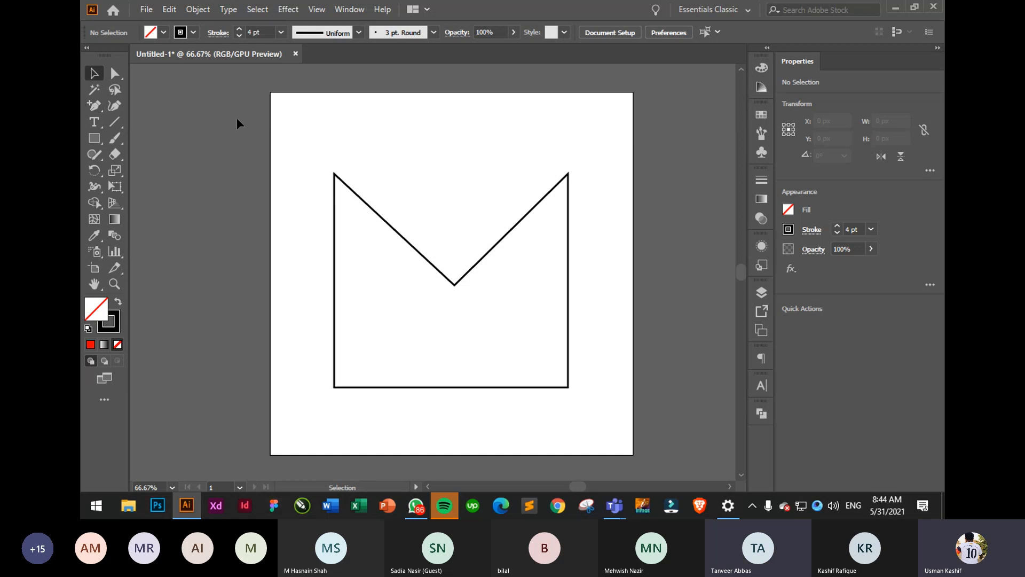
{"action": "left_click_drag", "start_coordinate": [304, 130], "coordinate": [596, 433]}
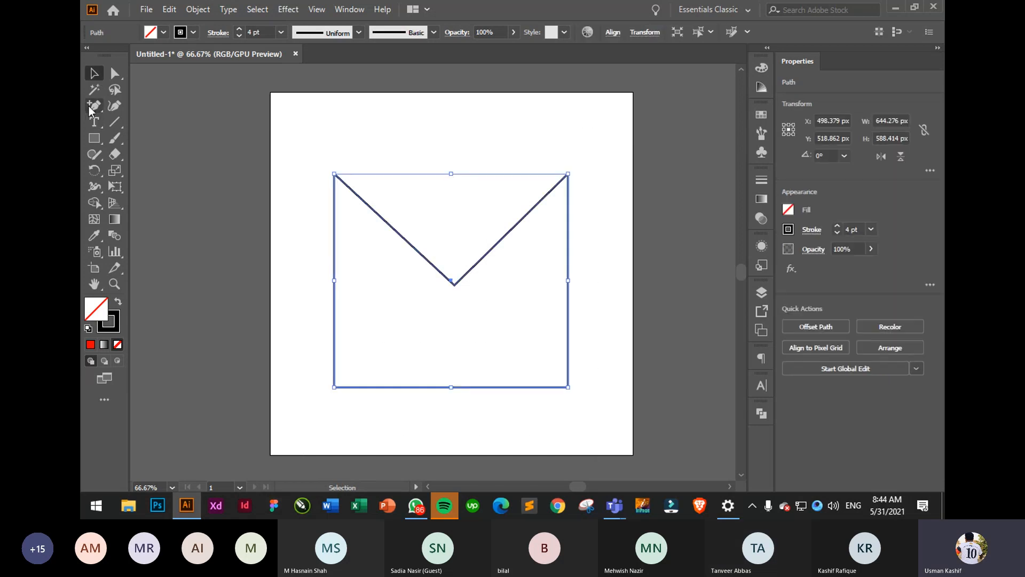
{"action": "left_click_drag", "start_coordinate": [88, 106], "coordinate": [155, 139]}
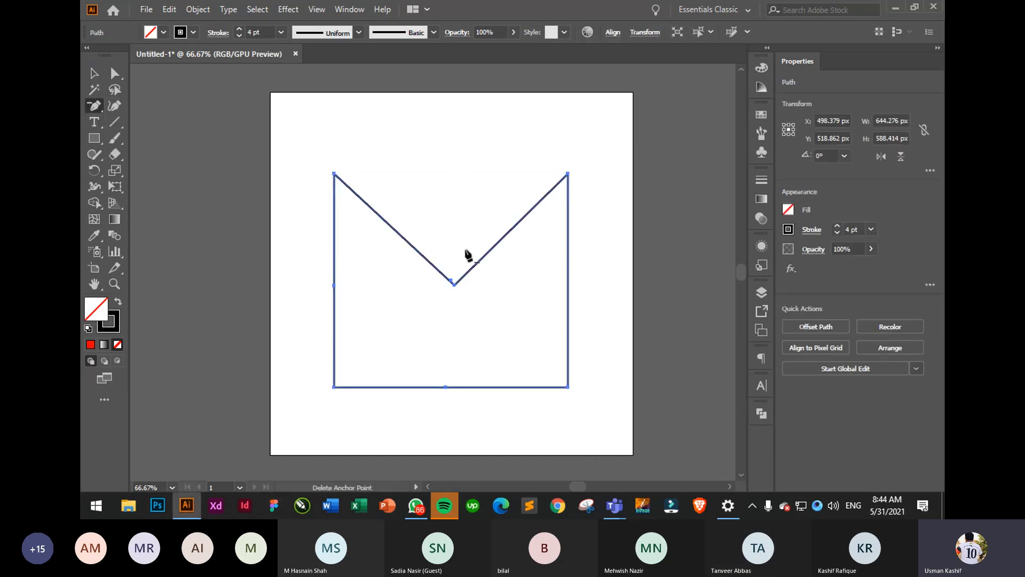
{"action": "left_click", "coordinate": [455, 284]}
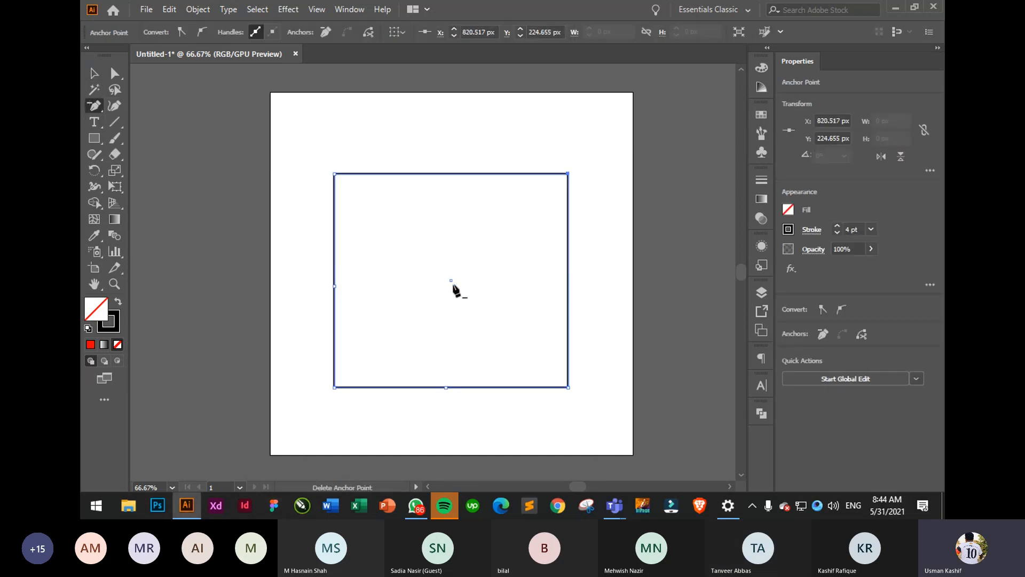
{"action": "left_click", "coordinate": [335, 289]}
{"action": "left_click_drag", "start_coordinate": [92, 109], "coordinate": [160, 159]}
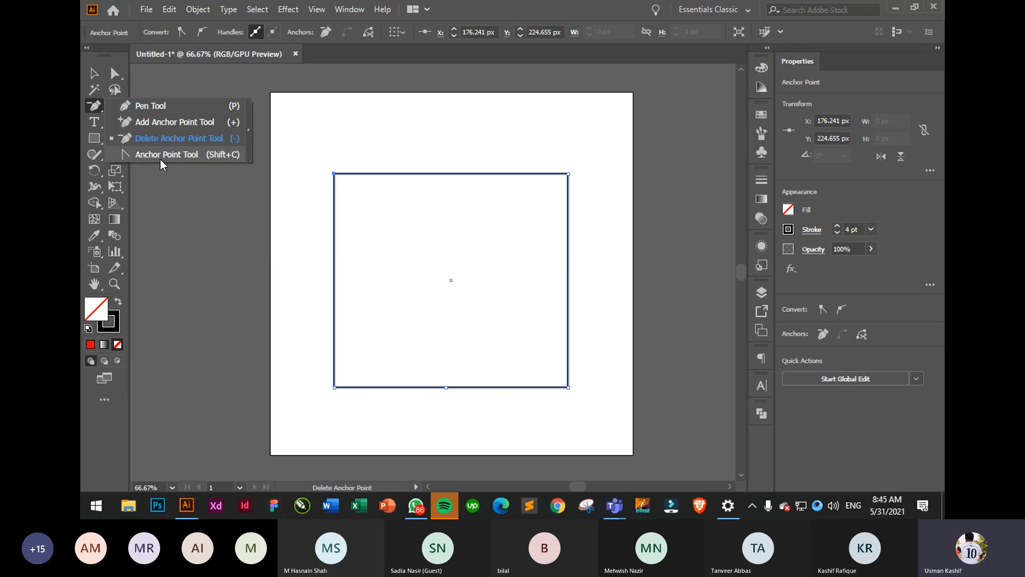
- Curve the top-left corner and bend the left side and top arch via handles
{"action": "left_click", "coordinate": [161, 159]}
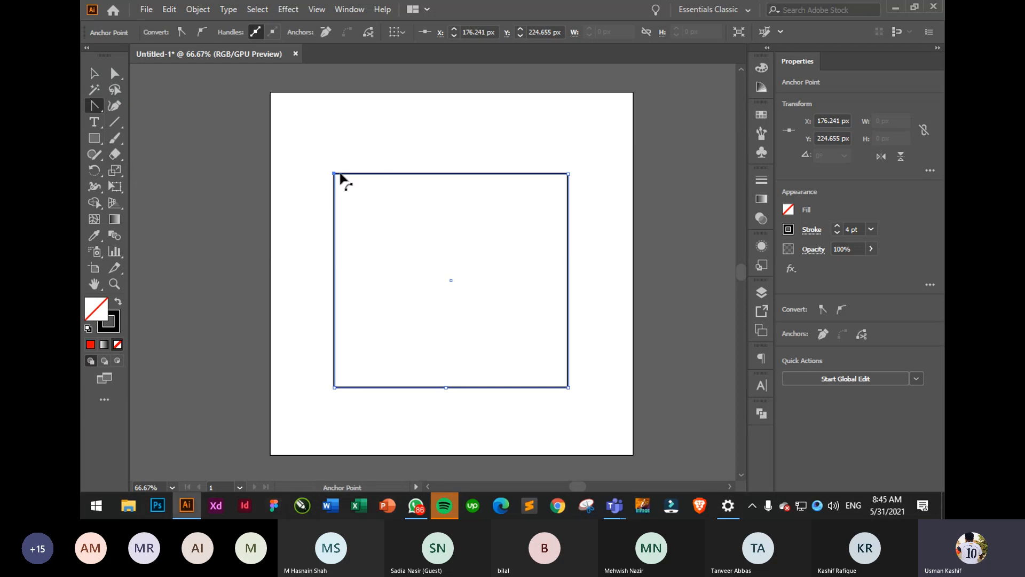
{"action": "mouse_move", "coordinate": [334, 175]}
{"action": "left_mouse_down"}
{"action": "mouse_move", "coordinate": [362, 162]}
{"action": "mouse_move", "coordinate": [385, 115]}
{"action": "left_mouse_up"}
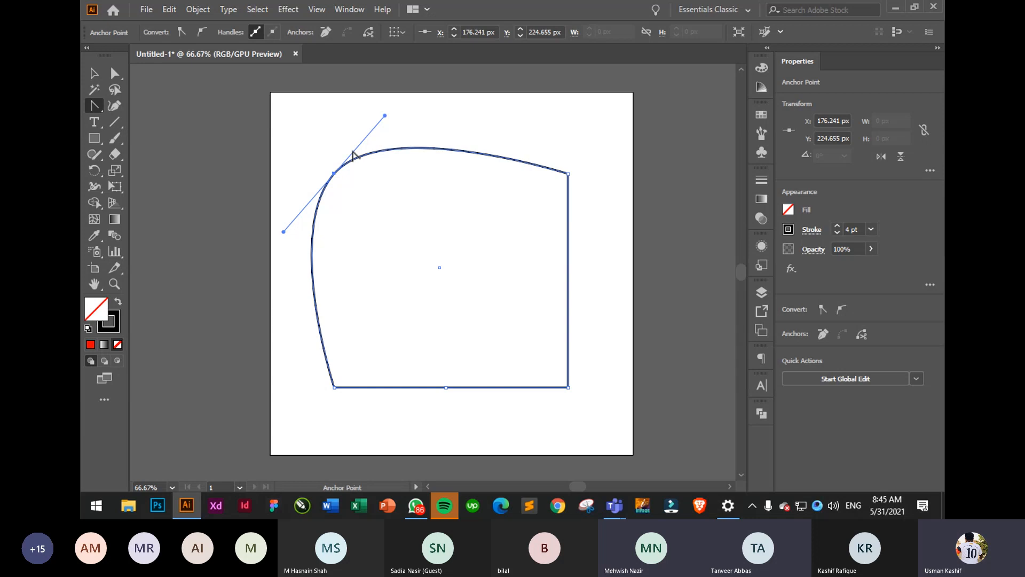
{"action": "left_click", "coordinate": [333, 174]}
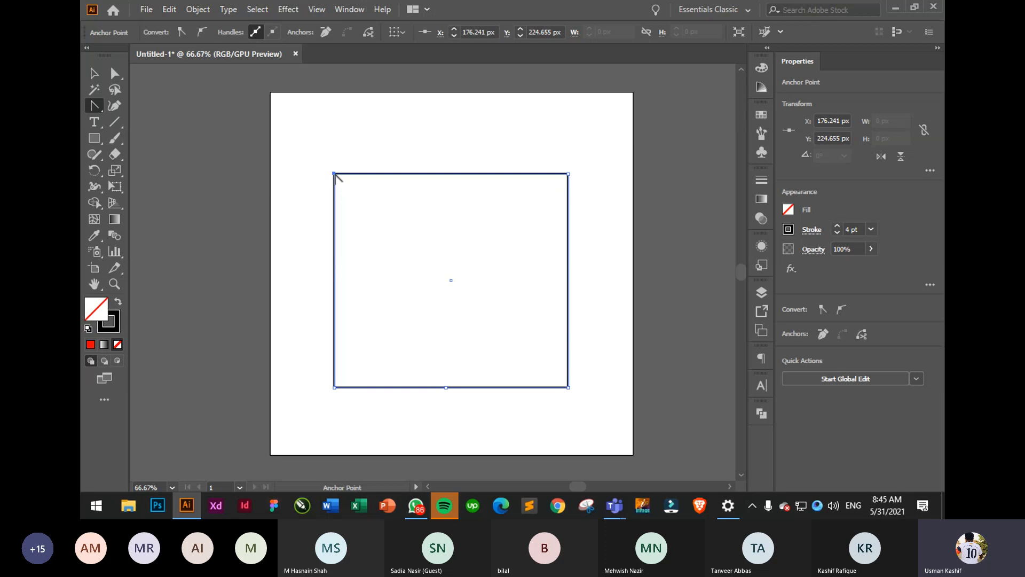
{"action": "left_click_drag", "start_coordinate": [334, 174], "coordinate": [484, 307]}
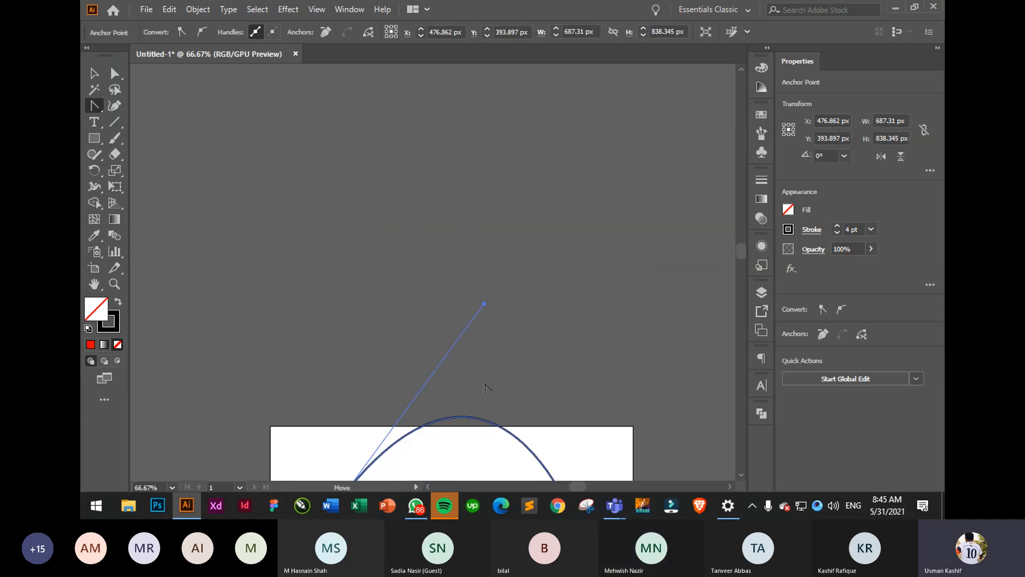
{"action": "scroll", "coordinate": [485, 384], "scroll_direction": "down", "scroll_amount": 5}
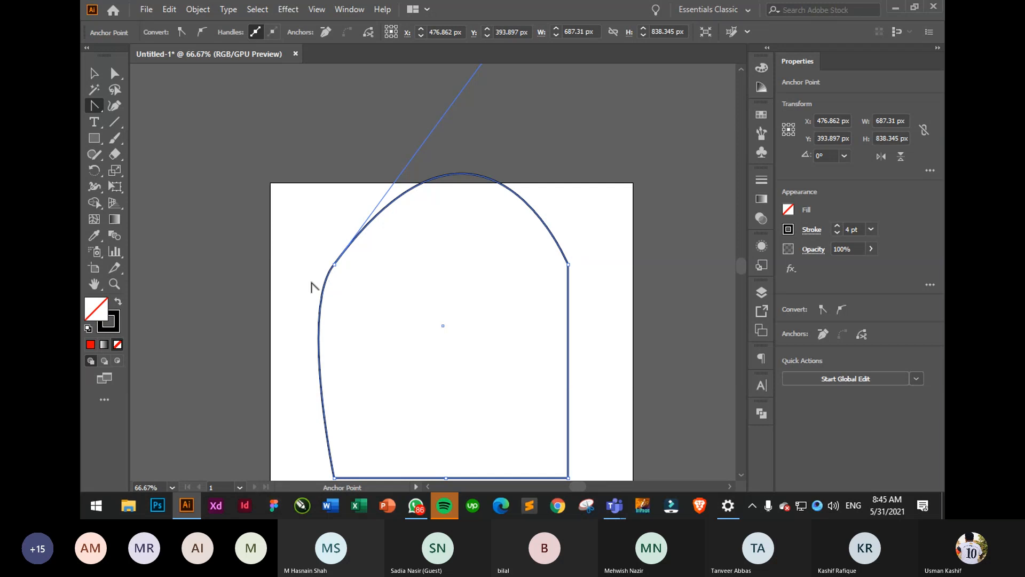
{"action": "left_click", "coordinate": [320, 302]}
{"action": "left_click_drag", "start_coordinate": [299, 307], "coordinate": [250, 232]}
{"action": "left_click", "coordinate": [384, 215]}
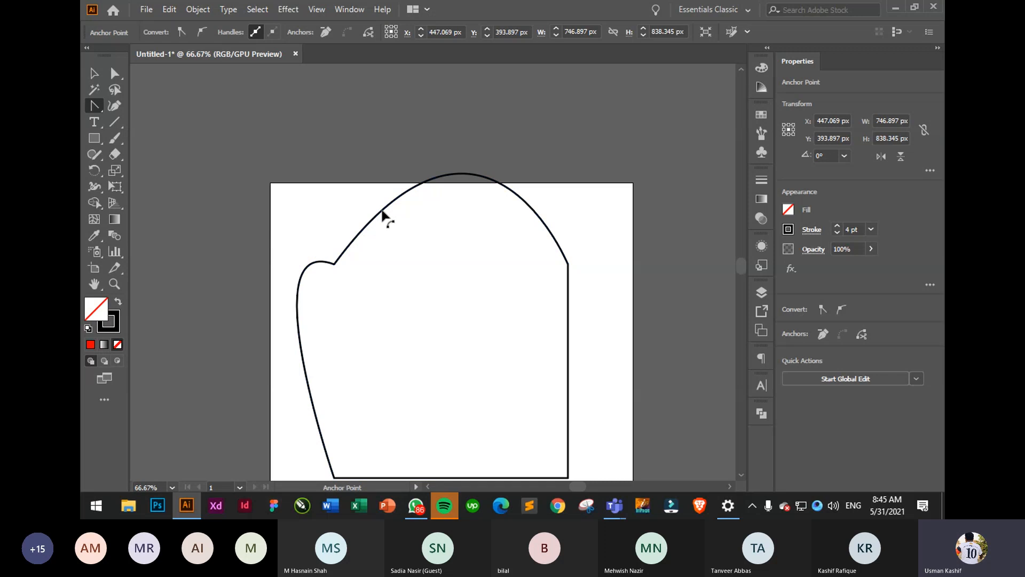
{"action": "scroll", "coordinate": [469, 172], "scroll_direction": "down", "scroll_amount": 1}
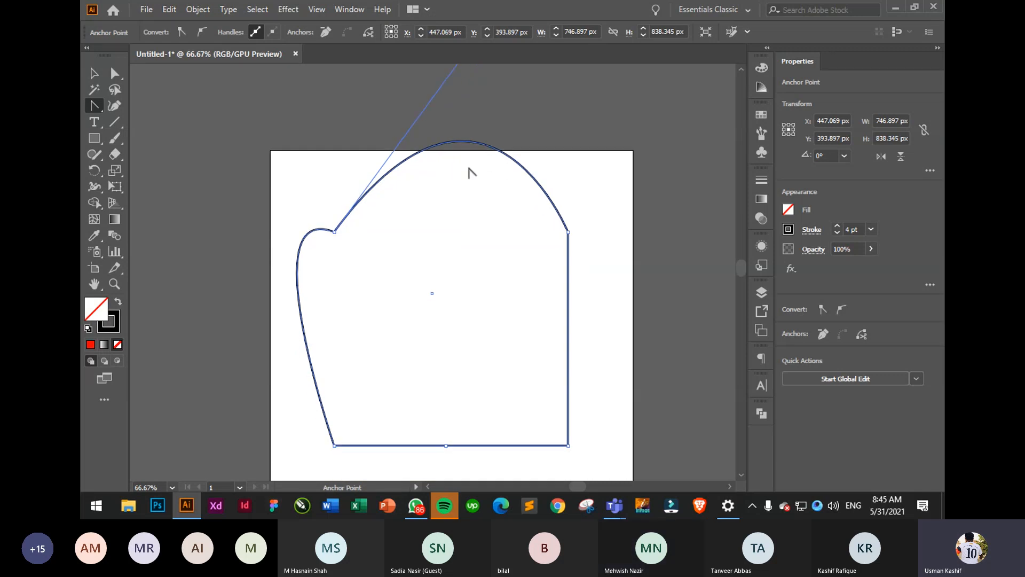
{"action": "scroll", "coordinate": [469, 172], "scroll_direction": "down", "scroll_amount": 3, "text": "alt"}
{"action": "left_click_drag", "start_coordinate": [474, 116], "coordinate": [467, 235]}
- Adjust the top curve's handle, then convert the top-left anchor back to a sharp corner
{"action": "left_click", "coordinate": [113, 80]}
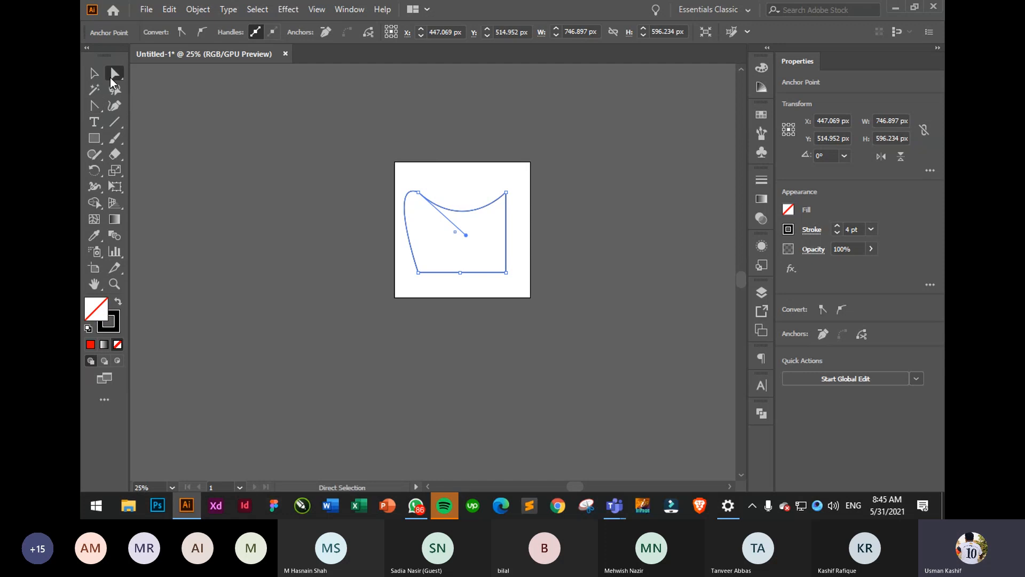
{"action": "left_click_drag", "start_coordinate": [403, 168], "coordinate": [426, 217]}
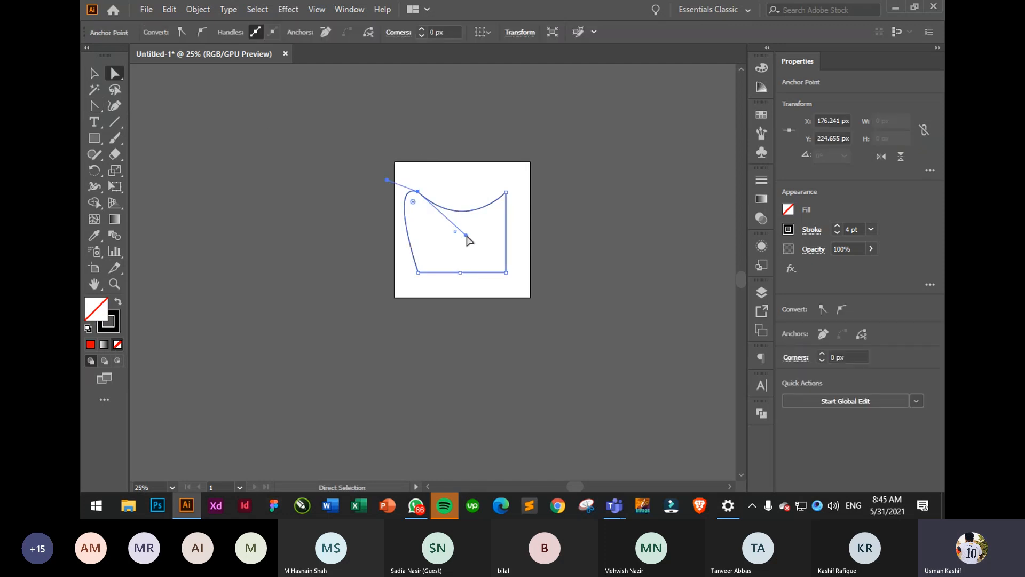
{"action": "mouse_move", "coordinate": [465, 231]}
{"action": "left_mouse_down"}
{"action": "mouse_move", "coordinate": [469, 212]}
{"action": "mouse_move", "coordinate": [474, 220]}
{"action": "left_mouse_up"}
{"action": "left_click", "coordinate": [360, 154]}
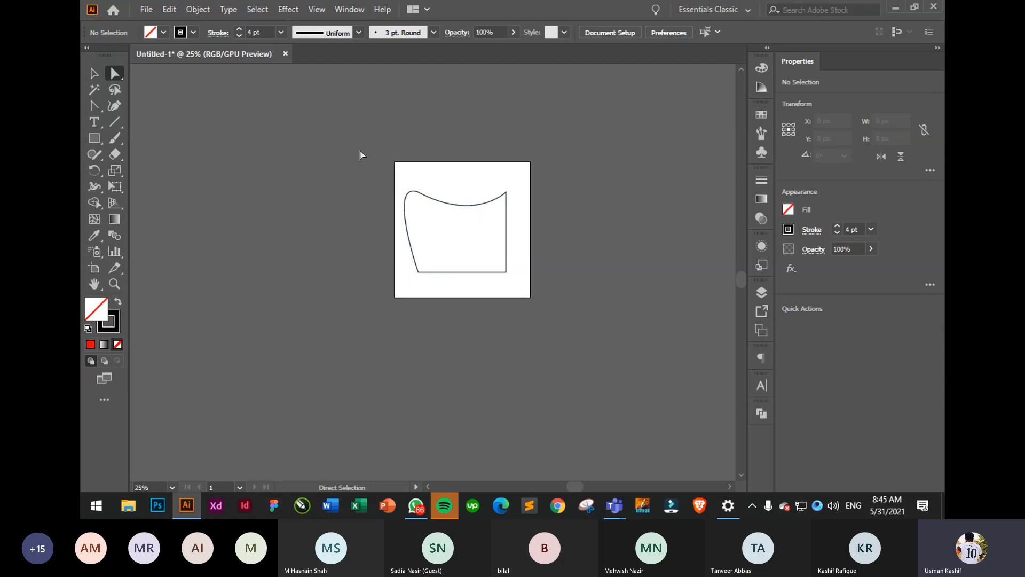
{"action": "left_click", "coordinate": [418, 191]}
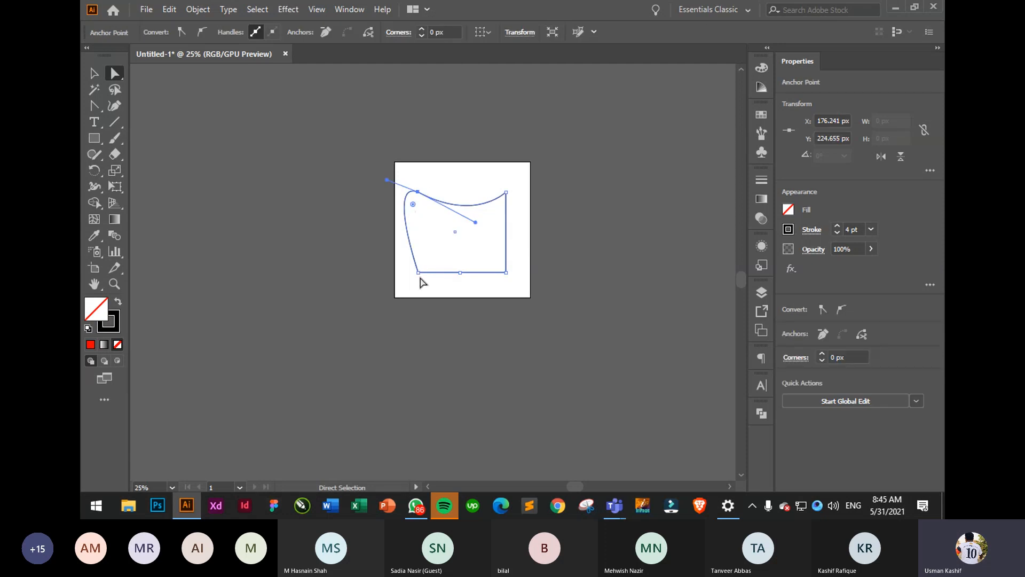
{"action": "left_click", "coordinate": [94, 105]}
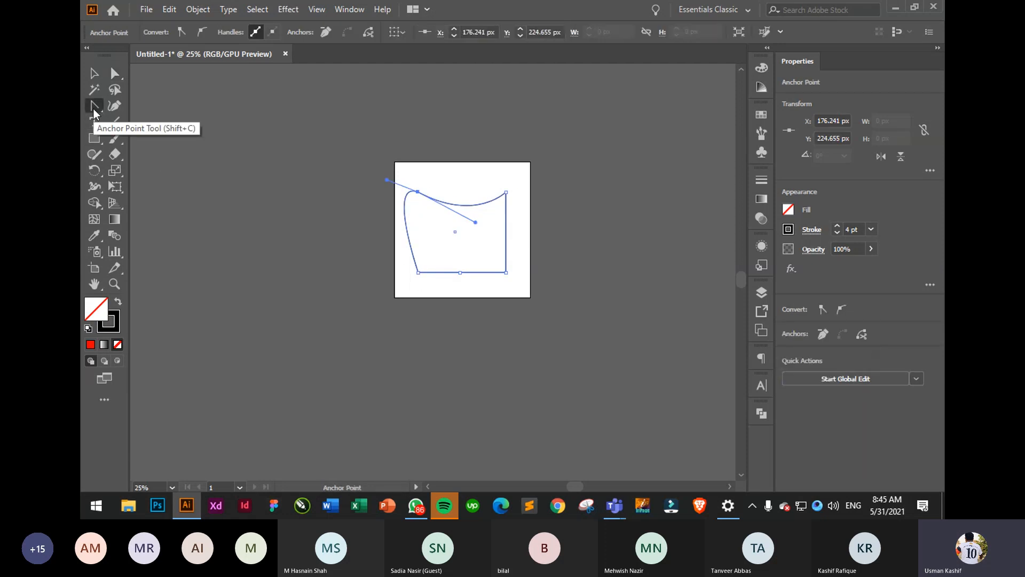
{"action": "left_click", "coordinate": [418, 191]}
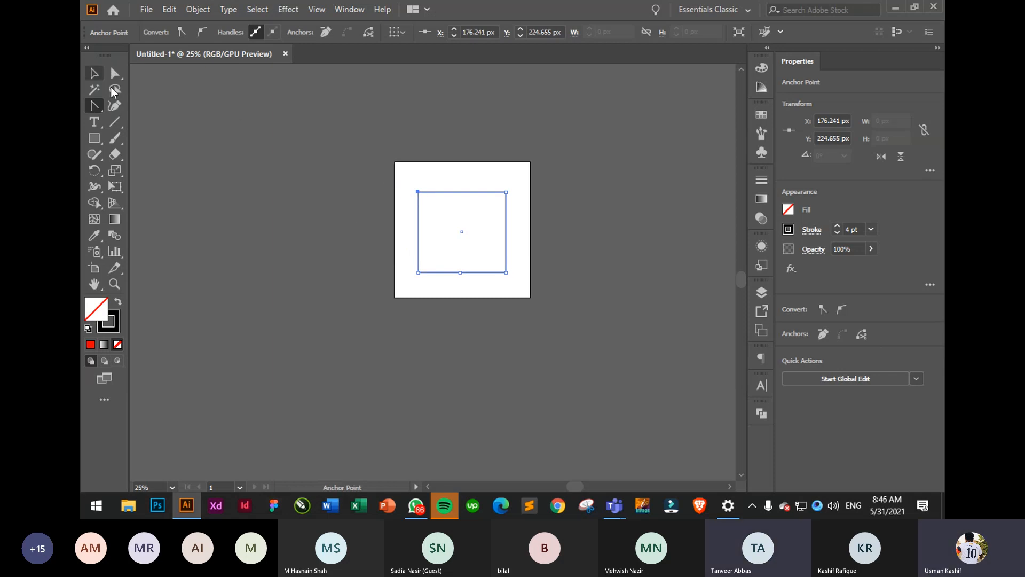
- Add anchors at the middle of the square's top, right and left edges
{"action": "scroll", "coordinate": [488, 209], "scroll_direction": "up", "scroll_amount": 1, "text": "alt"}
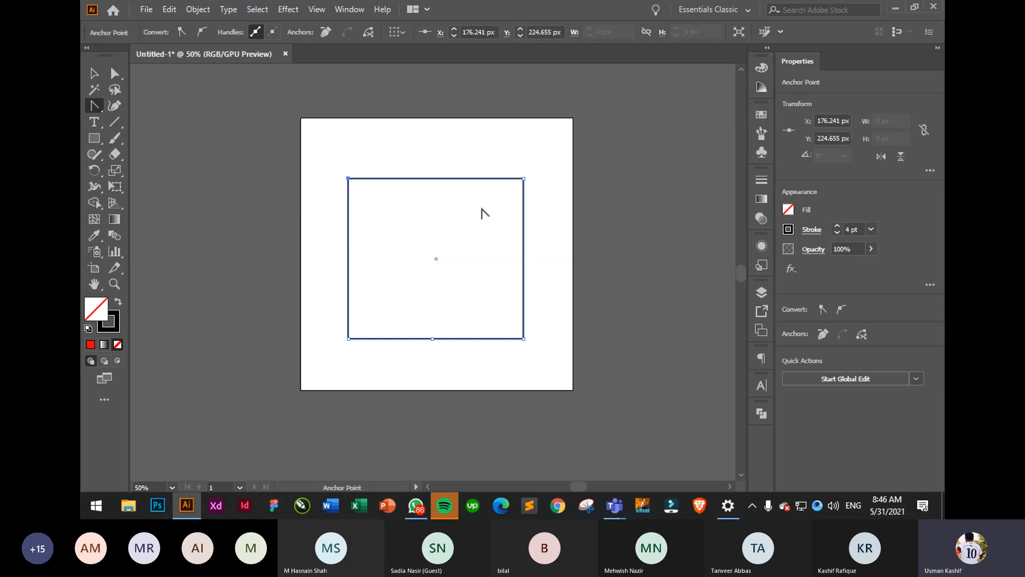
{"action": "left_click", "coordinate": [95, 108]}
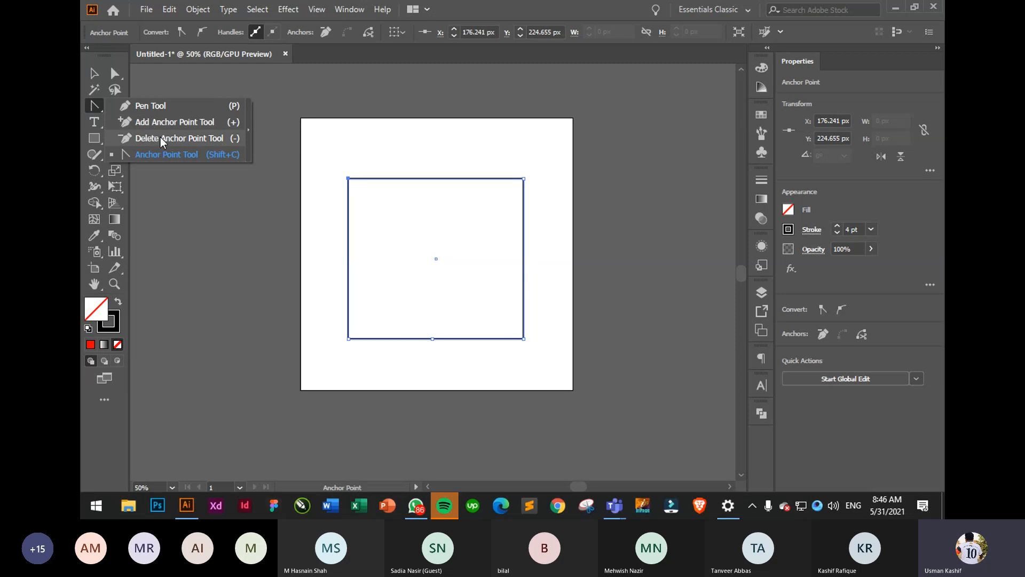
{"action": "left_click", "coordinate": [145, 106]}
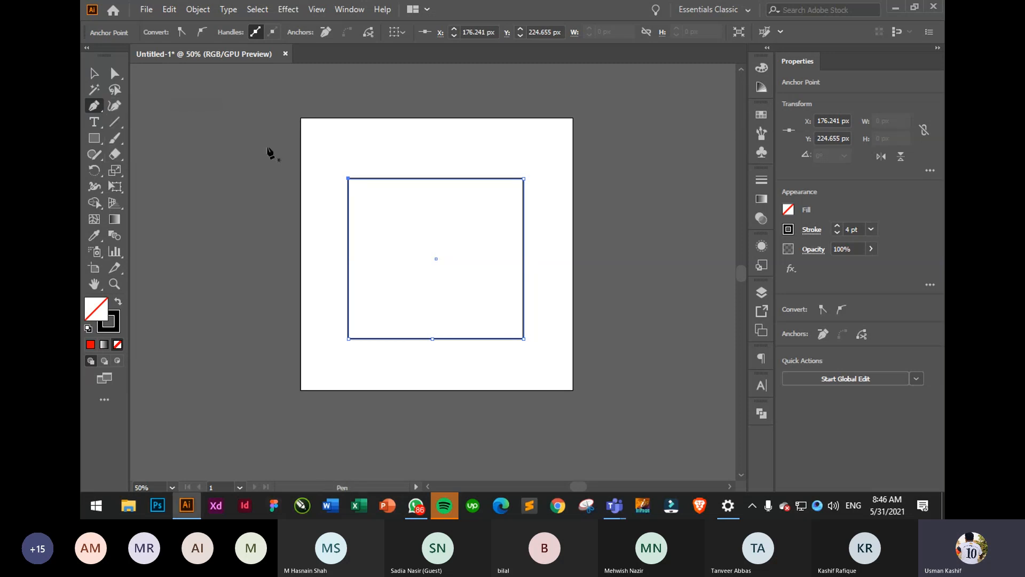
{"action": "left_click", "coordinate": [436, 180]}
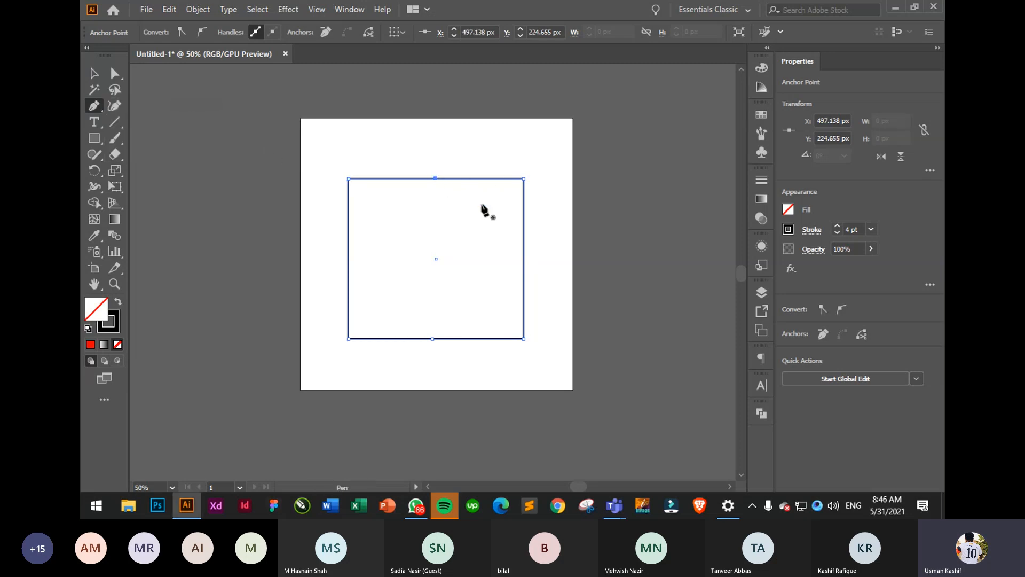
{"action": "left_click", "coordinate": [524, 278]}
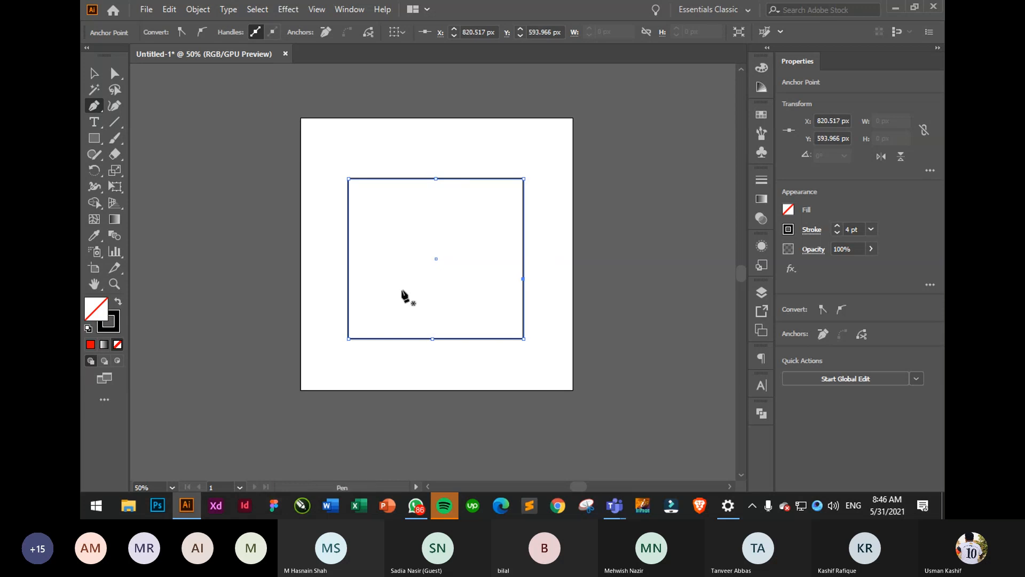
{"action": "left_click", "coordinate": [347, 283]}
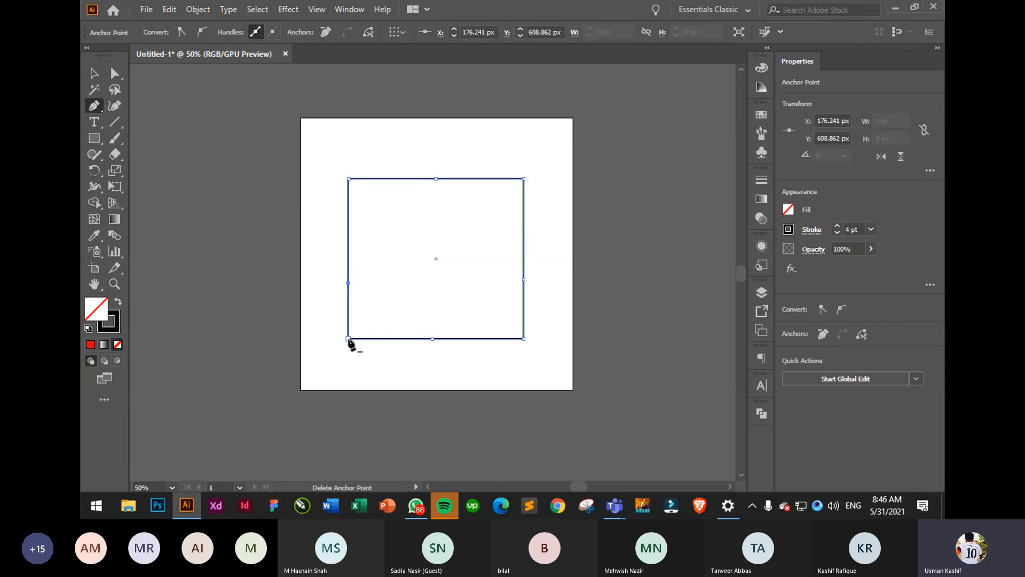
- Delete the corner and top-middle anchors, then delete the upper segment, leaving a V
{"action": "left_click", "coordinate": [348, 339]}
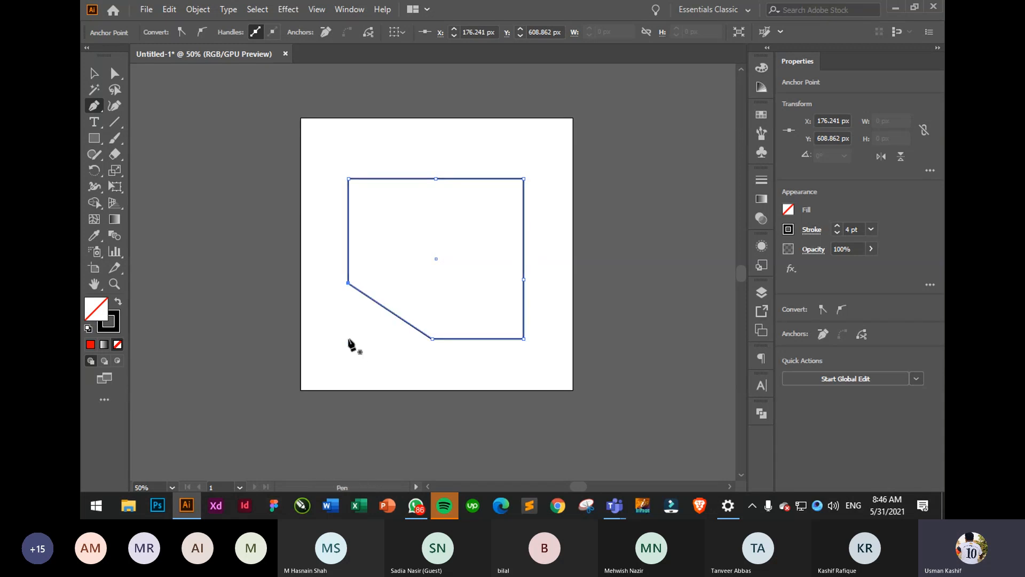
{"action": "left_click", "coordinate": [524, 339]}
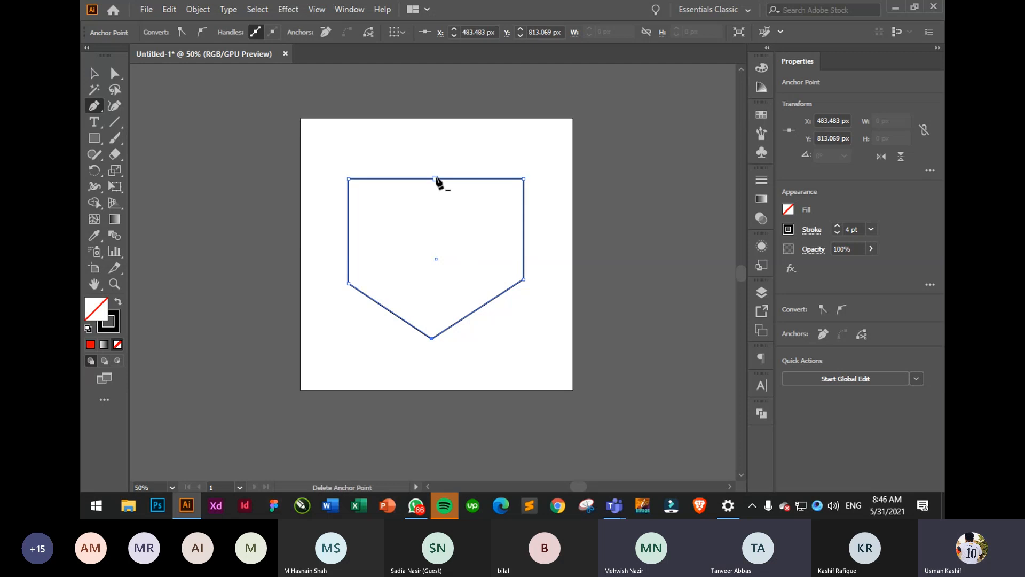
{"action": "left_click", "coordinate": [436, 178]}
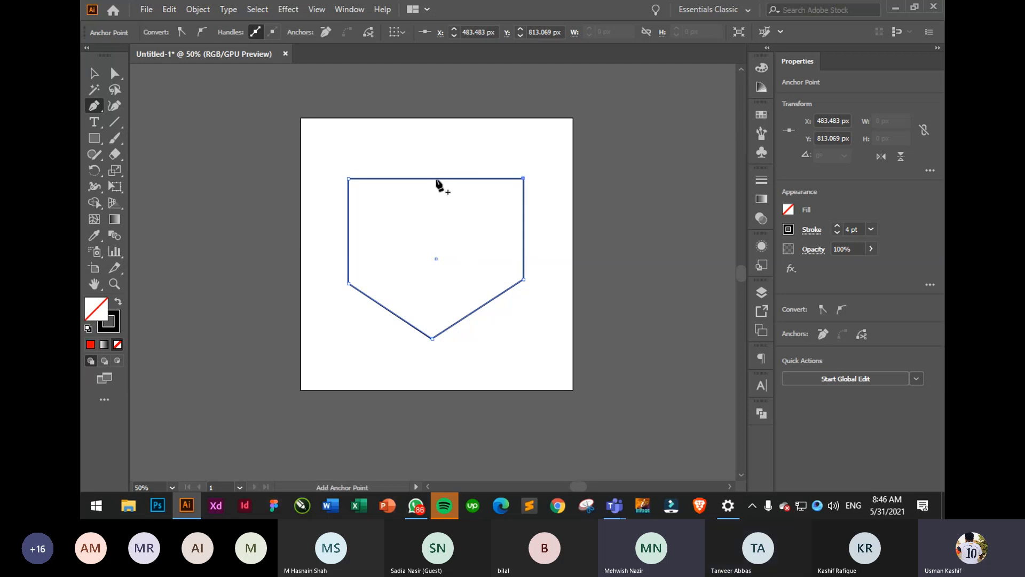
{"action": "left_click", "coordinate": [348, 178]}
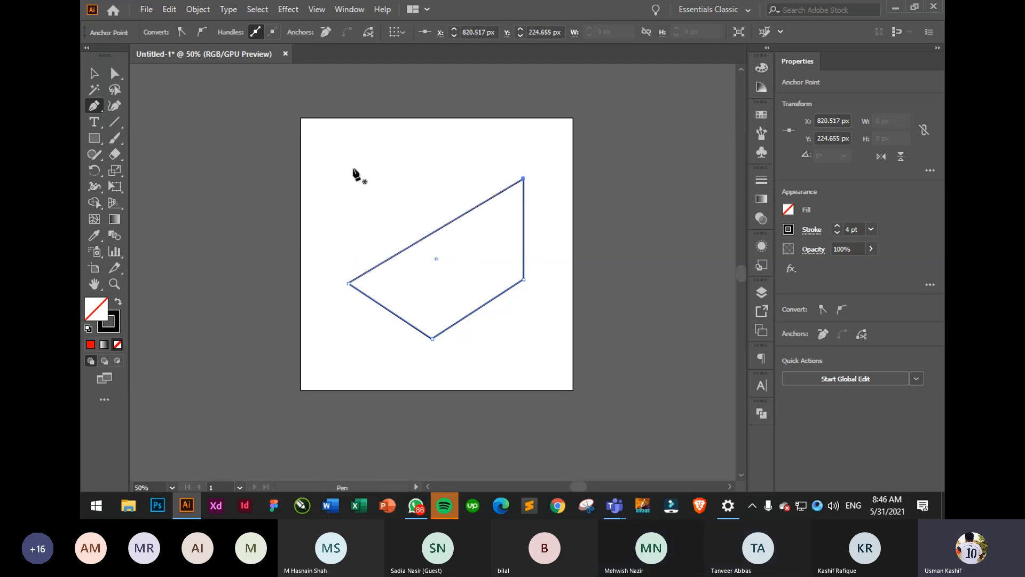
{"action": "key", "text": "v"}
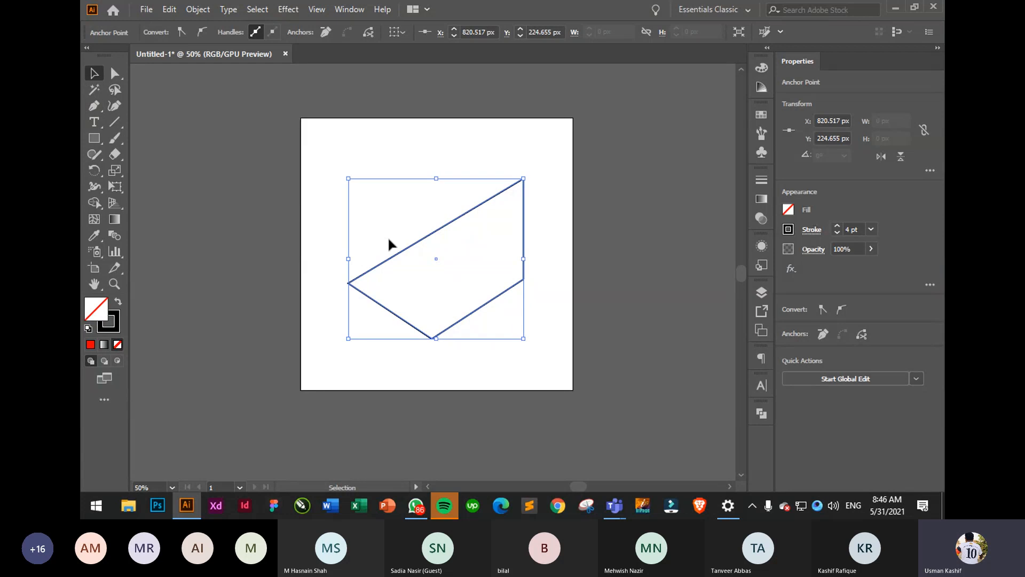
{"action": "key", "text": "Delete"}
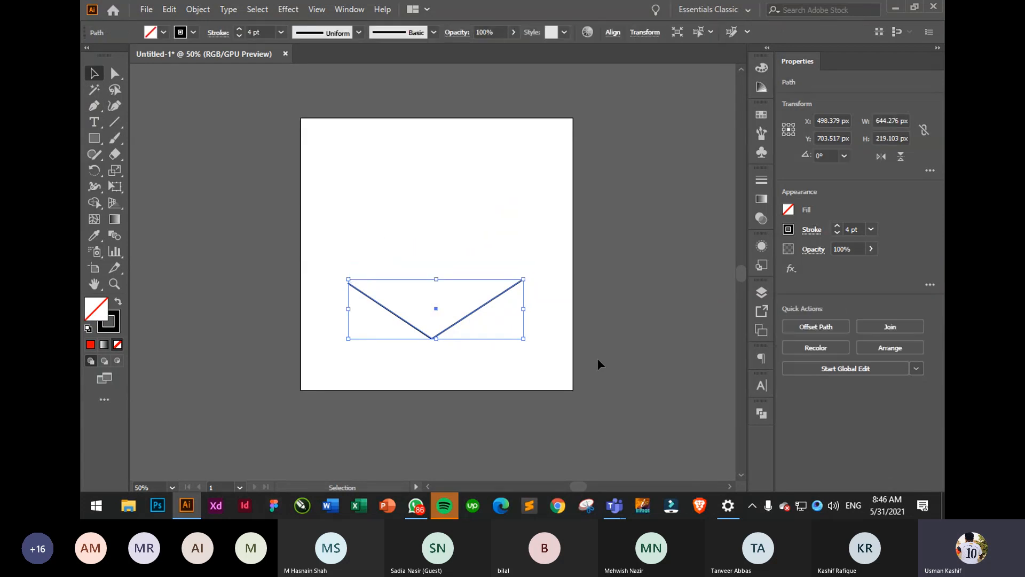
- Delete the V-shaped path and draw a square in the upper middle
{"action": "key", "text": "Delete"}
{"action": "left_click", "coordinate": [94, 137]}
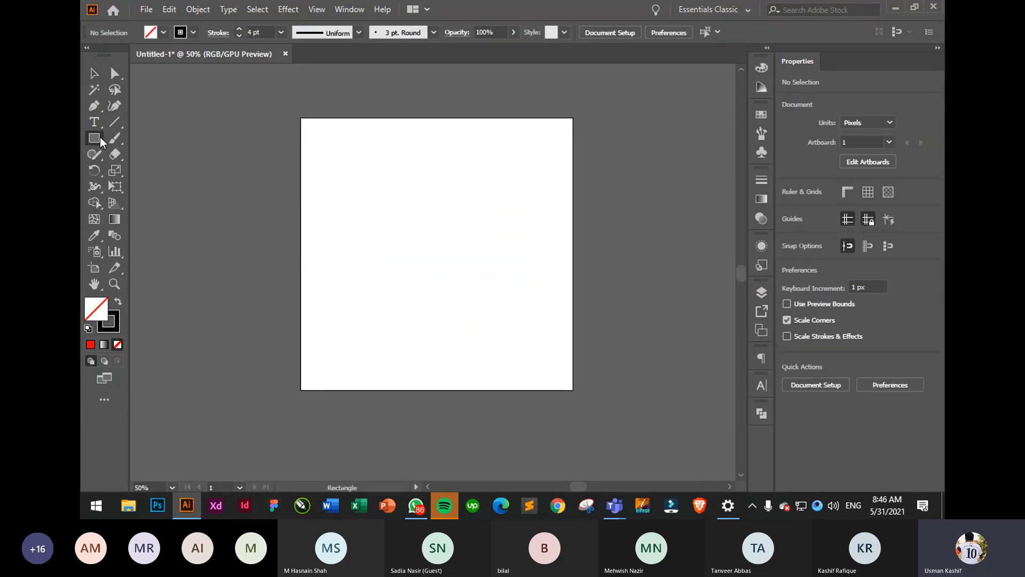
{"action": "left_click_drag", "start_coordinate": [362, 184], "coordinate": [486, 307]}
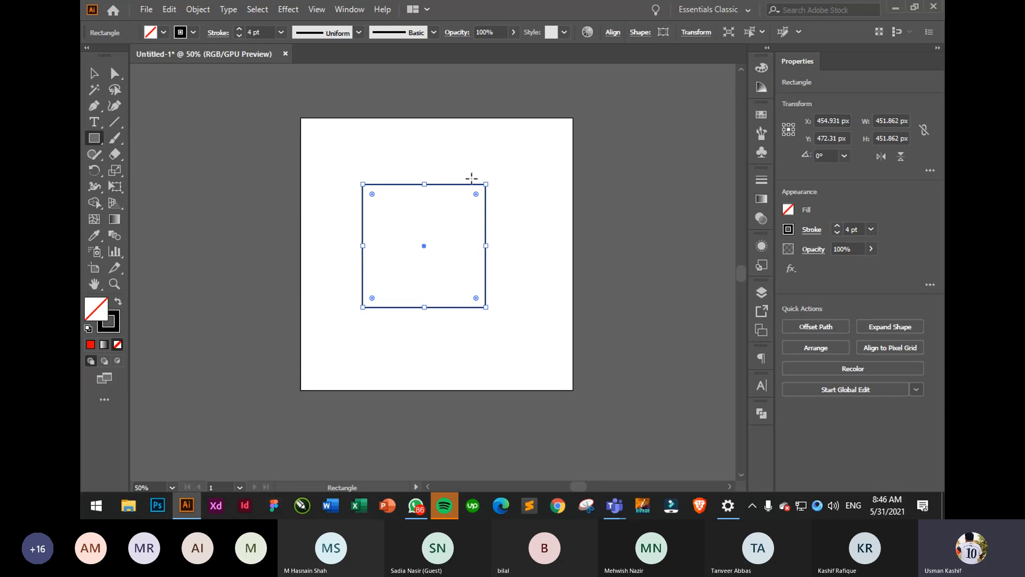
- Remove the square's top-right corner to make a triangle, then delete it
{"action": "left_click", "coordinate": [95, 108]}
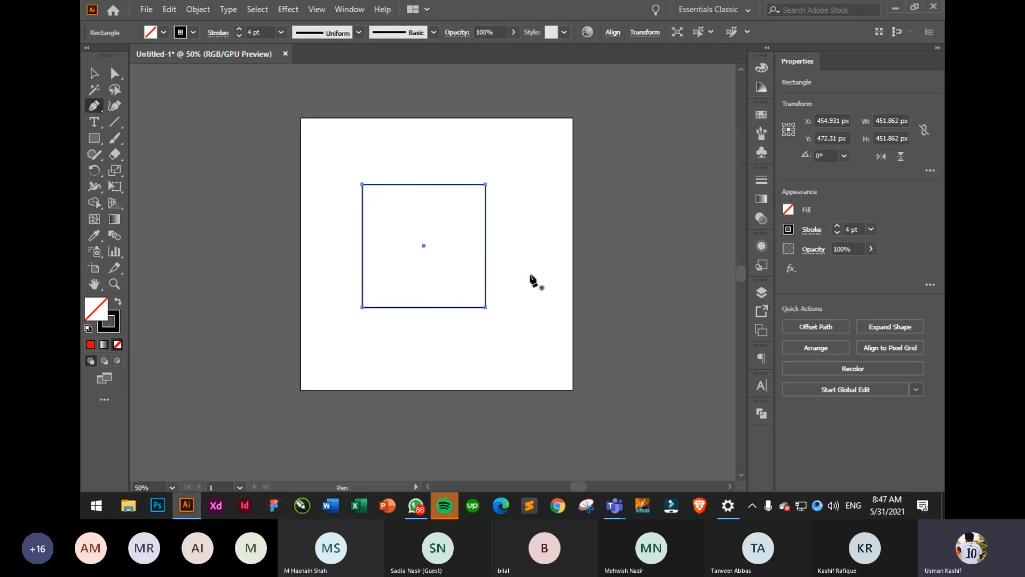
{"action": "left_click", "coordinate": [486, 184]}
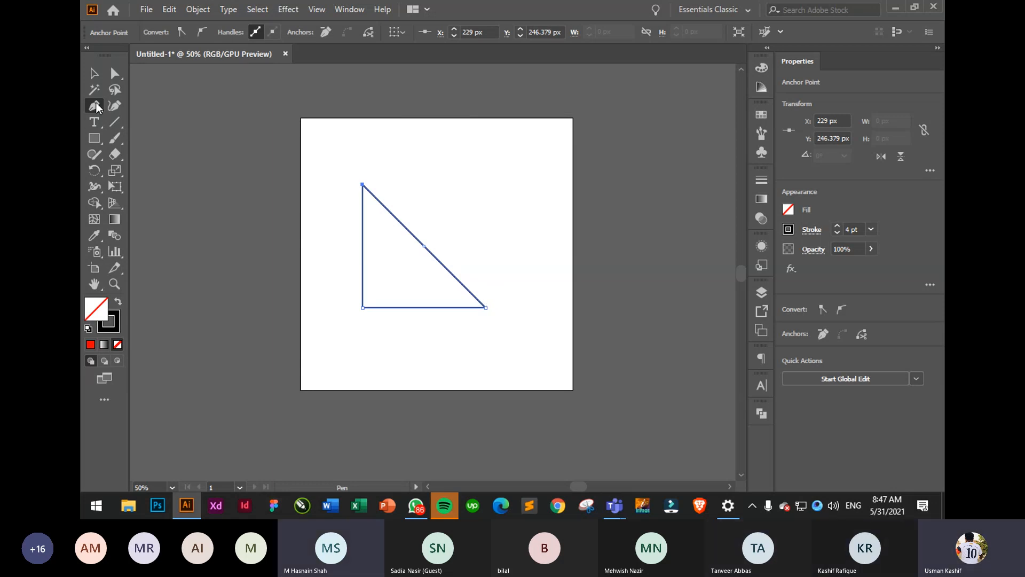
{"action": "left_click", "coordinate": [94, 73]}
{"action": "left_click_drag", "start_coordinate": [338, 153], "coordinate": [502, 355]}
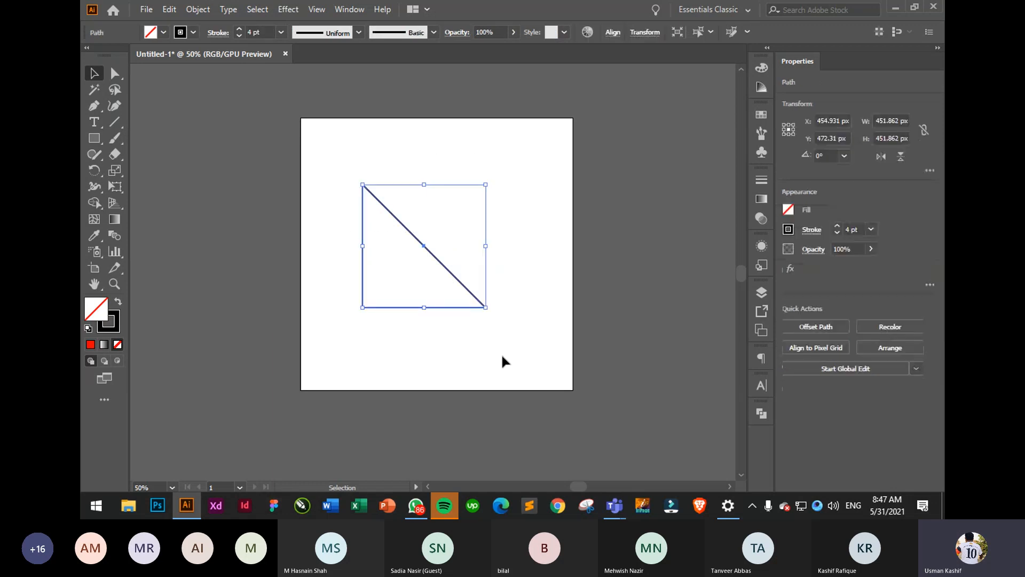
{"action": "key", "text": "Delete"}
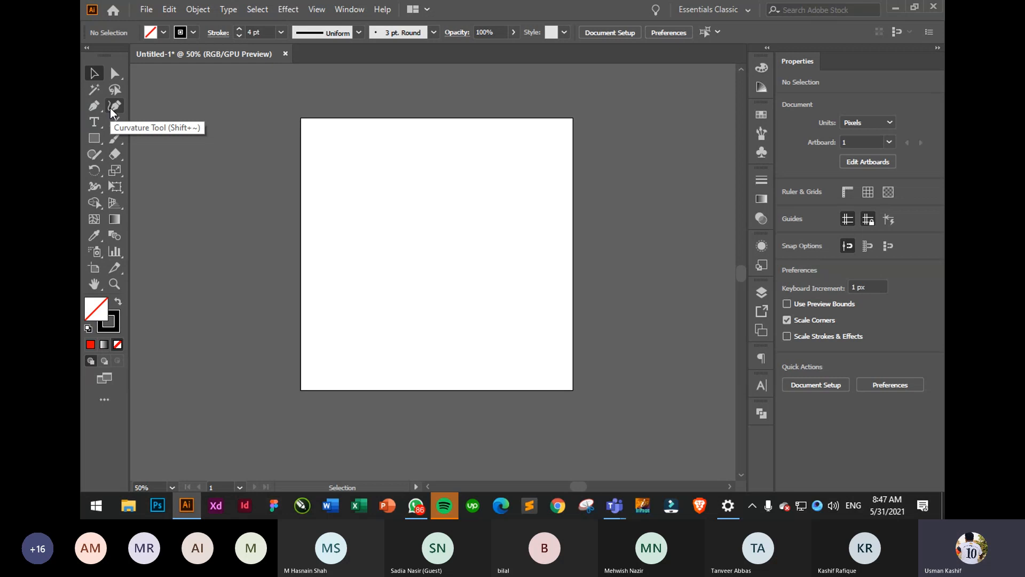
- Start a wavy path with the Curvature tool across the top and right side
{"action": "left_click", "coordinate": [110, 108]}
{"action": "left_click", "coordinate": [334, 277]}
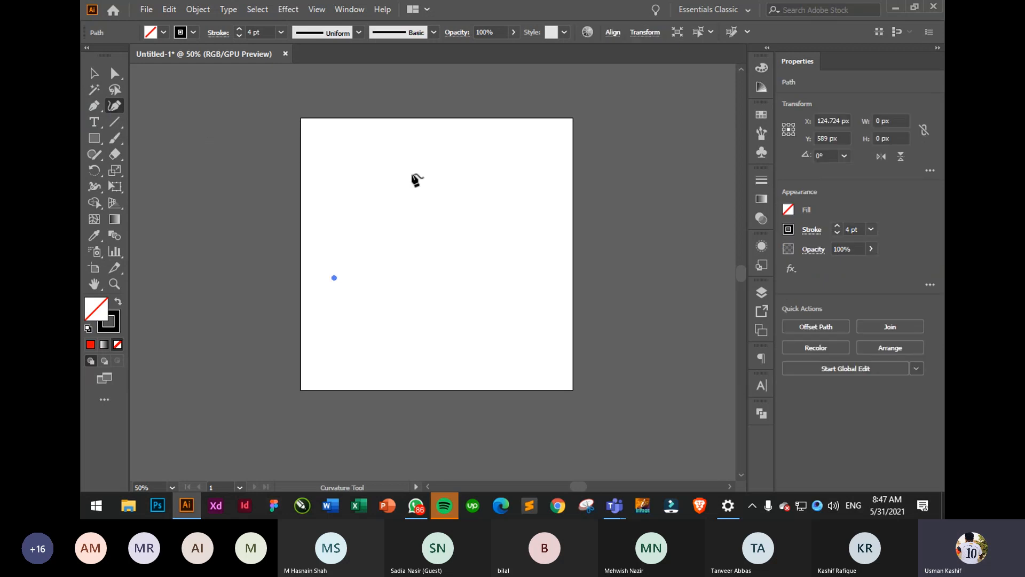
{"action": "left_click", "coordinate": [412, 174]}
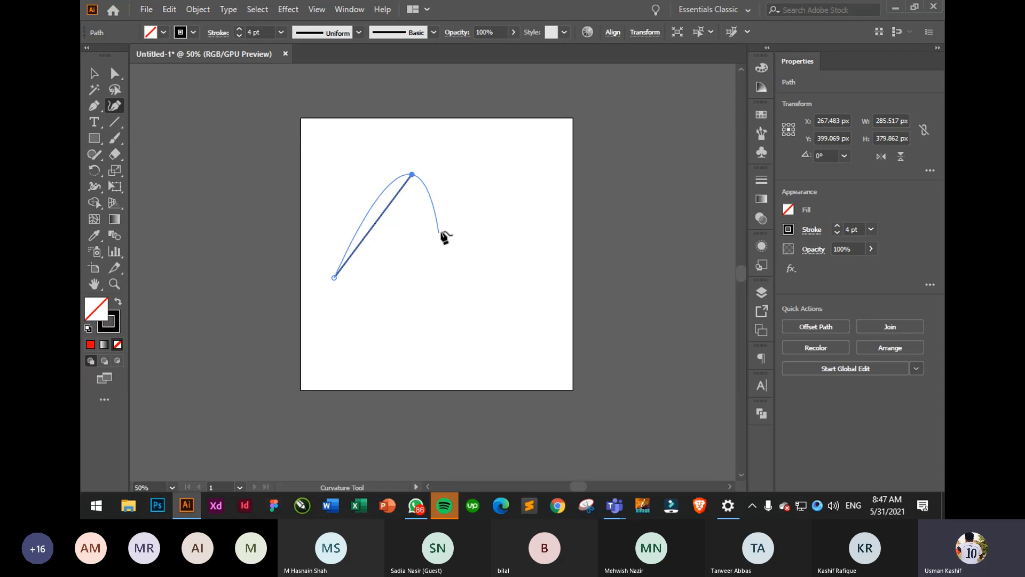
{"action": "left_click", "coordinate": [467, 215]}
{"action": "left_click", "coordinate": [552, 151]}
{"action": "left_click", "coordinate": [578, 273]}
{"action": "left_click", "coordinate": [523, 329]}
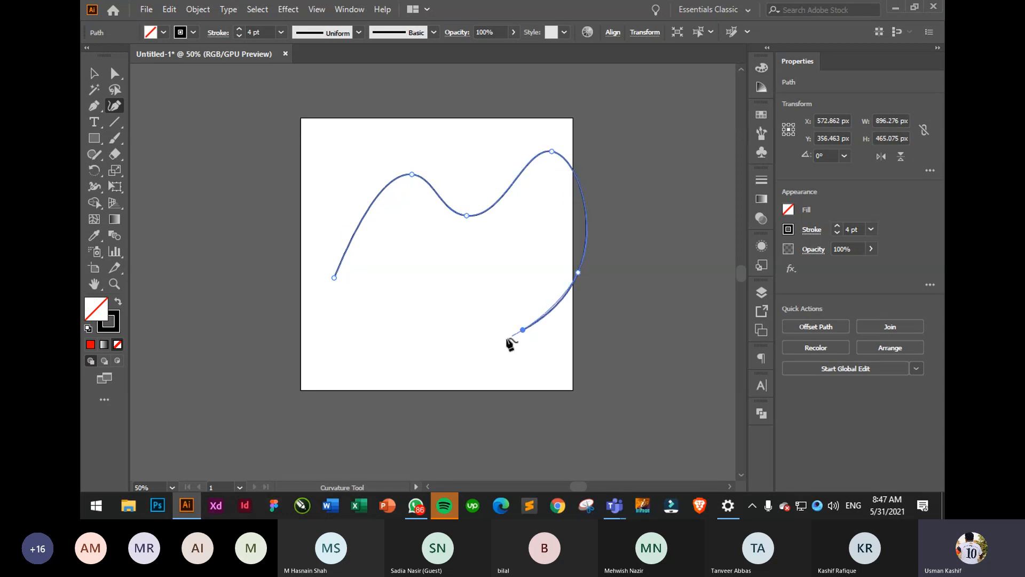
{"action": "left_click", "coordinate": [430, 420]}
- Continue the wavy path around the lower left and close it on its start point
{"action": "left_click", "coordinate": [344, 335]}
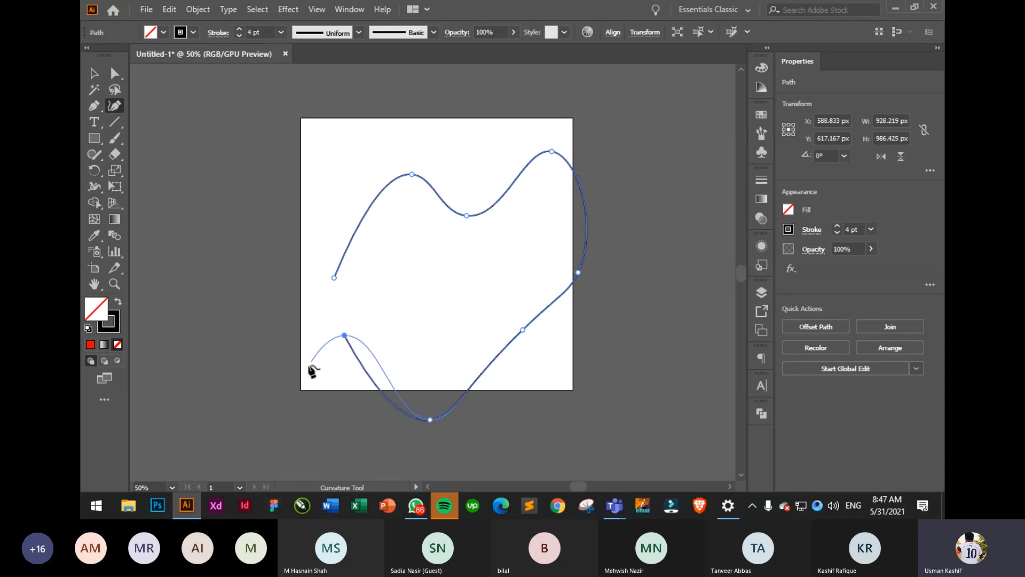
{"action": "left_click", "coordinate": [294, 410]}
{"action": "left_click", "coordinate": [230, 340]}
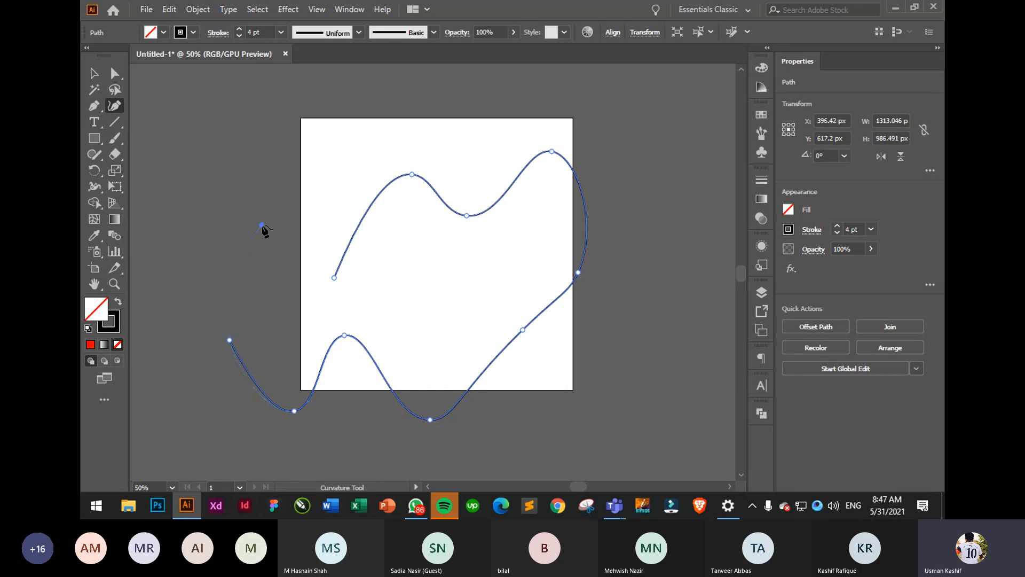
{"action": "left_click", "coordinate": [262, 224]}
{"action": "left_click", "coordinate": [170, 200]}
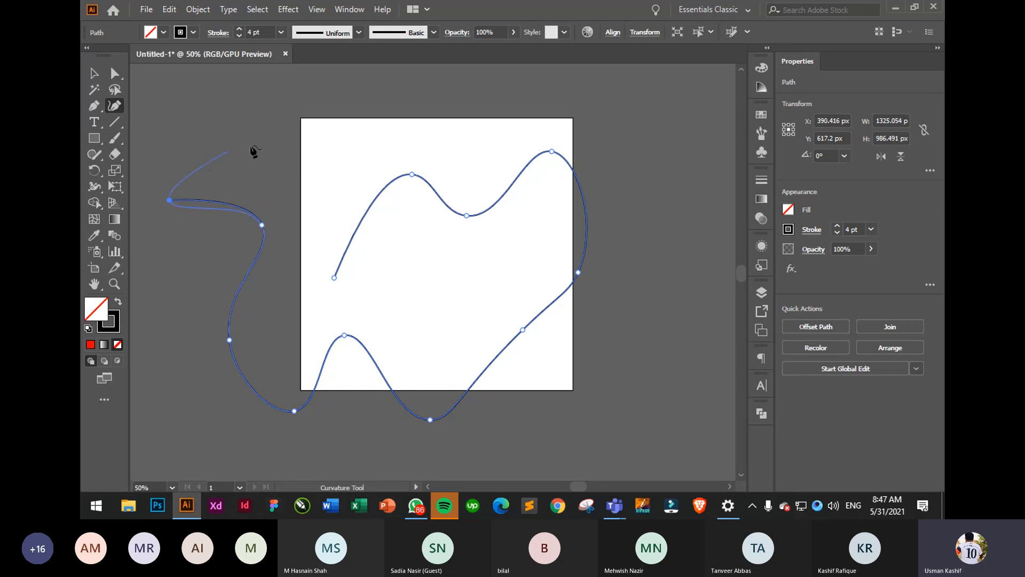
{"action": "left_click", "coordinate": [339, 157]}
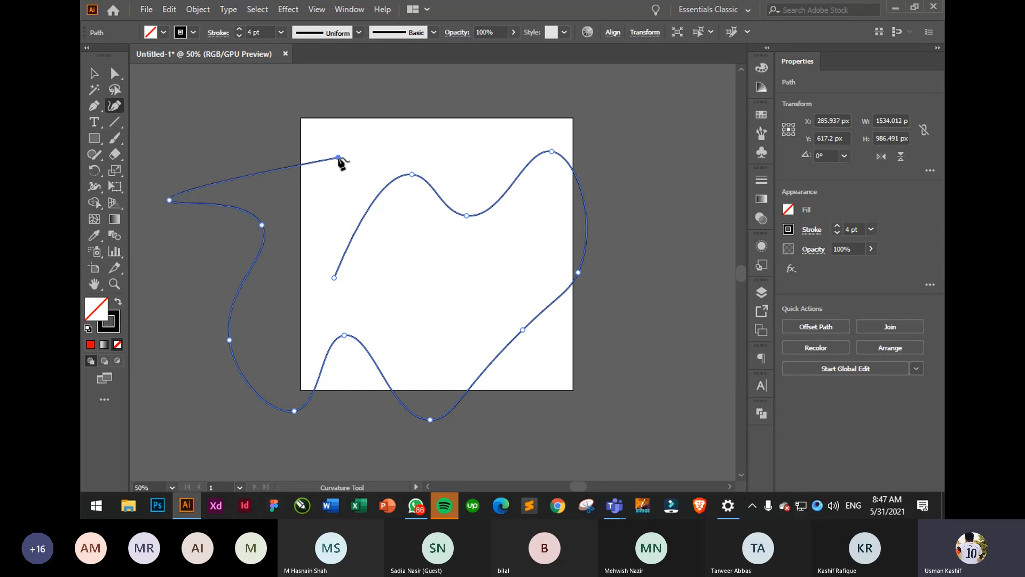
{"action": "left_click", "coordinate": [335, 278]}
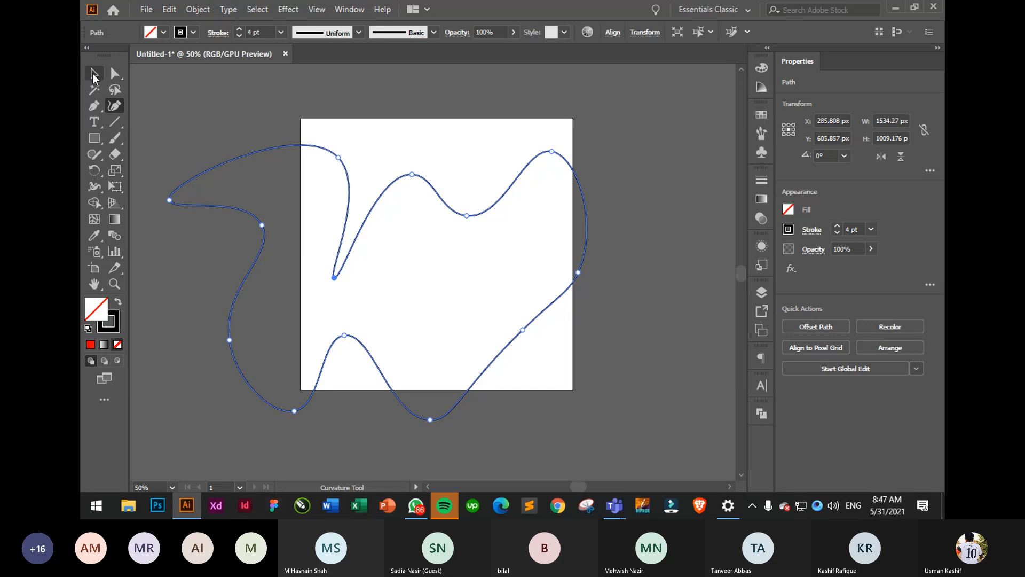
- Marquee-select the closed wavy path and delete it
{"action": "left_click", "coordinate": [93, 74]}
{"action": "left_click", "coordinate": [643, 226]}
{"action": "left_click_drag", "start_coordinate": [435, 147], "coordinate": [508, 270]}
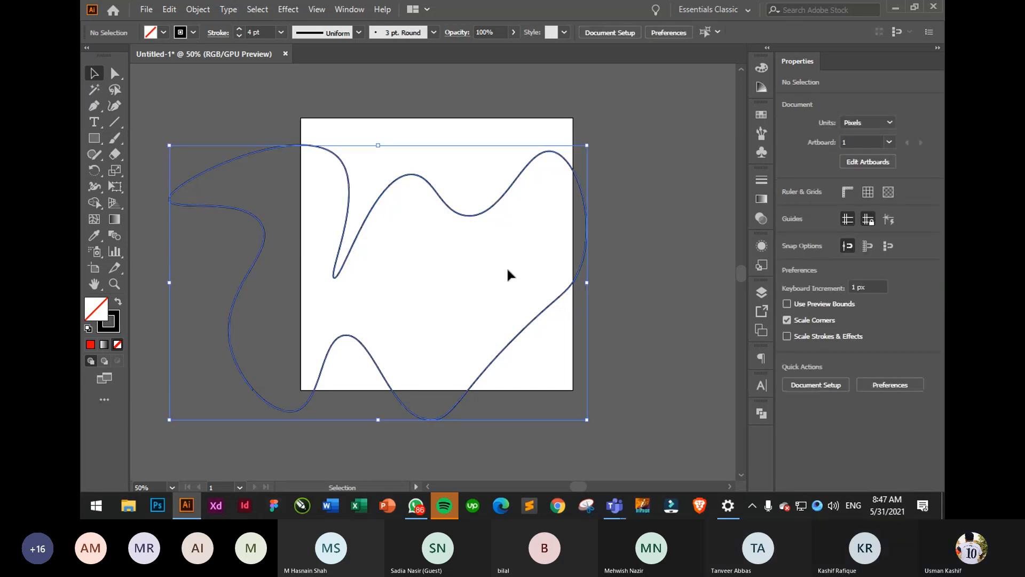
{"action": "key", "text": "Delete"}
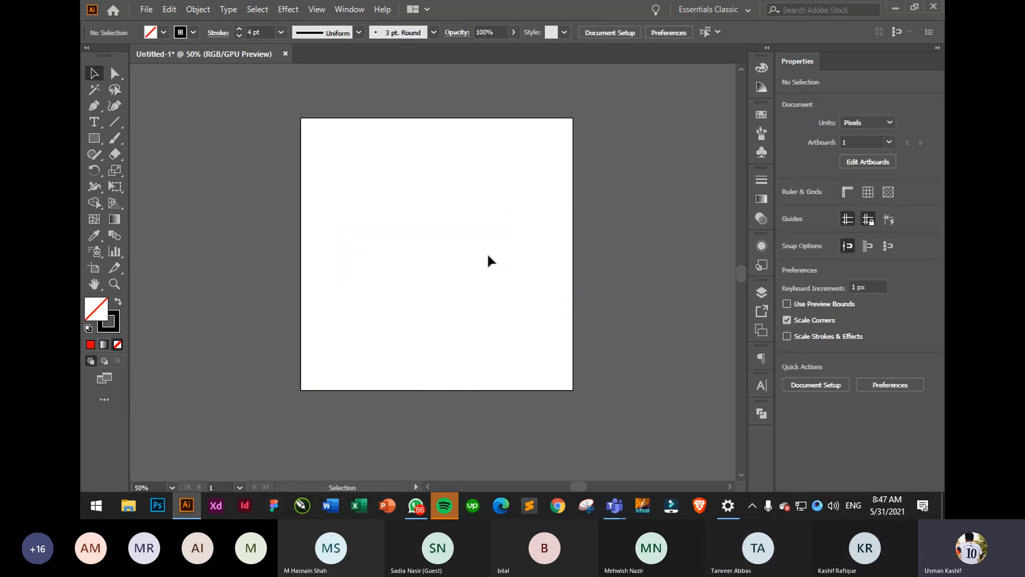
{"action": "left_click", "coordinate": [111, 108]}
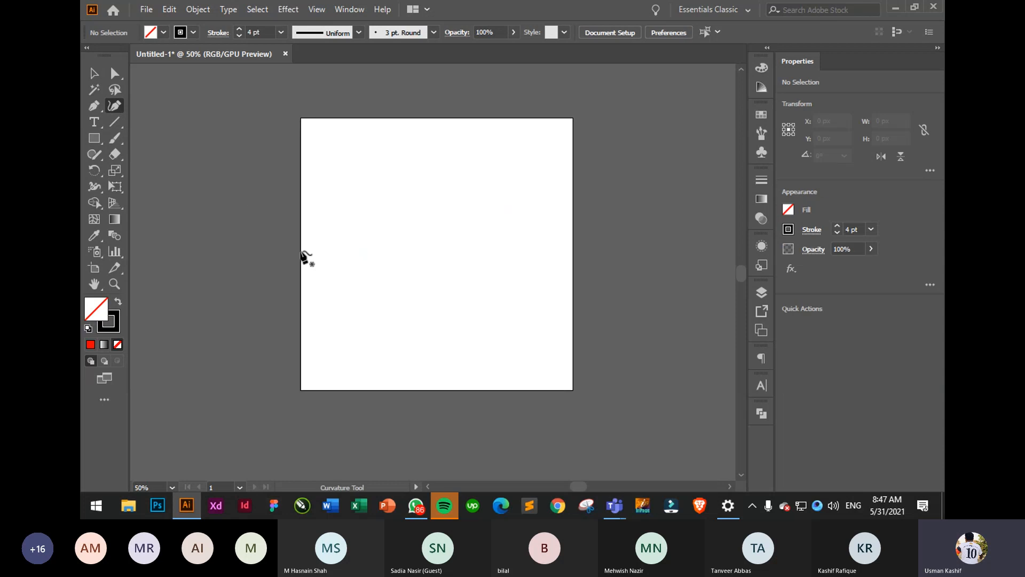
{"action": "left_click", "coordinate": [321, 295]}
{"action": "left_click", "coordinate": [364, 218]}
{"action": "left_click", "coordinate": [458, 273]}
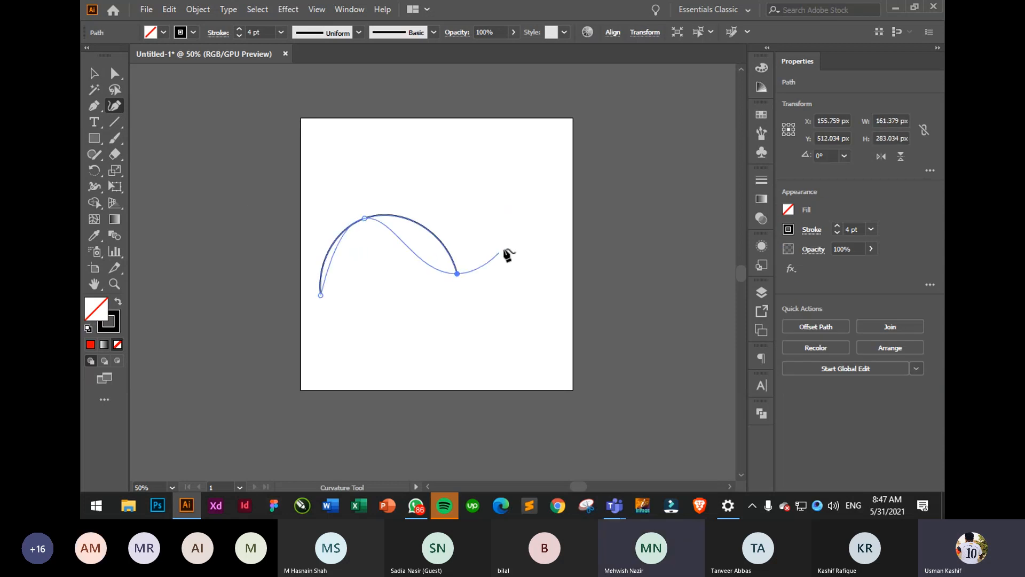
{"action": "left_click", "coordinate": [532, 203]}
{"action": "left_click", "coordinate": [617, 236]}
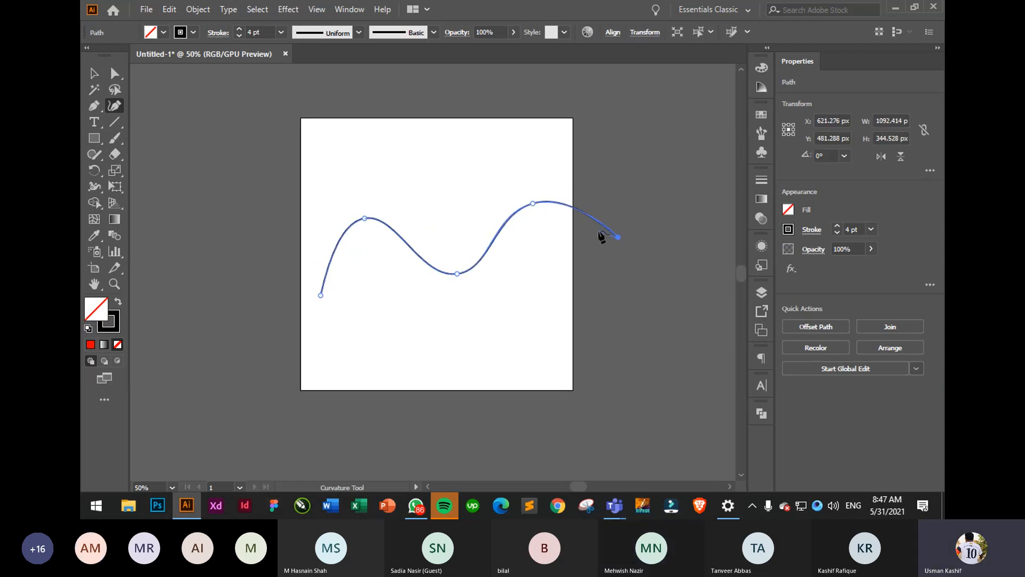
{"action": "key", "text": "Escape"}
{"action": "left_click", "coordinate": [93, 73]}
{"action": "left_click", "coordinate": [146, 146]}
{"action": "left_click_drag", "start_coordinate": [471, 275], "coordinate": [442, 332]}
{"action": "left_click", "coordinate": [666, 332]}
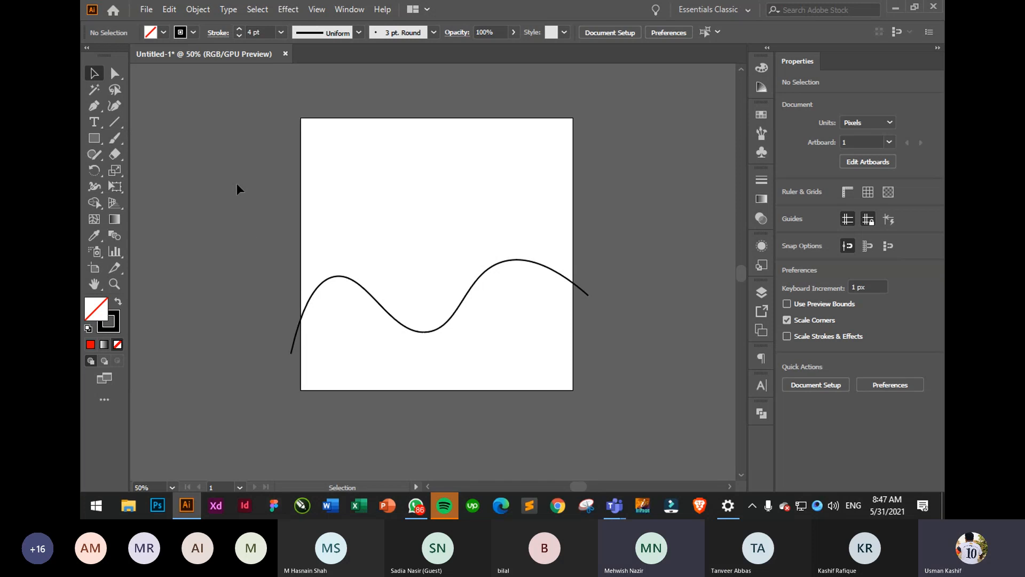
{"action": "mouse_move", "coordinate": [261, 195]}
{"action": "left_mouse_down"}
{"action": "mouse_move", "coordinate": [535, 383]}
{"action": "mouse_move", "coordinate": [610, 389]}
{"action": "left_mouse_up"}
- Delete the wave path and type a person's name with the point Type tool
{"action": "key", "text": "Delete"}
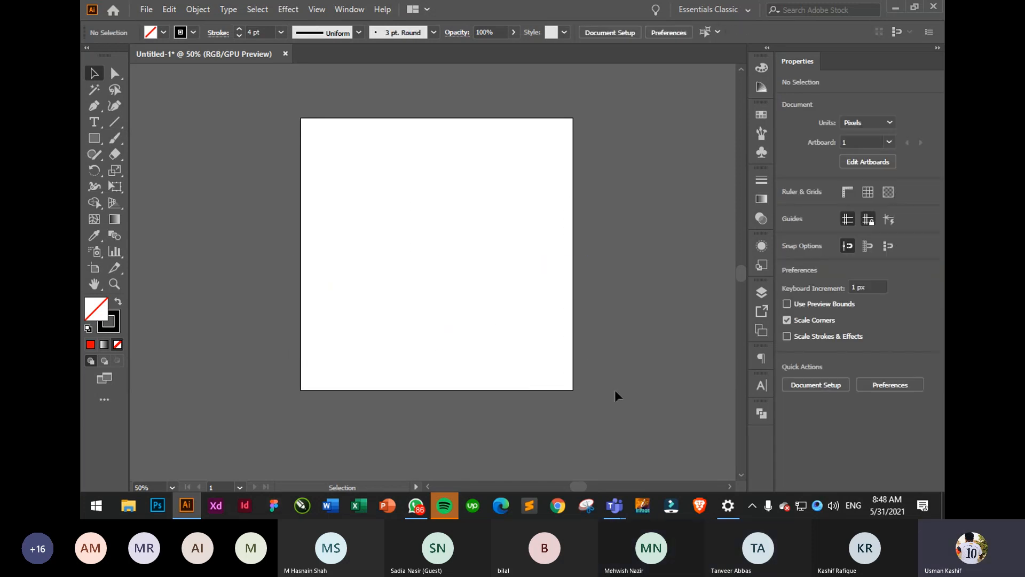
{"action": "left_click", "coordinate": [101, 125]}
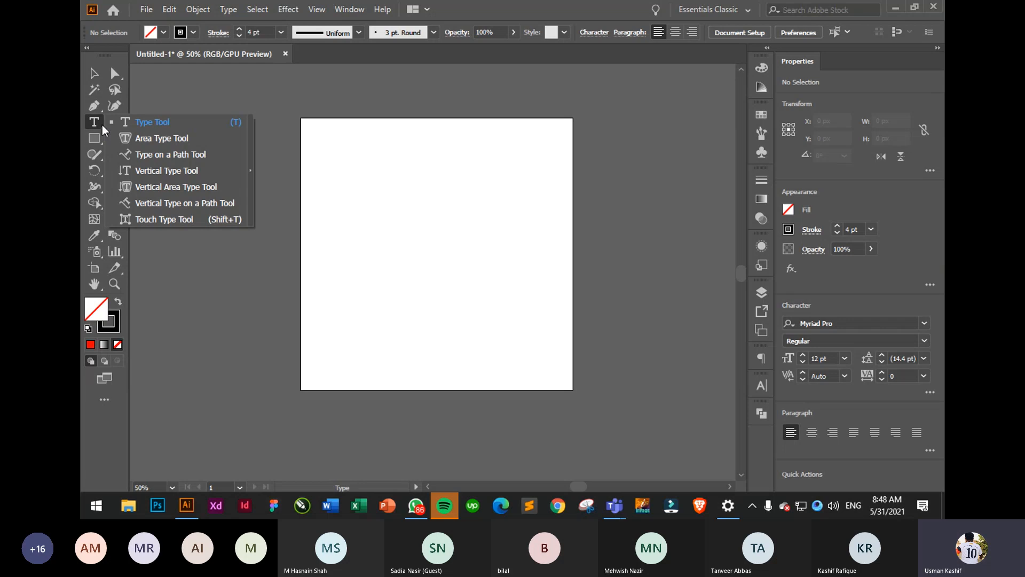
{"action": "left_click", "coordinate": [161, 120]}
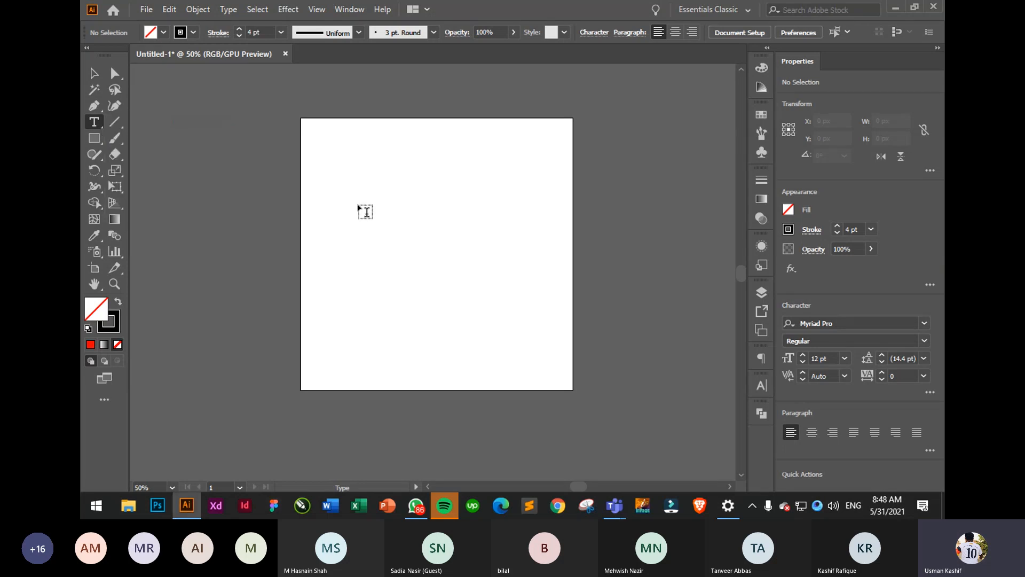
{"action": "left_click", "coordinate": [357, 205]}
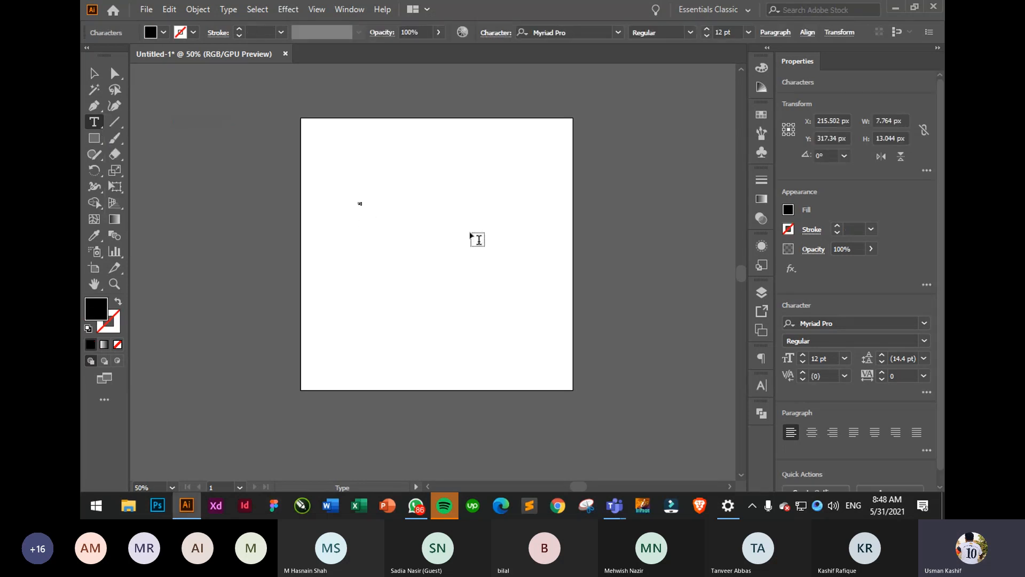
- Scale the name text up to about 116.56 pt and reselect it
{"action": "left_click", "coordinate": [100, 77]}
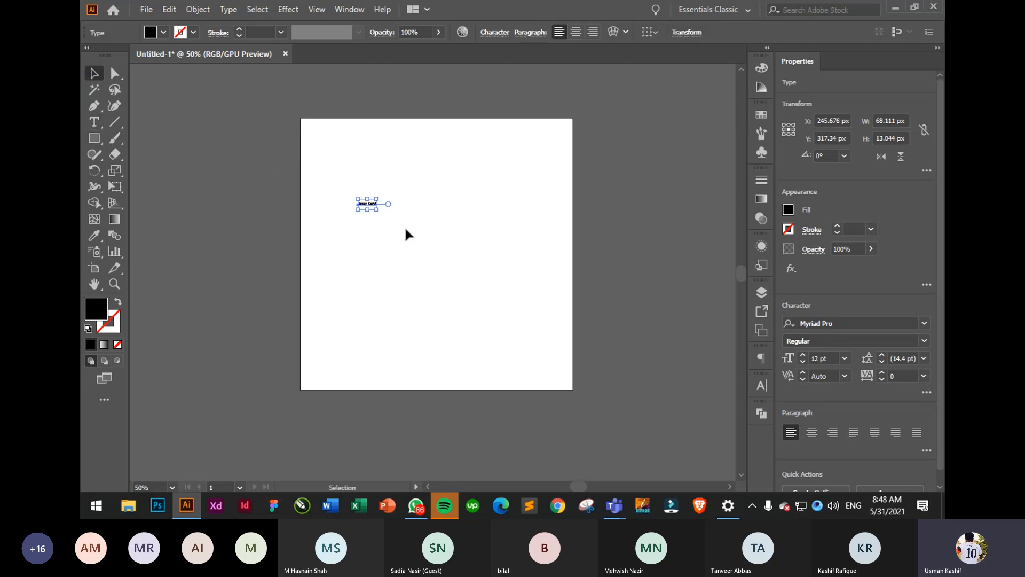
{"action": "left_click_drag", "start_coordinate": [377, 210], "coordinate": [536, 307]}
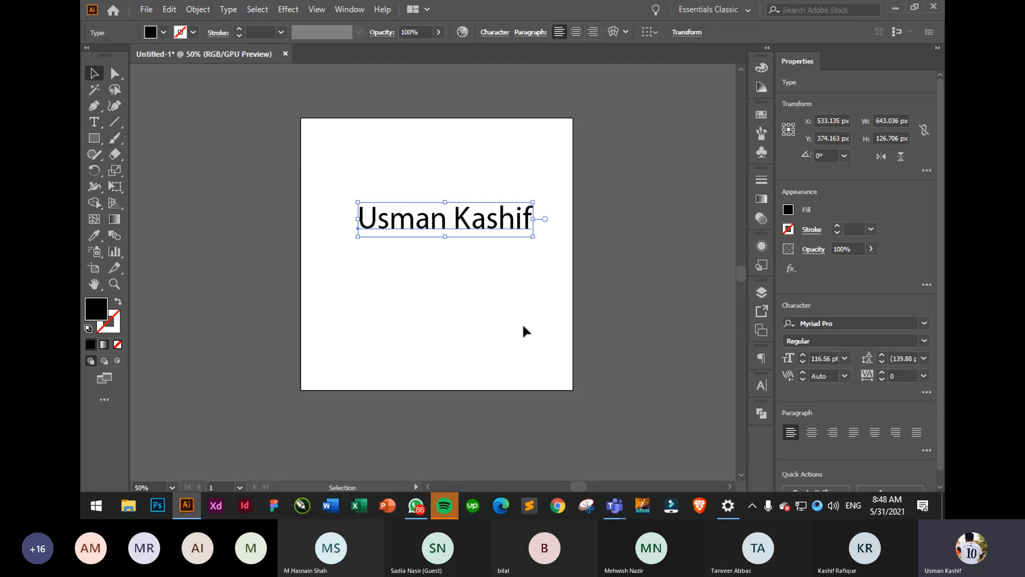
{"action": "left_click", "coordinate": [522, 331]}
{"action": "left_click", "coordinate": [504, 228]}
- Nudge the name text slightly left, then open, reposition and re-dock the Character panel
{"action": "left_click_drag", "start_coordinate": [504, 228], "coordinate": [490, 226]}
{"action": "left_click", "coordinate": [767, 384]}
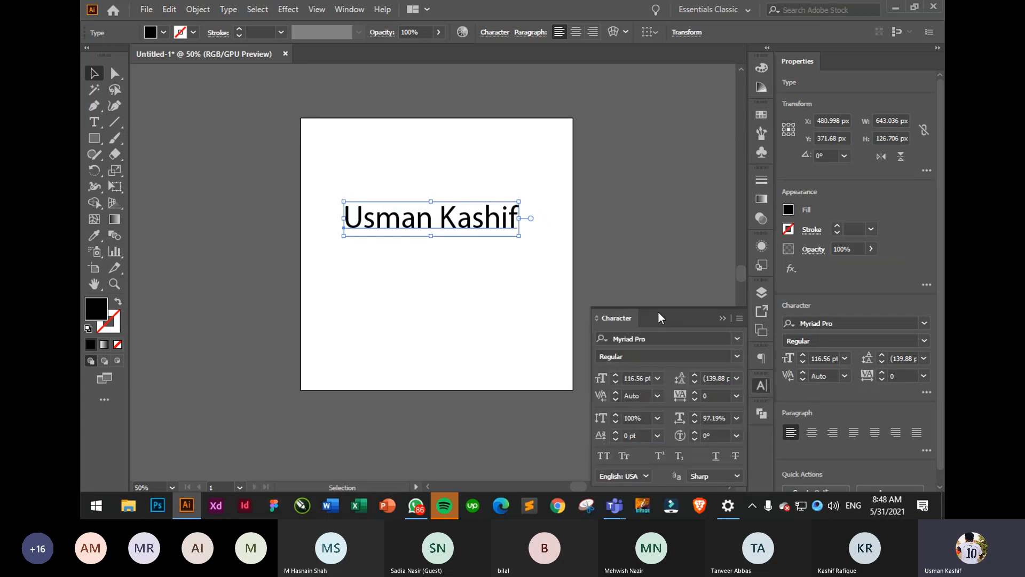
{"action": "left_click_drag", "start_coordinate": [658, 311], "coordinate": [656, 112]}
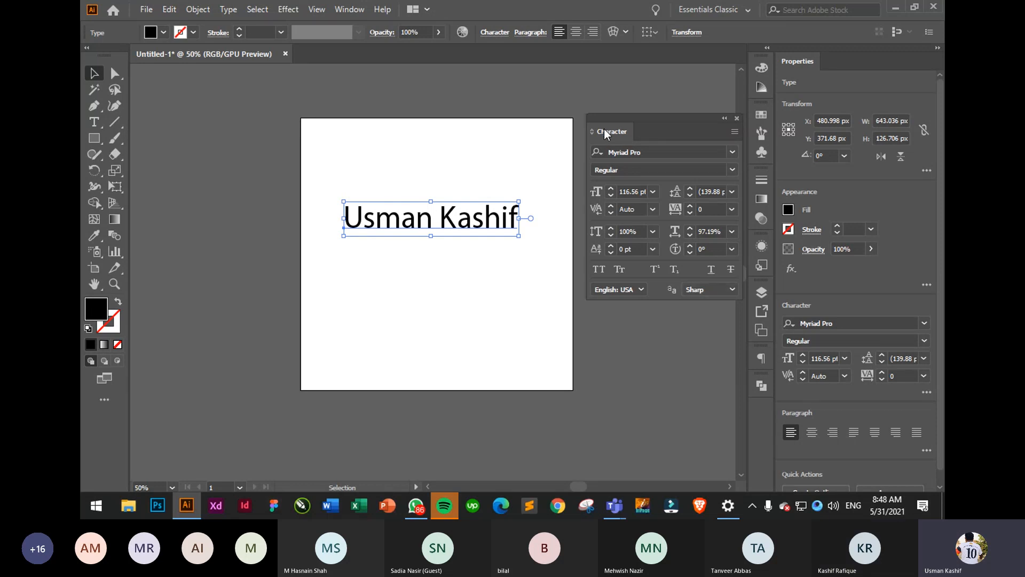
{"action": "left_click_drag", "start_coordinate": [604, 130], "coordinate": [762, 347]}
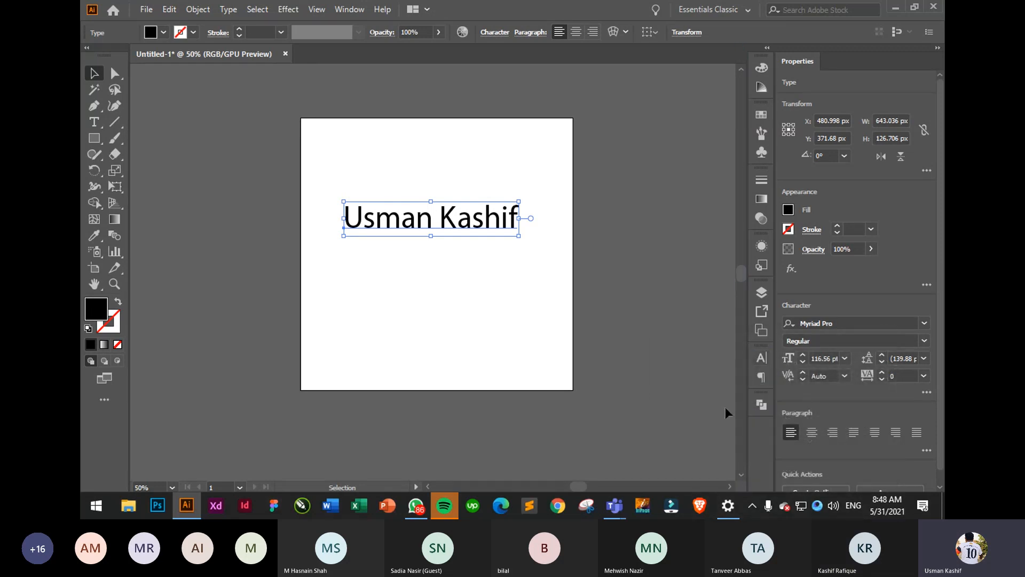
- Draw an area-type frame below the name and fill it with random placeholder characters
{"action": "left_click", "coordinate": [94, 127]}
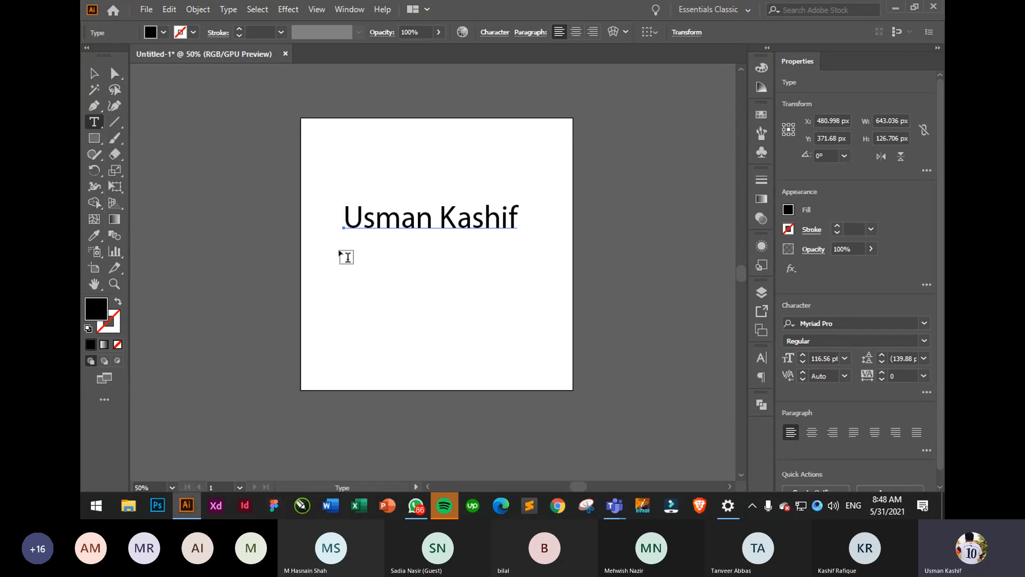
{"action": "left_click_drag", "start_coordinate": [339, 250], "coordinate": [537, 367]}
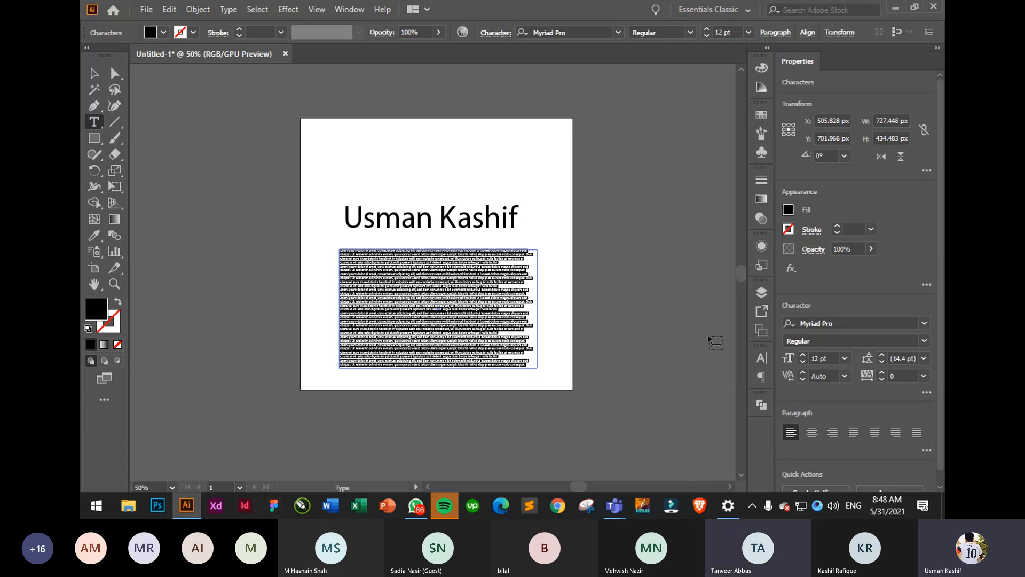
{"action": "type", "text": "sdjfhksjdhfkjsdhfkjshdfkjhsdkfjhsdkjfhskdjfhksjdhfkjsdhfkjshdfkjhsdfkjhsdkfjhsdkjfh"}
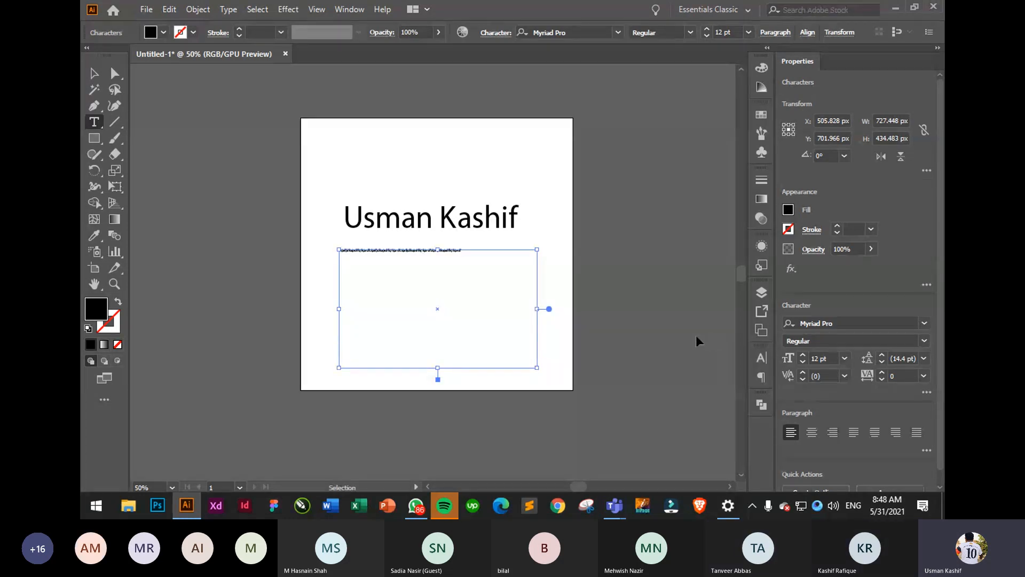
{"action": "type", "text": "sdjfhksjdhfkjsdhfkjshdfkjhsdkfjhsdkjfhskdjfhksjdhfkjsdhfkjshdfkjhsdfkjhsdkfjhsdkjfhsdjfhksjdhfkjsdhfkjshdfkjhsdkfjhsdkjfhskdjfhksjdhfkjsdhfkjshdfkjhsdfkjhsdkfjhsdkjfhsdjfhksjdhfkjsdhfkjshdfkjhsdkfjhsdkjfhskdjfhksjdhfkjsdhfkjshdfkjhsdfkjhsdkfjhsdkjfh"}
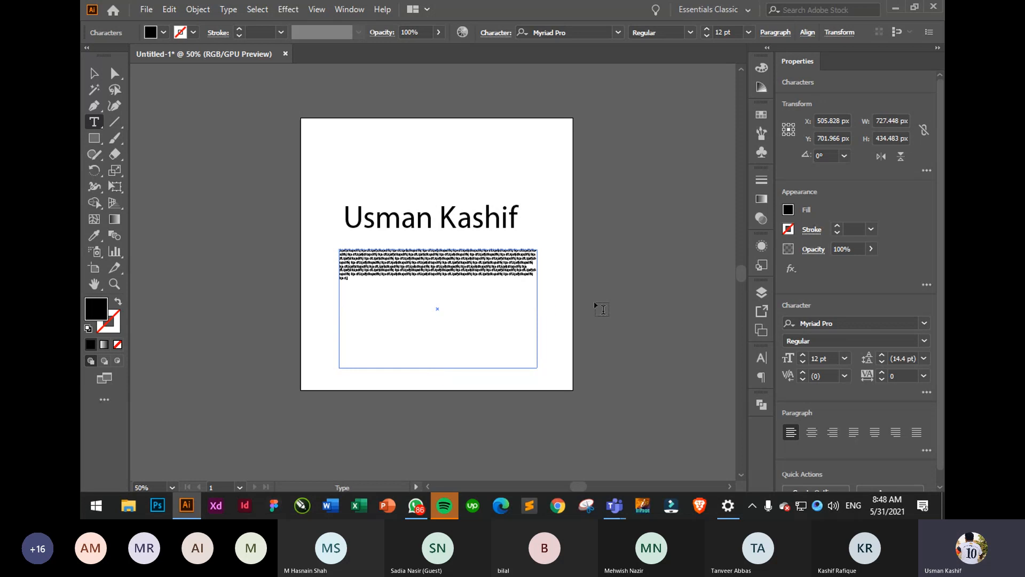
- Set all the frame's text to 21 pt, then open and close the Paragraph panel
{"action": "key", "text": "ctrl+a"}
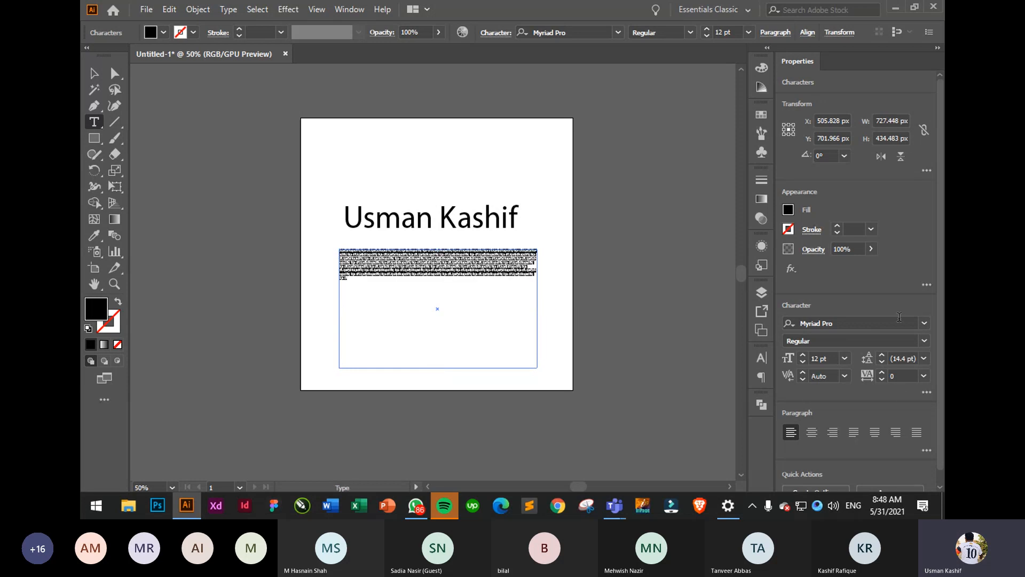
{"action": "left_click", "coordinate": [842, 358]}
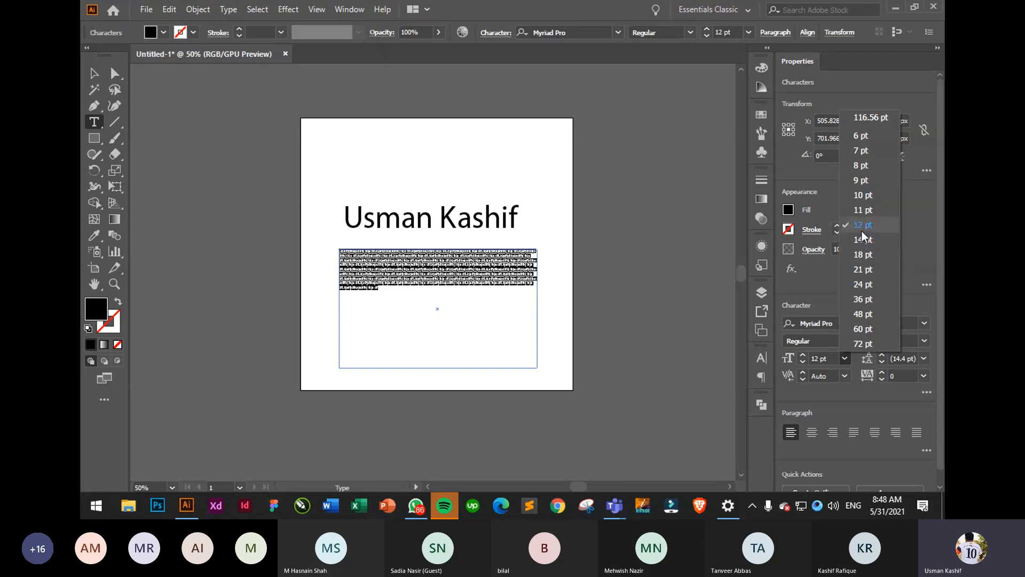
{"action": "left_click", "coordinate": [864, 268]}
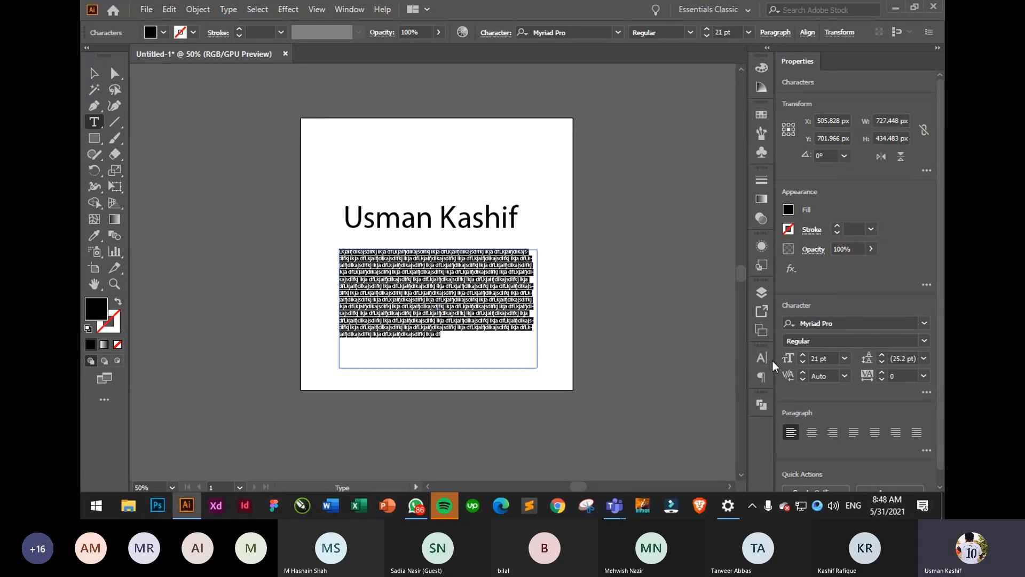
{"action": "left_click", "coordinate": [763, 377]}
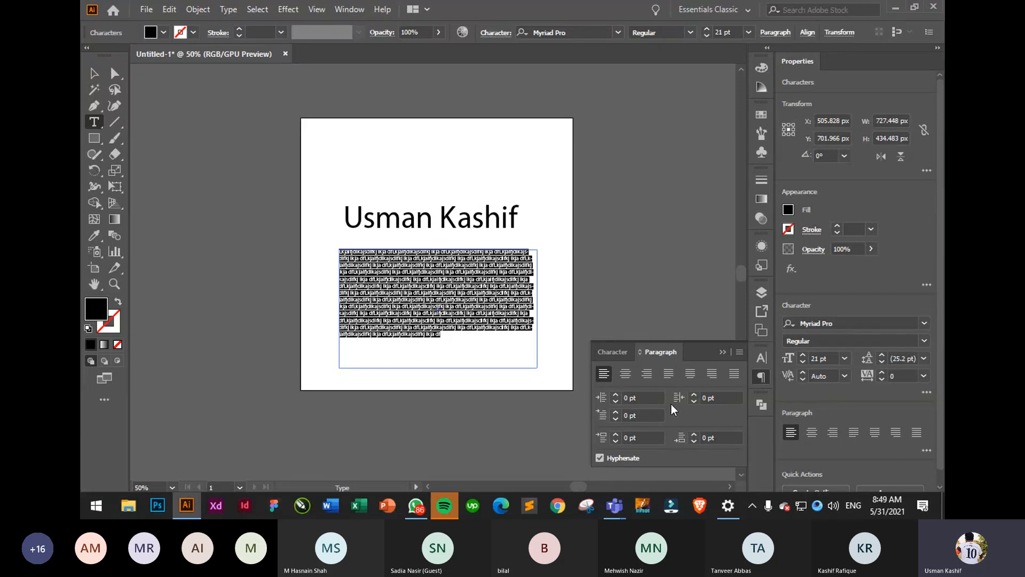
{"action": "left_click", "coordinate": [723, 353]}
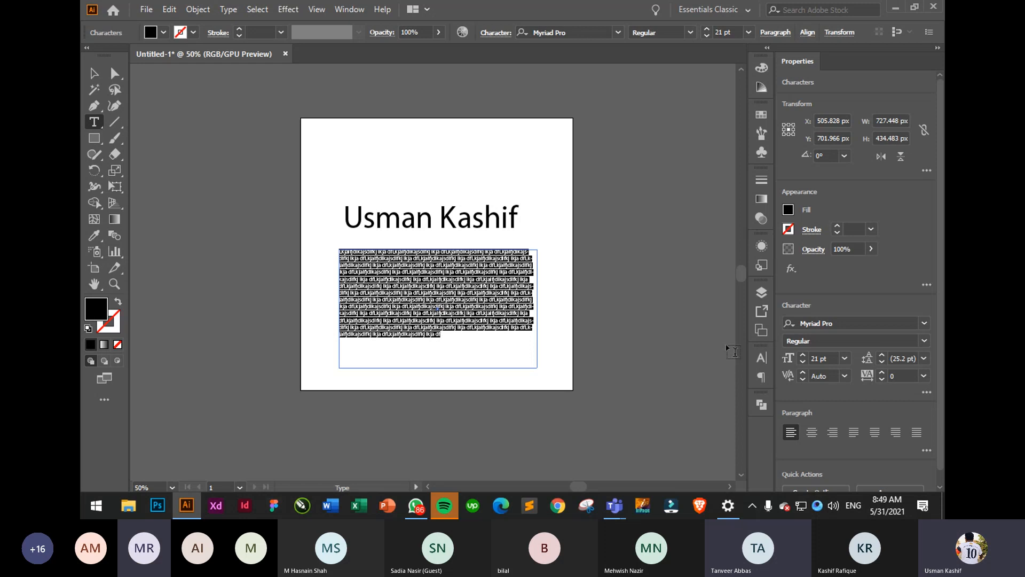
{"action": "left_click", "coordinate": [497, 33]}
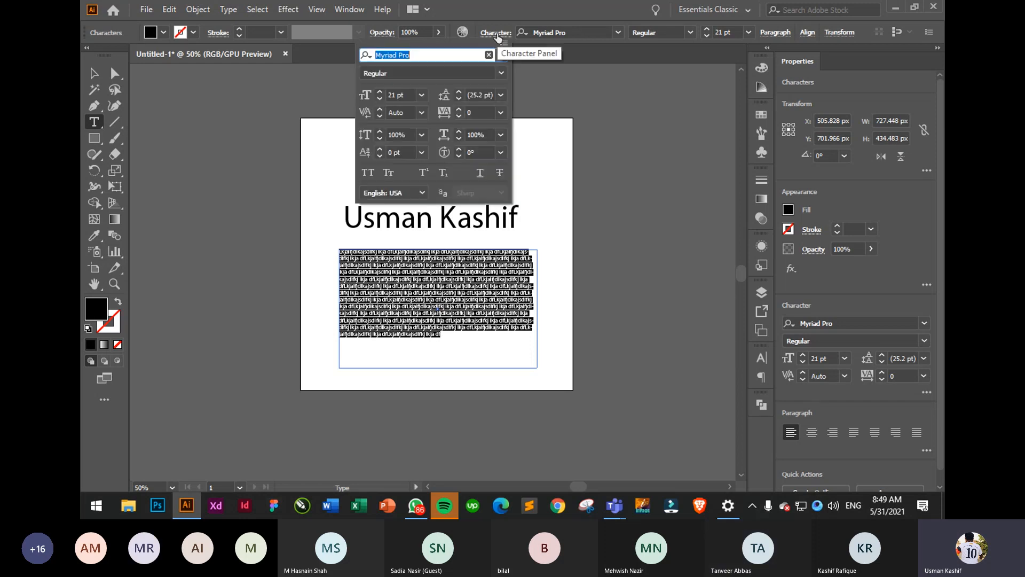
{"action": "left_click", "coordinate": [483, 33]}
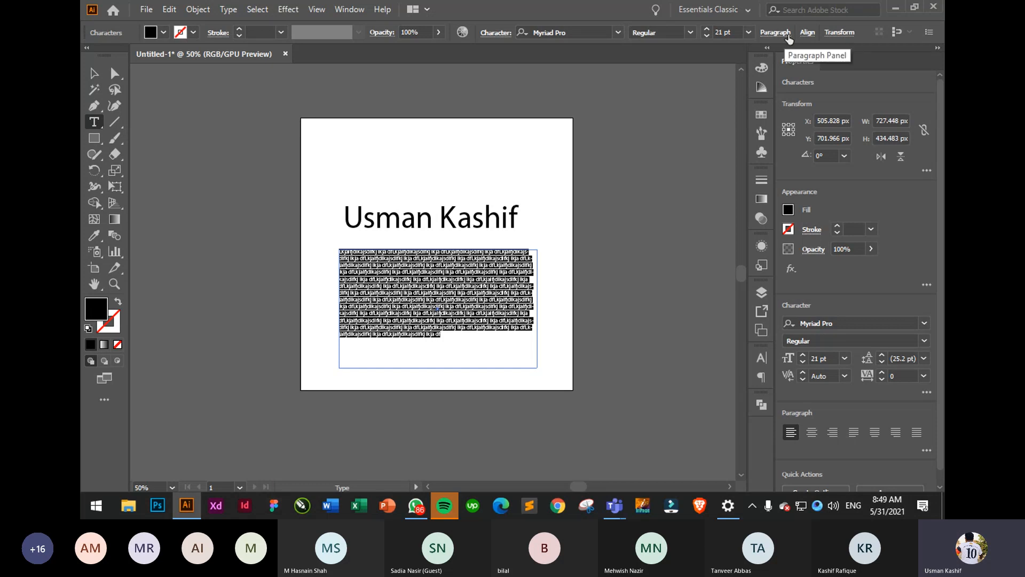
{"action": "left_click", "coordinate": [836, 35]}
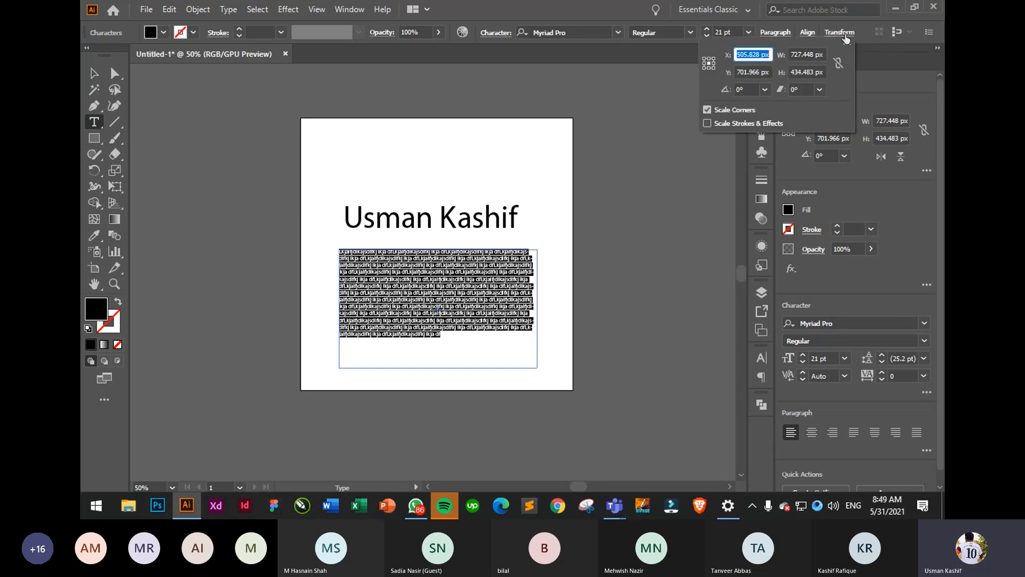
{"action": "left_click", "coordinate": [768, 37]}
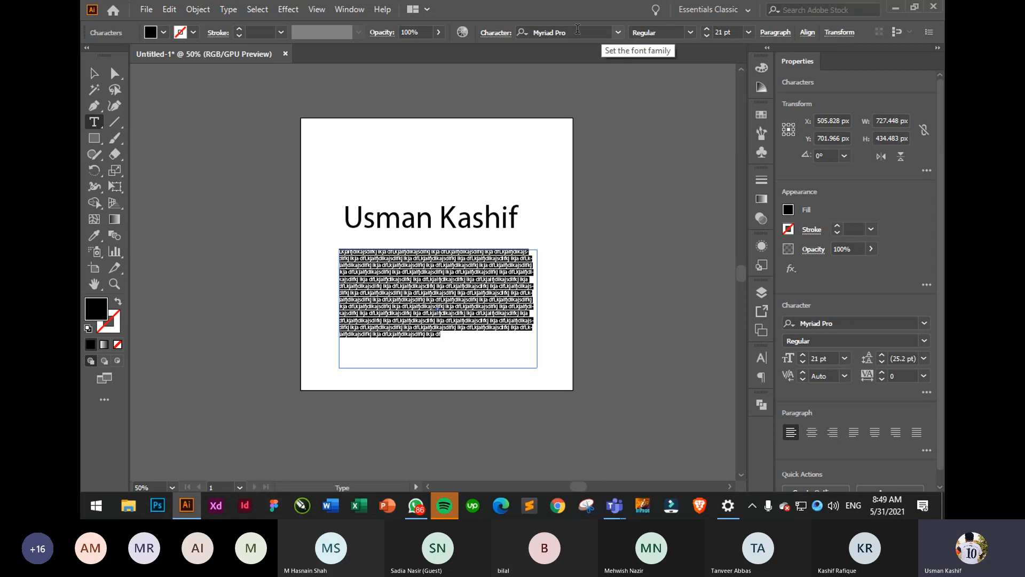
{"action": "left_click", "coordinate": [496, 33]}
{"action": "left_click", "coordinate": [495, 36]}
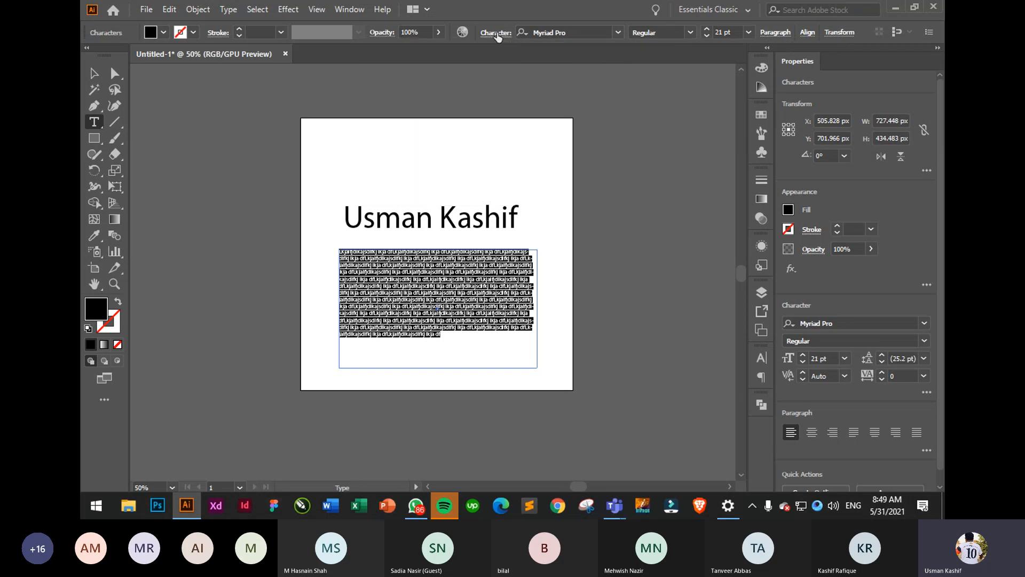
{"action": "left_click", "coordinate": [94, 73]}
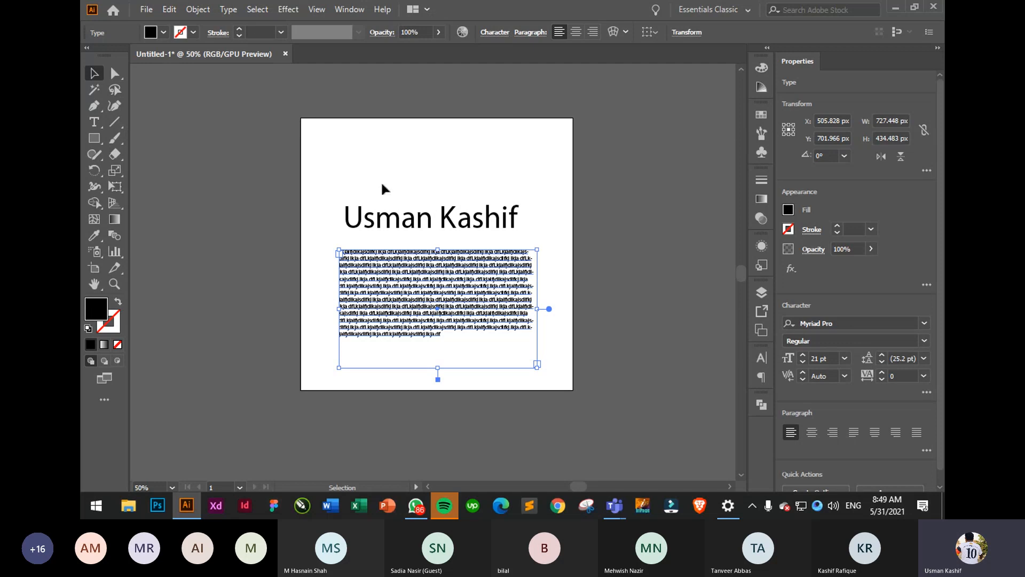
- Move the paragraph up under the title, then delete both the title and paragraph
{"action": "left_click_drag", "start_coordinate": [512, 374], "coordinate": [515, 355]}
{"action": "key", "text": "ctrl+a"}
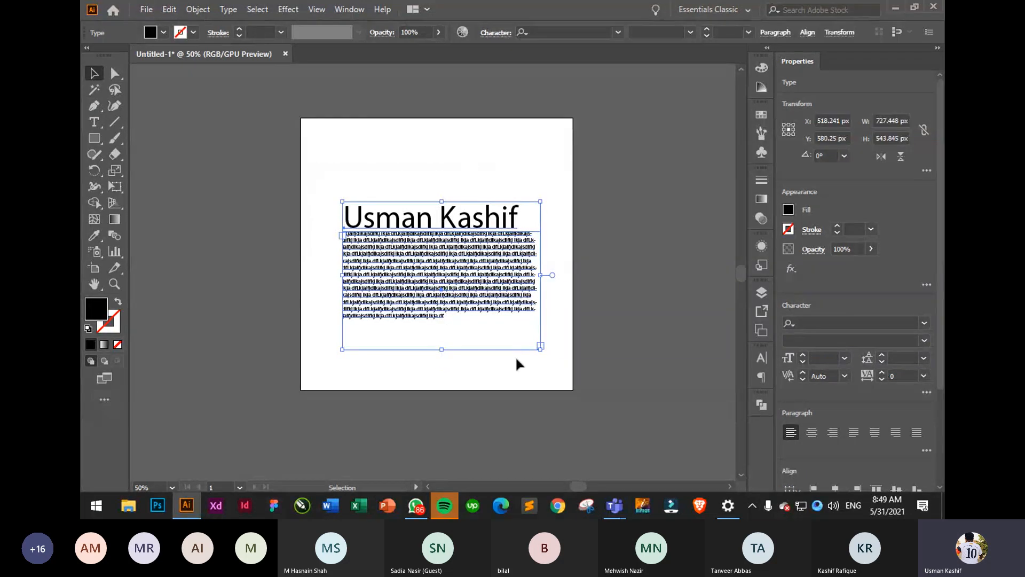
{"action": "key", "text": "Delete"}
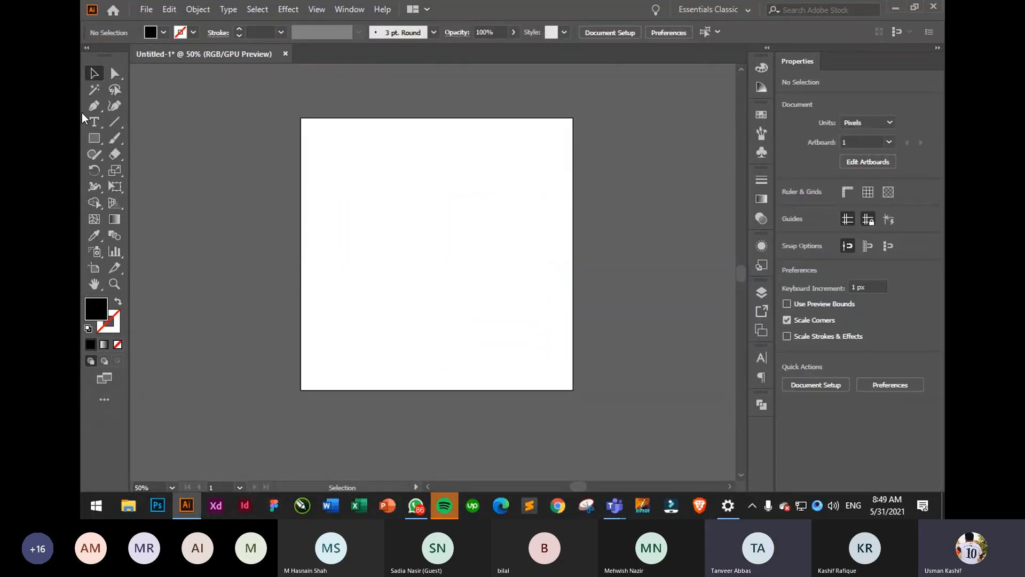
- Add a 'Lorem ipsum' point text beside the artboard, reposition it, then delete it
{"action": "left_click", "coordinate": [98, 126]}
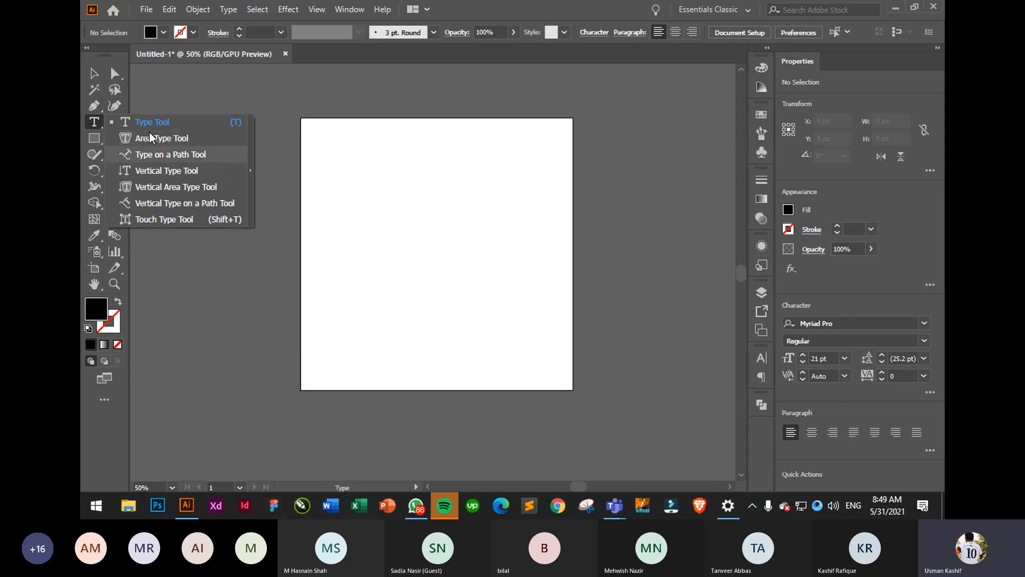
{"action": "left_click", "coordinate": [135, 275]}
{"action": "key", "text": "Escape"}
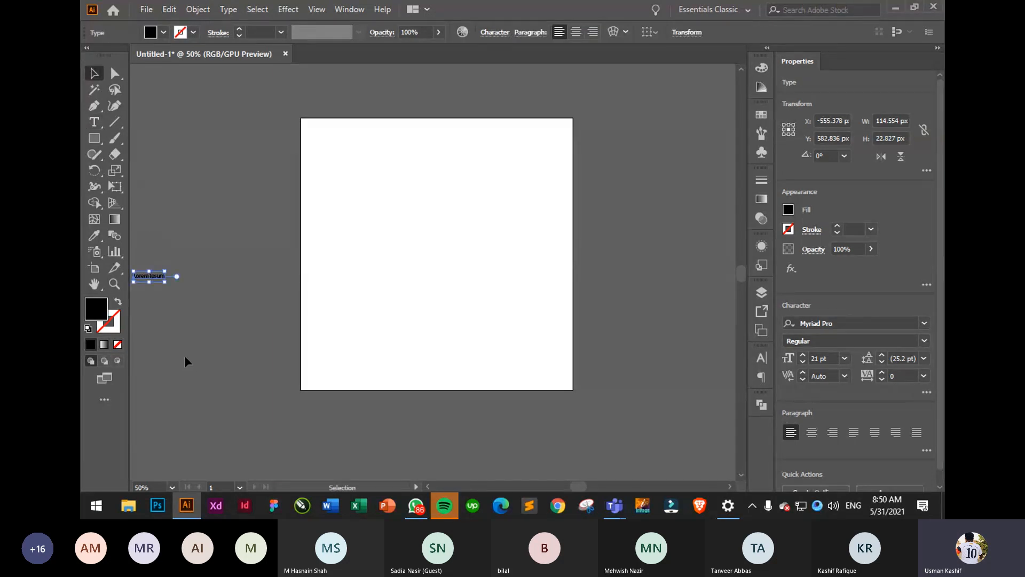
{"action": "left_click_drag", "start_coordinate": [154, 282], "coordinate": [289, 231]}
{"action": "left_click", "coordinate": [258, 236]}
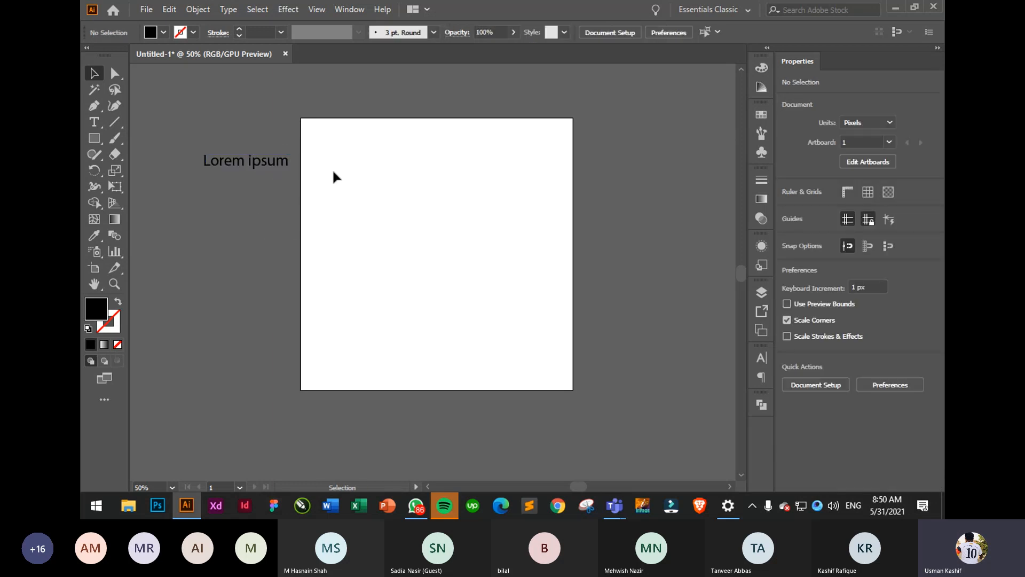
{"action": "left_click", "coordinate": [274, 163]}
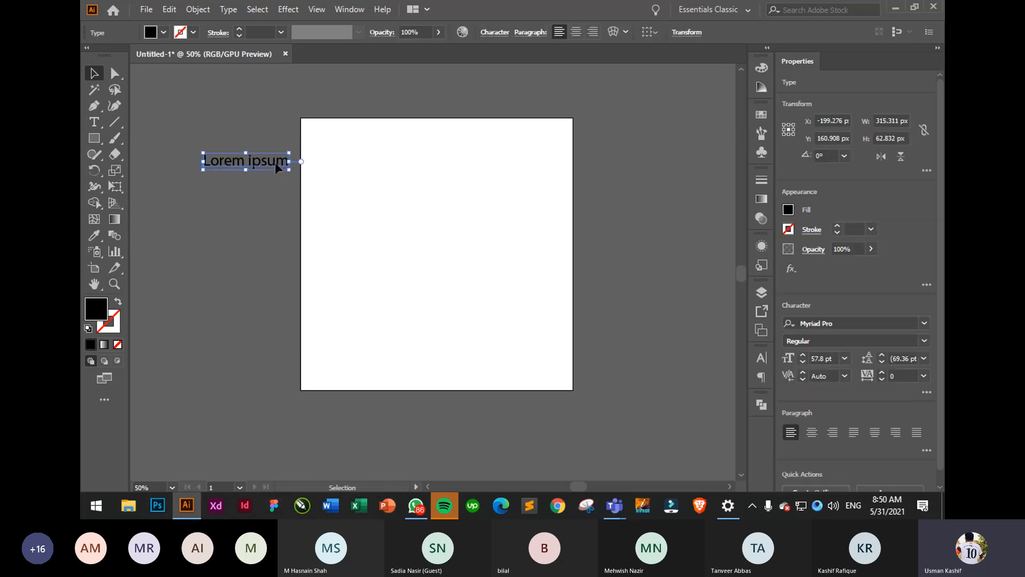
{"action": "left_click_drag", "start_coordinate": [275, 162], "coordinate": [258, 174]}
{"action": "key", "text": "Delete"}
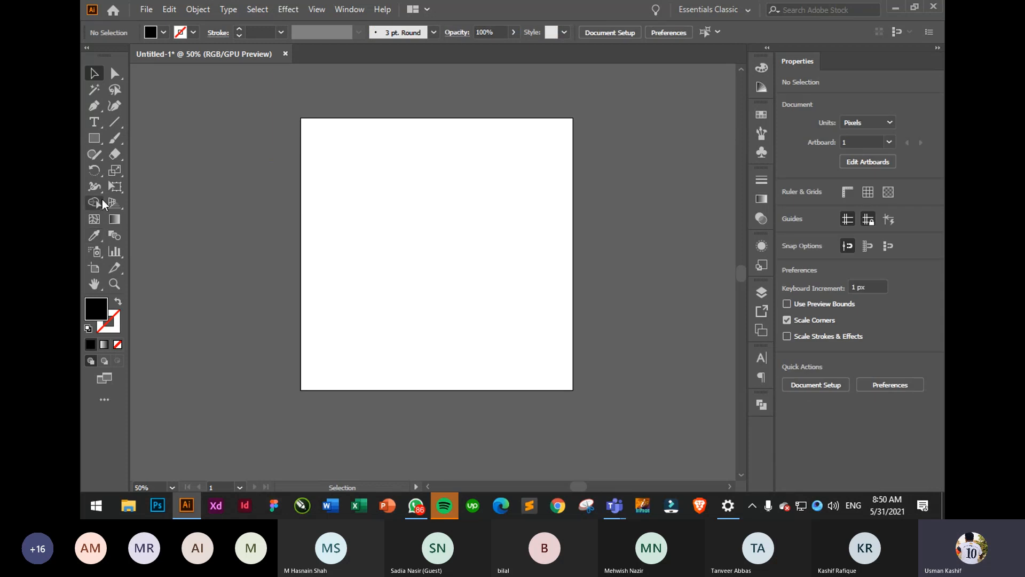
- Draw a small black square and duplicate it into a stacked column of five
{"action": "left_click", "coordinate": [94, 139]}
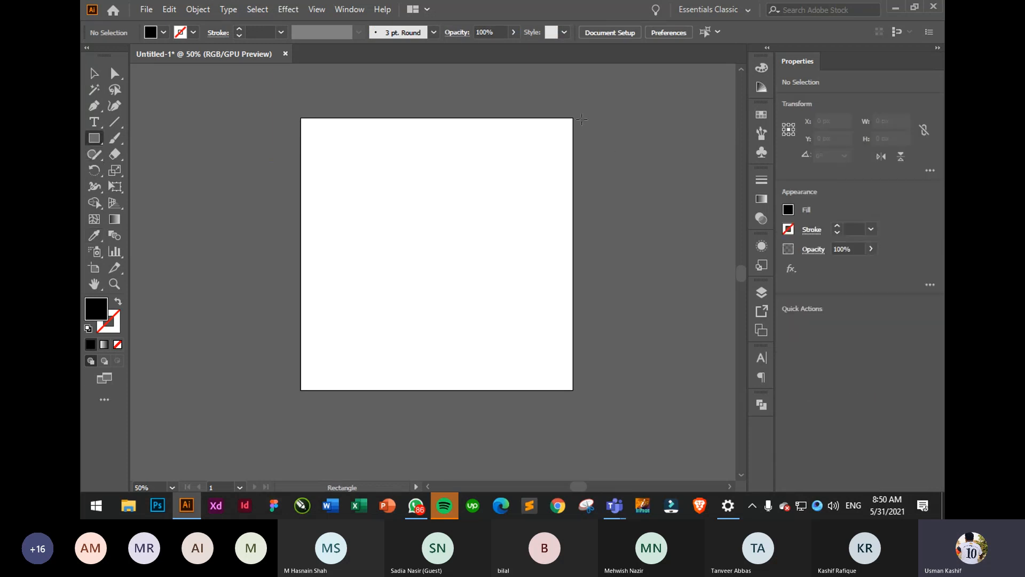
{"action": "left_click_drag", "start_coordinate": [582, 119], "coordinate": [602, 137]}
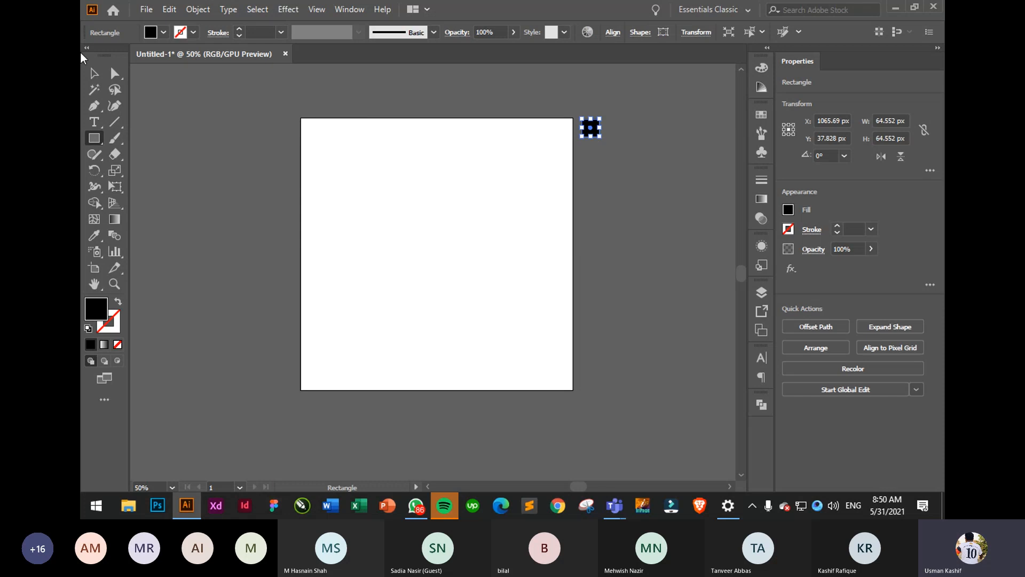
{"action": "left_click", "coordinate": [94, 73]}
{"action": "left_click", "coordinate": [719, 181]}
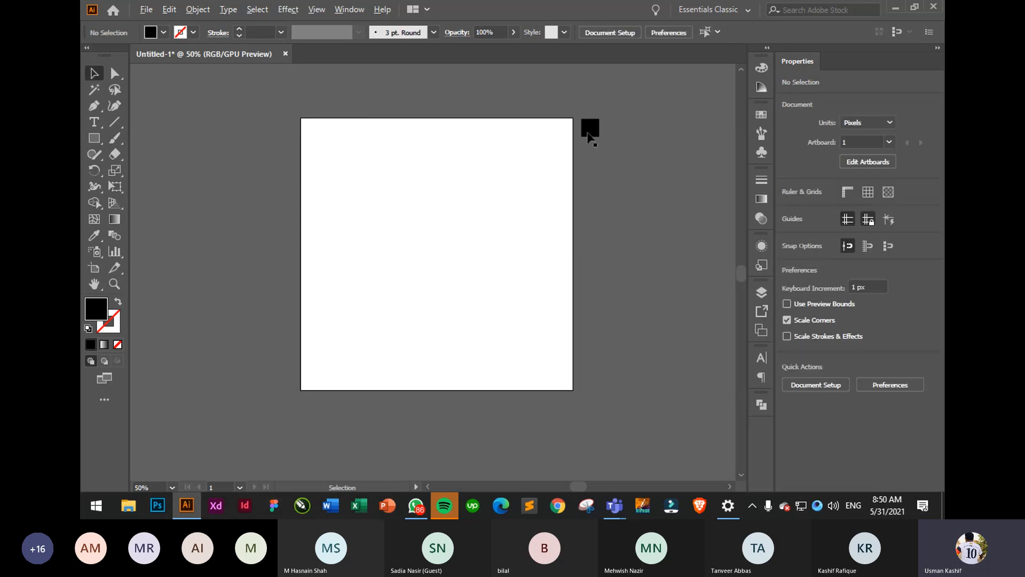
{"action": "left_click_drag", "start_coordinate": [590, 131], "coordinate": [594, 155]}
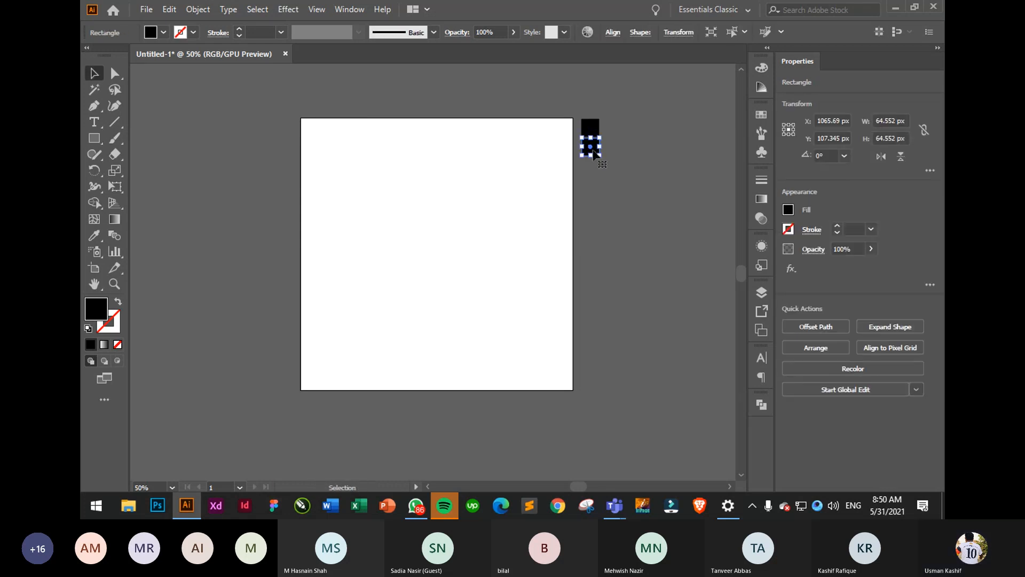
{"action": "key", "text": "ctrl+d"}
{"action": "key", "text": "ctrl+d"}
{"action": "key", "text": "ctrl+d"}
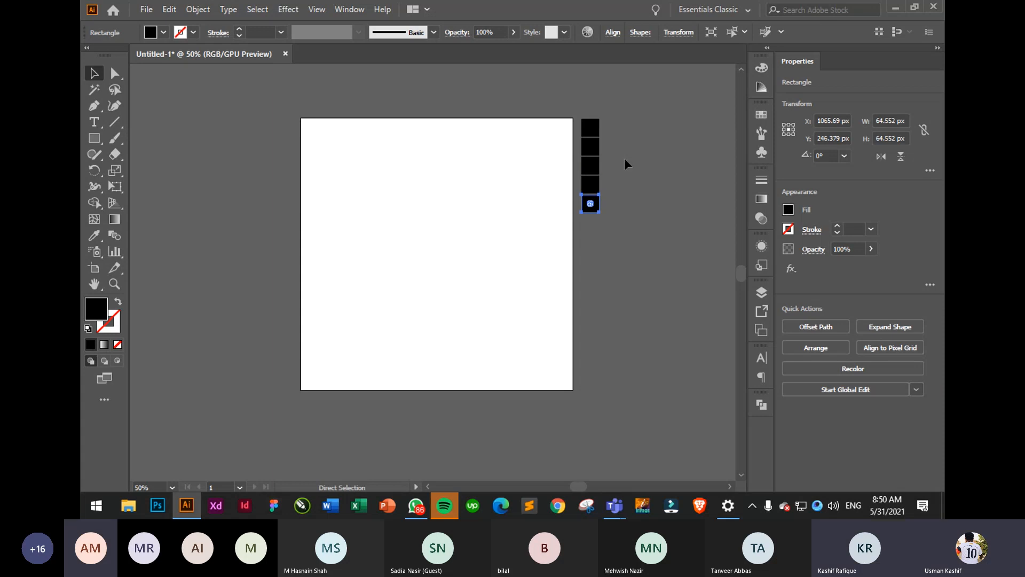
{"action": "left_click", "coordinate": [624, 158]}
- Fill the second to fifth squares yellow, blue, red and orange
{"action": "left_click", "coordinate": [591, 147]}
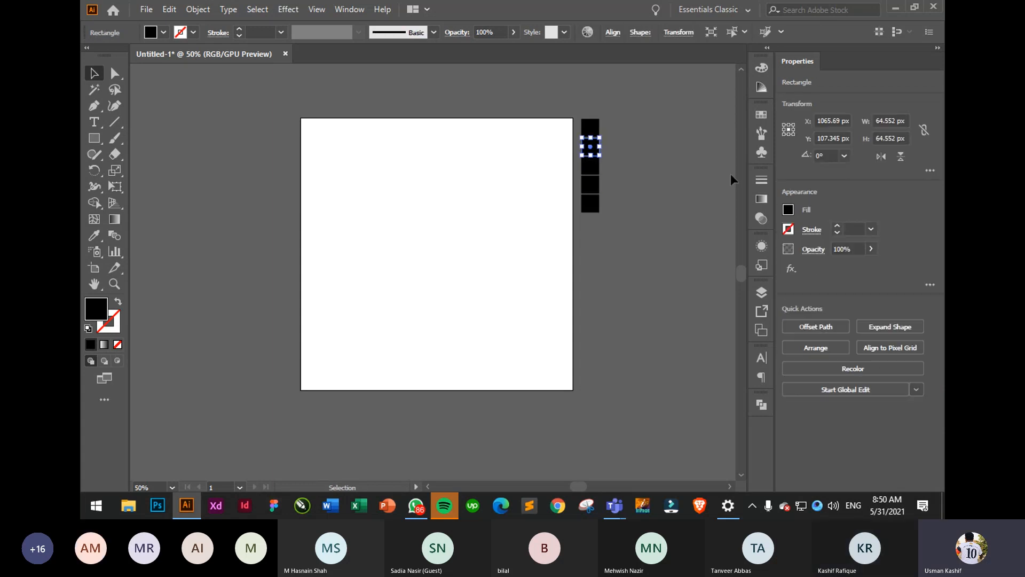
{"action": "left_click", "coordinate": [787, 209]}
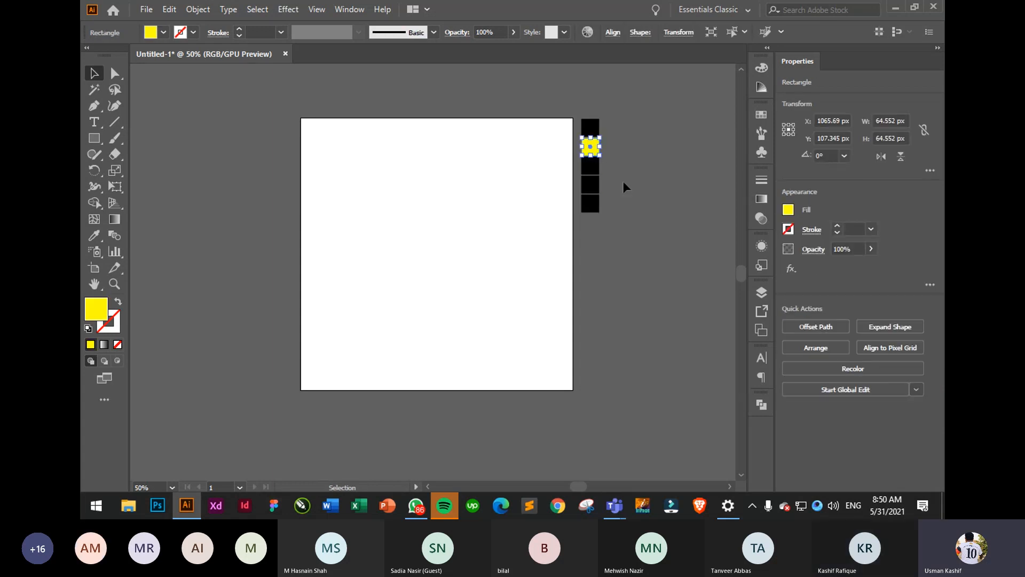
{"action": "left_click", "coordinate": [589, 166]}
{"action": "left_click", "coordinate": [790, 210]}
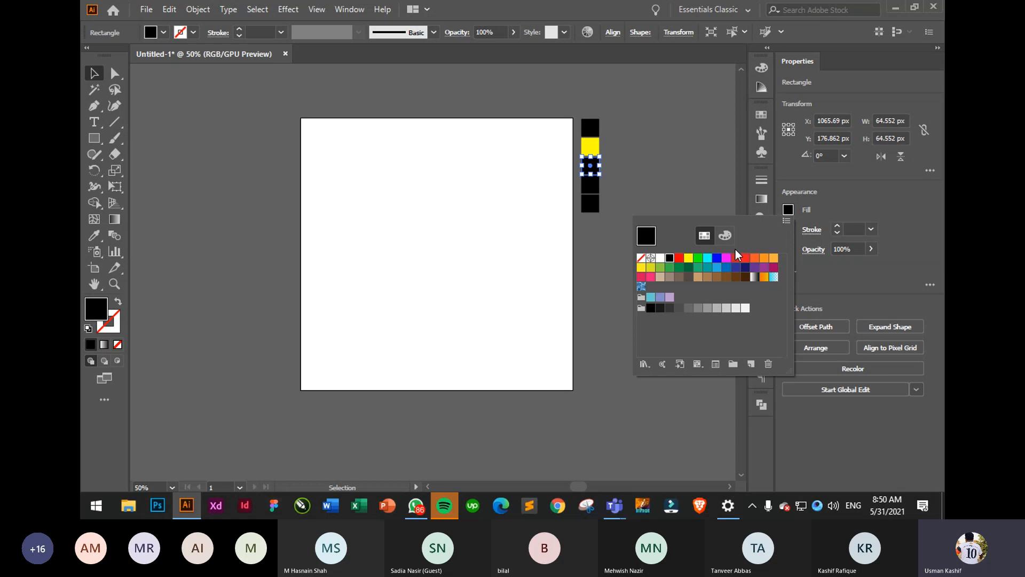
{"action": "left_click", "coordinate": [722, 262]}
{"action": "left_click", "coordinate": [592, 187]}
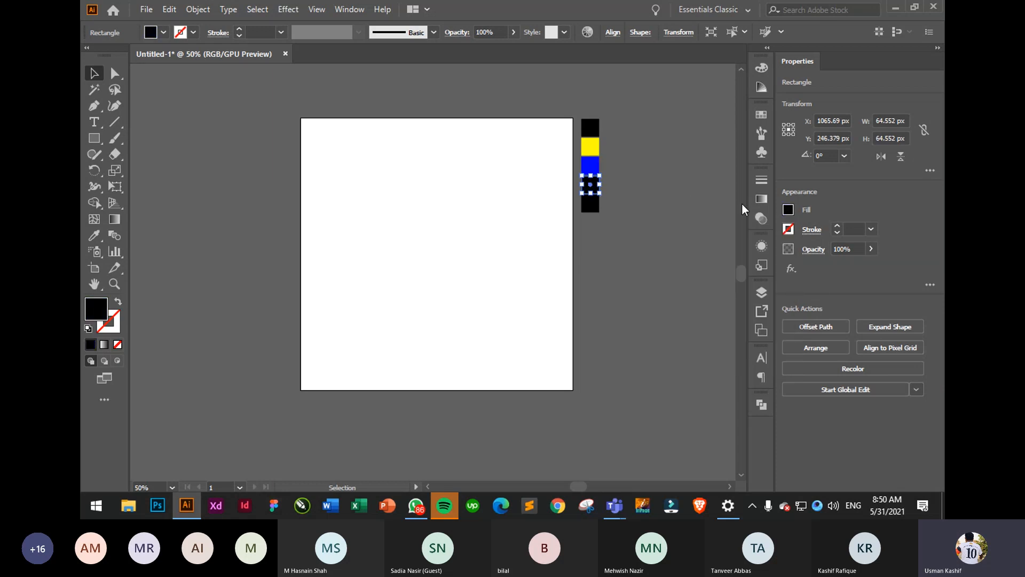
{"action": "left_click", "coordinate": [789, 210]}
{"action": "left_click", "coordinate": [736, 259]}
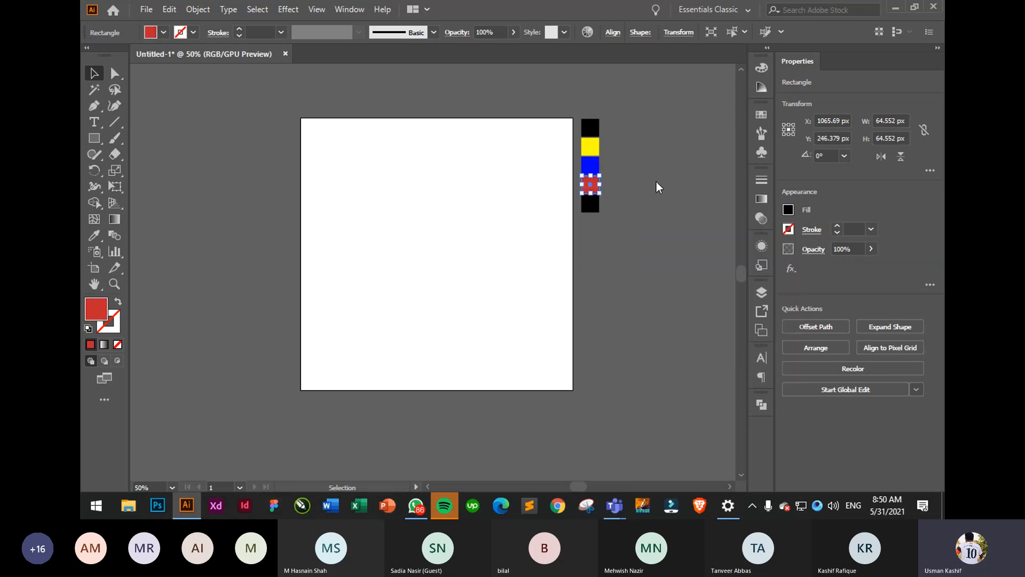
{"action": "left_click", "coordinate": [591, 203]}
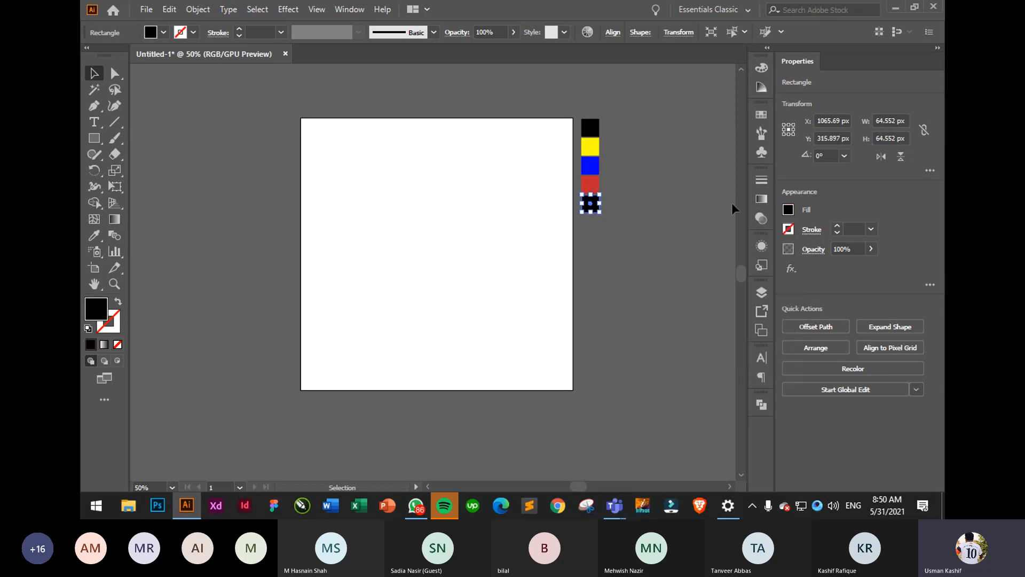
{"action": "left_click", "coordinate": [789, 210]}
{"action": "left_click", "coordinate": [758, 262]}
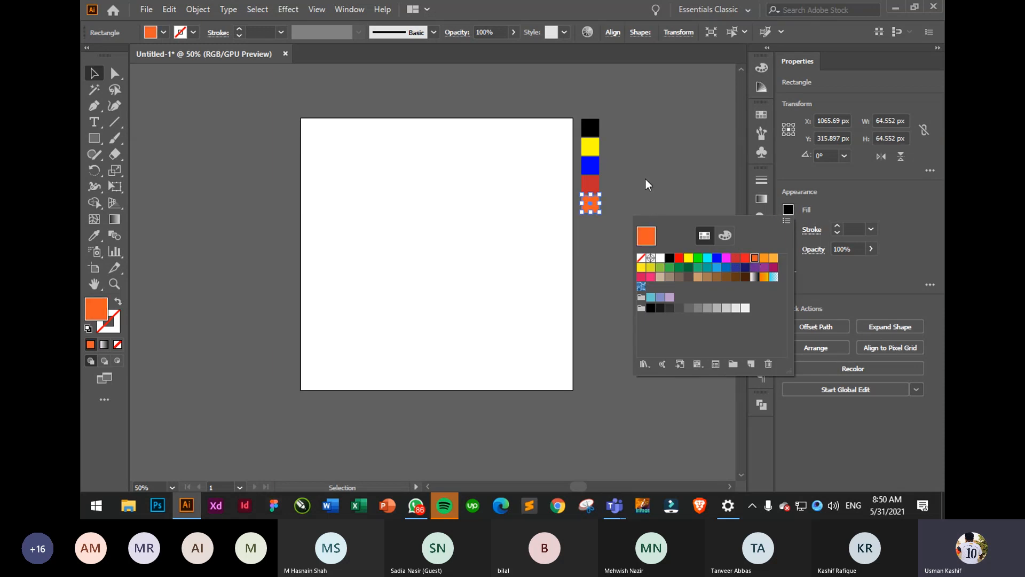
- Select all five squares and move the column to the artboard's top-left edge
{"action": "left_click", "coordinate": [642, 162]}
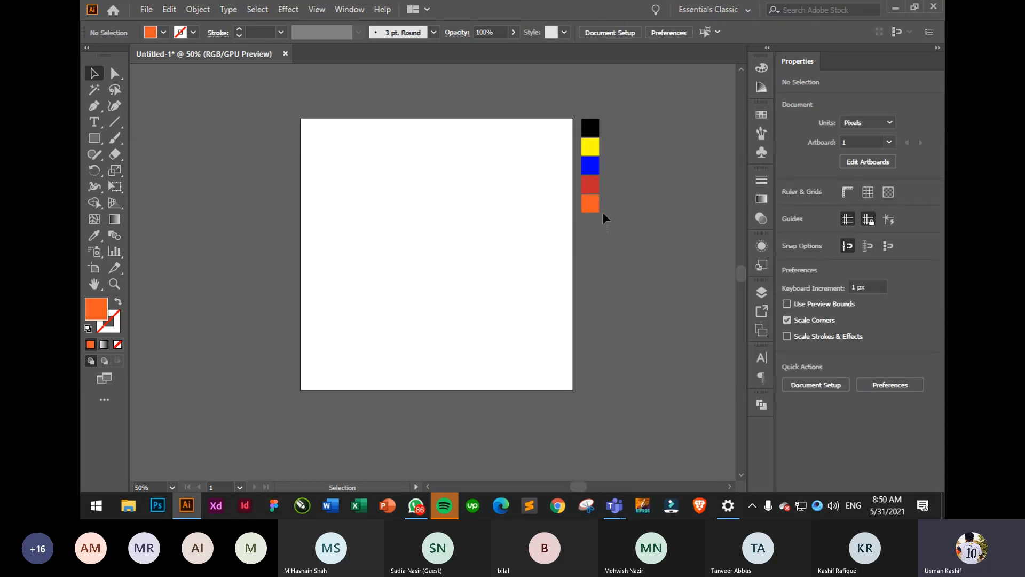
{"action": "left_click_drag", "start_coordinate": [603, 213], "coordinate": [590, 101]}
{"action": "left_click_drag", "start_coordinate": [596, 147], "coordinate": [559, 142]}
{"action": "key", "text": "ctrl+d"}
{"action": "key", "text": "ctrl+d"}
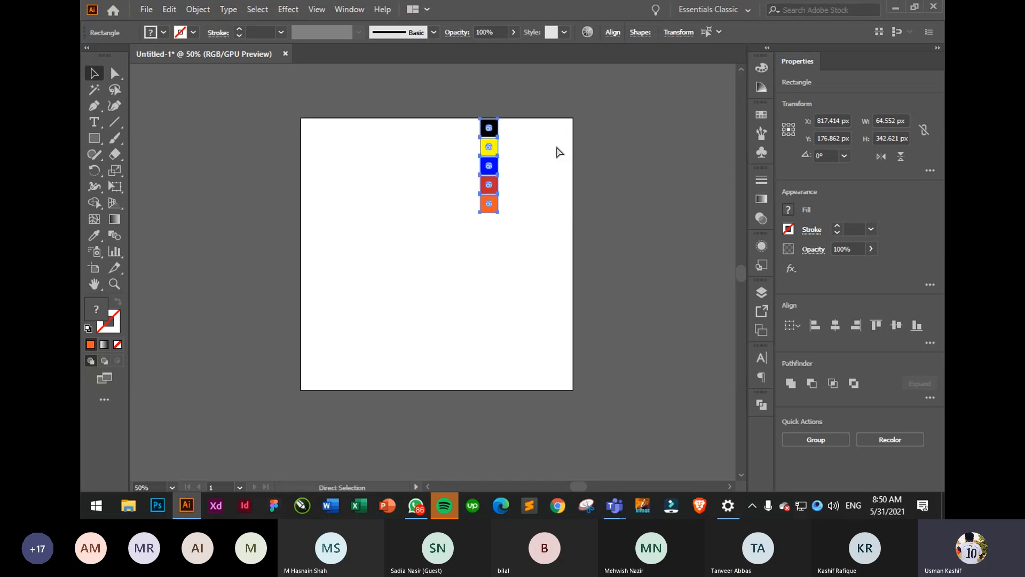
{"action": "key", "text": "ctrl+d"}
{"action": "key", "text": "ctrl+d"}
{"action": "key", "text": "ctrl+d"}
{"action": "key", "text": "ctrl+d"}
{"action": "key", "text": "ctrl+d"}
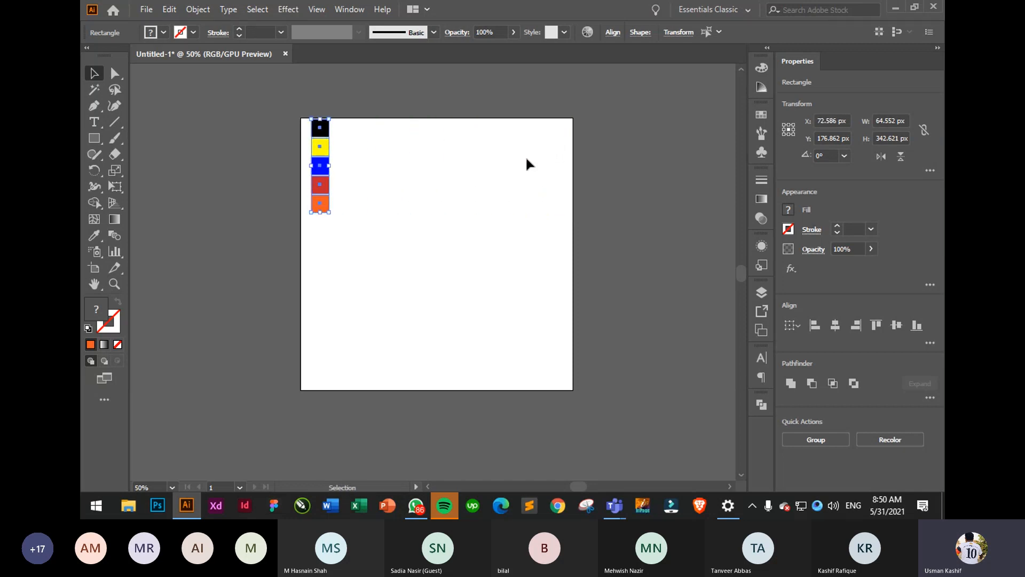
{"action": "left_click", "coordinate": [410, 177]}
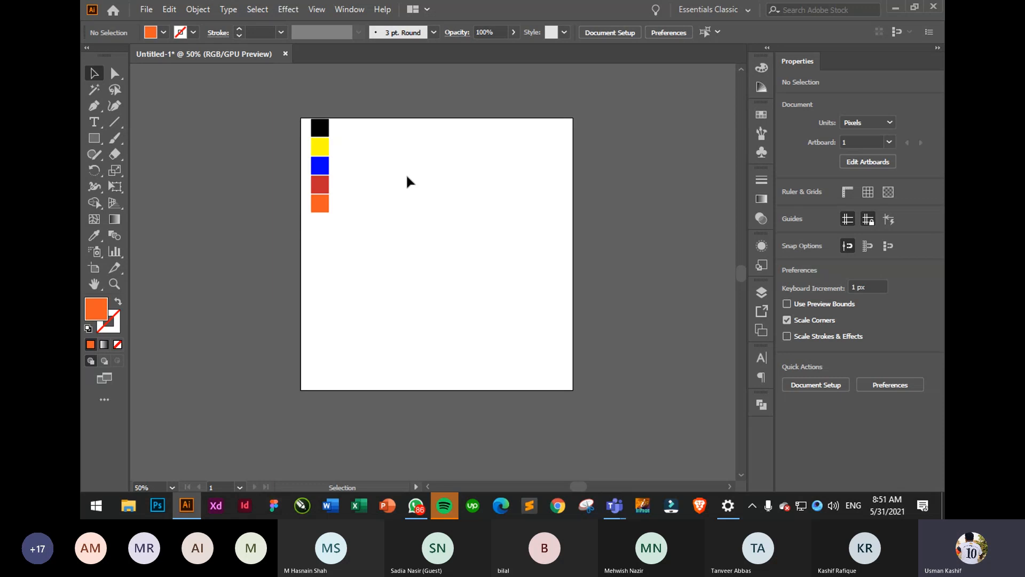
- Marquee-select the five coloured squares and drag the column to the right
{"action": "left_click_drag", "start_coordinate": [364, 239], "coordinate": [295, 87]}
{"action": "left_click", "coordinate": [323, 150], "text": "shift"}
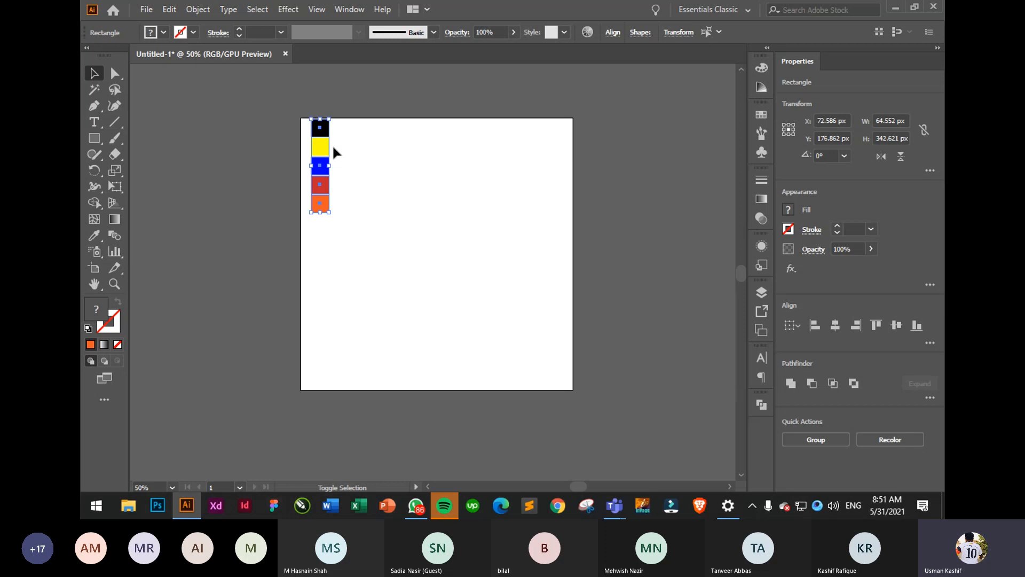
{"action": "left_click_drag", "start_coordinate": [323, 152], "coordinate": [351, 153]}
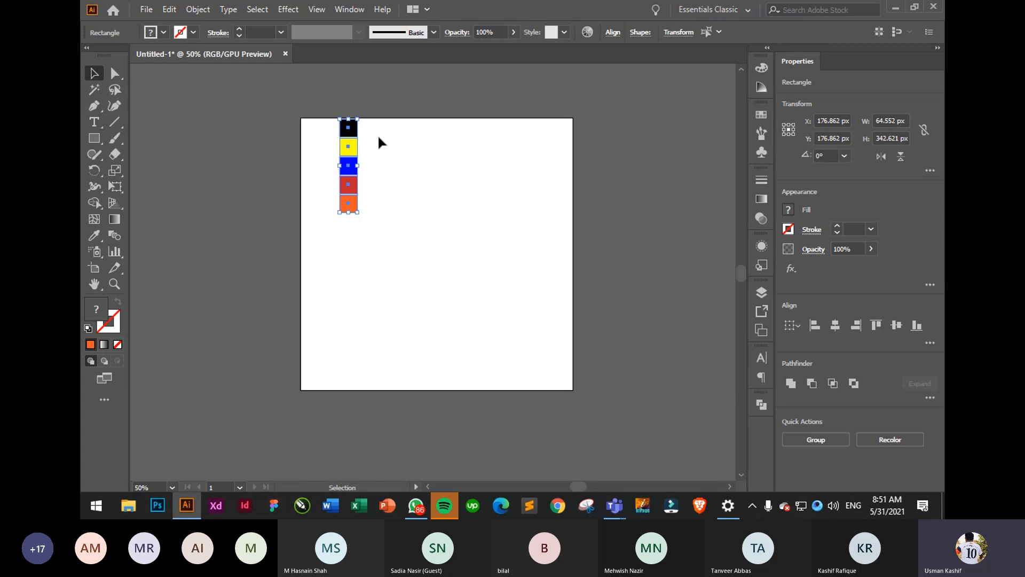
- Nudge the column flush against the artboard's top-right edge with Shift+Right, then deselect
{"action": "key", "text": "a"}
{"action": "key", "text": "ctrl+r"}
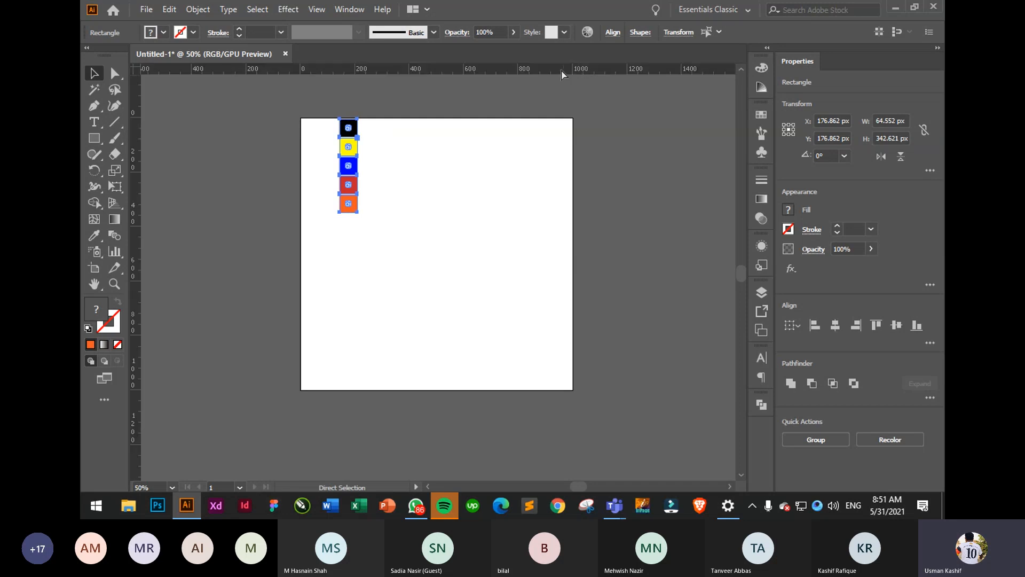
{"action": "key", "text": "ctrl+r"}
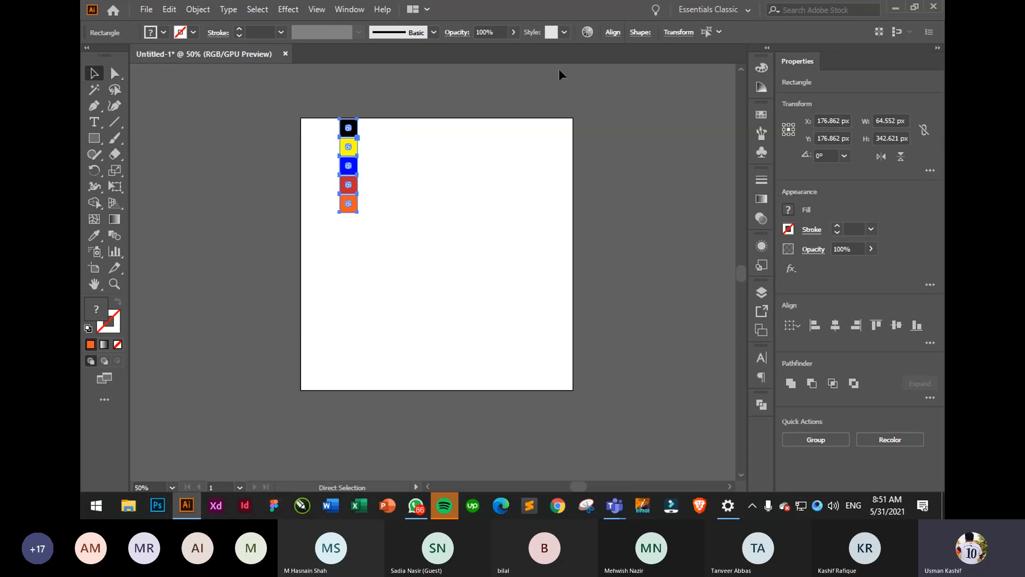
{"action": "key", "text": "v"}
{"action": "key", "text": "a"}
{"action": "key", "text": "shift+Right"}
{"action": "key", "text": "shift+Right"}
{"action": "key", "text": "shift+Right"}
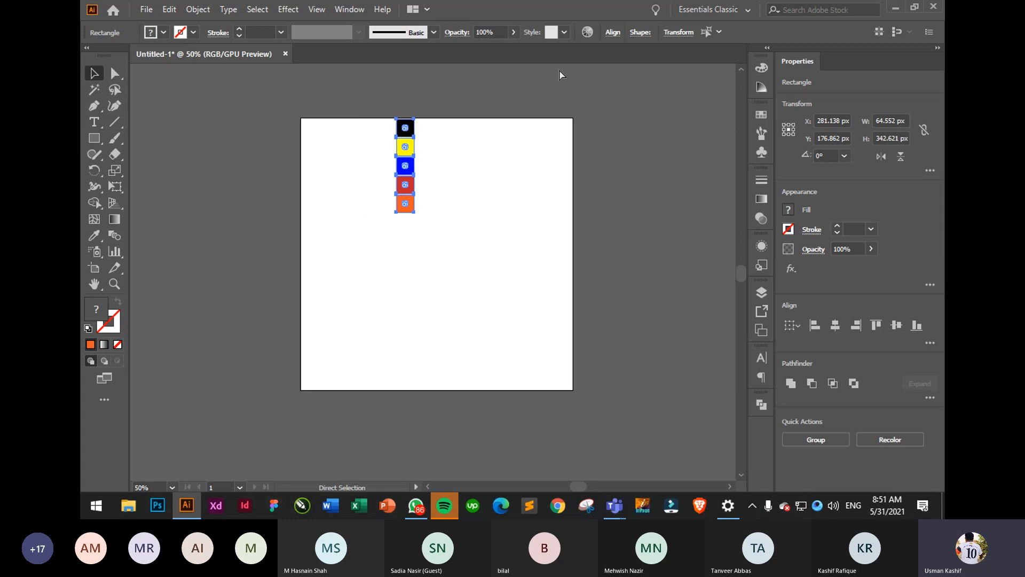
{"action": "key", "text": "shift+Right"}
{"action": "key", "text": "shift+Right"}
{"action": "key", "text": "shift+Right"}
{"action": "key", "text": "shift+Right"}
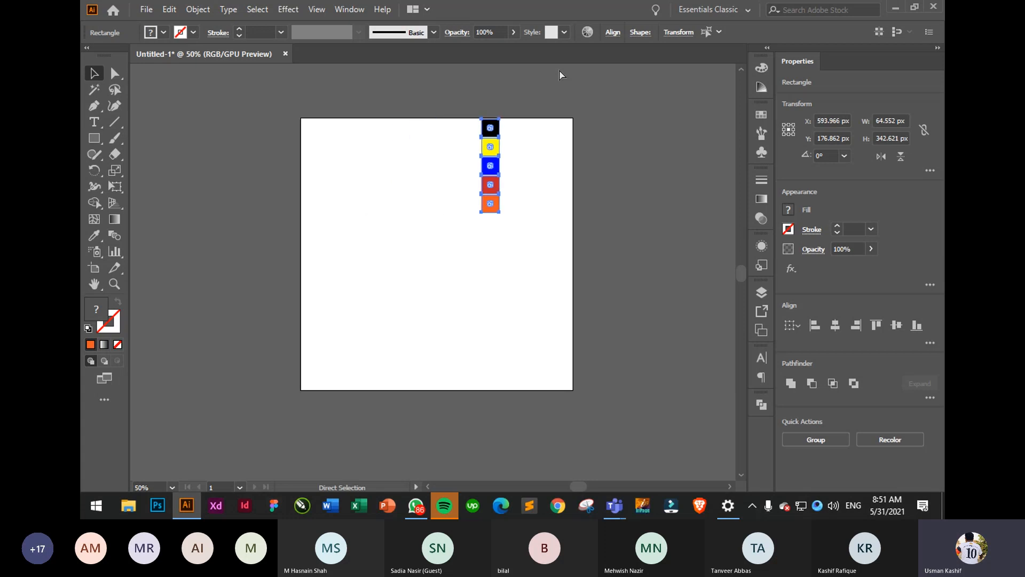
{"action": "key", "text": "shift+Right"}
{"action": "key", "text": "v"}
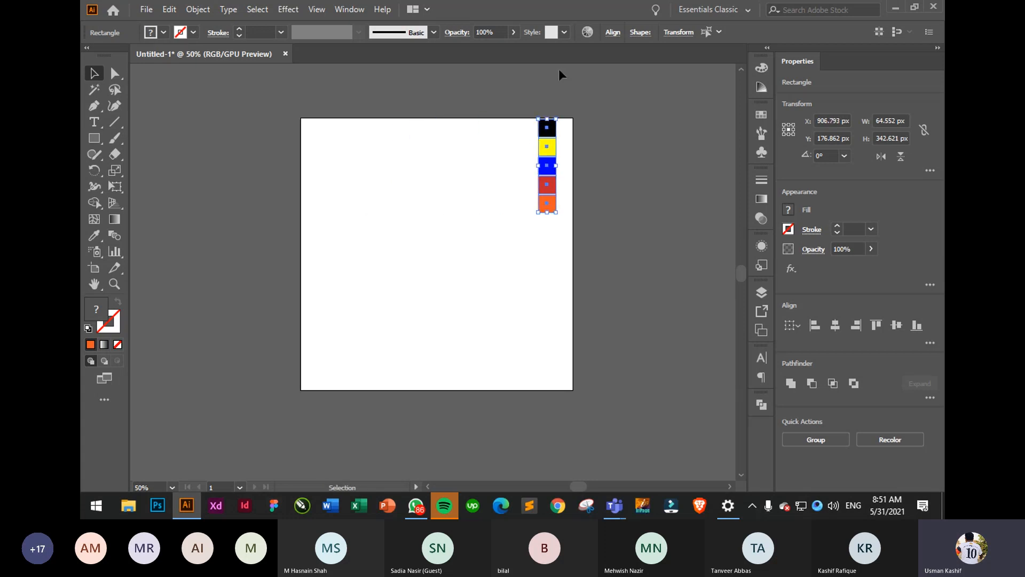
{"action": "left_click", "coordinate": [585, 149]}
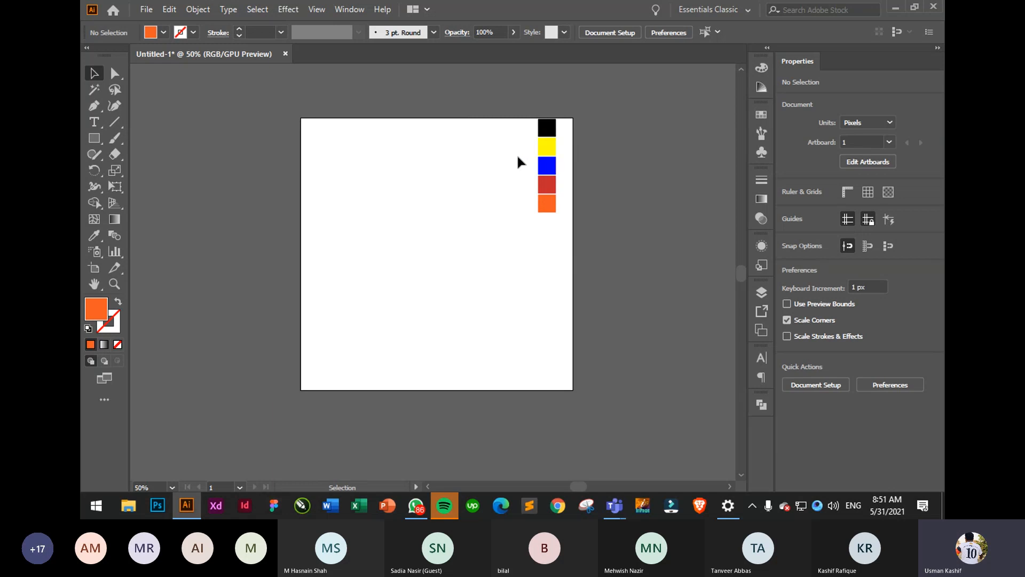
- Delete the black, yellow, blue and red squares, keeping only the orange one
{"action": "left_click_drag", "start_coordinate": [494, 110], "coordinate": [609, 253]}
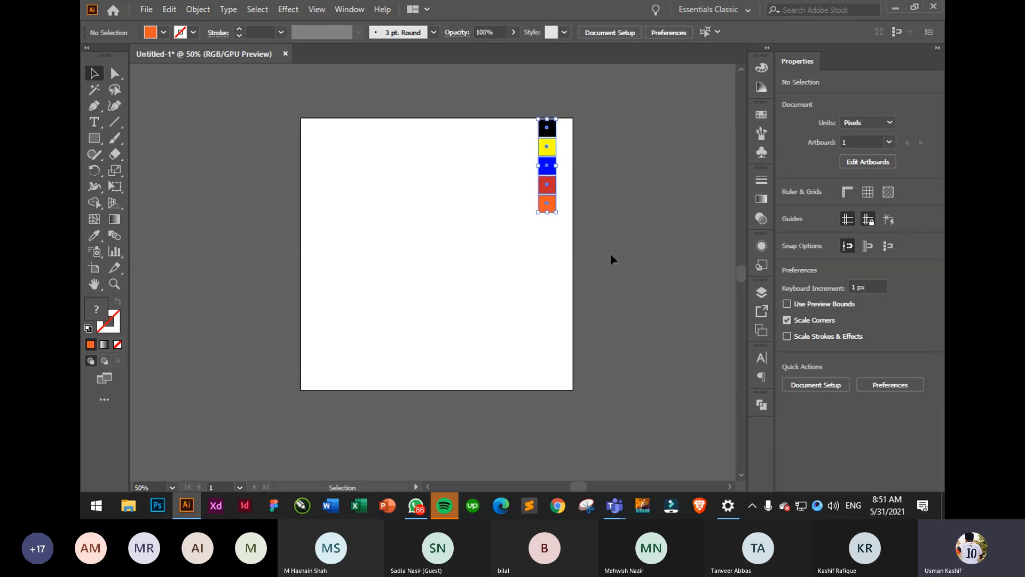
{"action": "left_click_drag", "start_coordinate": [489, 95], "coordinate": [361, 144]}
{"action": "key", "text": "Delete"}
{"action": "left_click", "coordinate": [362, 129]}
- Repeat the copy with Ctrl+D to build a row of seven orange squares
{"action": "key", "text": "ctrl+d"}
{"action": "key", "text": "ctrl+d"}
{"action": "key", "text": "ctrl+d"}
{"action": "key", "text": "ctrl+d"}
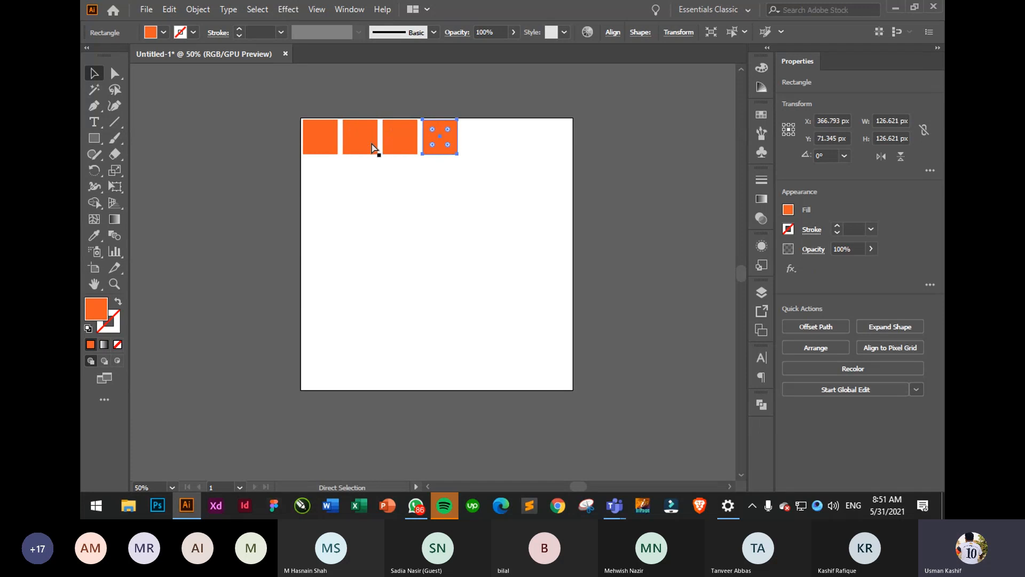
{"action": "key", "text": "ctrl+d"}
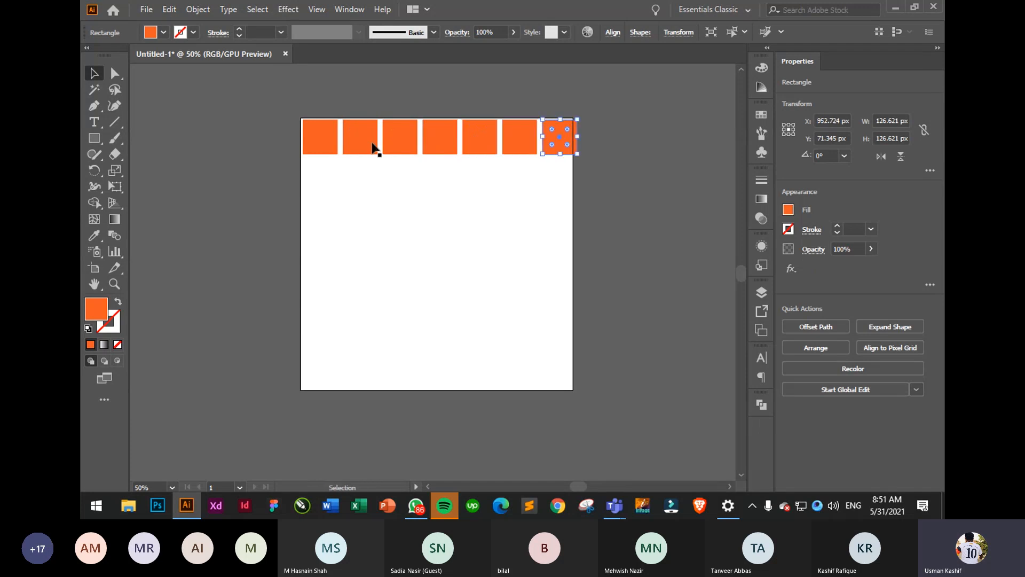
{"action": "left_click", "coordinate": [475, 180]}
{"action": "left_click_drag", "start_coordinate": [291, 106], "coordinate": [571, 153]}
{"action": "left_click", "coordinate": [602, 149]}
- Duplicate the row down the artboard into a grid, then select everything and delete it
{"action": "left_click_drag", "start_coordinate": [281, 97], "coordinate": [606, 170]}
{"action": "left_click_drag", "start_coordinate": [521, 148], "coordinate": [520, 190]}
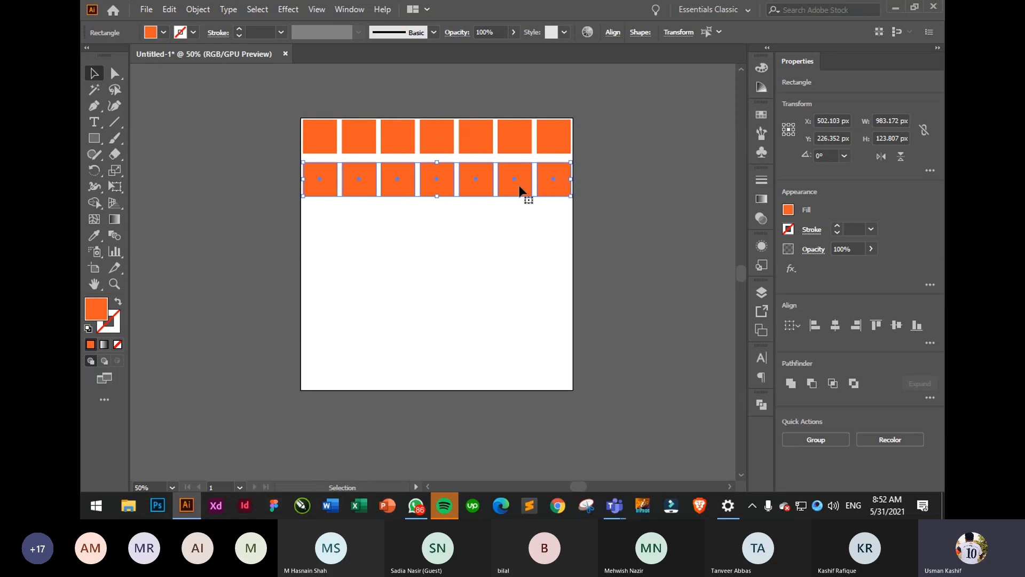
{"action": "key", "text": "ctrl+d"}
{"action": "key", "text": "ctrl+d"}
{"action": "key", "text": "ctrl+d"}
{"action": "key", "text": "ctrl+d"}
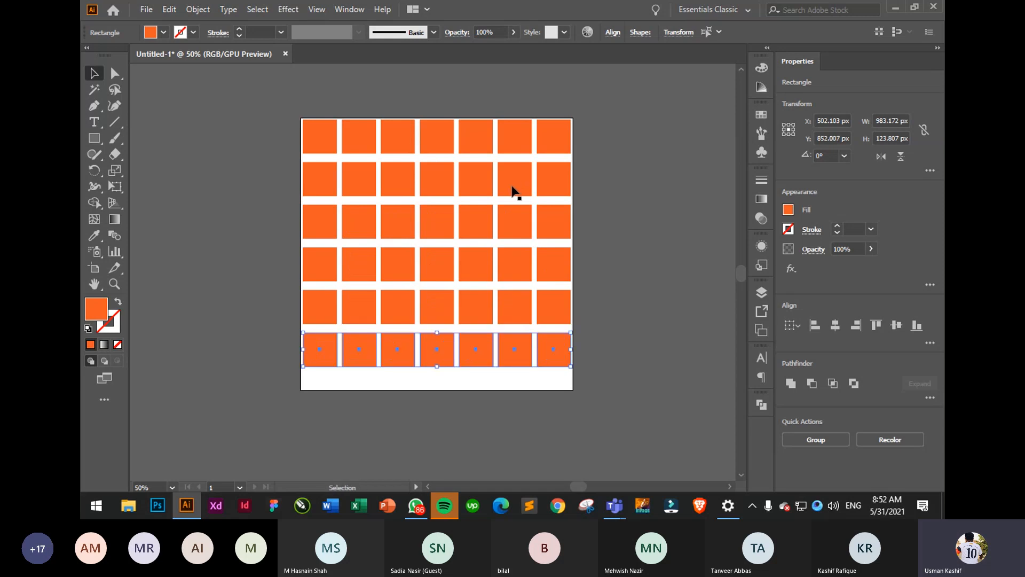
{"action": "left_click", "coordinate": [614, 213]}
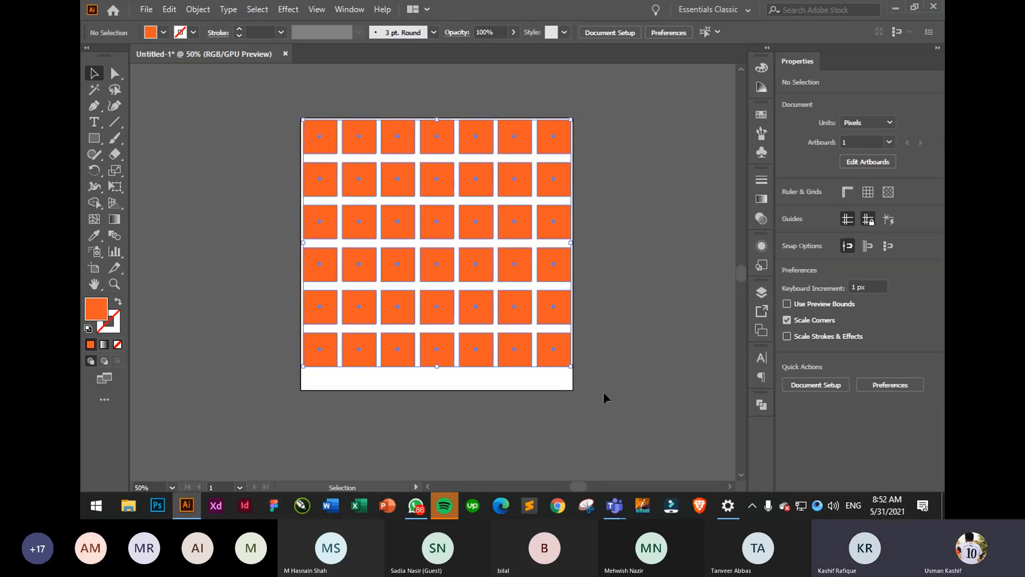
{"action": "key", "text": "ctrl+a"}
{"action": "key", "text": "Delete"}
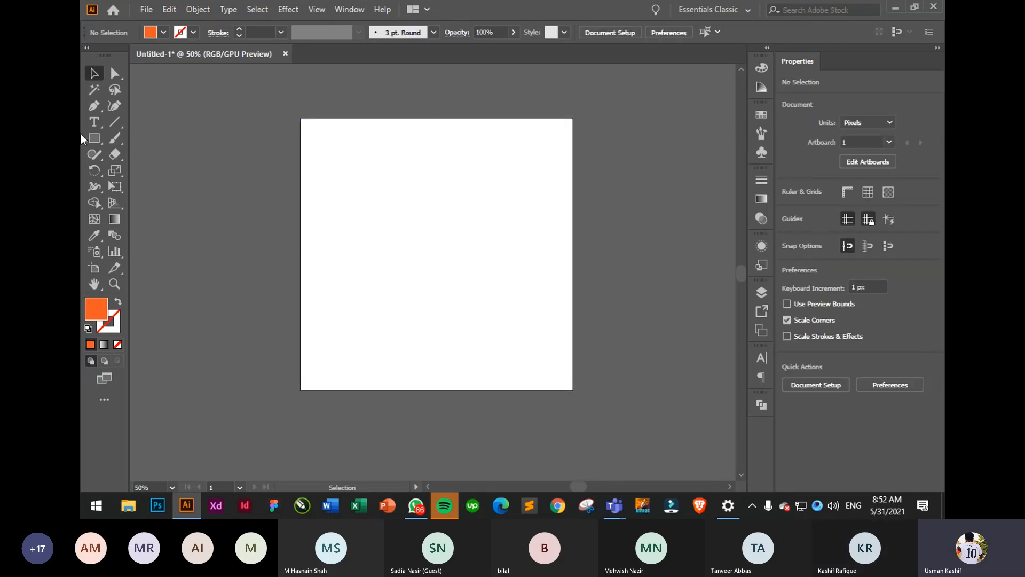
- Draw six scattered straight lines across the artboard with the Line Segment Tool
{"action": "left_click", "coordinate": [115, 123]}
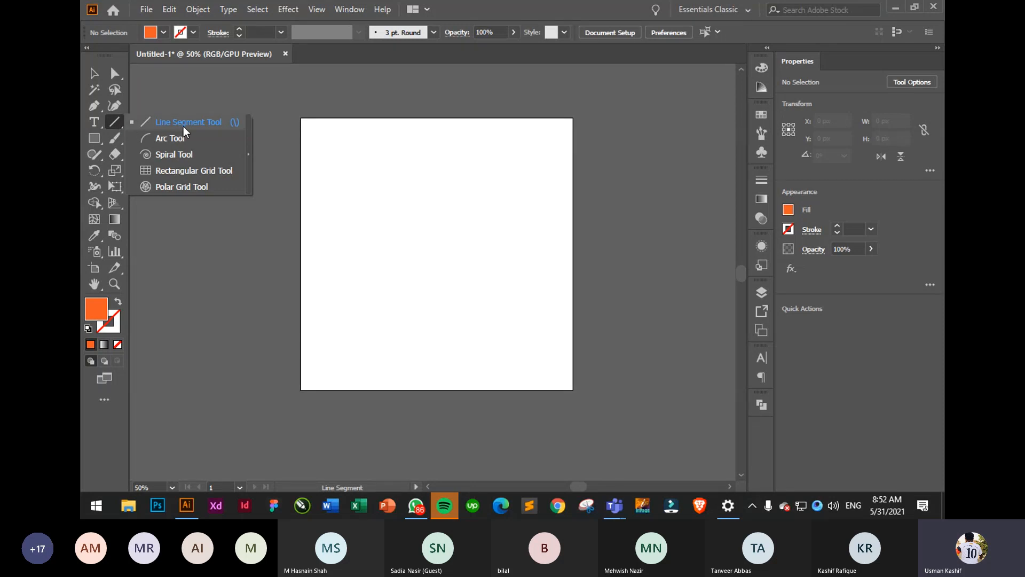
{"action": "left_click_drag", "start_coordinate": [331, 186], "coordinate": [513, 193]}
{"action": "left_click_drag", "start_coordinate": [509, 248], "coordinate": [359, 315]}
{"action": "mouse_move", "coordinate": [430, 355]}
{"action": "left_mouse_down"}
{"action": "mouse_move", "coordinate": [552, 300]}
{"action": "mouse_move", "coordinate": [556, 270]}
{"action": "left_mouse_up"}
{"action": "left_click_drag", "start_coordinate": [433, 187], "coordinate": [335, 283]}
{"action": "left_click_drag", "start_coordinate": [338, 348], "coordinate": [463, 242]}
{"action": "left_click_drag", "start_coordinate": [506, 159], "coordinate": [517, 280]}
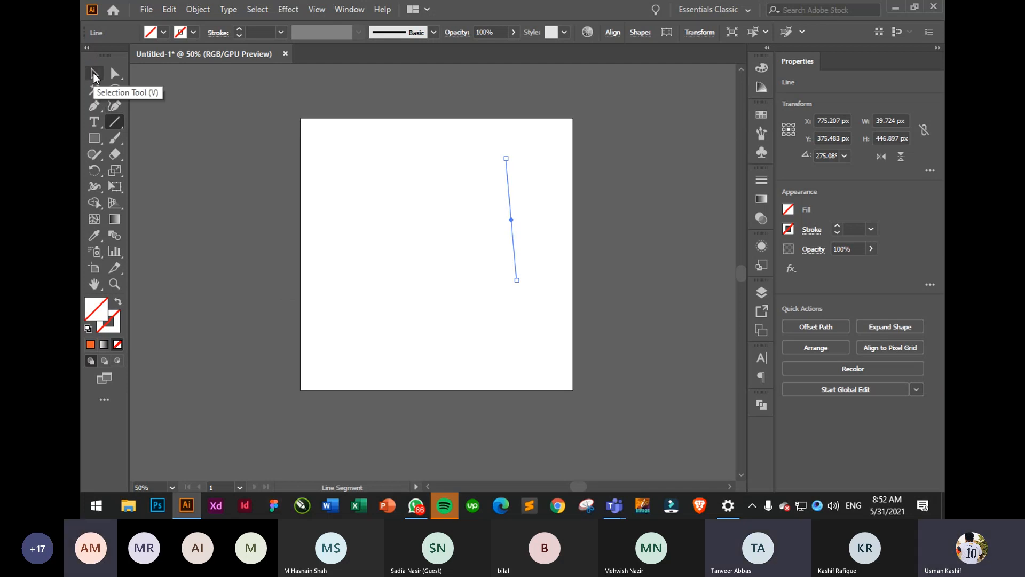
- Select all the lines and set their stroke weight to 10 pt
{"action": "left_click", "coordinate": [94, 75]}
{"action": "left_click", "coordinate": [299, 123]}
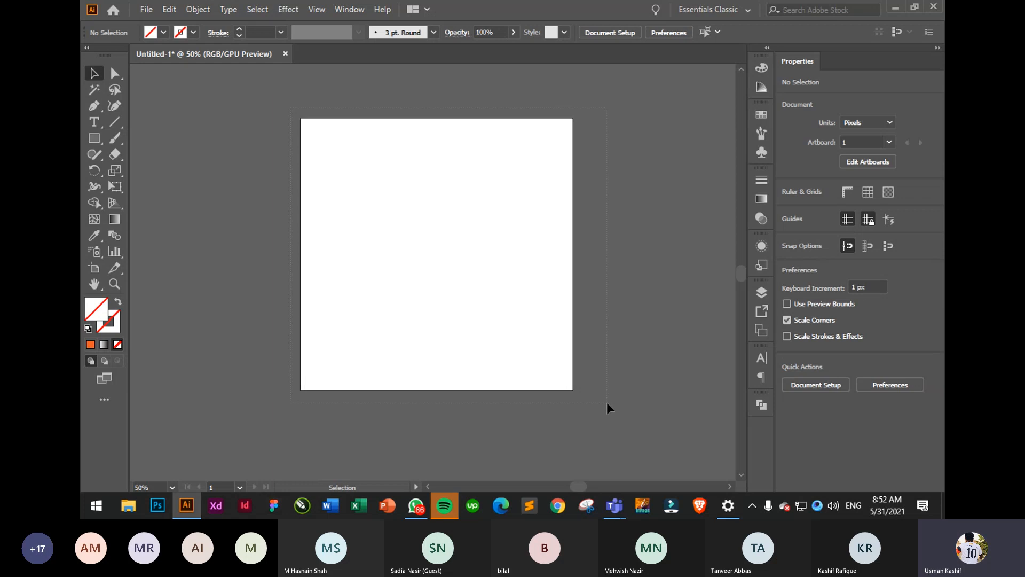
{"action": "key", "text": "ctrl+a"}
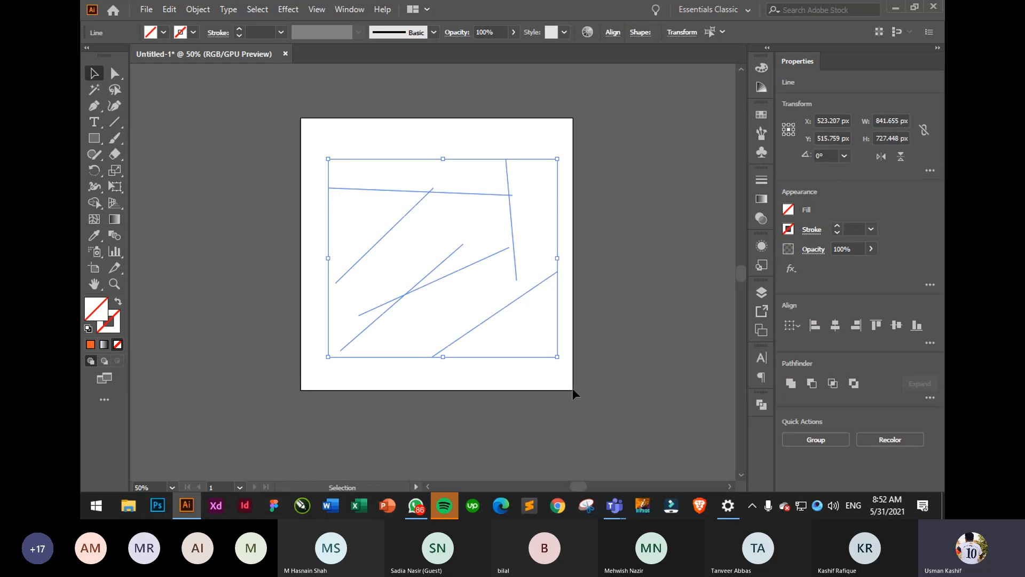
{"action": "left_click", "coordinate": [838, 227]}
{"action": "left_click", "coordinate": [838, 227]}
{"action": "left_click", "coordinate": [838, 226]}
{"action": "left_click", "coordinate": [837, 227]}
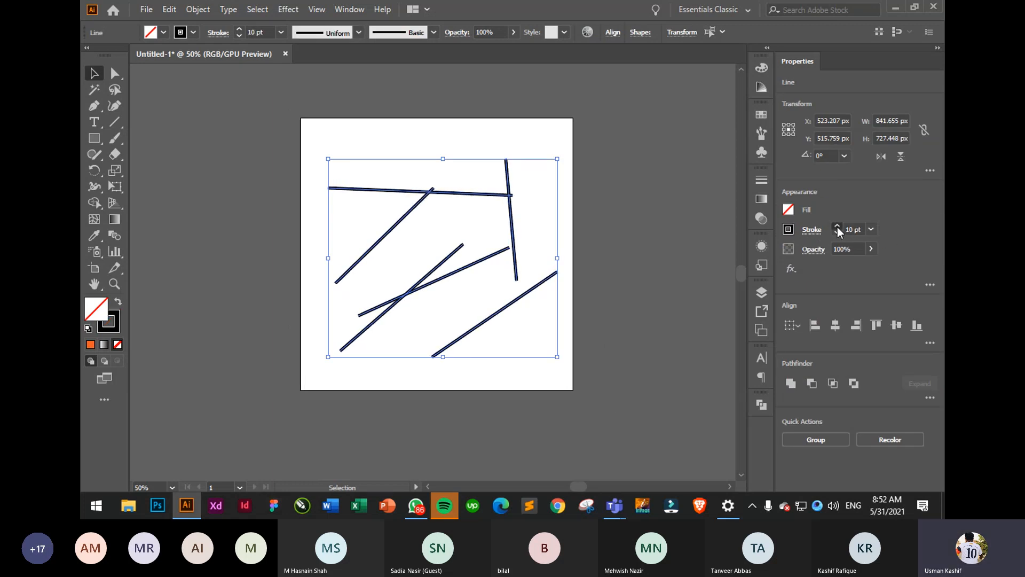
{"action": "left_click", "coordinate": [838, 227]}
{"action": "left_click", "coordinate": [838, 226]}
{"action": "left_click", "coordinate": [837, 226]}
{"action": "left_click", "coordinate": [837, 232]}
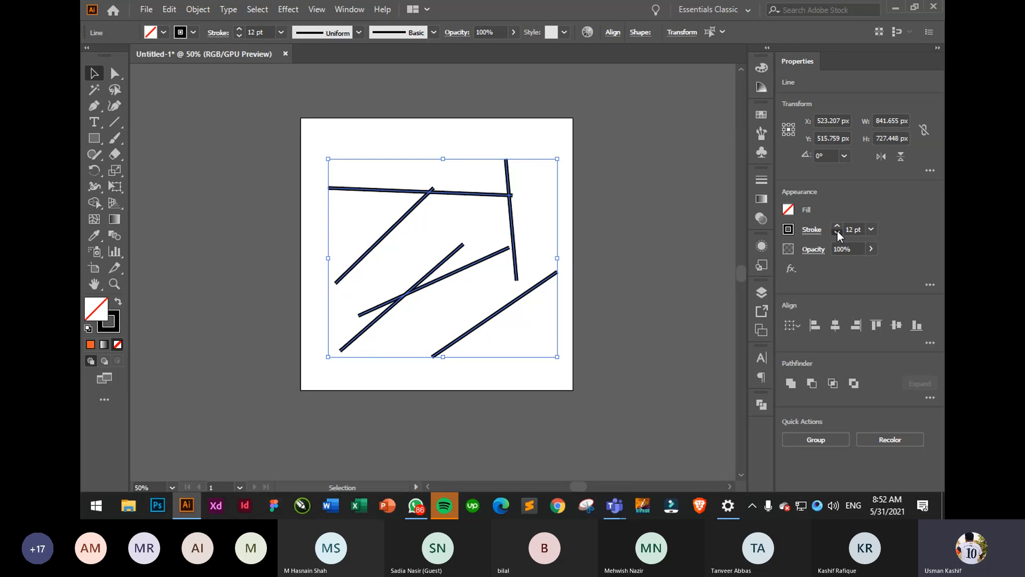
{"action": "left_click", "coordinate": [837, 232]}
{"action": "left_click", "coordinate": [838, 232]}
{"action": "left_click", "coordinate": [838, 233]}
{"action": "left_click", "coordinate": [838, 226]}
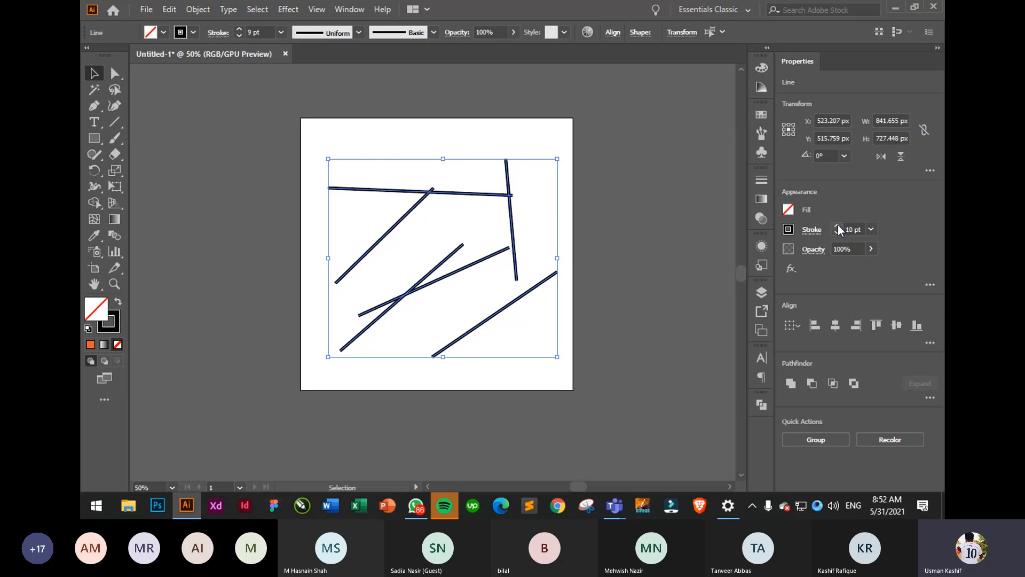
{"action": "left_click", "coordinate": [597, 219]}
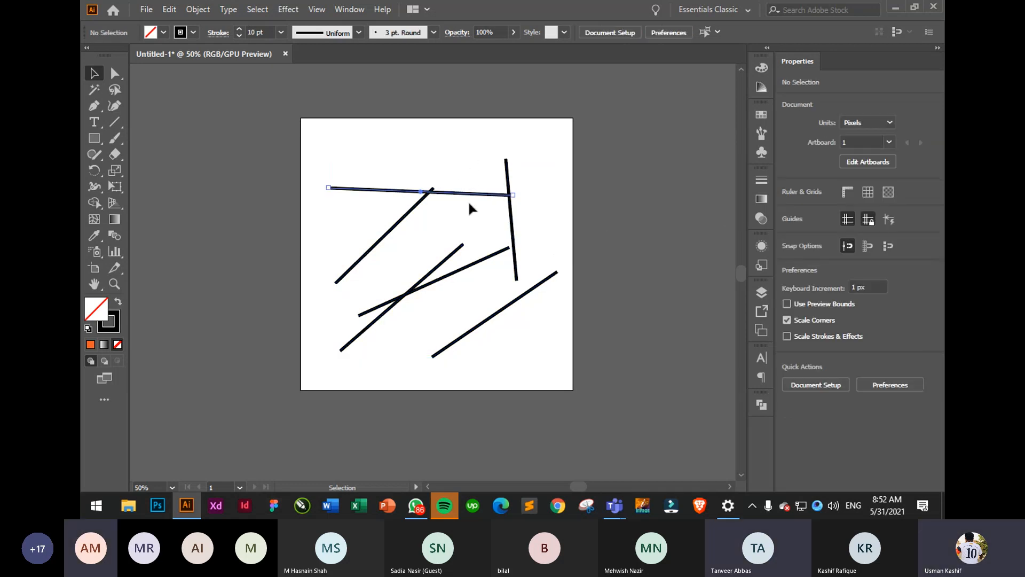
- Move the top line higher and lower its opacity to 24%
{"action": "left_click_drag", "start_coordinate": [460, 195], "coordinate": [477, 169]}
{"action": "left_click", "coordinate": [508, 137]}
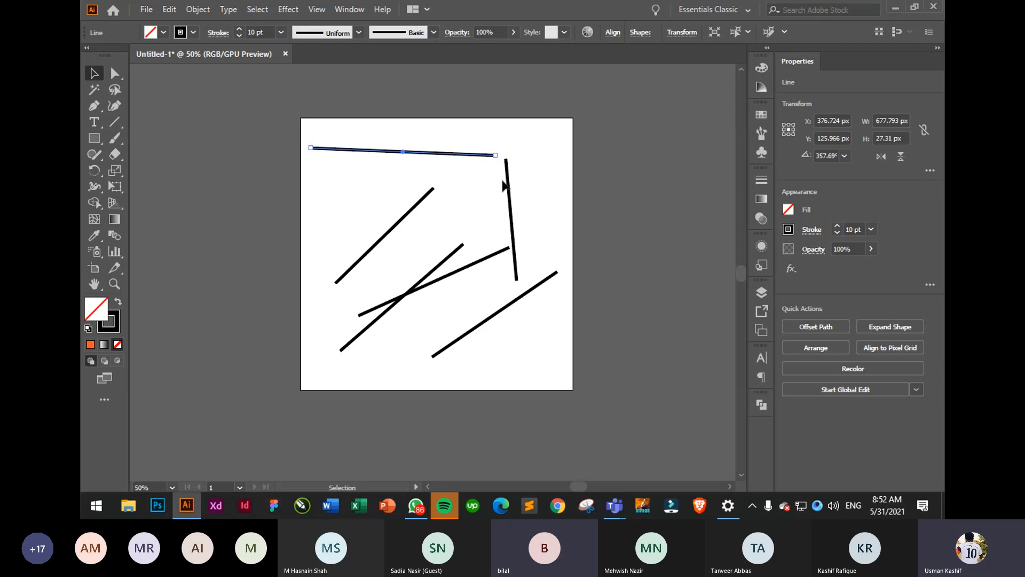
{"action": "left_click", "coordinate": [871, 249]}
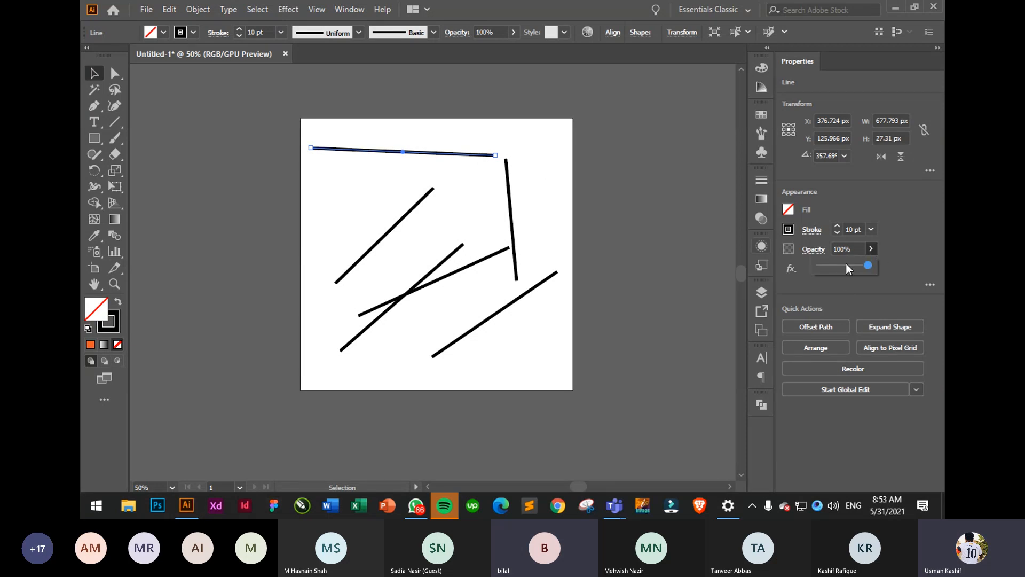
{"action": "left_click_drag", "start_coordinate": [846, 264], "coordinate": [892, 264]}
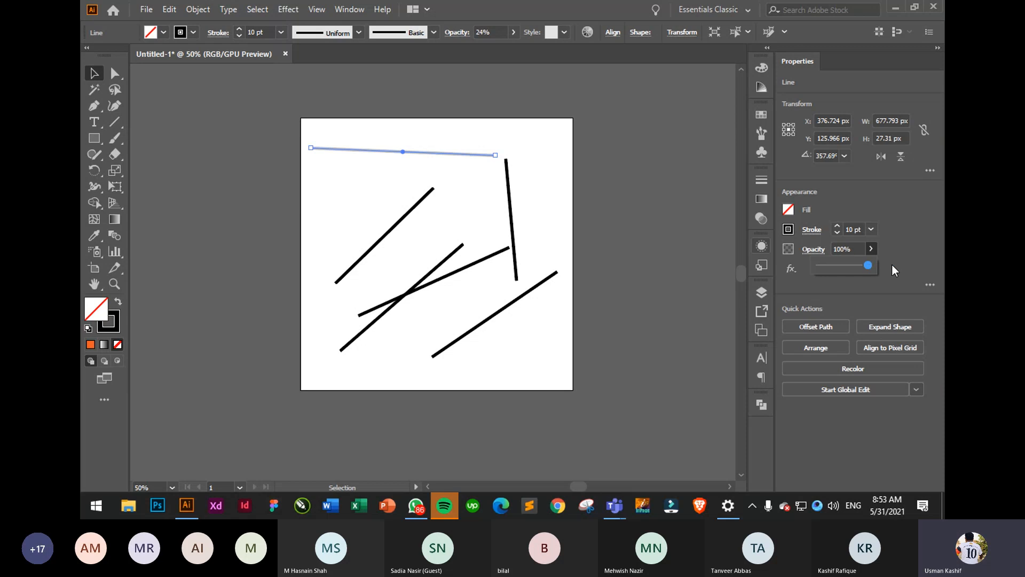
- Restore full opacity, browse the fx Effects list, then marquee-select all the lines
{"action": "left_click", "coordinate": [795, 270]}
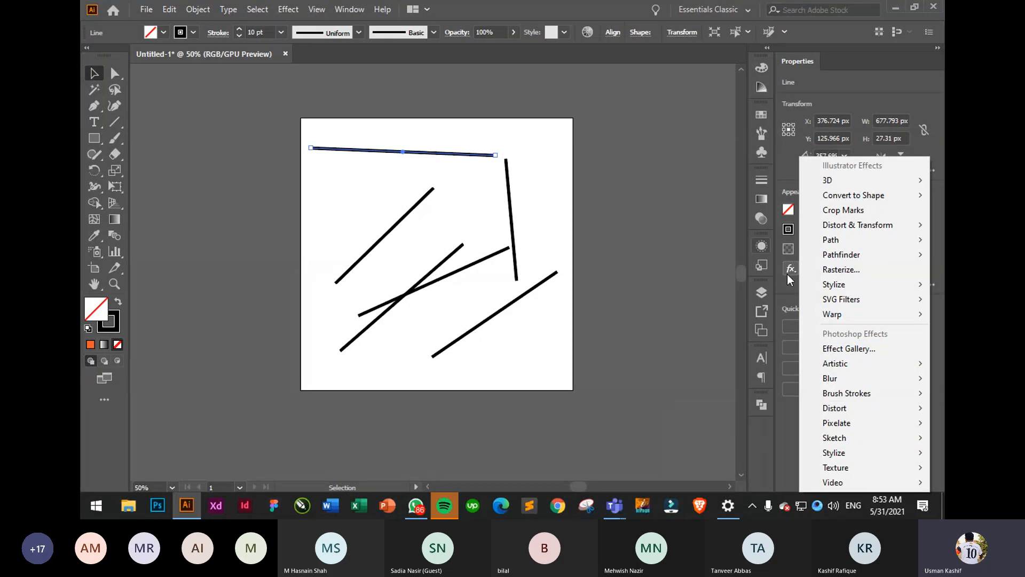
{"action": "mouse_move", "coordinate": [853, 436]}
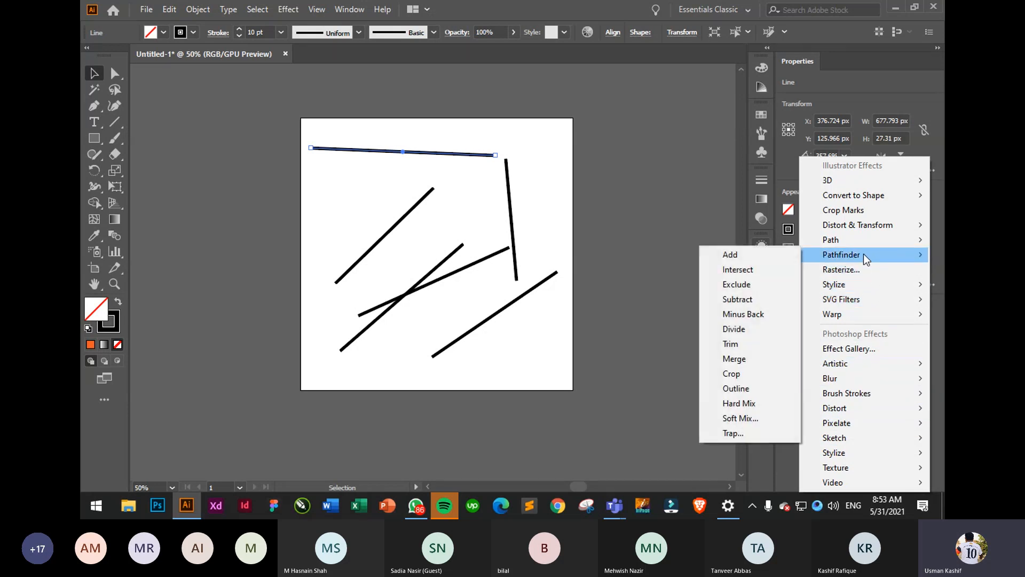
{"action": "left_click", "coordinate": [669, 186]}
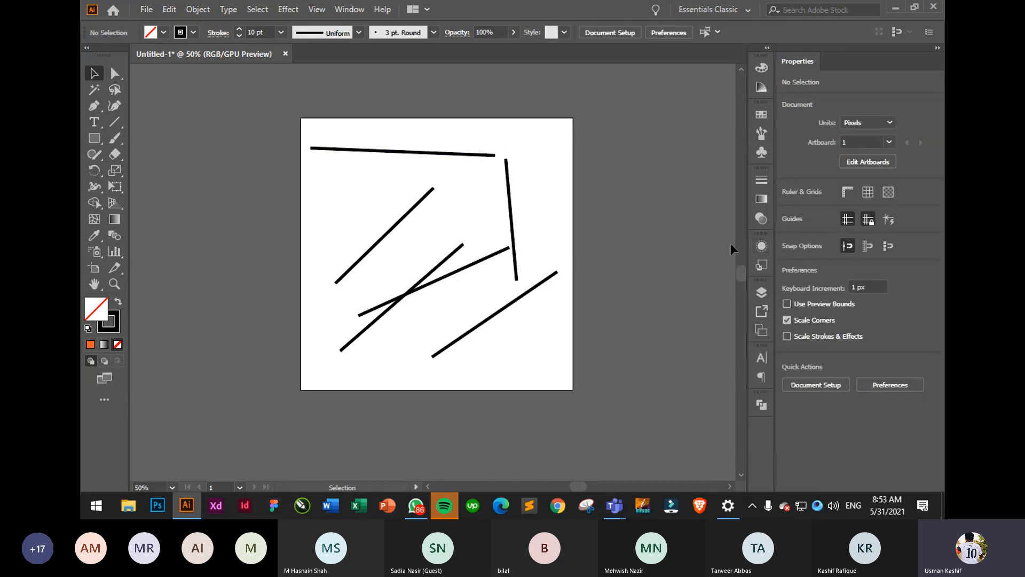
{"action": "left_click_drag", "start_coordinate": [299, 134], "coordinate": [556, 365]}
- Delete the old lines and draw a new horizontal line across the upper artboard
{"action": "key", "text": "Delete"}
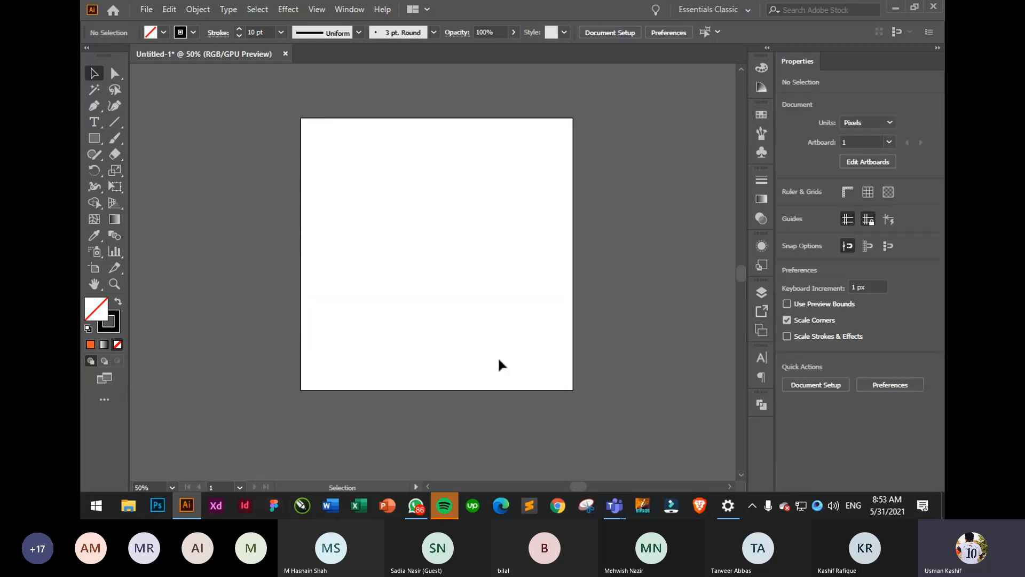
{"action": "right_click", "coordinate": [498, 357]}
{"action": "left_click", "coordinate": [116, 121]}
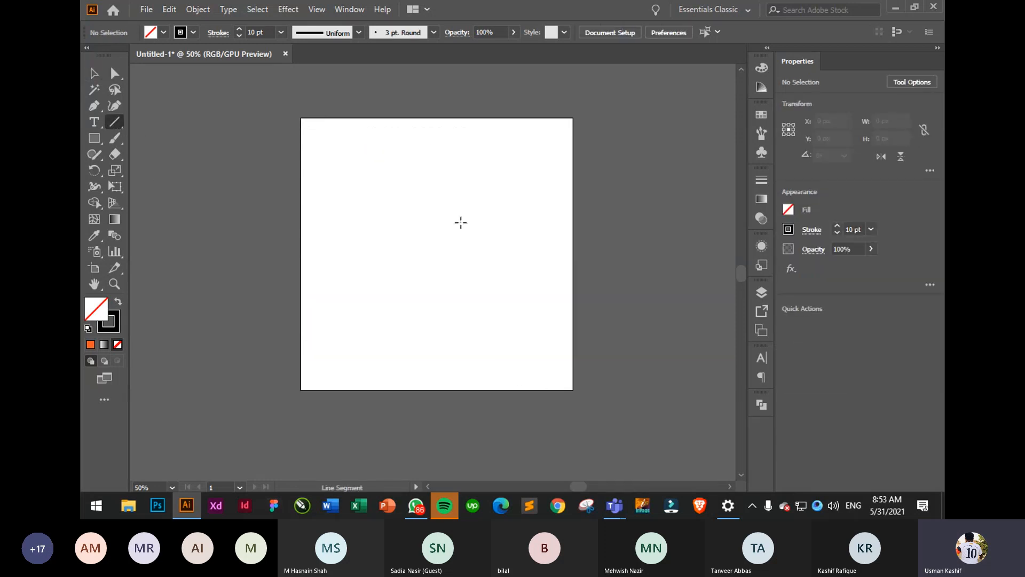
{"action": "left_click_drag", "start_coordinate": [344, 176], "coordinate": [548, 183]}
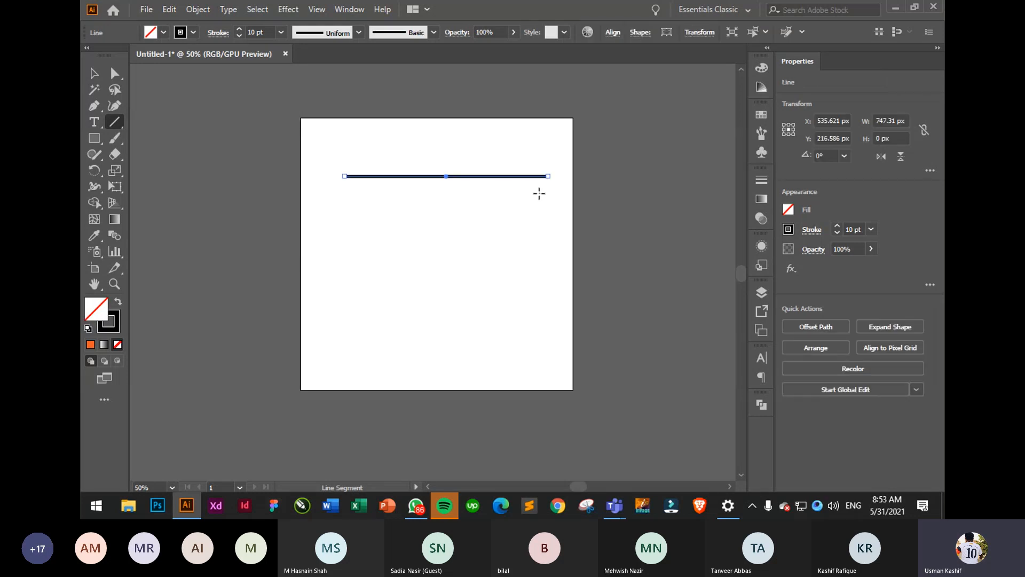
{"action": "left_click", "coordinate": [89, 75]}
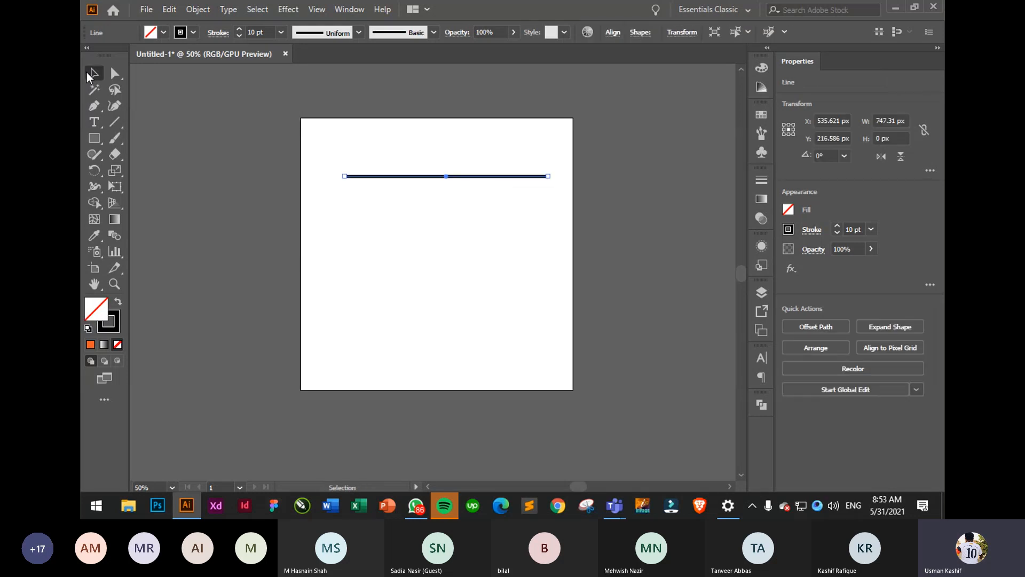
{"action": "left_click", "coordinate": [469, 246]}
{"action": "mouse_move", "coordinate": [449, 177]}
{"action": "left_mouse_down"}
{"action": "mouse_move", "coordinate": [438, 156]}
{"action": "mouse_move", "coordinate": [459, 200]}
{"action": "mouse_move", "coordinate": [450, 178]}
{"action": "left_mouse_up"}
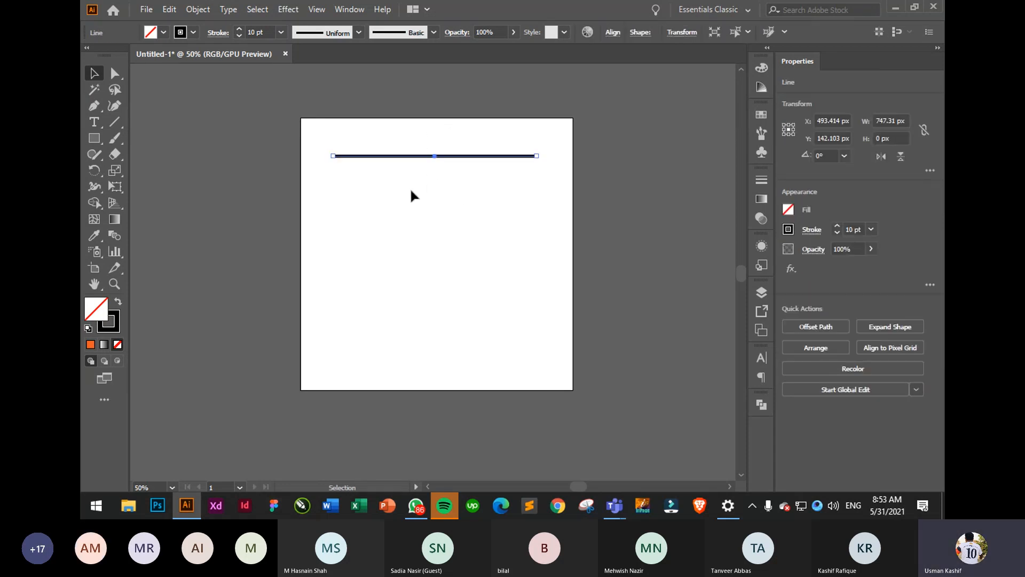
- Check the line's end points and add an anchor point at its middle
{"action": "left_click", "coordinate": [114, 73]}
{"action": "left_click_drag", "start_coordinate": [307, 139], "coordinate": [376, 204]}
{"action": "left_click_drag", "start_coordinate": [514, 137], "coordinate": [561, 193]}
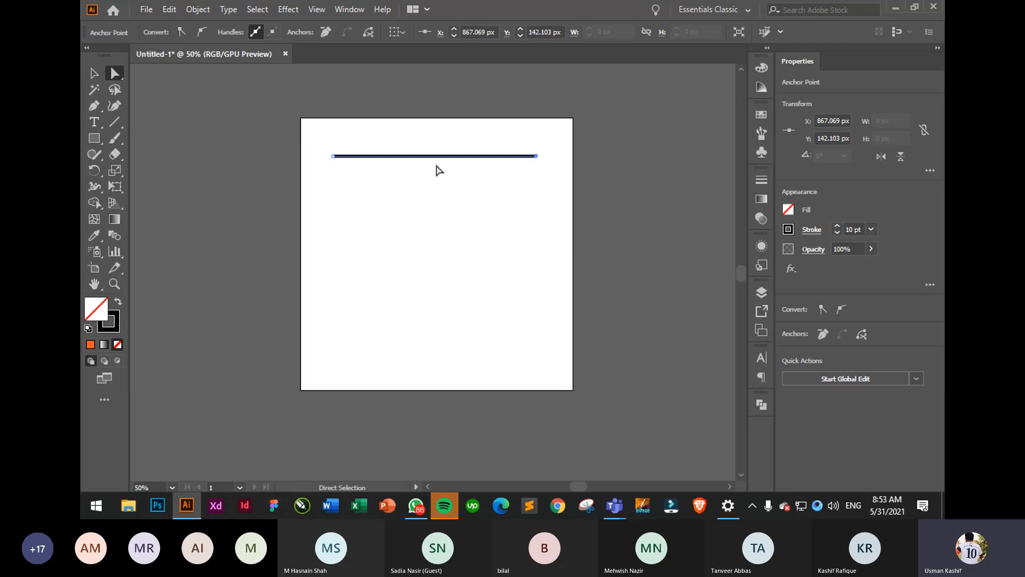
{"action": "left_click", "coordinate": [95, 107]}
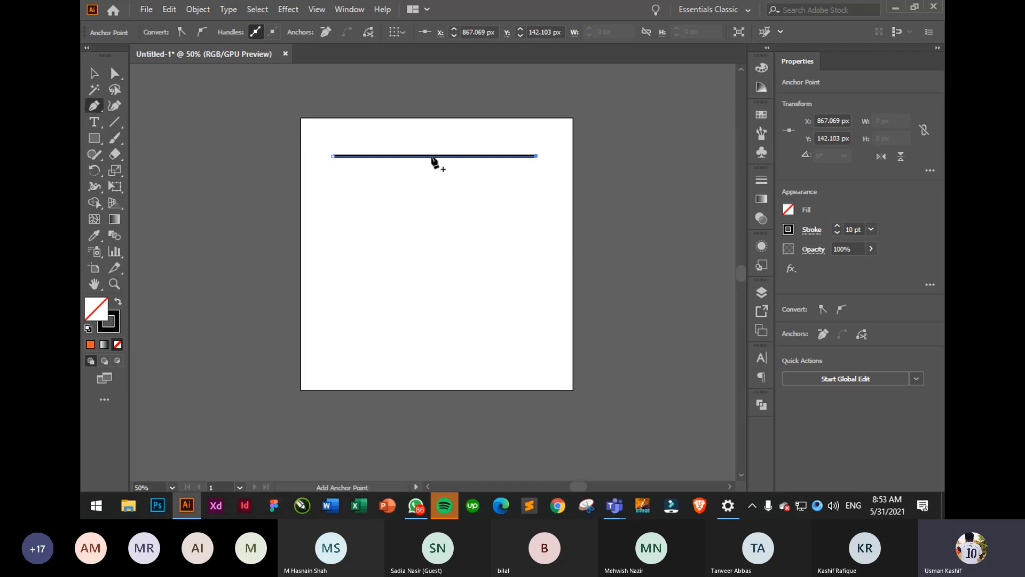
{"action": "left_click", "coordinate": [431, 157]}
{"action": "left_click", "coordinate": [115, 75]}
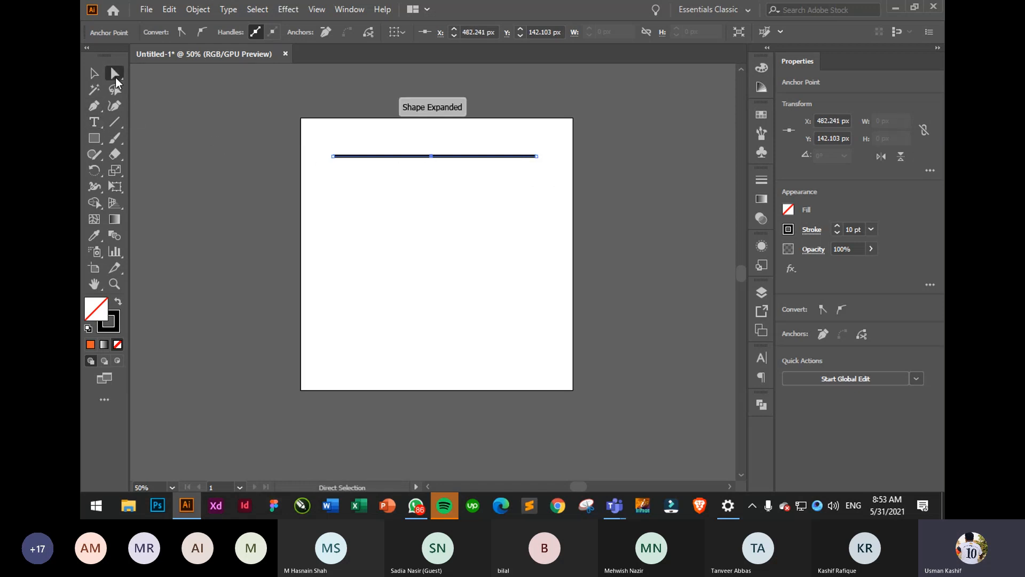
- Drag the line's midpoint down to bend it into a V
{"action": "left_click", "coordinate": [428, 289]}
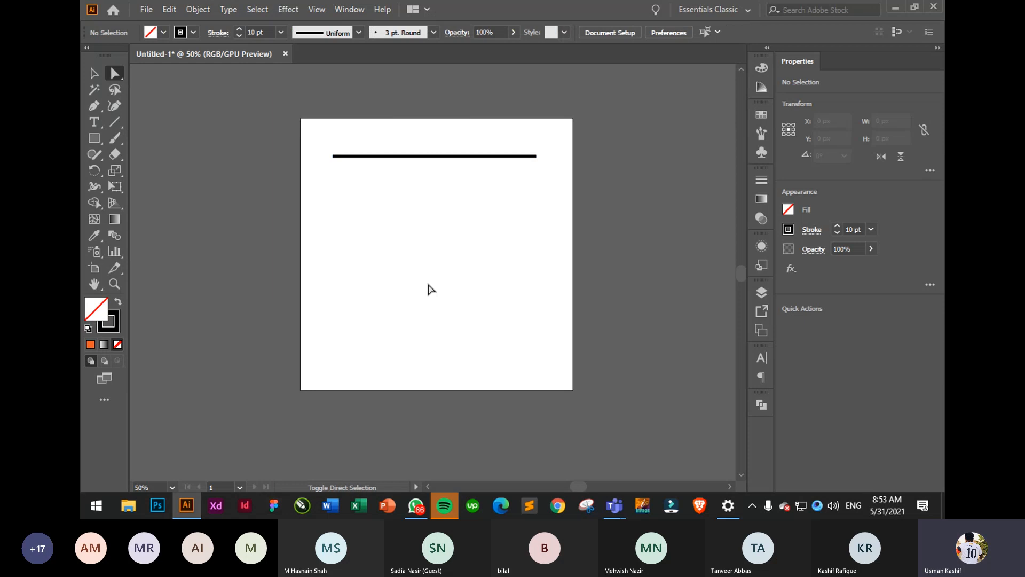
{"action": "left_click_drag", "start_coordinate": [422, 148], "coordinate": [418, 273]}
{"action": "left_click", "coordinate": [459, 320]}
- Round the V's bottom corner into a smooth U curve, then select everything
{"action": "left_click_drag", "start_coordinate": [418, 227], "coordinate": [444, 310]}
{"action": "left_click_drag", "start_coordinate": [432, 259], "coordinate": [431, 202]}
{"action": "left_click", "coordinate": [500, 297]}
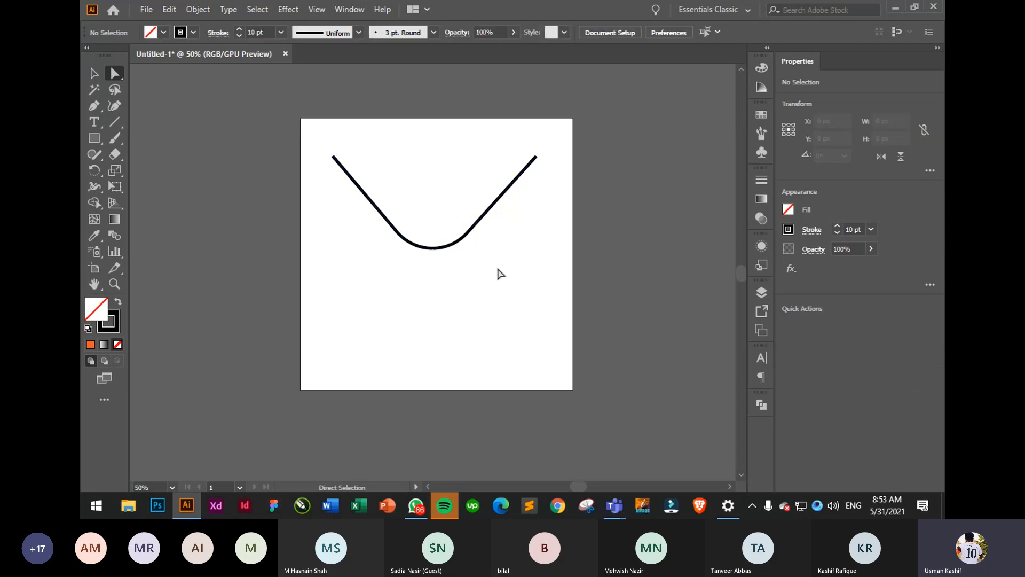
{"action": "left_click", "coordinate": [439, 251]}
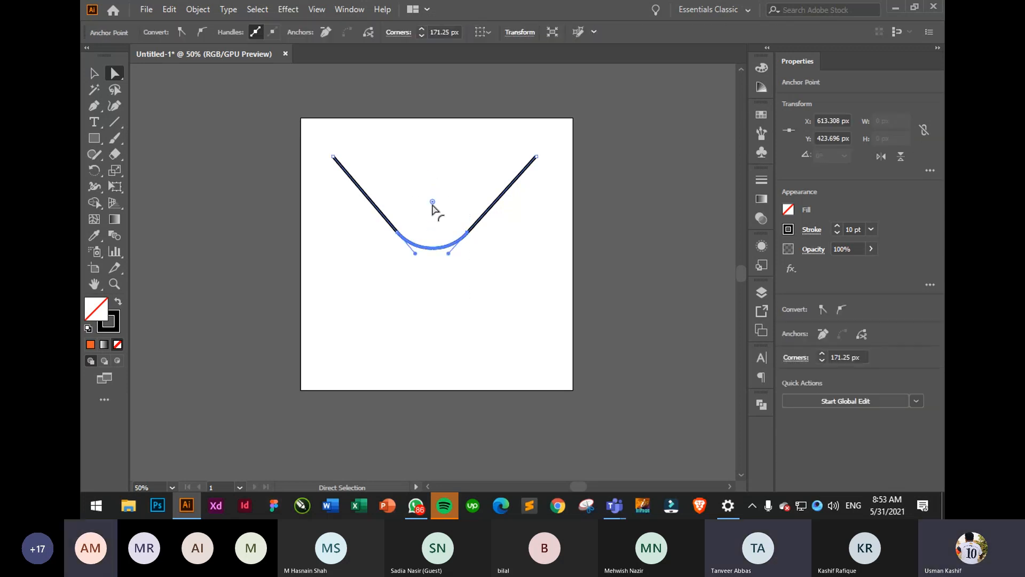
{"action": "left_click_drag", "start_coordinate": [432, 201], "coordinate": [431, 102]}
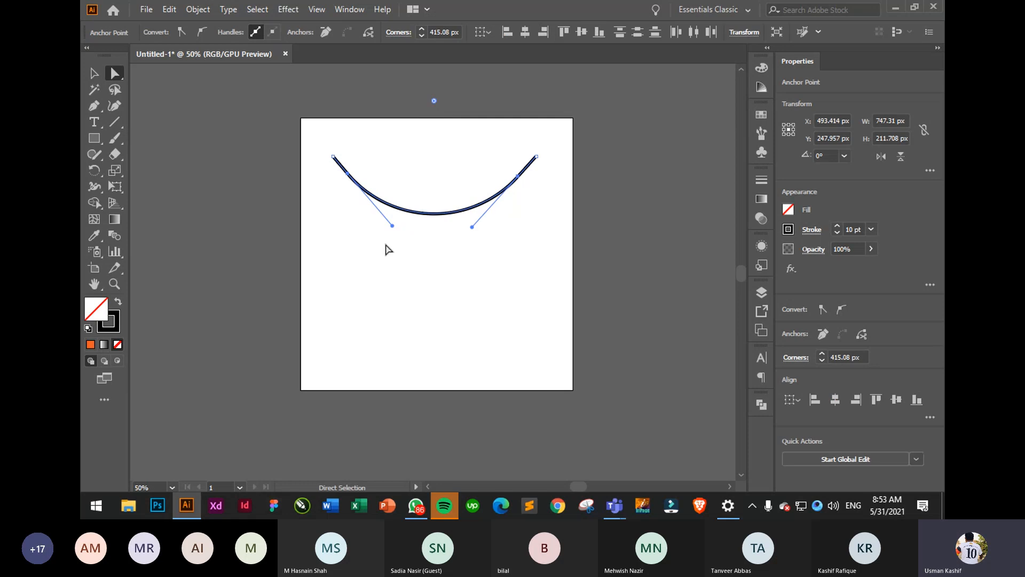
{"action": "left_click", "coordinate": [408, 318]}
{"action": "left_click", "coordinate": [89, 73]}
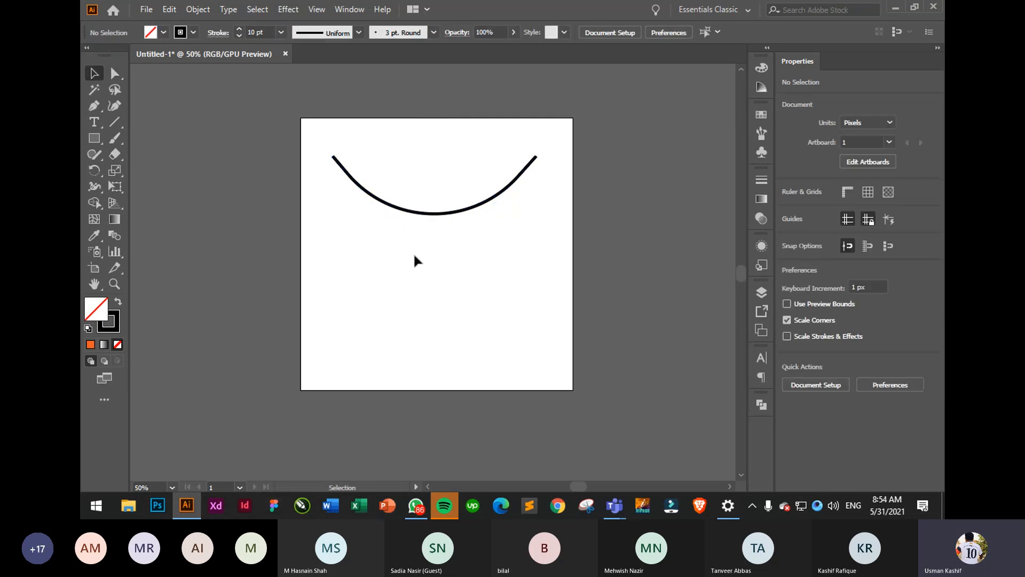
{"action": "key", "text": "ctrl+a"}
{"action": "left_click", "coordinate": [460, 343]}
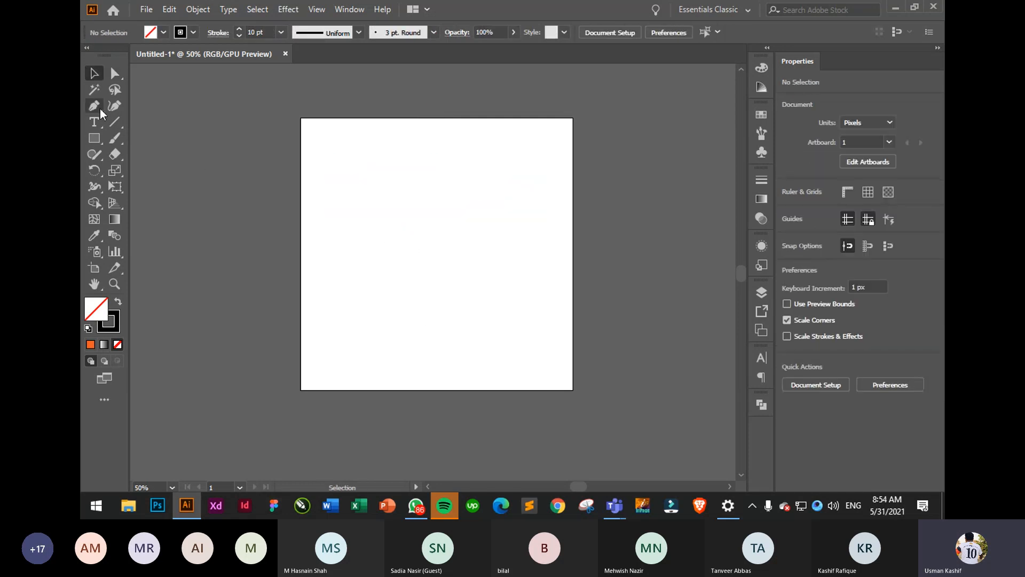
{"action": "left_click_drag", "start_coordinate": [119, 124], "coordinate": [165, 146]}
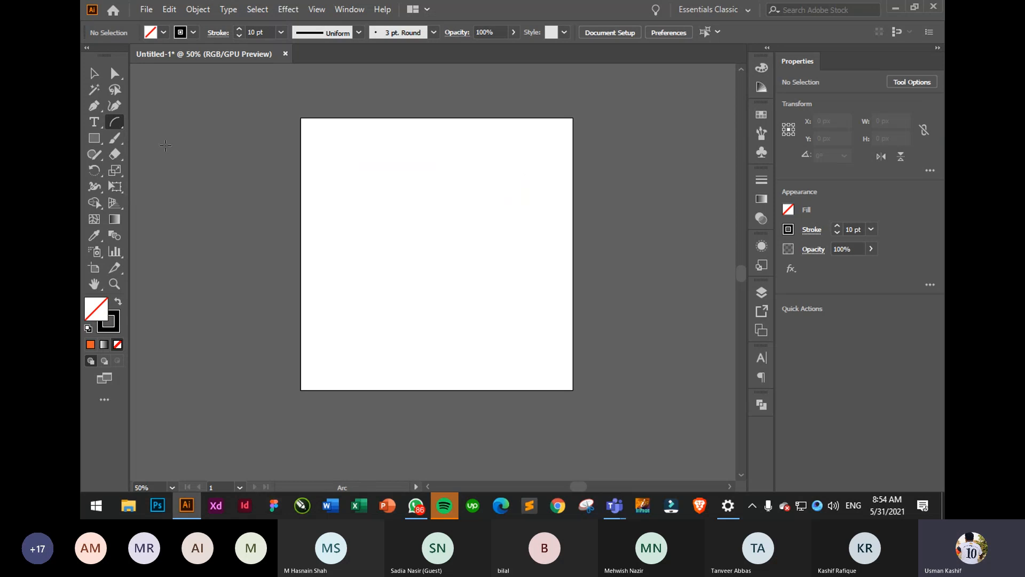
{"action": "left_click_drag", "start_coordinate": [348, 289], "coordinate": [486, 149]}
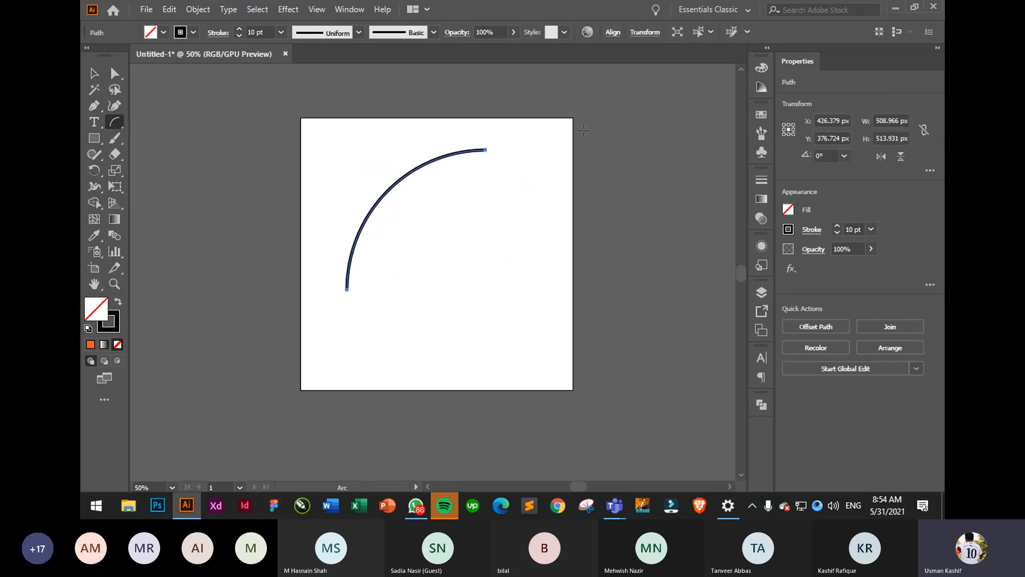
{"action": "left_click_drag", "start_coordinate": [543, 312], "coordinate": [381, 185]}
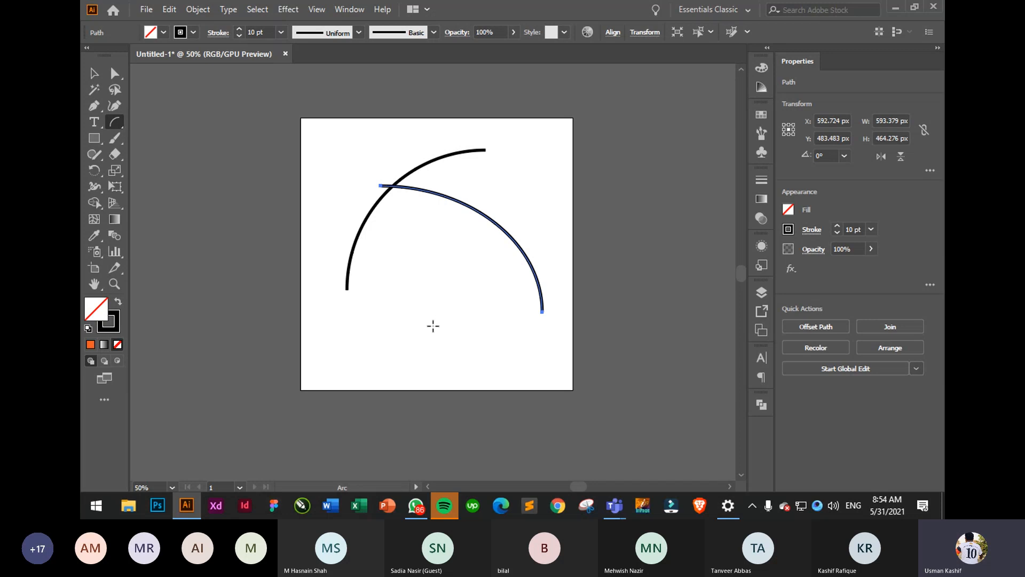
{"action": "left_click_drag", "start_coordinate": [433, 325], "coordinate": [539, 177]}
{"action": "left_click_drag", "start_coordinate": [499, 330], "coordinate": [302, 175]}
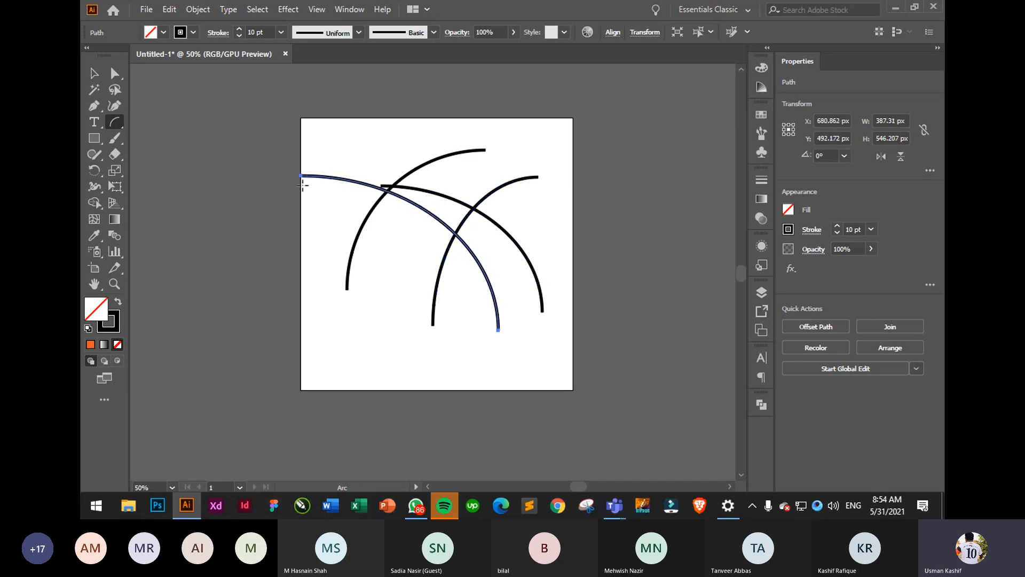
{"action": "left_click_drag", "start_coordinate": [366, 330], "coordinate": [587, 141]}
{"action": "left_click_drag", "start_coordinate": [558, 262], "coordinate": [373, 142]}
{"action": "left_click_drag", "start_coordinate": [330, 239], "coordinate": [485, 126]}
{"action": "key", "text": "ctrl+a"}
{"action": "key", "text": "Delete"}
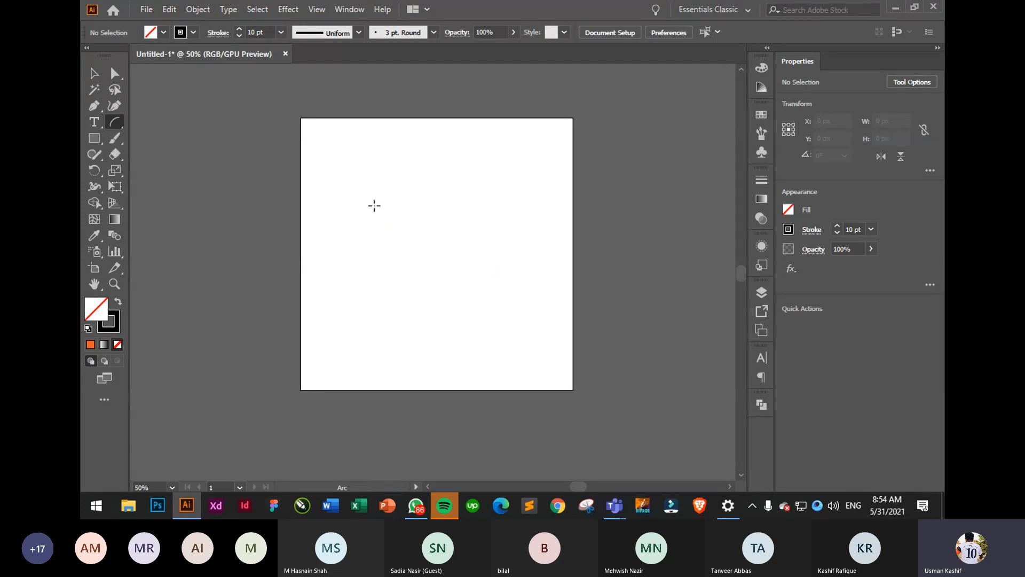
- Open and cancel the Arc Segment Tool Options dialog several times without drawing
{"action": "right_click", "coordinate": [374, 206]}
{"action": "right_click", "coordinate": [360, 213]}
{"action": "left_click", "coordinate": [362, 189]}
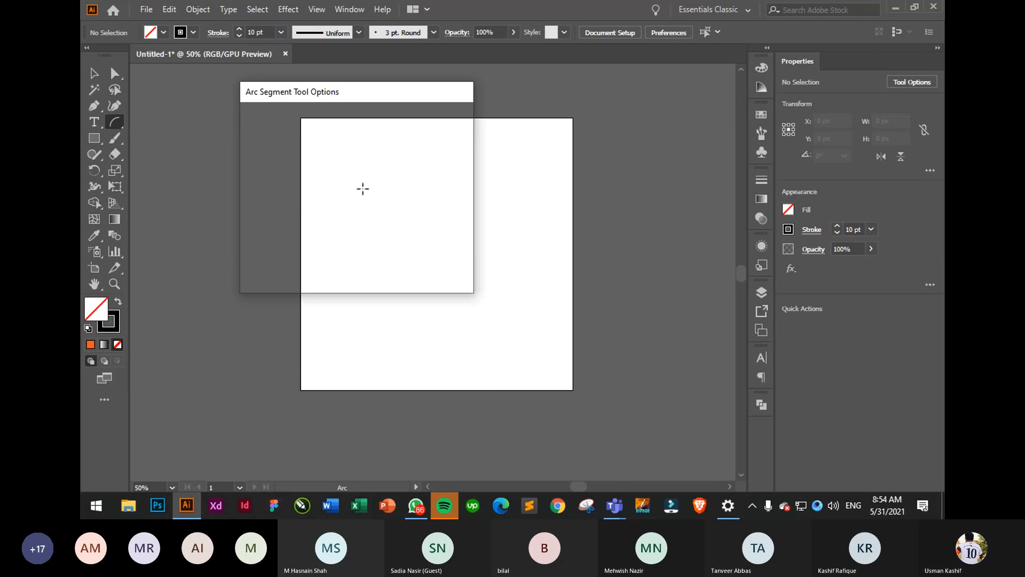
{"action": "left_click", "coordinate": [426, 266]}
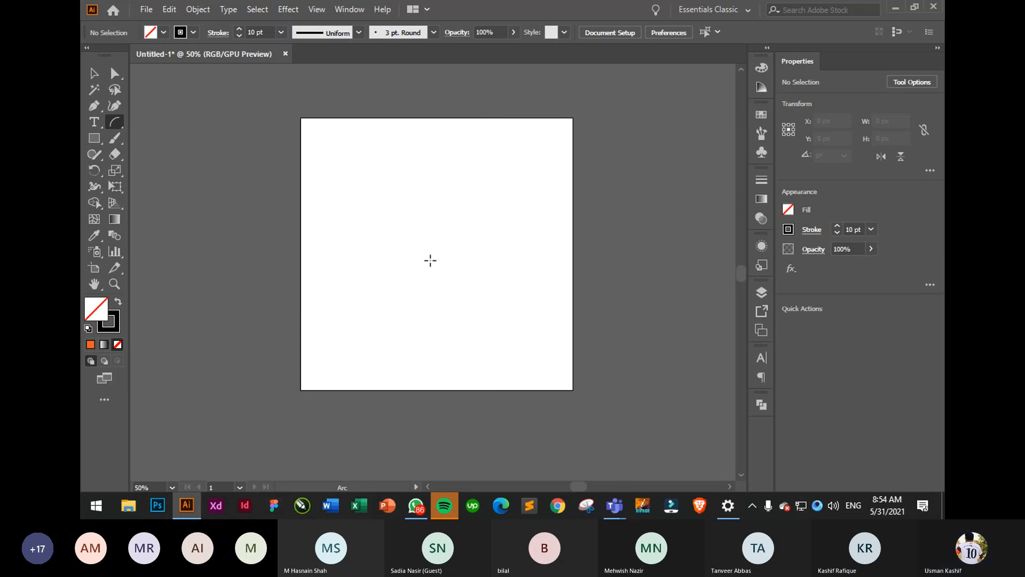
{"action": "left_click", "coordinate": [428, 244]}
{"action": "left_click", "coordinate": [425, 263]}
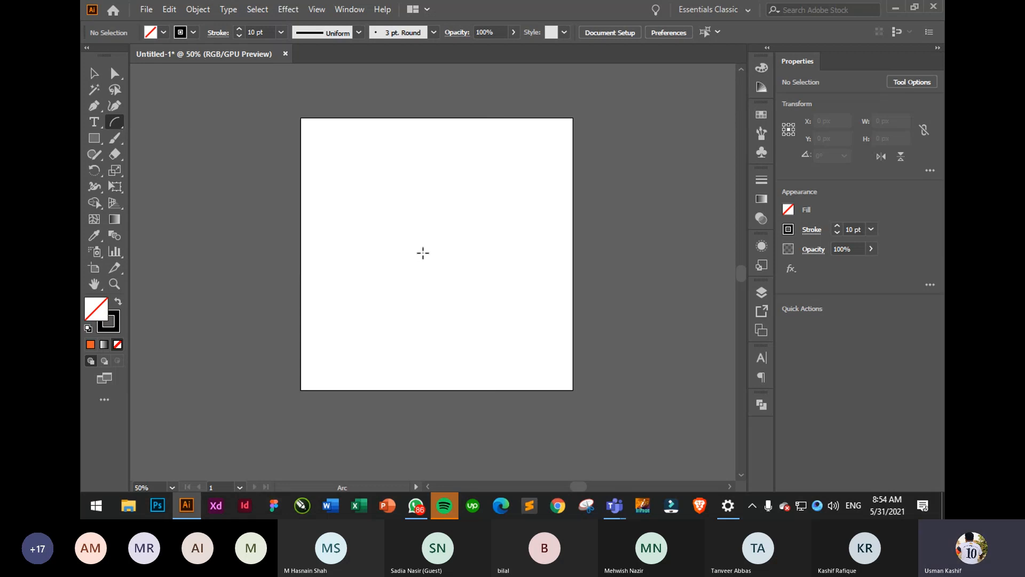
{"action": "left_click", "coordinate": [421, 246]}
{"action": "left_click", "coordinate": [425, 265]}
{"action": "left_click", "coordinate": [389, 214]}
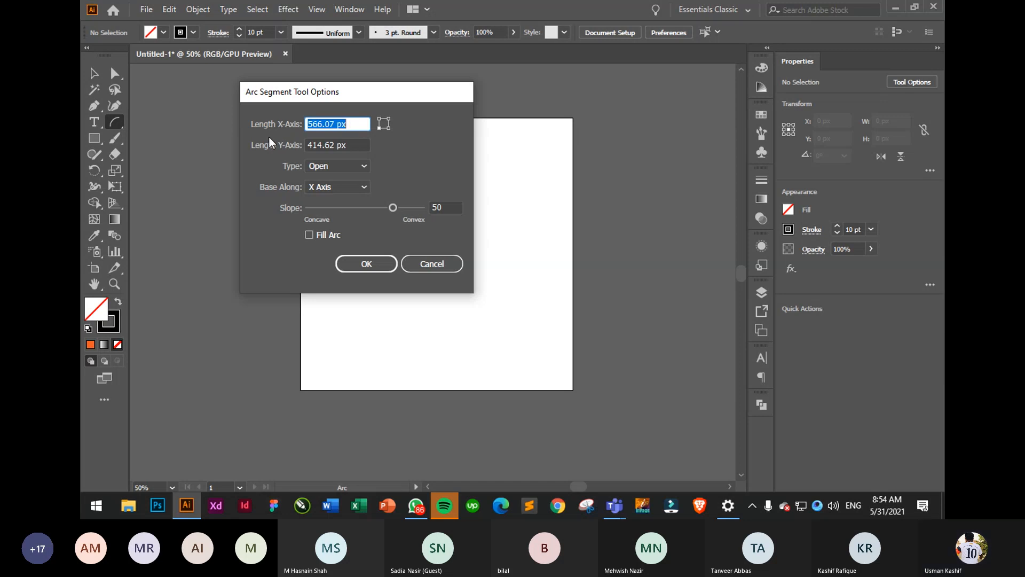
{"action": "left_click", "coordinate": [437, 269]}
- Open and cancel the Rectangle and Line options, then reopen Arc Segment Tool Options
{"action": "left_click", "coordinate": [94, 137]}
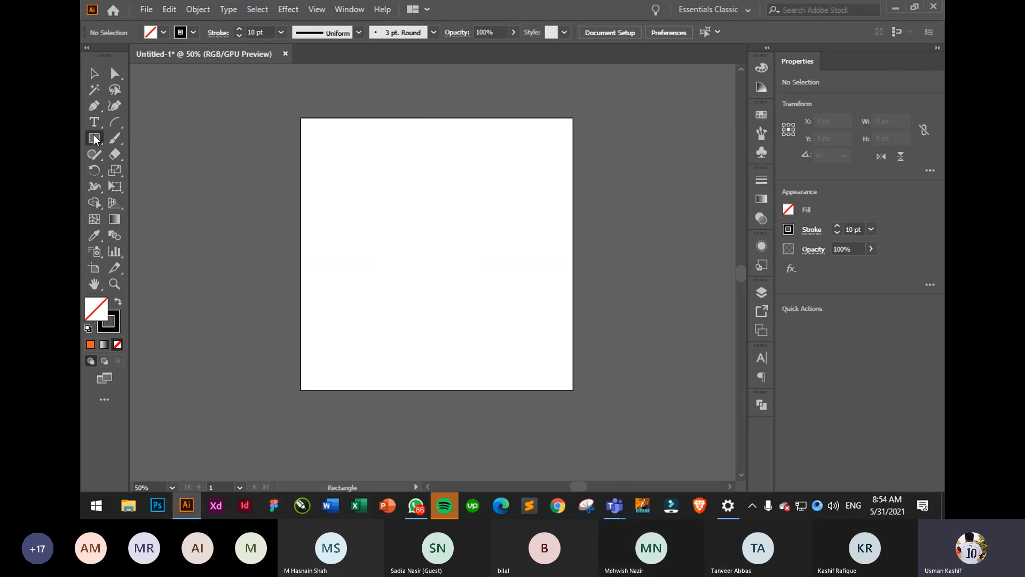
{"action": "left_click", "coordinate": [419, 216]}
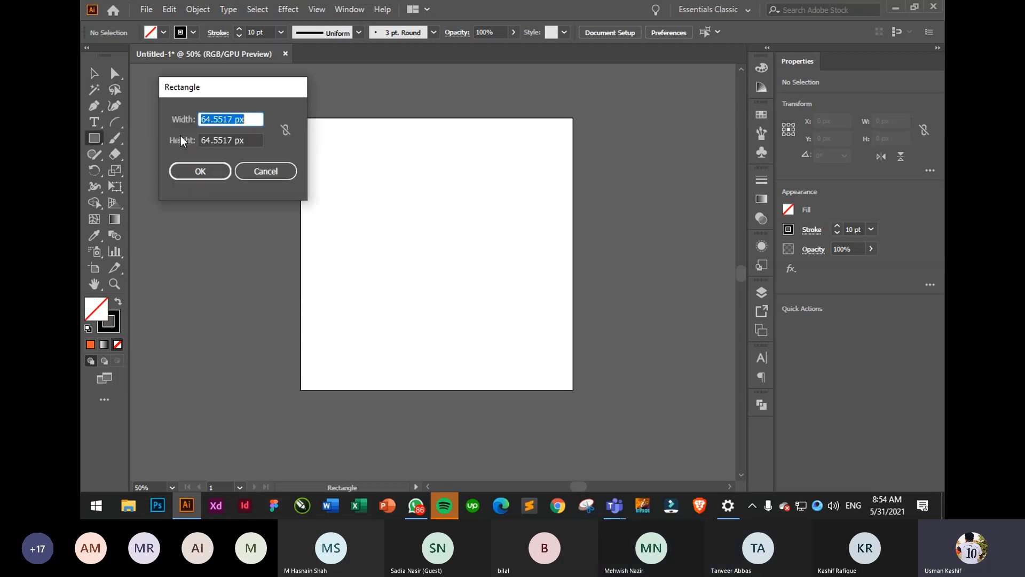
{"action": "left_click", "coordinate": [260, 170]}
{"action": "left_click_drag", "start_coordinate": [114, 124], "coordinate": [165, 120]}
{"action": "left_click", "coordinate": [354, 177]}
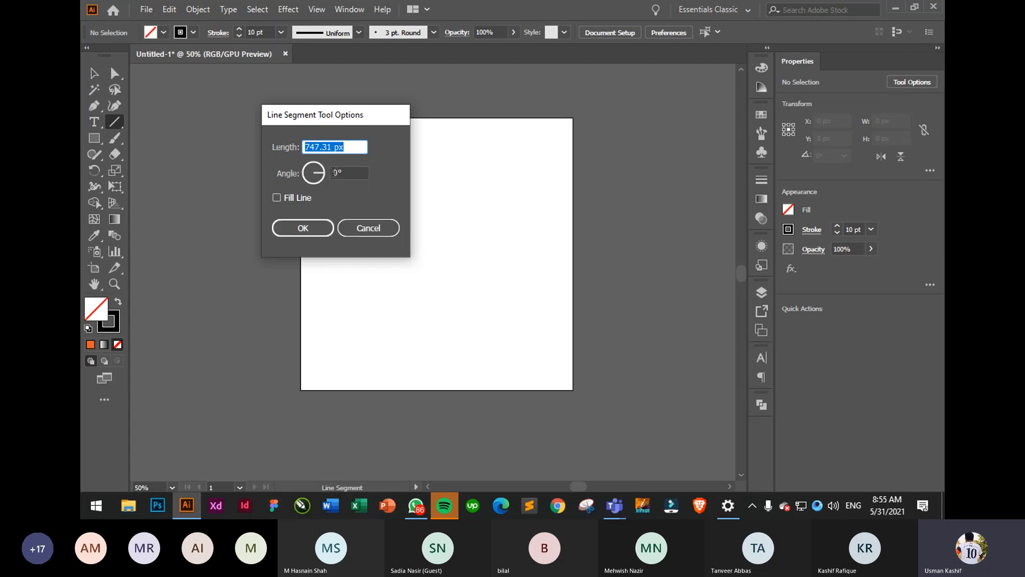
{"action": "left_click", "coordinate": [364, 229]}
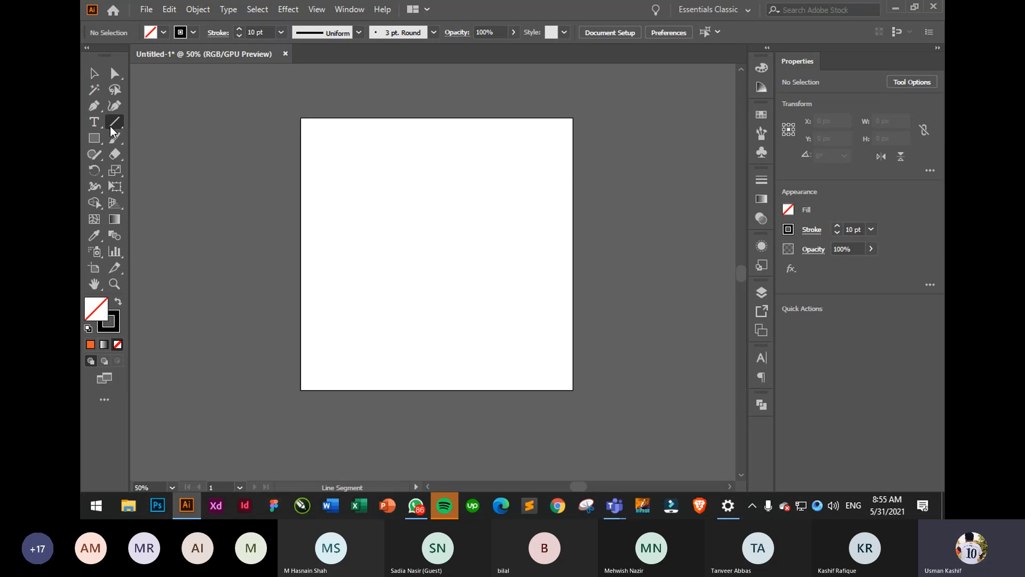
{"action": "left_click_drag", "start_coordinate": [114, 131], "coordinate": [160, 143]}
{"action": "left_click", "coordinate": [346, 212]}
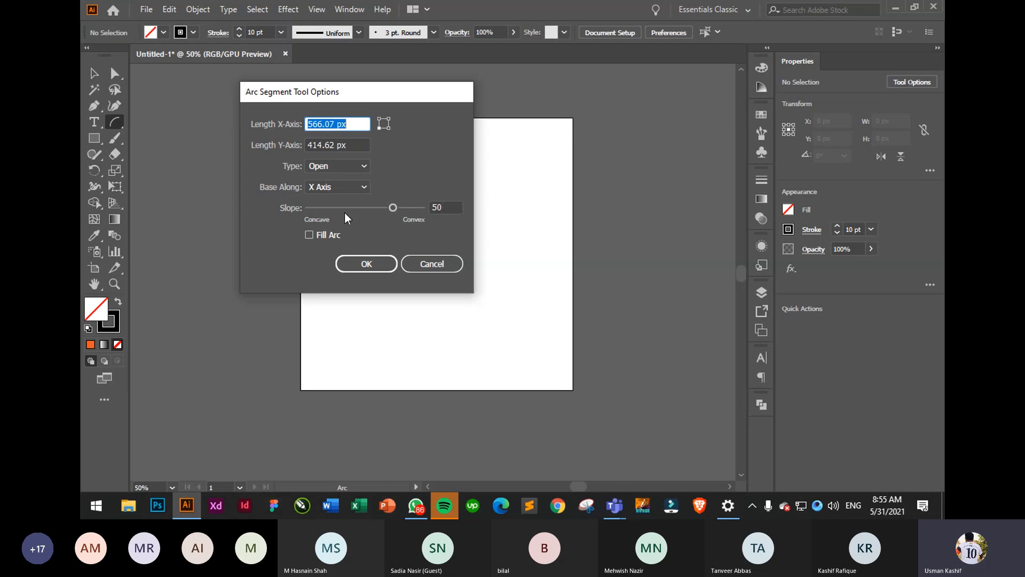
- Set a steeper slope, create the 566.07 × 414.62 px arc, and move it down onto the artboard
{"action": "left_click_drag", "start_coordinate": [395, 208], "coordinate": [420, 209]}
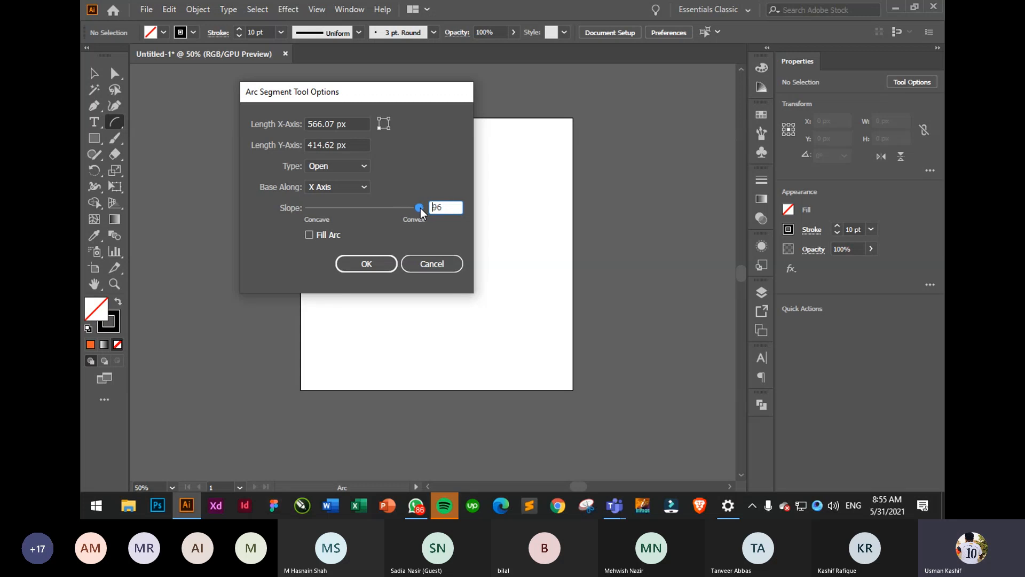
{"action": "left_click", "coordinate": [366, 263]}
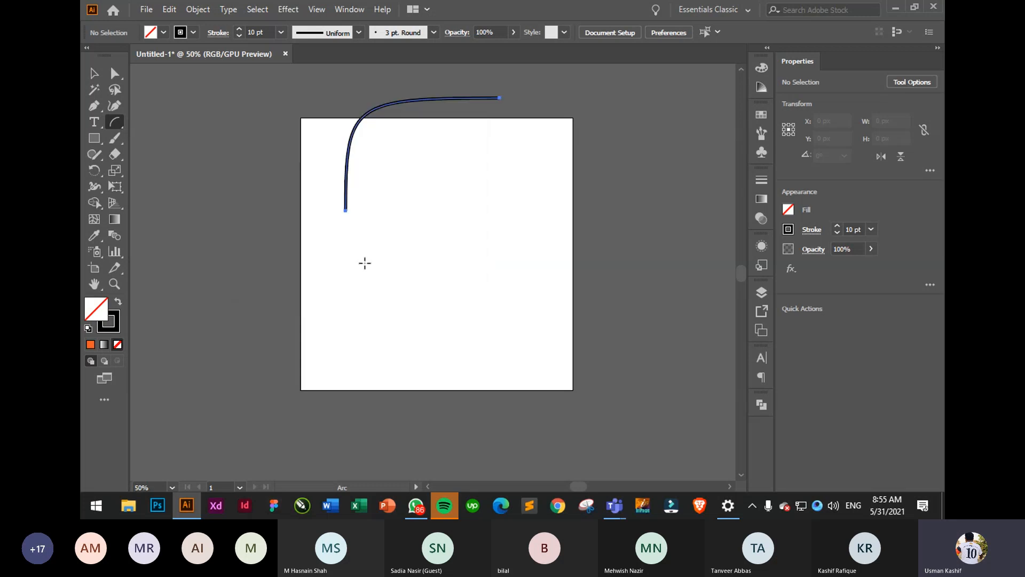
{"action": "left_click", "coordinate": [94, 73]}
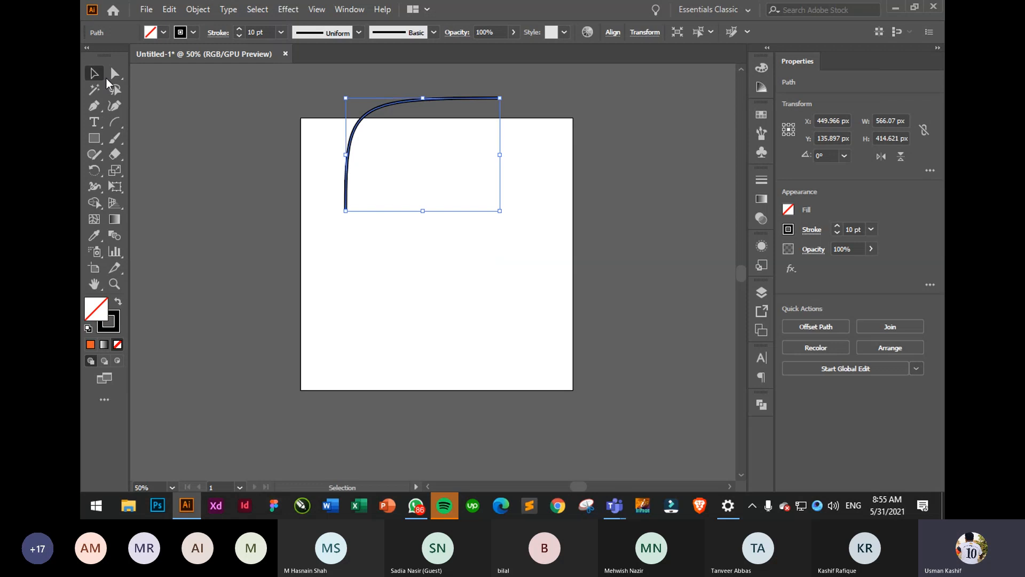
{"action": "left_click_drag", "start_coordinate": [354, 127], "coordinate": [354, 211]}
- Marquee-select the arc and delete it
{"action": "left_click", "coordinate": [538, 226]}
{"action": "left_click_drag", "start_coordinate": [357, 162], "coordinate": [440, 293]}
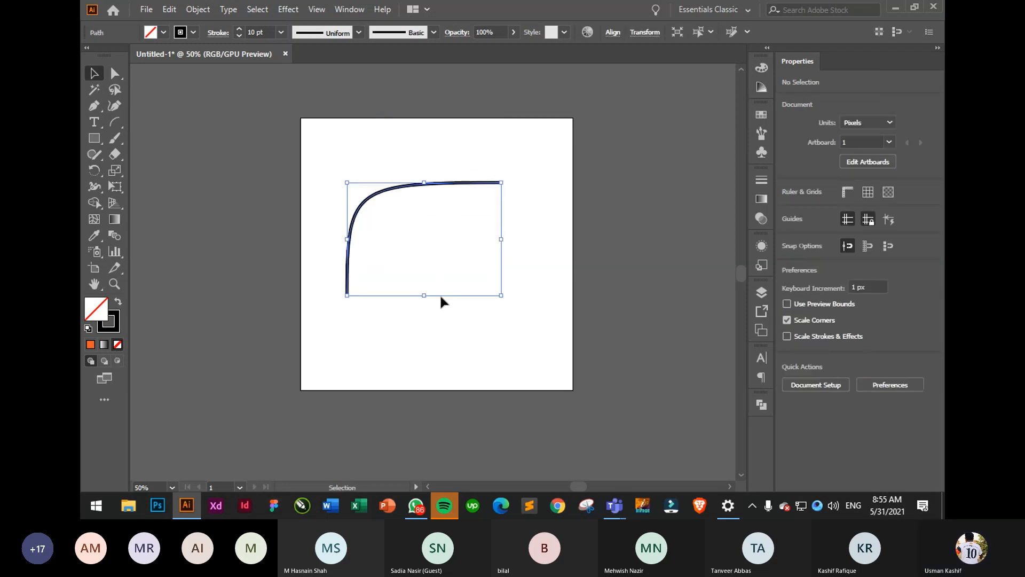
{"action": "left_click", "coordinate": [418, 244]}
{"action": "left_click_drag", "start_coordinate": [354, 154], "coordinate": [425, 251]}
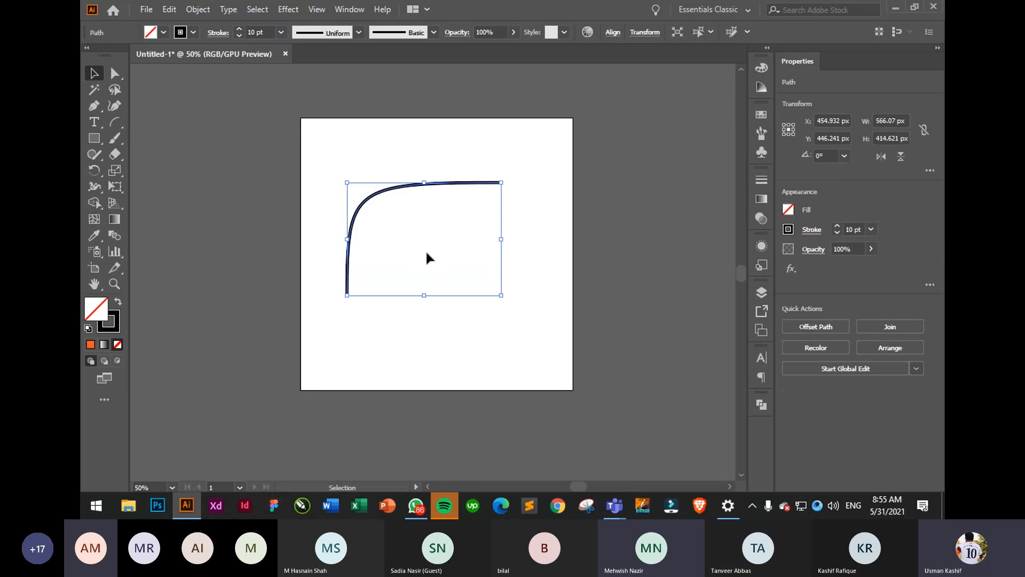
{"action": "key", "text": "Delete"}
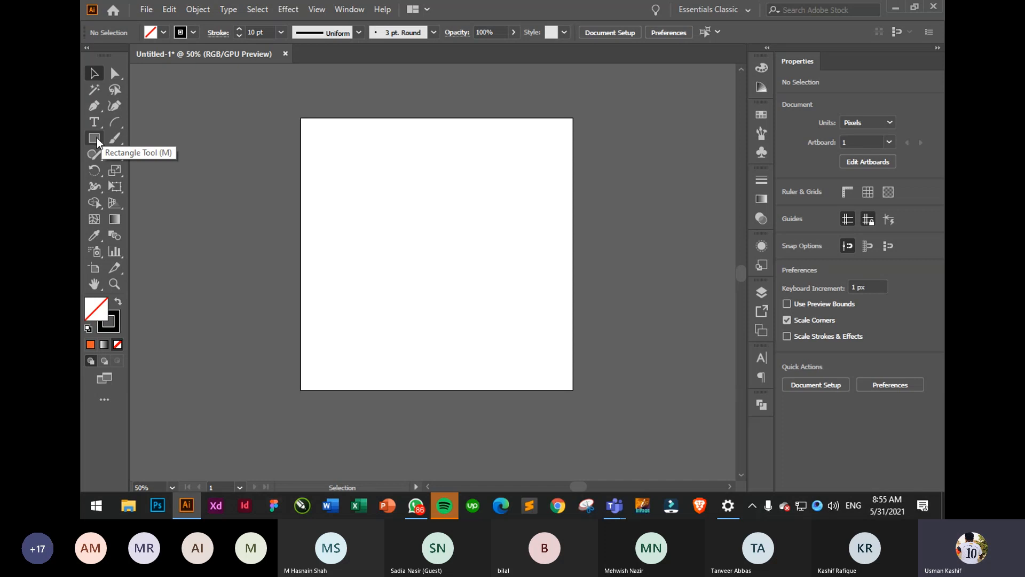
- Create an 18 × 18 px rectangle through the Rectangle dialog and marquee-select it
{"action": "left_click", "coordinate": [97, 137]}
{"action": "left_click", "coordinate": [412, 222]}
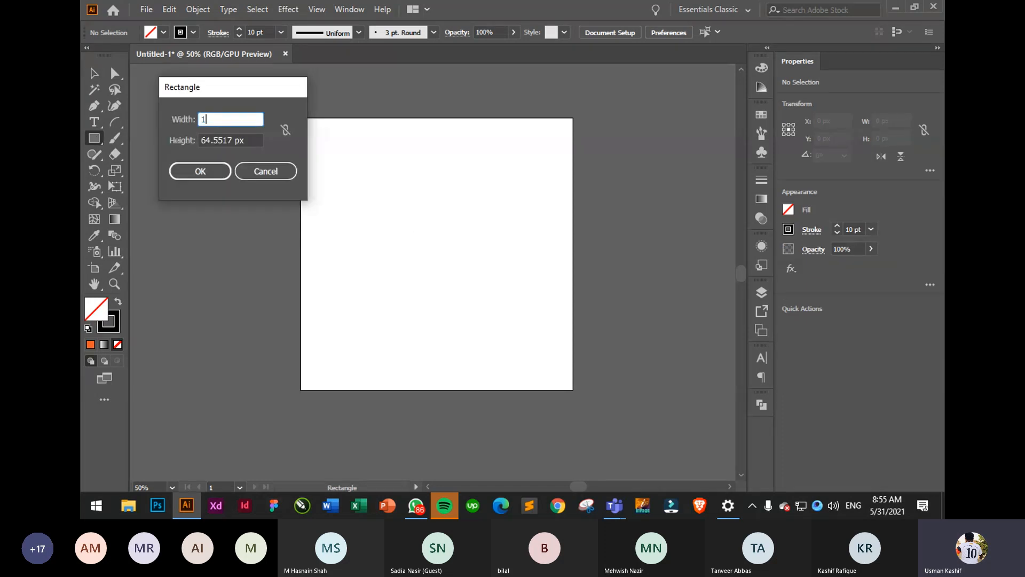
{"action": "key", "text": "Tab"}
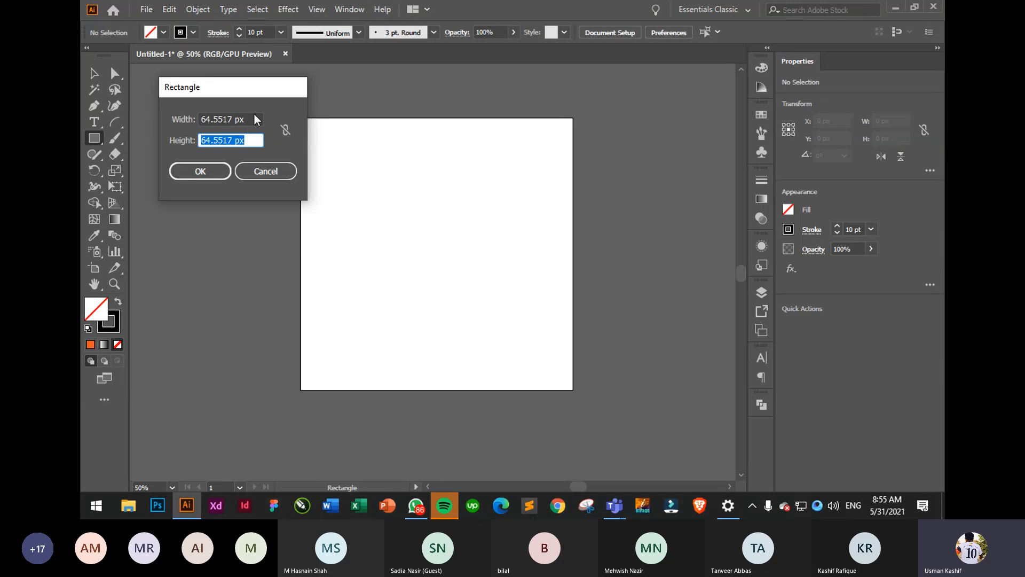
{"action": "left_click", "coordinate": [252, 120]}
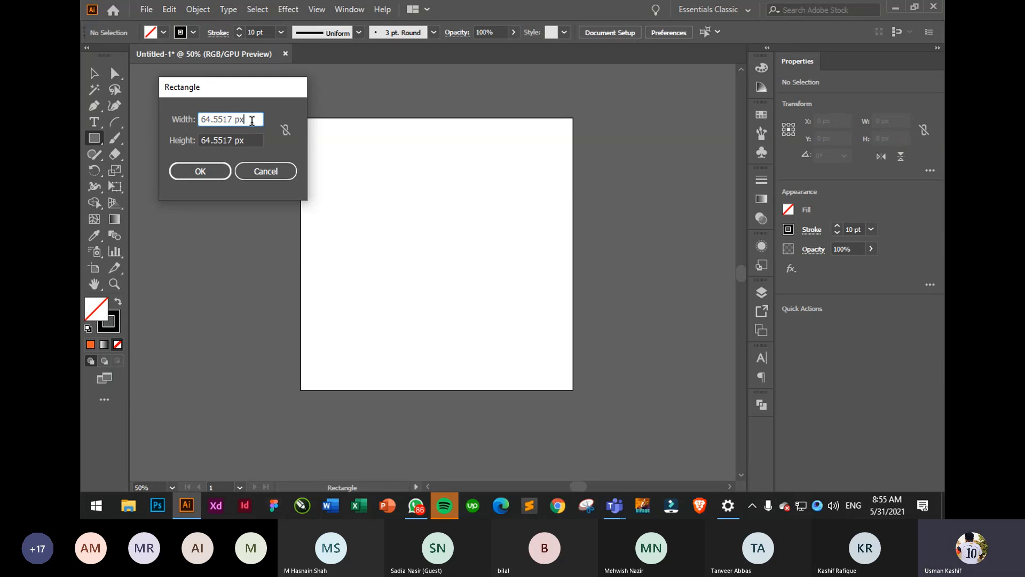
{"action": "type", "text": "18"}
{"action": "key", "text": "ctrl+a"}
{"action": "type", "text": "18"}
{"action": "key", "text": "Tab"}
{"action": "type", "text": "1"}
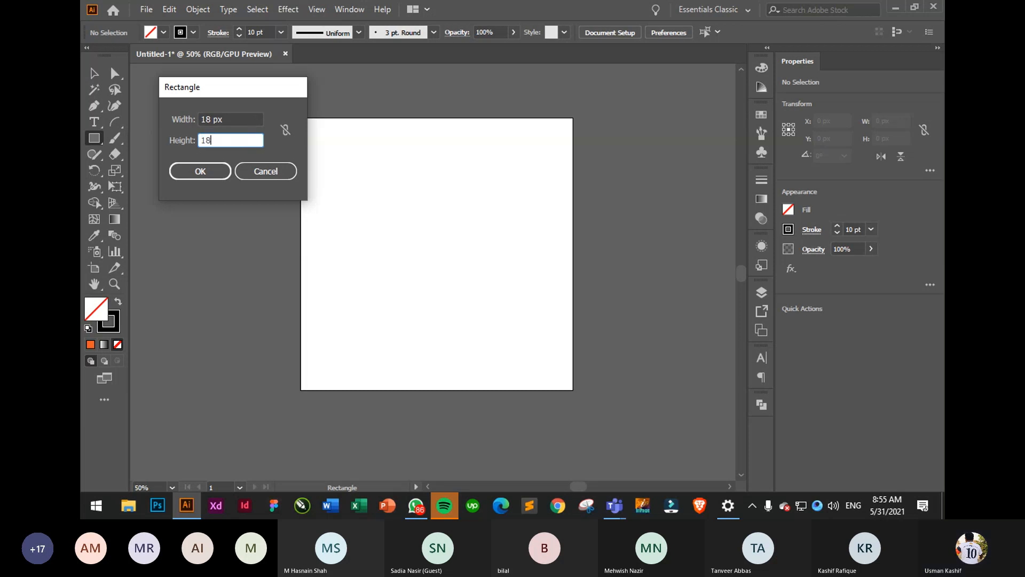
{"action": "key", "text": "Return"}
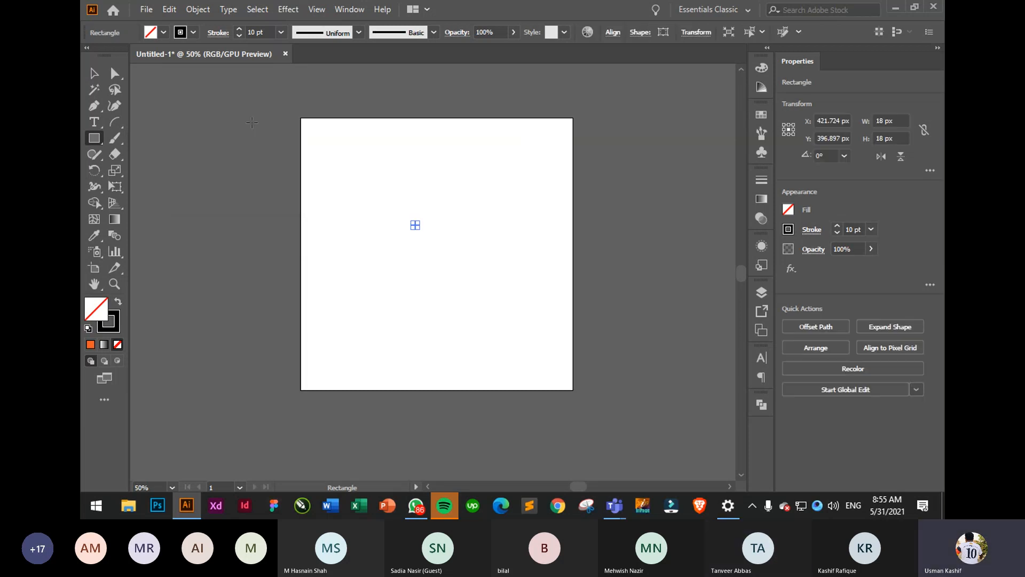
{"action": "key", "text": "v"}
{"action": "left_click_drag", "start_coordinate": [387, 193], "coordinate": [455, 256]}
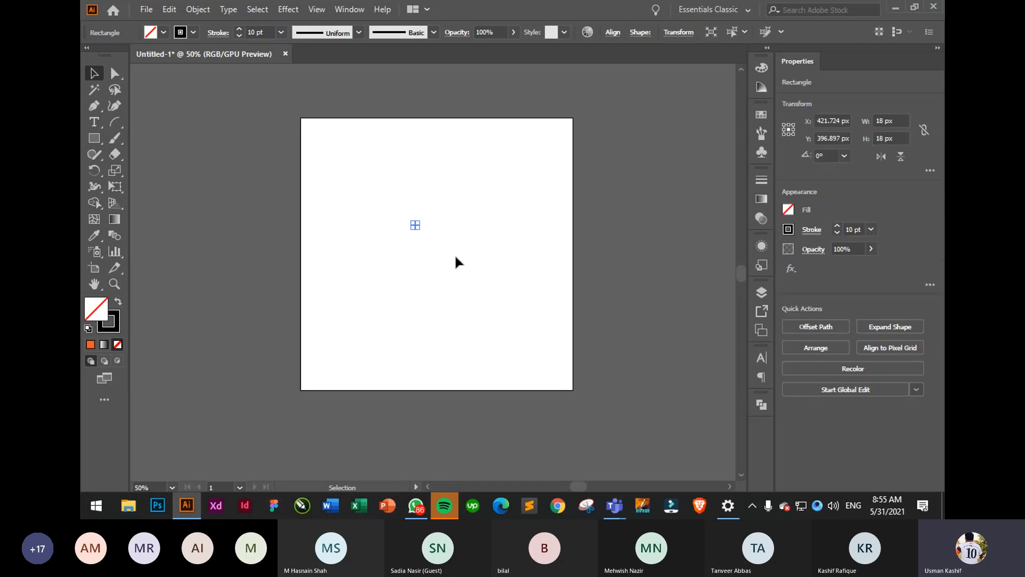
- Give the rectangle a black fill and no stroke
{"action": "left_click", "coordinate": [788, 209]}
{"action": "left_click", "coordinate": [670, 258]}
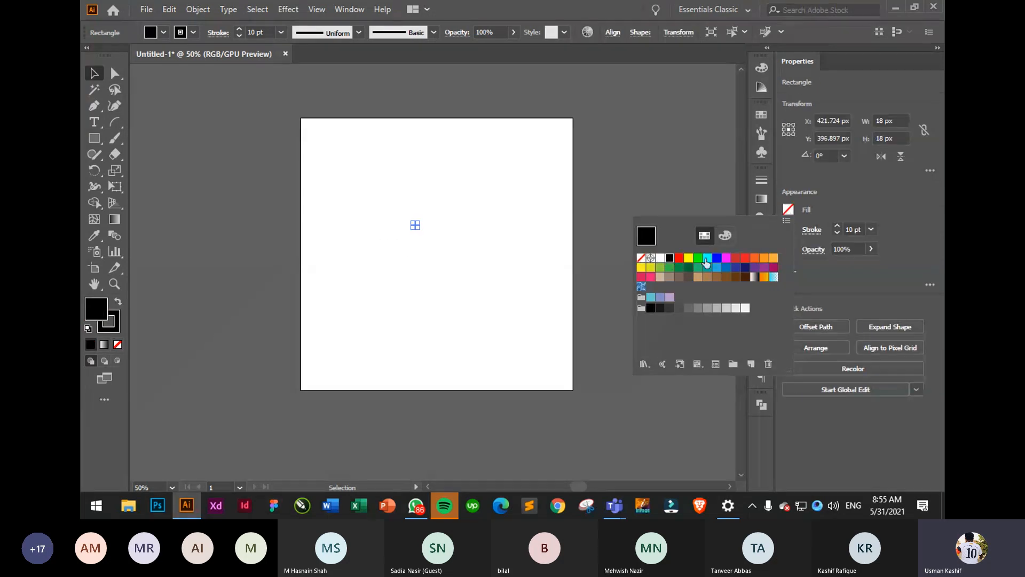
{"action": "left_click", "coordinate": [789, 230]}
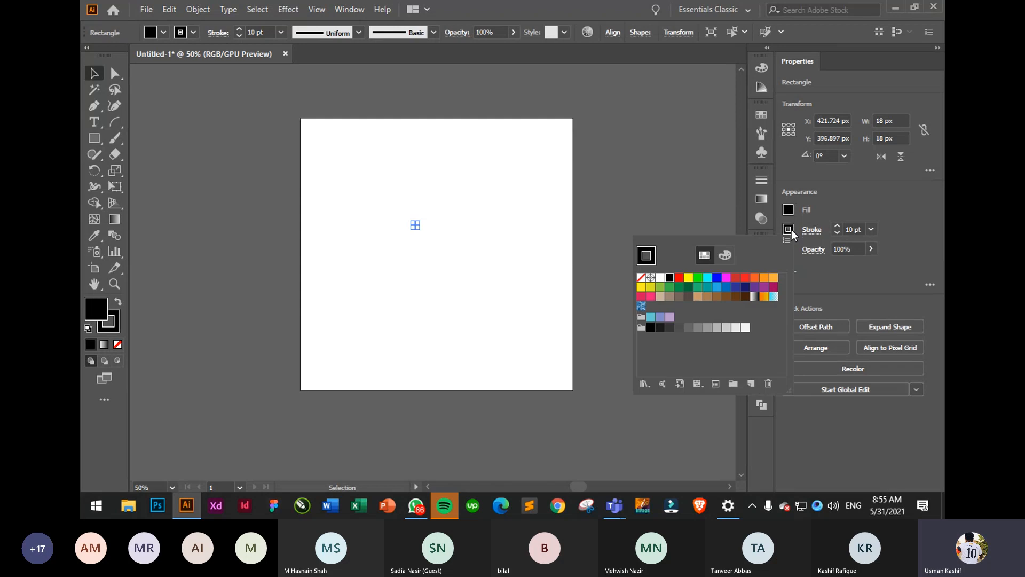
{"action": "left_click", "coordinate": [641, 277]}
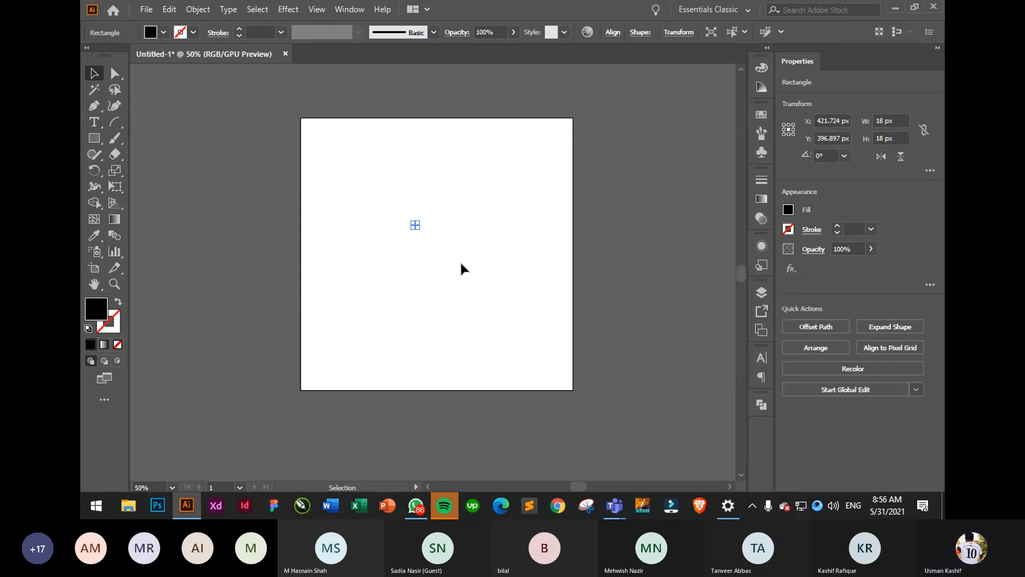
- Reselect the small square and move it to the artboard's top-left corner
{"action": "left_click", "coordinate": [463, 268]}
{"action": "left_click_drag", "start_coordinate": [385, 198], "coordinate": [485, 272]}
{"action": "scroll", "coordinate": [350, 181], "scroll_direction": "up", "scroll_amount": 5}
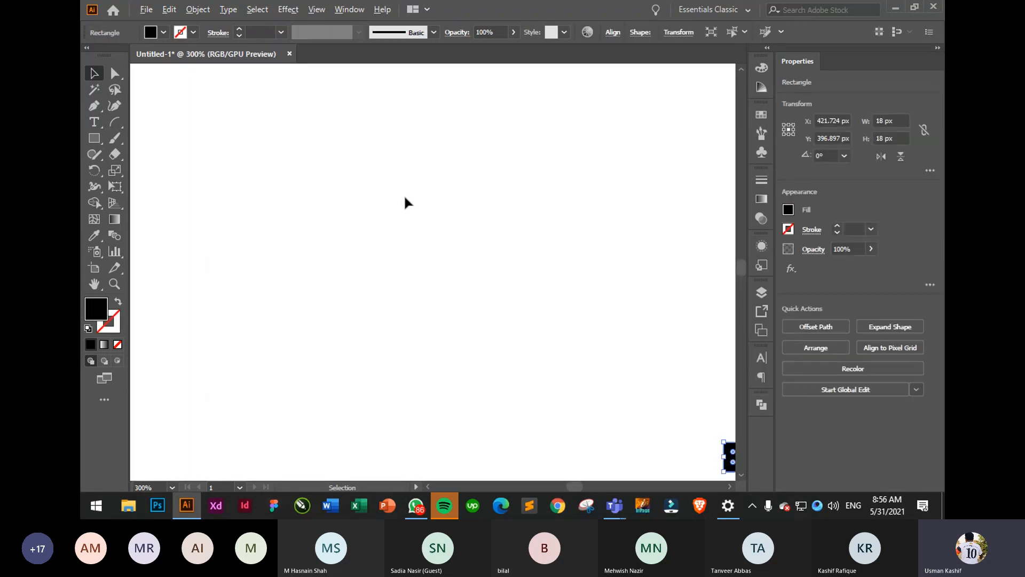
{"action": "scroll", "coordinate": [411, 201], "scroll_direction": "down", "scroll_amount": 2}
{"action": "left_click_drag", "start_coordinate": [581, 334], "coordinate": [303, 130]}
{"action": "left_click_drag", "start_coordinate": [353, 107], "coordinate": [486, 255]}
{"action": "left_click_drag", "start_coordinate": [403, 237], "coordinate": [497, 319]}
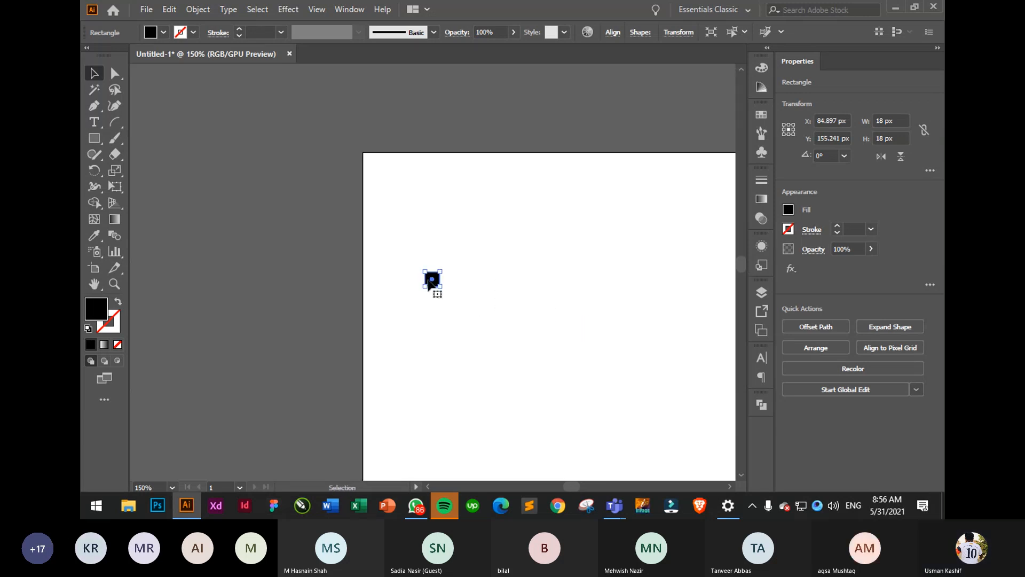
{"action": "left_click_drag", "start_coordinate": [431, 282], "coordinate": [373, 160]}
{"action": "left_click", "coordinate": [423, 185]}
- Undo the last move, then reselect the black square and delete it
{"action": "key", "text": "ctrl+z"}
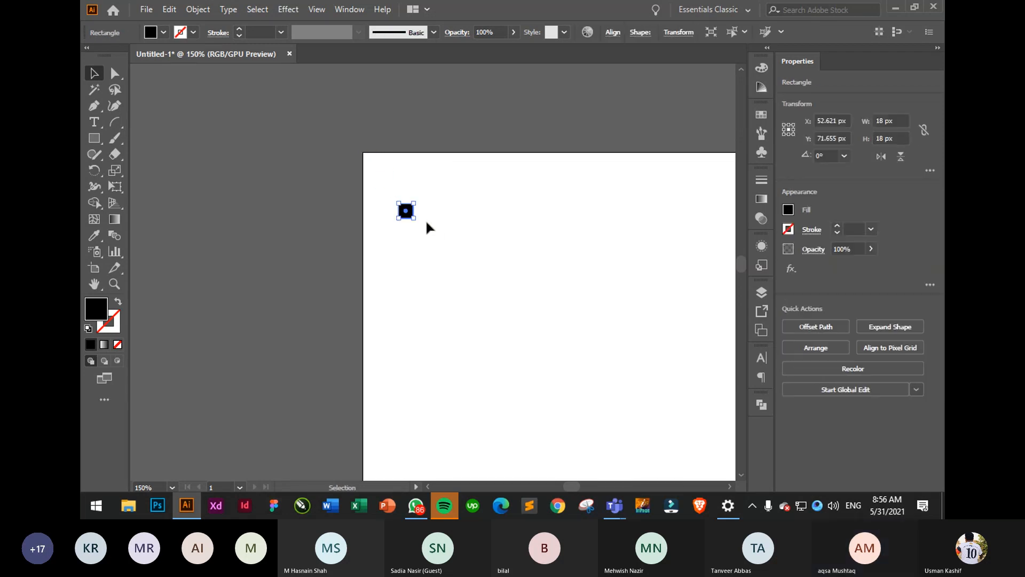
{"action": "left_click", "coordinate": [379, 173]}
{"action": "left_click_drag", "start_coordinate": [378, 172], "coordinate": [435, 256]}
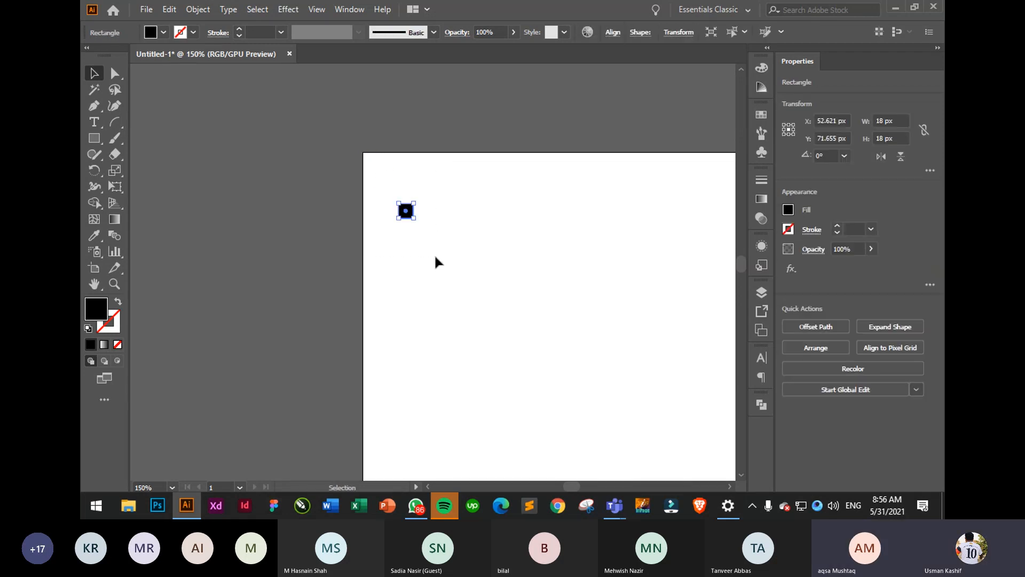
{"action": "key", "text": "Delete"}
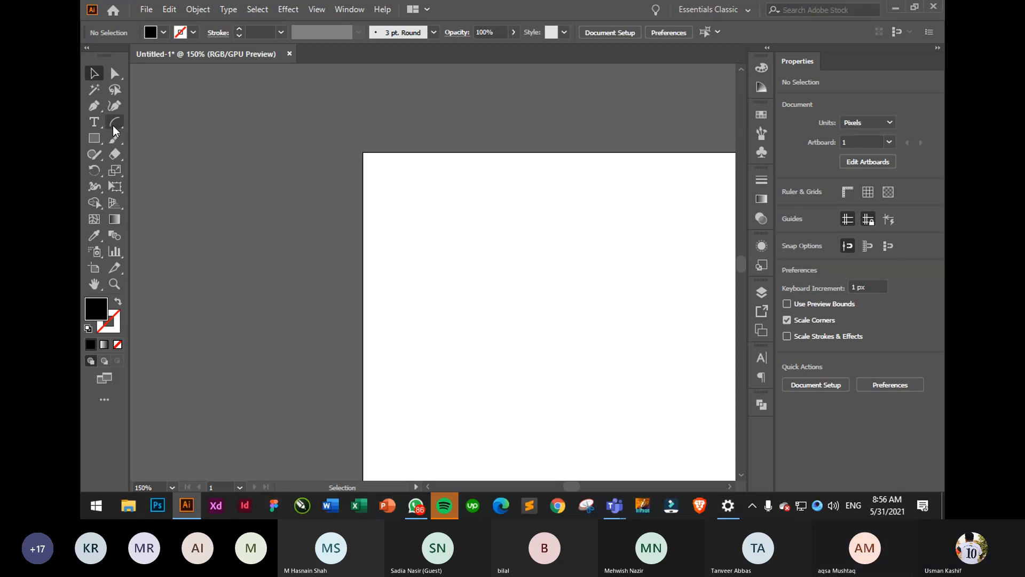
{"action": "left_click_drag", "start_coordinate": [113, 126], "coordinate": [177, 157]}
{"action": "left_click_drag", "start_coordinate": [427, 212], "coordinate": [365, 143]}
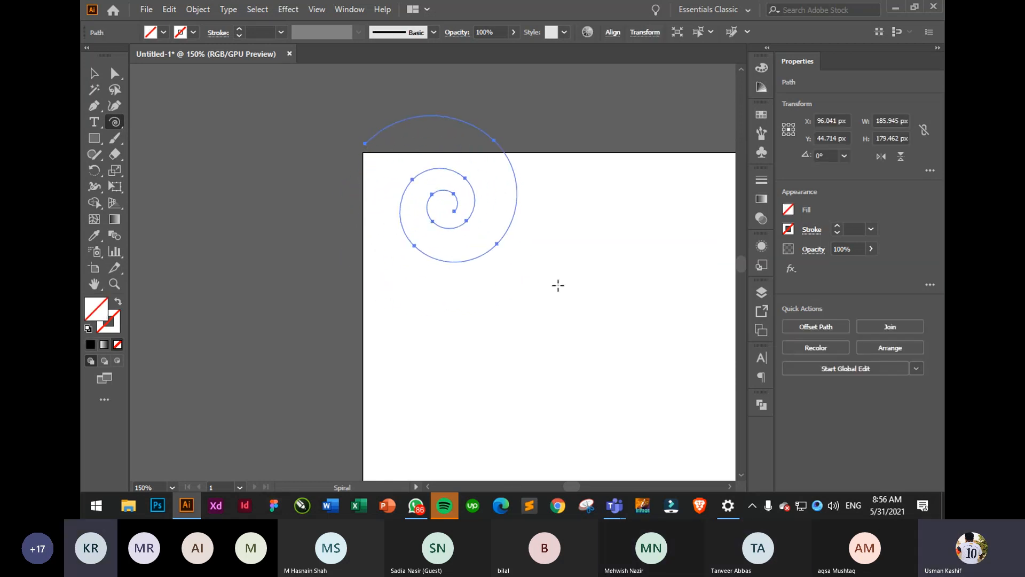
{"action": "left_click", "coordinate": [563, 298]}
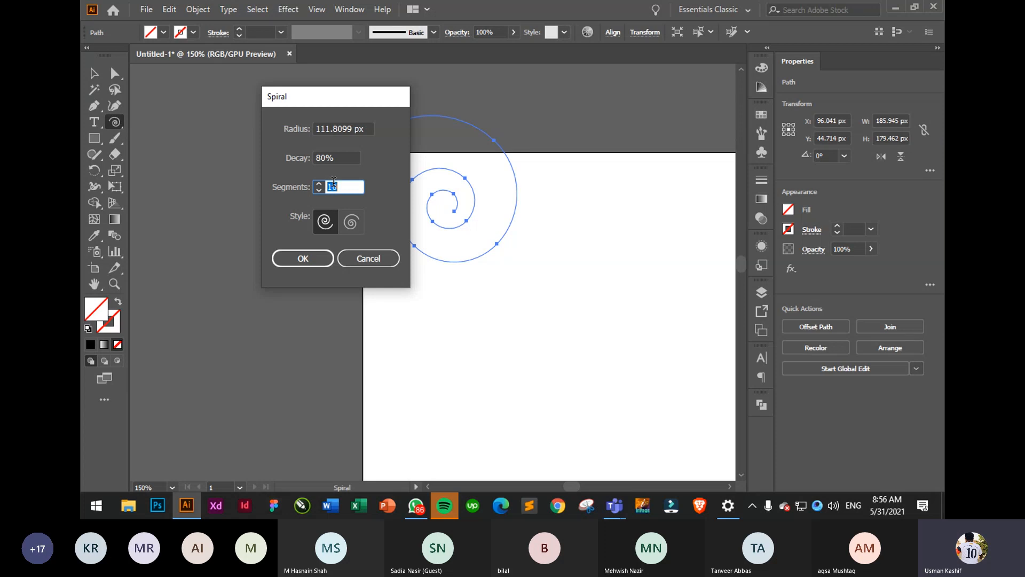
{"action": "left_click", "coordinate": [368, 258]}
{"action": "key", "text": "Delete"}
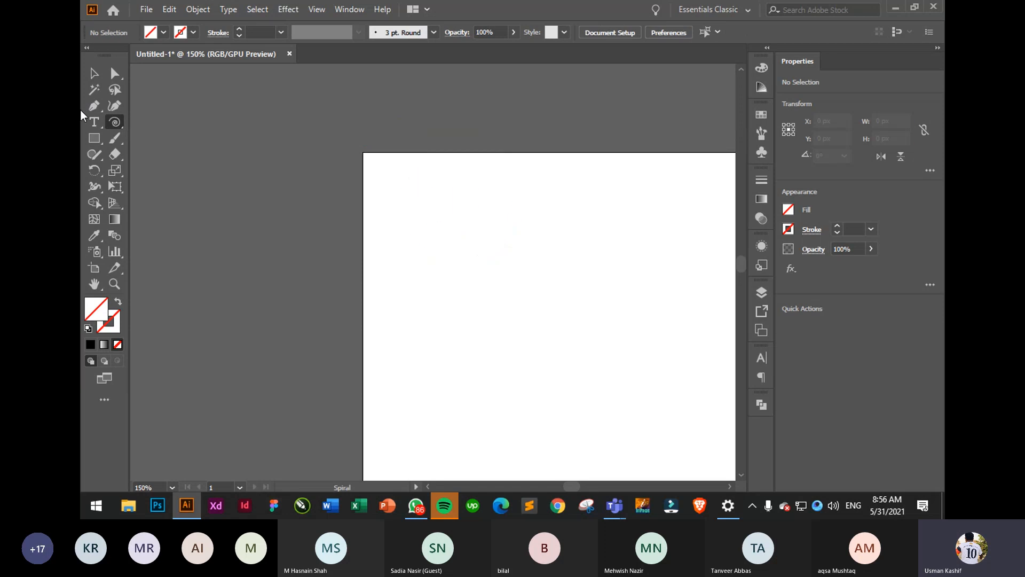
- Draw and undo a trial rectangular grid, then open Rectangular Grid Tool Options (5 × 5 dividers)
{"action": "left_click_drag", "start_coordinate": [119, 126], "coordinate": [174, 168]}
{"action": "left_click_drag", "start_coordinate": [416, 190], "coordinate": [594, 258]}
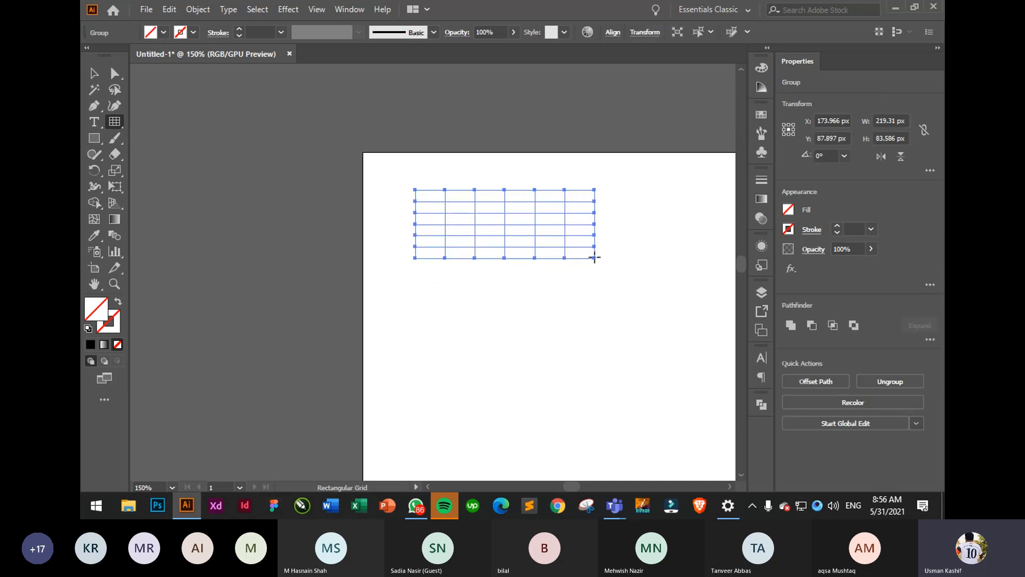
{"action": "key", "text": "ctrl+z"}
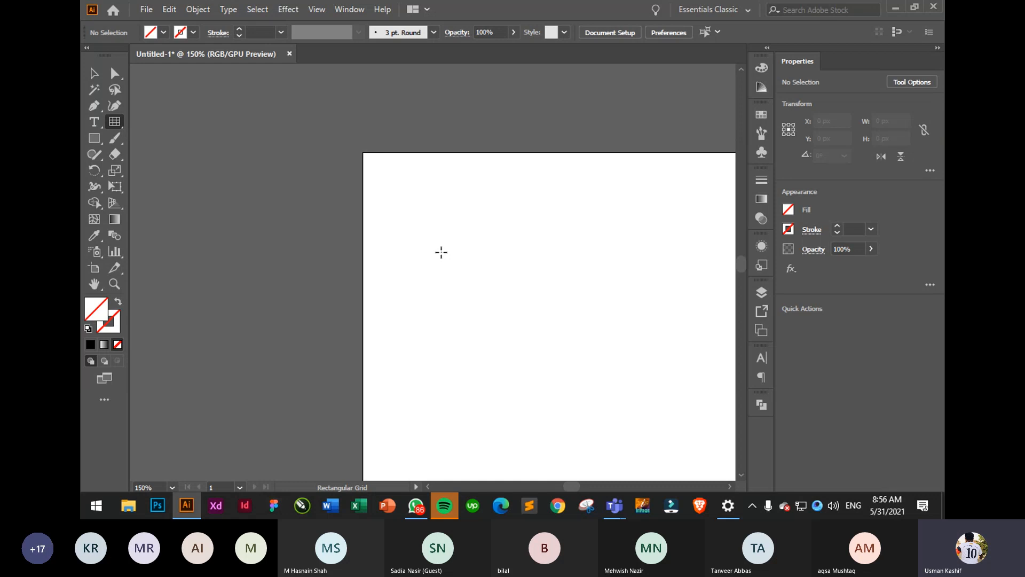
{"action": "left_click", "coordinate": [440, 253]}
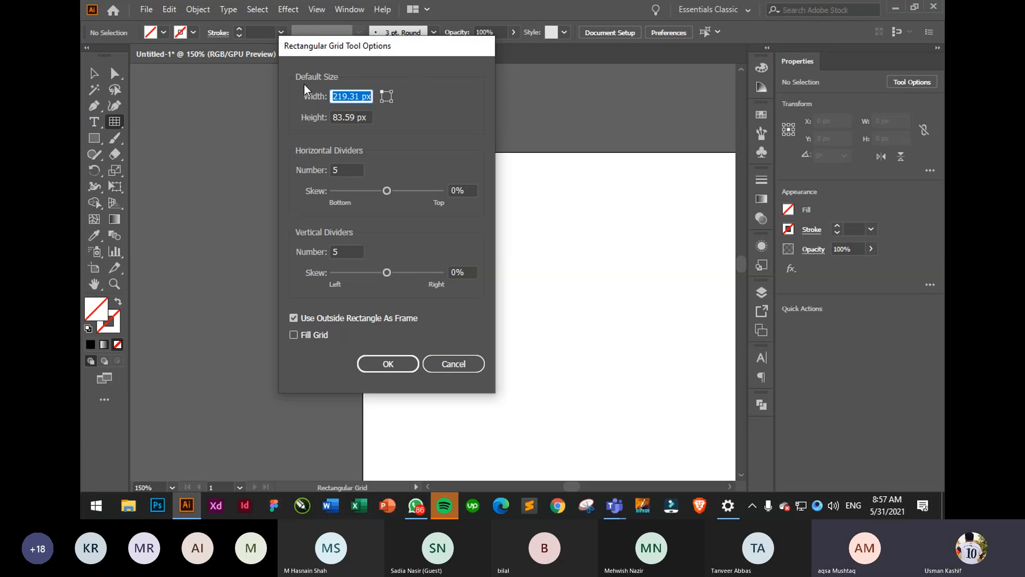
- Cancel the grid options and drag a polar grid about 233 px across in the artboard centre
{"action": "left_click", "coordinate": [463, 366]}
{"action": "left_click_drag", "start_coordinate": [118, 124], "coordinate": [179, 188]}
{"action": "left_click", "coordinate": [431, 261]}
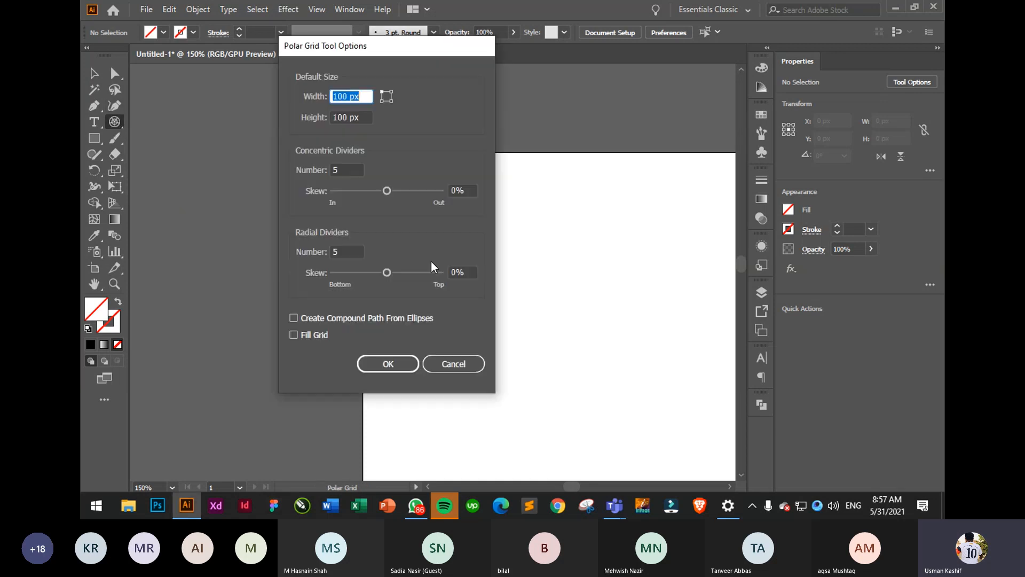
{"action": "left_click", "coordinate": [455, 365]}
{"action": "left_click_drag", "start_coordinate": [437, 224], "coordinate": [567, 415]}
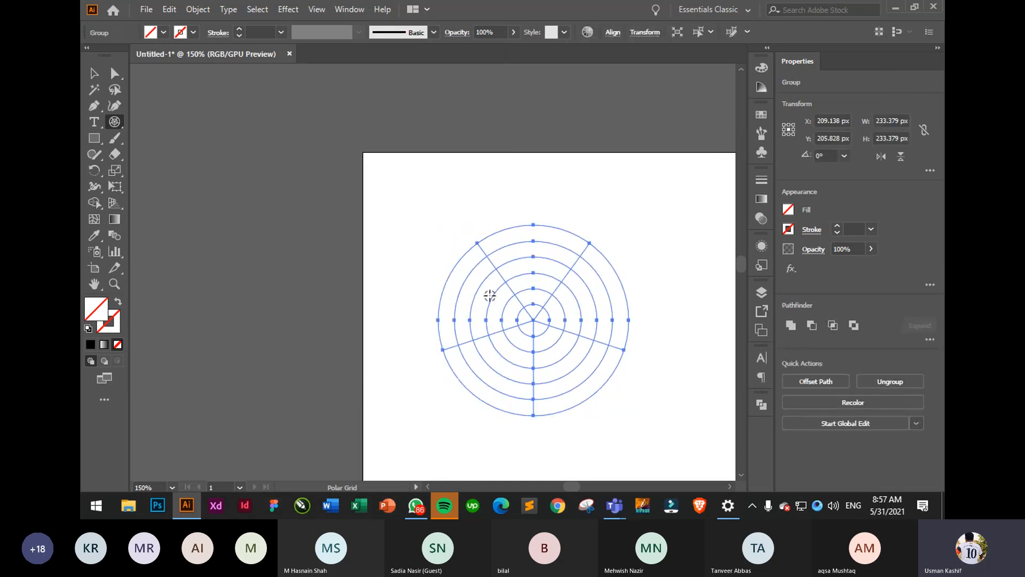
- Select the polar grid and raise its stroke weight to 5 pt
{"action": "left_click", "coordinate": [94, 73]}
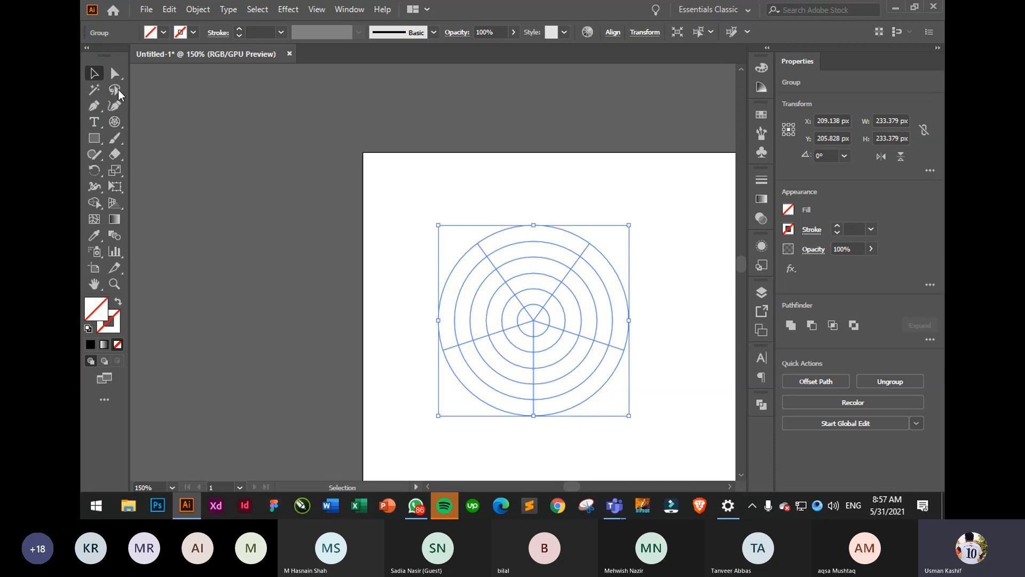
{"action": "left_click", "coordinate": [408, 228]}
{"action": "left_click_drag", "start_coordinate": [421, 205], "coordinate": [663, 402]}
{"action": "left_click", "coordinate": [837, 226]}
{"action": "left_click", "coordinate": [837, 226]}
{"action": "left_click", "coordinate": [837, 226]}
{"action": "left_click", "coordinate": [838, 226]}
{"action": "left_click", "coordinate": [838, 226]}
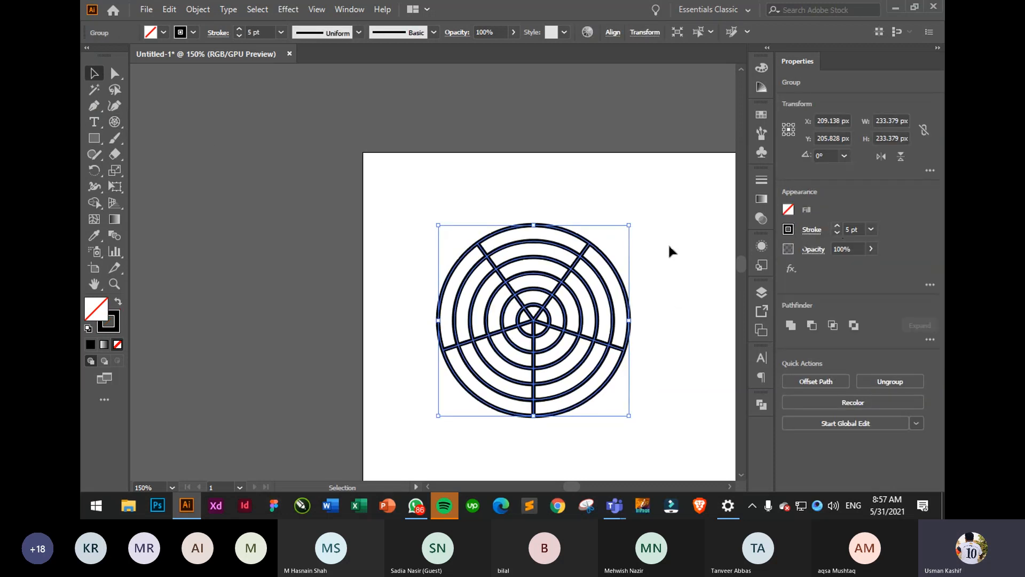
{"action": "left_click", "coordinate": [669, 246]}
- Move the polar grid up-left, then nudge it back to the right
{"action": "left_click", "coordinate": [472, 274]}
{"action": "left_click_drag", "start_coordinate": [393, 196], "coordinate": [657, 449]}
{"action": "left_click_drag", "start_coordinate": [535, 327], "coordinate": [461, 274]}
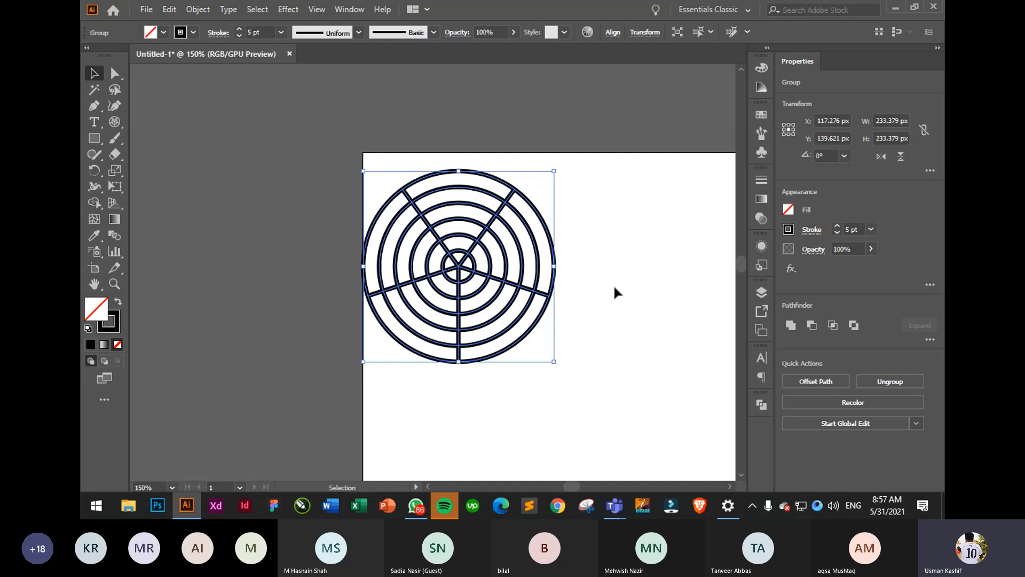
{"action": "left_click", "coordinate": [615, 283]}
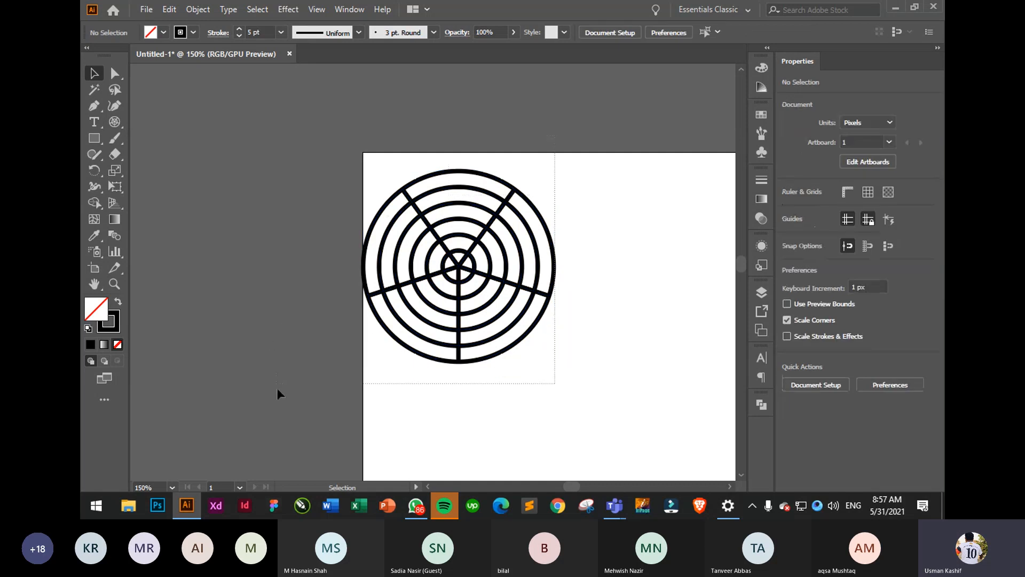
{"action": "left_click", "coordinate": [532, 344]}
{"action": "left_click_drag", "start_coordinate": [529, 314], "coordinate": [589, 318]}
{"action": "left_click", "coordinate": [655, 206]}
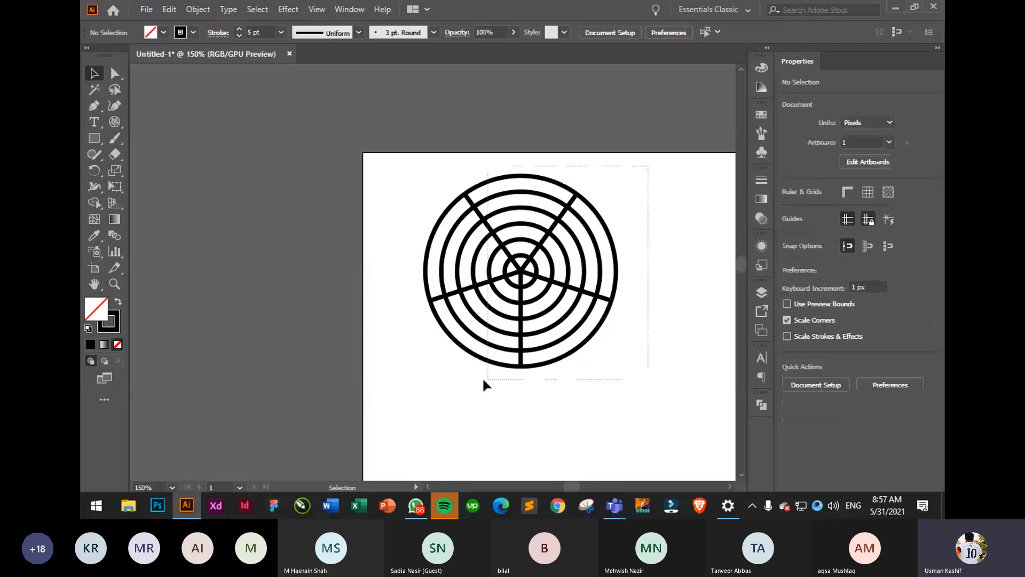
{"action": "left_click_drag", "start_coordinate": [483, 378], "coordinate": [403, 386]}
{"action": "left_click", "coordinate": [541, 308]}
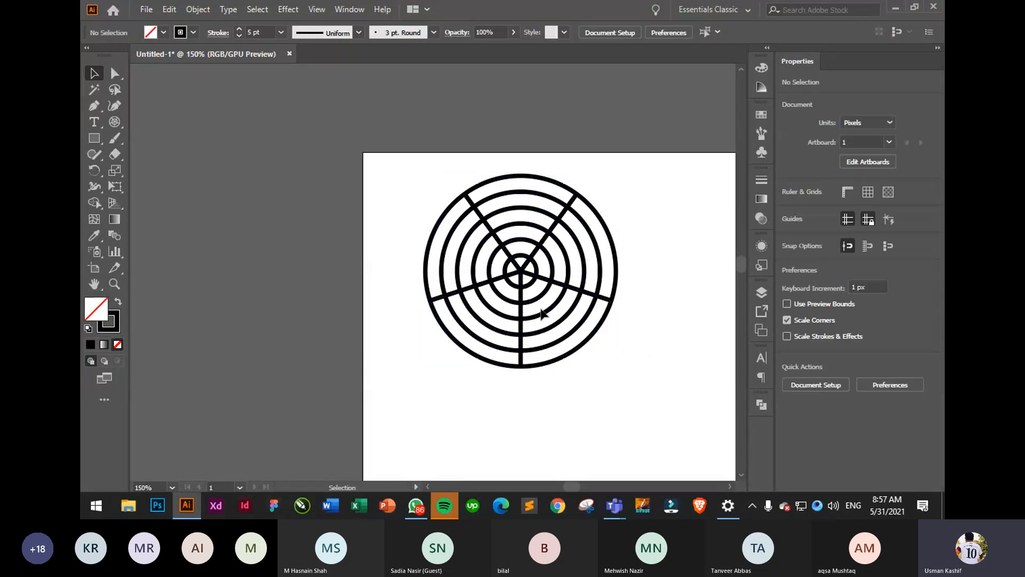
{"action": "left_click", "coordinate": [536, 296]}
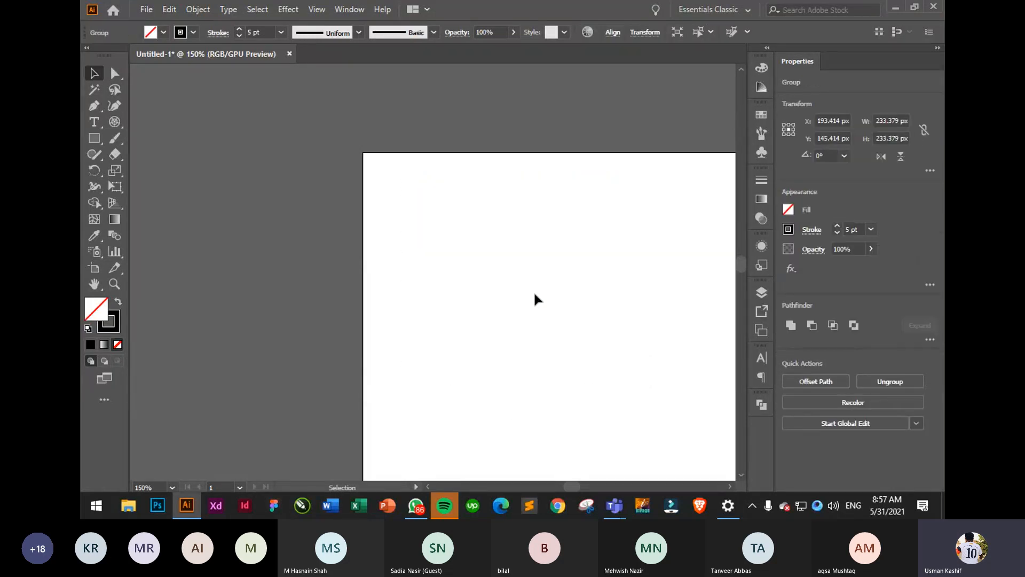
{"action": "left_click", "coordinate": [535, 298]}
- Return to the Selection tool, try Rounded Rectangle, then choose the Polygon Tool
{"action": "left_click", "coordinate": [117, 123]}
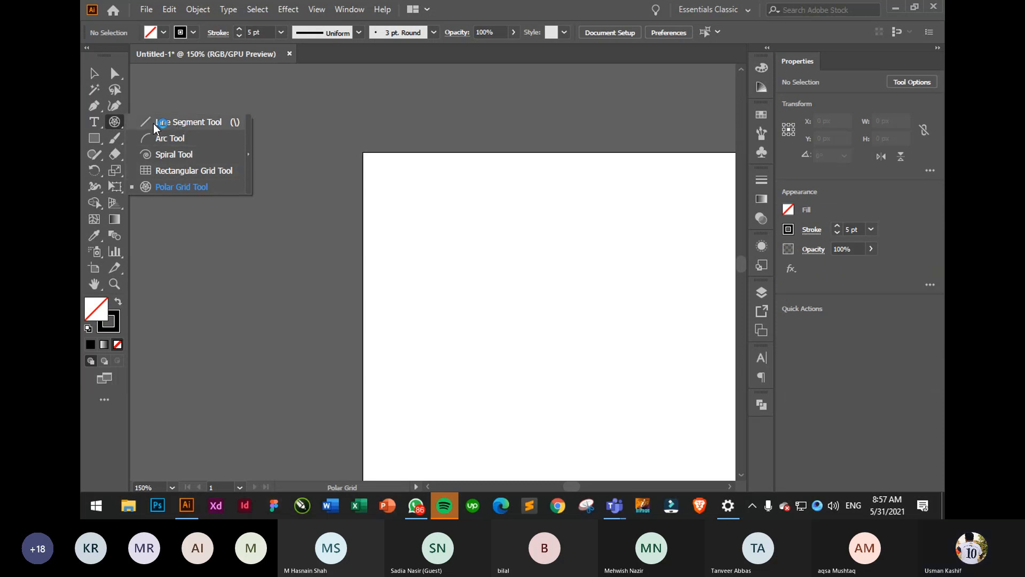
{"action": "key", "text": "v"}
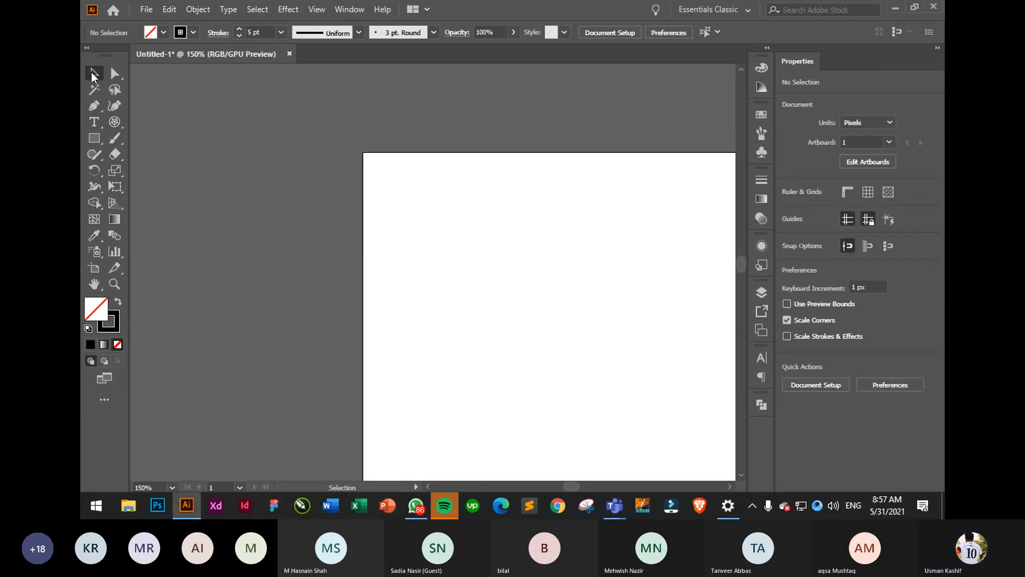
{"action": "left_click", "coordinate": [98, 141]}
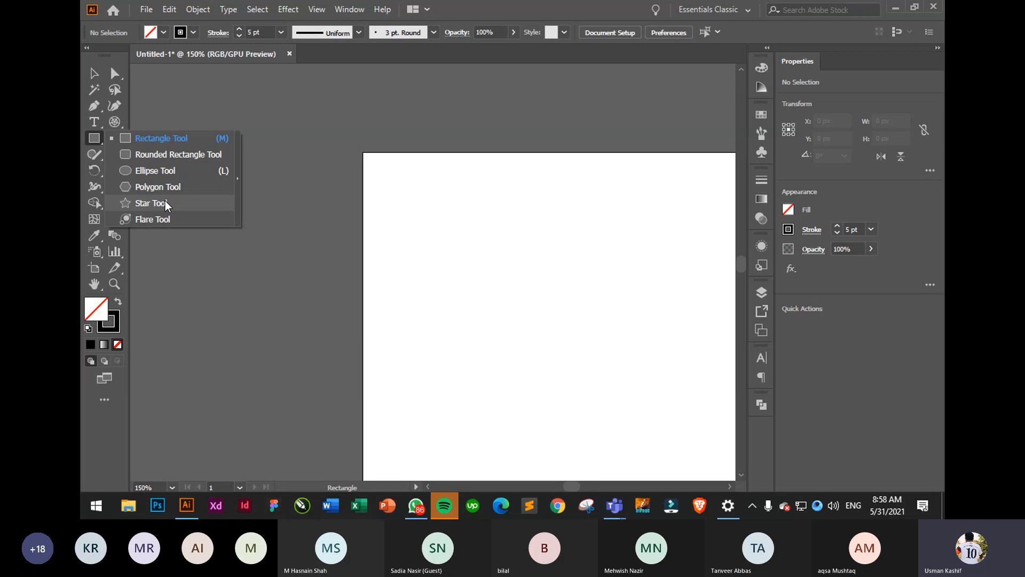
{"action": "left_click", "coordinate": [156, 157]}
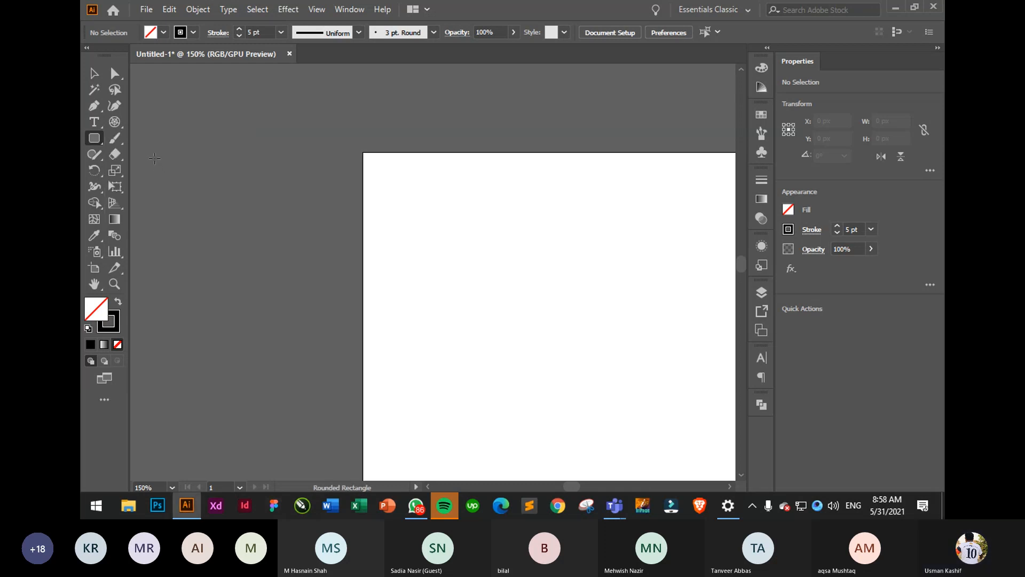
{"action": "left_click", "coordinate": [94, 138]}
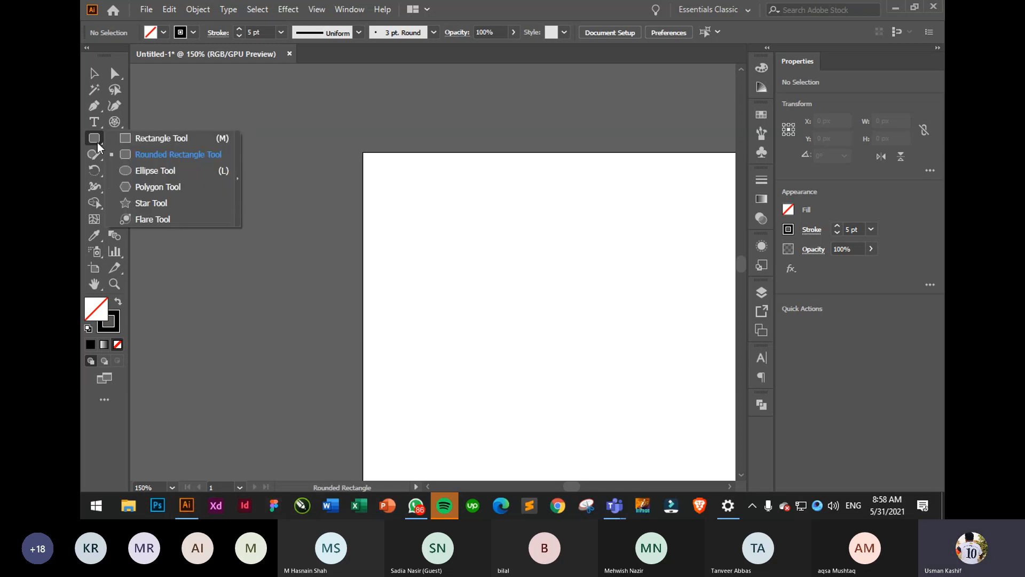
{"action": "left_click", "coordinate": [152, 188]}
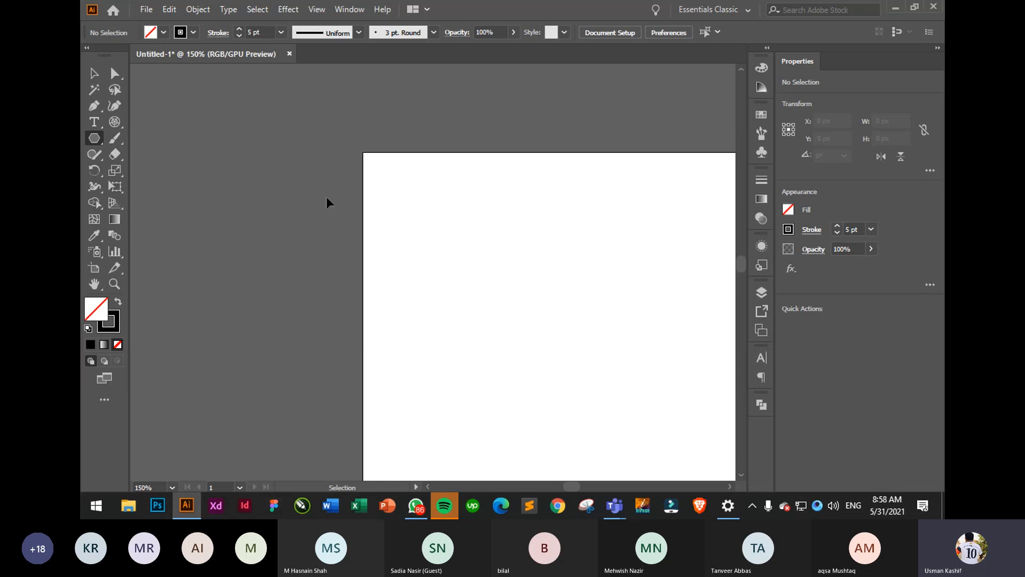
- Fit the artboard in the window, create a six-sided hexagon, then delete it
{"action": "key", "text": "ctrl+0"}
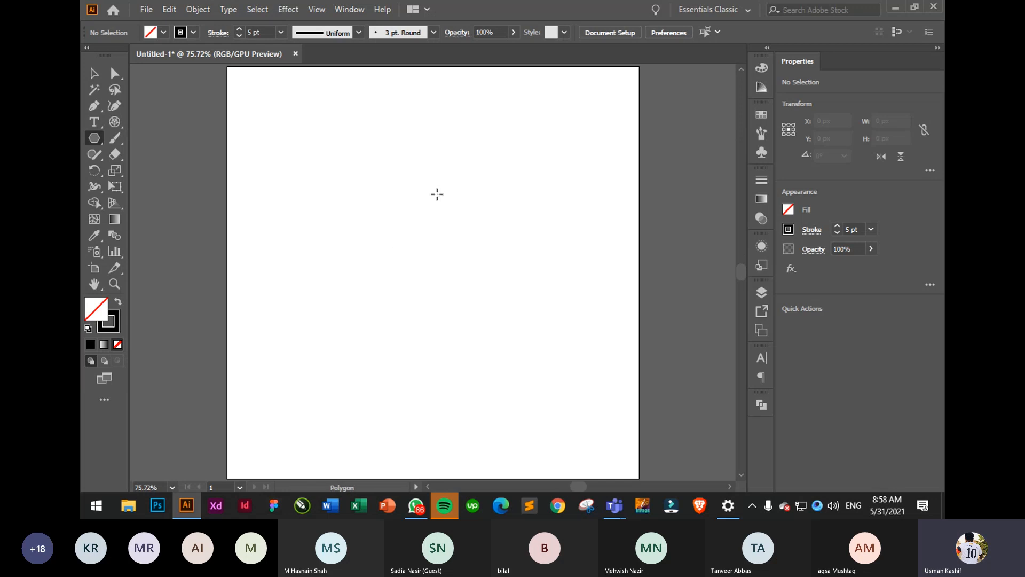
{"action": "left_click", "coordinate": [437, 192]}
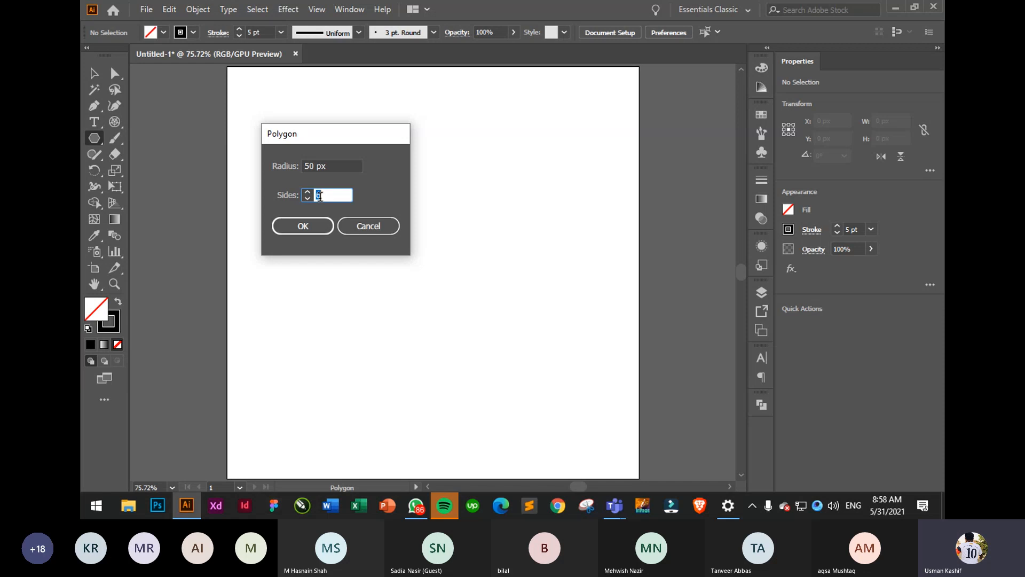
{"action": "left_click", "coordinate": [289, 229]}
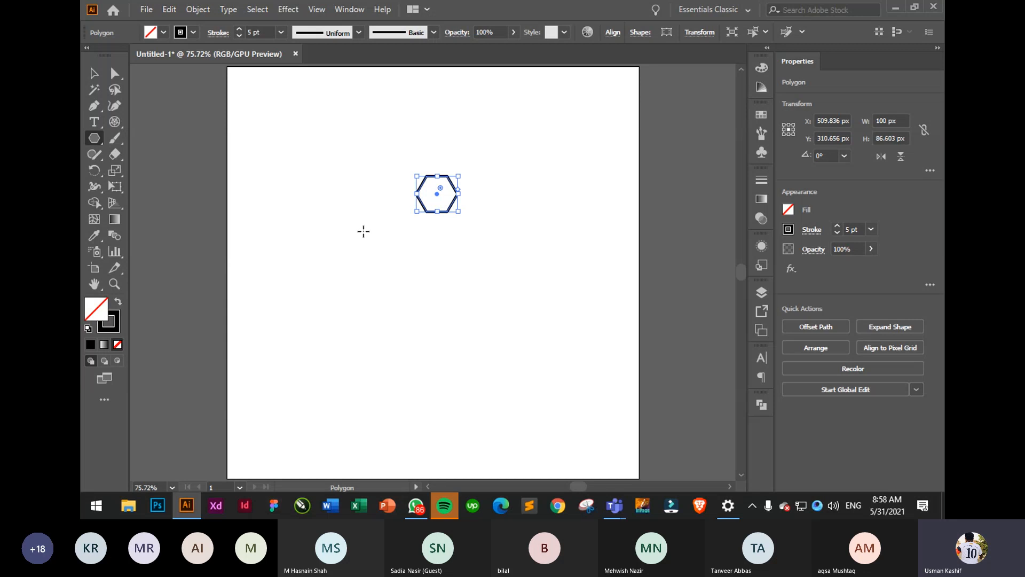
{"action": "key", "text": "Delete"}
- Create a polygon with more sides, then delete it
{"action": "left_click", "coordinate": [338, 214]}
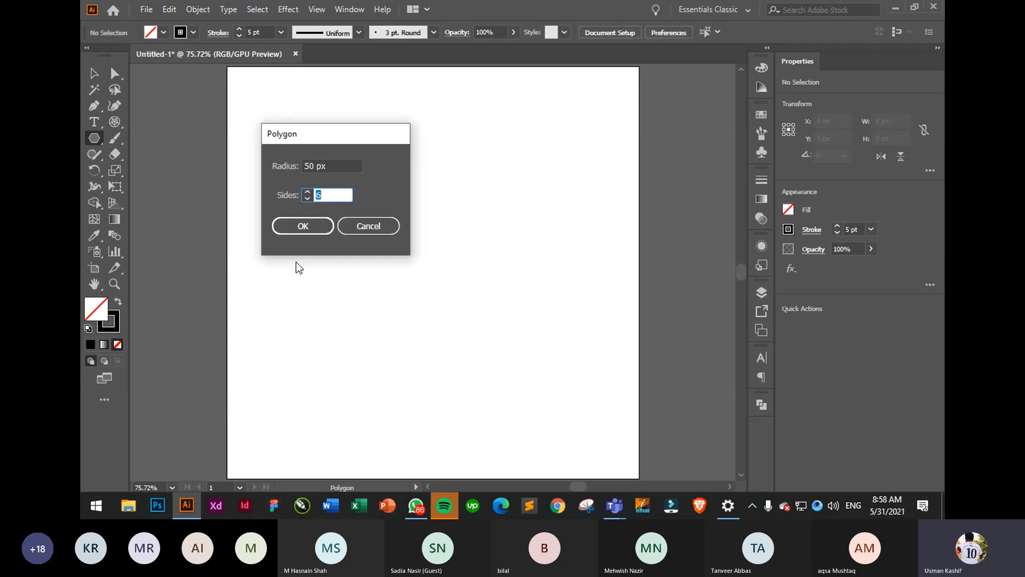
{"action": "left_click", "coordinate": [307, 191]}
{"action": "left_click", "coordinate": [307, 191]}
{"action": "left_click", "coordinate": [307, 192]}
{"action": "left_click", "coordinate": [302, 225]}
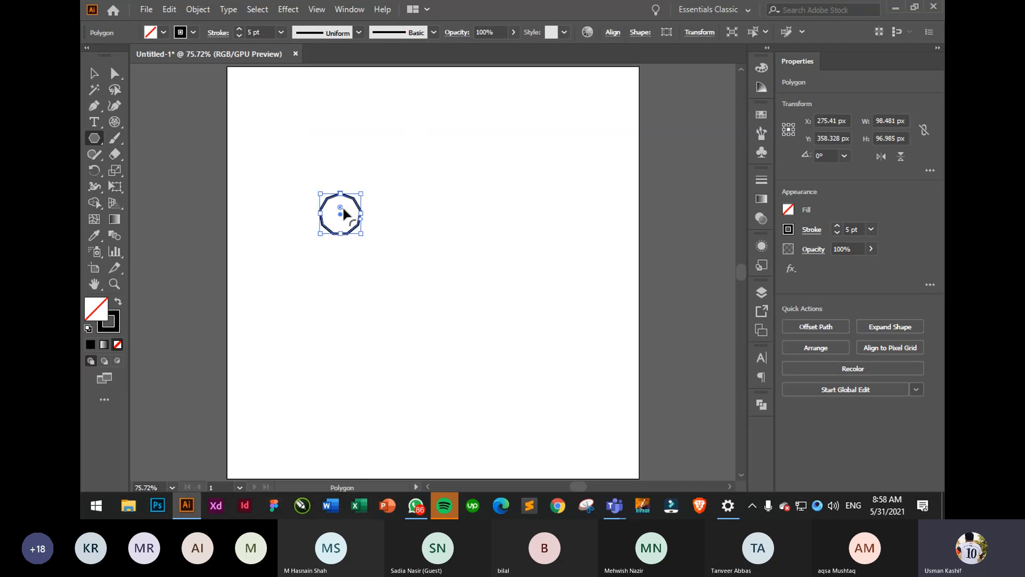
{"action": "key", "text": "Delete"}
- Draw a lens flare from the artboard centre with the Flare Tool, then delete it
{"action": "right_click", "coordinate": [97, 136]}
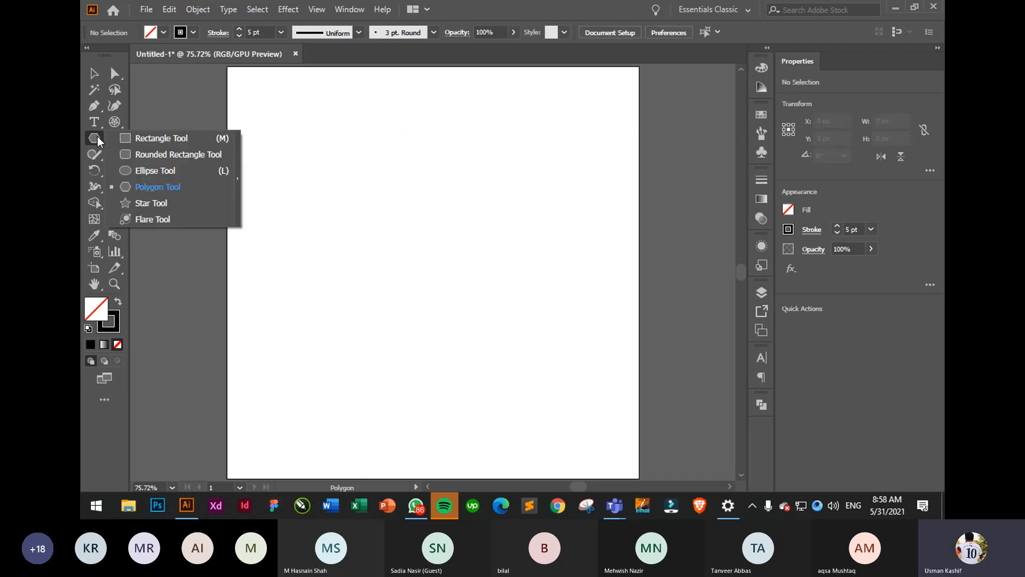
{"action": "left_click", "coordinate": [187, 217]}
{"action": "left_click_drag", "start_coordinate": [275, 194], "coordinate": [331, 255]}
{"action": "key", "text": "Delete"}
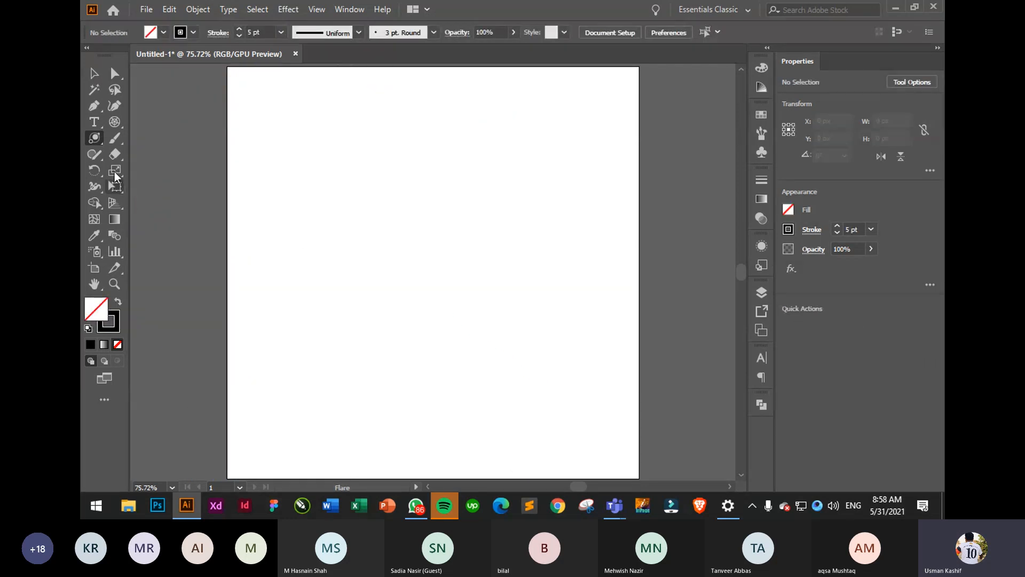
- Paint a hooked arc and an S-curve with the 3 pt round Paintbrush
{"action": "right_click", "coordinate": [100, 146]}
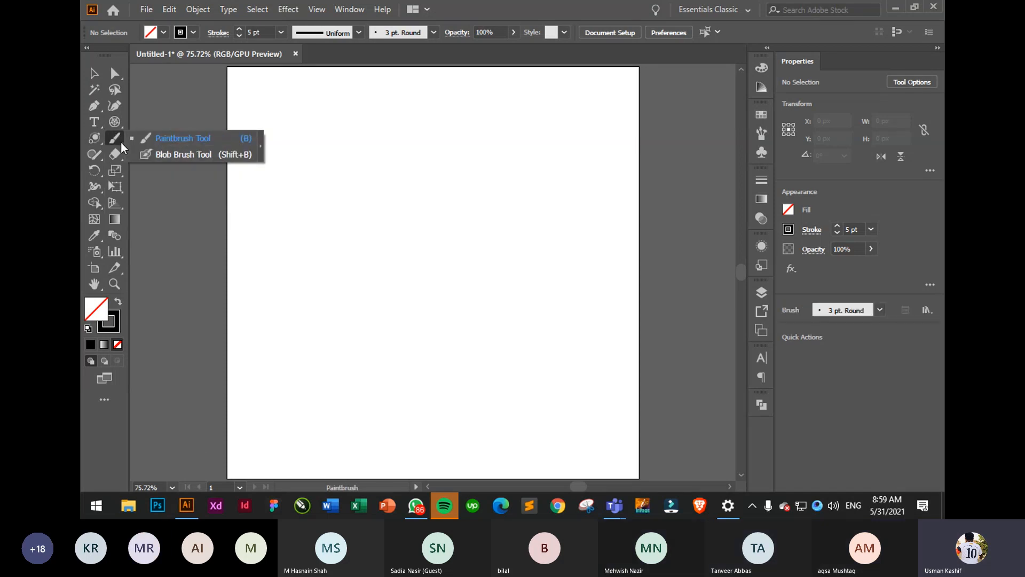
{"action": "left_click", "coordinate": [197, 138]}
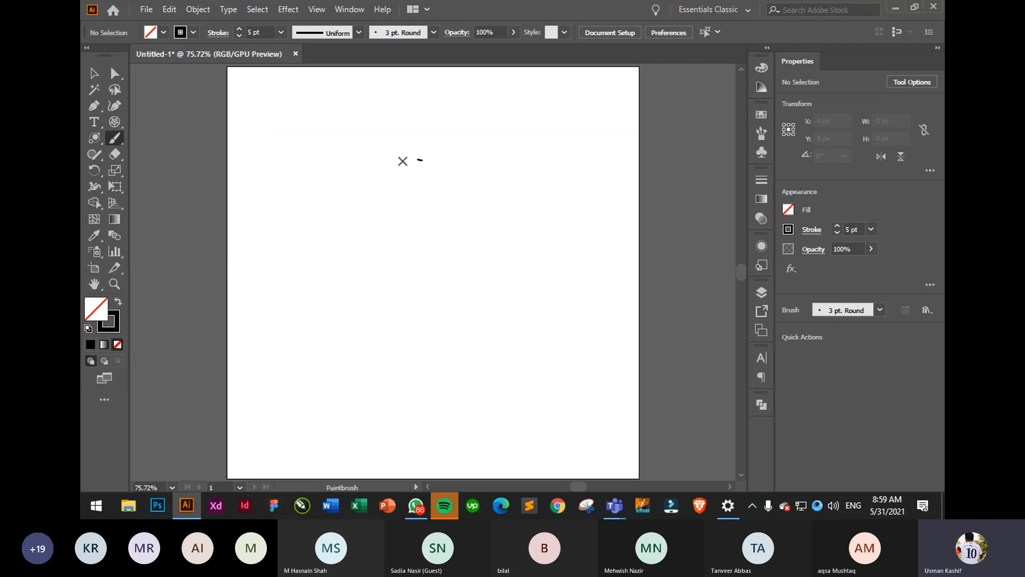
{"action": "left_click_drag", "start_coordinate": [403, 160], "coordinate": [313, 260]}
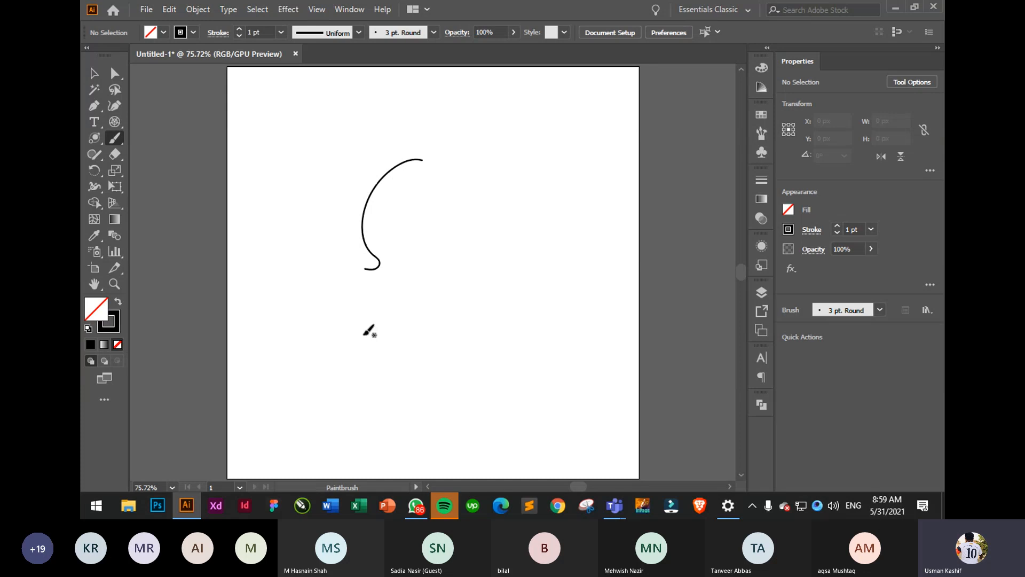
{"action": "left_click_drag", "start_coordinate": [555, 113], "coordinate": [458, 247]}
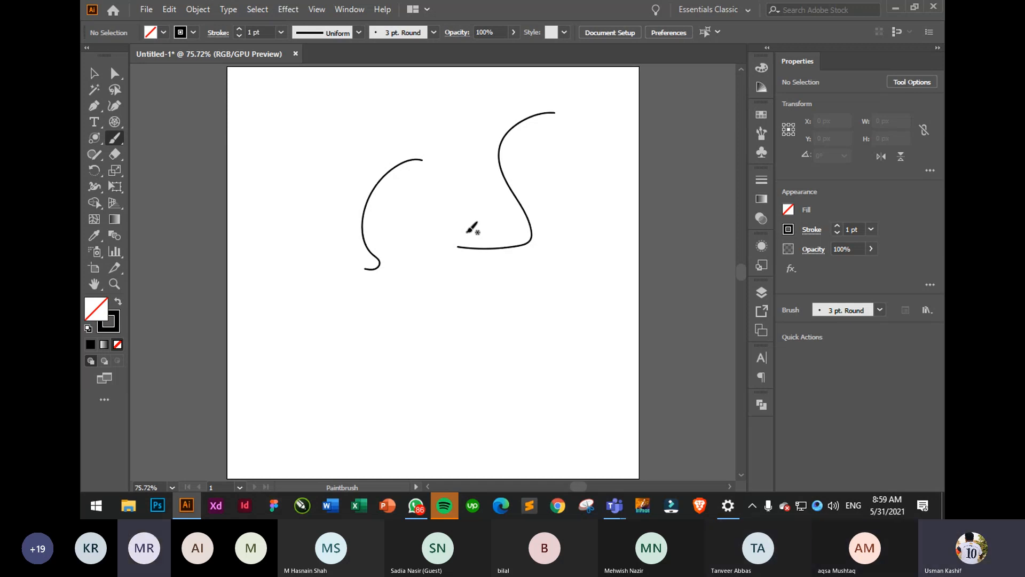
{"action": "left_click", "coordinate": [95, 72]}
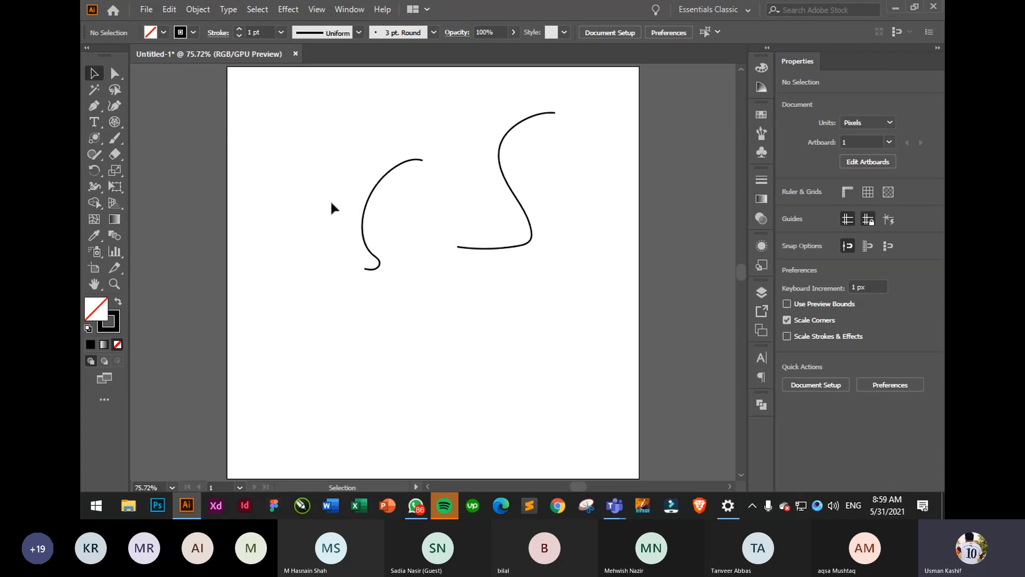
- Shift the left arc about 126 px left, then select both curves and delete them
{"action": "left_click_drag", "start_coordinate": [398, 219], "coordinate": [374, 200]}
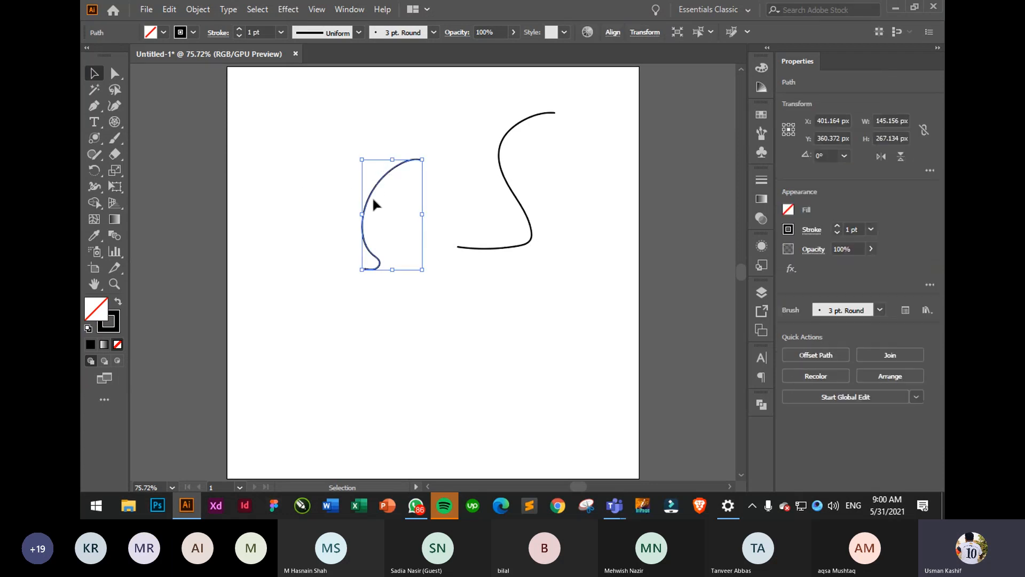
{"action": "left_click", "coordinate": [383, 286]}
{"action": "left_click_drag", "start_coordinate": [374, 267], "coordinate": [347, 284]}
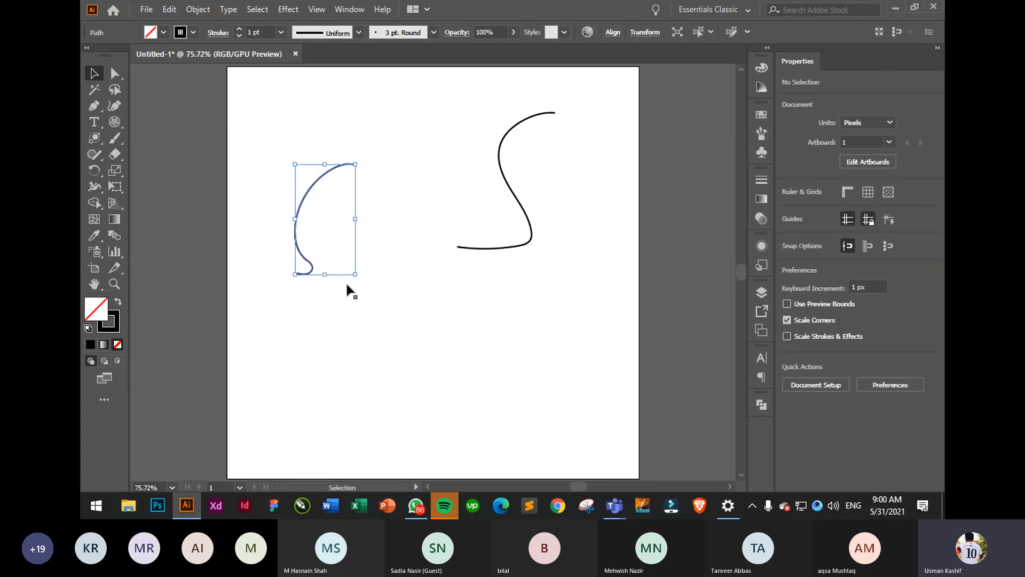
{"action": "left_click", "coordinate": [346, 285]}
{"action": "left_click_drag", "start_coordinate": [322, 245], "coordinate": [323, 246]}
{"action": "left_click_drag", "start_coordinate": [470, 215], "coordinate": [536, 292]}
{"action": "left_click", "coordinate": [504, 256]}
{"action": "left_click_drag", "start_coordinate": [309, 131], "coordinate": [549, 302]}
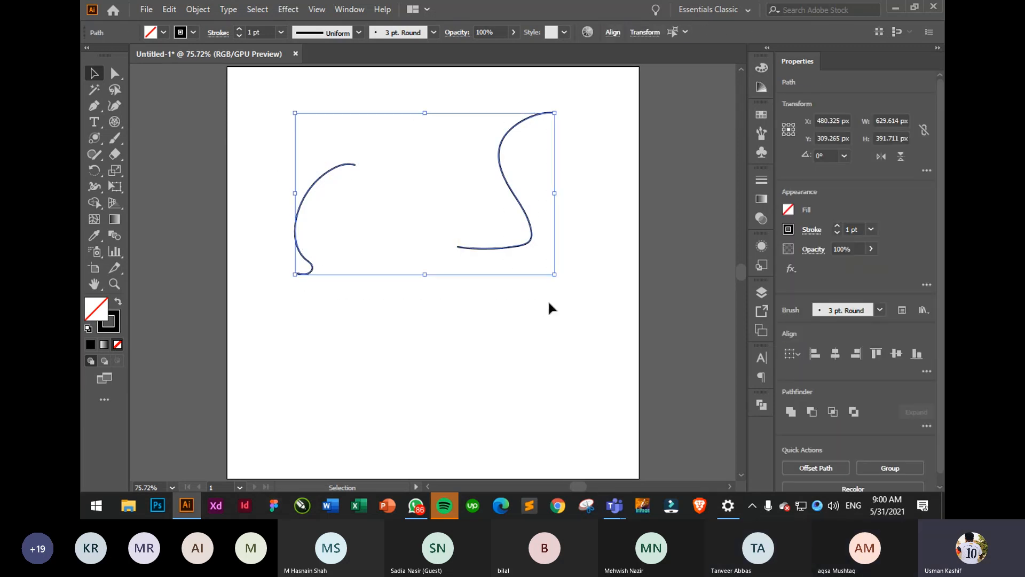
{"action": "key", "text": "Delete"}
- Pick the charcoal-style brush for the Paintbrush from the brush list
{"action": "key", "text": "b"}
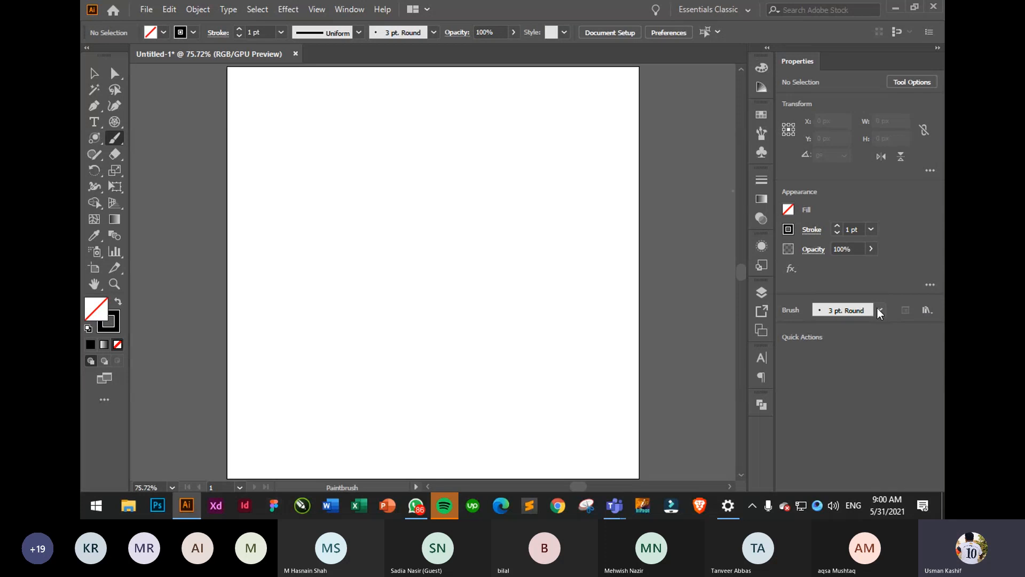
{"action": "left_click", "coordinate": [880, 310]}
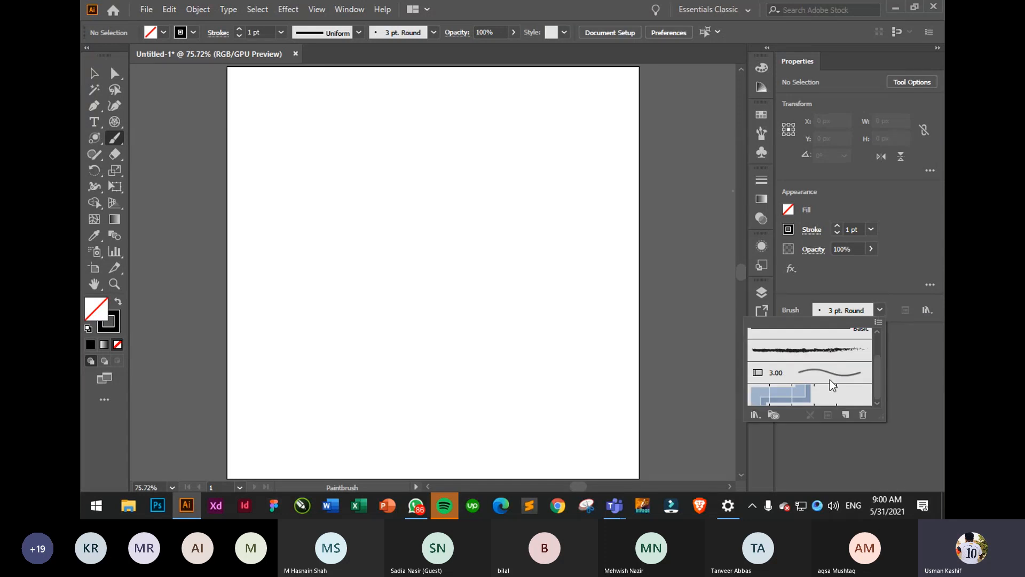
{"action": "scroll", "coordinate": [830, 380], "scroll_direction": "up", "scroll_amount": 1}
{"action": "scroll", "coordinate": [836, 381], "scroll_direction": "down", "scroll_amount": 1}
{"action": "scroll", "coordinate": [835, 382], "scroll_direction": "up", "scroll_amount": 1}
{"action": "left_click", "coordinate": [835, 382]}
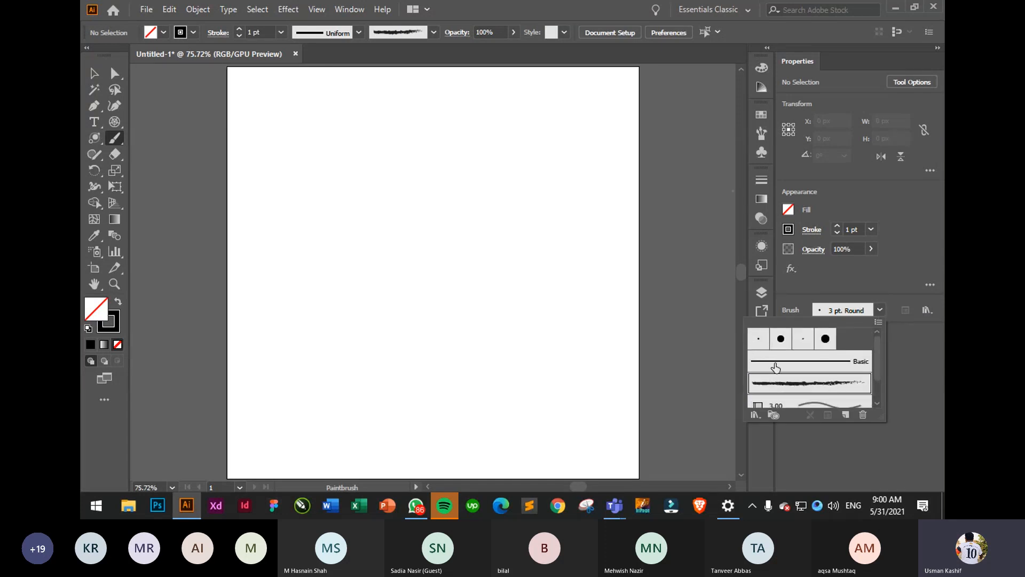
{"action": "left_click", "coordinate": [529, 165]}
- Paint five trial charcoal strokes, then clear them all
{"action": "left_click_drag", "start_coordinate": [443, 290], "coordinate": [423, 289]}
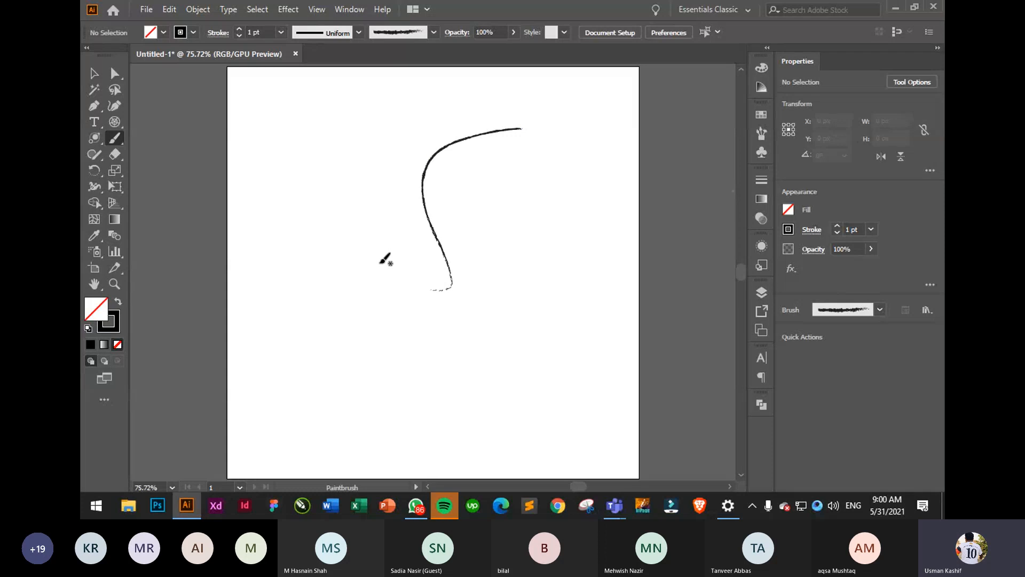
{"action": "mouse_move", "coordinate": [569, 183]}
{"action": "left_mouse_down"}
{"action": "mouse_move", "coordinate": [507, 309]}
{"action": "mouse_move", "coordinate": [431, 332]}
{"action": "left_mouse_up"}
{"action": "left_click_drag", "start_coordinate": [378, 160], "coordinate": [271, 323]}
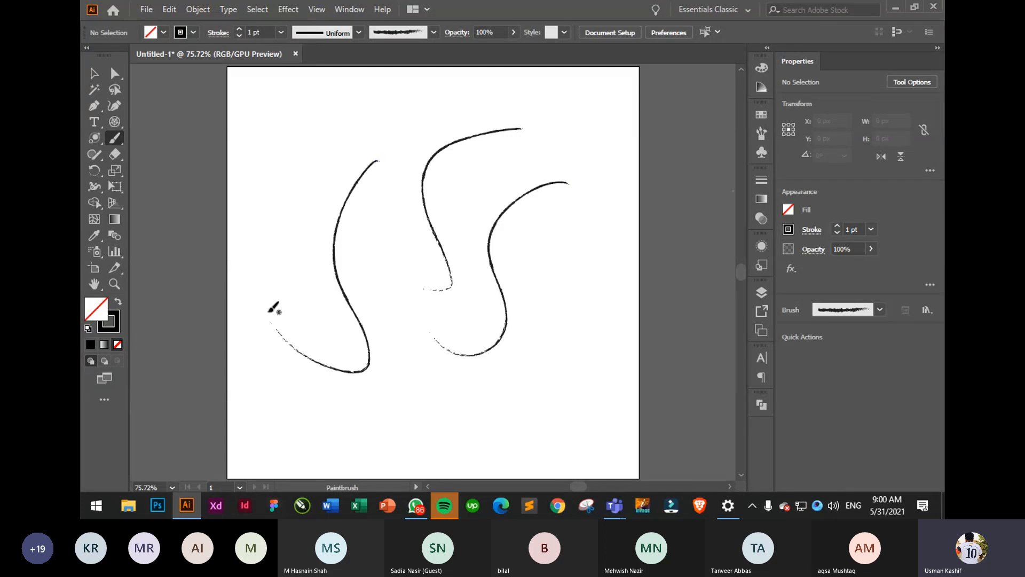
{"action": "mouse_move", "coordinate": [308, 119]}
{"action": "left_mouse_down"}
{"action": "mouse_move", "coordinate": [300, 207]}
{"action": "mouse_move", "coordinate": [258, 263]}
{"action": "left_mouse_up"}
{"action": "mouse_move", "coordinate": [414, 129]}
{"action": "left_mouse_down"}
{"action": "mouse_move", "coordinate": [422, 256]}
{"action": "mouse_move", "coordinate": [385, 281]}
{"action": "left_mouse_up"}
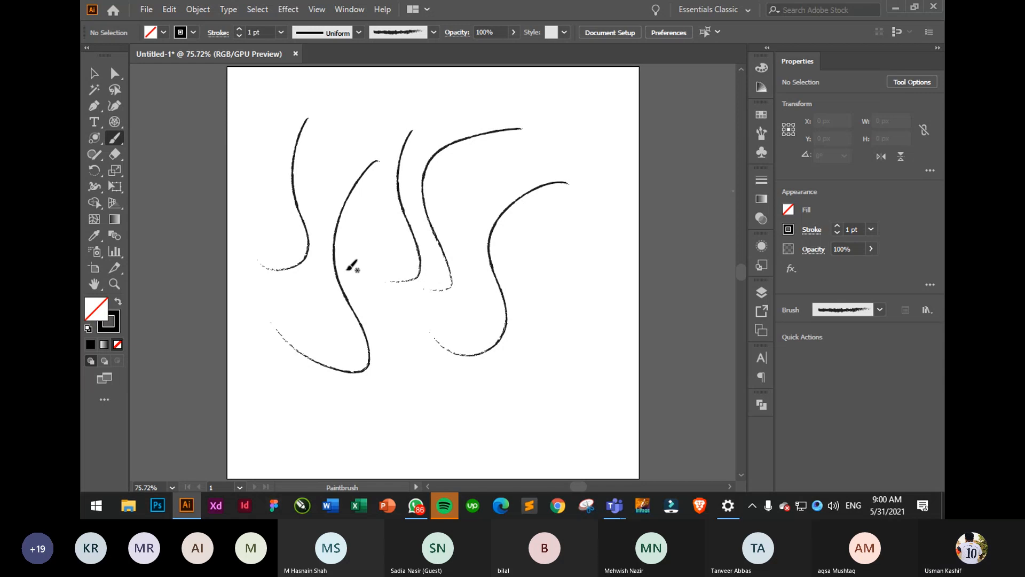
{"action": "key", "text": "ctrl+a"}
{"action": "key", "text": "Delete"}
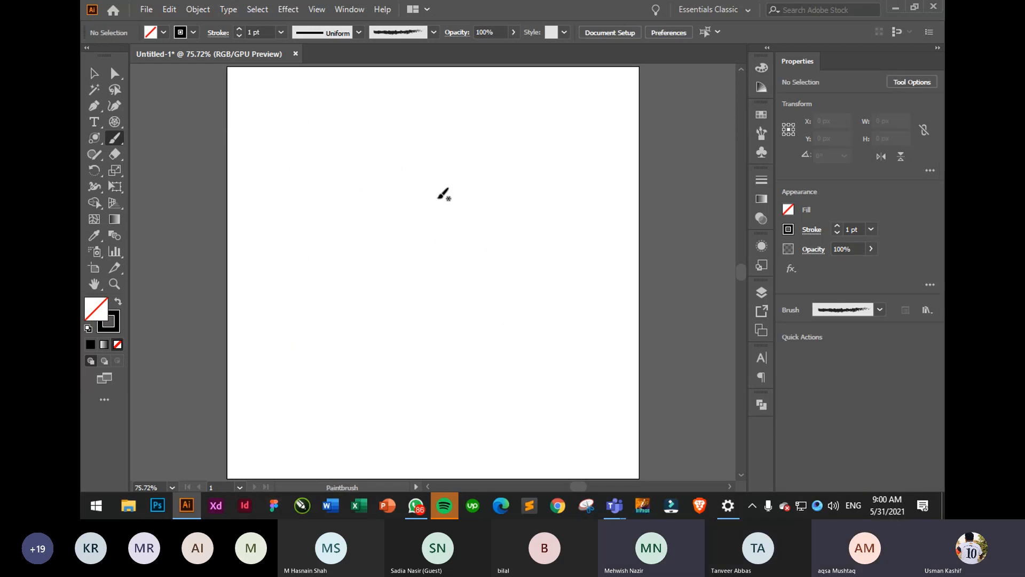
- Paint a looping stroke and a horizontal stroke, then clear them
{"action": "mouse_move", "coordinate": [425, 152]}
{"action": "left_mouse_down"}
{"action": "mouse_move", "coordinate": [355, 298]}
{"action": "mouse_move", "coordinate": [328, 176]}
{"action": "mouse_move", "coordinate": [484, 338]}
{"action": "left_mouse_up"}
{"action": "left_click_drag", "start_coordinate": [373, 271], "coordinate": [598, 262]}
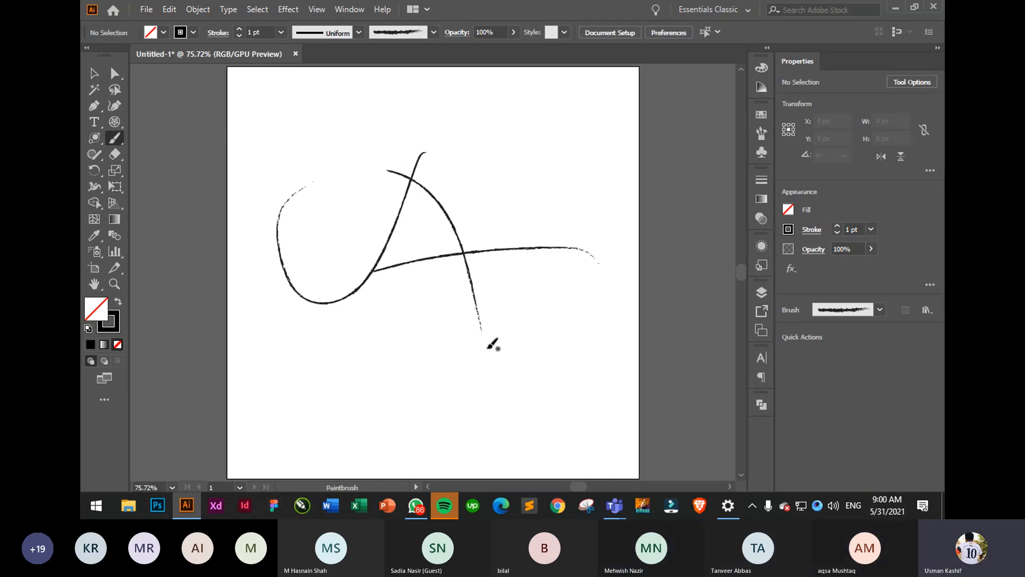
{"action": "key", "text": "ctrl+a"}
{"action": "key", "text": "Delete"}
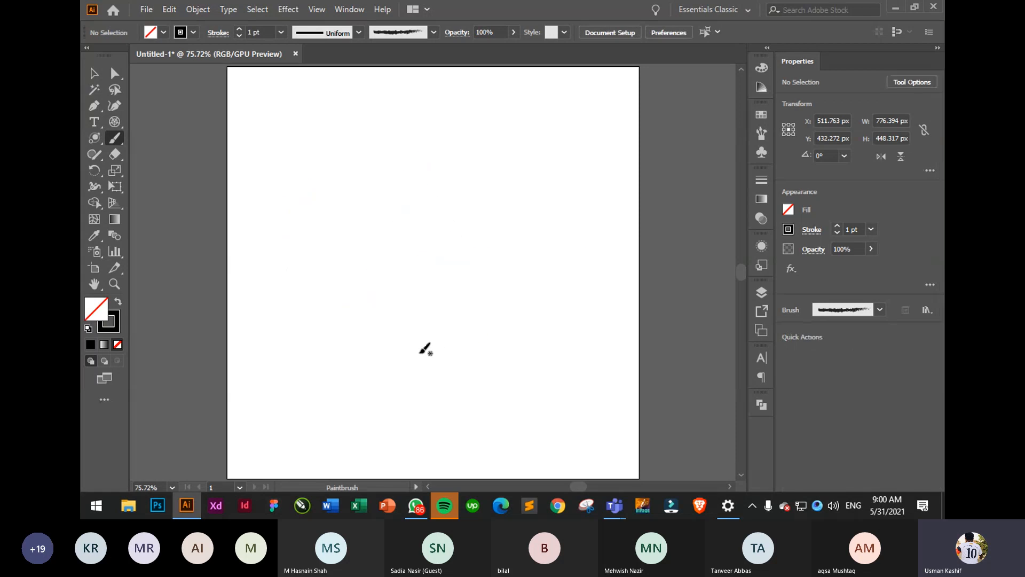
- Switch the Paintbrush to the Basic brush
{"action": "left_click", "coordinate": [879, 310]}
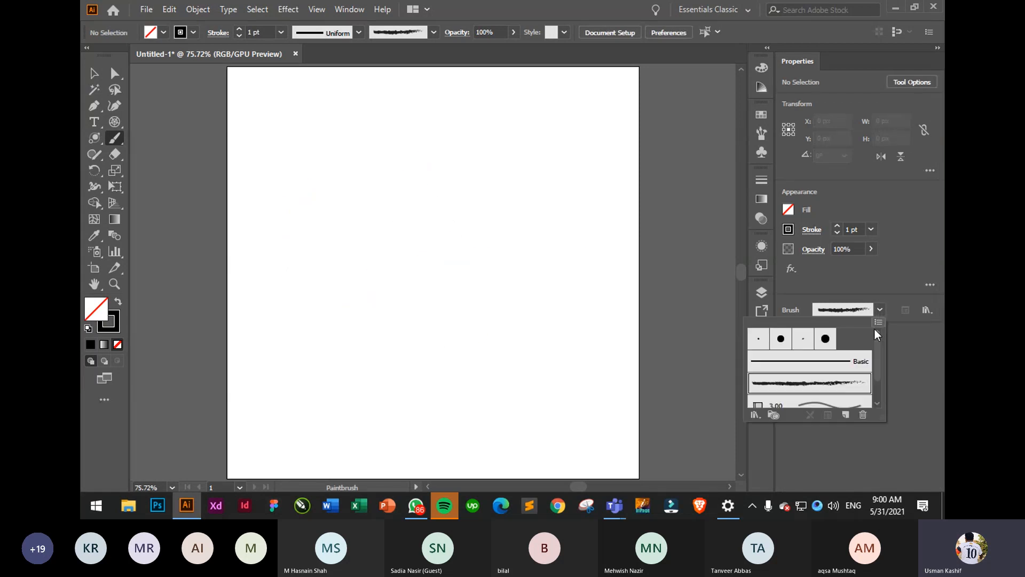
{"action": "left_click", "coordinate": [791, 362]}
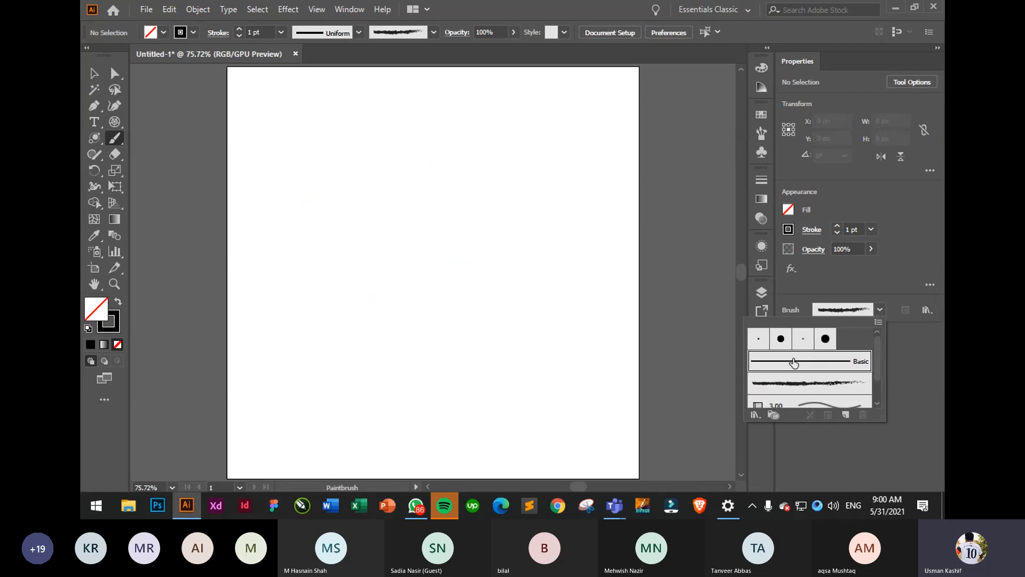
{"action": "left_click", "coordinate": [903, 284]}
{"action": "left_click", "coordinate": [880, 309]}
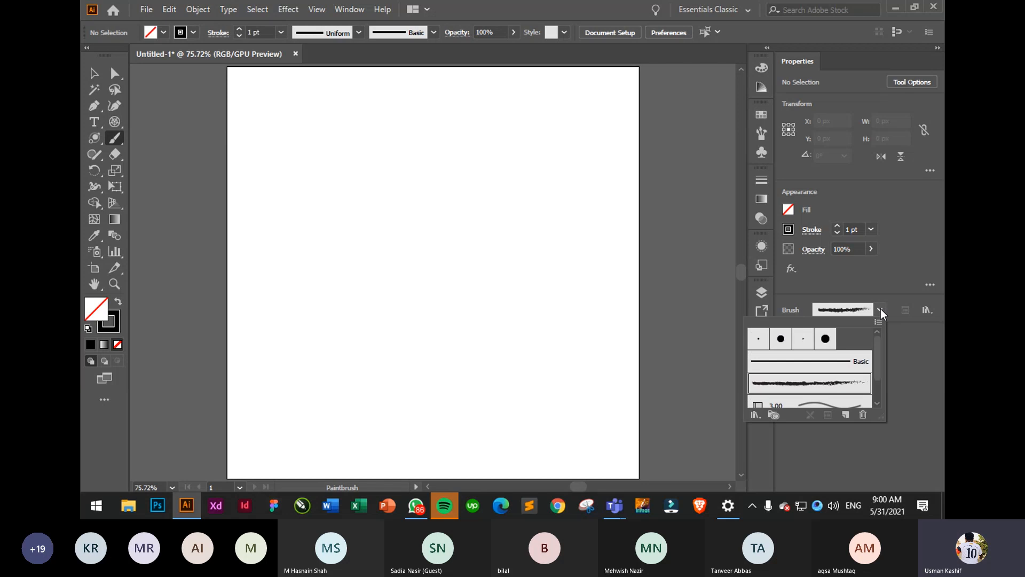
{"action": "left_click", "coordinate": [857, 360]}
{"action": "left_click", "coordinate": [919, 355]}
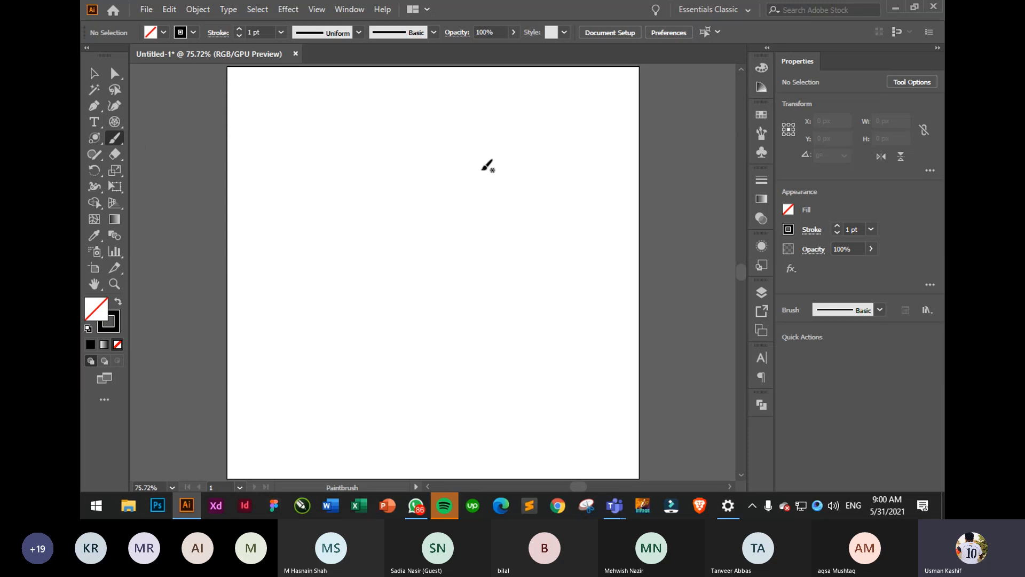
- Paint a row of three arcs and two arcs below with the Basic brush
{"action": "left_click_drag", "start_coordinate": [391, 135], "coordinate": [384, 203]}
{"action": "left_click_drag", "start_coordinate": [424, 139], "coordinate": [415, 191]}
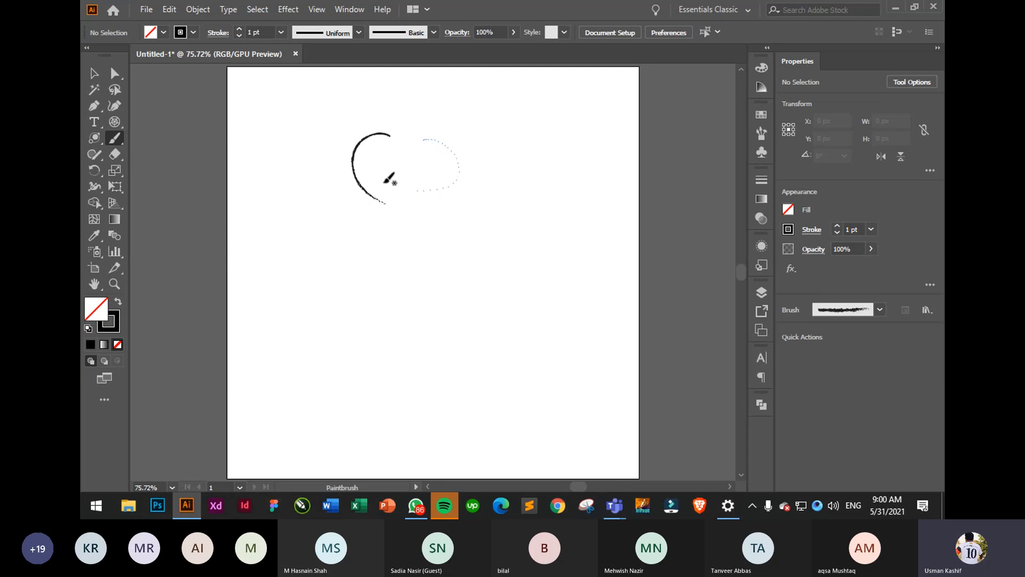
{"action": "left_click_drag", "start_coordinate": [487, 138], "coordinate": [498, 206]}
{"action": "left_click", "coordinate": [435, 32]}
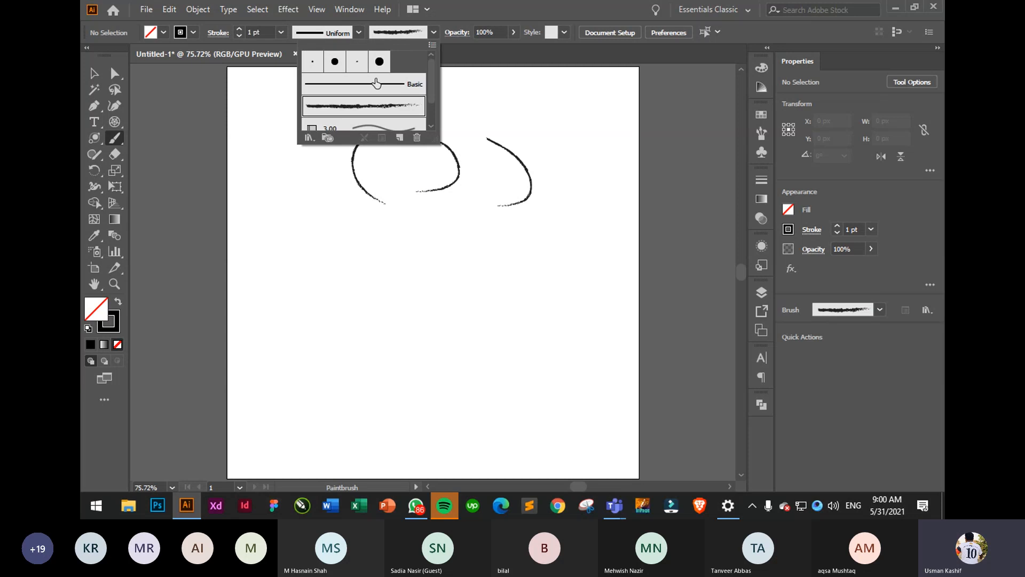
{"action": "left_click", "coordinate": [373, 83]}
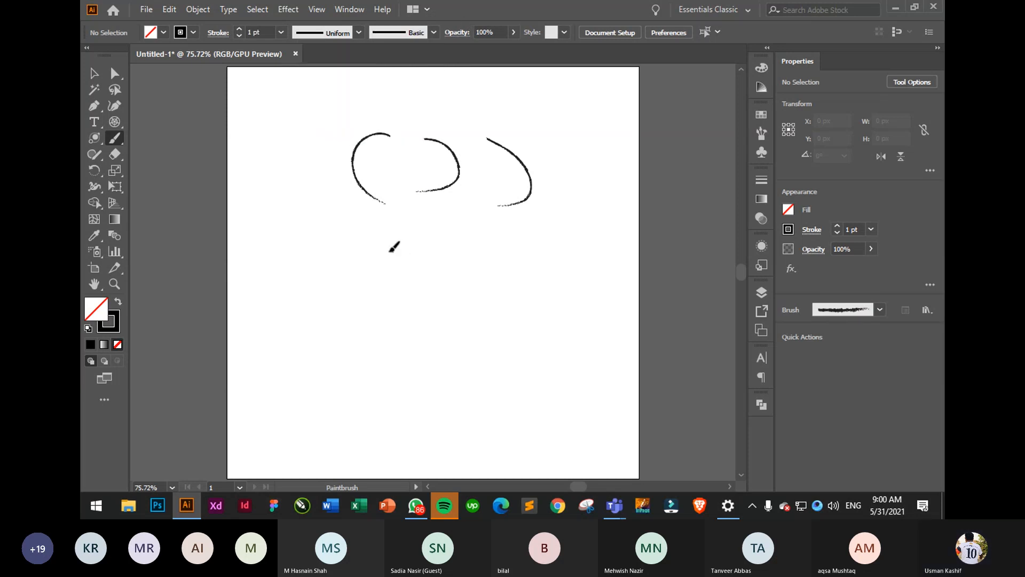
{"action": "left_click_drag", "start_coordinate": [392, 251], "coordinate": [388, 307]}
{"action": "left_click_drag", "start_coordinate": [431, 255], "coordinate": [436, 309]}
{"action": "left_click", "coordinate": [434, 32]}
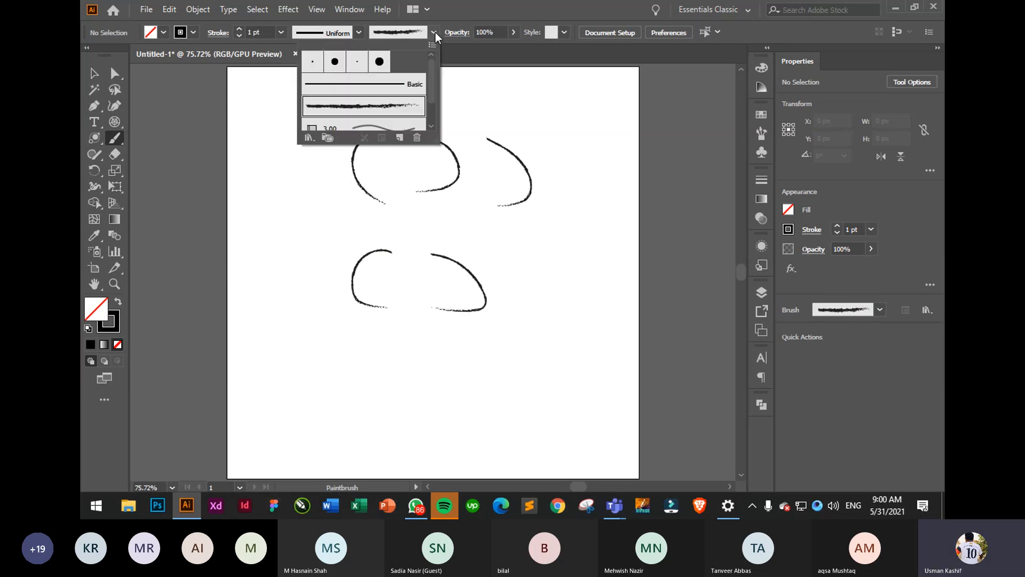
{"action": "left_click", "coordinate": [363, 88]}
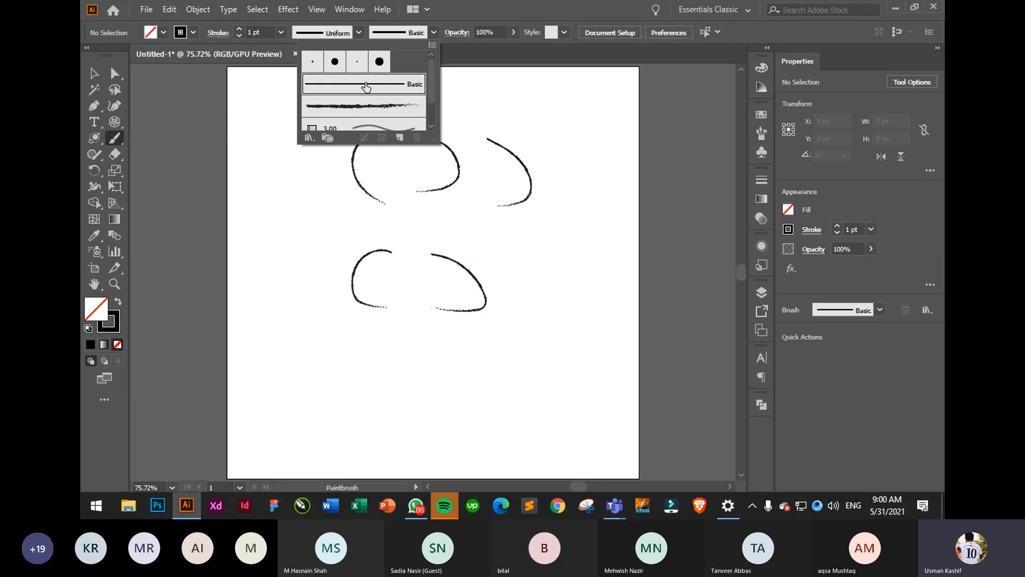
- Paint five strokes with the Touch Calligraphic brush
{"action": "left_click", "coordinate": [379, 62]}
{"action": "left_click", "coordinate": [359, 89]}
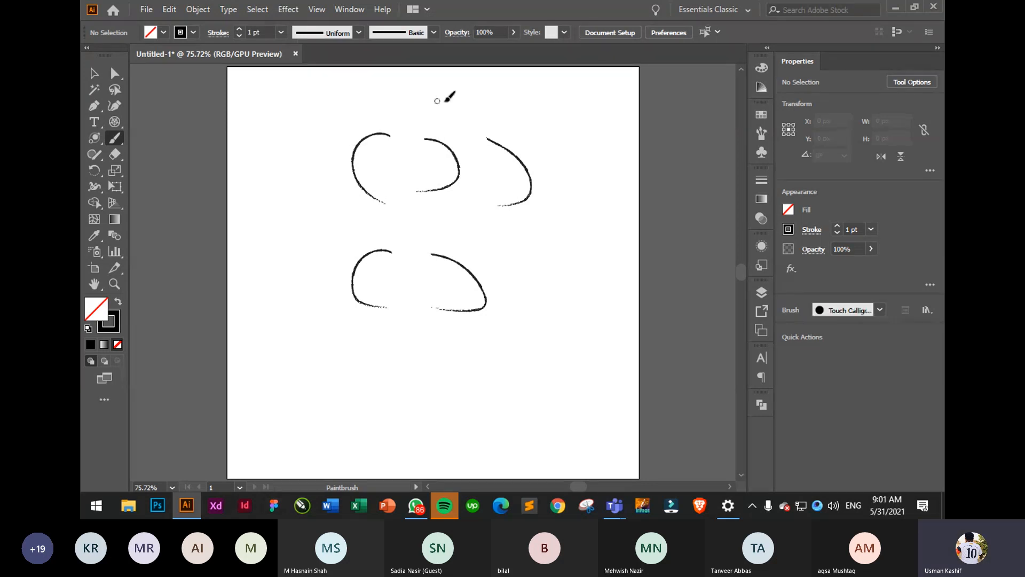
{"action": "mouse_move", "coordinate": [435, 100]}
{"action": "left_mouse_down"}
{"action": "mouse_move", "coordinate": [577, 113]}
{"action": "mouse_move", "coordinate": [608, 199]}
{"action": "left_mouse_up"}
{"action": "left_click_drag", "start_coordinate": [589, 261], "coordinate": [557, 372]}
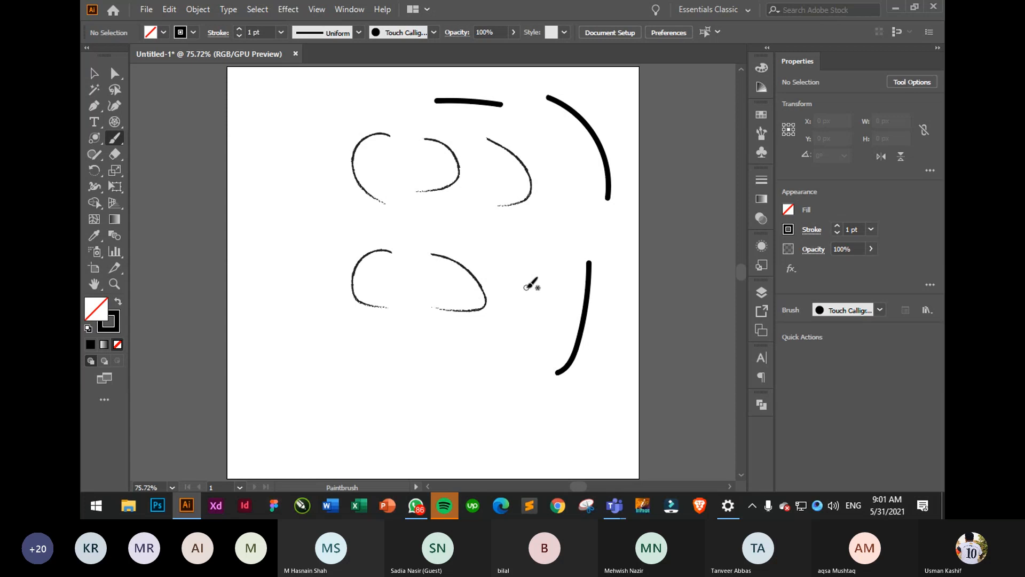
{"action": "left_click_drag", "start_coordinate": [545, 267], "coordinate": [487, 382]}
{"action": "left_click_drag", "start_coordinate": [300, 182], "coordinate": [315, 374]}
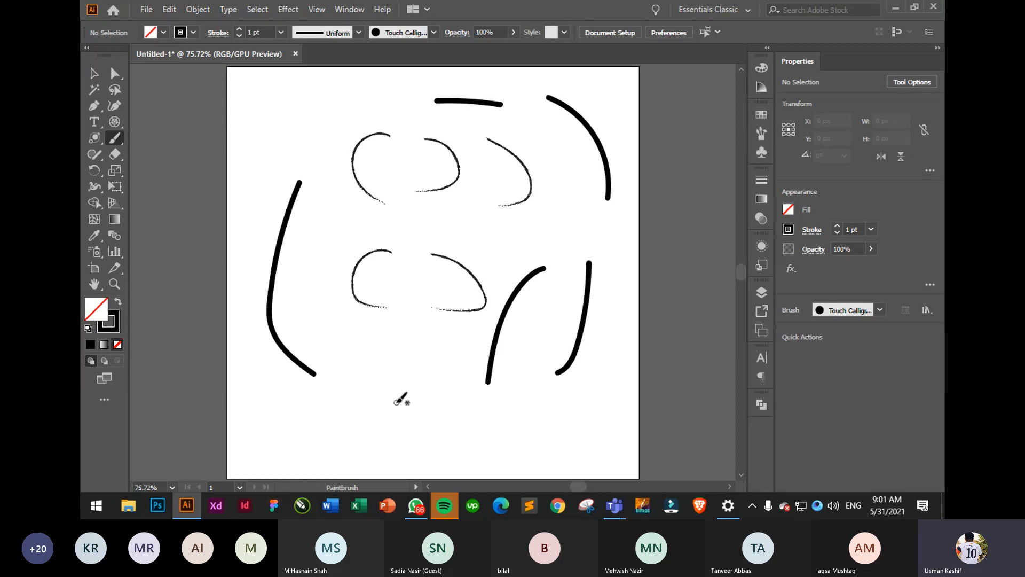
{"action": "left_click_drag", "start_coordinate": [396, 402], "coordinate": [432, 322]}
- Paint three thick strokes on the left with the 10 pt. Round brush
{"action": "left_click", "coordinate": [433, 34]}
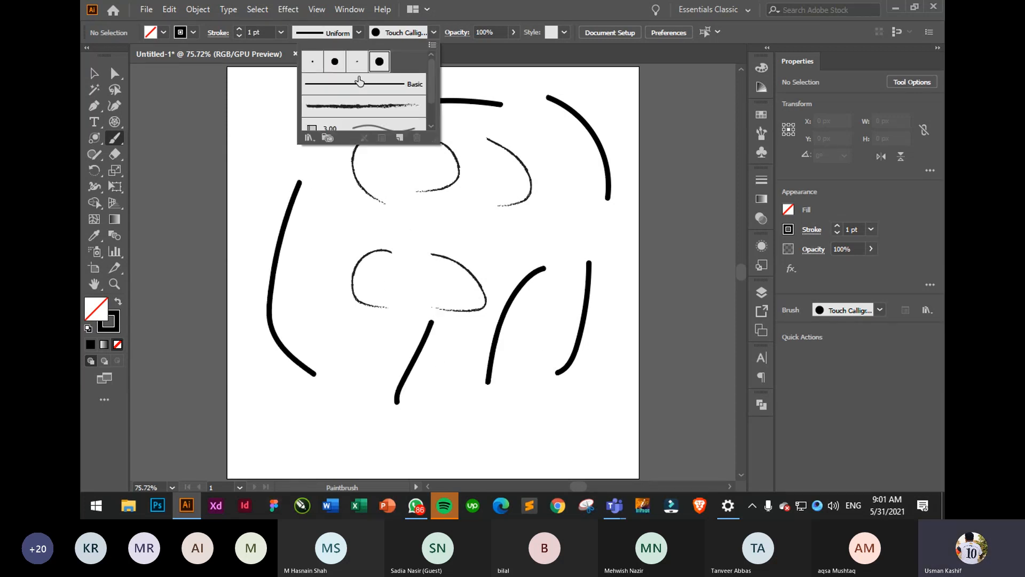
{"action": "left_click", "coordinate": [334, 63]}
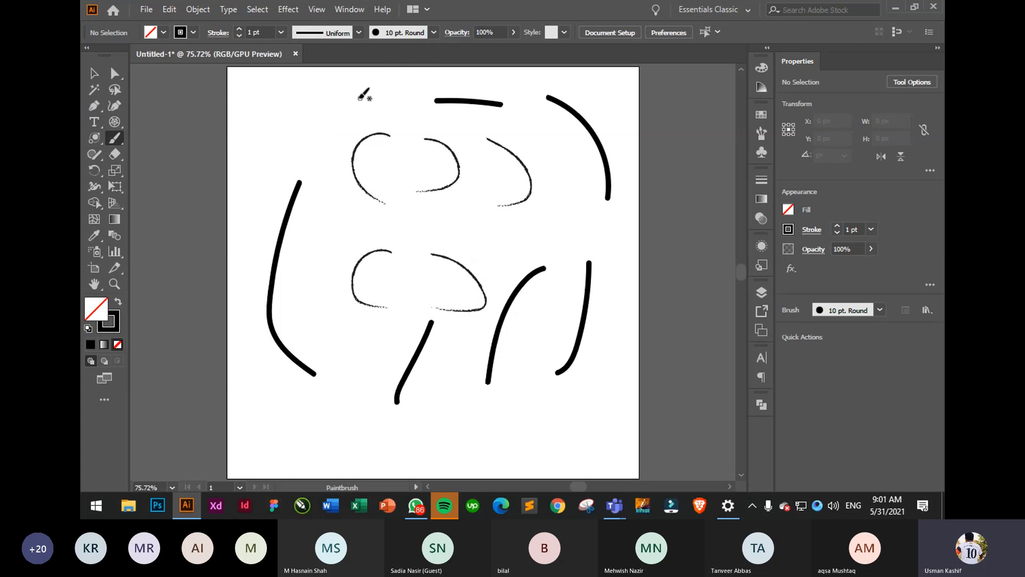
{"action": "left_click_drag", "start_coordinate": [358, 97], "coordinate": [291, 143]}
{"action": "left_click_drag", "start_coordinate": [299, 95], "coordinate": [234, 221]}
{"action": "left_click_drag", "start_coordinate": [337, 184], "coordinate": [304, 330]}
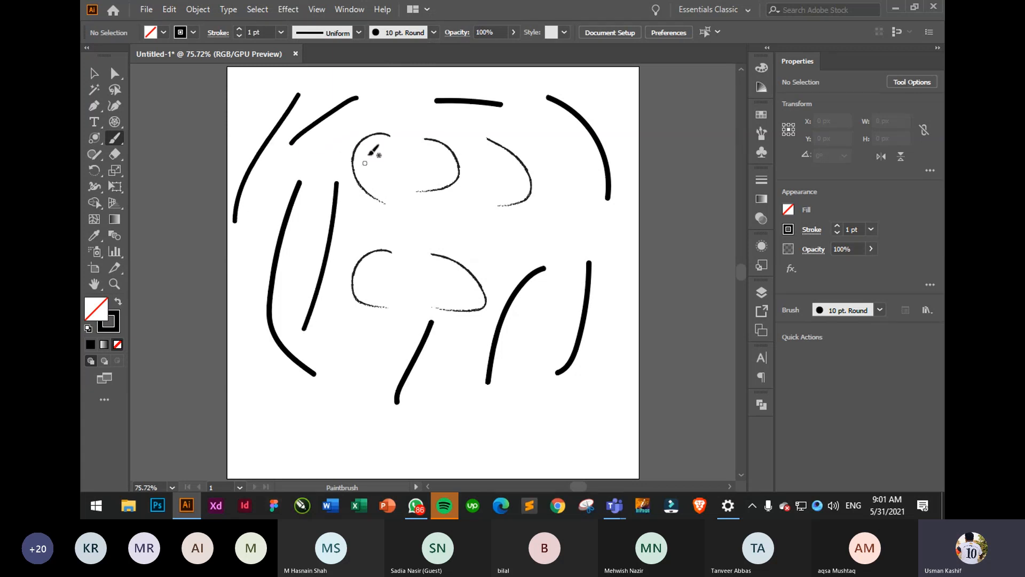
- Paint four thin strokes with the 3 pt. Round brush, then clear the artboard
{"action": "left_click", "coordinate": [408, 35]}
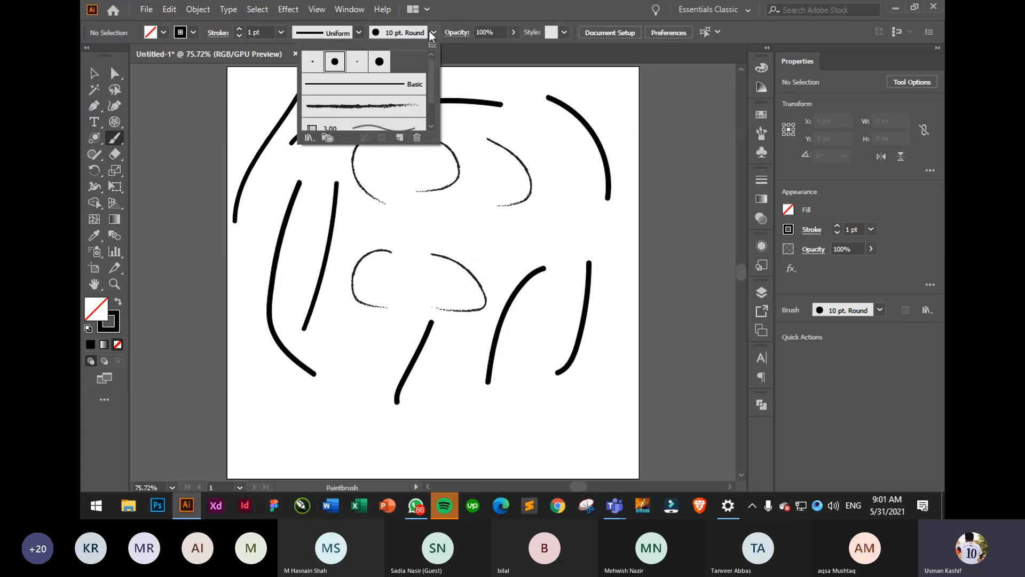
{"action": "left_click", "coordinate": [313, 68]}
{"action": "left_click_drag", "start_coordinate": [469, 338], "coordinate": [453, 372]}
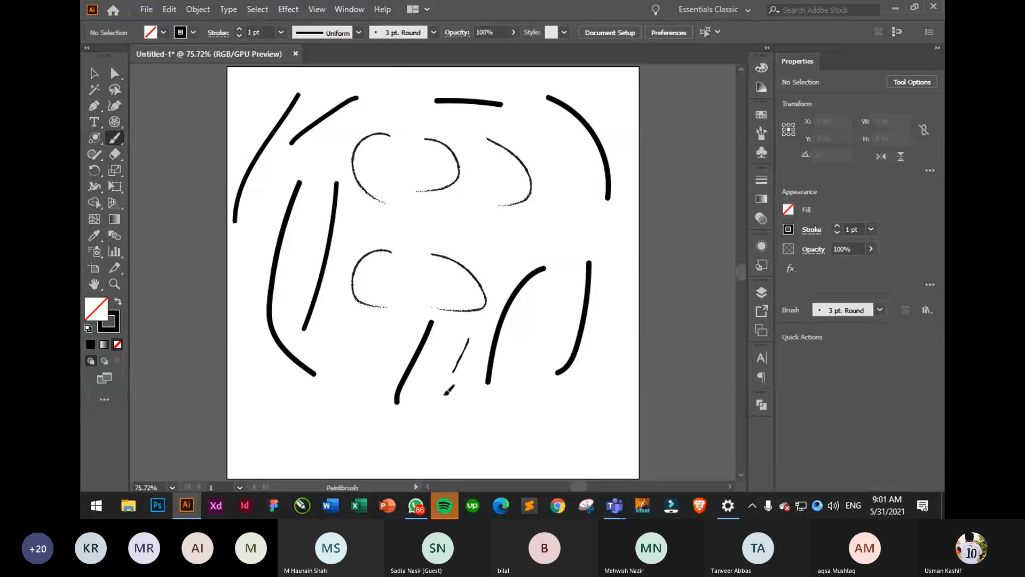
{"action": "left_click_drag", "start_coordinate": [446, 394], "coordinate": [432, 433]}
{"action": "left_click_drag", "start_coordinate": [528, 348], "coordinate": [487, 419]}
{"action": "left_click_drag", "start_coordinate": [555, 197], "coordinate": [502, 226]}
{"action": "key", "text": "ctrl+a"}
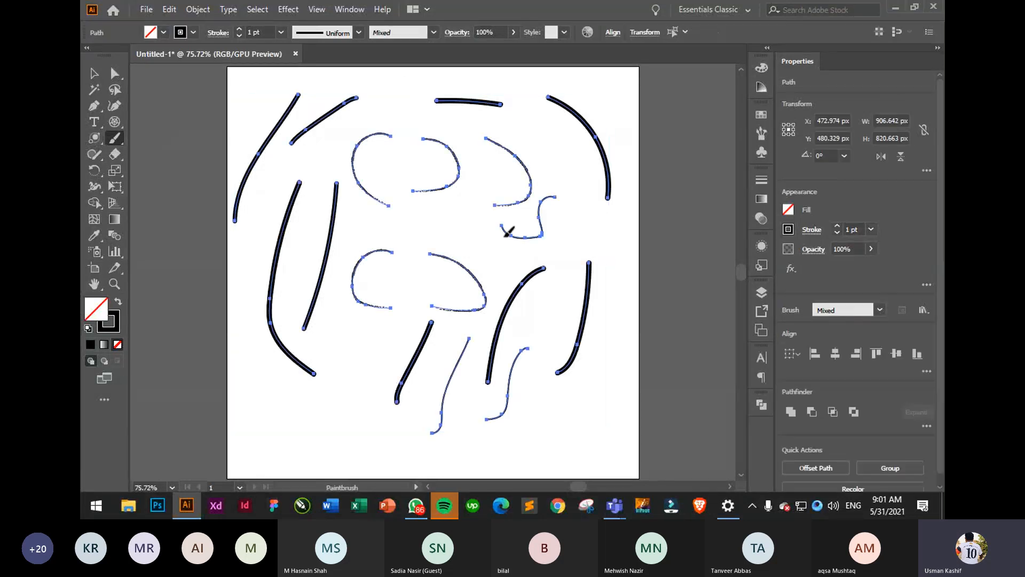
{"action": "key", "text": "Delete"}
- Paint letter-like 'a' and 'f' shapes and a head profile, then clear them
{"action": "mouse_move", "coordinate": [385, 199]}
{"action": "left_mouse_down"}
{"action": "mouse_move", "coordinate": [343, 229]}
{"action": "mouse_move", "coordinate": [422, 223]}
{"action": "left_mouse_up"}
{"action": "mouse_move", "coordinate": [411, 267]}
{"action": "left_mouse_down"}
{"action": "mouse_move", "coordinate": [341, 319]}
{"action": "mouse_move", "coordinate": [431, 317]}
{"action": "left_mouse_up"}
{"action": "mouse_move", "coordinate": [508, 219]}
{"action": "left_mouse_down"}
{"action": "mouse_move", "coordinate": [481, 286]}
{"action": "mouse_move", "coordinate": [458, 302]}
{"action": "left_mouse_up"}
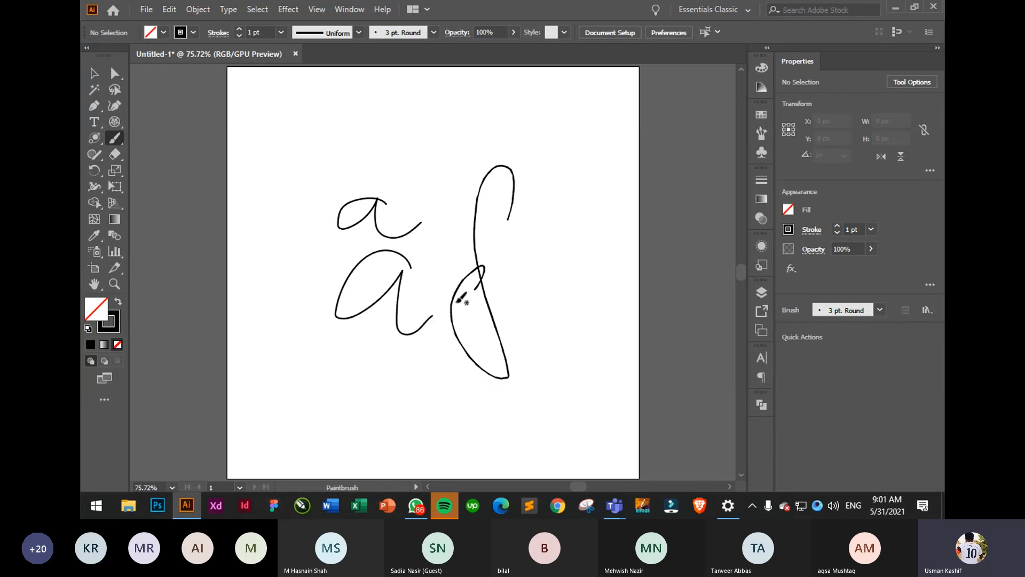
{"action": "mouse_move", "coordinate": [481, 183]}
{"action": "left_mouse_down"}
{"action": "mouse_move", "coordinate": [273, 280]}
{"action": "mouse_move", "coordinate": [389, 424]}
{"action": "mouse_move", "coordinate": [442, 423]}
{"action": "left_mouse_up"}
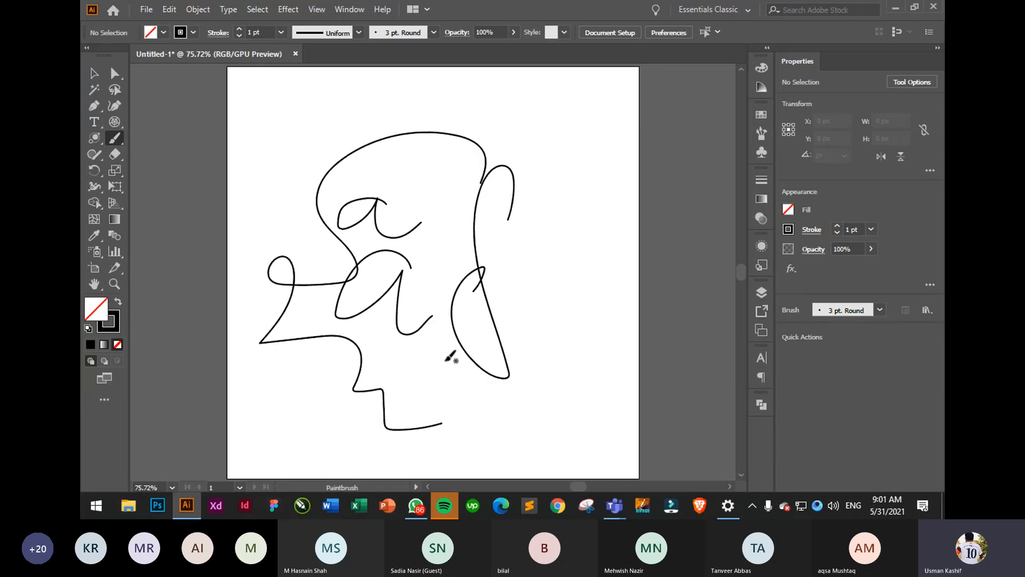
{"action": "key", "text": "ctrl+a"}
{"action": "key", "text": "Delete"}
- Paint a vertical stroke and looping shapes, then clear everything
{"action": "mouse_move", "coordinate": [346, 228]}
{"action": "left_mouse_down"}
{"action": "mouse_move", "coordinate": [360, 316]}
{"action": "mouse_move", "coordinate": [430, 320]}
{"action": "mouse_move", "coordinate": [352, 337]}
{"action": "left_mouse_up"}
{"action": "mouse_move", "coordinate": [311, 274]}
{"action": "left_mouse_down"}
{"action": "mouse_move", "coordinate": [282, 205]}
{"action": "mouse_move", "coordinate": [408, 352]}
{"action": "left_mouse_up"}
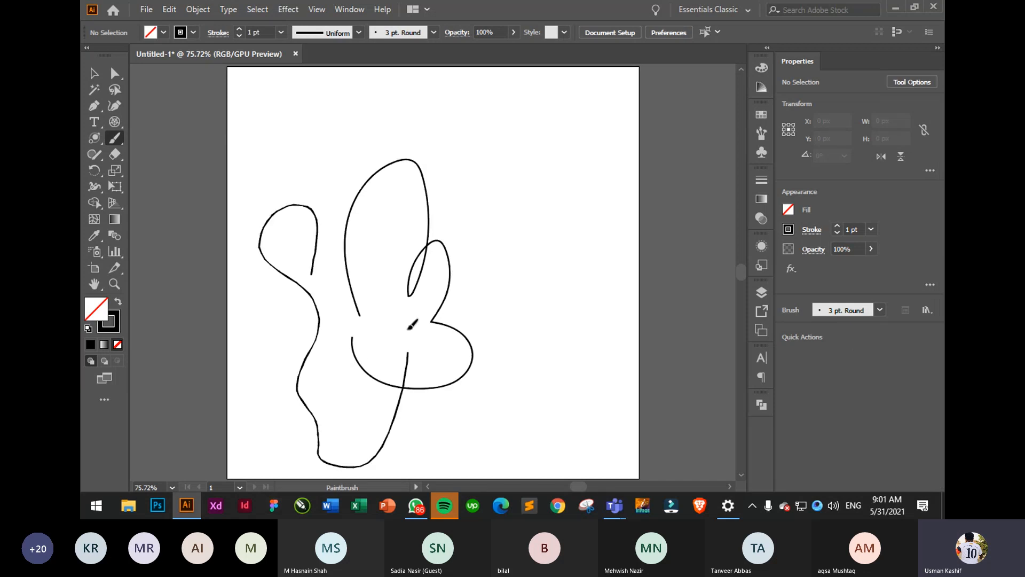
{"action": "key", "text": "ctrl+a"}
{"action": "key", "text": "Delete"}
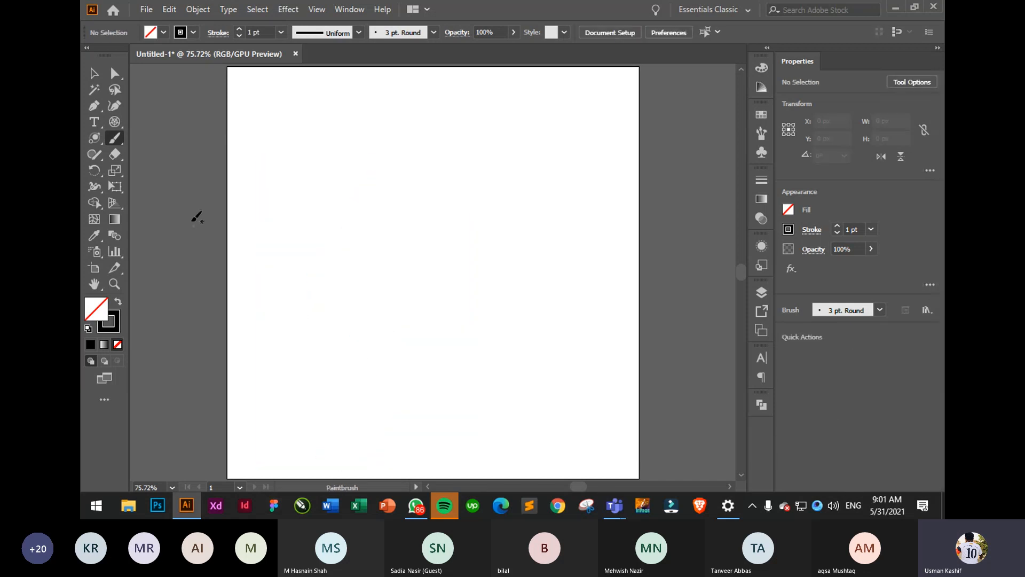
- Paint an open arc with the Blob Brush and select it
{"action": "left_click", "coordinate": [120, 143]}
{"action": "left_click", "coordinate": [153, 155]}
{"action": "mouse_move", "coordinate": [464, 201]}
{"action": "left_mouse_down"}
{"action": "mouse_move", "coordinate": [457, 134]}
{"action": "mouse_move", "coordinate": [428, 283]}
{"action": "mouse_move", "coordinate": [444, 286]}
{"action": "left_mouse_up"}
{"action": "left_click", "coordinate": [94, 74]}
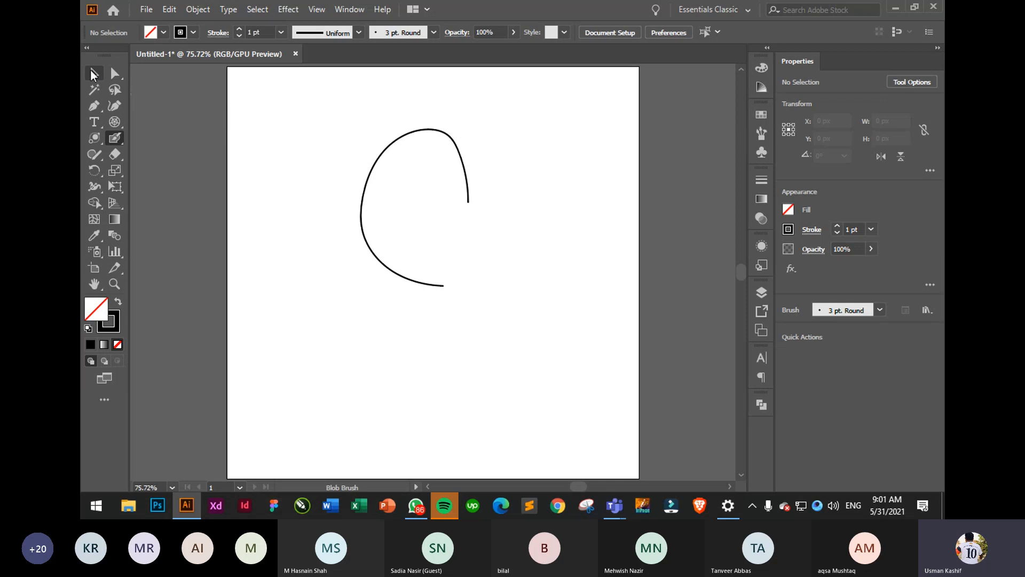
{"action": "scroll", "coordinate": [450, 210], "scroll_direction": "up", "scroll_amount": 2}
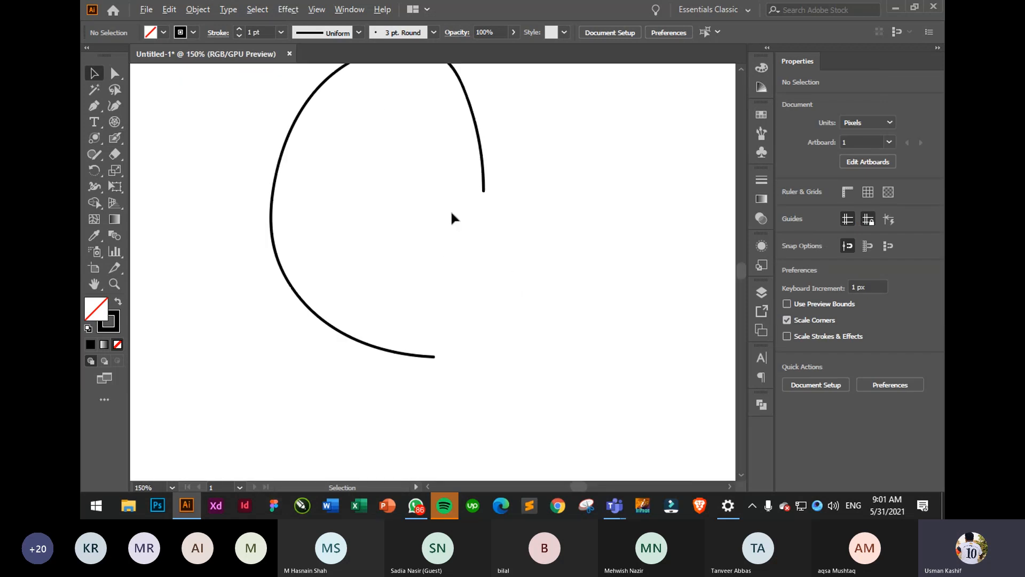
{"action": "left_click", "coordinate": [430, 356]}
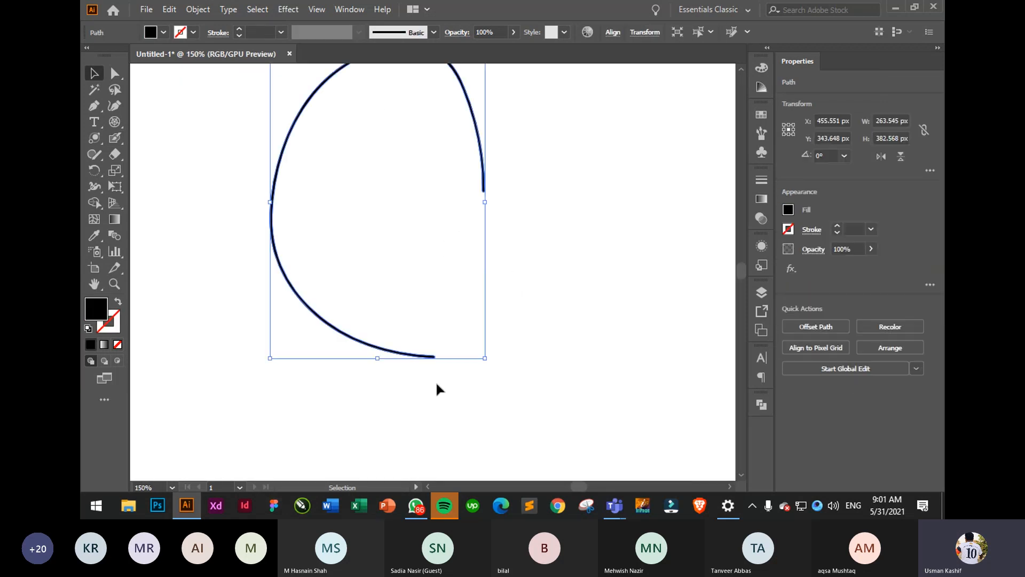
{"action": "scroll", "coordinate": [437, 389], "scroll_direction": "up", "scroll_amount": 9}
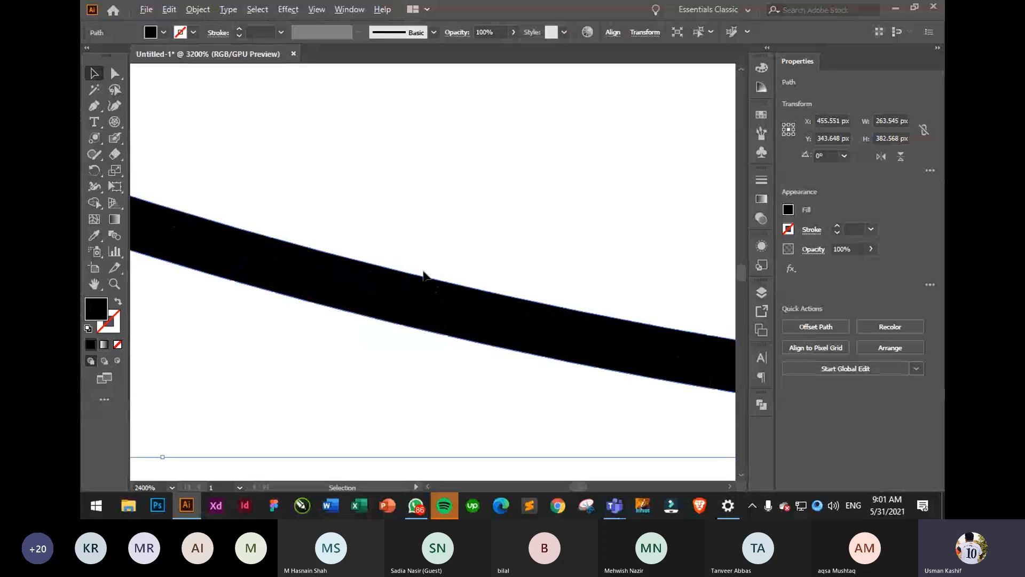
{"action": "scroll", "coordinate": [424, 274], "scroll_direction": "up", "scroll_amount": 1}
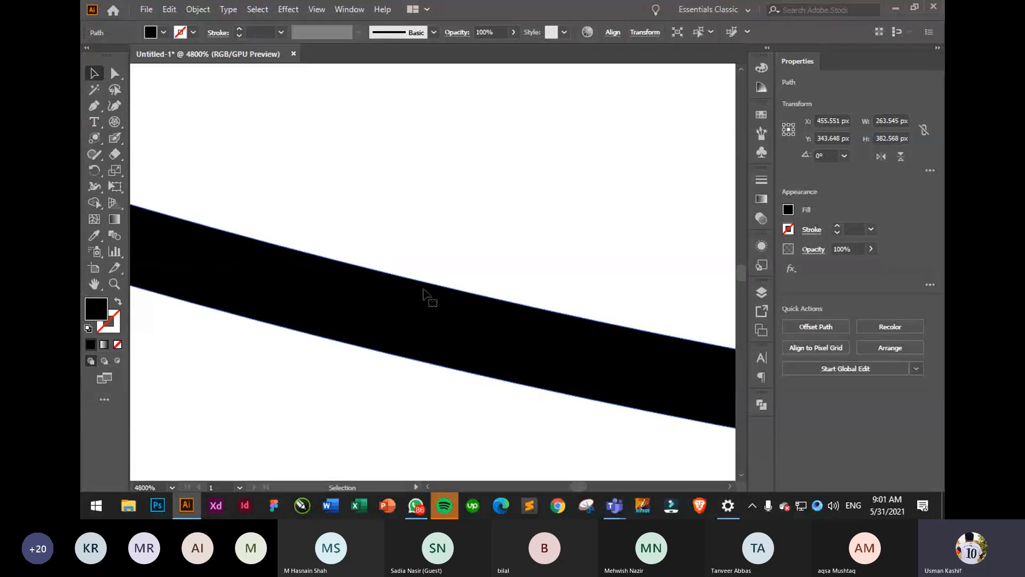
{"action": "scroll", "coordinate": [474, 252], "scroll_direction": "down", "scroll_amount": 10}
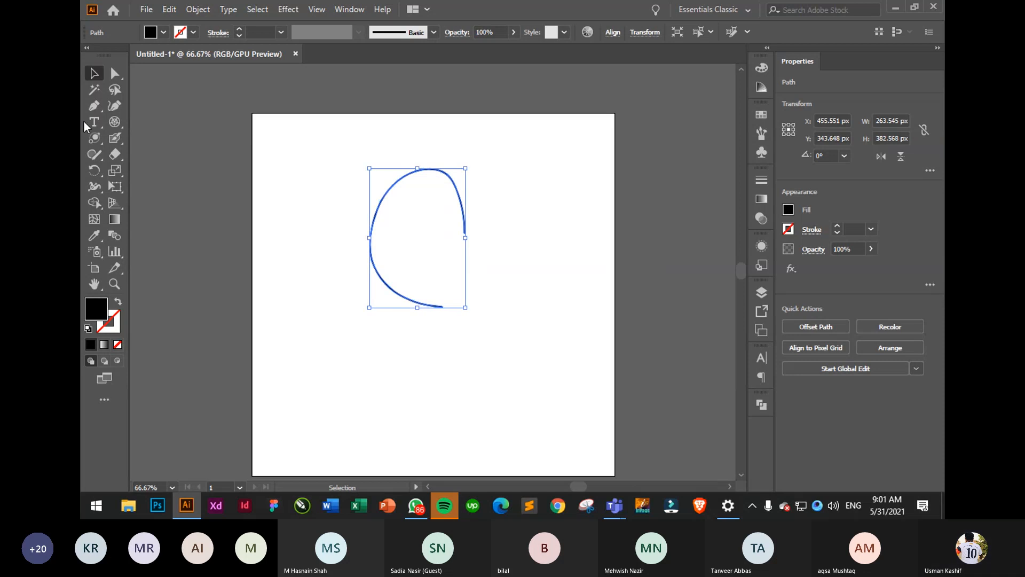
- Paint a C-shaped stroke with the ordinary Paintbrush inside the first curve
{"action": "left_click", "coordinate": [115, 139]}
{"action": "left_click", "coordinate": [170, 138]}
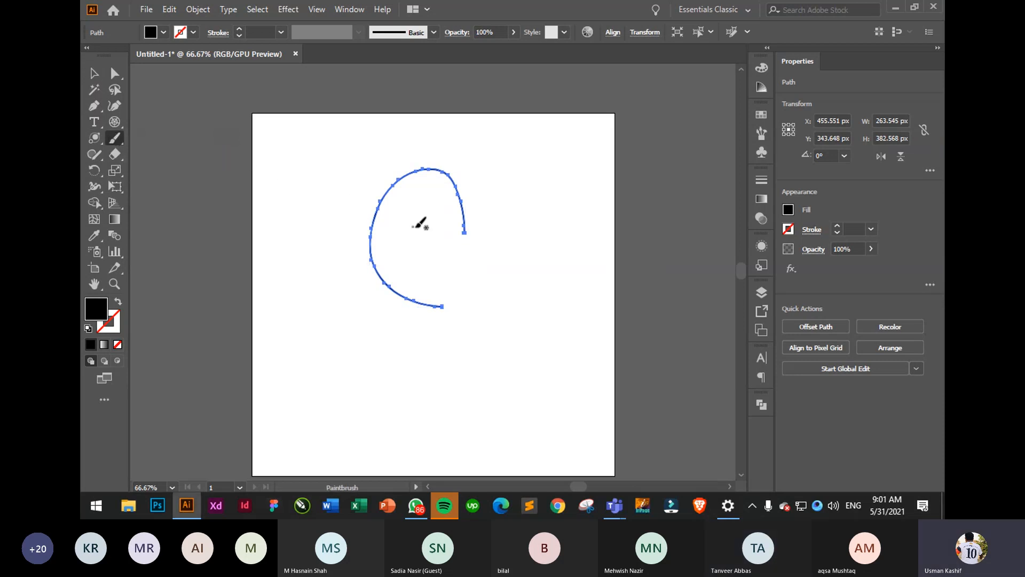
{"action": "mouse_move", "coordinate": [431, 206]}
{"action": "left_mouse_down"}
{"action": "mouse_move", "coordinate": [405, 210]}
{"action": "mouse_move", "coordinate": [435, 270]}
{"action": "left_mouse_up"}
- Marquee-select both curves and delete them
{"action": "left_click", "coordinate": [94, 73]}
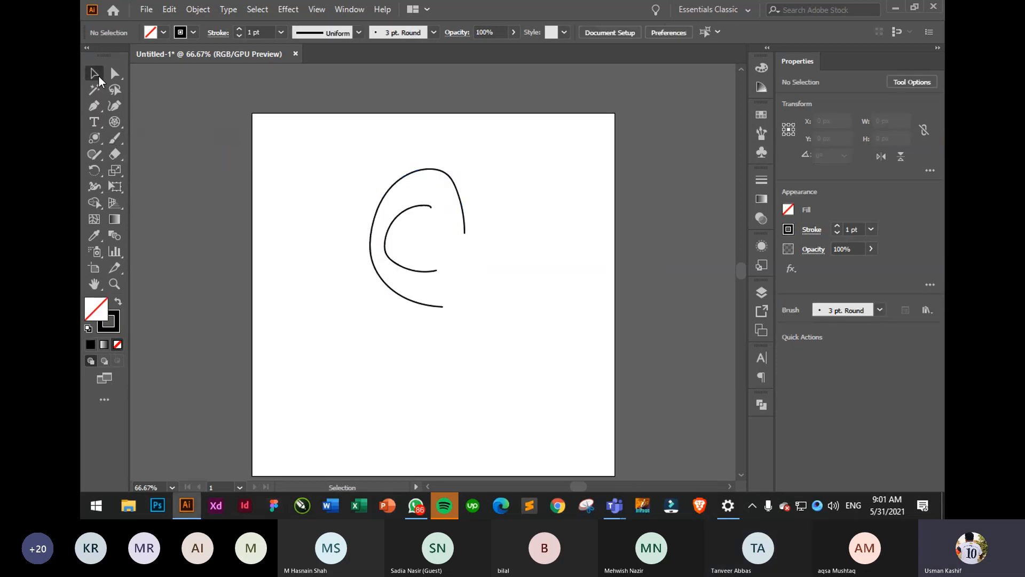
{"action": "left_click_drag", "start_coordinate": [303, 205], "coordinate": [514, 295]}
{"action": "scroll", "coordinate": [380, 229], "scroll_direction": "up", "scroll_amount": 8}
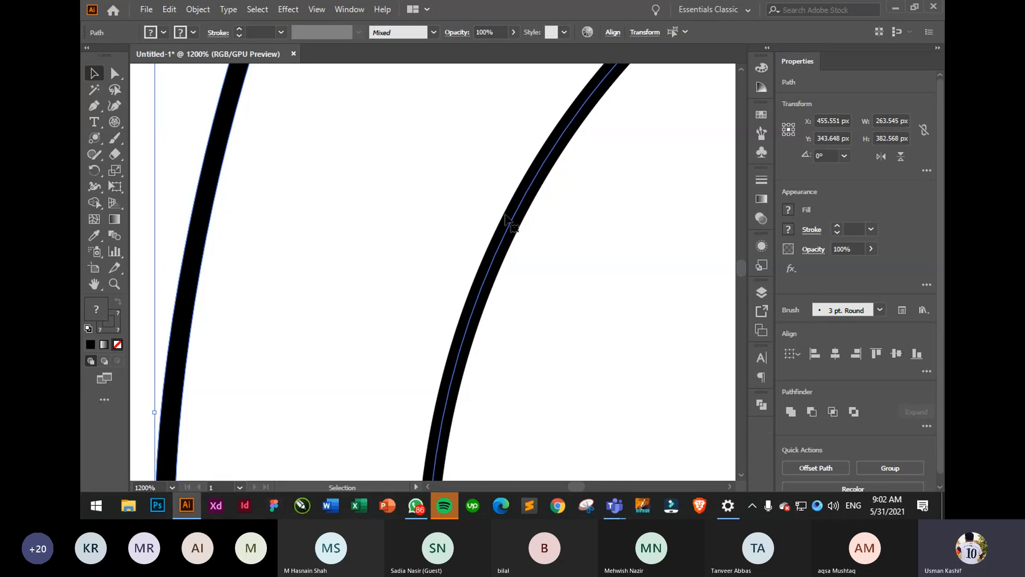
{"action": "left_click_drag", "start_coordinate": [405, 222], "coordinate": [362, 287]}
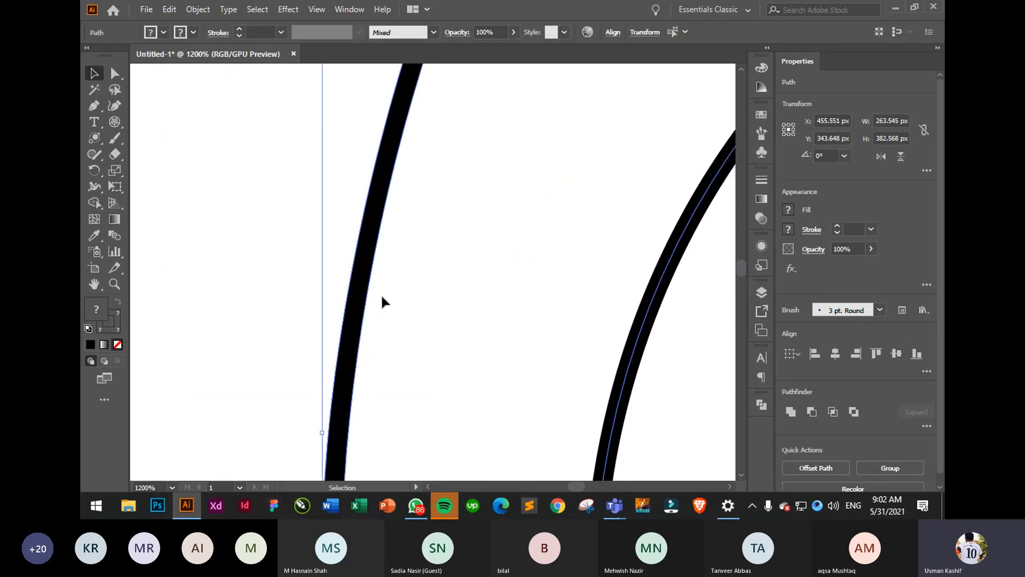
{"action": "left_click", "coordinate": [453, 328]}
{"action": "scroll", "coordinate": [432, 328], "scroll_direction": "down", "scroll_amount": 5}
{"action": "scroll", "coordinate": [431, 328], "scroll_direction": "down", "scroll_amount": 4}
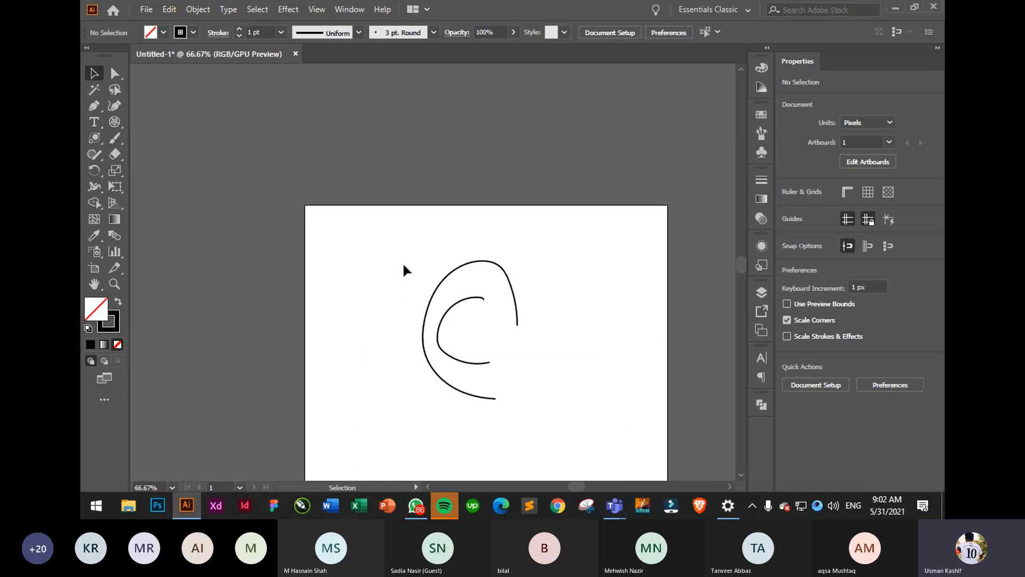
{"action": "left_click_drag", "start_coordinate": [403, 261], "coordinate": [601, 384]}
{"action": "key", "text": "Delete"}
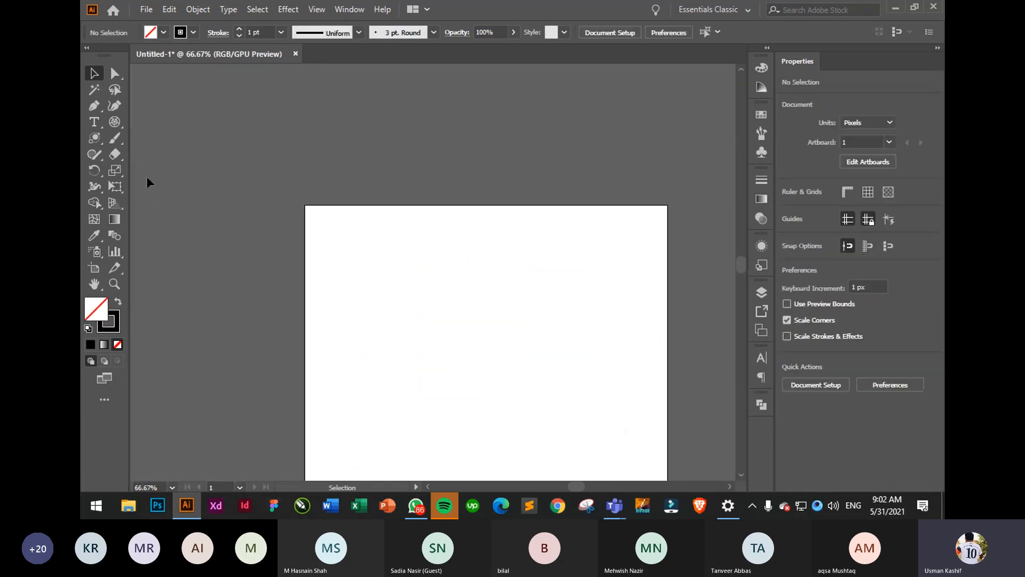
- Write the word 'Stroke' freehand in black with the Paintbrush
{"action": "left_click", "coordinate": [114, 140]}
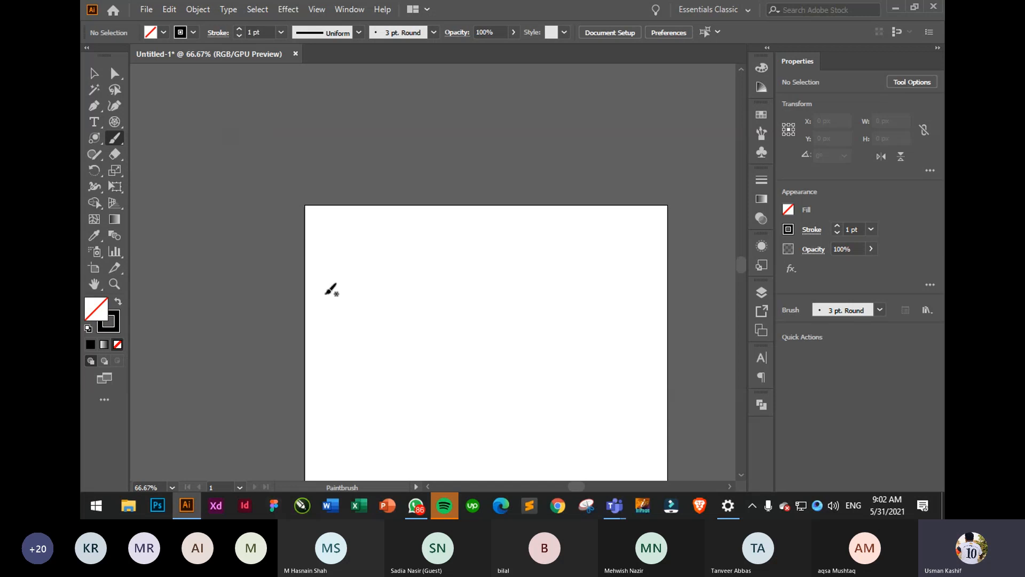
{"action": "mouse_move", "coordinate": [384, 255]}
{"action": "left_mouse_down"}
{"action": "mouse_move", "coordinate": [402, 215]}
{"action": "mouse_move", "coordinate": [388, 320]}
{"action": "mouse_move", "coordinate": [398, 313]}
{"action": "left_mouse_up"}
{"action": "mouse_move", "coordinate": [432, 248]}
{"action": "left_mouse_down"}
{"action": "mouse_move", "coordinate": [430, 284]}
{"action": "mouse_move", "coordinate": [473, 332]}
{"action": "left_mouse_up"}
{"action": "mouse_move", "coordinate": [470, 303]}
{"action": "left_mouse_down"}
{"action": "mouse_move", "coordinate": [514, 335]}
{"action": "mouse_move", "coordinate": [536, 294]}
{"action": "mouse_move", "coordinate": [551, 327]}
{"action": "left_mouse_up"}
{"action": "mouse_move", "coordinate": [568, 272]}
{"action": "left_mouse_down"}
{"action": "mouse_move", "coordinate": [560, 301]}
{"action": "mouse_move", "coordinate": [617, 285]}
{"action": "left_mouse_up"}
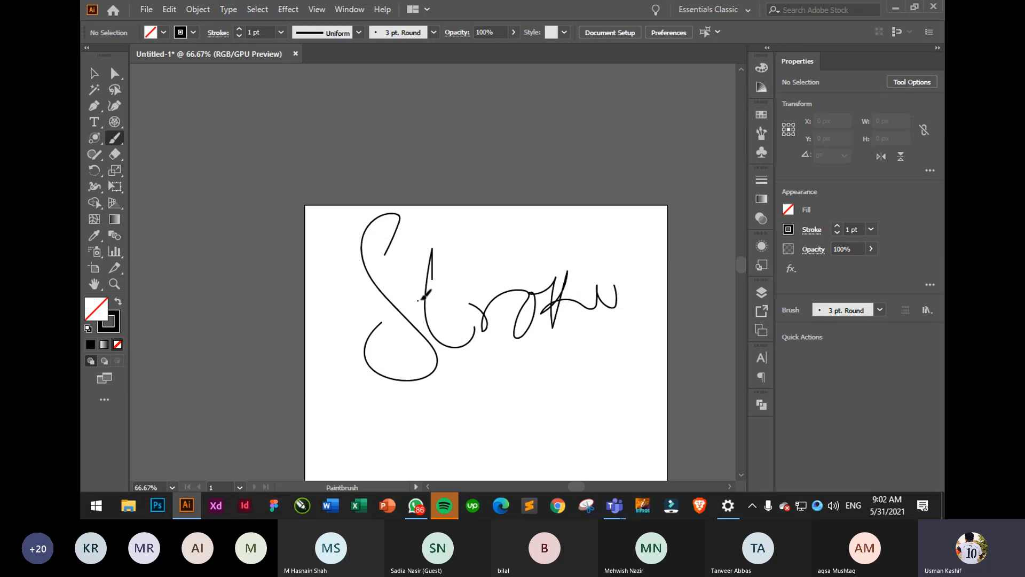
{"action": "left_click_drag", "start_coordinate": [418, 301], "coordinate": [465, 274]}
{"action": "scroll", "coordinate": [463, 314], "scroll_direction": "down", "scroll_amount": 4}
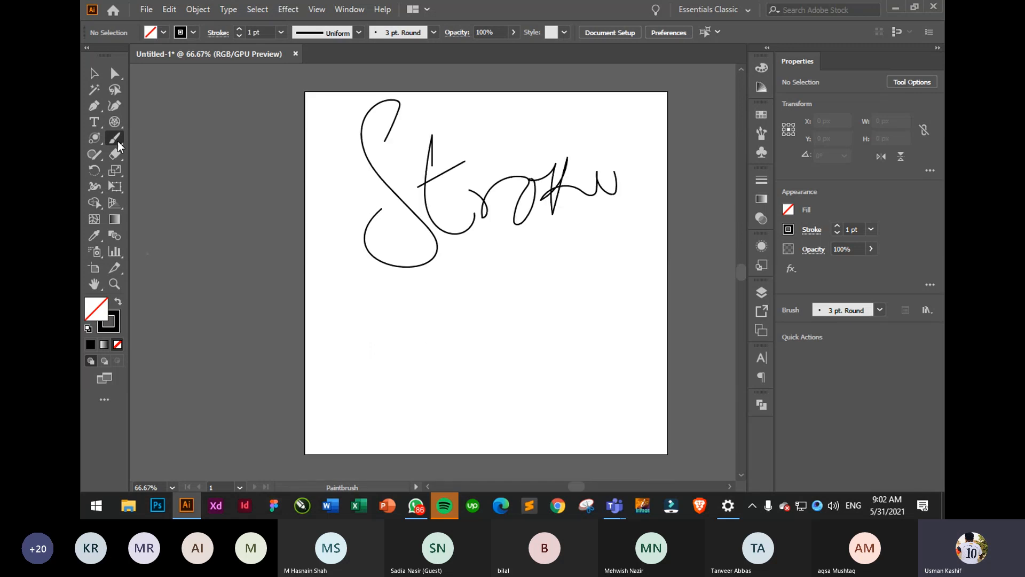
- Write 'Fill' with an underline beneath it using the Blob Brush
{"action": "left_click_drag", "start_coordinate": [117, 140], "coordinate": [150, 155]}
{"action": "left_click_drag", "start_coordinate": [396, 320], "coordinate": [332, 377]}
{"action": "mouse_move", "coordinate": [347, 330]}
{"action": "left_mouse_down"}
{"action": "mouse_move", "coordinate": [502, 303]}
{"action": "mouse_move", "coordinate": [495, 295]}
{"action": "left_mouse_up"}
{"action": "mouse_move", "coordinate": [380, 376]}
{"action": "left_mouse_down"}
{"action": "mouse_move", "coordinate": [406, 373]}
{"action": "mouse_move", "coordinate": [449, 407]}
{"action": "left_mouse_up"}
{"action": "mouse_move", "coordinate": [483, 380]}
{"action": "left_mouse_down"}
{"action": "mouse_move", "coordinate": [485, 392]}
{"action": "mouse_move", "coordinate": [526, 377]}
{"action": "mouse_move", "coordinate": [579, 393]}
{"action": "left_mouse_up"}
{"action": "left_click", "coordinate": [488, 339]}
{"action": "left_click_drag", "start_coordinate": [448, 435], "coordinate": [648, 436]}
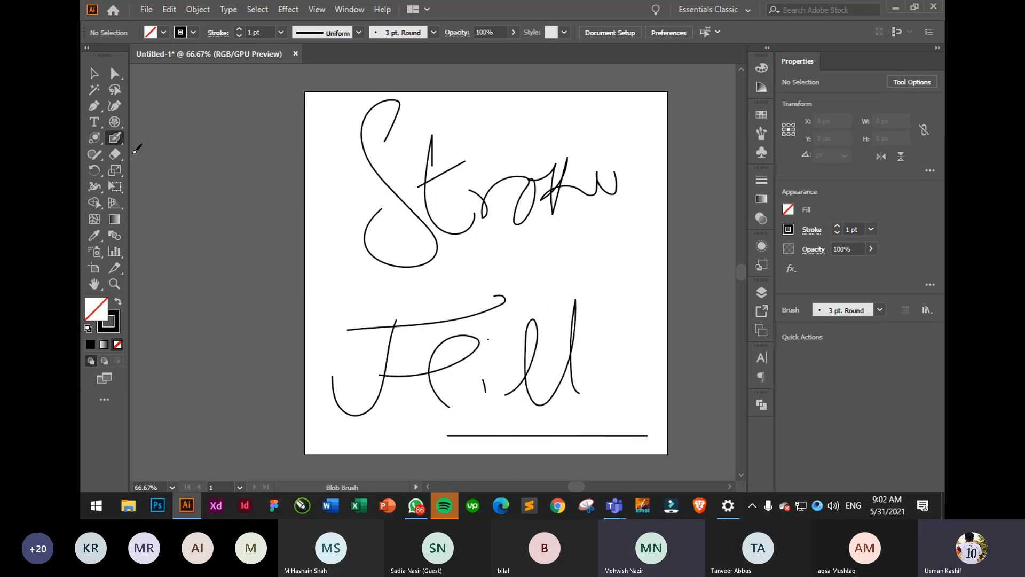
- Give the 'Fill' lettering and its underline a red fill swatch
{"action": "left_click", "coordinate": [94, 74]}
{"action": "left_click_drag", "start_coordinate": [310, 289], "coordinate": [636, 454]}
{"action": "left_click", "coordinate": [788, 210]}
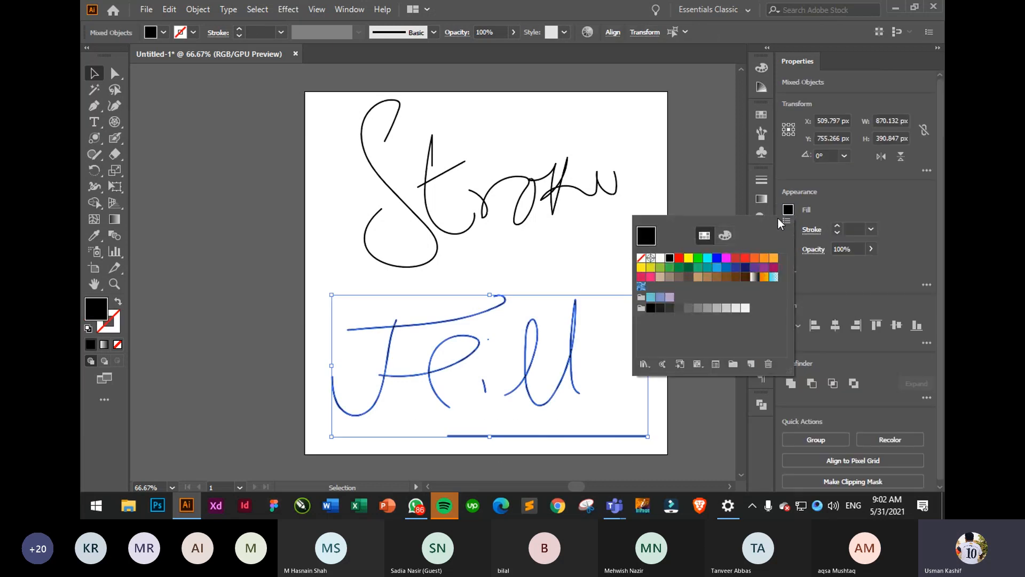
{"action": "left_click", "coordinate": [679, 258]}
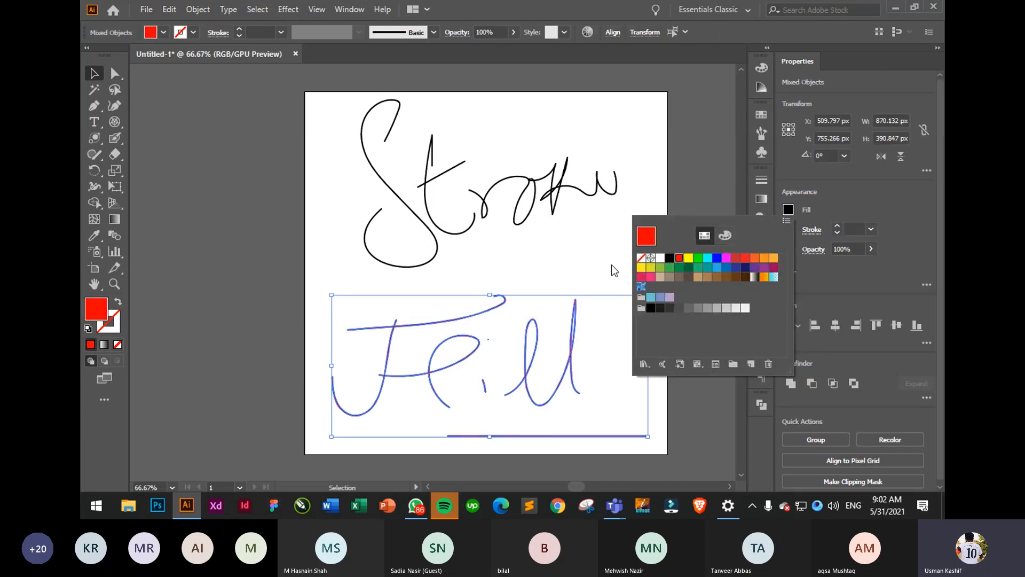
{"action": "left_click", "coordinate": [549, 265]}
- Set the 'Stroke' lettering's stroke colour to red
{"action": "left_click_drag", "start_coordinate": [337, 158], "coordinate": [620, 229]}
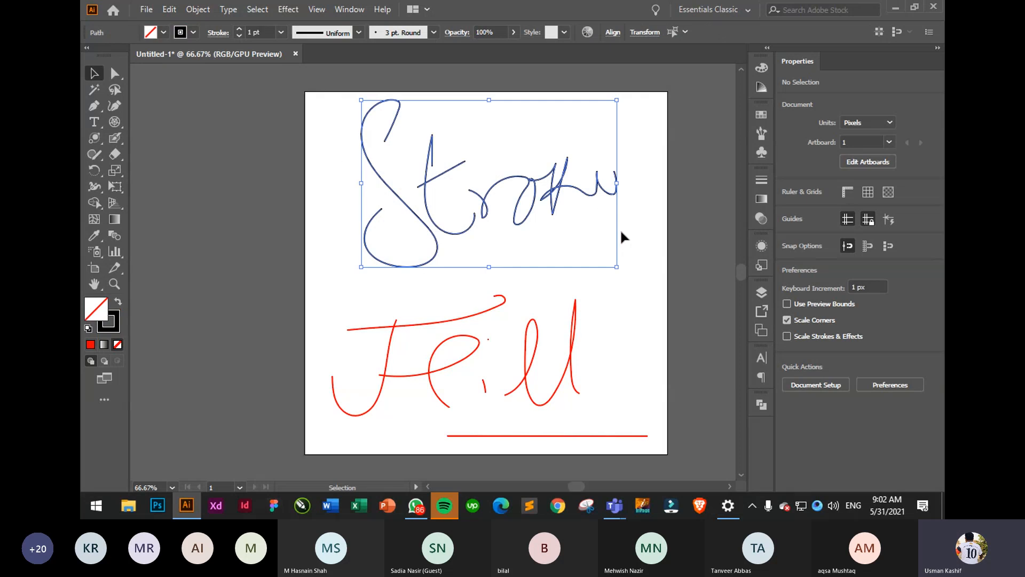
{"action": "left_click", "coordinate": [790, 230]}
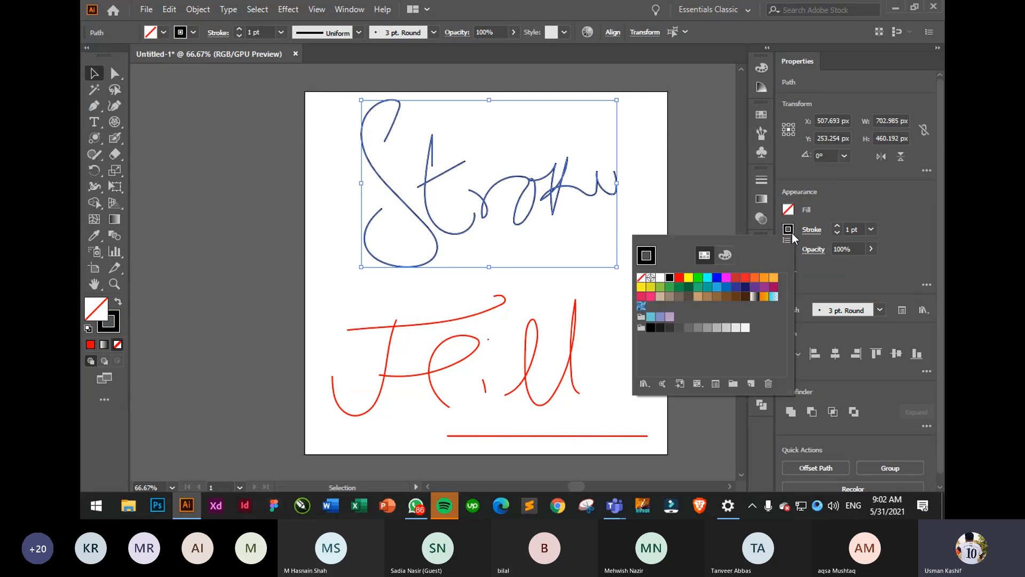
{"action": "left_click", "coordinate": [746, 283]}
{"action": "left_click", "coordinate": [636, 156]}
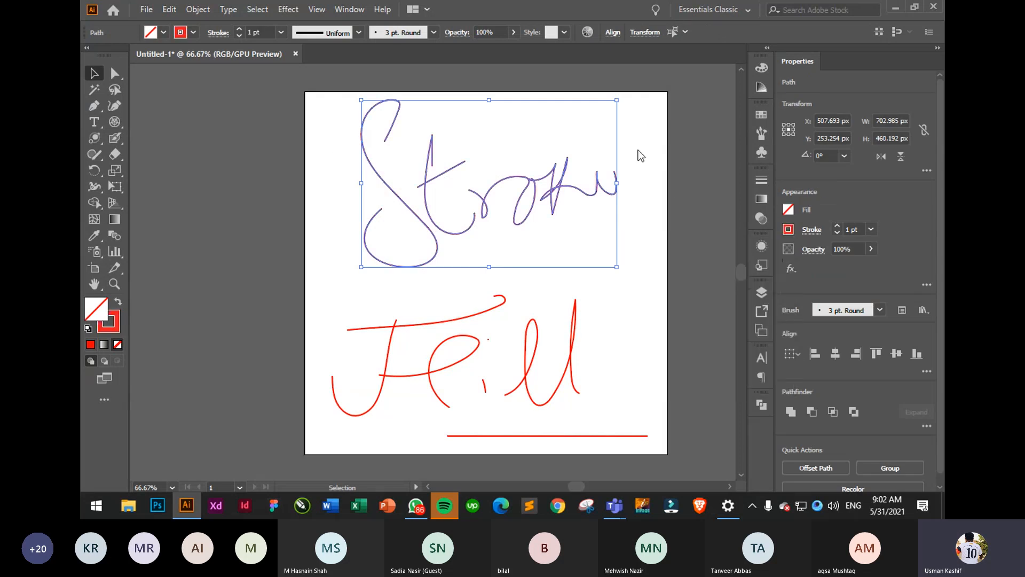
{"action": "left_click", "coordinate": [644, 206]}
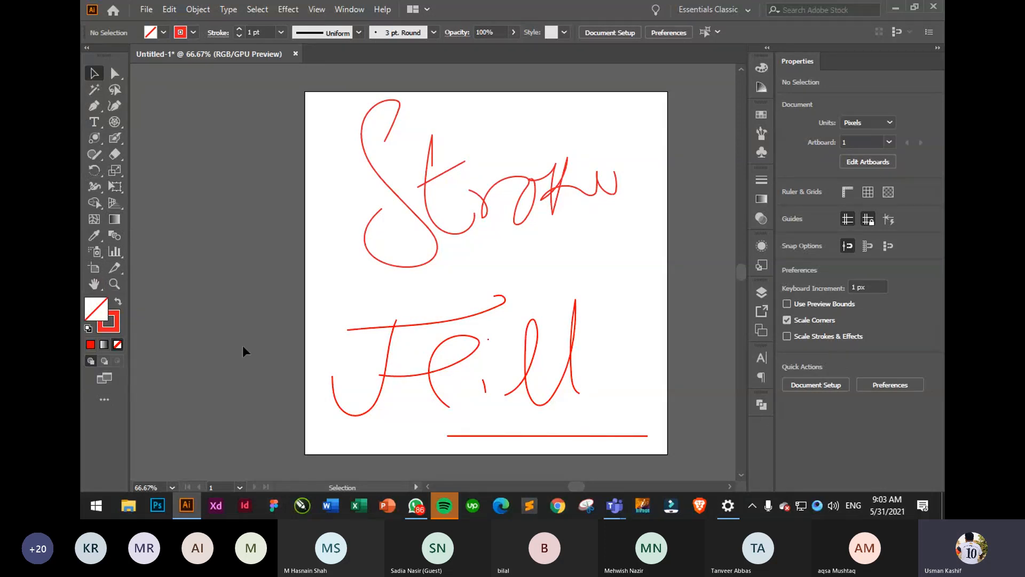
- Zoom in on the 'Fill' lettering, zoom back out, and pan the artboard toward centre
{"action": "left_click", "coordinate": [116, 287]}
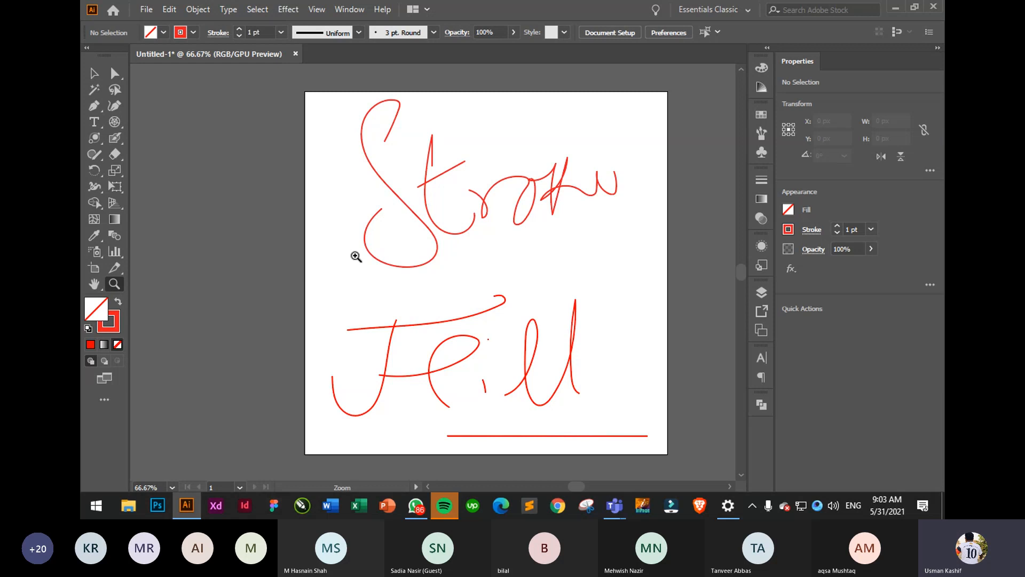
{"action": "left_click", "coordinate": [534, 314]}
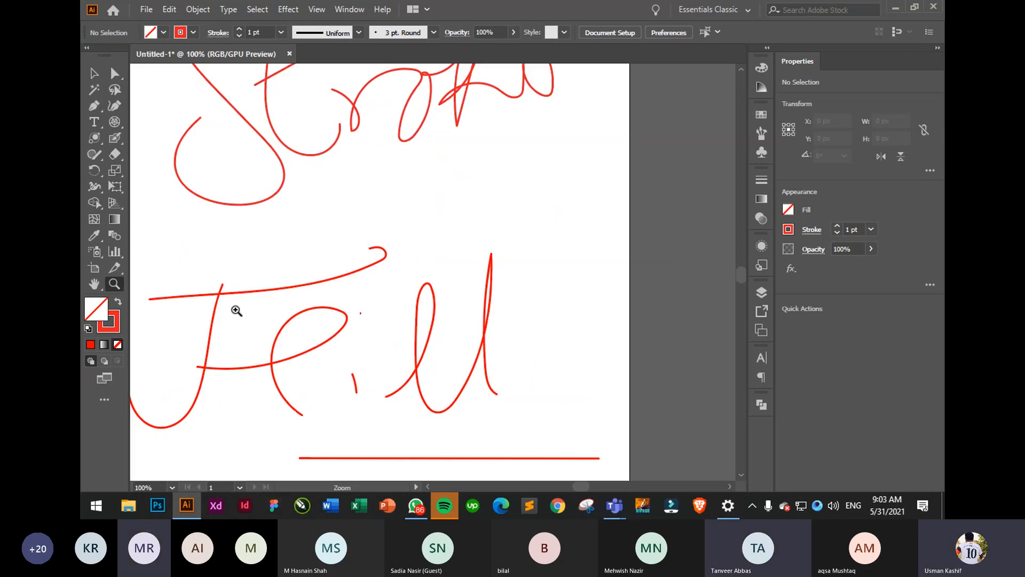
{"action": "key", "text": "ctrl+minus"}
{"action": "key", "text": "ctrl+minus"}
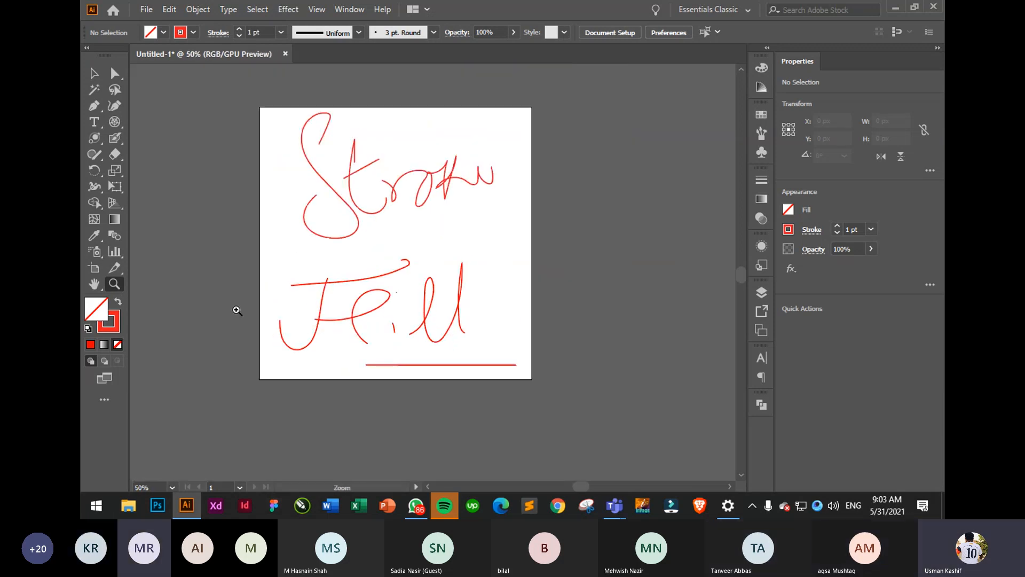
{"action": "left_click", "coordinate": [94, 286]}
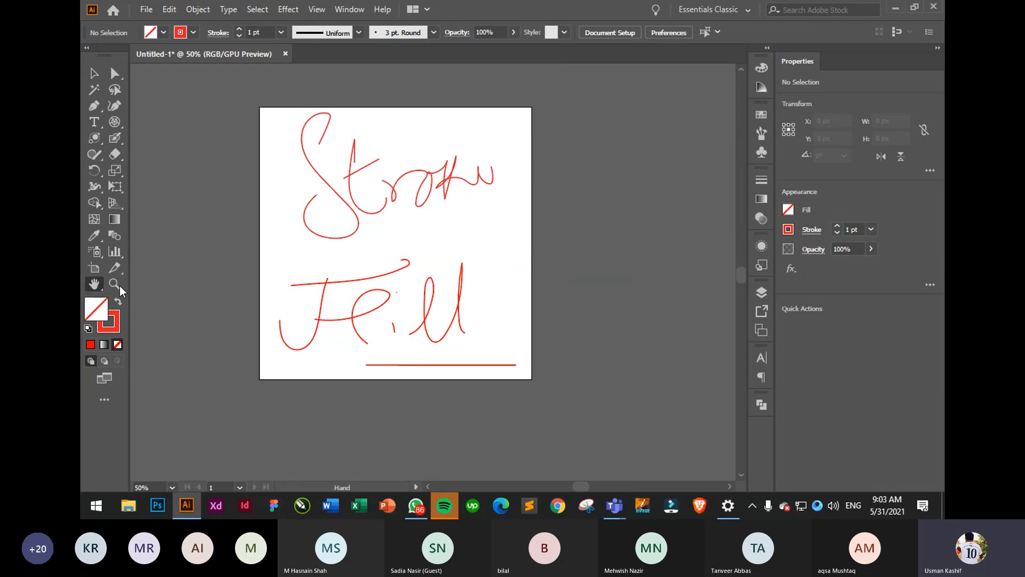
{"action": "left_click_drag", "start_coordinate": [329, 222], "coordinate": [449, 278]}
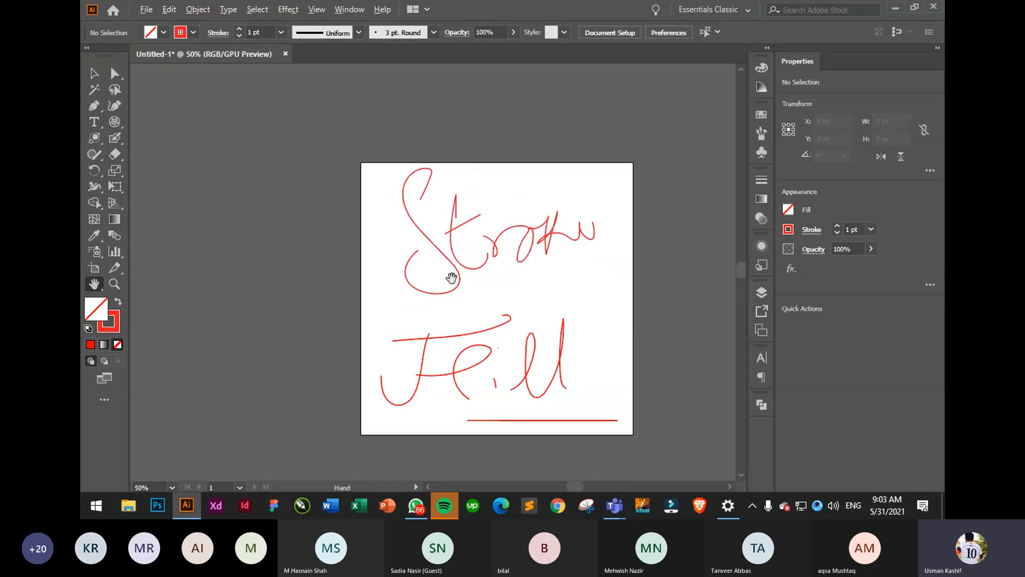
{"action": "scroll", "coordinate": [449, 278], "scroll_direction": "up", "scroll_amount": 5}
- Pan around to view the artboard's left edge and the underline below 'Fill'
{"action": "key", "text": "v"}
{"action": "left_click_drag", "start_coordinate": [311, 216], "coordinate": [343, 204]}
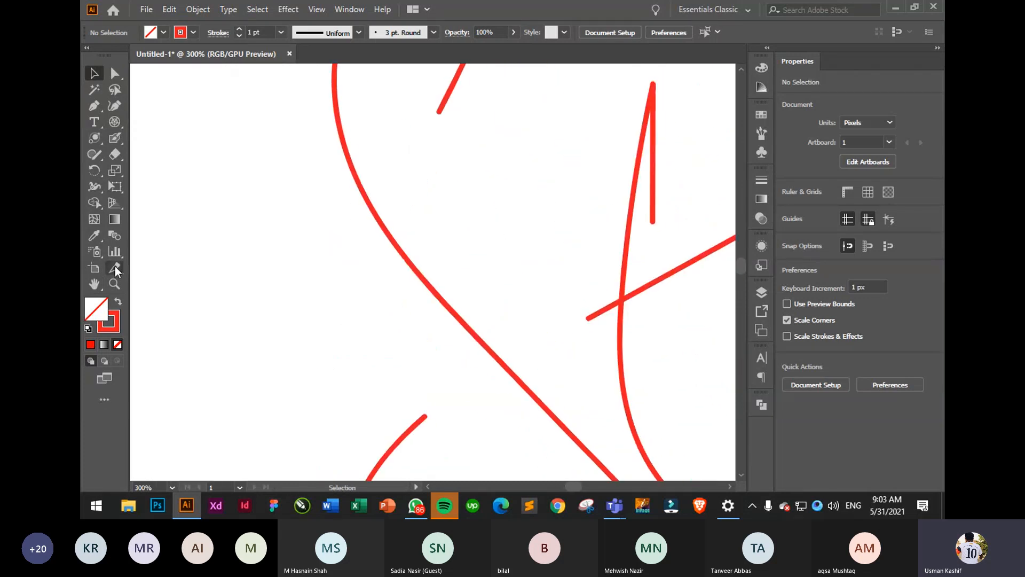
{"action": "left_click", "coordinate": [100, 287]}
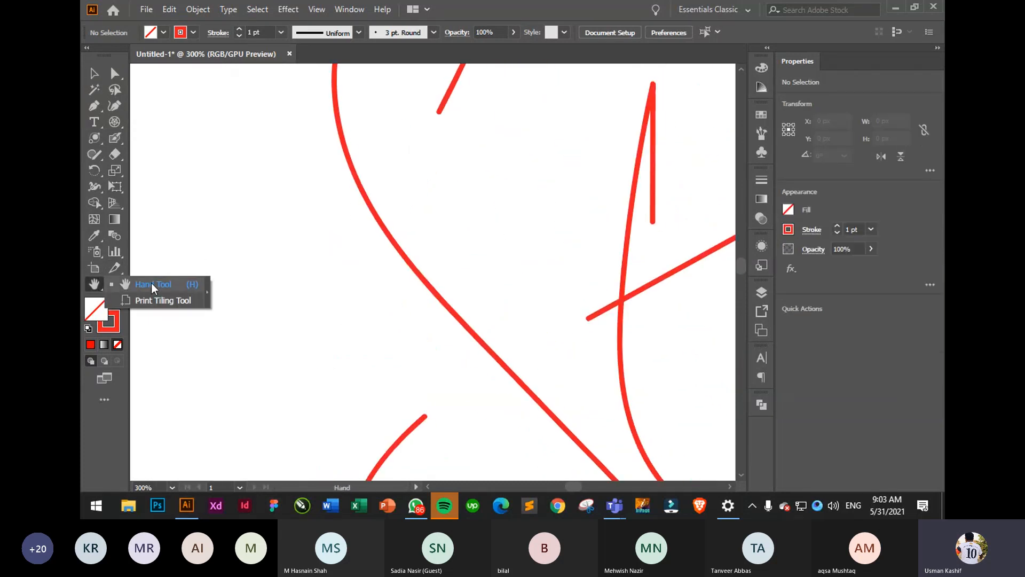
{"action": "scroll", "coordinate": [181, 213], "scroll_direction": "down", "scroll_amount": 5}
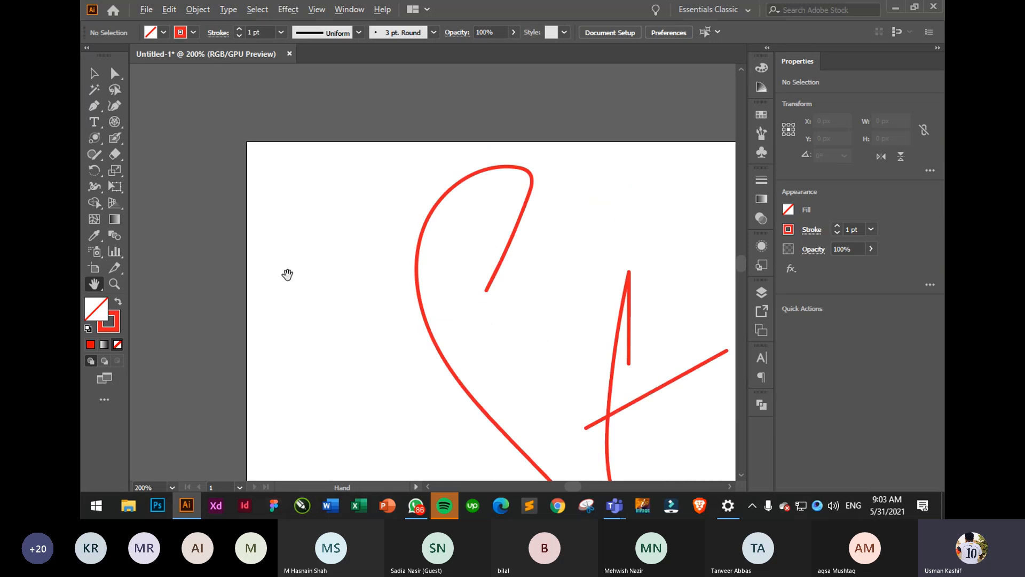
{"action": "left_click_drag", "start_coordinate": [310, 289], "coordinate": [448, 279]}
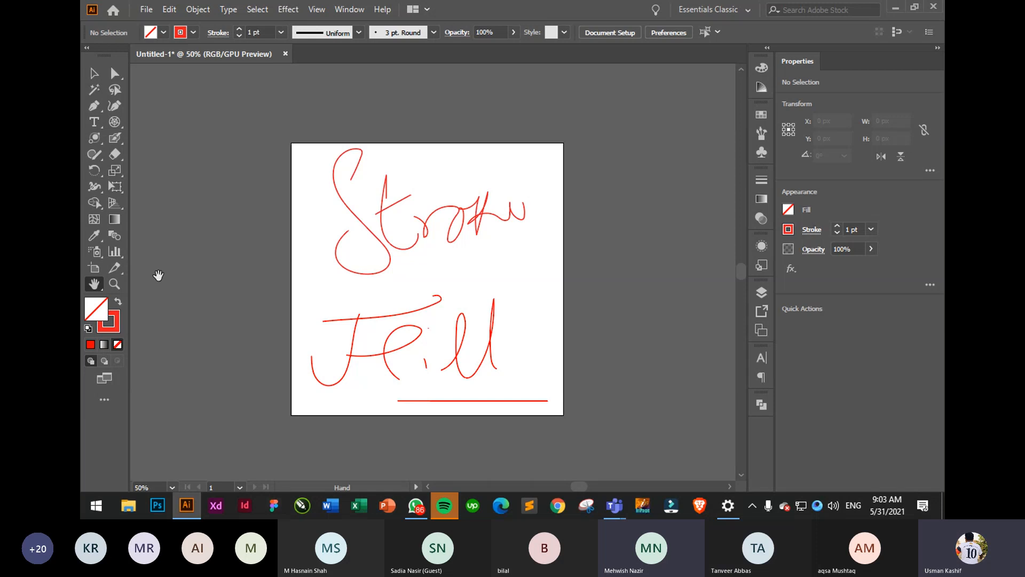
{"action": "scroll", "coordinate": [318, 316], "scroll_direction": "down", "scroll_amount": 1}
{"action": "left_click_drag", "start_coordinate": [406, 326], "coordinate": [308, 289]}
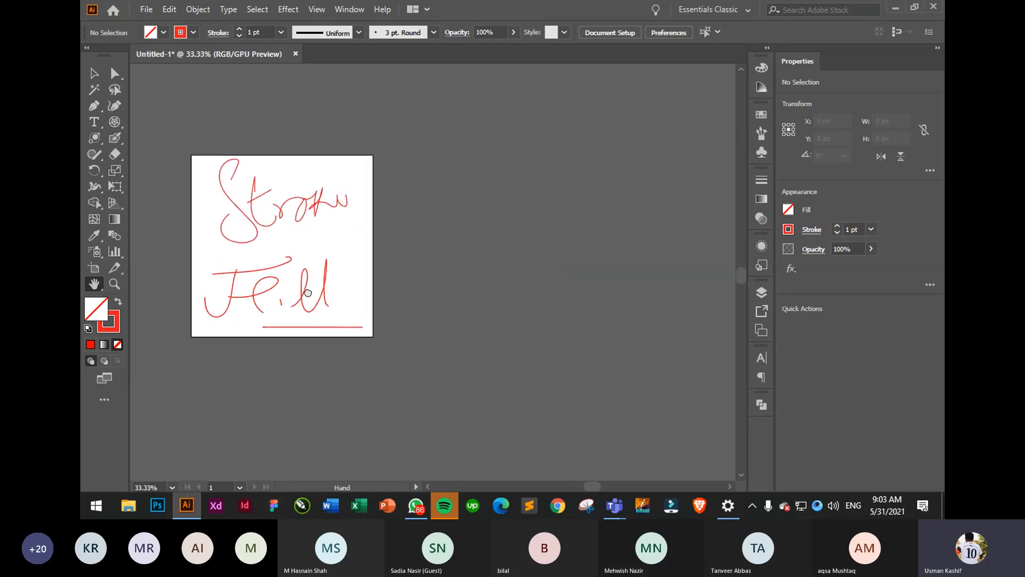
- Resize Artboard 1's bottom and right edges, undoing an accidental tiny artboard
{"action": "left_click", "coordinate": [92, 271]}
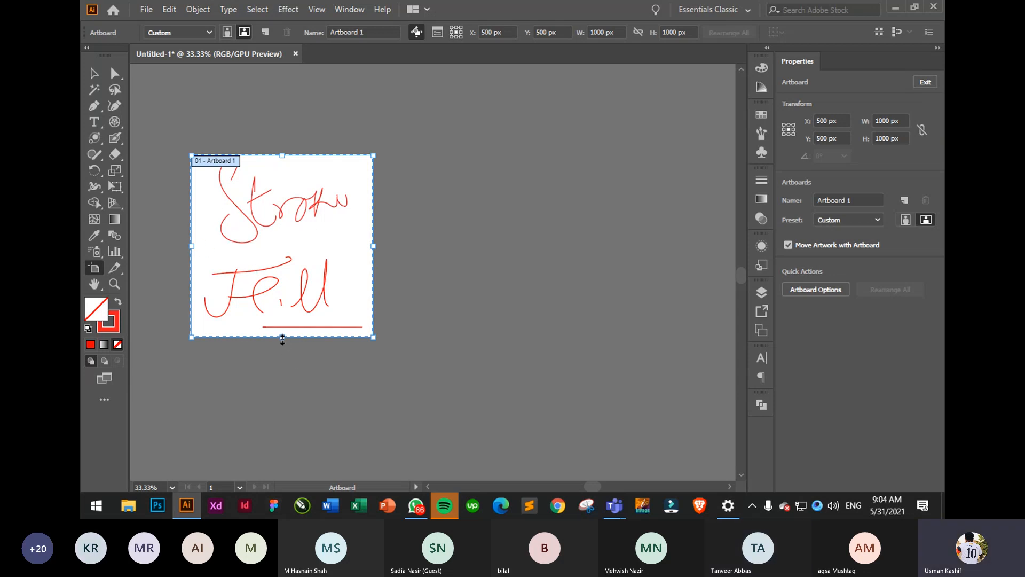
{"action": "mouse_move", "coordinate": [282, 339]}
{"action": "left_mouse_down"}
{"action": "mouse_move", "coordinate": [284, 382]}
{"action": "mouse_move", "coordinate": [281, 345]}
{"action": "left_mouse_up"}
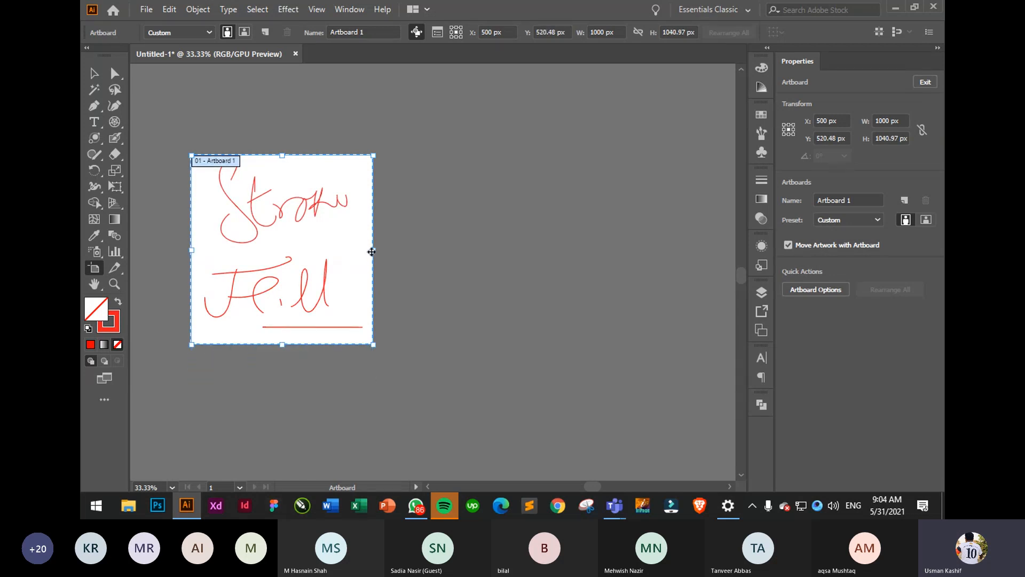
{"action": "left_click_drag", "start_coordinate": [378, 252], "coordinate": [369, 254]}
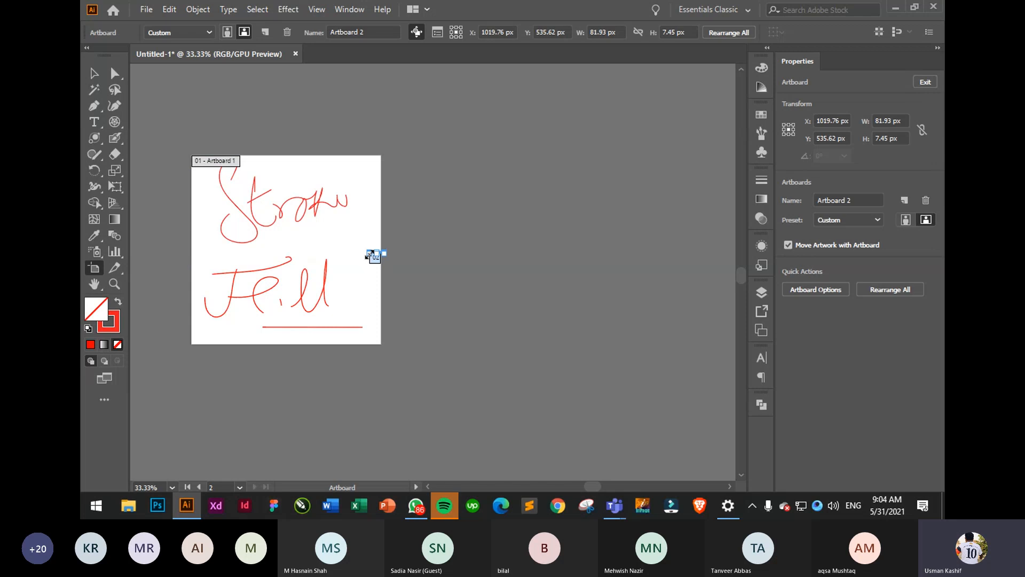
{"action": "key", "text": "h"}
{"action": "key", "text": "ctrl+z"}
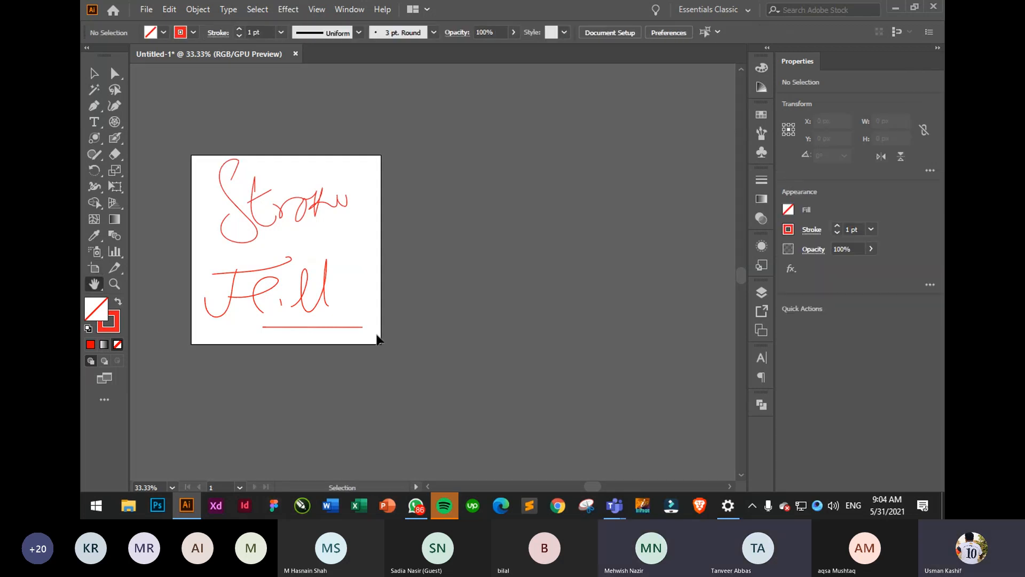
- Resize Artboard 1 from its top-right corner and Alt-drag a duplicate to the right
{"action": "left_click", "coordinate": [94, 267]}
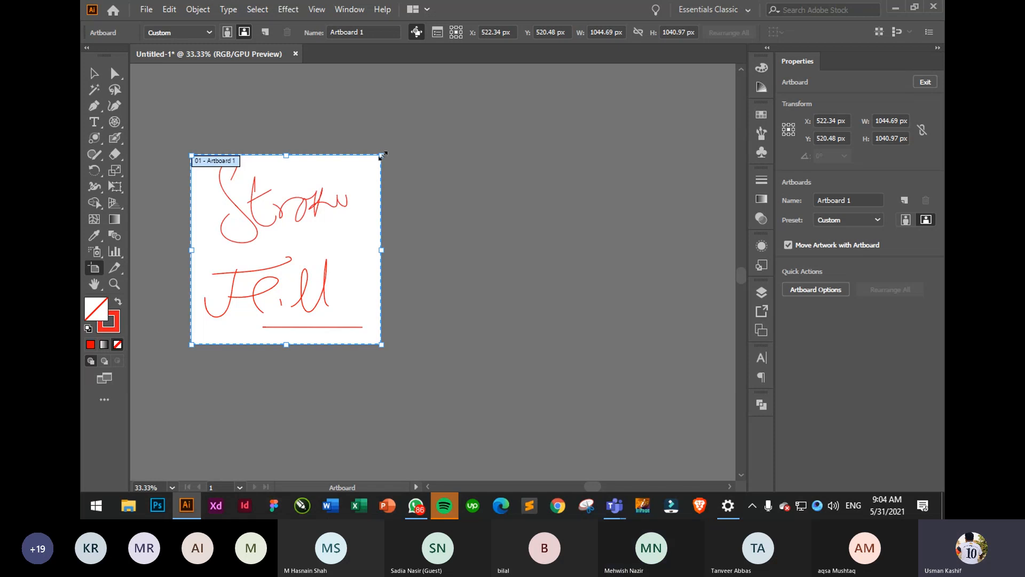
{"action": "left_click_drag", "start_coordinate": [381, 155], "coordinate": [372, 151]}
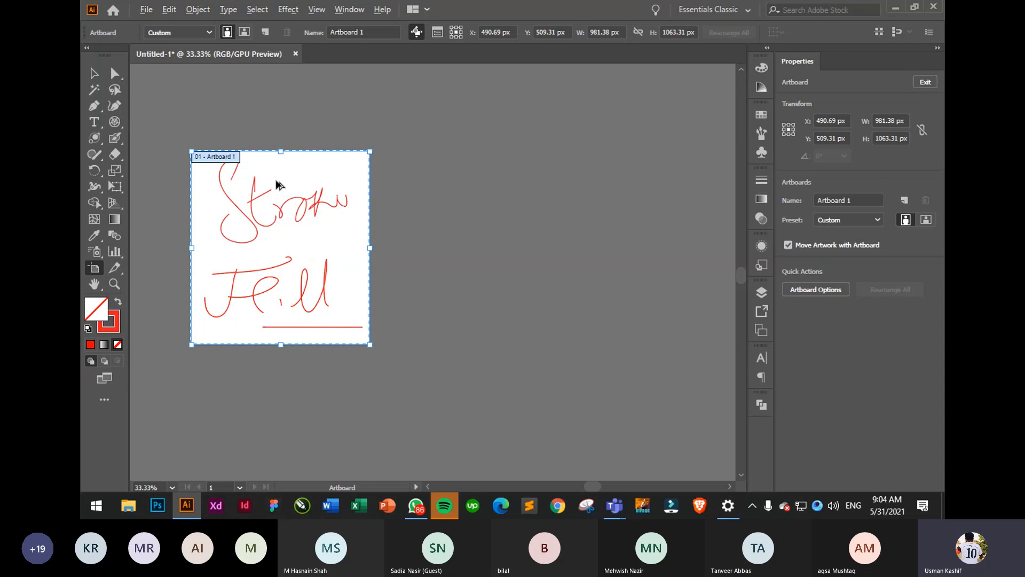
{"action": "left_click_drag", "start_coordinate": [277, 182], "coordinate": [469, 186]}
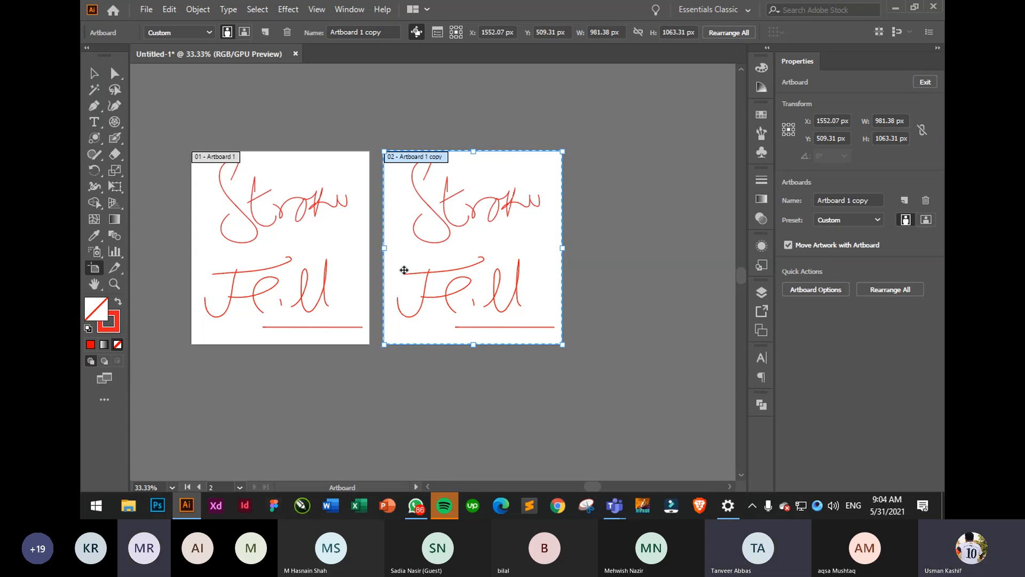
{"action": "left_click", "coordinate": [94, 73]}
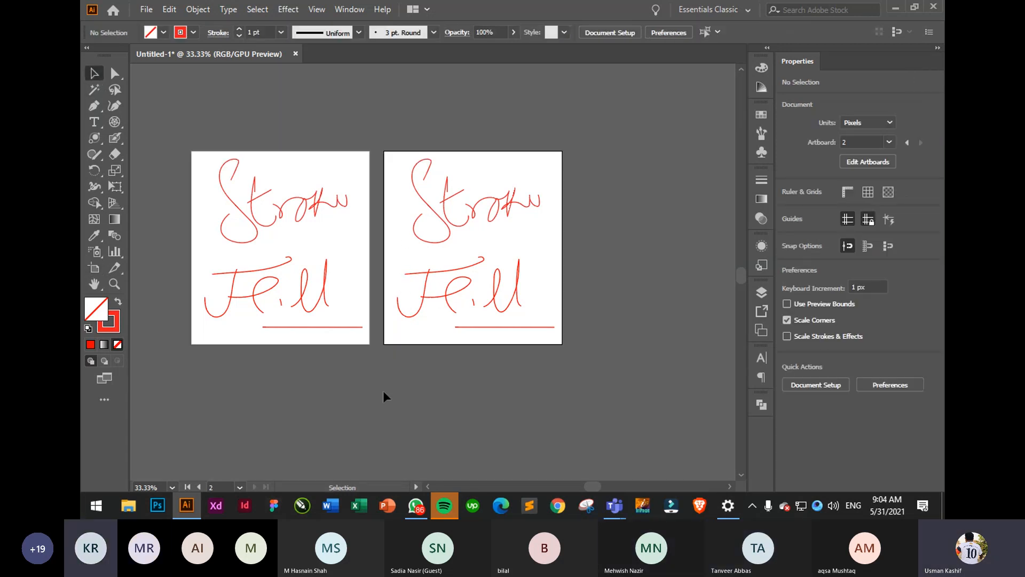
- Duplicate artboards 01 and 02 into a new row below
{"action": "left_click", "coordinate": [331, 235]}
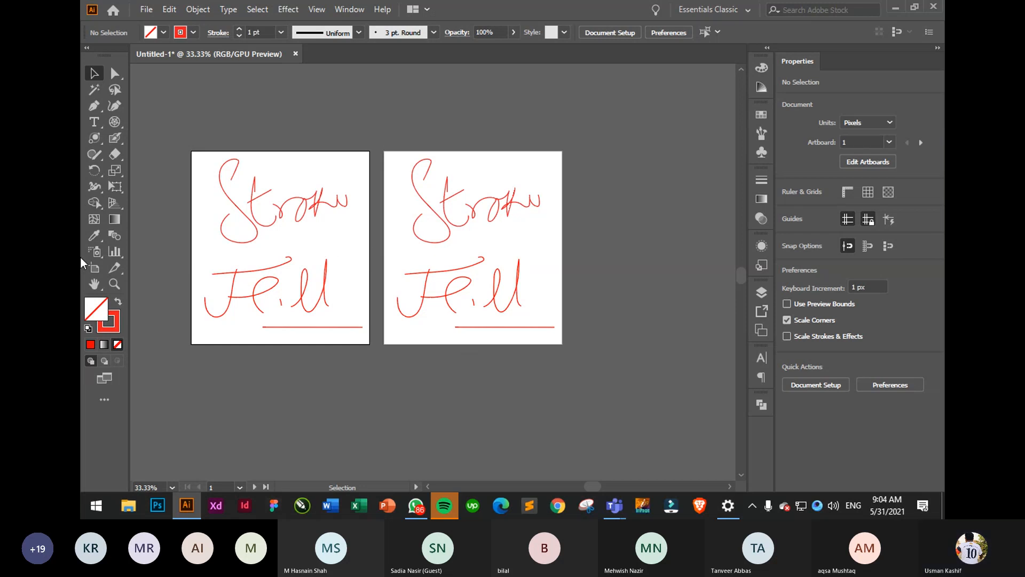
{"action": "left_click", "coordinate": [94, 268]}
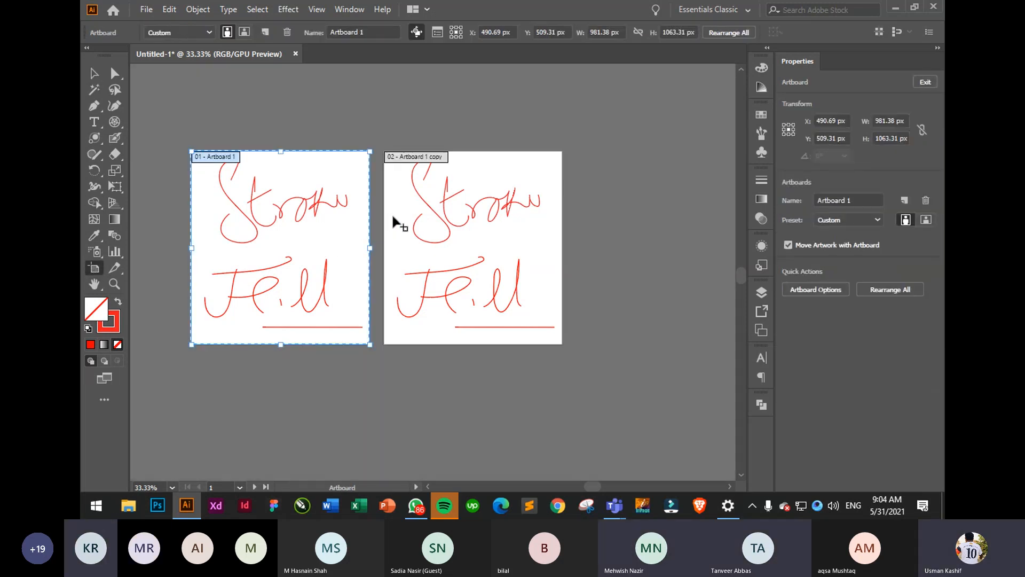
{"action": "left_click", "coordinate": [409, 206], "text": "shift"}
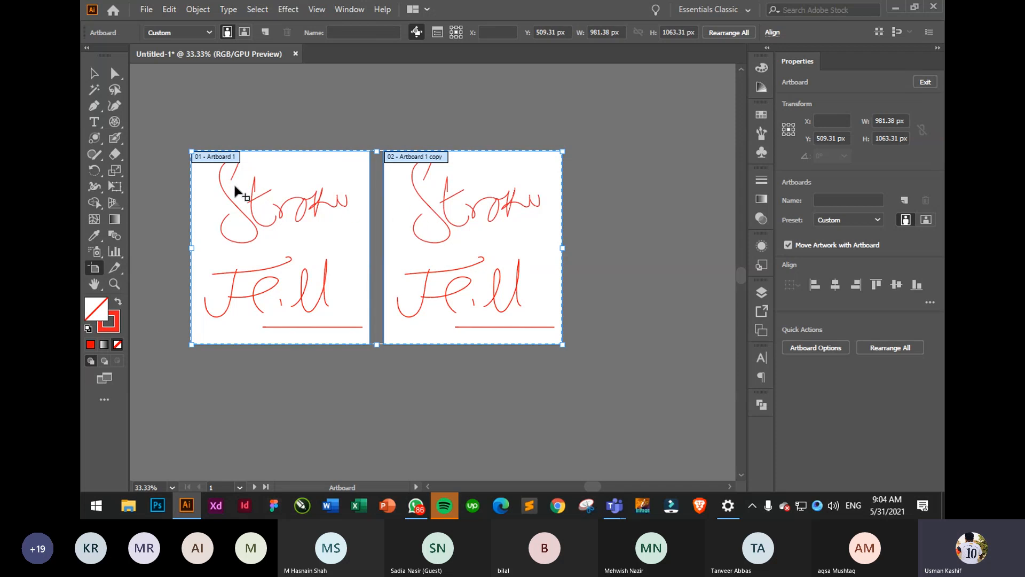
{"action": "left_click_drag", "start_coordinate": [412, 251], "coordinate": [412, 449]}
{"action": "scroll", "coordinate": [456, 326], "scroll_direction": "down", "scroll_amount": 1}
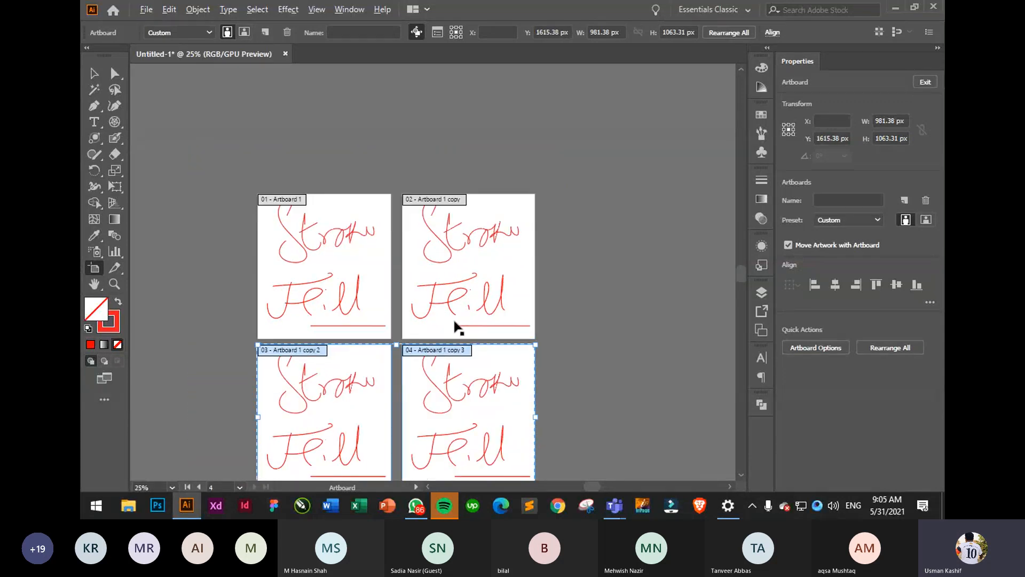
{"action": "left_click_drag", "start_coordinate": [534, 340], "coordinate": [475, 268]}
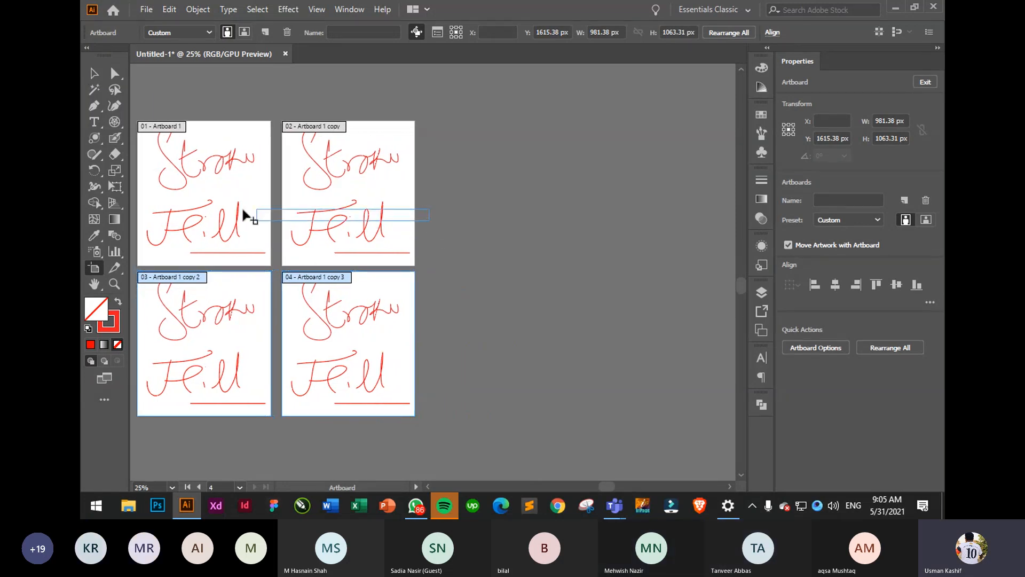
- Duplicate all four artboards to the right
{"action": "key", "text": "ctrl+a"}
{"action": "left_click_drag", "start_coordinate": [289, 208], "coordinate": [572, 217]}
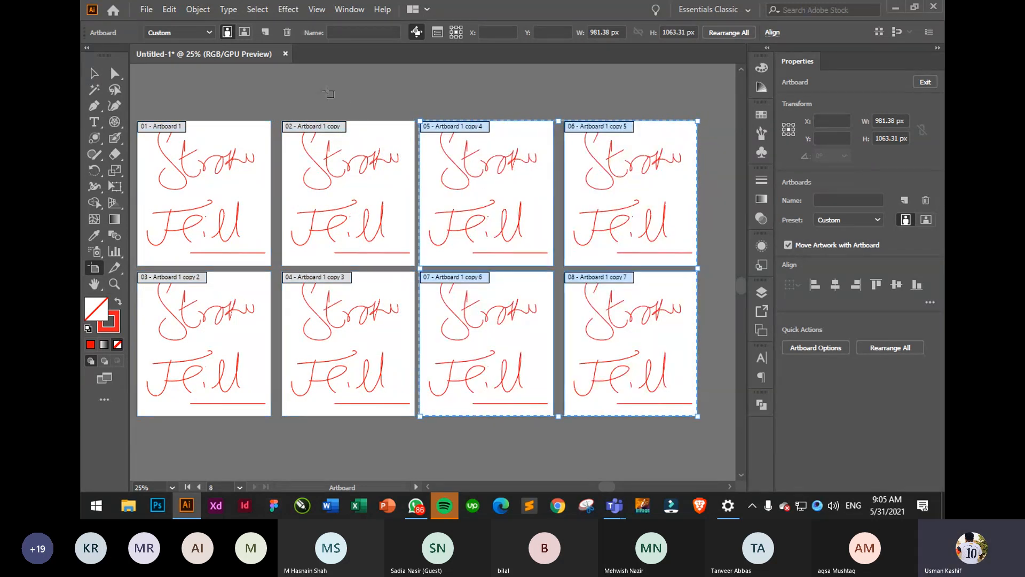
{"action": "key", "text": "v"}
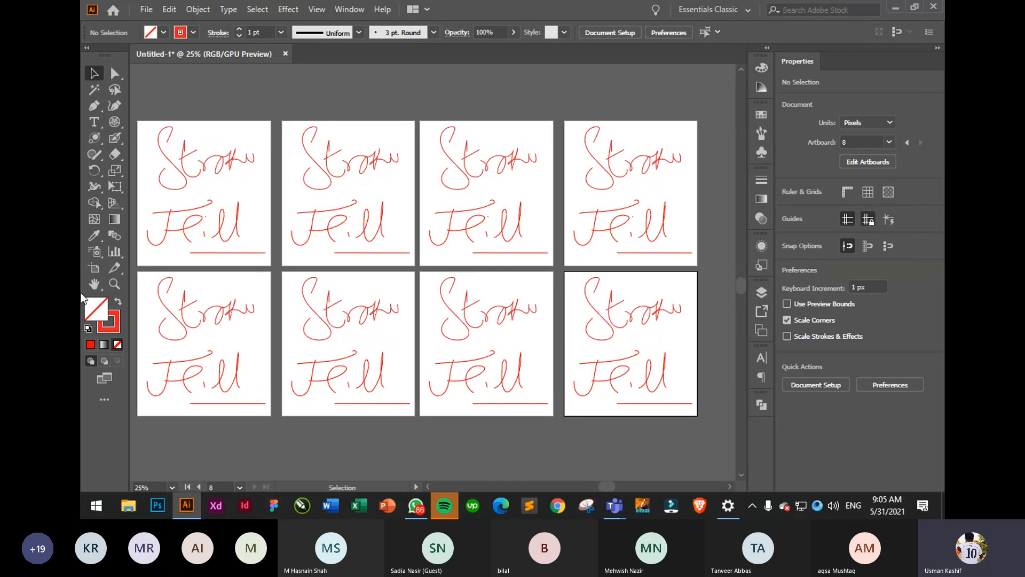
- Delete artboard 07, leaving its artwork on the bare canvas
{"action": "left_click", "coordinate": [94, 268]}
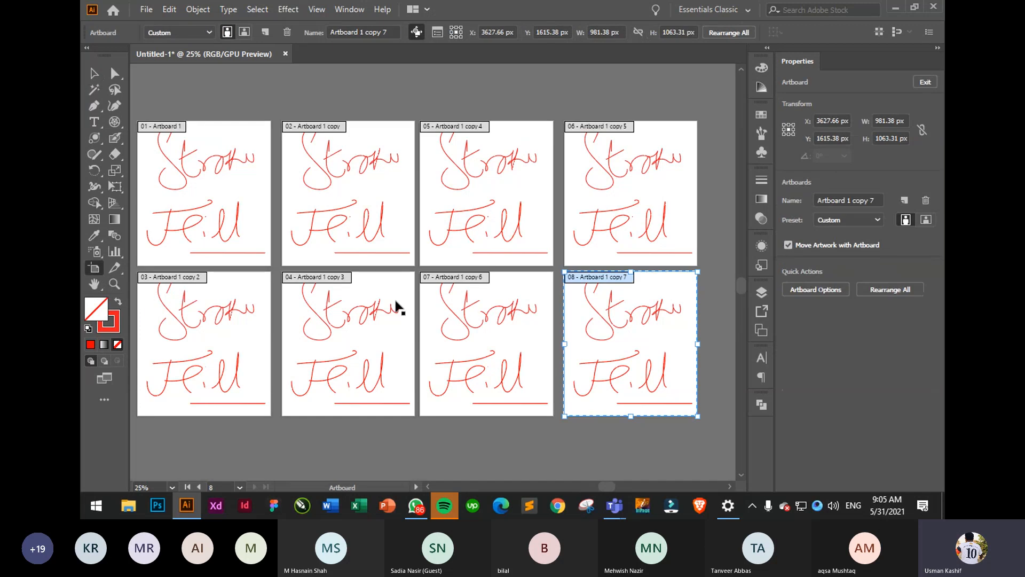
{"action": "left_click", "coordinate": [434, 325]}
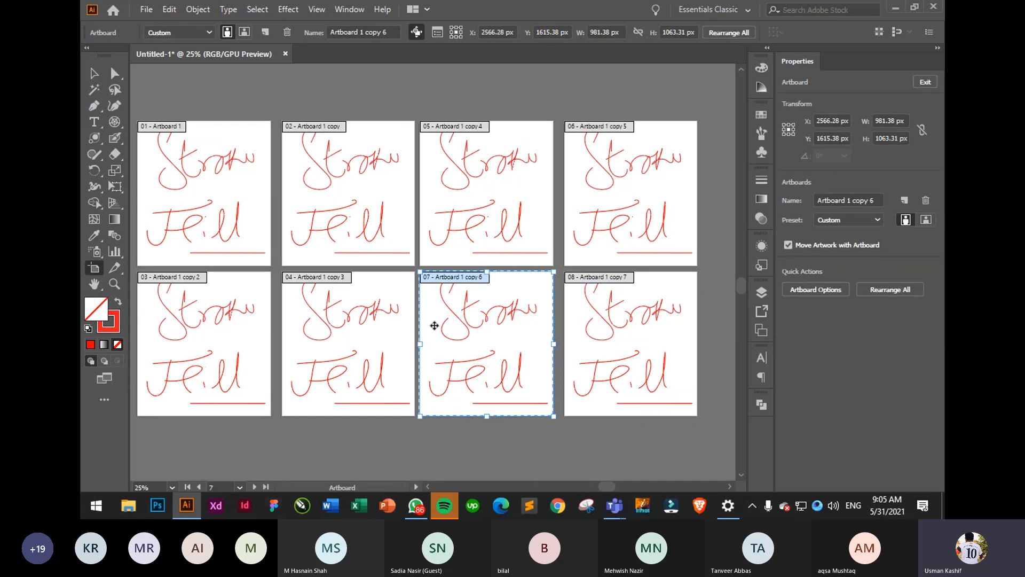
{"action": "key", "text": "Delete"}
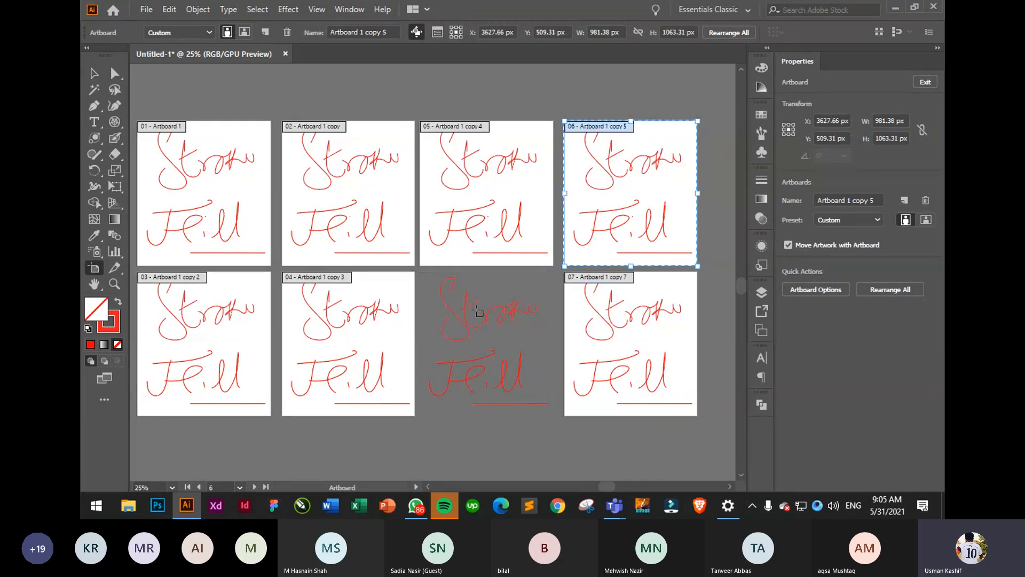
{"action": "left_click", "coordinate": [94, 73]}
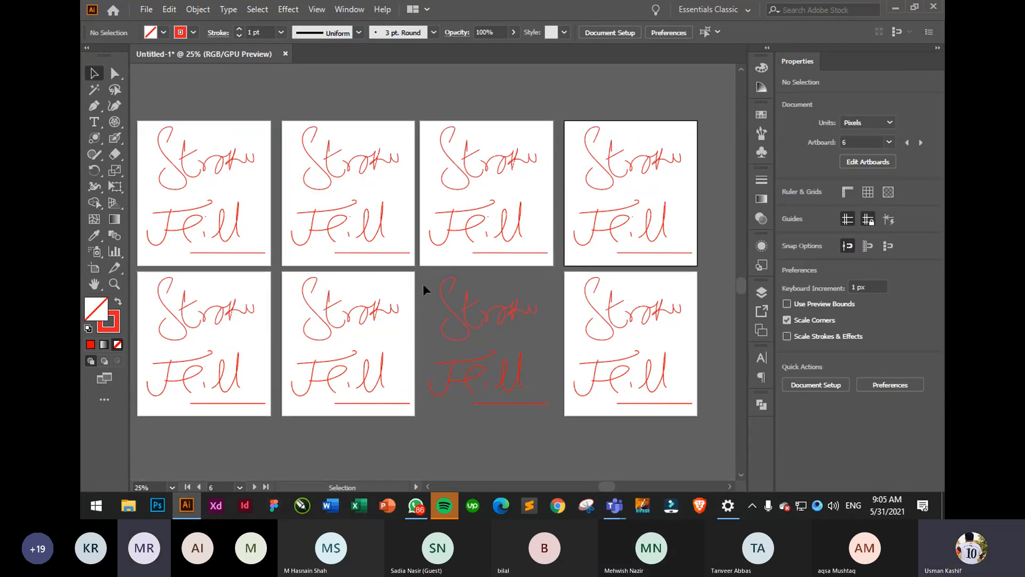
- Delete the loose Stroke and Fill artwork in the bottom-row gap, then view all artboards
{"action": "left_click_drag", "start_coordinate": [429, 272], "coordinate": [559, 444]}
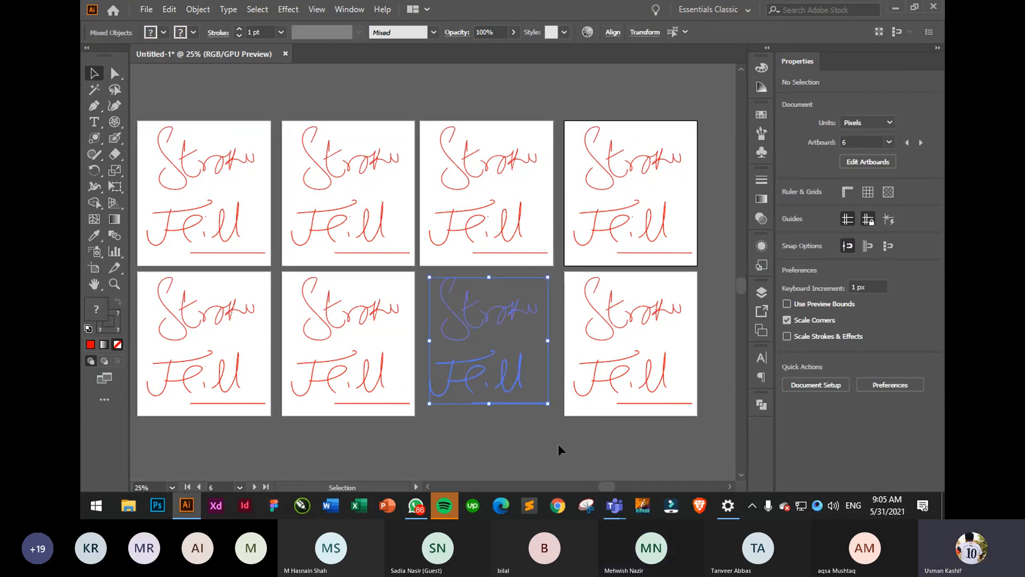
{"action": "key", "text": "Delete"}
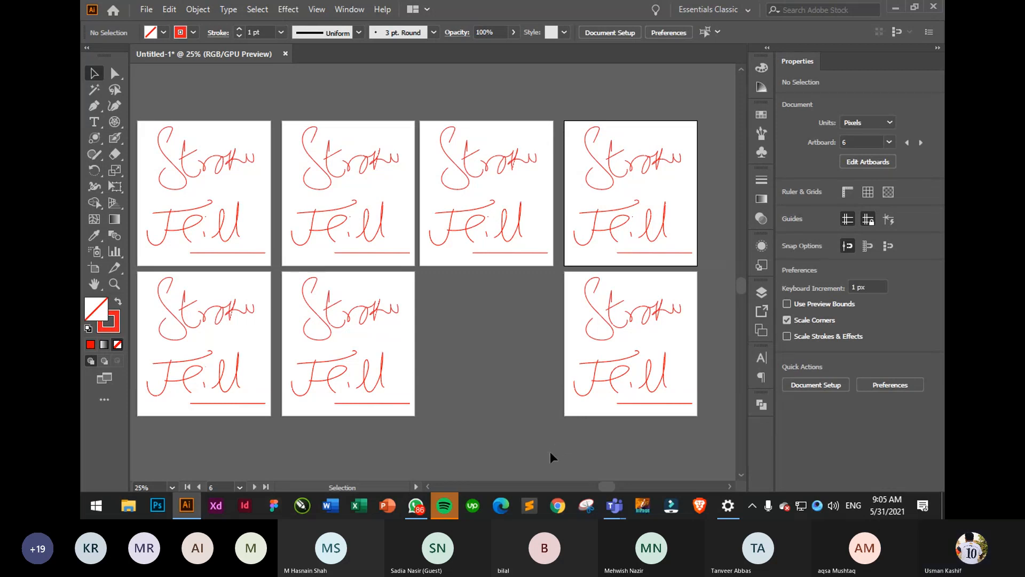
{"action": "scroll", "coordinate": [442, 315], "scroll_direction": "down", "scroll_amount": 4}
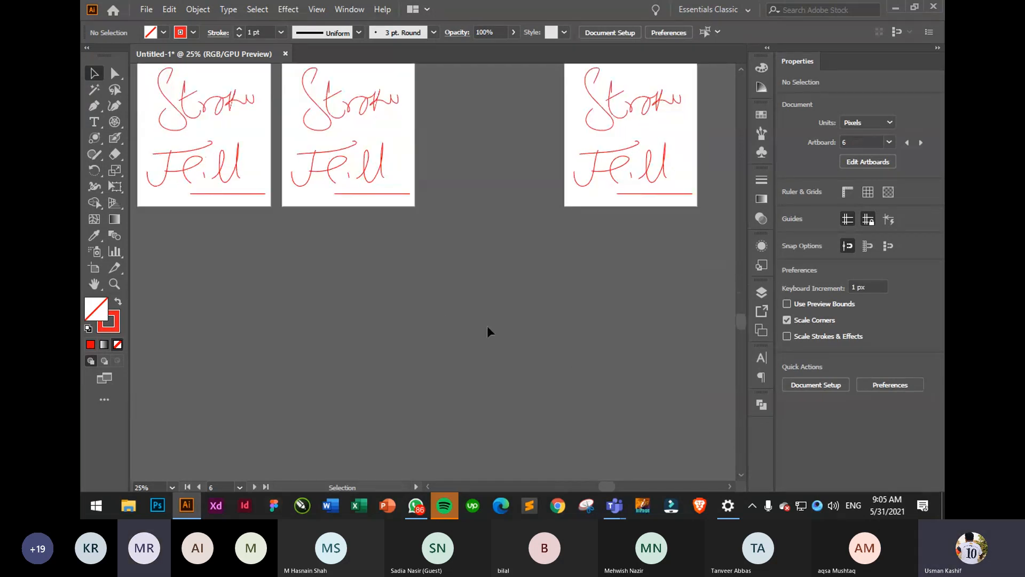
{"action": "key", "text": "ctrl+0"}
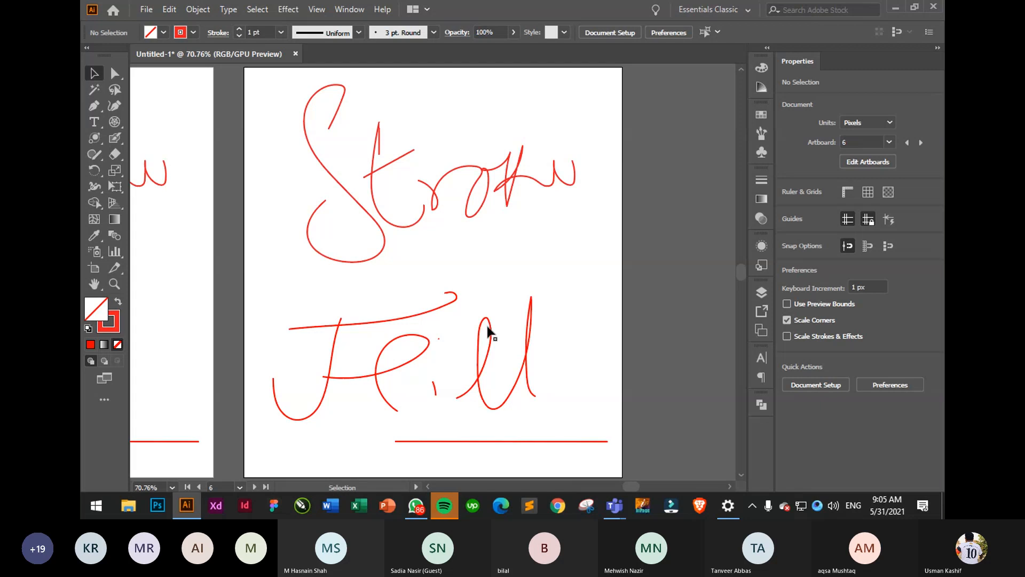
{"action": "key", "text": "ctrl+minus"}
{"action": "key", "text": "ctrl+minus"}
{"action": "key", "text": "ctrl+minus"}
{"action": "key", "text": "ctrl+minus"}
{"action": "key", "text": "ctrl+minus"}
{"action": "key", "text": "ctrl+minus"}
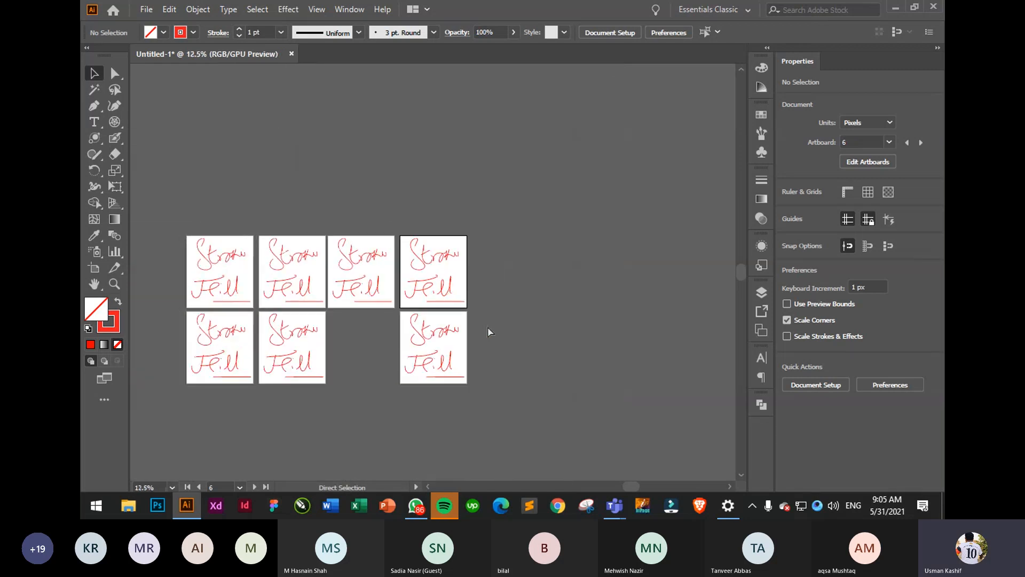
{"action": "left_click_drag", "start_coordinate": [394, 382], "coordinate": [548, 323]}
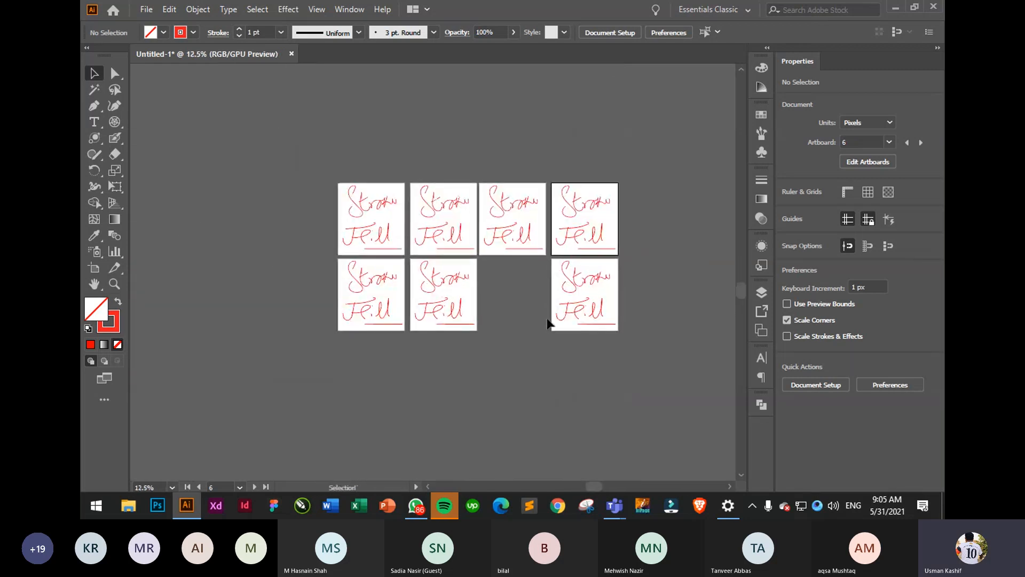
- Select all artwork on every artboard with Ctrl+A and delete it
{"action": "key", "text": "ctrl+a"}
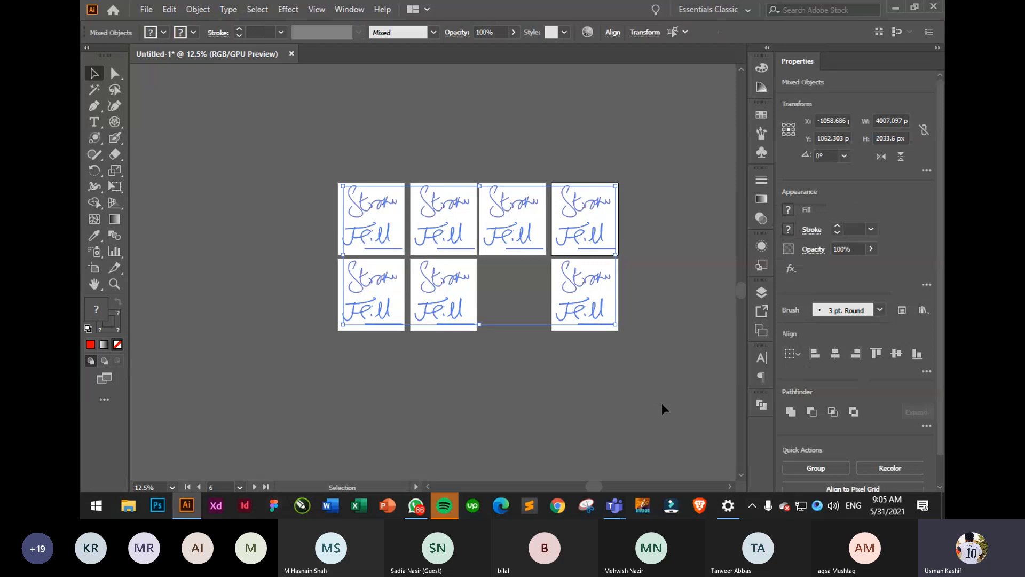
{"action": "key", "text": "Delete"}
{"action": "scroll", "coordinate": [521, 316], "scroll_direction": "up", "scroll_amount": 1}
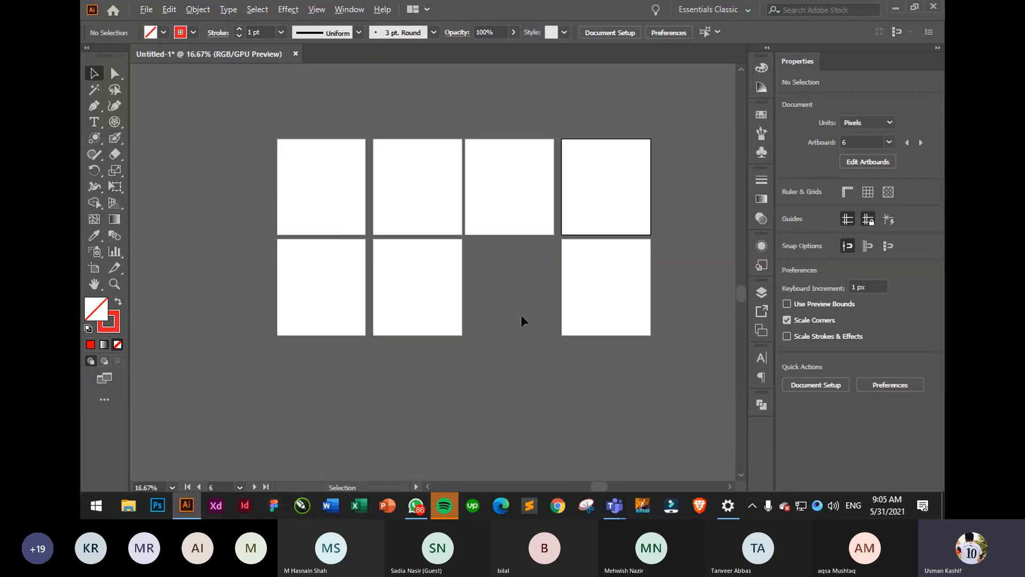
{"action": "left_click", "coordinate": [92, 272]}
- Remove a stray new artboard, then delete artboards 02, 04, 05, 06 and 07, keeping only 01
{"action": "left_click_drag", "start_coordinate": [688, 316], "coordinate": [384, 177]}
{"action": "key", "text": "Delete"}
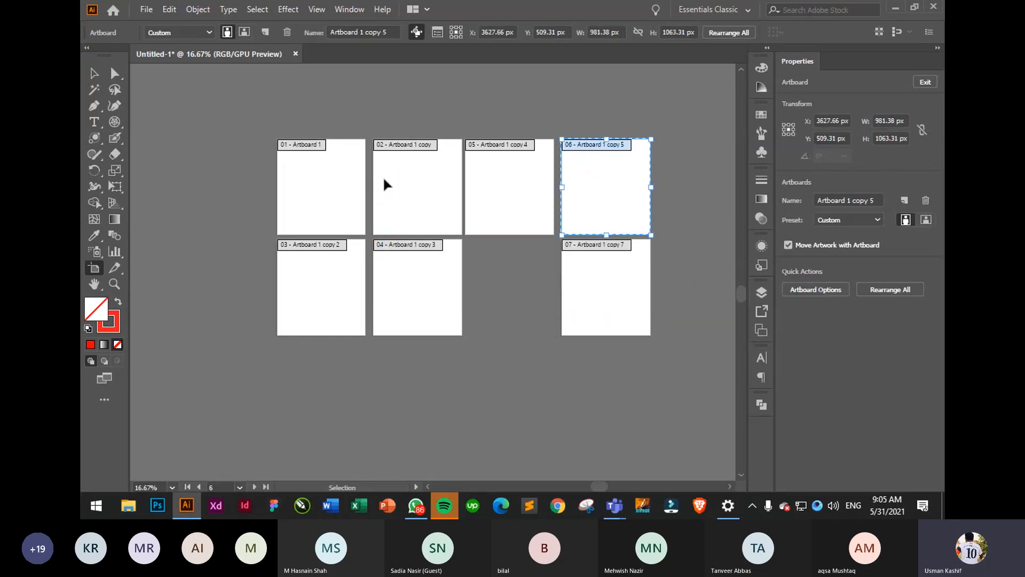
{"action": "left_click_drag", "start_coordinate": [678, 206], "coordinate": [403, 313]}
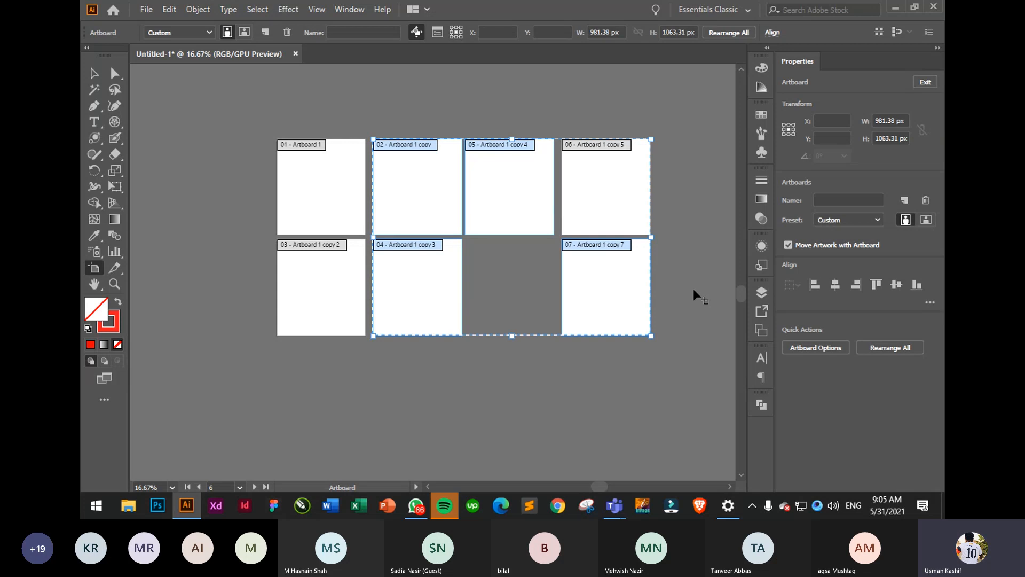
{"action": "left_click_drag", "start_coordinate": [675, 177], "coordinate": [396, 284]}
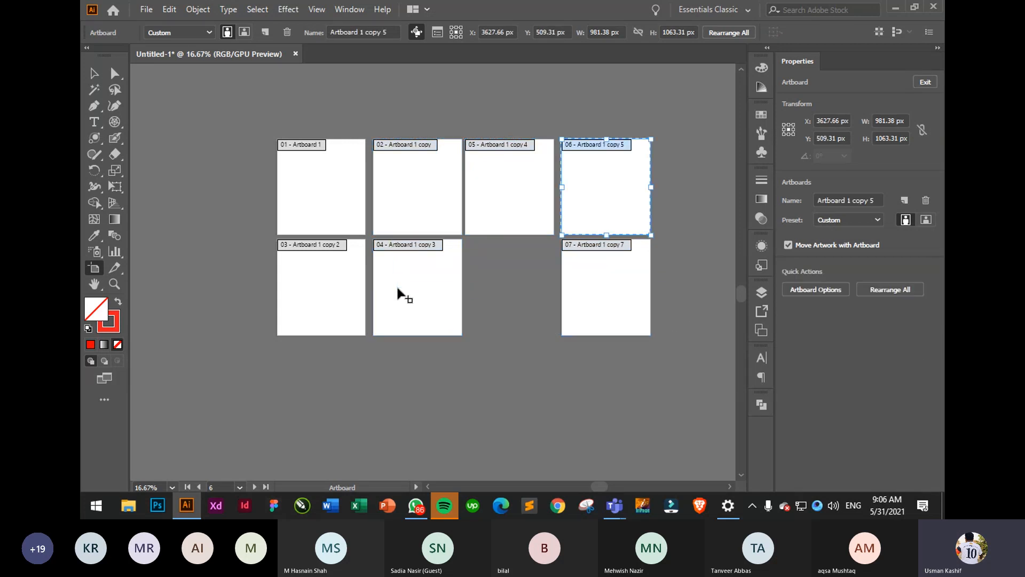
{"action": "left_click_drag", "start_coordinate": [657, 207], "coordinate": [391, 306]}
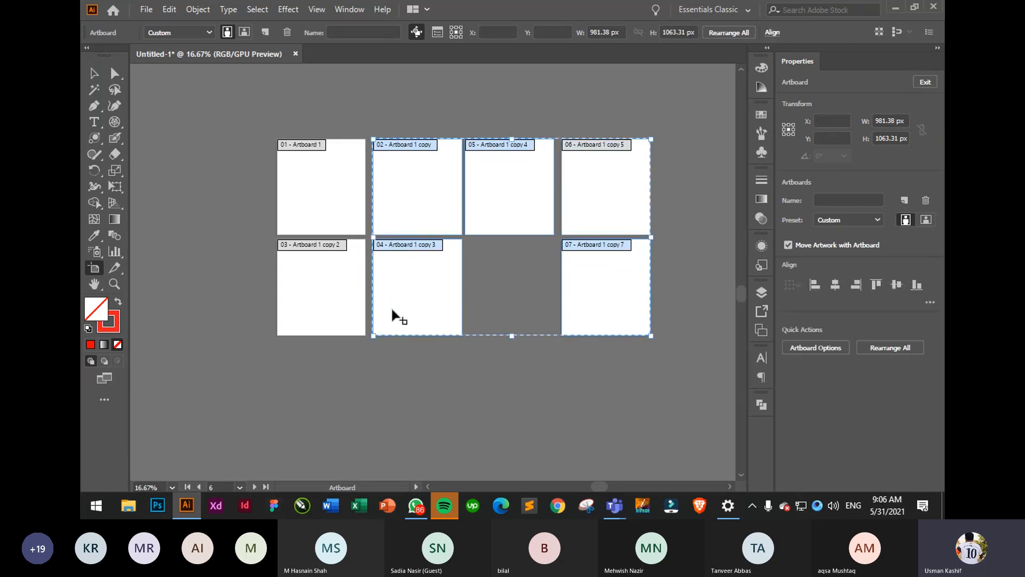
{"action": "key", "text": "Delete"}
{"action": "key", "text": "Delete"}
{"action": "key", "text": "Delete"}
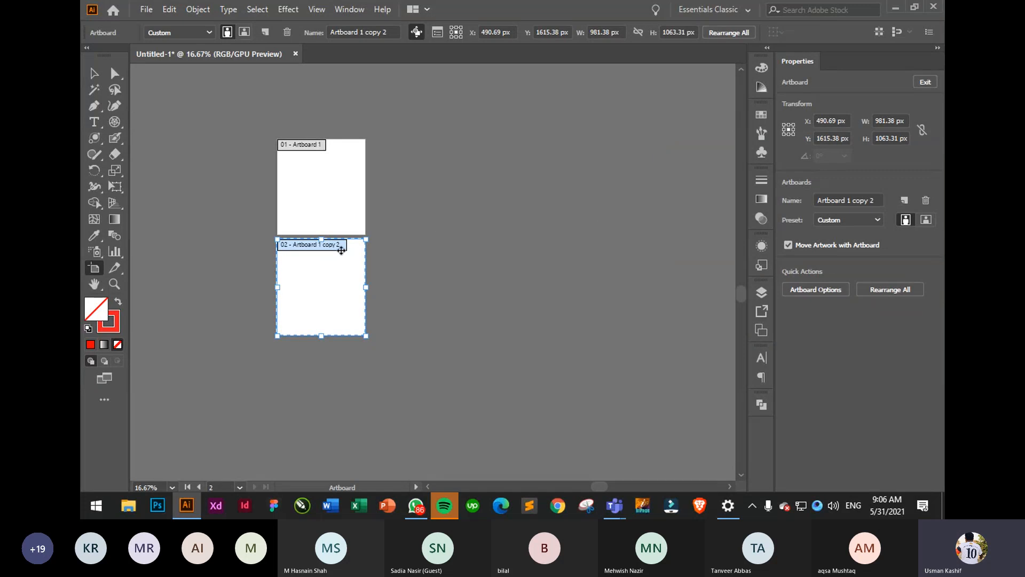
{"action": "left_click", "coordinate": [94, 73]}
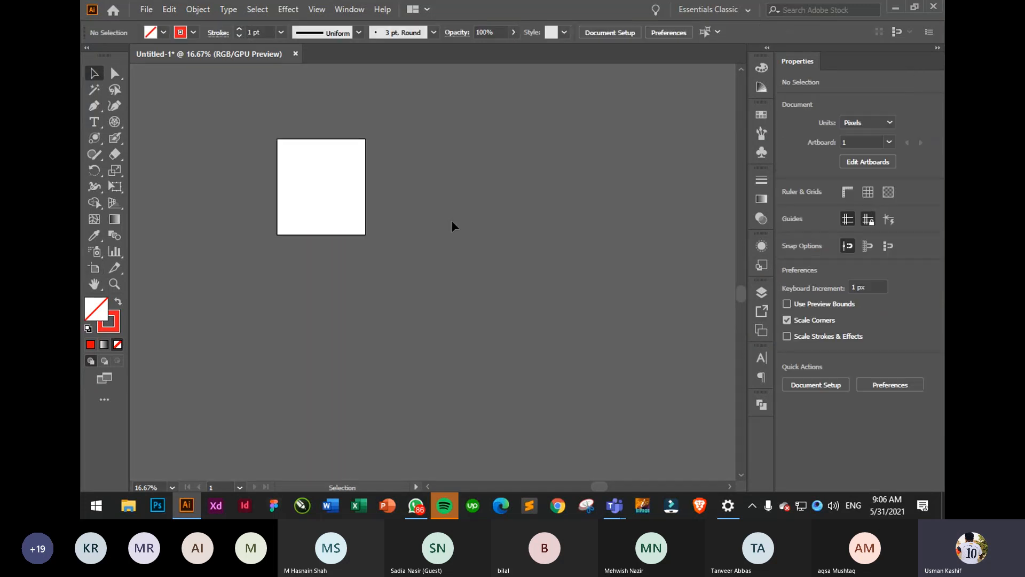
- Fit the blank artboard to the window and dismiss the shape tool options unchanged
{"action": "key", "text": "ctrl+0"}
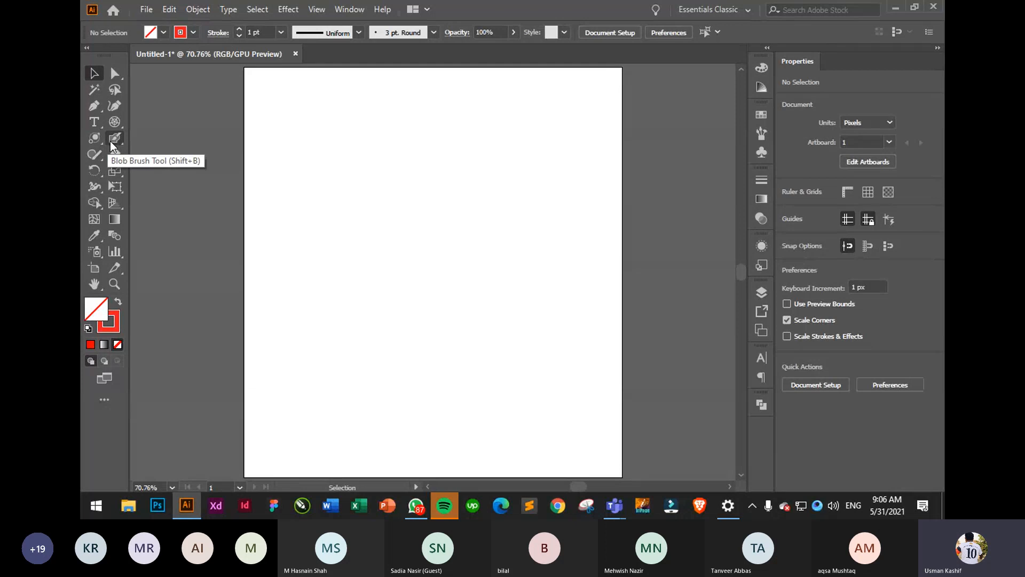
{"action": "left_click", "coordinate": [96, 136]}
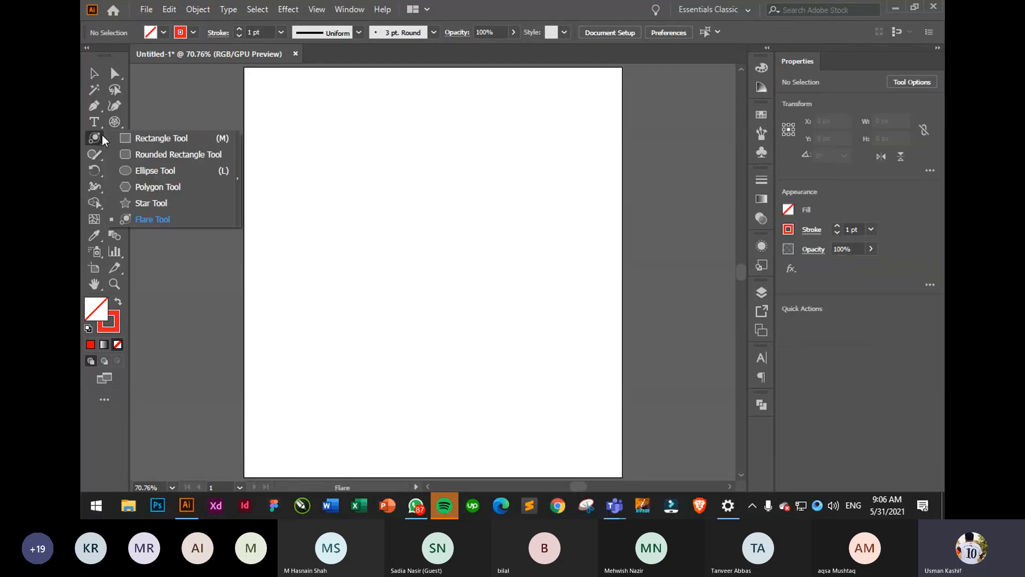
{"action": "left_click", "coordinate": [184, 141]}
{"action": "key", "text": "v"}
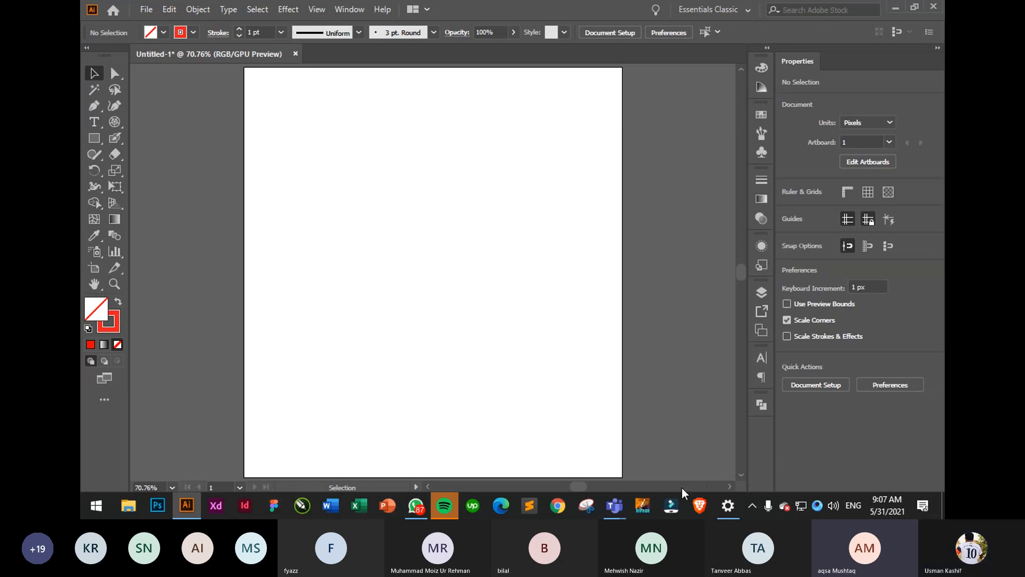
- Bring the Teams meeting window forward and show its More actions list
{"action": "mouse_move", "coordinate": [621, 495]}
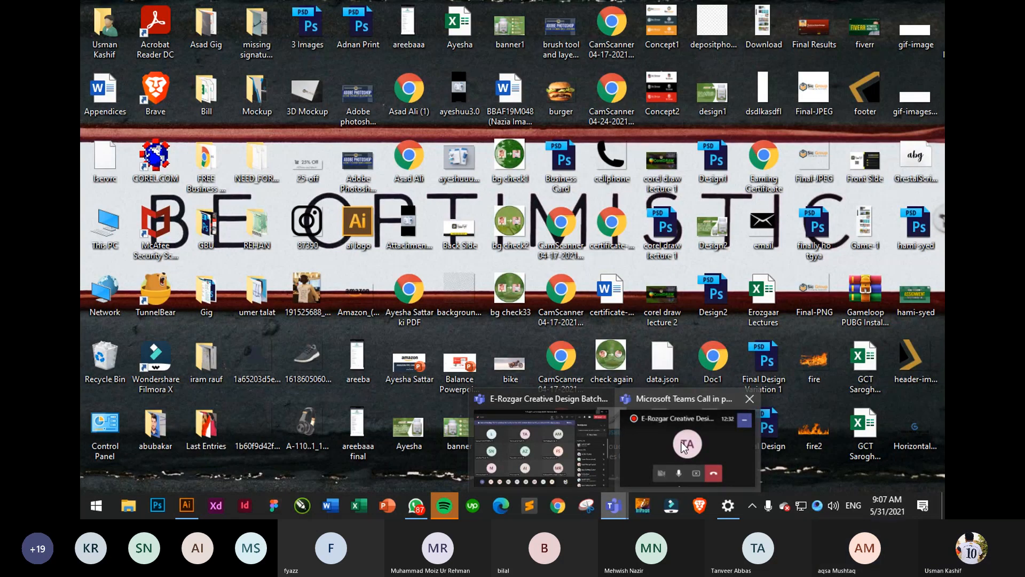
{"action": "left_click", "coordinate": [682, 441]}
{"action": "left_click", "coordinate": [712, 42]}
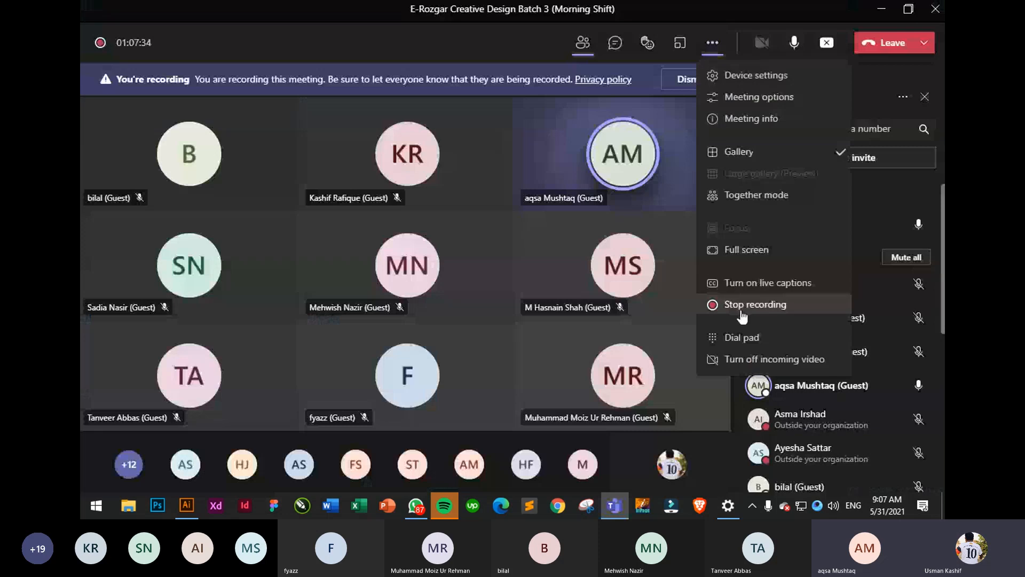